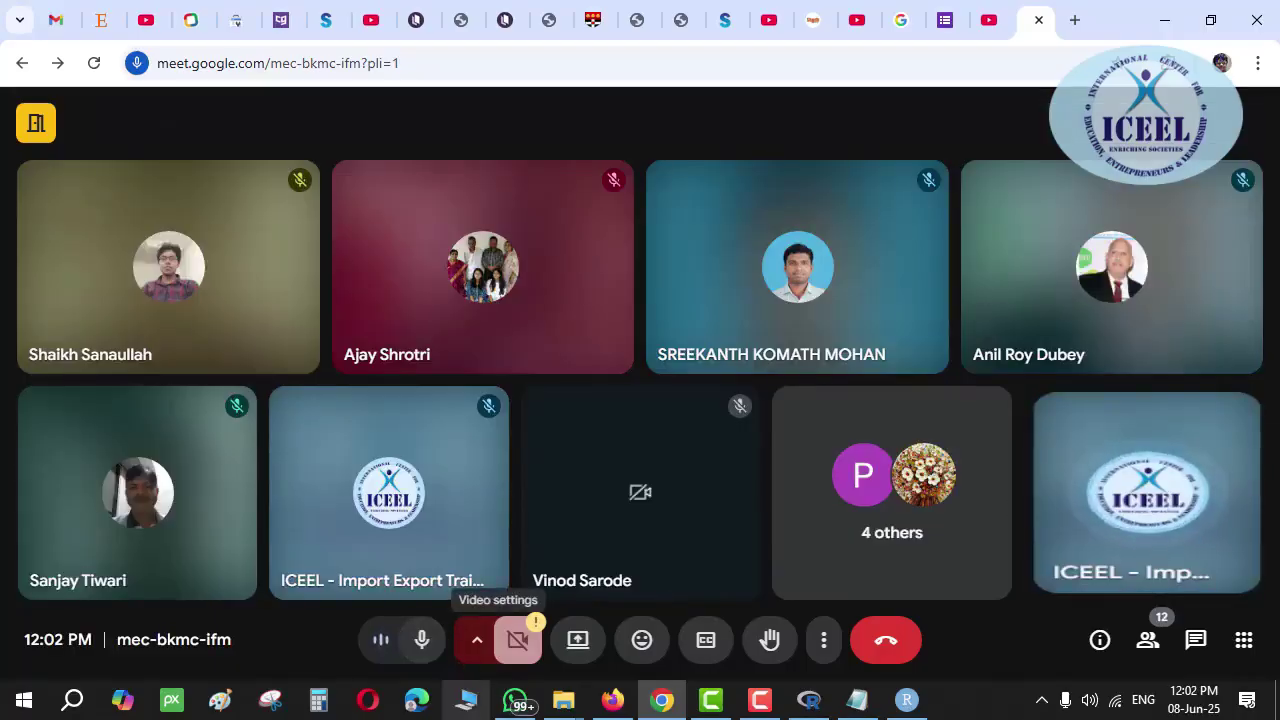
Share the entire screen with the meeting participants
{"action": "left_click", "coordinate": [580, 645]}
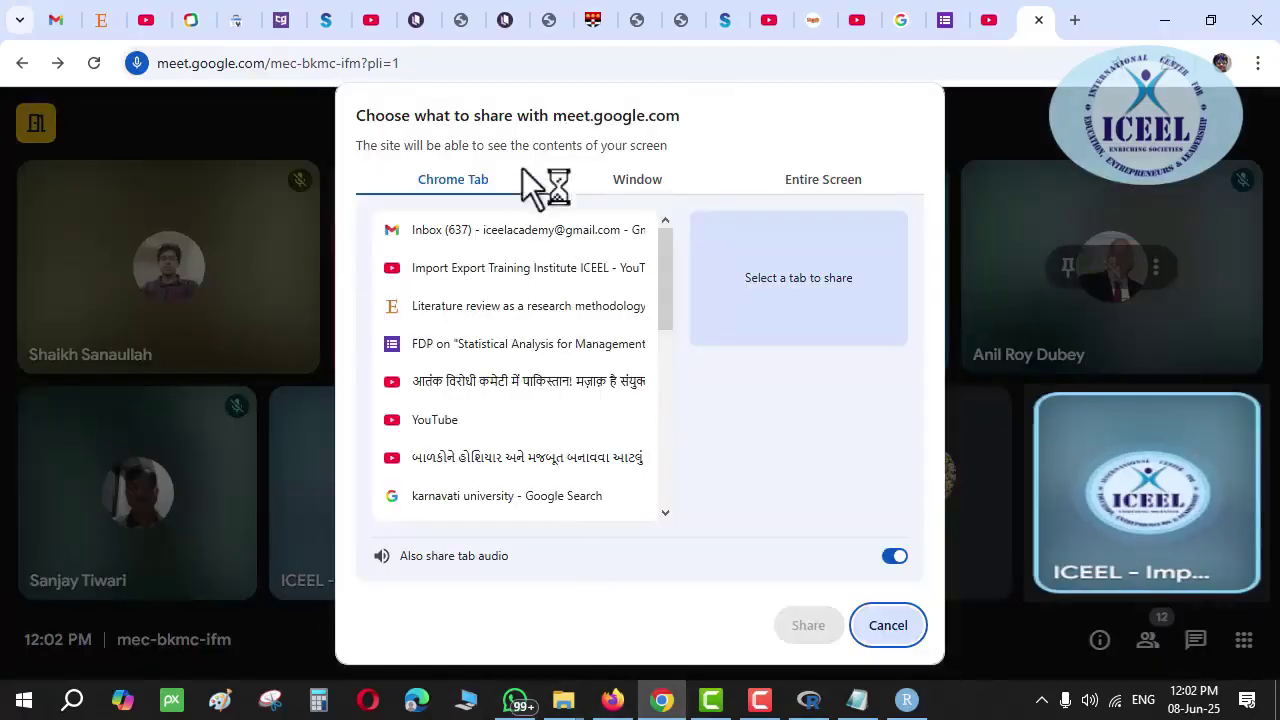
{"action": "left_click", "coordinate": [656, 179]}
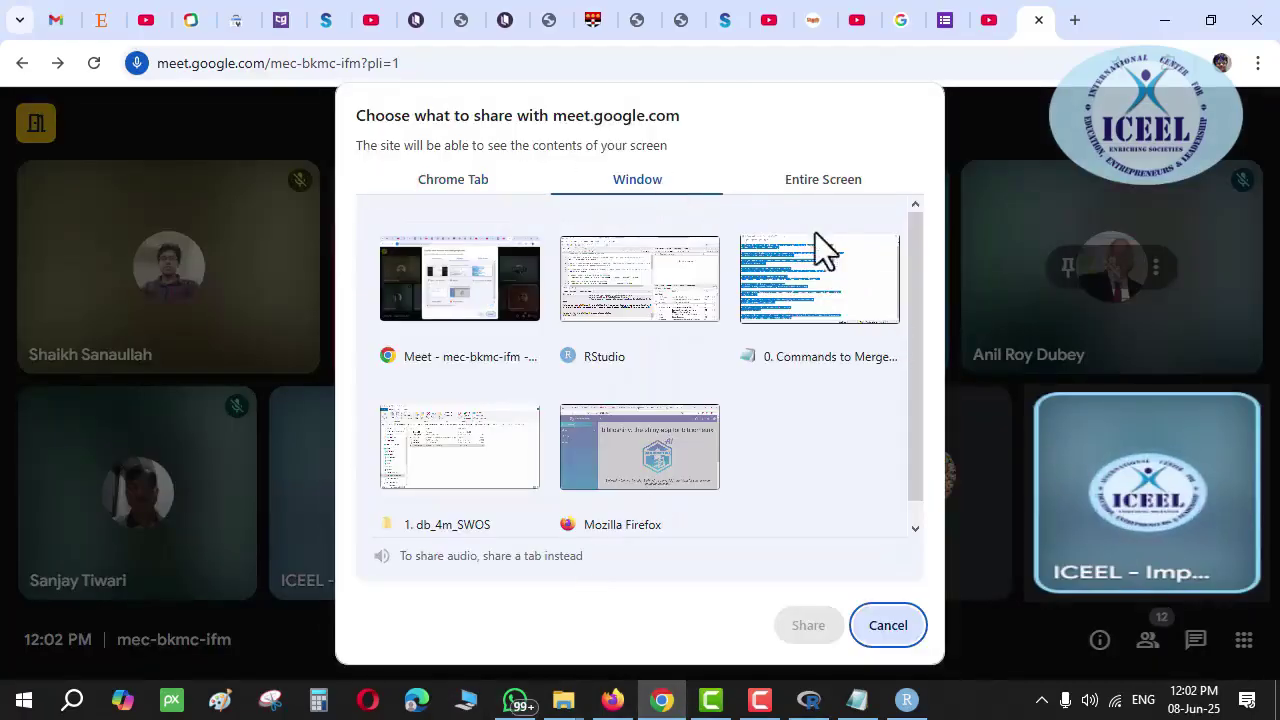
{"action": "left_click", "coordinate": [810, 185]}
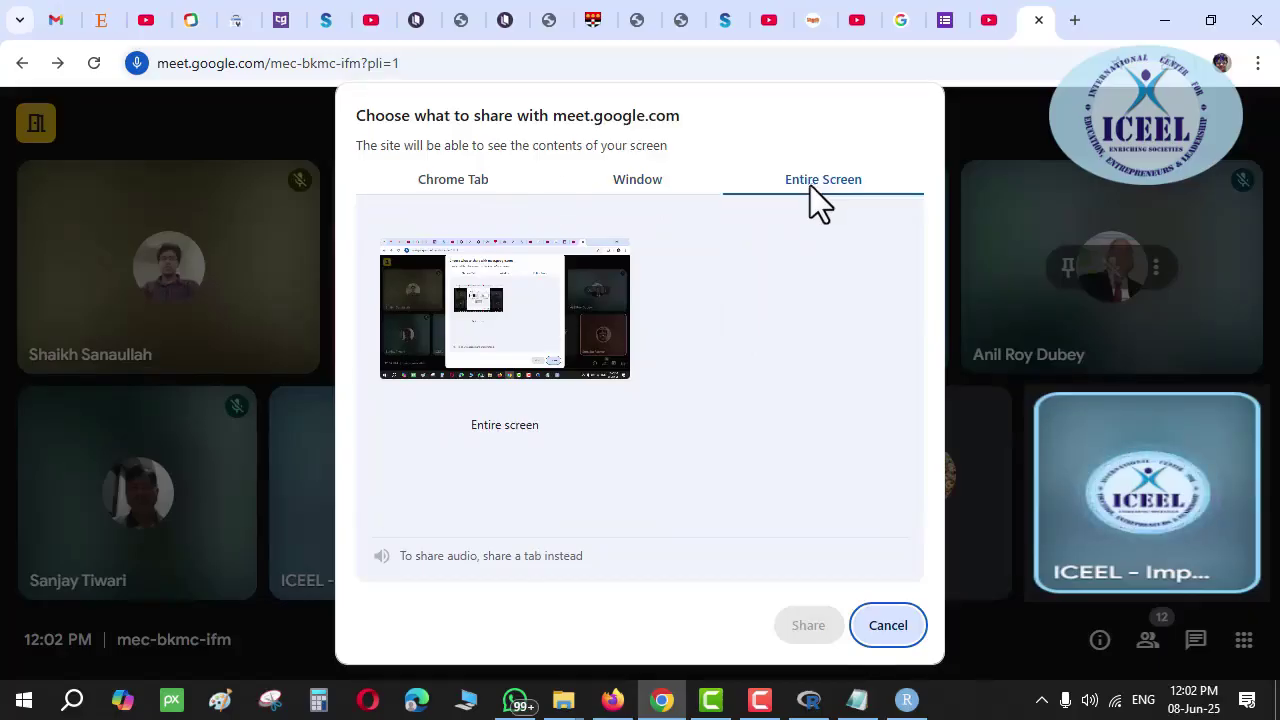
{"action": "left_click", "coordinate": [545, 301]}
{"action": "left_click", "coordinate": [789, 625]}
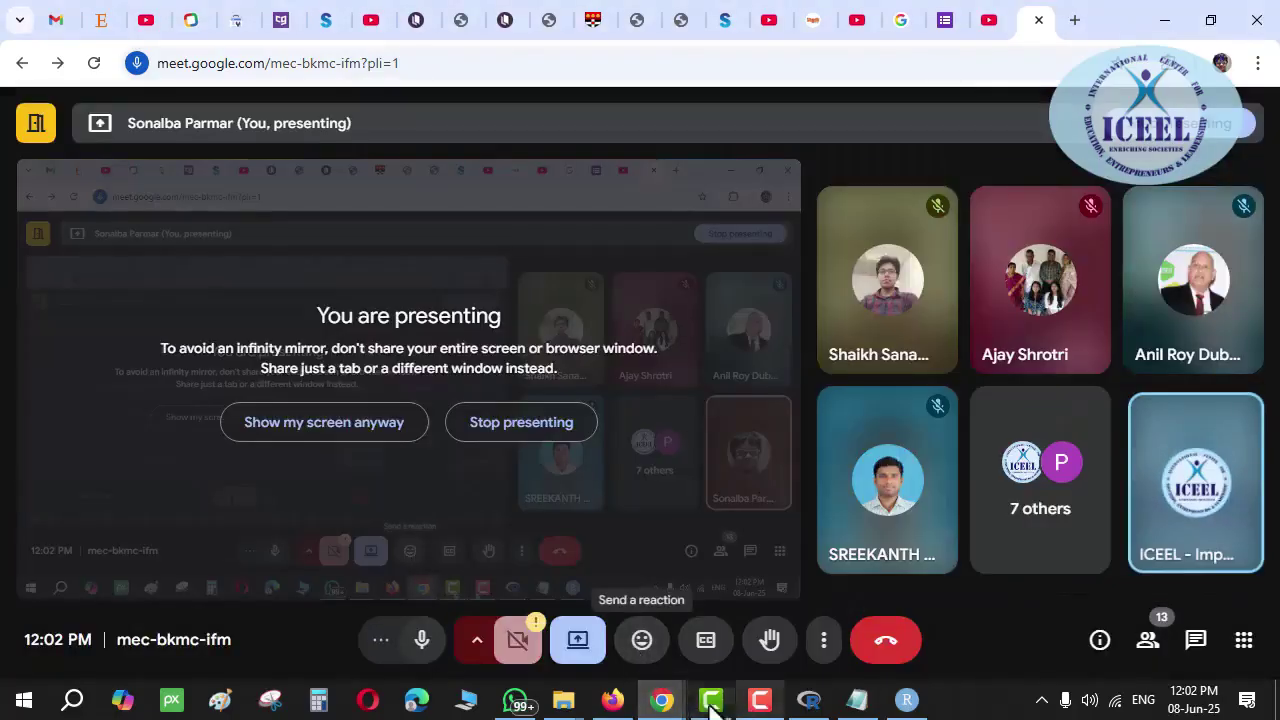
Close the old biblioshiny tab in Firefox, and relaunch the app by running biblioshiny() in the RStudio console
{"action": "left_click", "coordinate": [612, 700]}
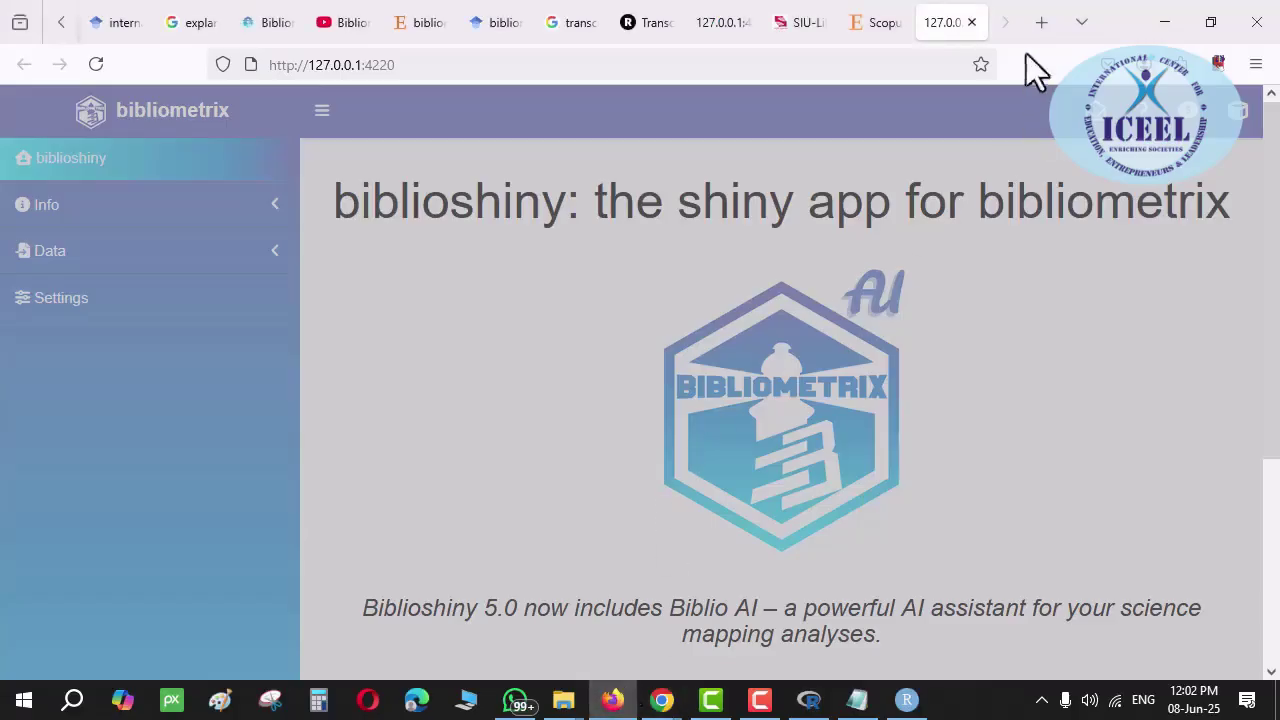
{"action": "left_click", "coordinate": [971, 22]}
{"action": "left_click", "coordinate": [906, 700]}
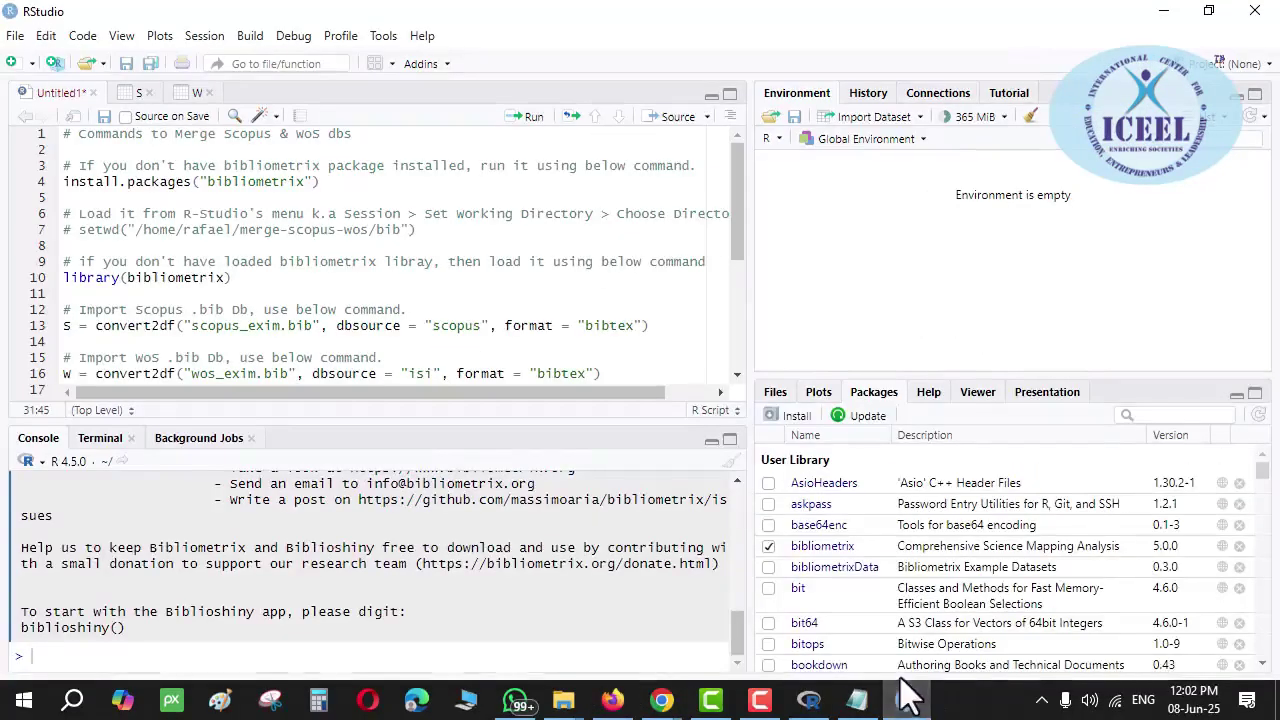
{"action": "triple_click", "coordinate": [75, 628]}
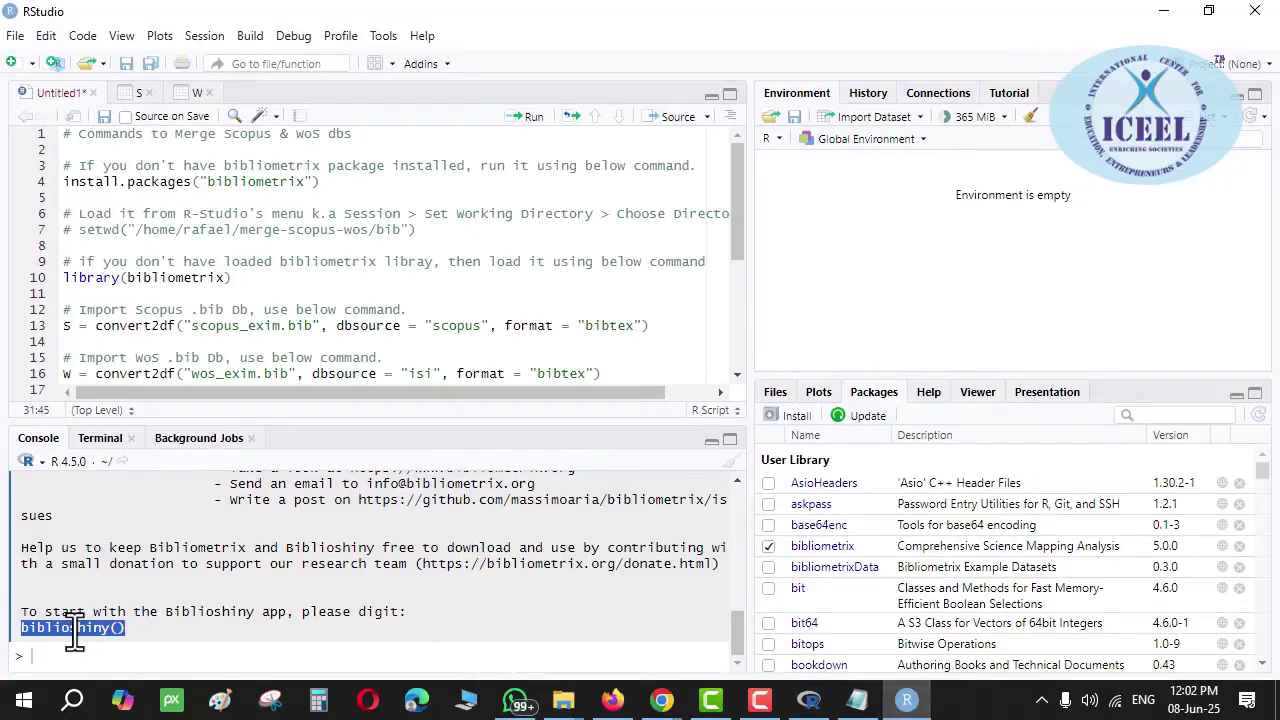
{"action": "left_click", "coordinate": [225, 655]}
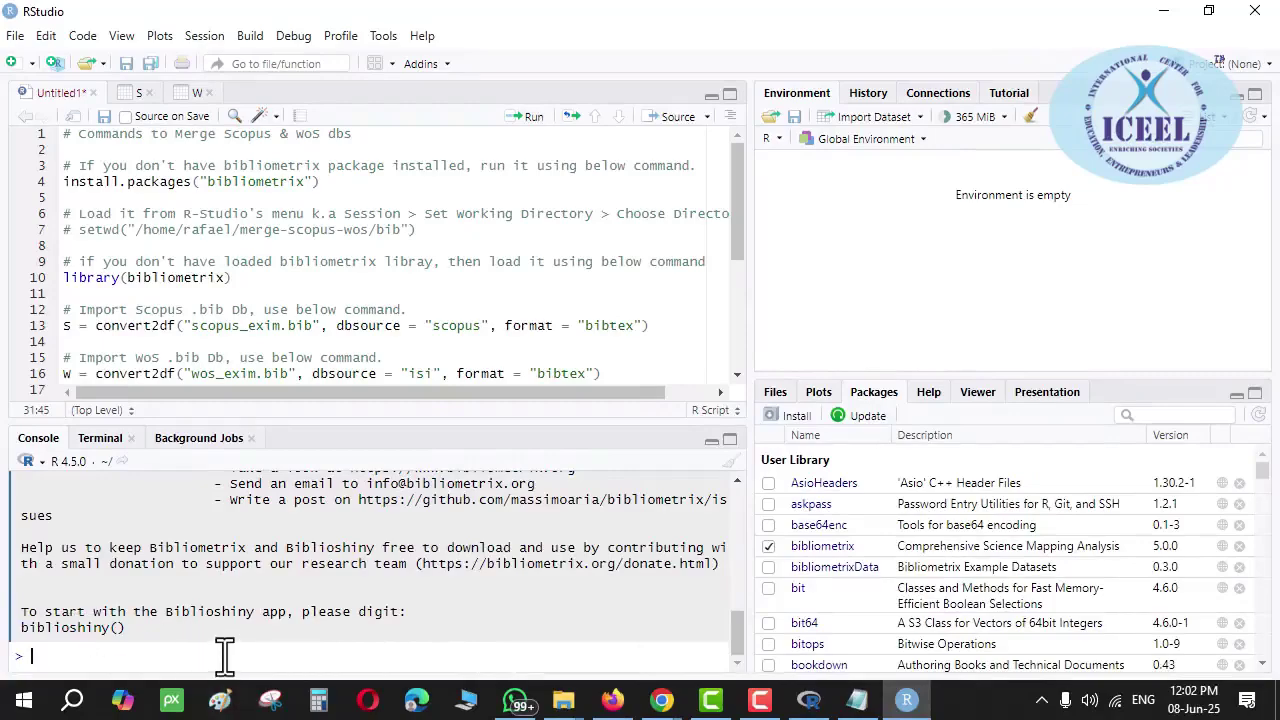
{"action": "type", "text": "biblioshiny()"}
{"action": "key", "text": "Return"}
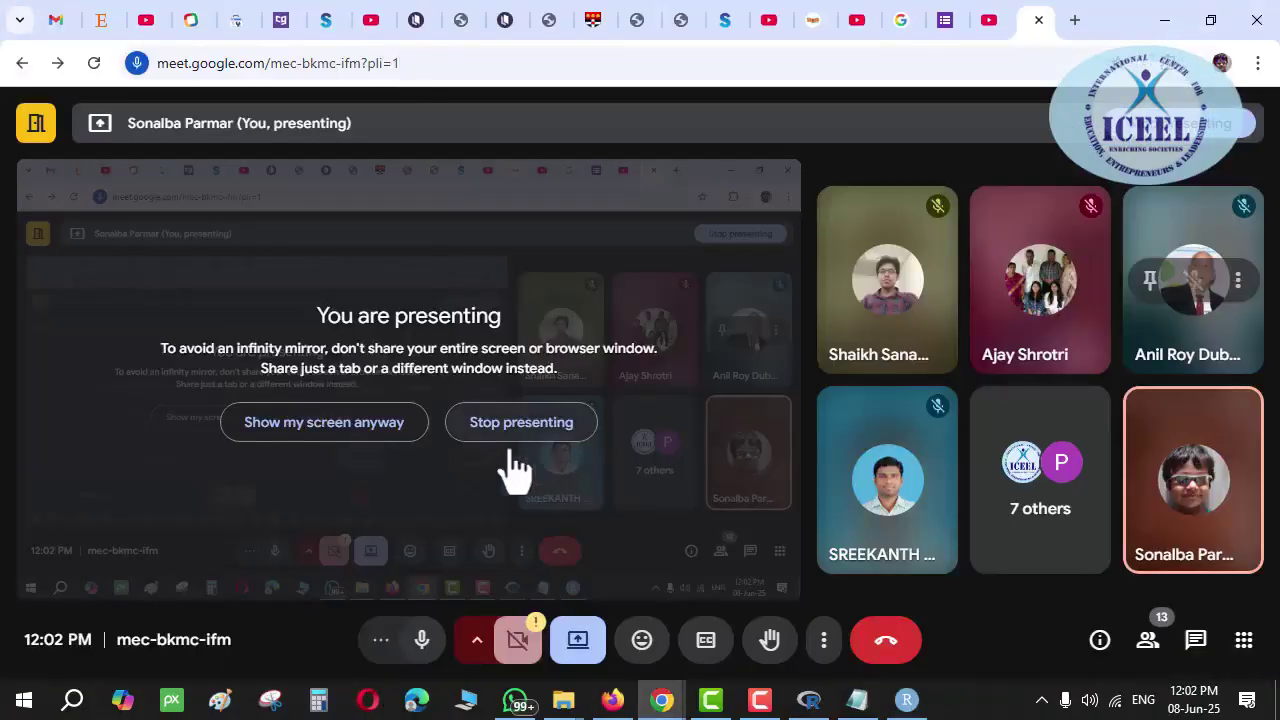
Switch to the new biblioshiny session in Firefox and set its data import to raw file(s)
{"action": "left_click", "coordinate": [612, 700]}
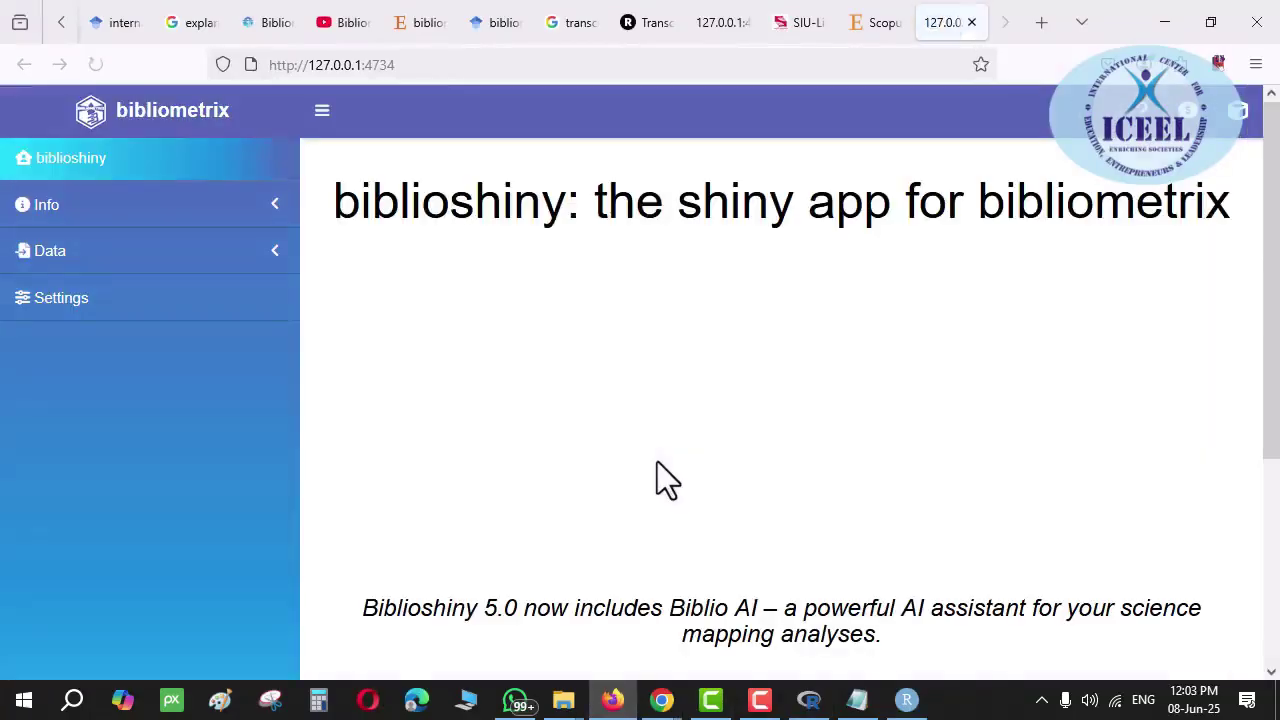
{"action": "left_click", "coordinate": [43, 256]}
{"action": "left_click", "coordinate": [72, 300]}
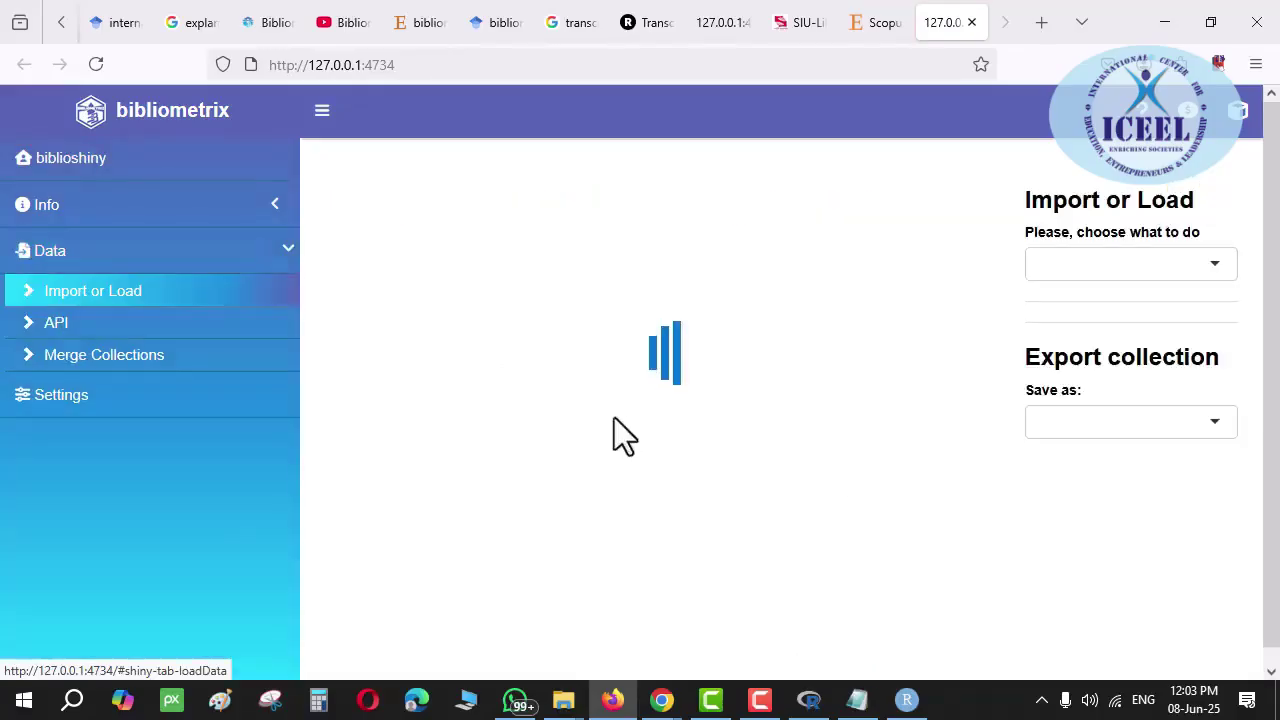
{"action": "left_click", "coordinate": [1106, 272]}
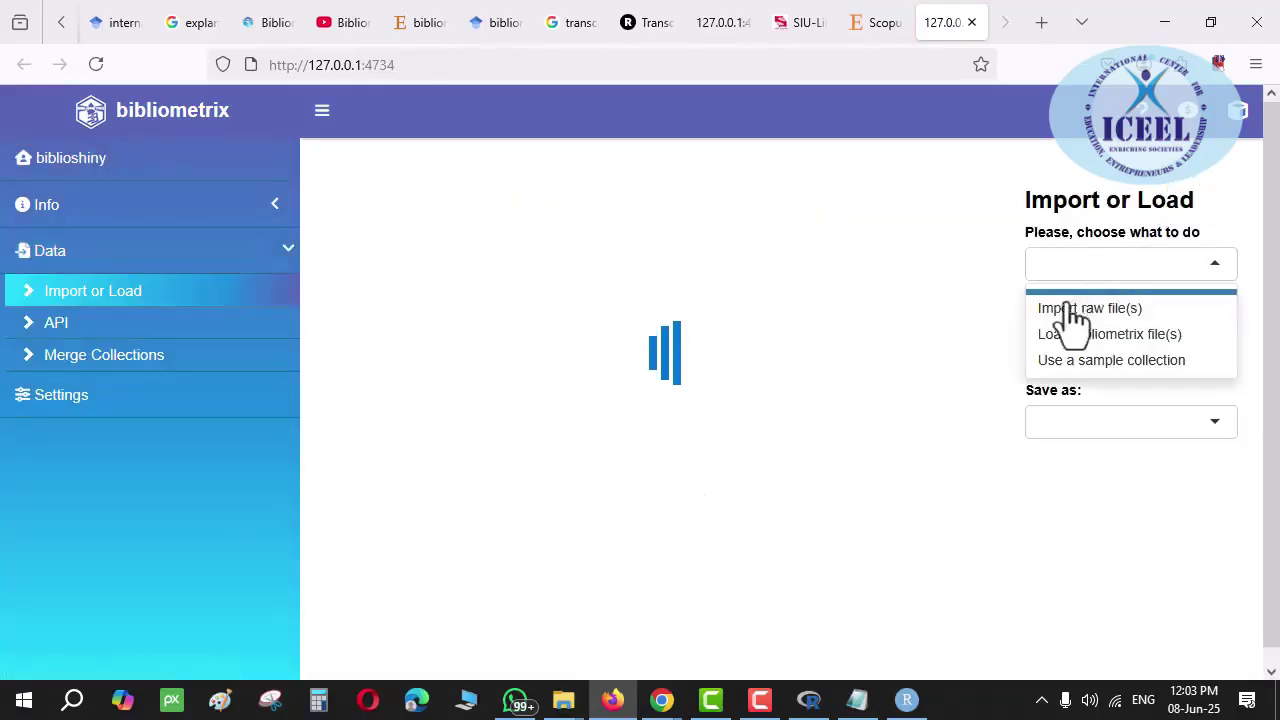
{"action": "left_click", "coordinate": [1066, 318]}
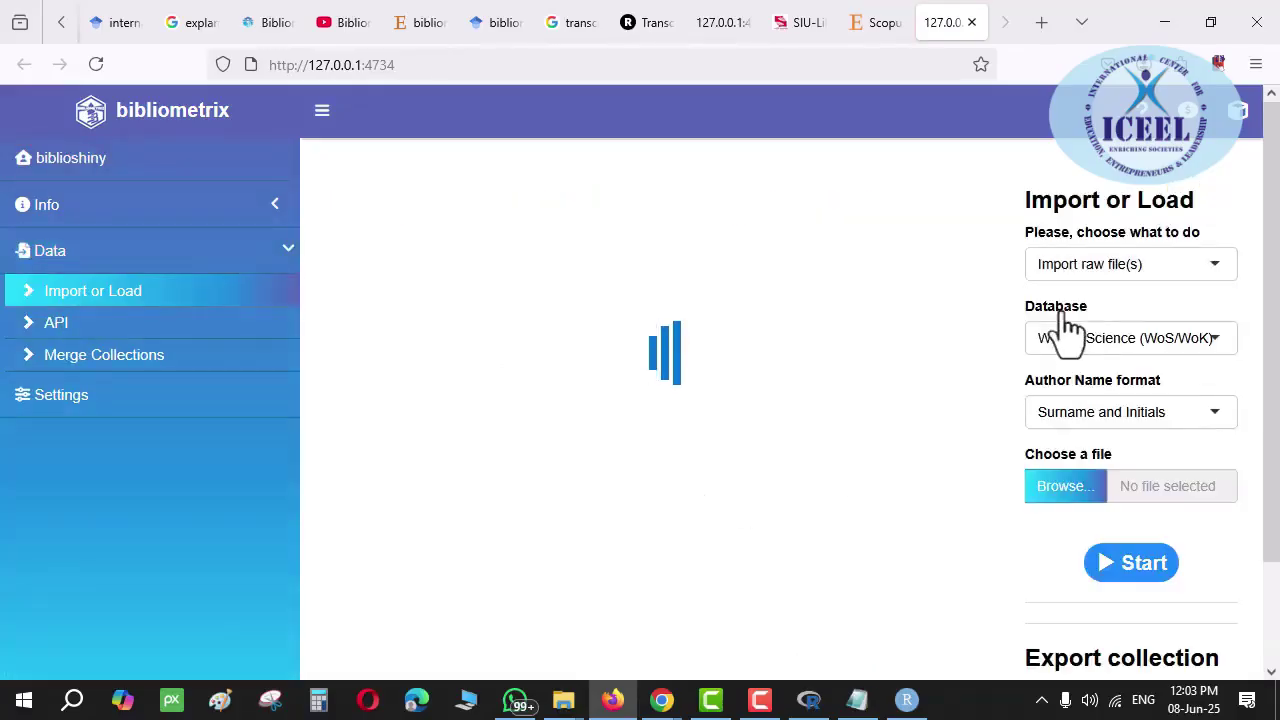
Upload the Web of Science file "ibm WOS 4m SIU" and run its import into the collection
{"action": "left_click", "coordinate": [1060, 488]}
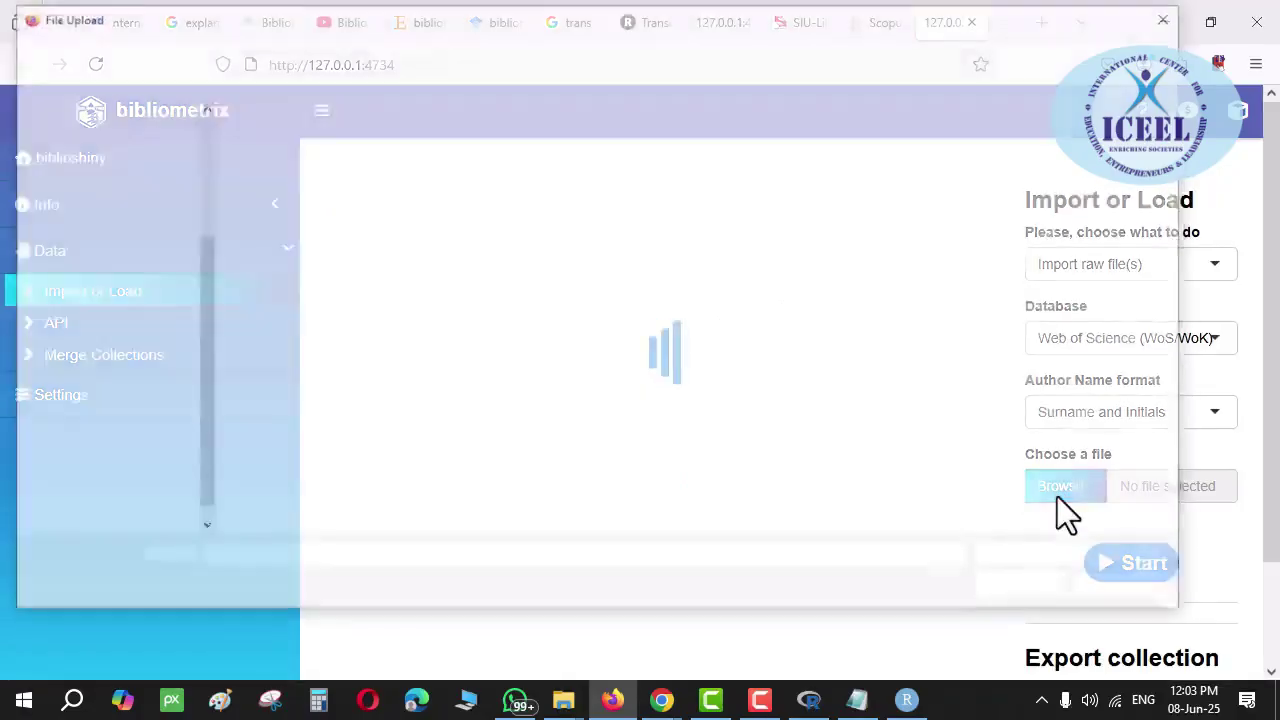
{"action": "left_click", "coordinate": [273, 141]}
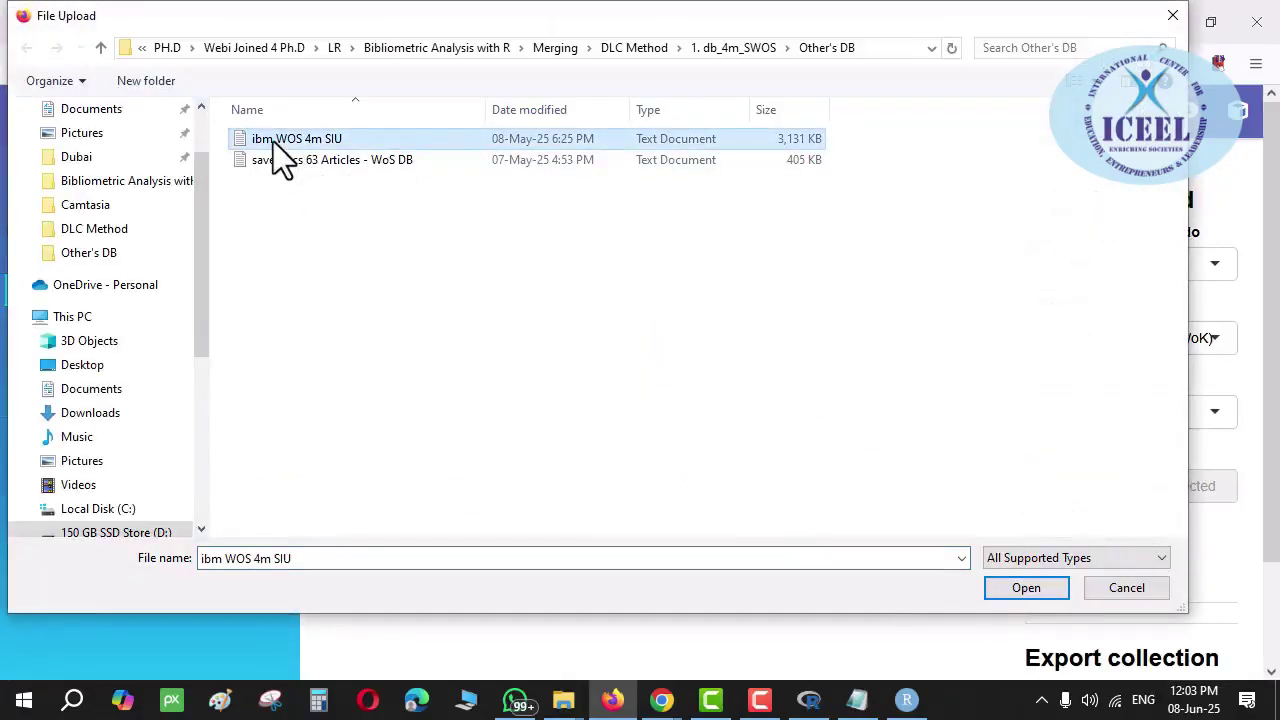
{"action": "double_click", "coordinate": [273, 141]}
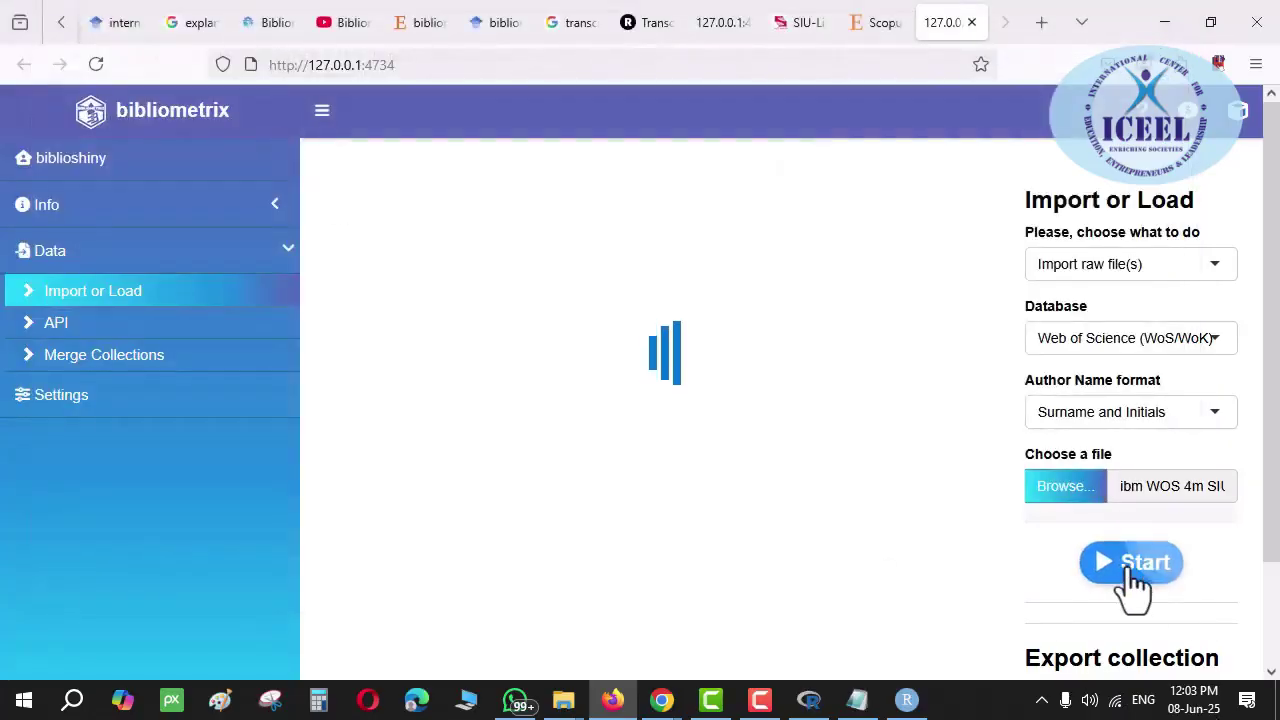
{"action": "left_click", "coordinate": [1135, 565]}
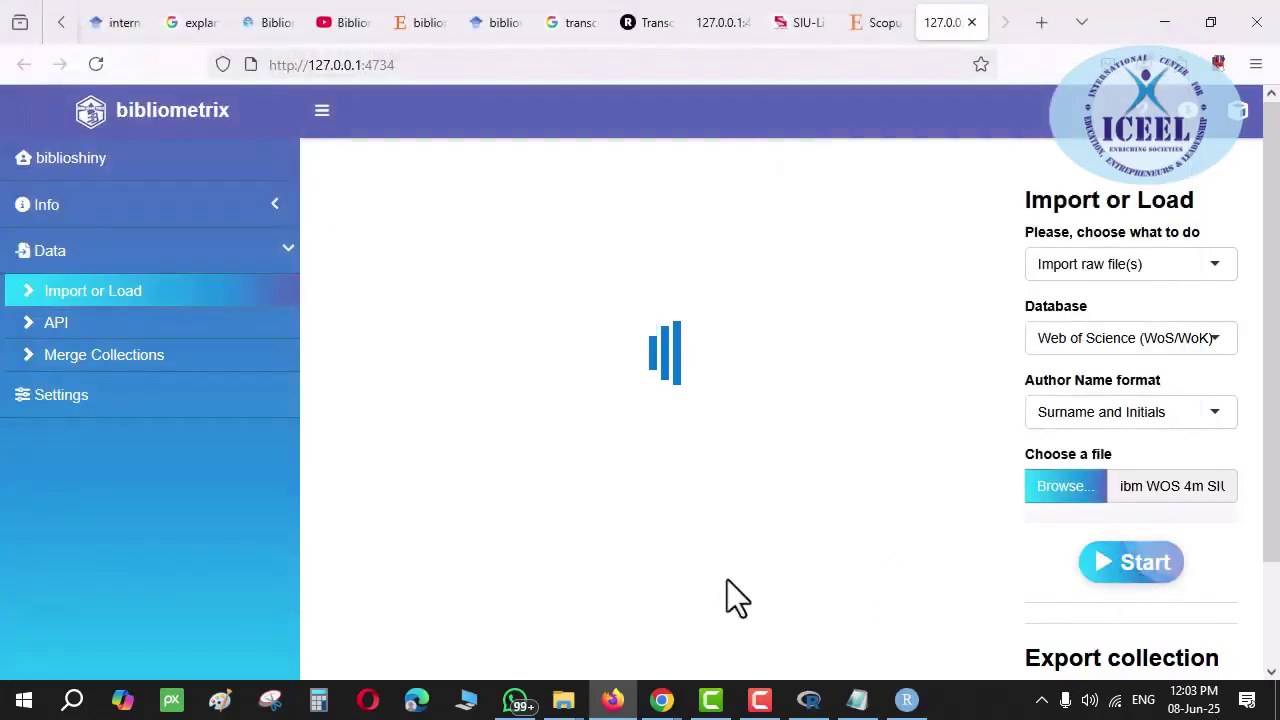
{"action": "scroll", "coordinate": [757, 574], "scroll_direction": "down", "scroll_amount": 2}
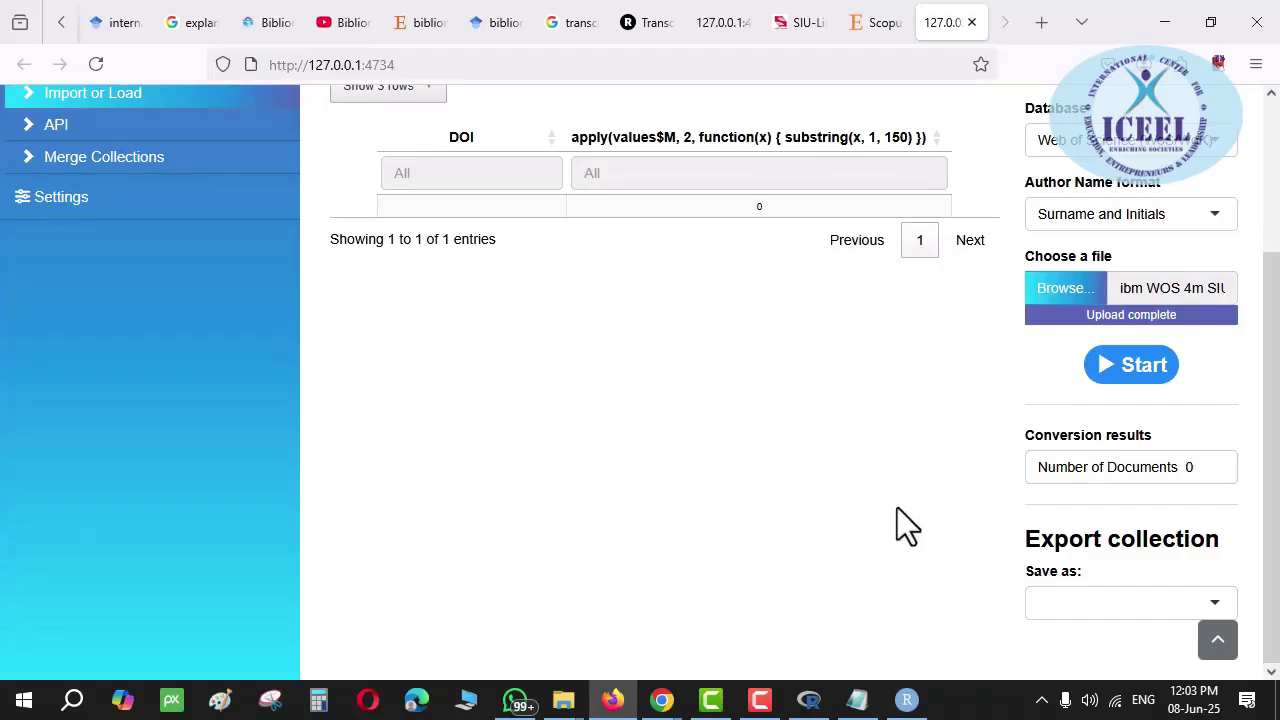
{"action": "scroll", "coordinate": [916, 490], "scroll_direction": "up", "scroll_amount": 3}
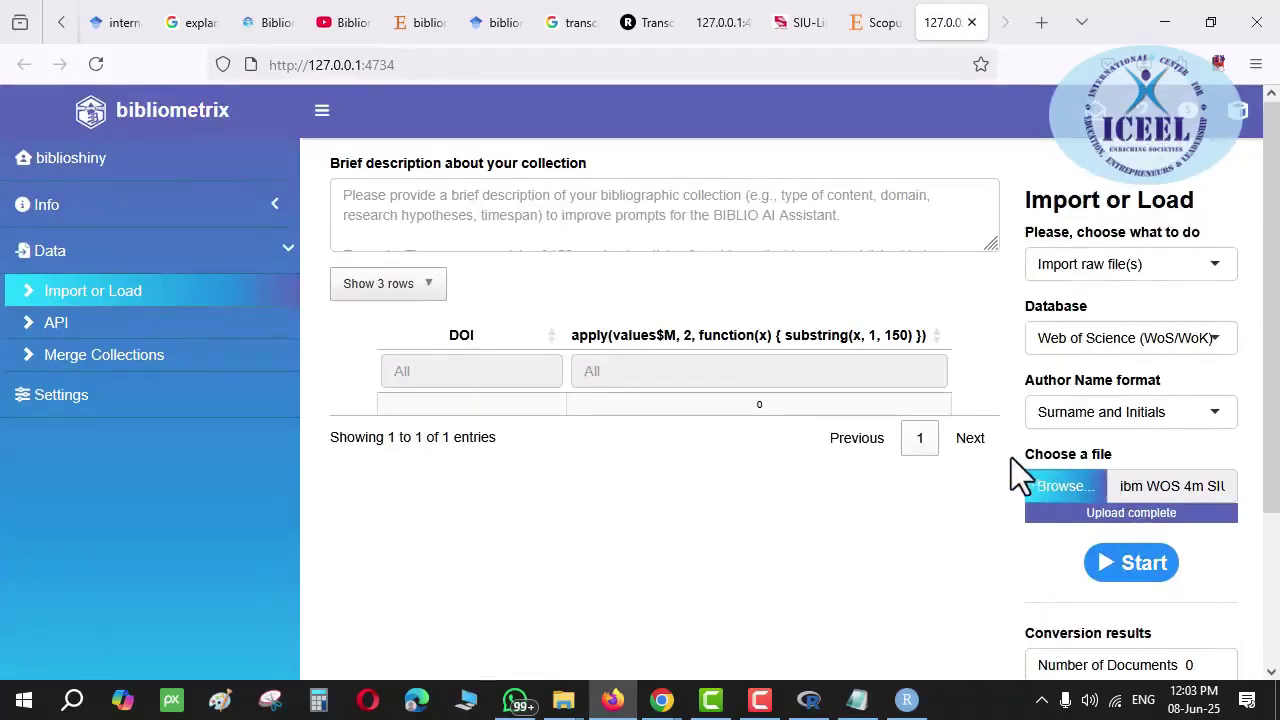
{"action": "left_click", "coordinate": [1135, 565]}
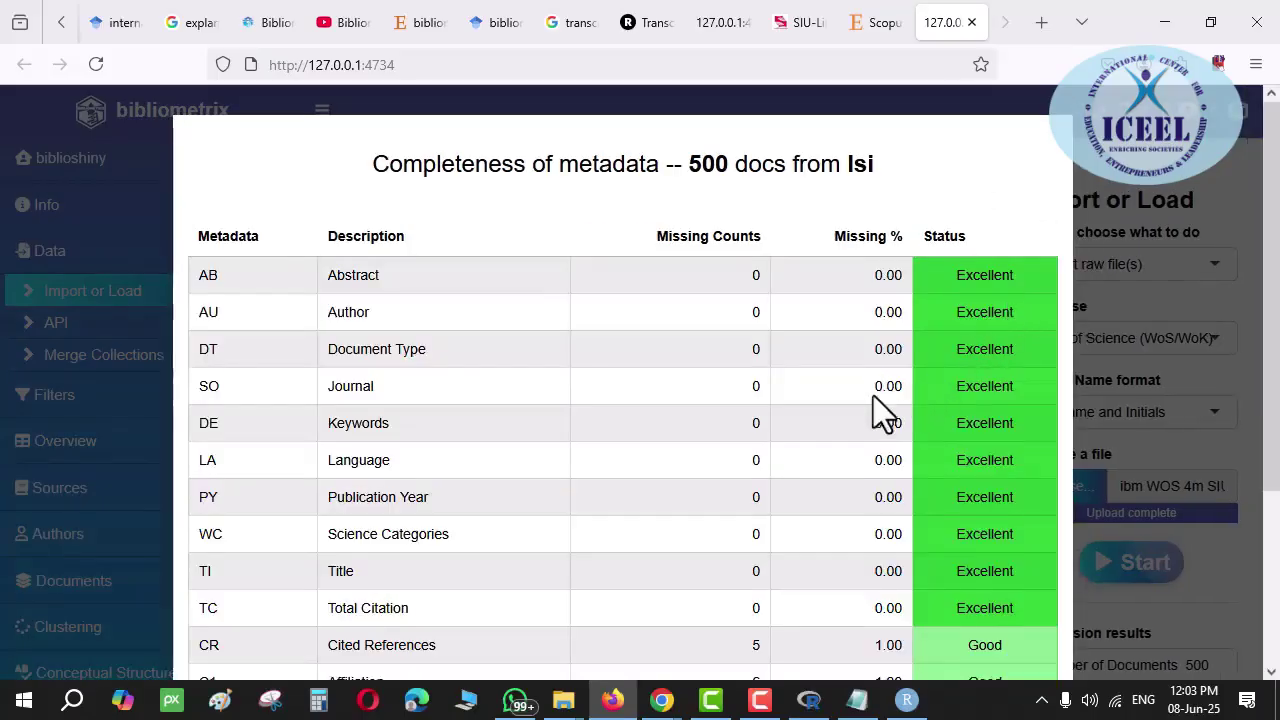
Save two PNG copies of the collection's metadata completeness table
{"action": "scroll", "coordinate": [873, 396], "scroll_direction": "down", "scroll_amount": 5}
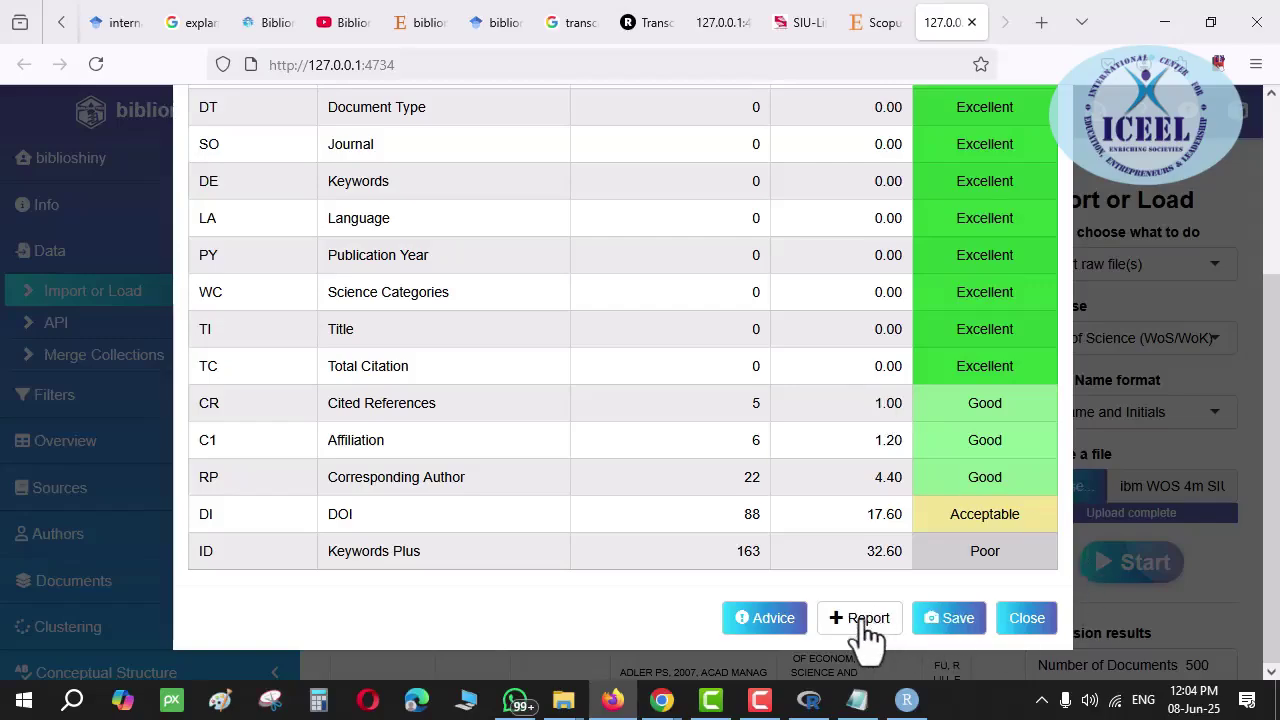
{"action": "left_click", "coordinate": [945, 621]}
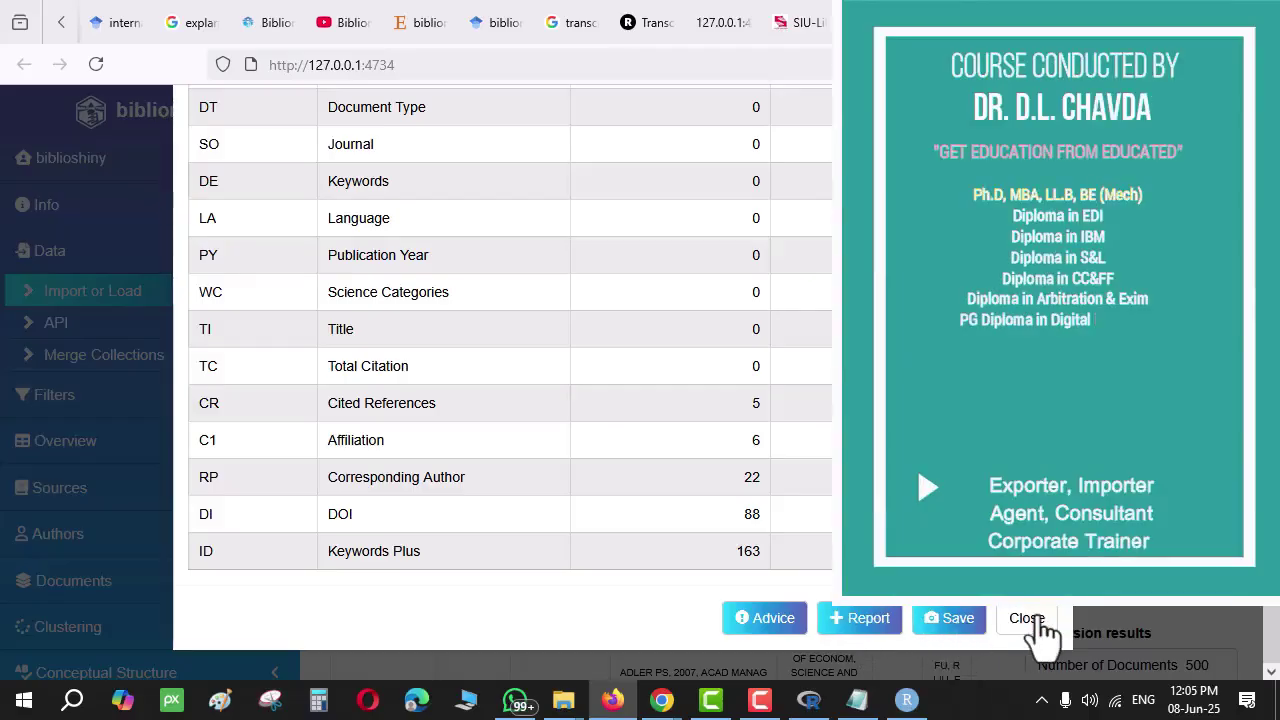
{"action": "left_click", "coordinate": [958, 620]}
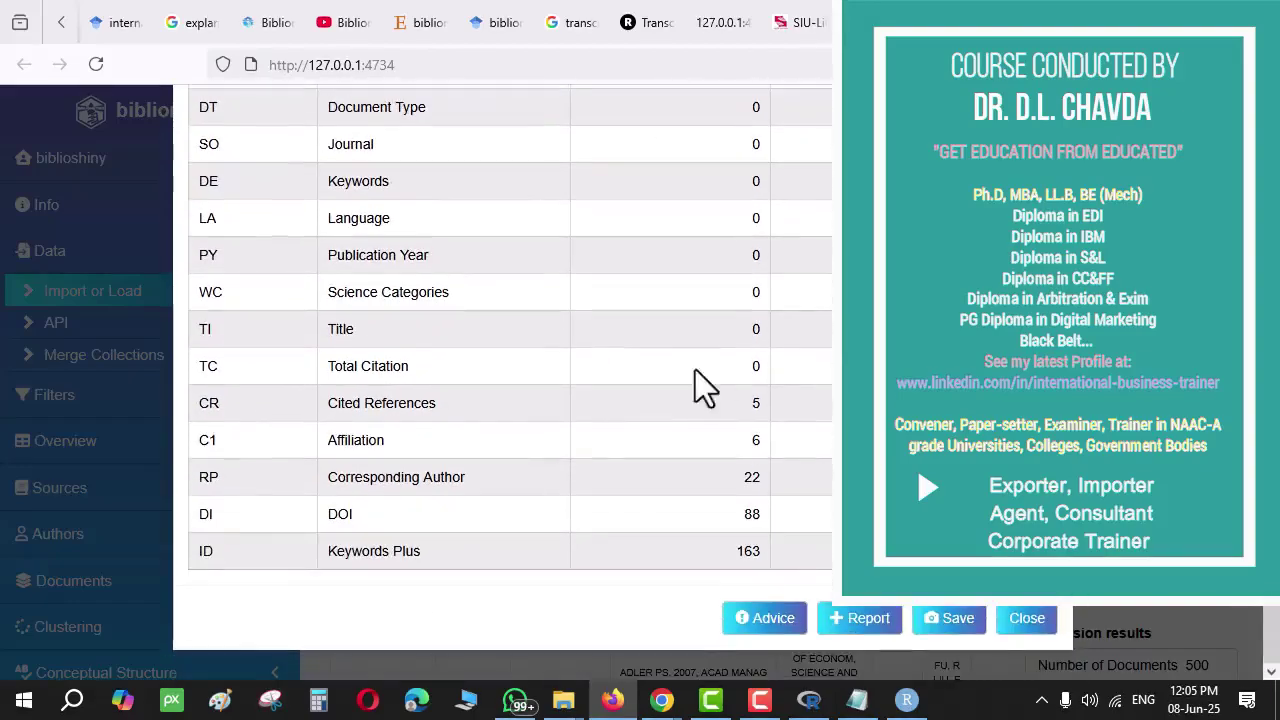
{"action": "left_click", "coordinate": [958, 622]}
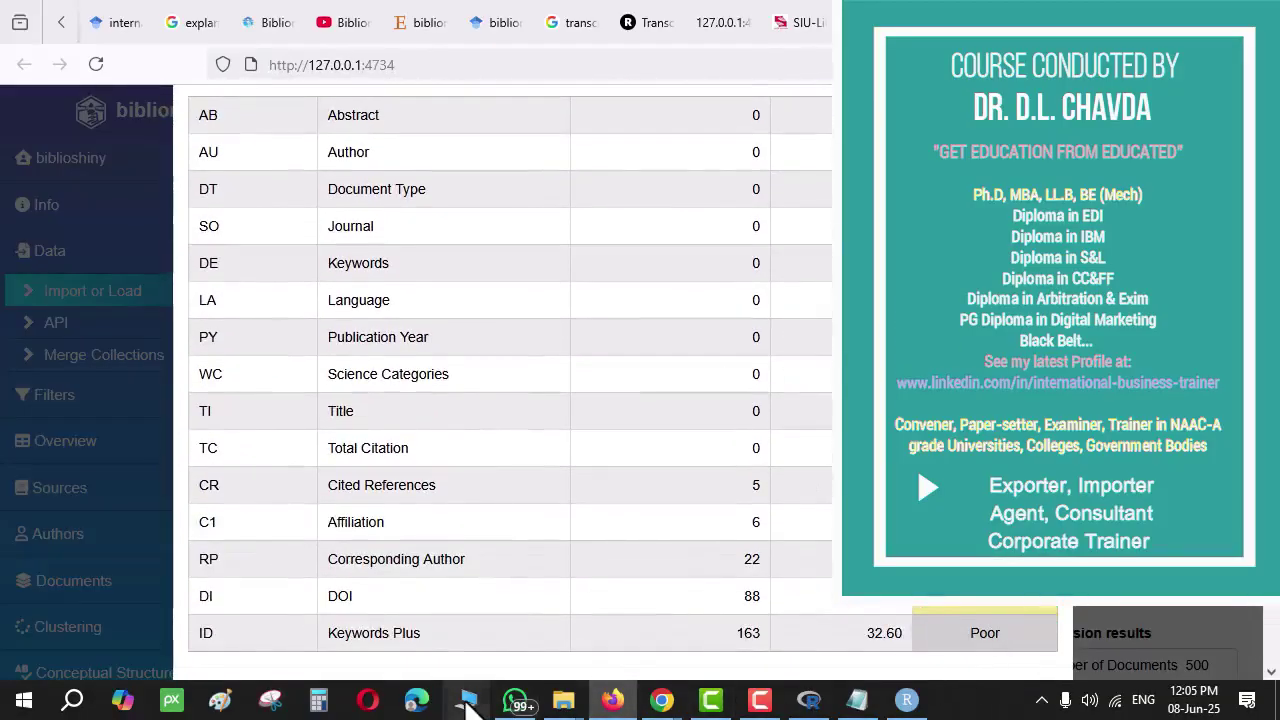
In File Explorer's Documents folder, check the missingDataTable PNG dated 25-May-25, close it and delete the file
{"action": "left_click", "coordinate": [563, 700]}
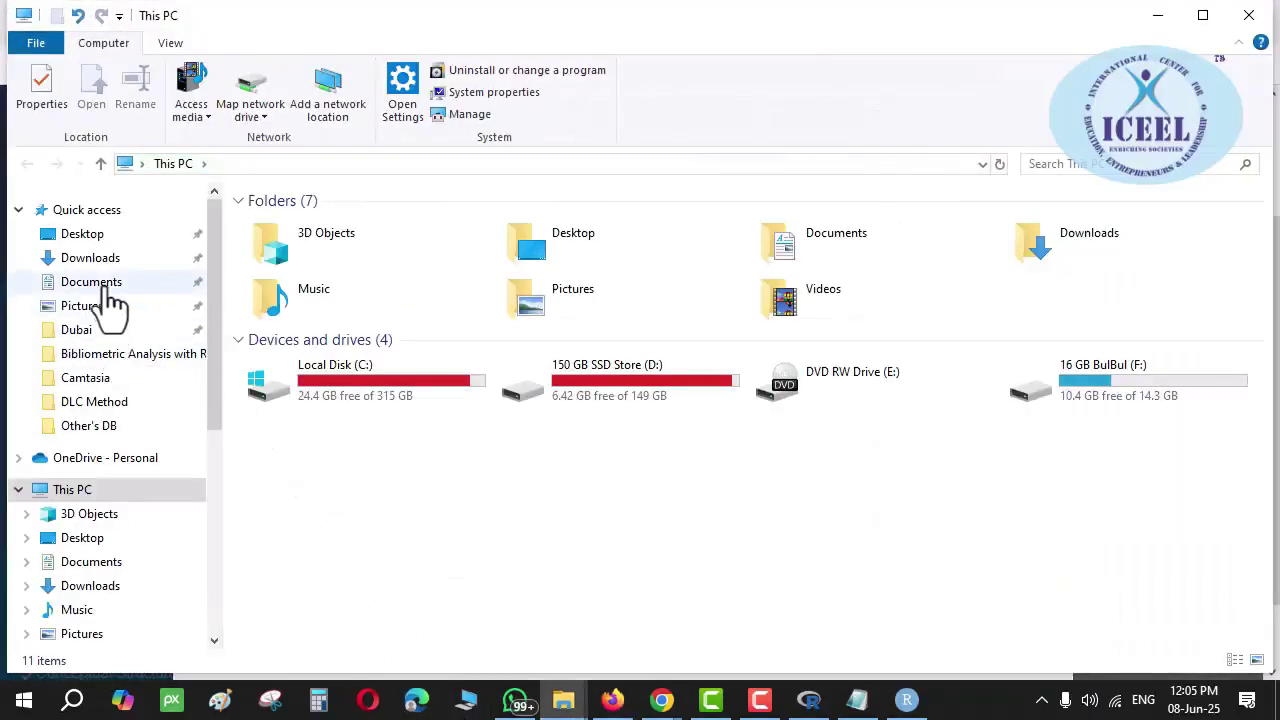
{"action": "left_click", "coordinate": [110, 288]}
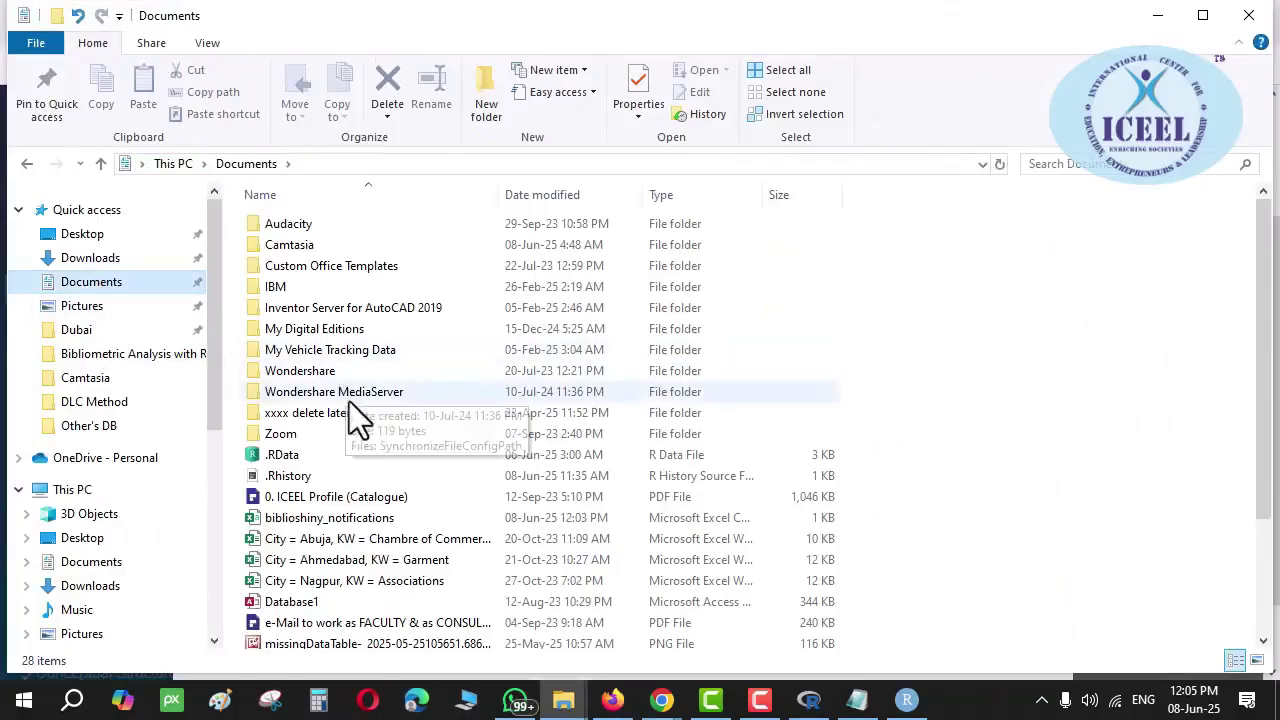
{"action": "scroll", "coordinate": [353, 445], "scroll_direction": "down", "scroll_amount": 3}
{"action": "double_click", "coordinate": [321, 494]}
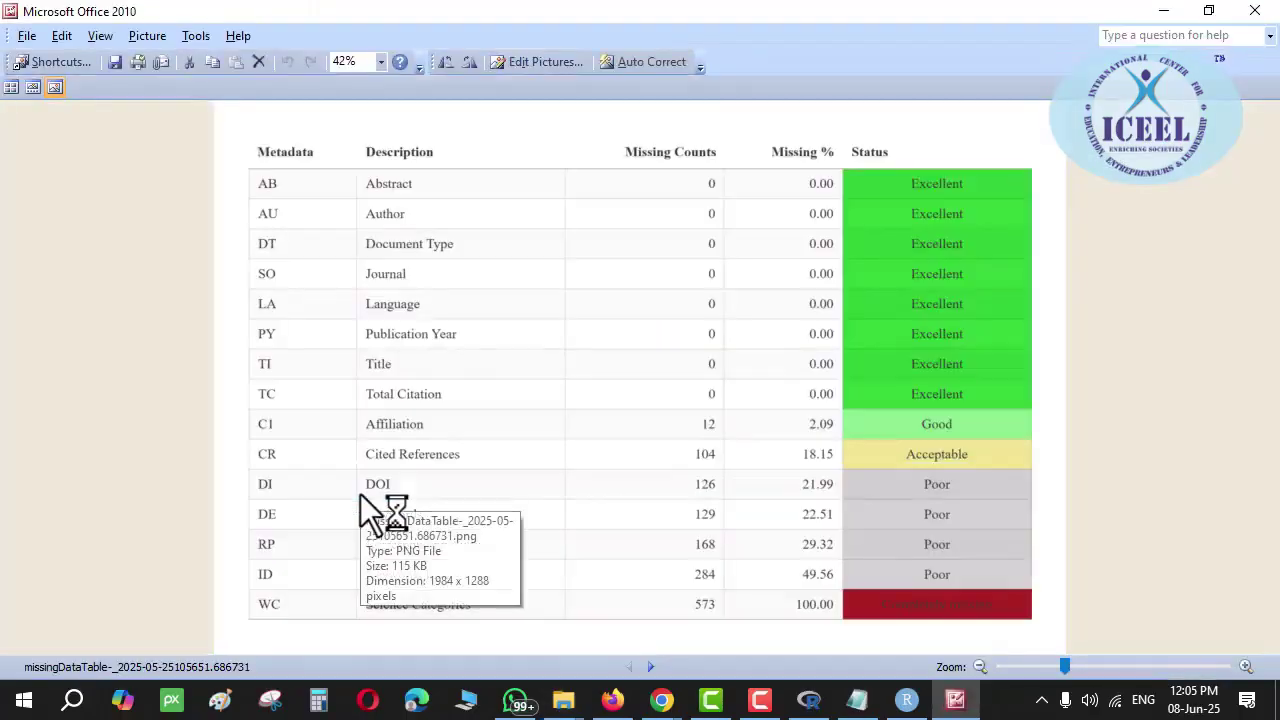
{"action": "left_click", "coordinate": [1255, 10]}
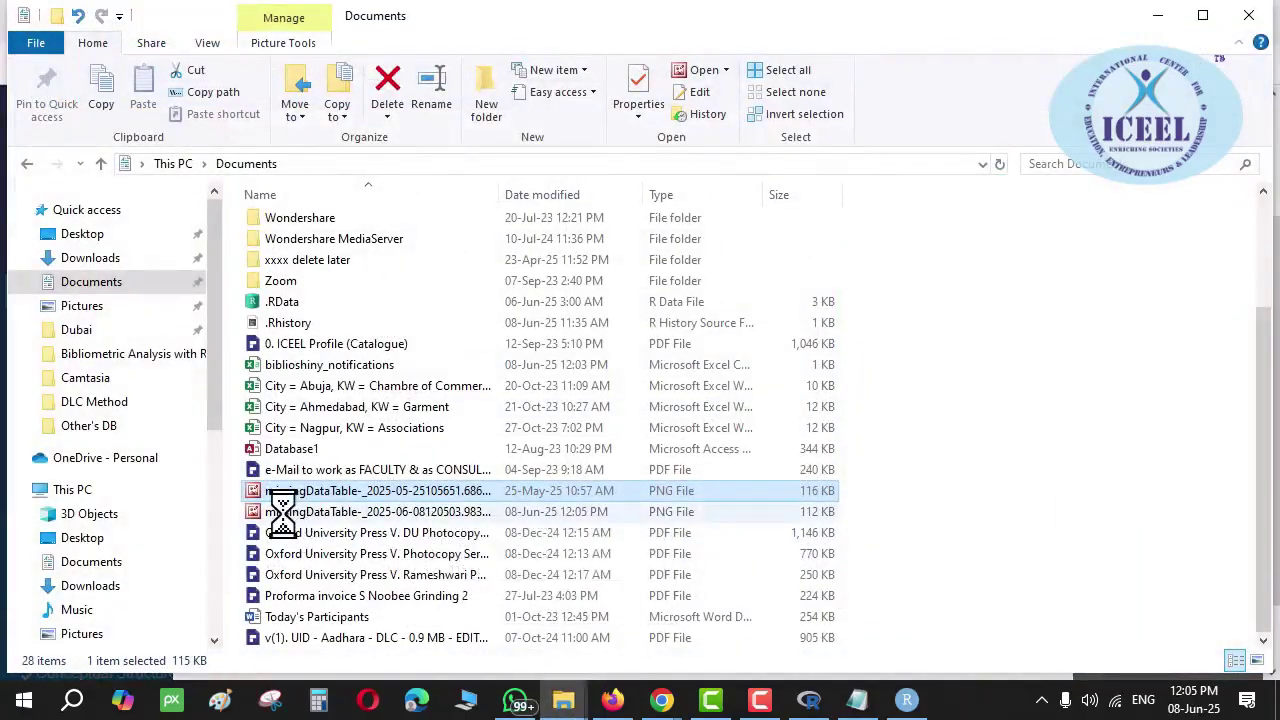
{"action": "key", "text": "Delete"}
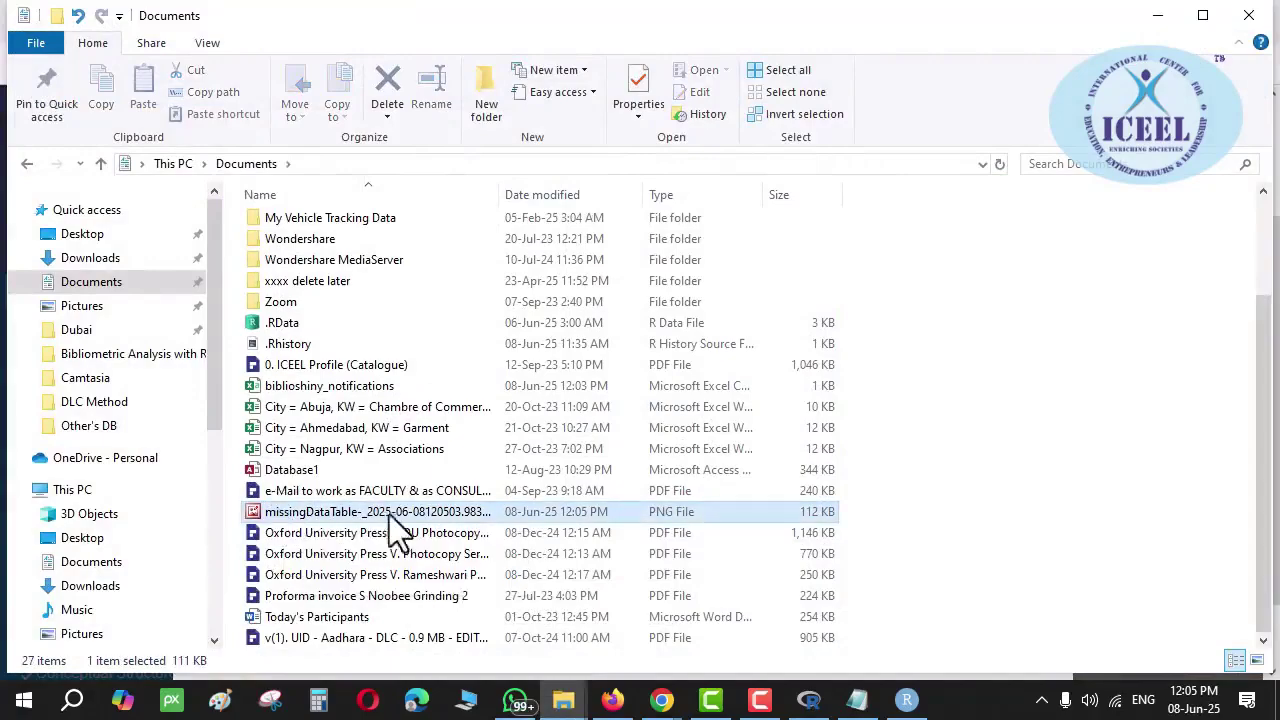
View the missingDataTable PNG saved on 08-Jun-25, close it and switch back to Firefox
{"action": "key", "text": "Return"}
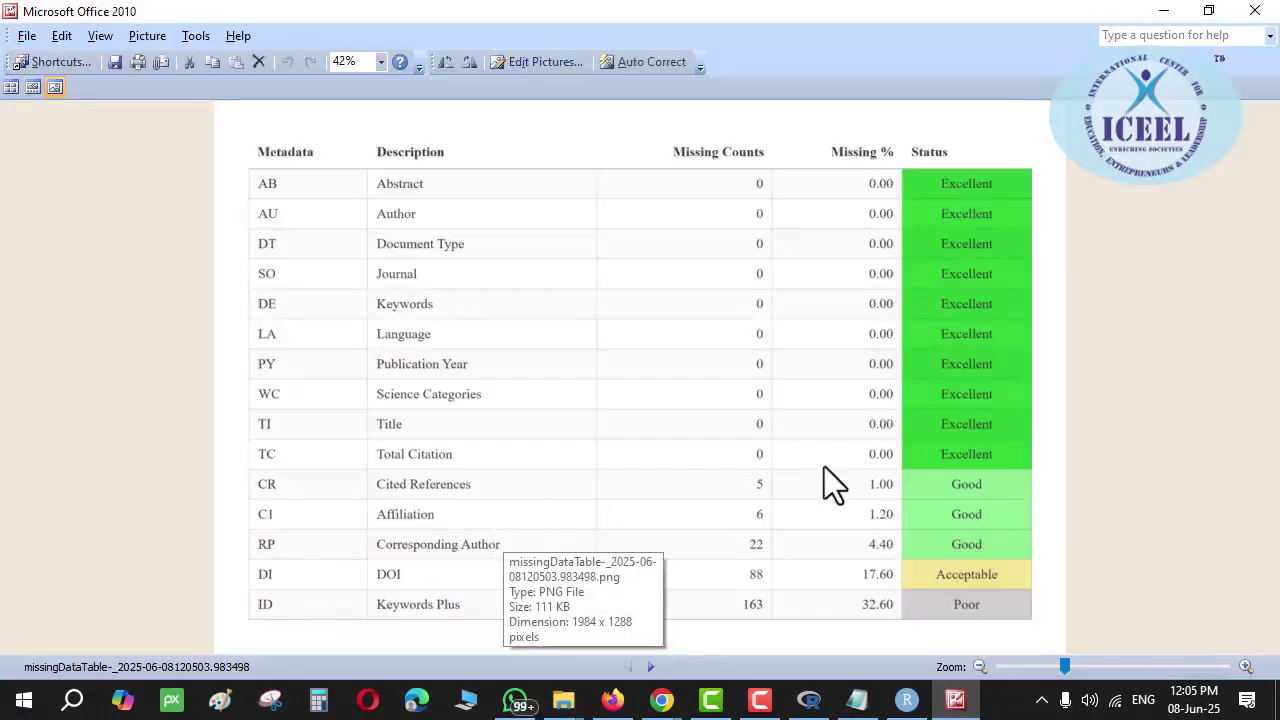
{"action": "left_click", "coordinate": [1258, 17]}
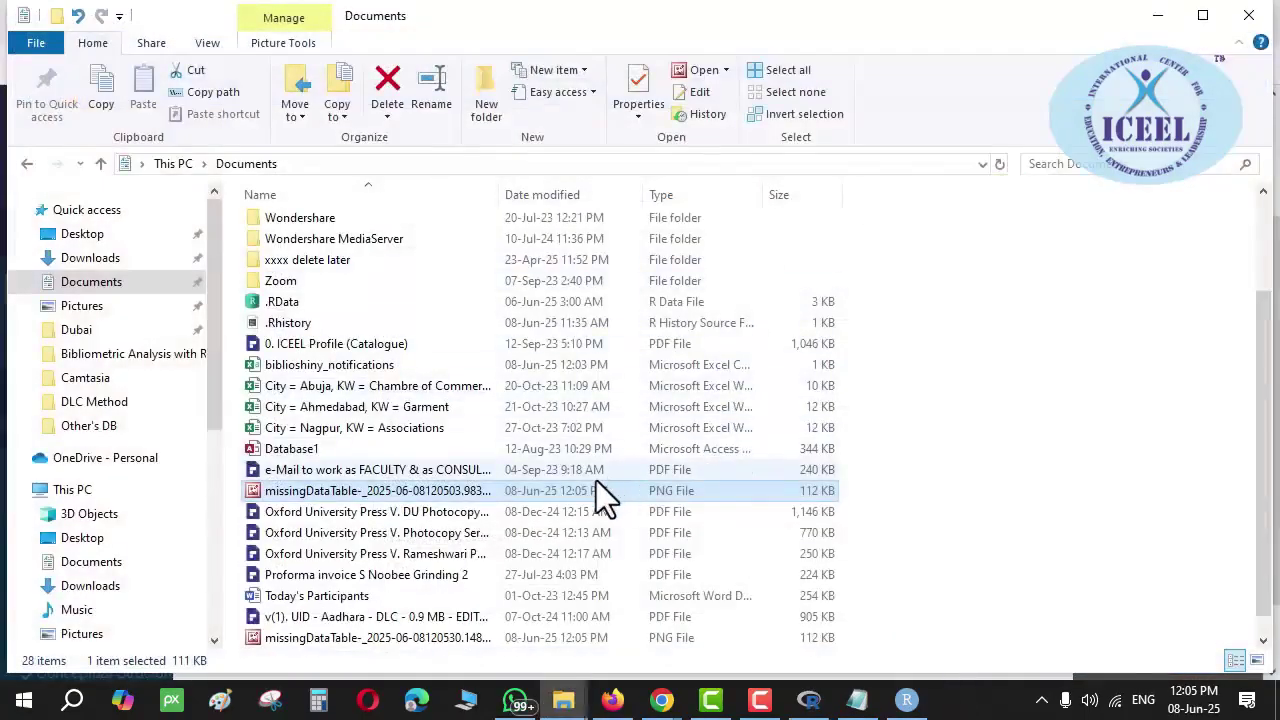
{"action": "key", "text": "alt+Tab"}
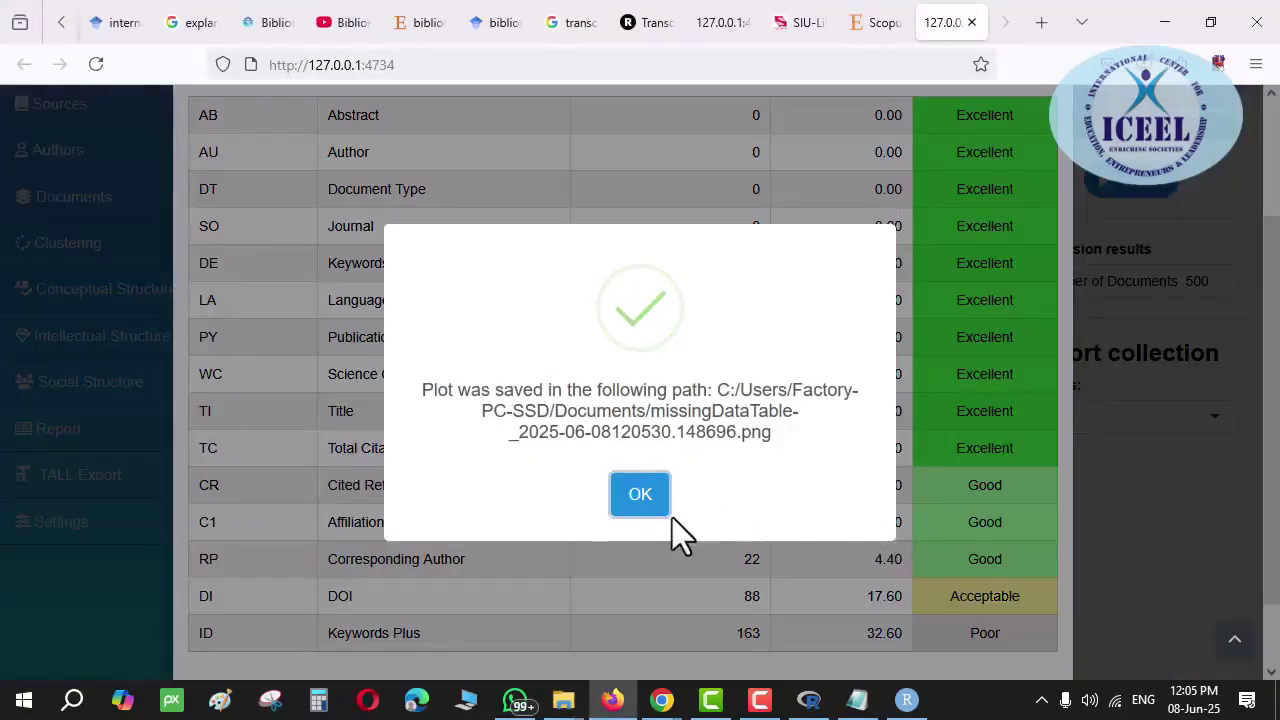
Dismiss the plot save confirmation and close the metadata completeness table
{"action": "left_click", "coordinate": [636, 500]}
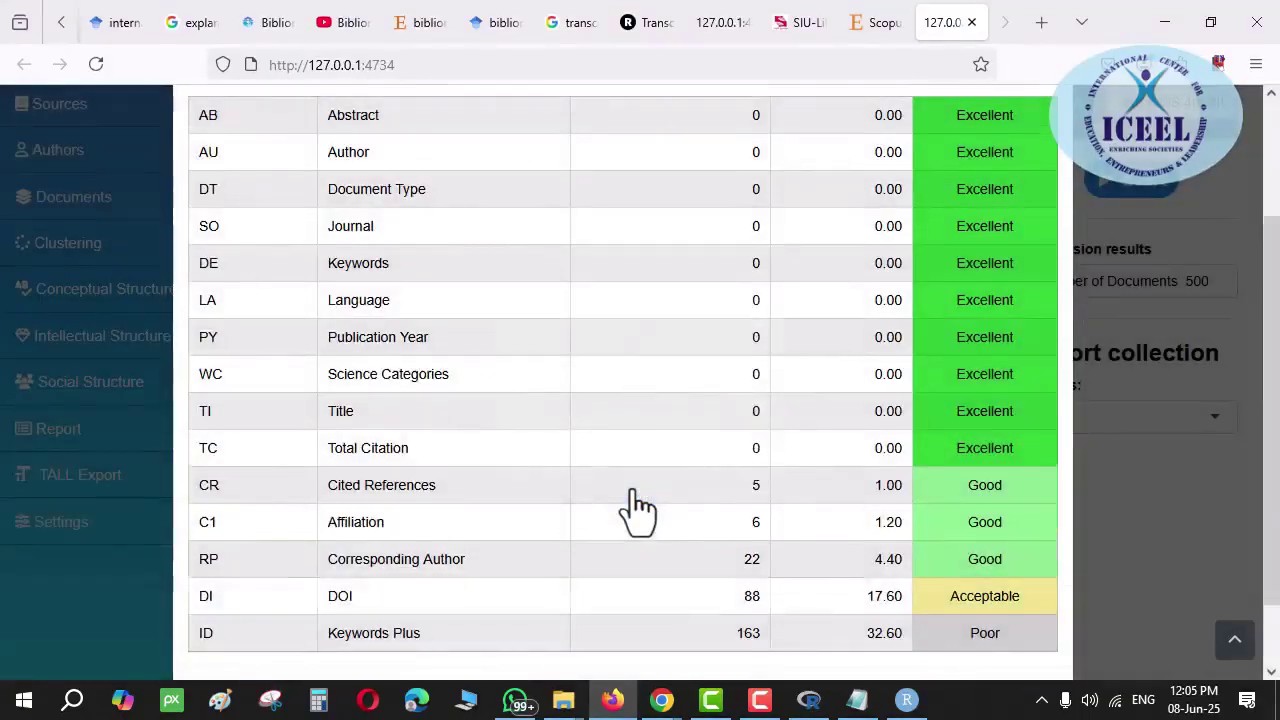
{"action": "scroll", "coordinate": [636, 510], "scroll_direction": "down", "scroll_amount": 2}
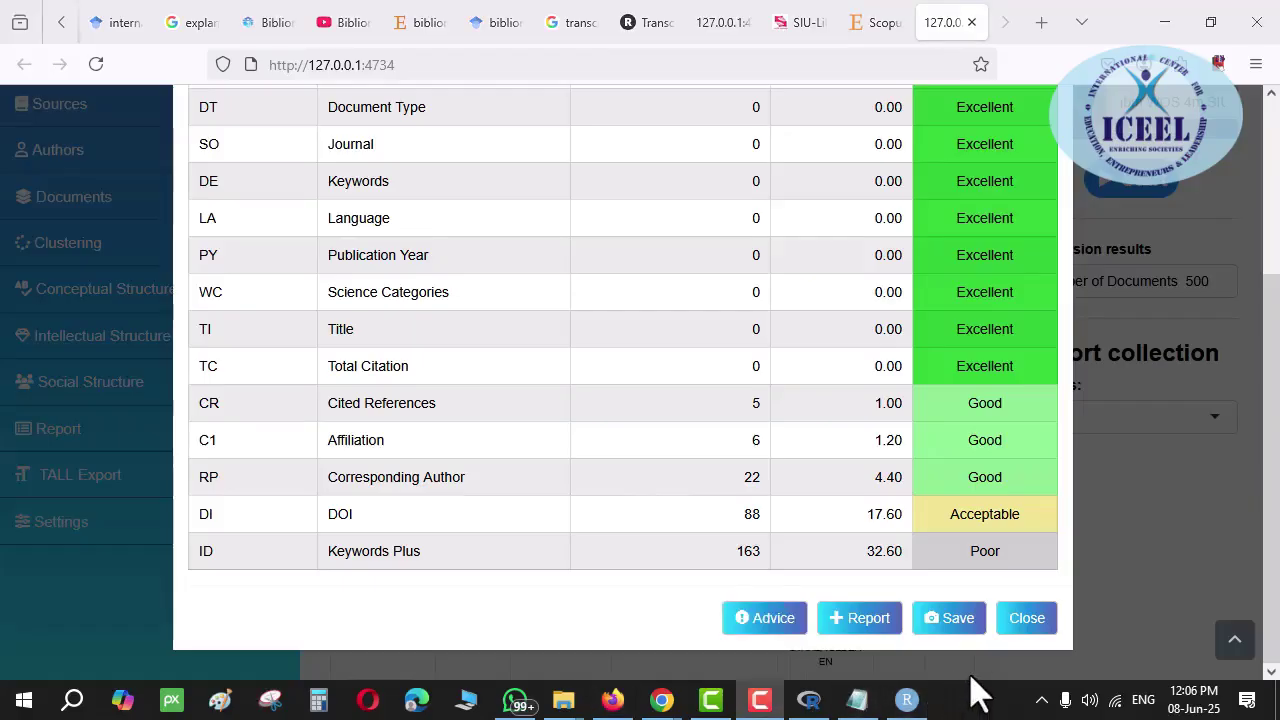
{"action": "left_click", "coordinate": [1024, 620]}
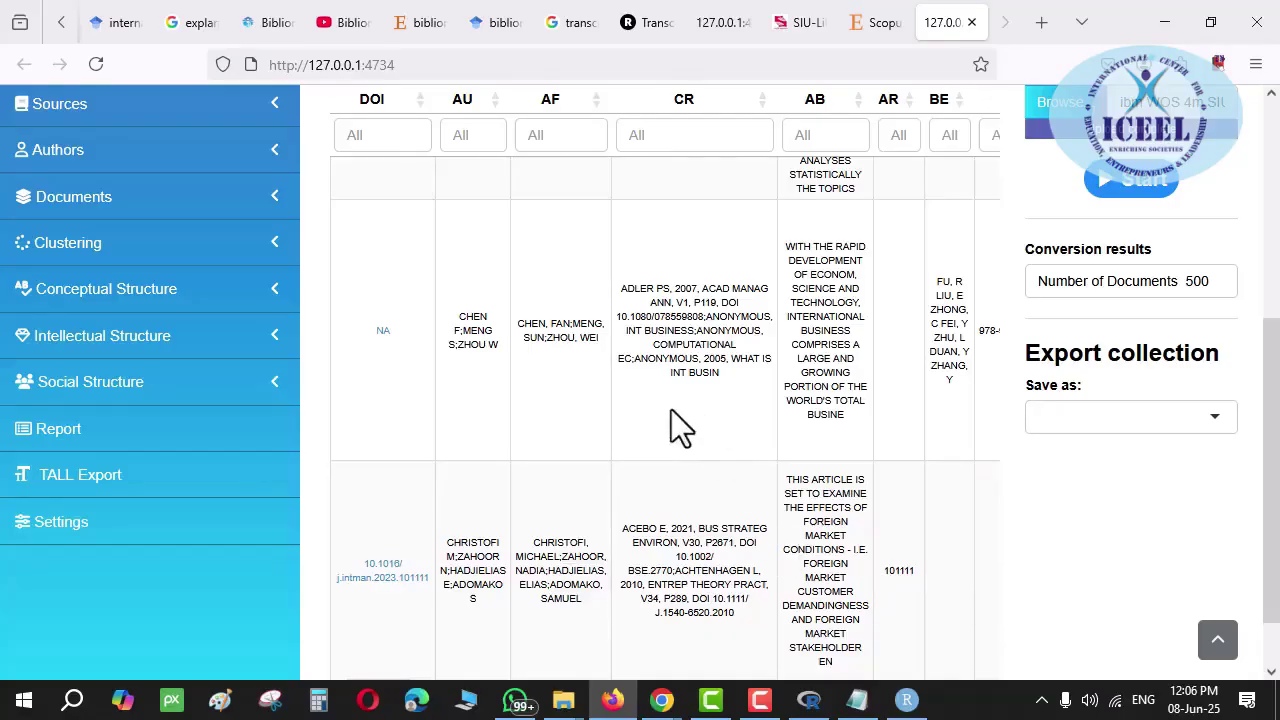
In File Explorer's Documents folder, examine the first missingDataTable PNG of 08-Jun-25, close it and switch back to Firefox
{"action": "scroll", "coordinate": [680, 428], "scroll_direction": "up", "scroll_amount": 2}
{"action": "mouse_move", "coordinate": [564, 700]}
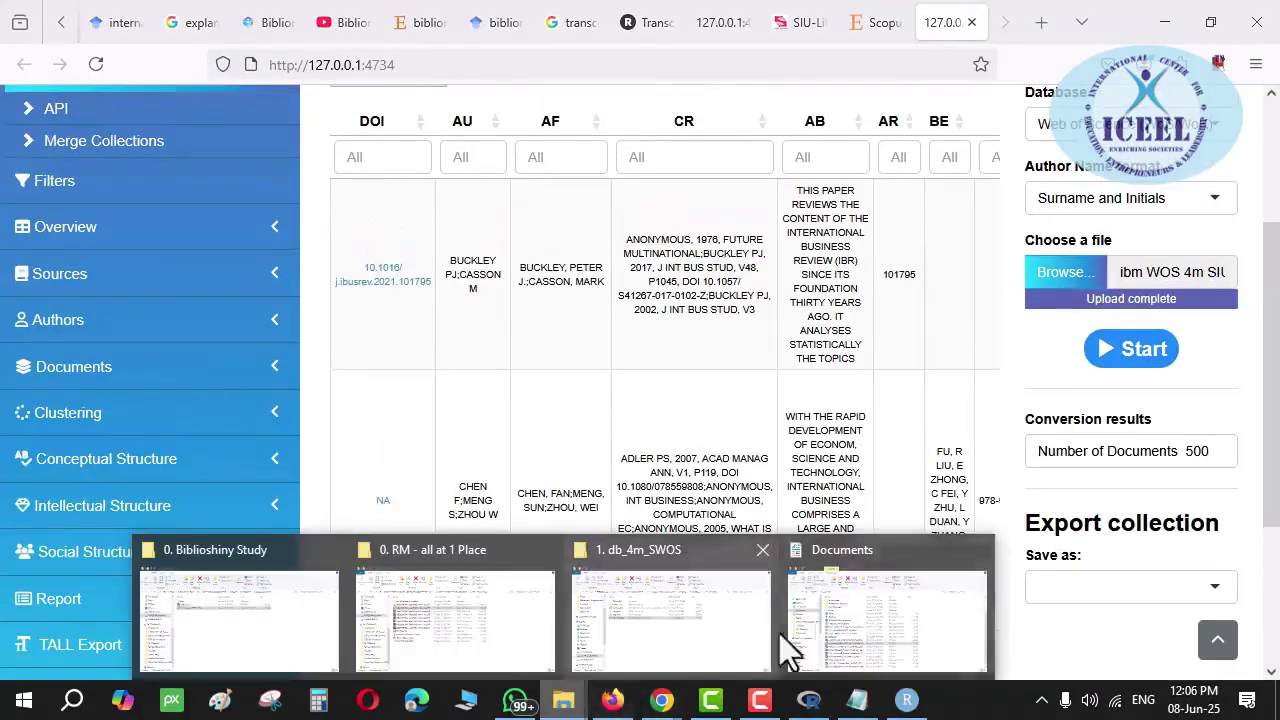
{"action": "left_click", "coordinate": [872, 605]}
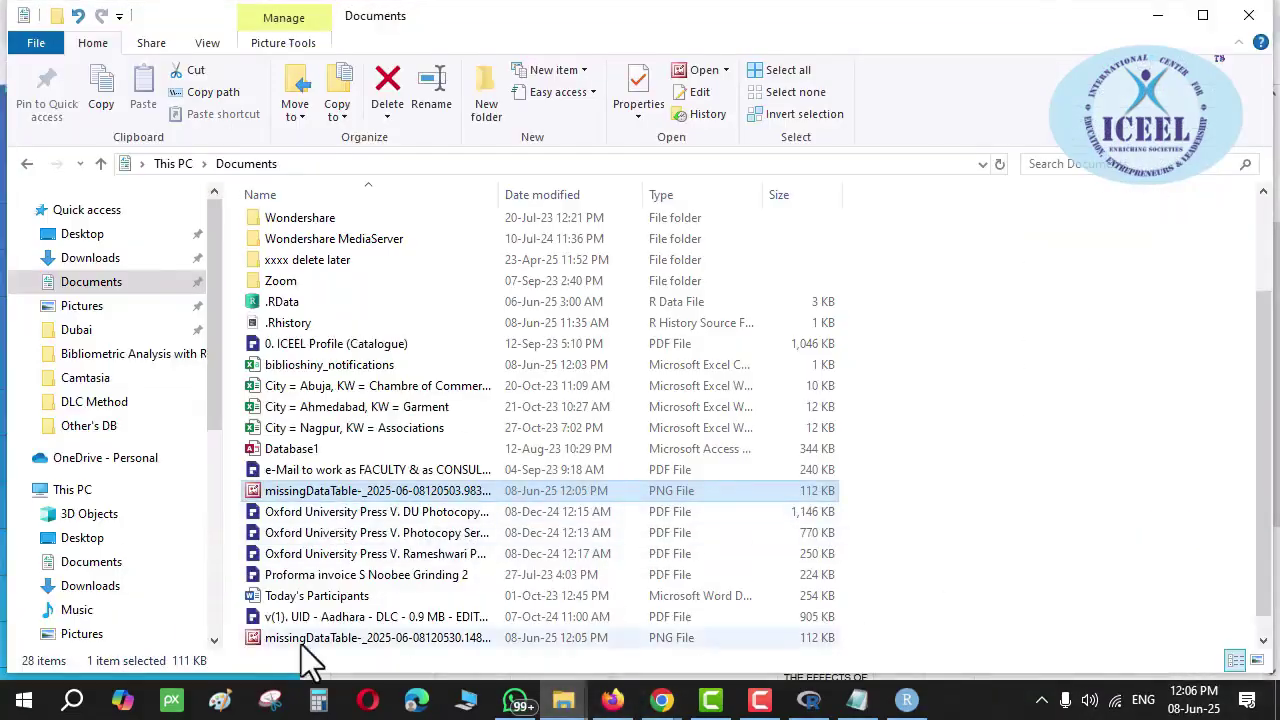
{"action": "double_click", "coordinate": [377, 496]}
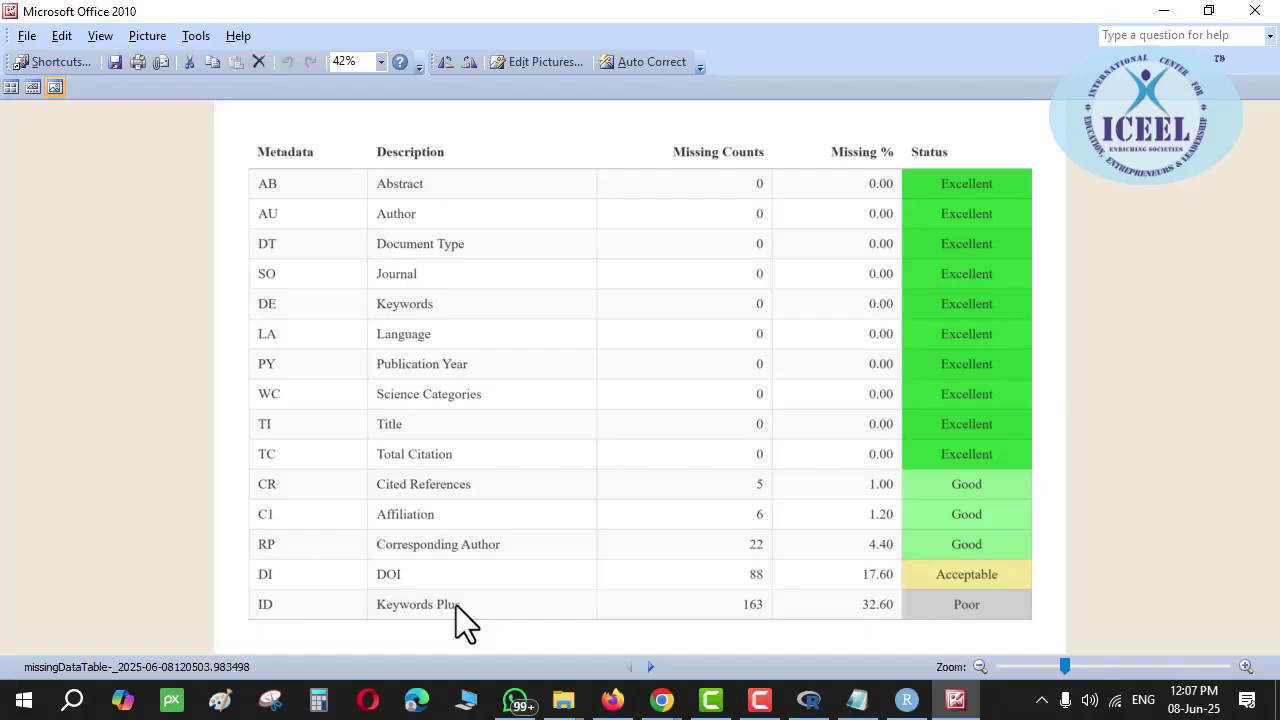
{"action": "key", "text": "alt+Tab"}
{"action": "key", "text": "alt+Tab"}
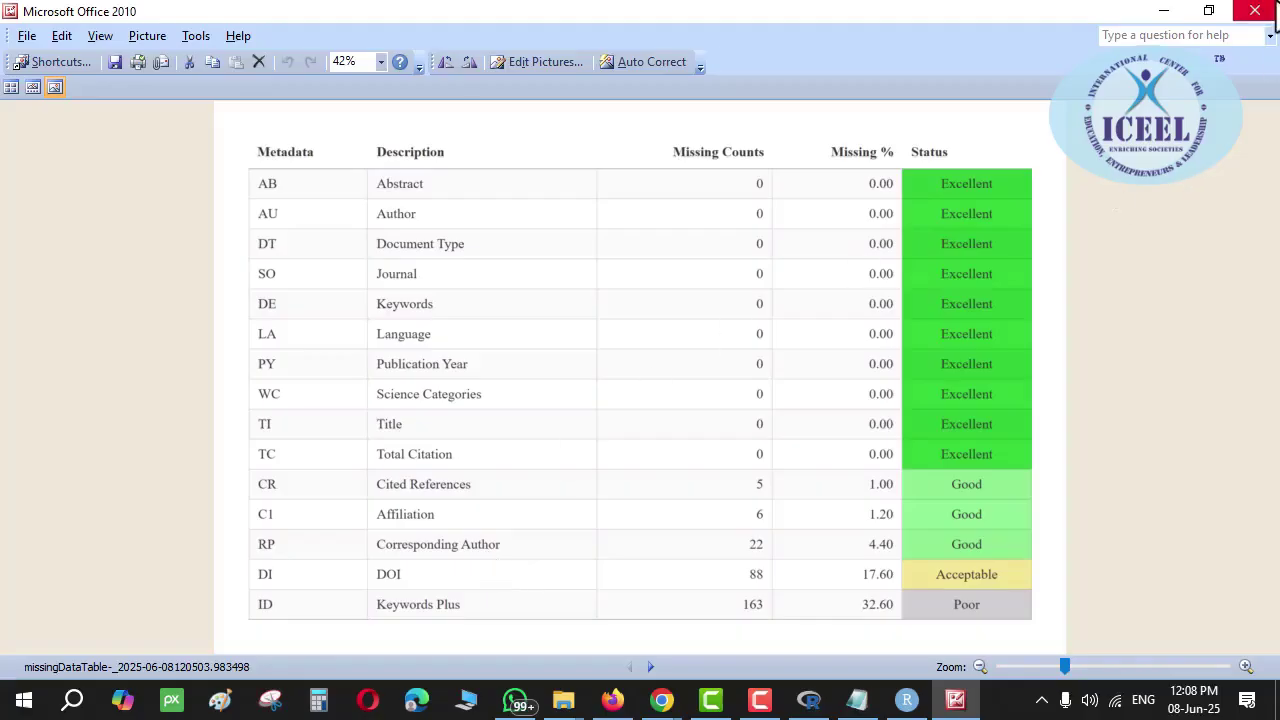
{"action": "left_click", "coordinate": [1254, 12]}
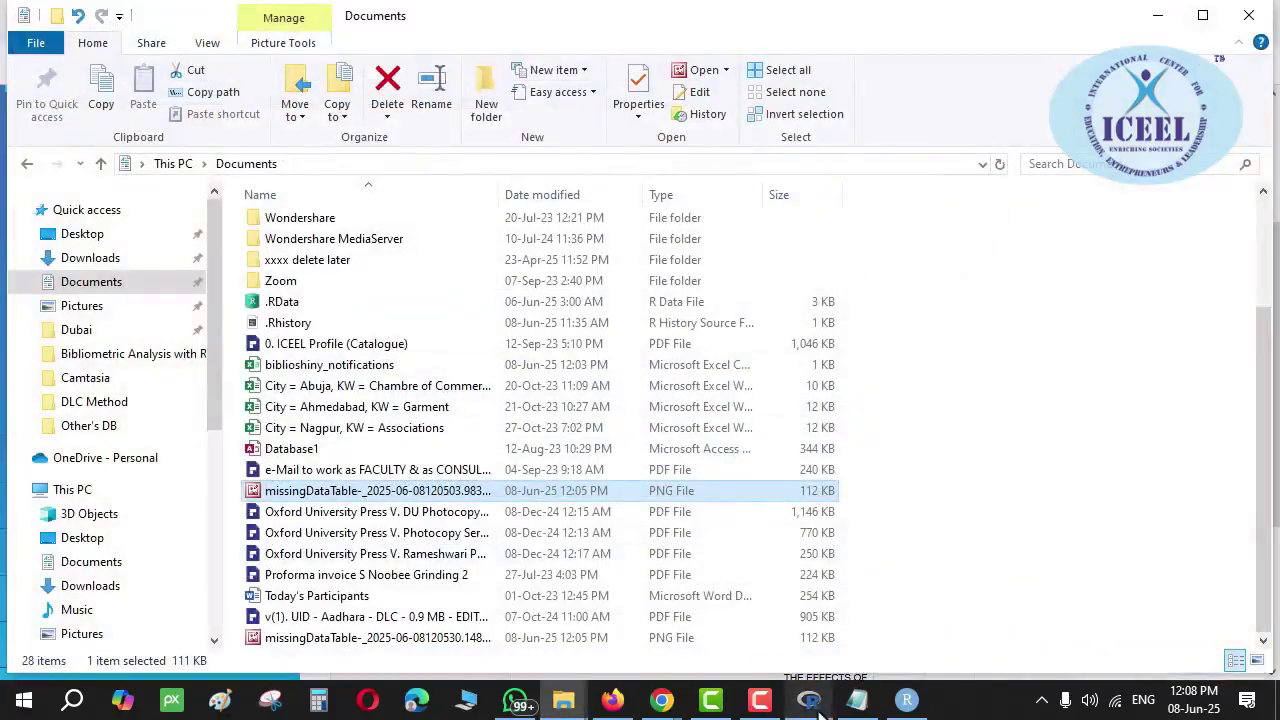
{"action": "left_click", "coordinate": [612, 700]}
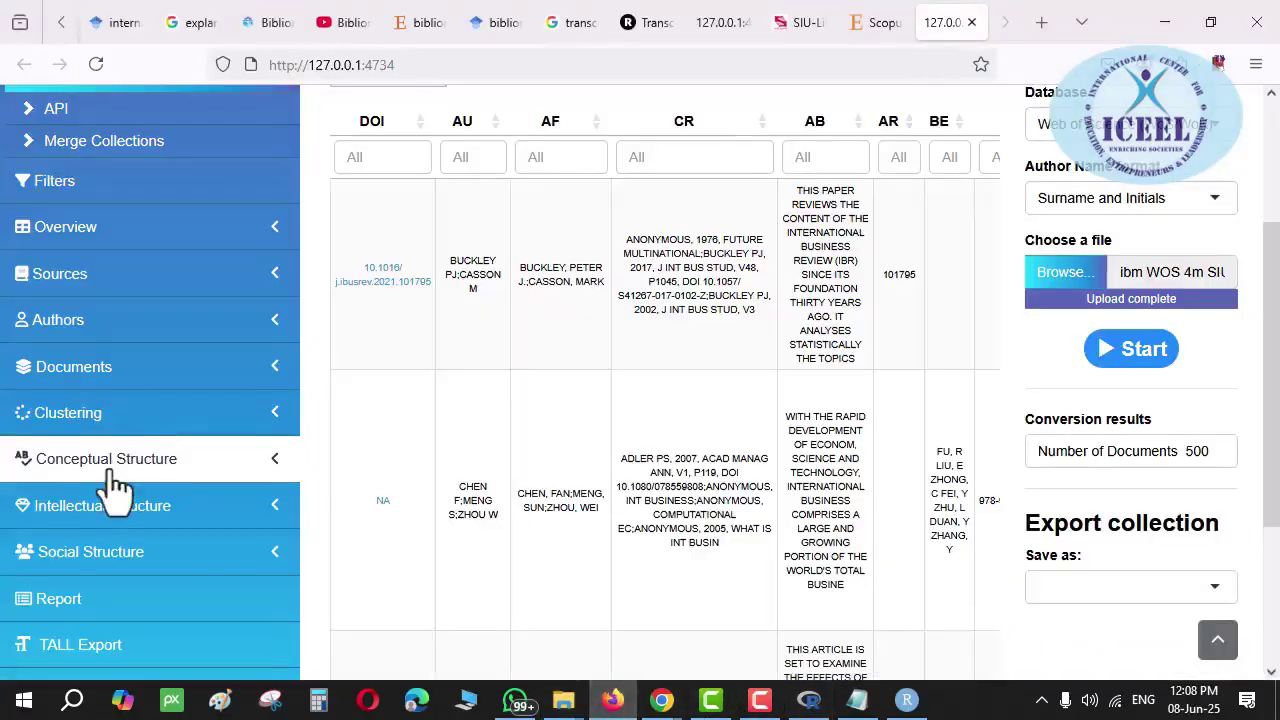
Expand the Overview section and read the Biblio AI page under Info, covering its functions, activation steps and benefits
{"action": "left_click", "coordinate": [130, 228]}
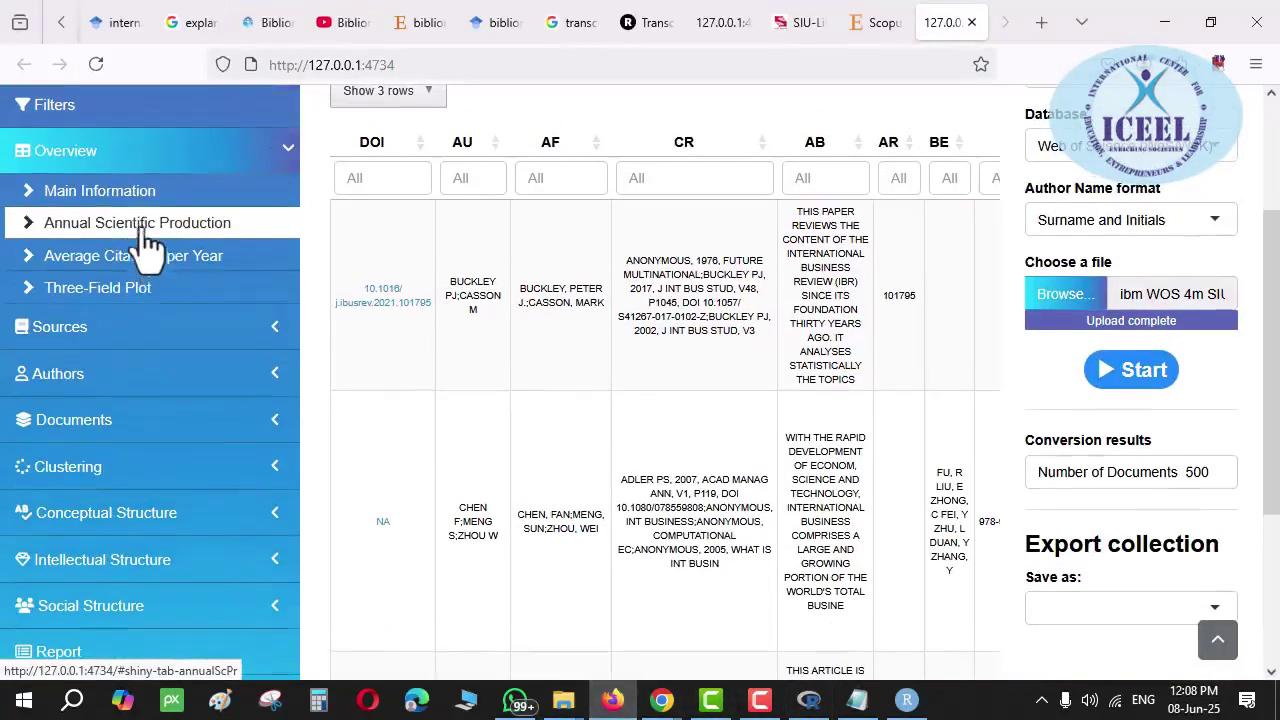
{"action": "scroll", "coordinate": [114, 177], "scroll_direction": "up", "scroll_amount": 2}
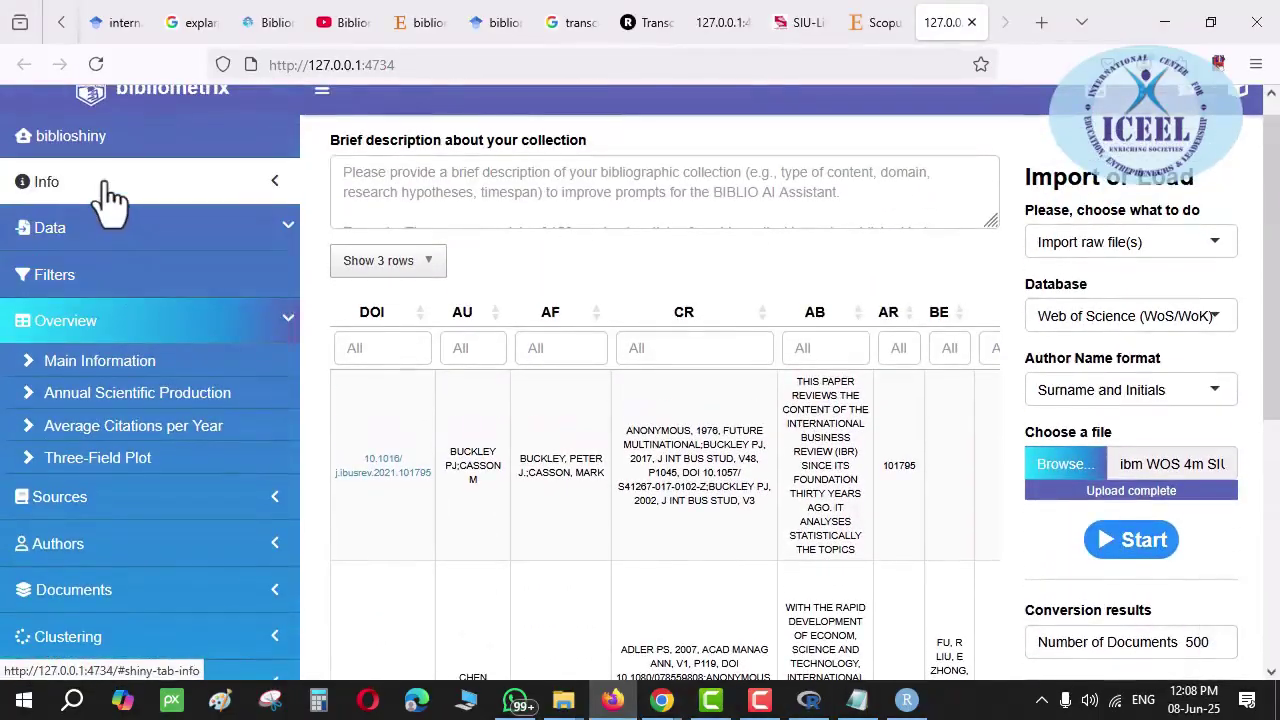
{"action": "left_click", "coordinate": [110, 195]}
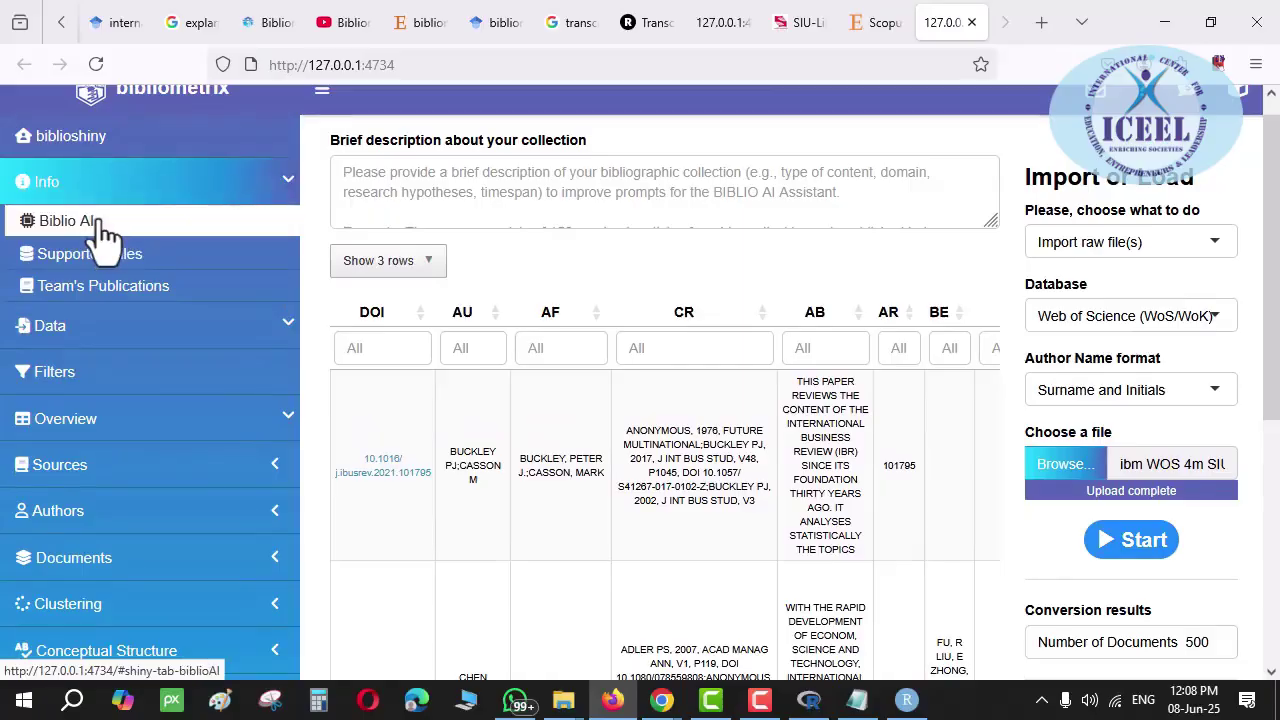
{"action": "left_click", "coordinate": [98, 224]}
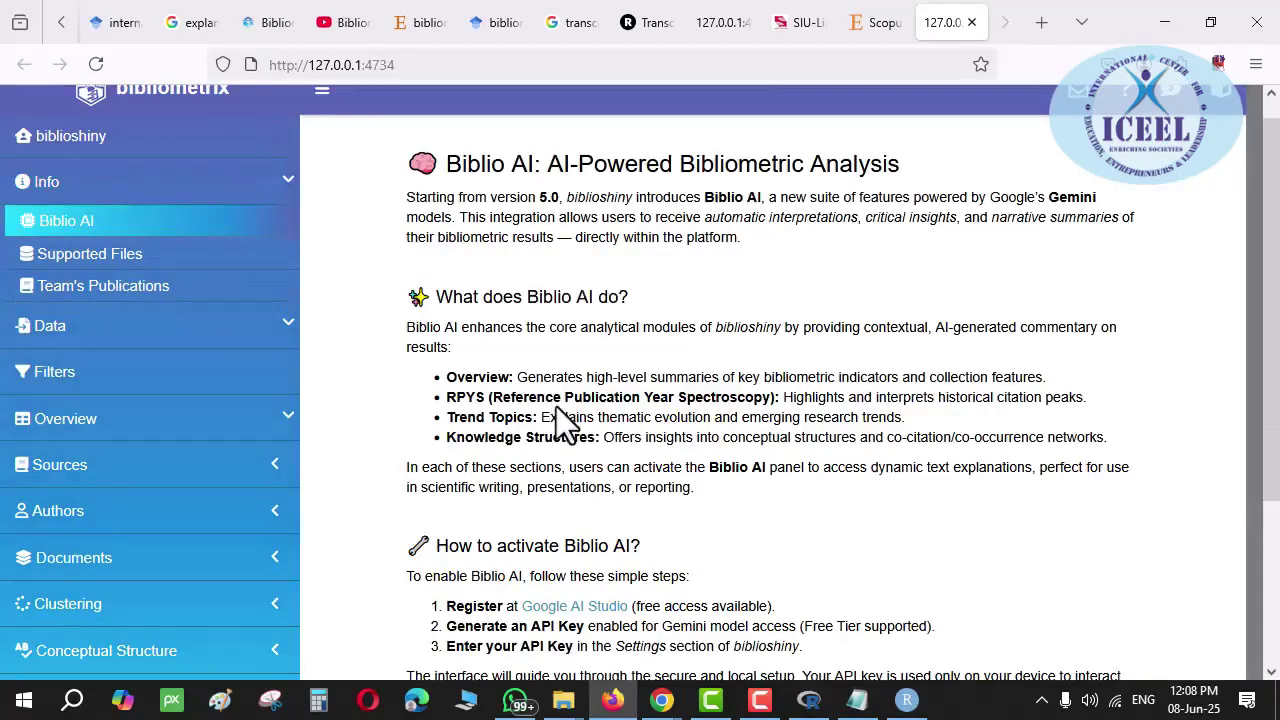
{"action": "scroll", "coordinate": [563, 404], "scroll_direction": "down", "scroll_amount": 1}
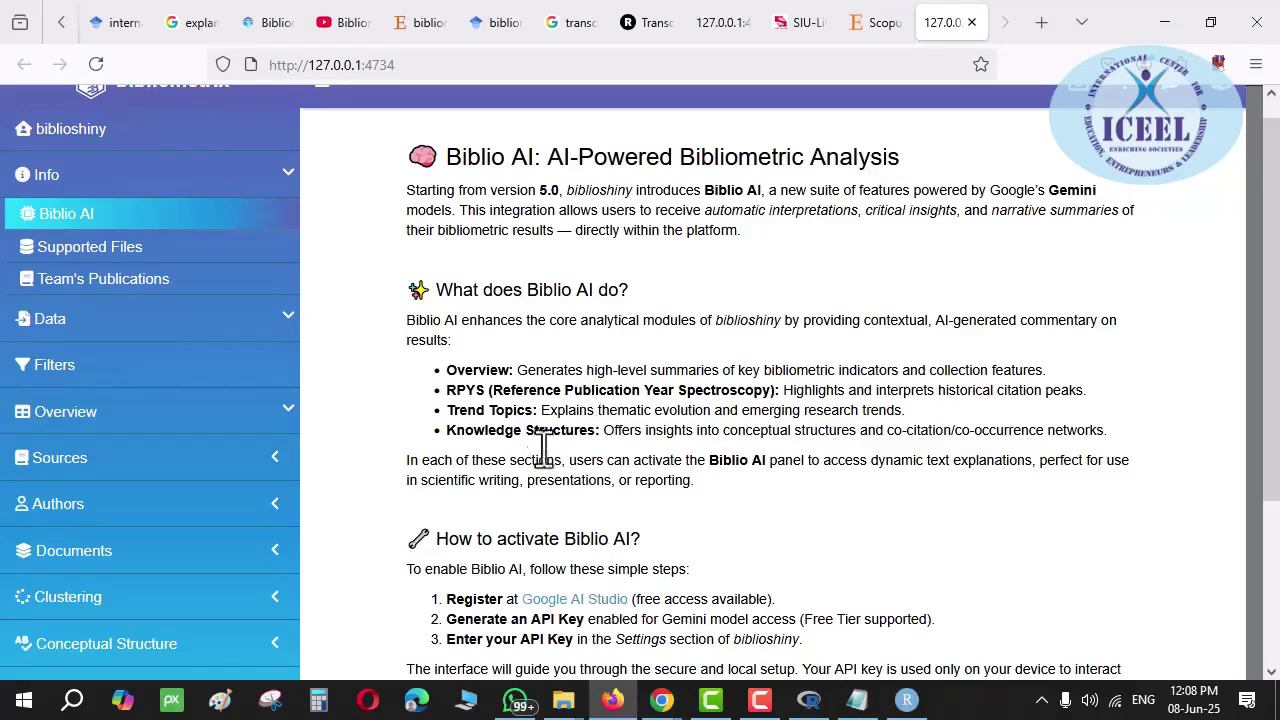
{"action": "scroll", "coordinate": [493, 368], "scroll_direction": "down", "scroll_amount": 5}
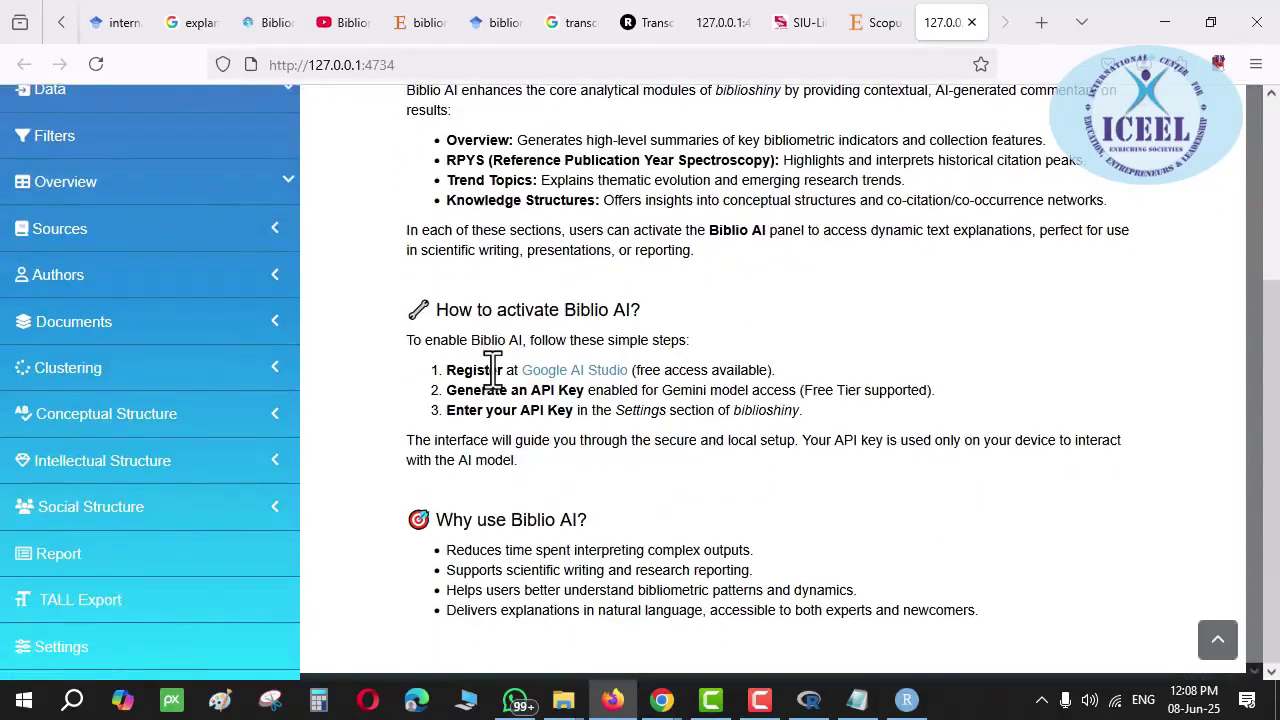
{"action": "scroll", "coordinate": [490, 368], "scroll_direction": "up", "scroll_amount": 1}
{"action": "scroll", "coordinate": [500, 355], "scroll_direction": "up", "scroll_amount": 3}
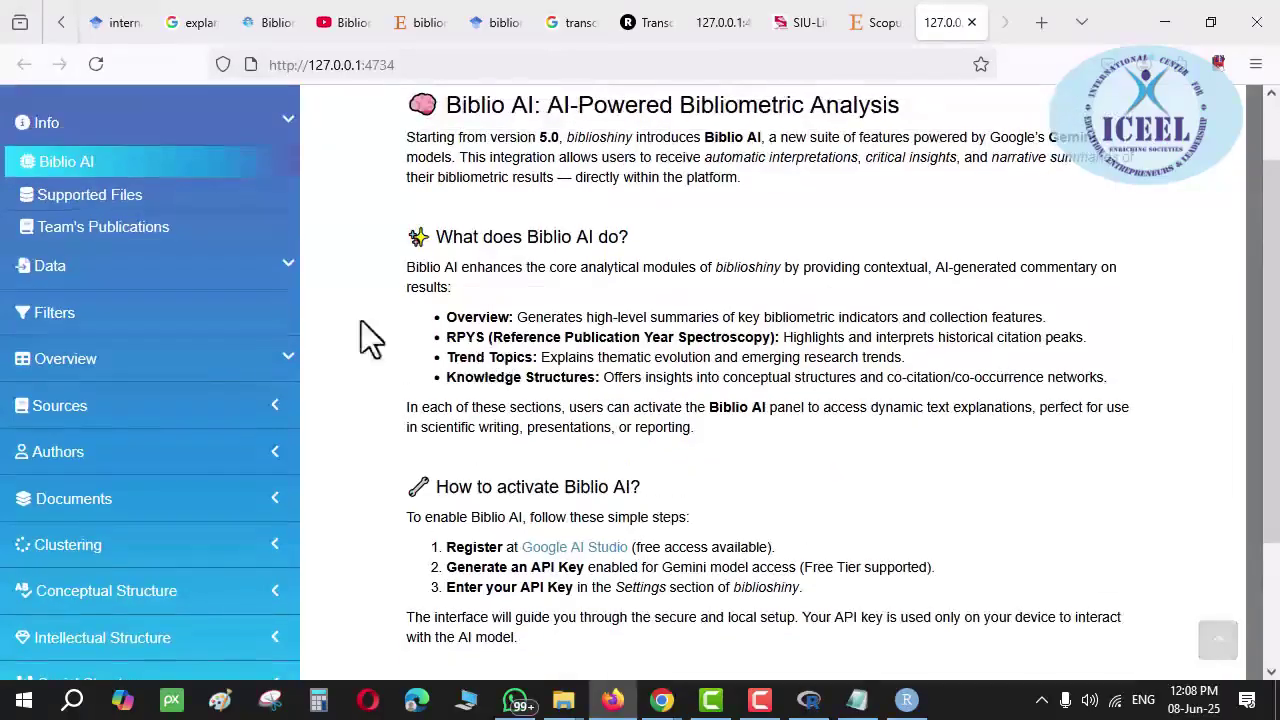
Review the Supported Files page, including the table of databases, exported metadata and recommended file formats
{"action": "left_click", "coordinate": [185, 198]}
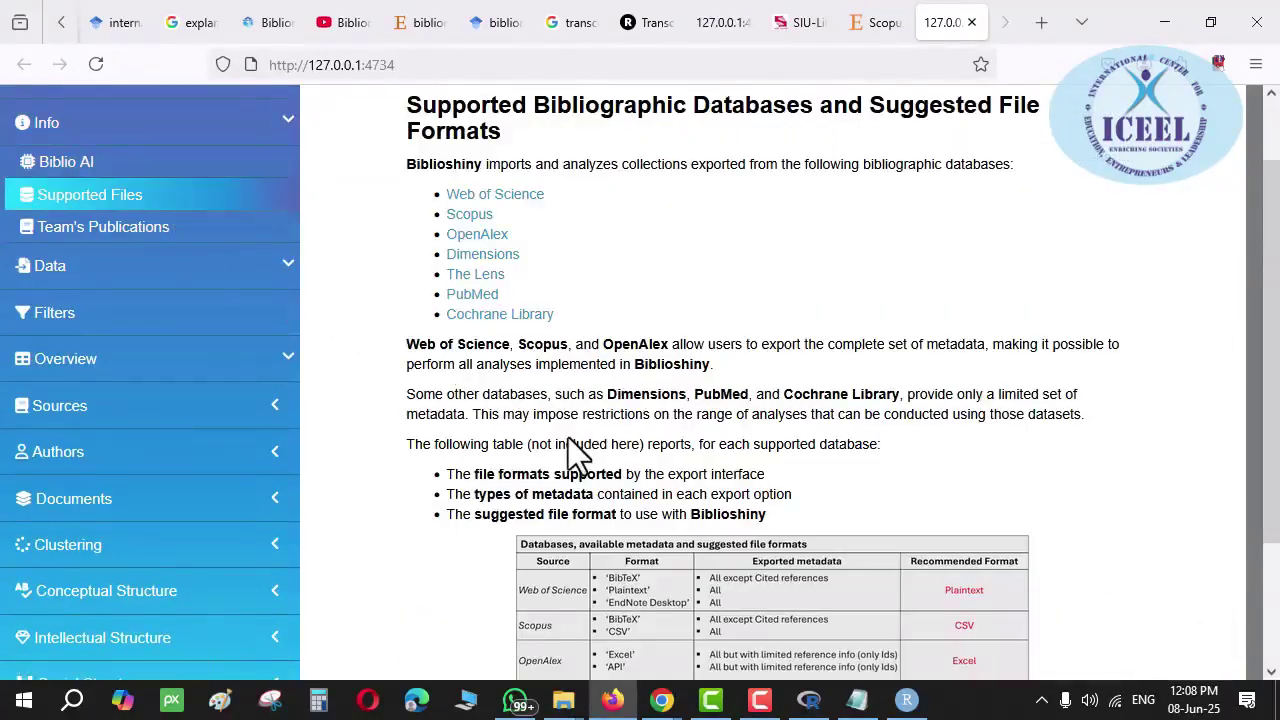
{"action": "scroll", "coordinate": [570, 437], "scroll_direction": "down", "scroll_amount": 1}
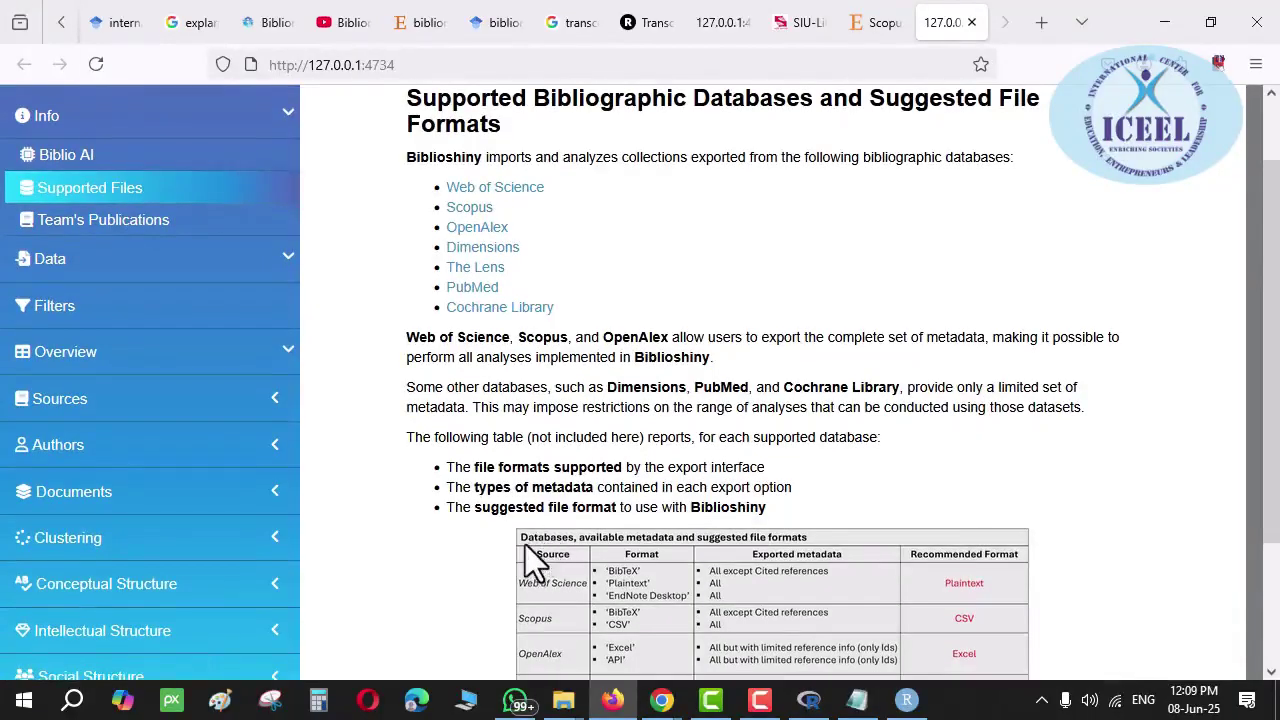
{"action": "scroll", "coordinate": [805, 579], "scroll_direction": "down", "scroll_amount": 3}
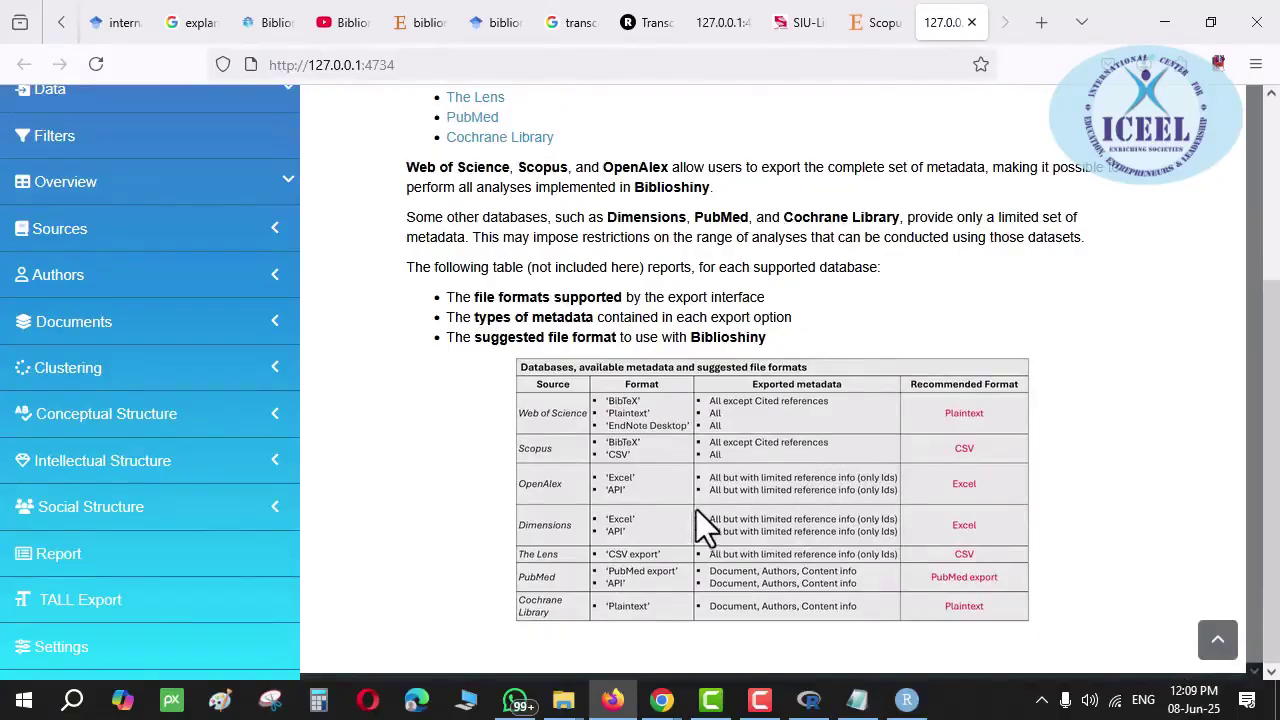
Show the Team's Publications page and highlight the upper part of the Main Authors' References list
{"action": "scroll", "coordinate": [191, 368], "scroll_direction": "up", "scroll_amount": 5}
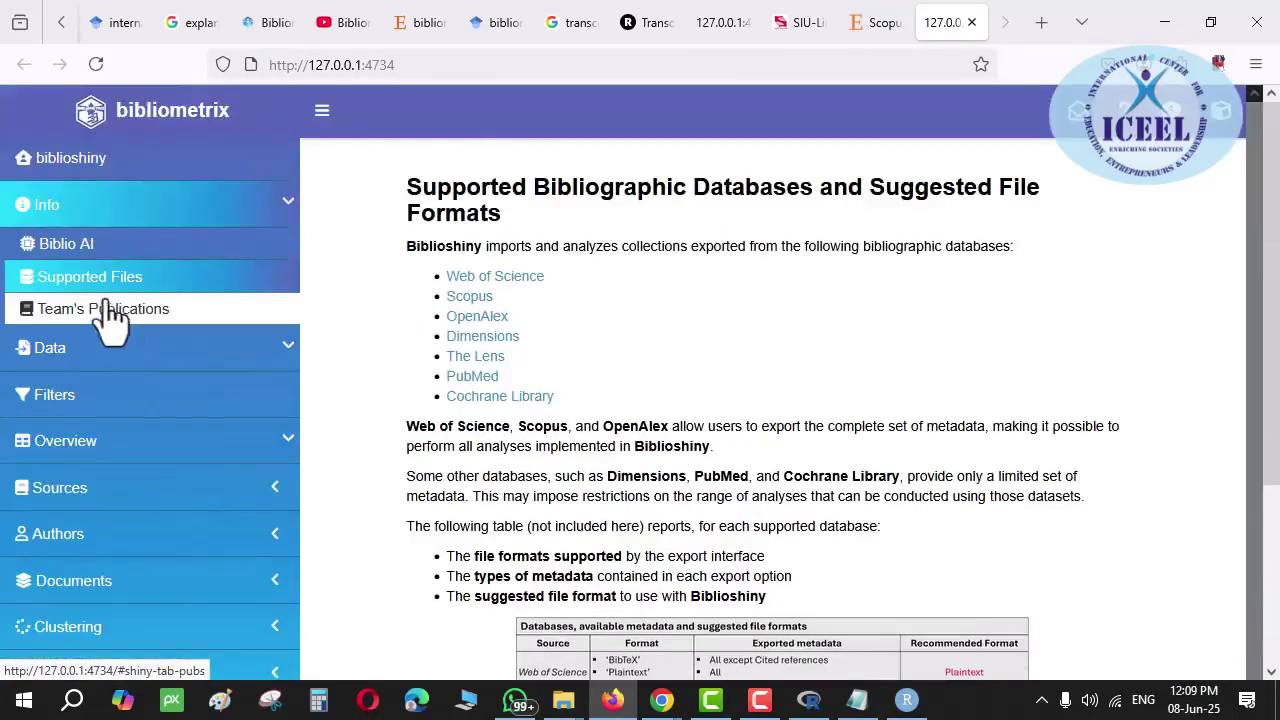
{"action": "left_click", "coordinate": [106, 312]}
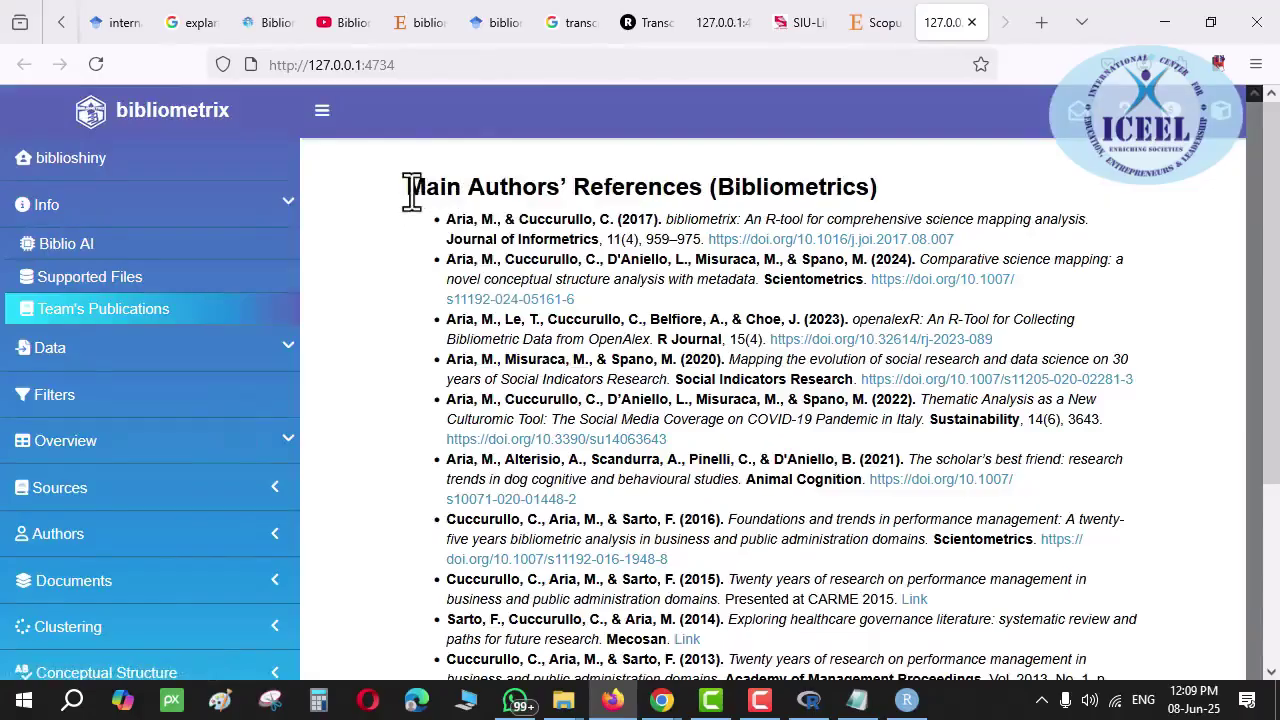
{"action": "left_click_drag", "start_coordinate": [405, 182], "coordinate": [563, 540]}
In File Explorer, view the papers in DLC Method's "2. Papers on Biblioshiny" folder, go back and switch to Firefox
{"action": "left_click", "coordinate": [563, 700]}
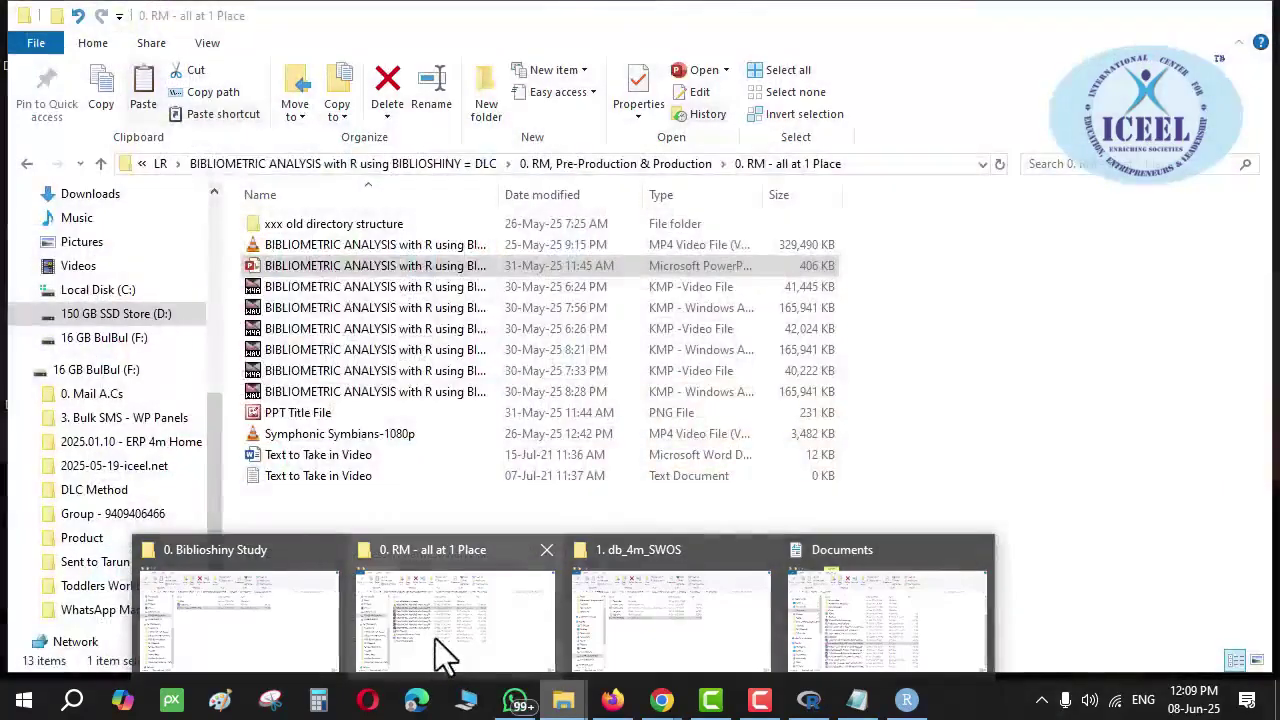
{"action": "mouse_move", "coordinate": [237, 636]}
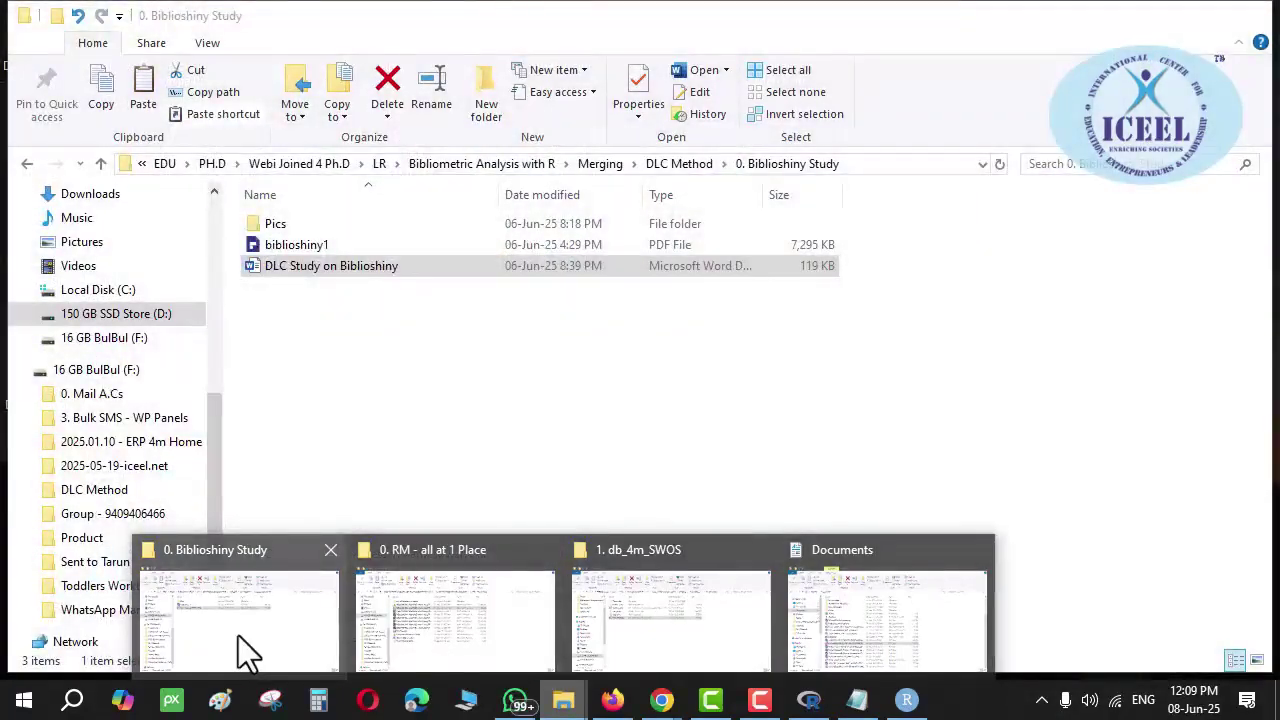
{"action": "left_click", "coordinate": [679, 636]}
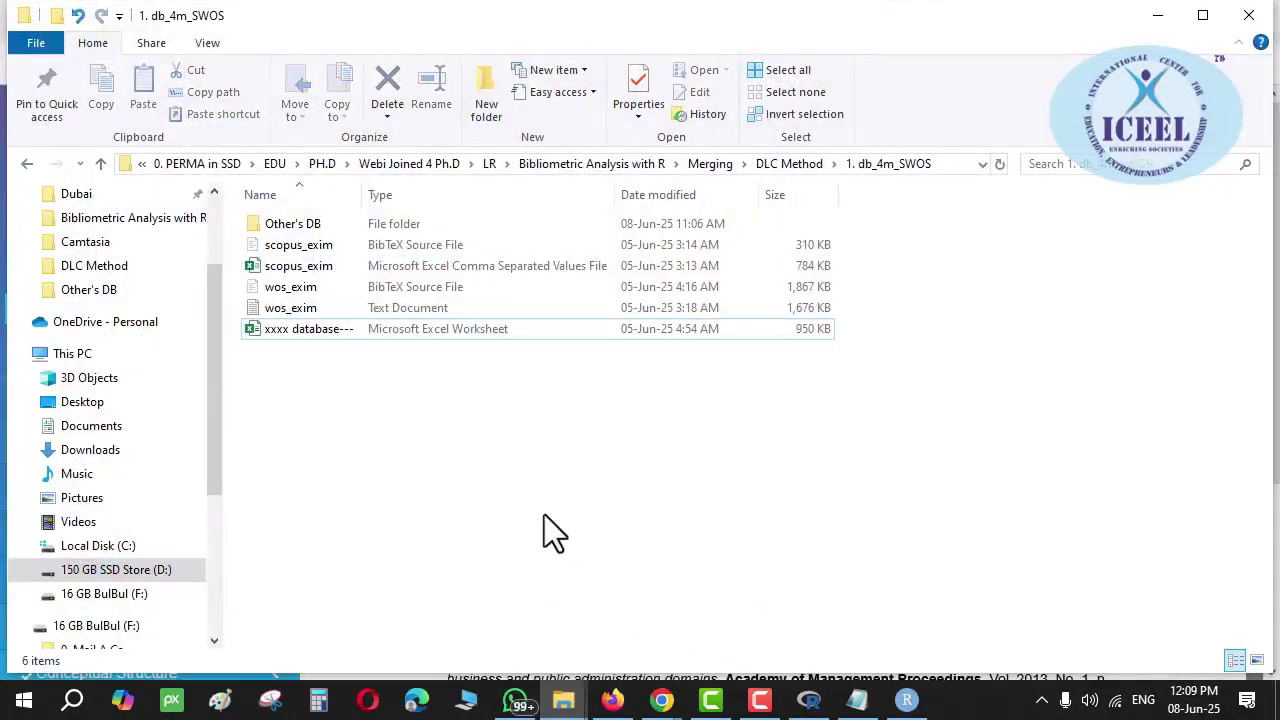
{"action": "left_click", "coordinate": [100, 163]}
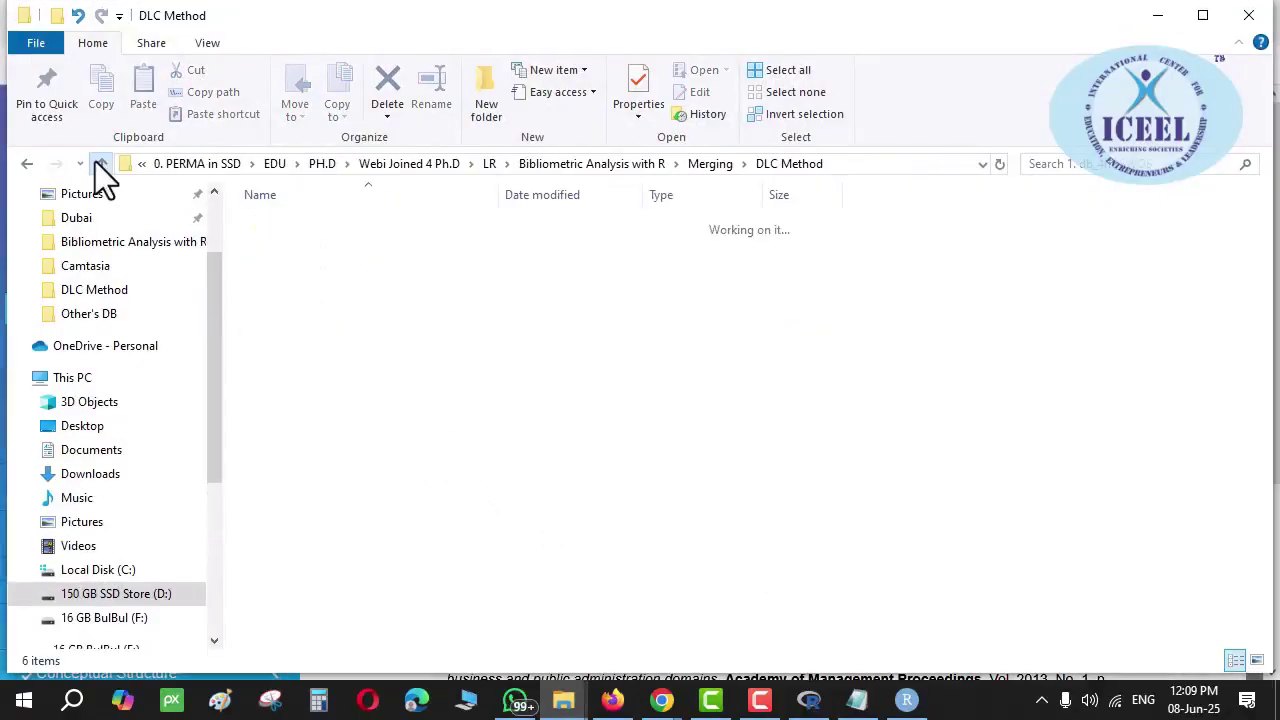
{"action": "double_click", "coordinate": [336, 266]}
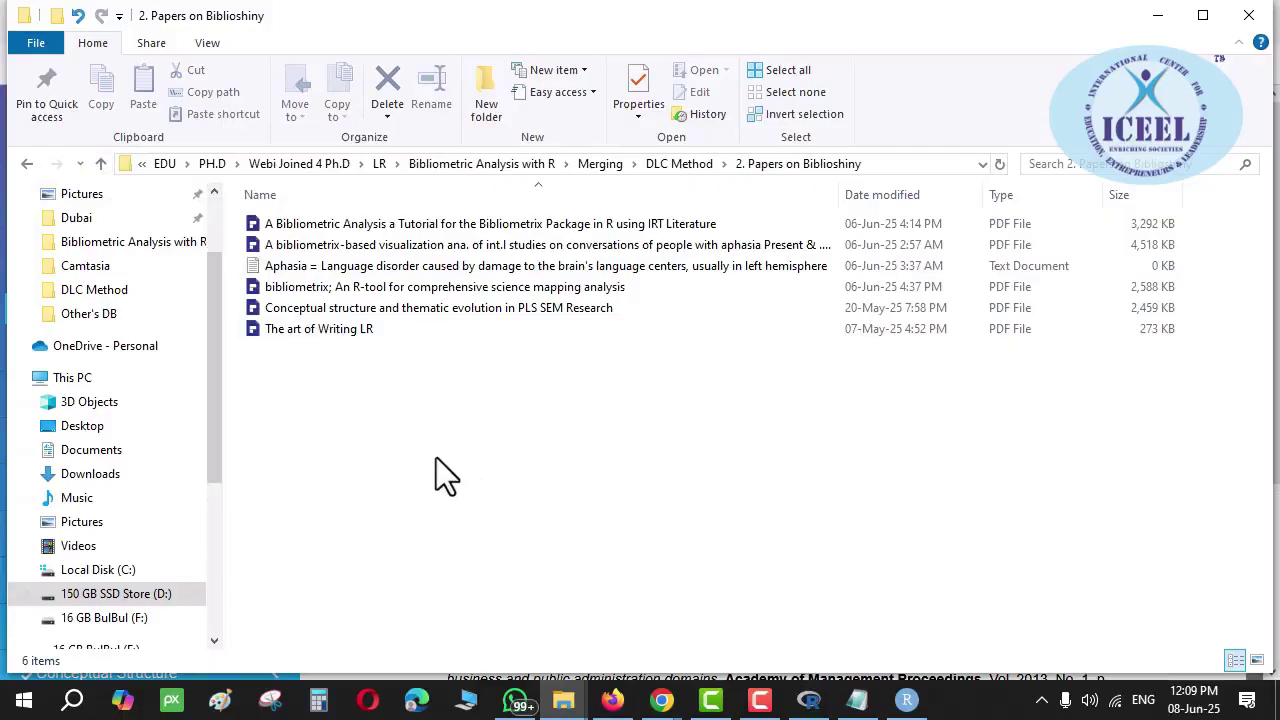
{"action": "key", "text": "alt+Left"}
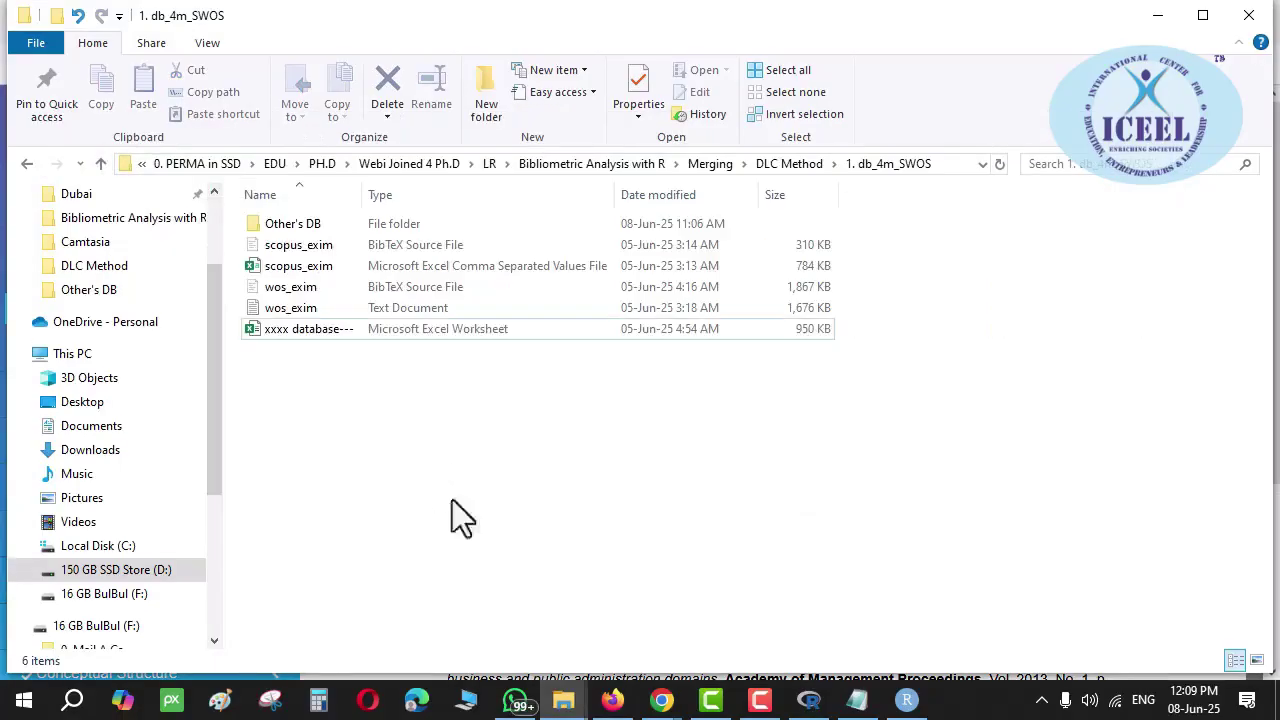
{"action": "left_click", "coordinate": [612, 700]}
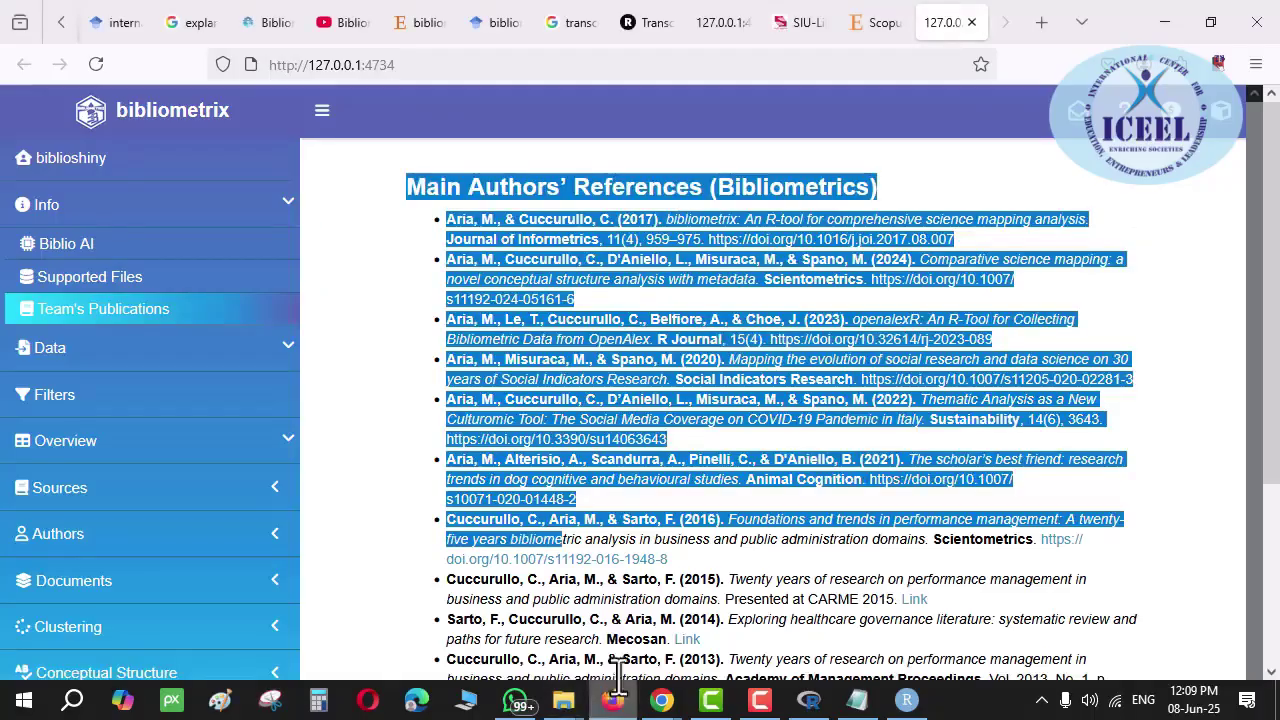
Revisit the Import or Load page and examine the API page's database choices, configuration, download and export options
{"action": "left_click", "coordinate": [103, 352]}
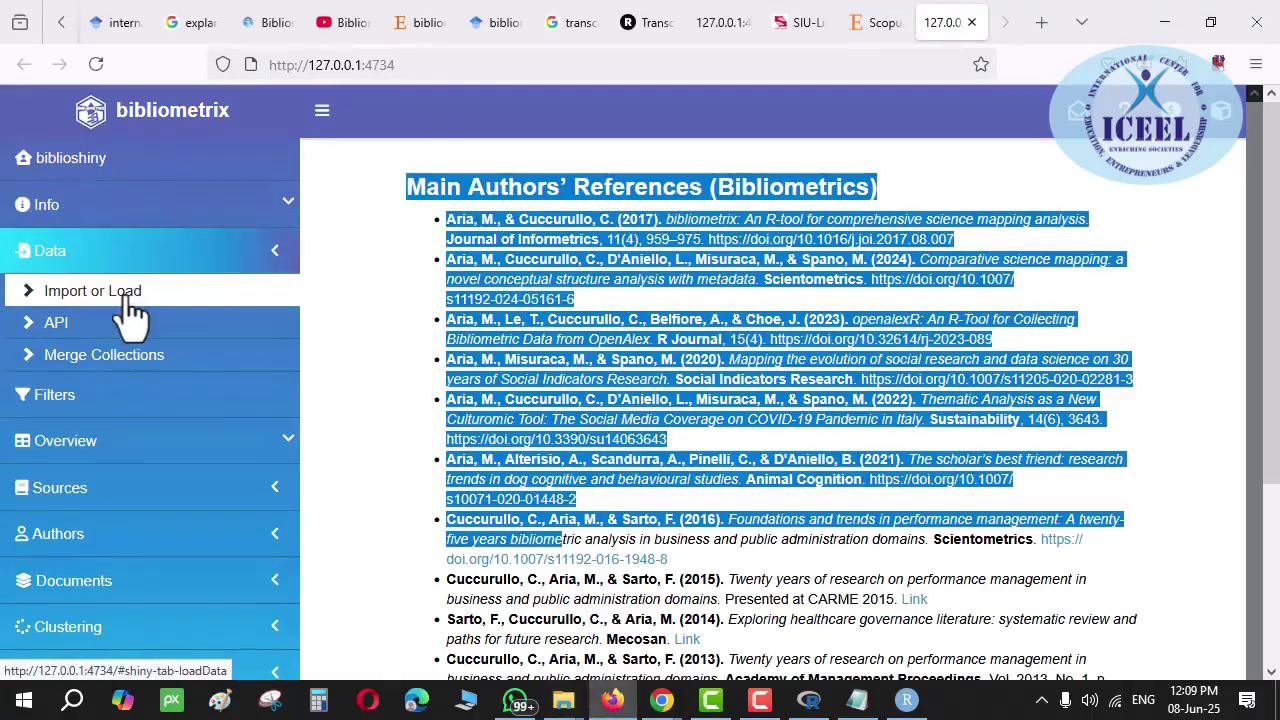
{"action": "left_click", "coordinate": [128, 300]}
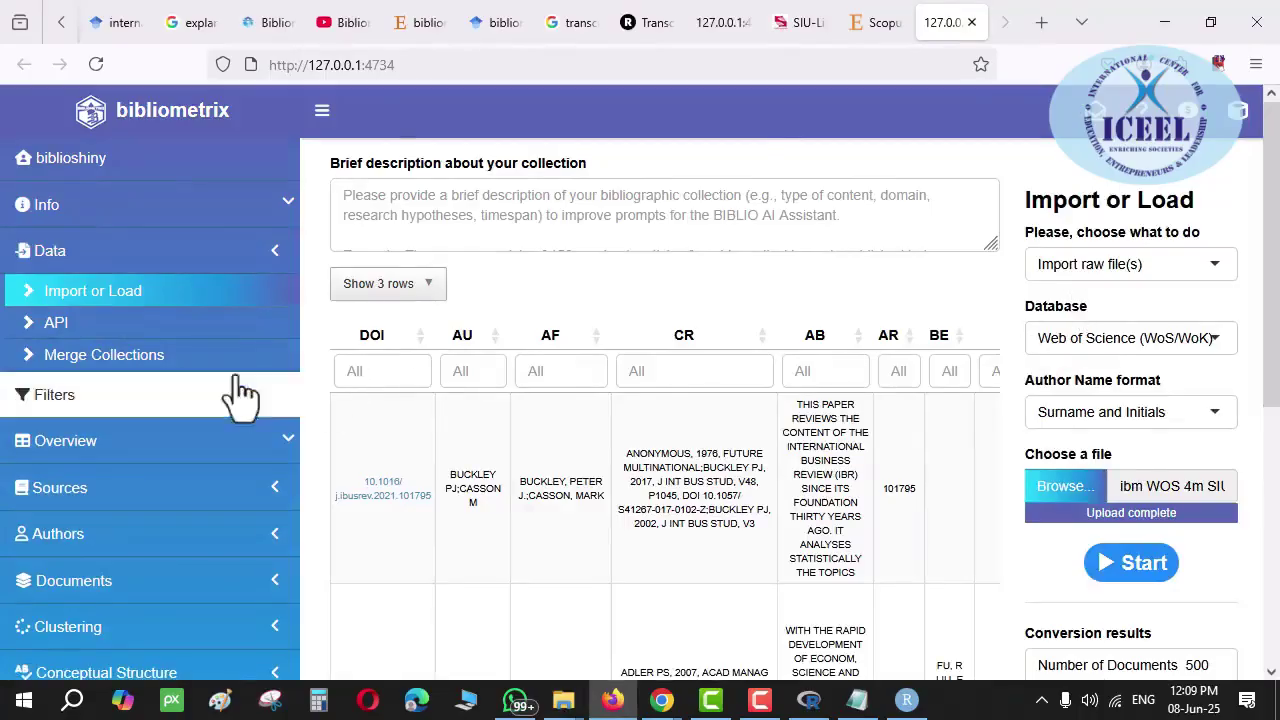
{"action": "left_click", "coordinate": [50, 328]}
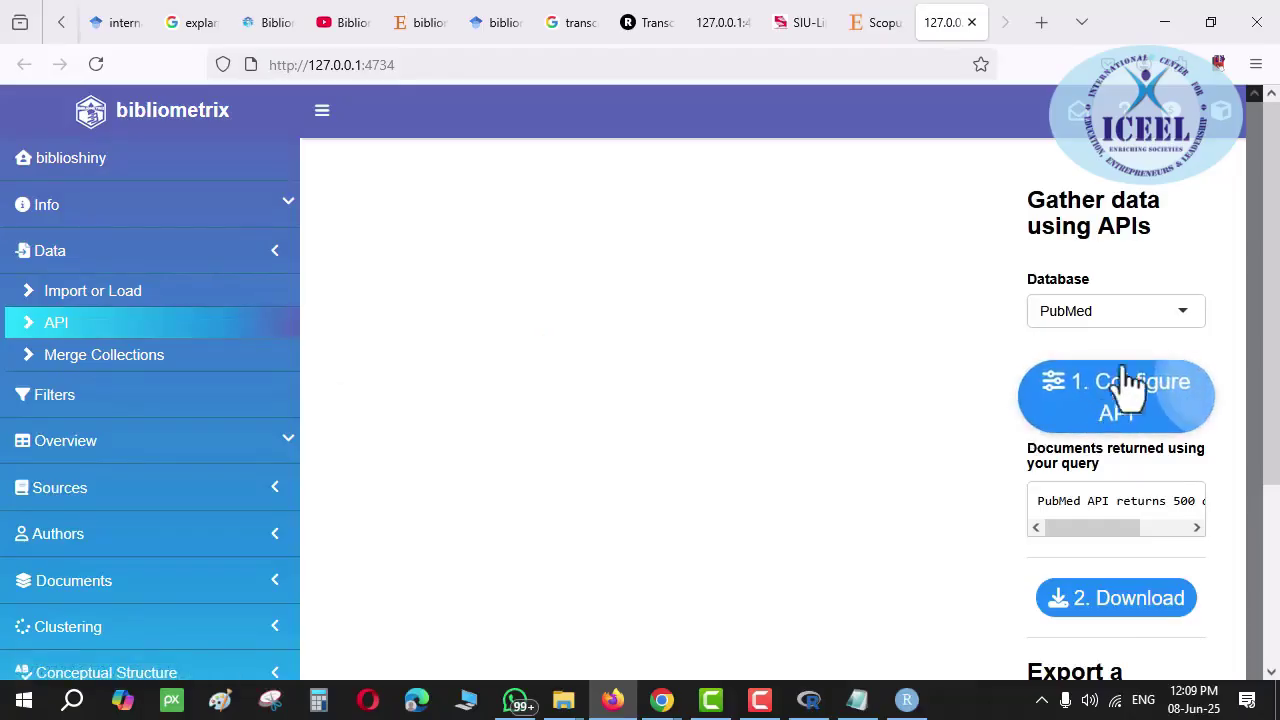
{"action": "left_click", "coordinate": [1165, 316]}
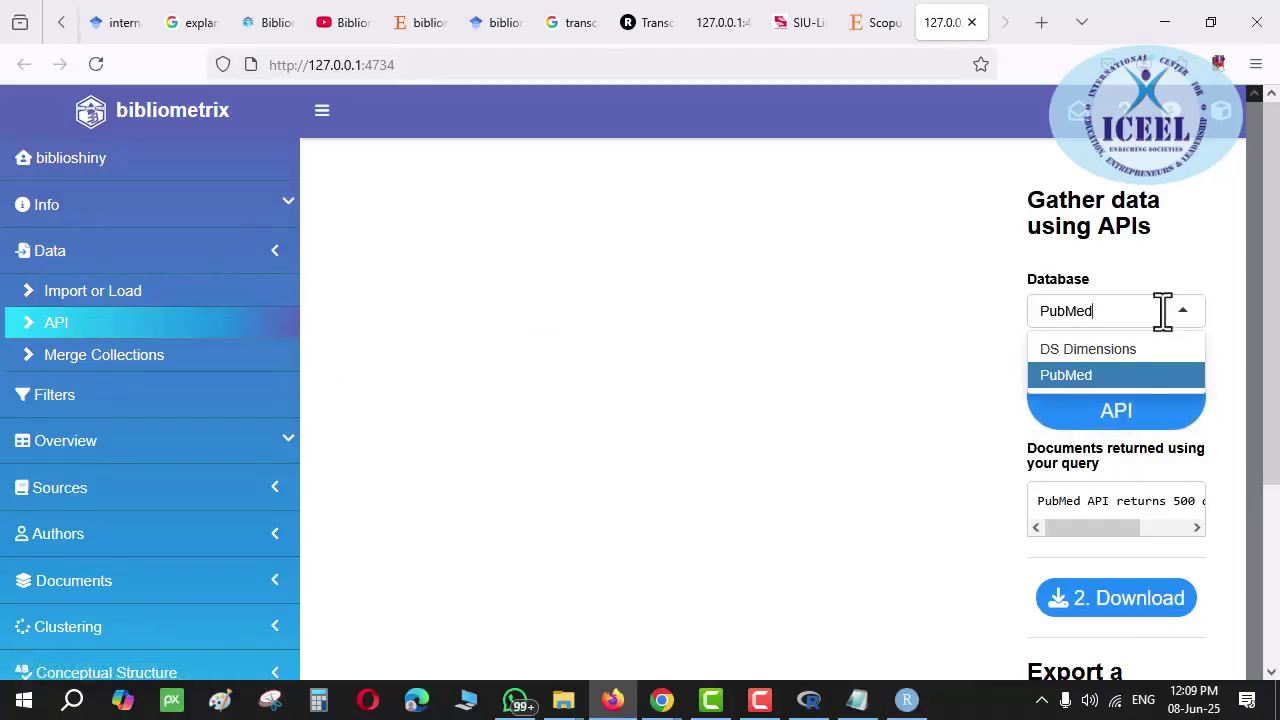
{"action": "left_click", "coordinate": [846, 334]}
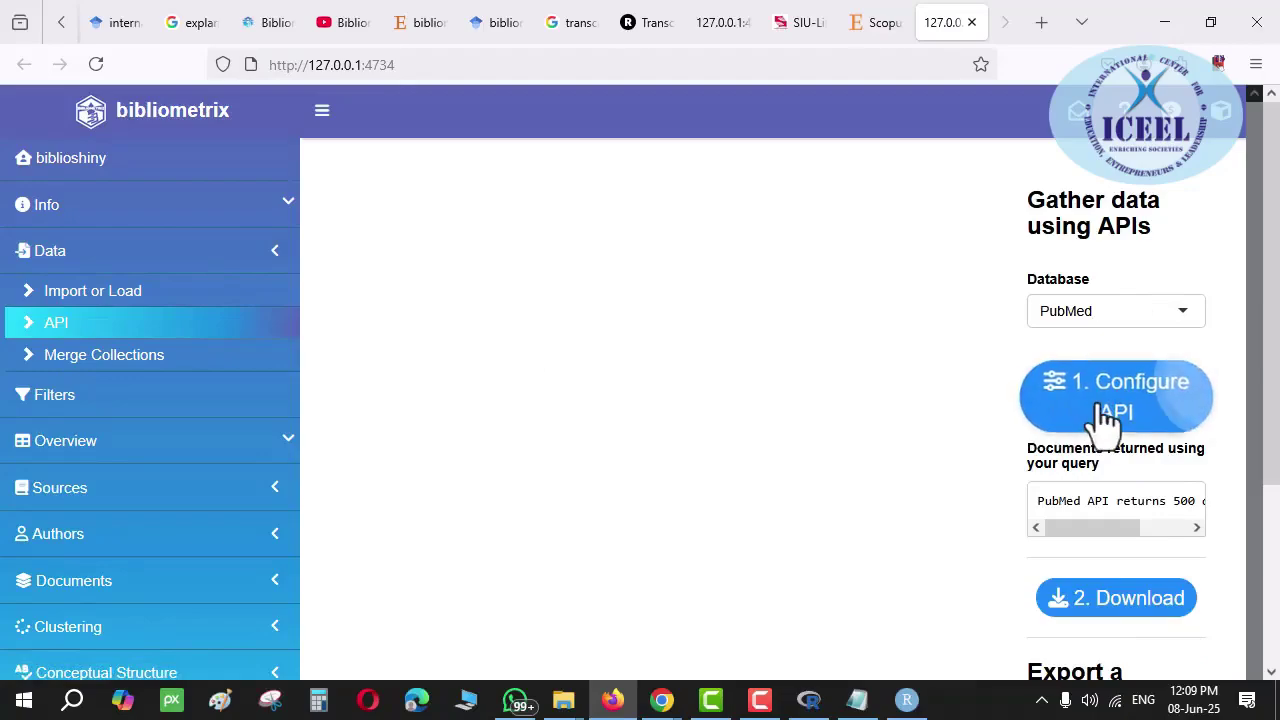
{"action": "scroll", "coordinate": [1060, 586], "scroll_direction": "down", "scroll_amount": 1}
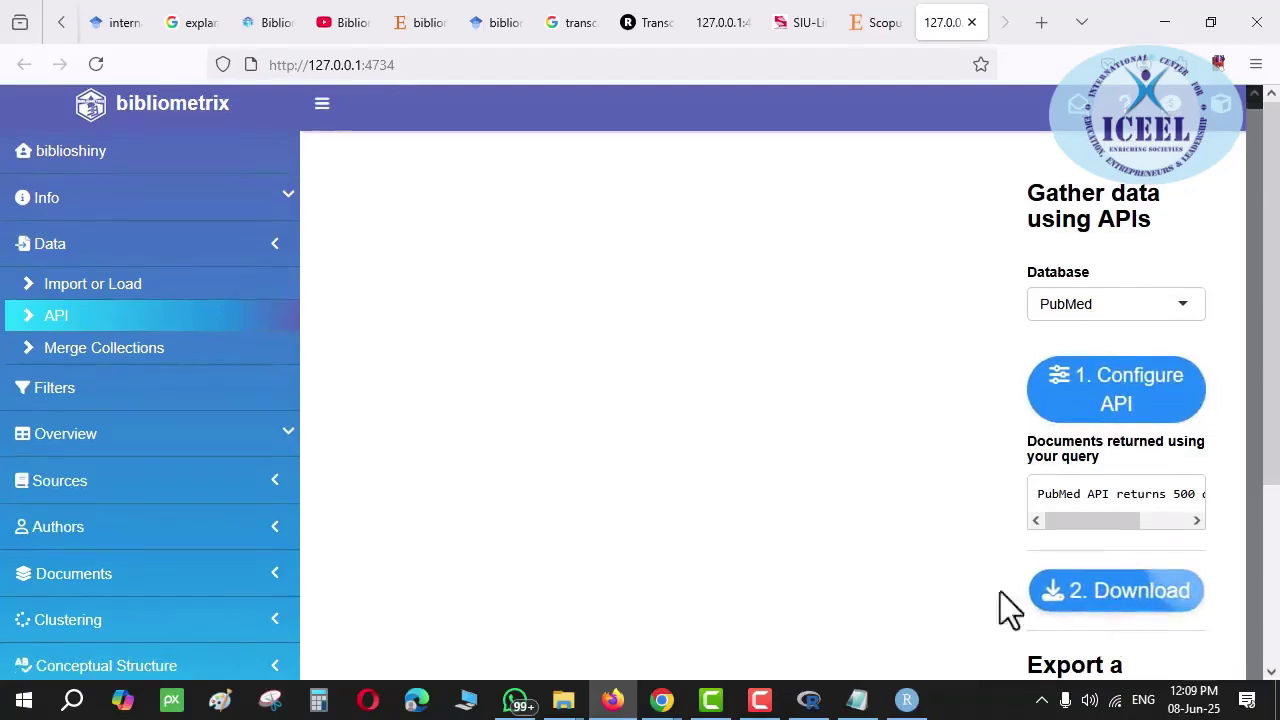
{"action": "scroll", "coordinate": [930, 525], "scroll_direction": "down", "scroll_amount": 3}
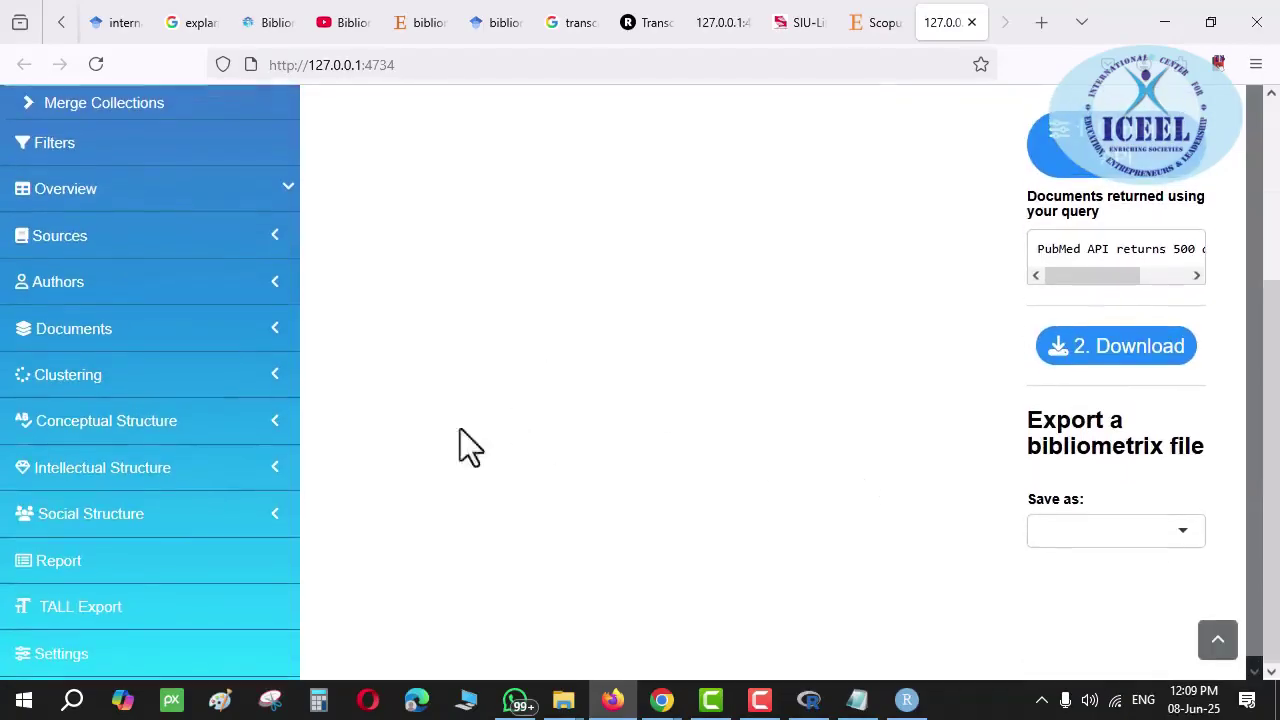
{"action": "scroll", "coordinate": [150, 440], "scroll_direction": "up", "scroll_amount": 3}
View the Merge Collections page and examine the collection's Language, Publication Year and Document Type filters
{"action": "left_click", "coordinate": [115, 360]}
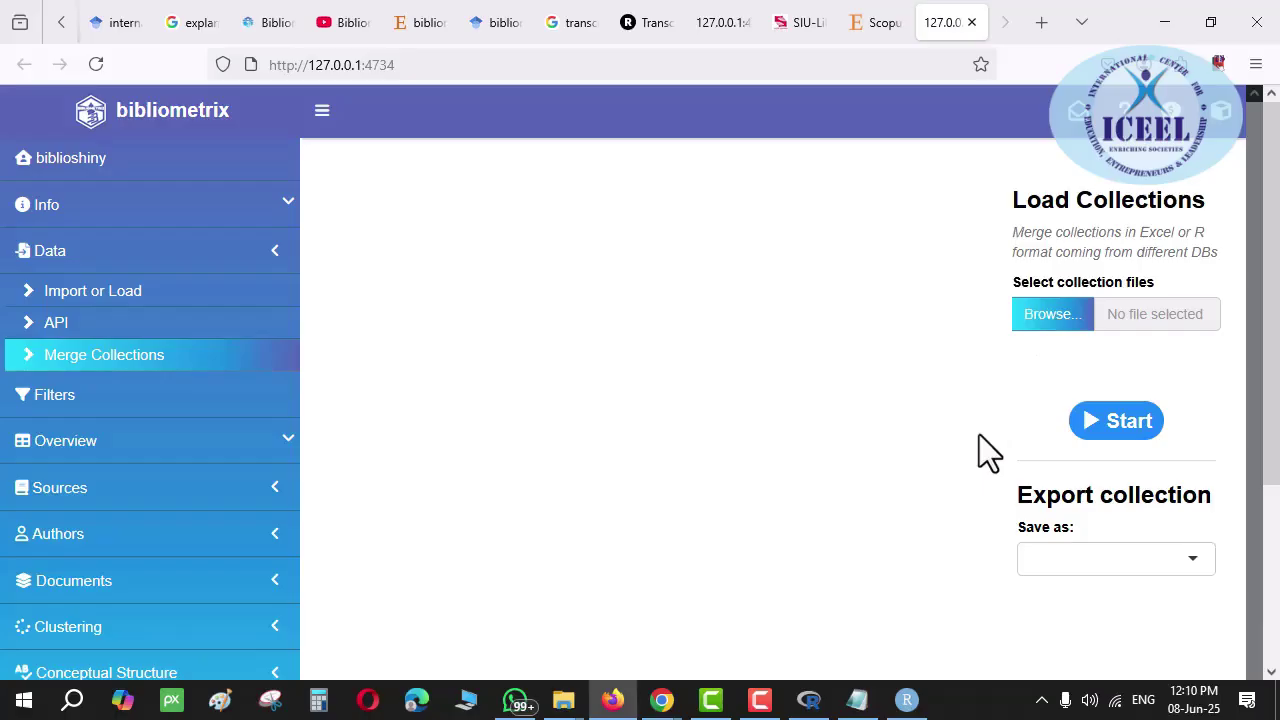
{"action": "left_click", "coordinate": [90, 410]}
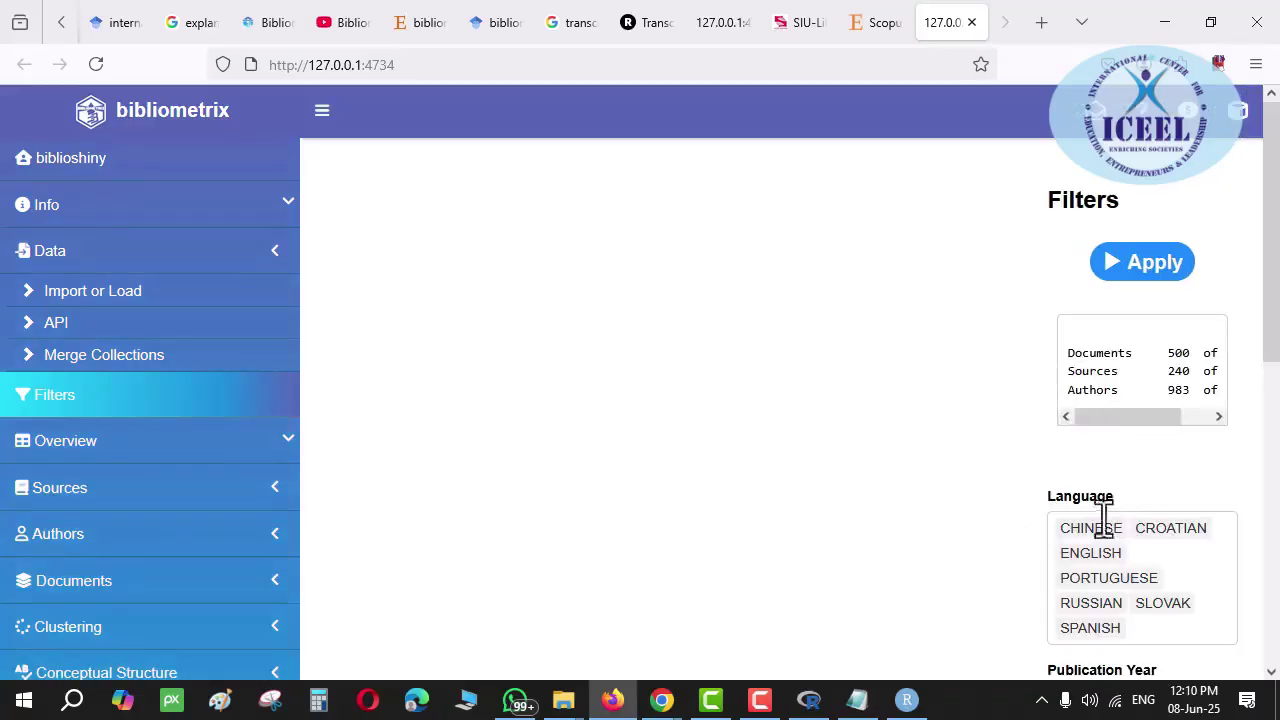
{"action": "scroll", "coordinate": [925, 517], "scroll_direction": "down", "scroll_amount": 1}
{"action": "scroll", "coordinate": [925, 515], "scroll_direction": "down", "scroll_amount": 1}
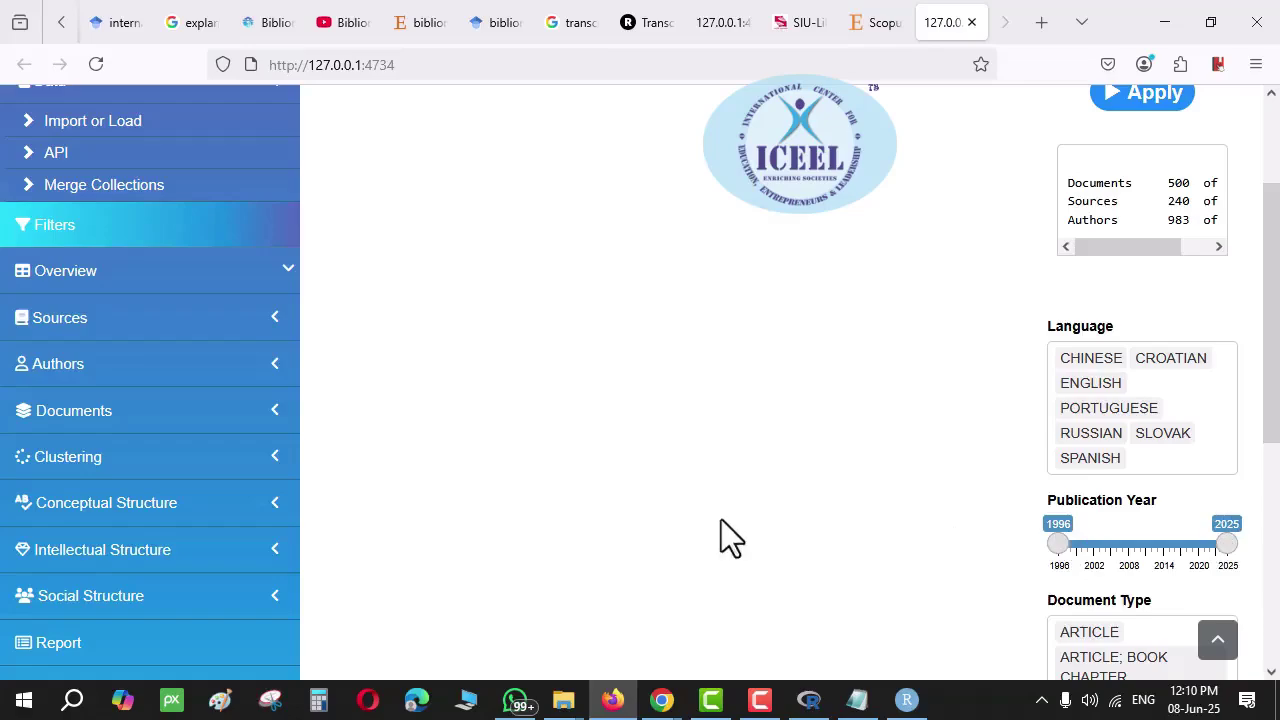
Narrow the Publication Year filter to 2020–2025, restore its start to 1996, and show the Document Type filter
{"action": "left_click_drag", "start_coordinate": [1058, 545], "coordinate": [1198, 548]}
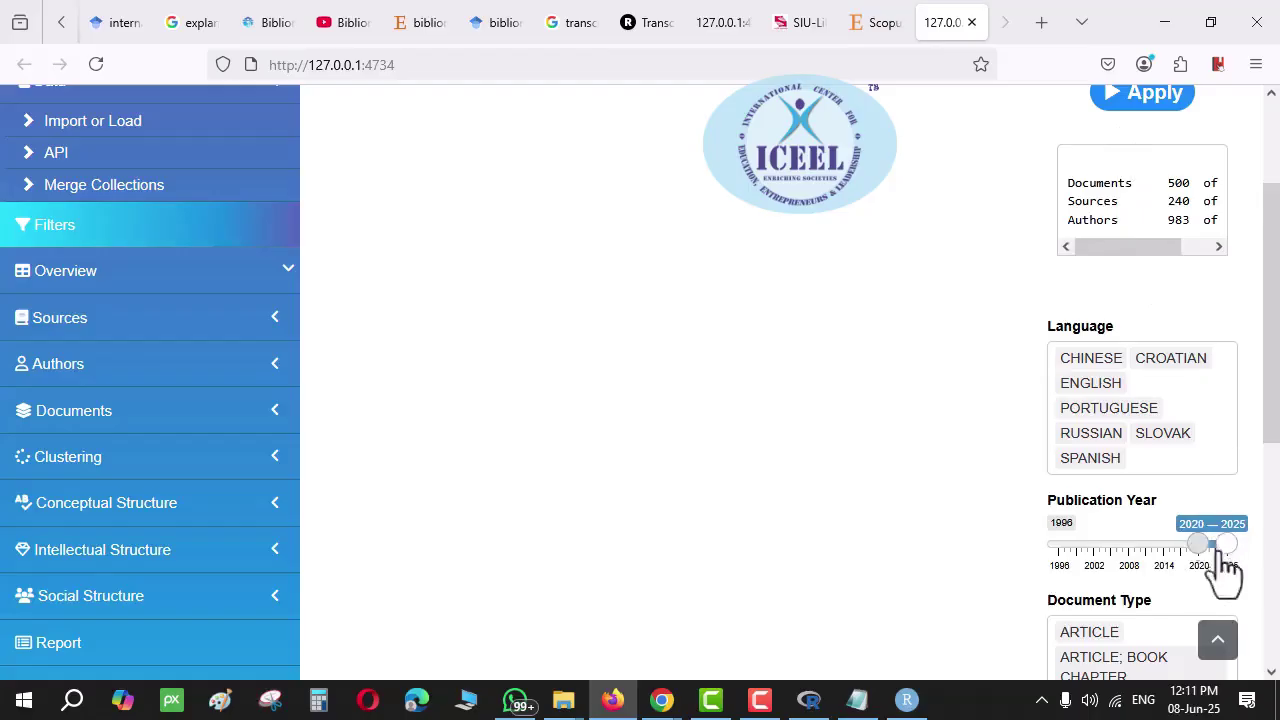
{"action": "left_click_drag", "start_coordinate": [1200, 548], "coordinate": [1045, 550]}
{"action": "scroll", "coordinate": [957, 525], "scroll_direction": "down", "scroll_amount": 3}
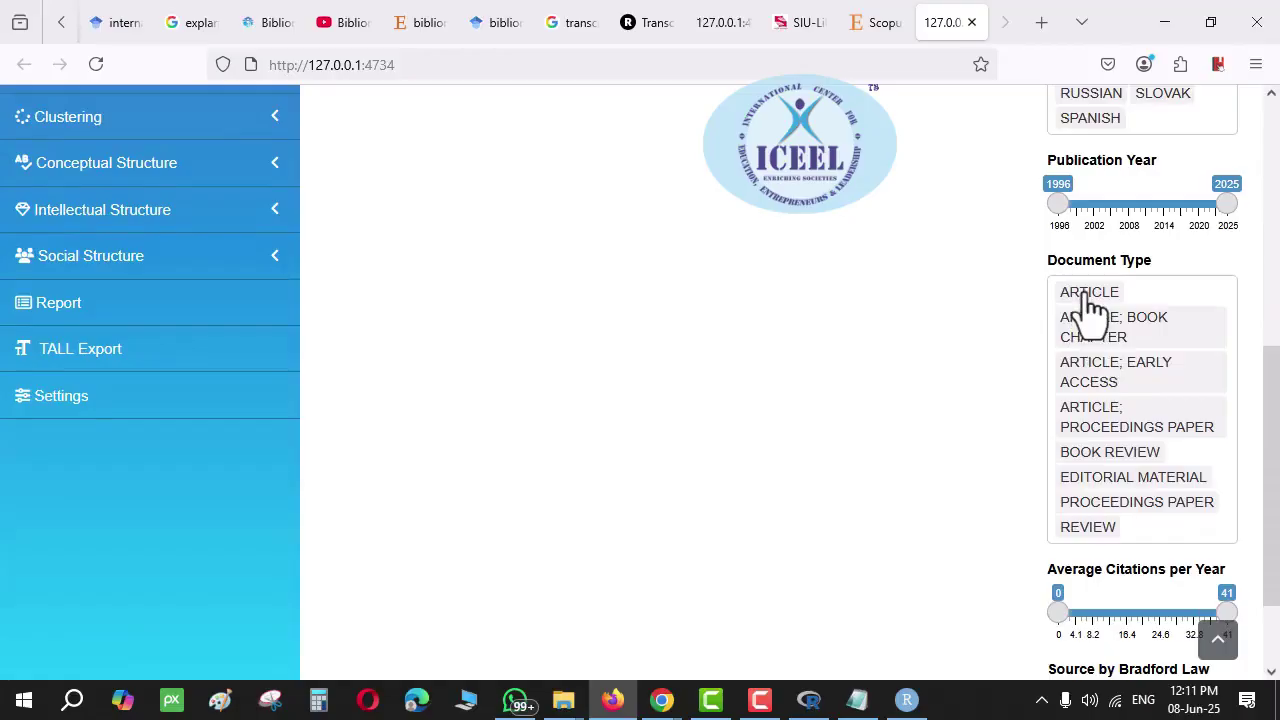
View the Year range and Subject area filters of the "exim" results in Scopus and return to biblioshiny
{"action": "left_click", "coordinate": [877, 24]}
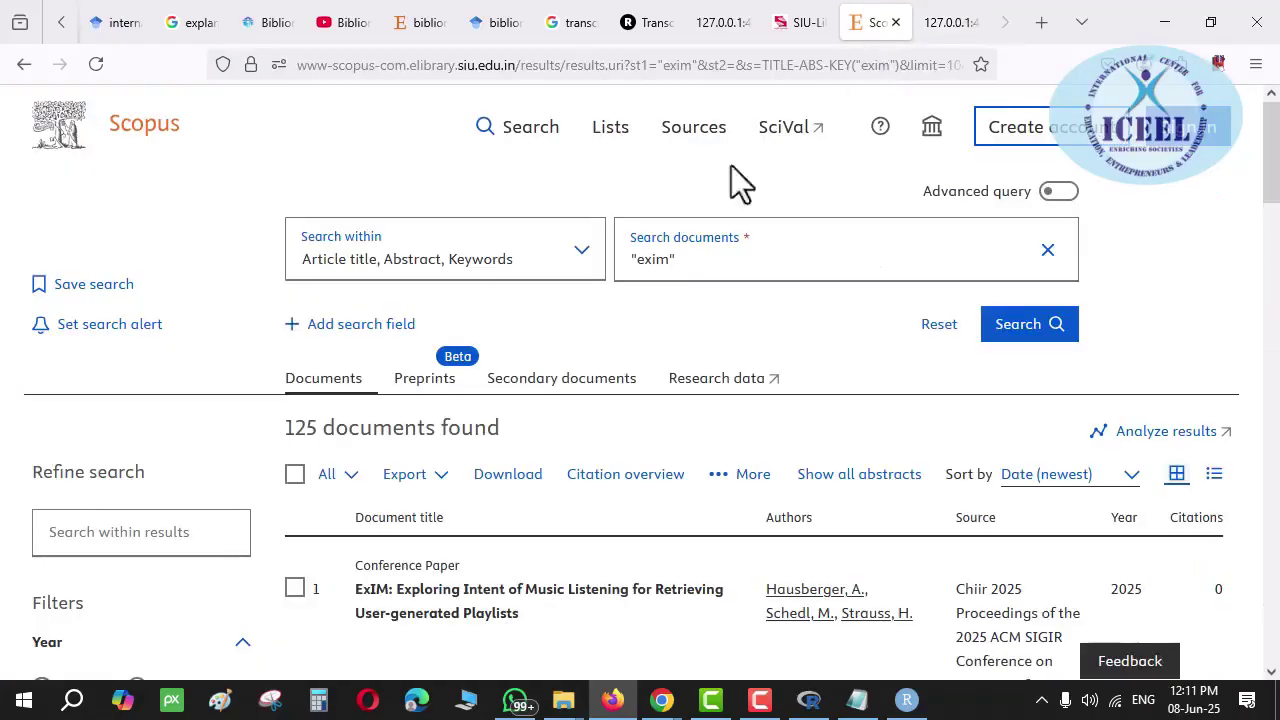
{"action": "scroll", "coordinate": [126, 455], "scroll_direction": "down", "scroll_amount": 3}
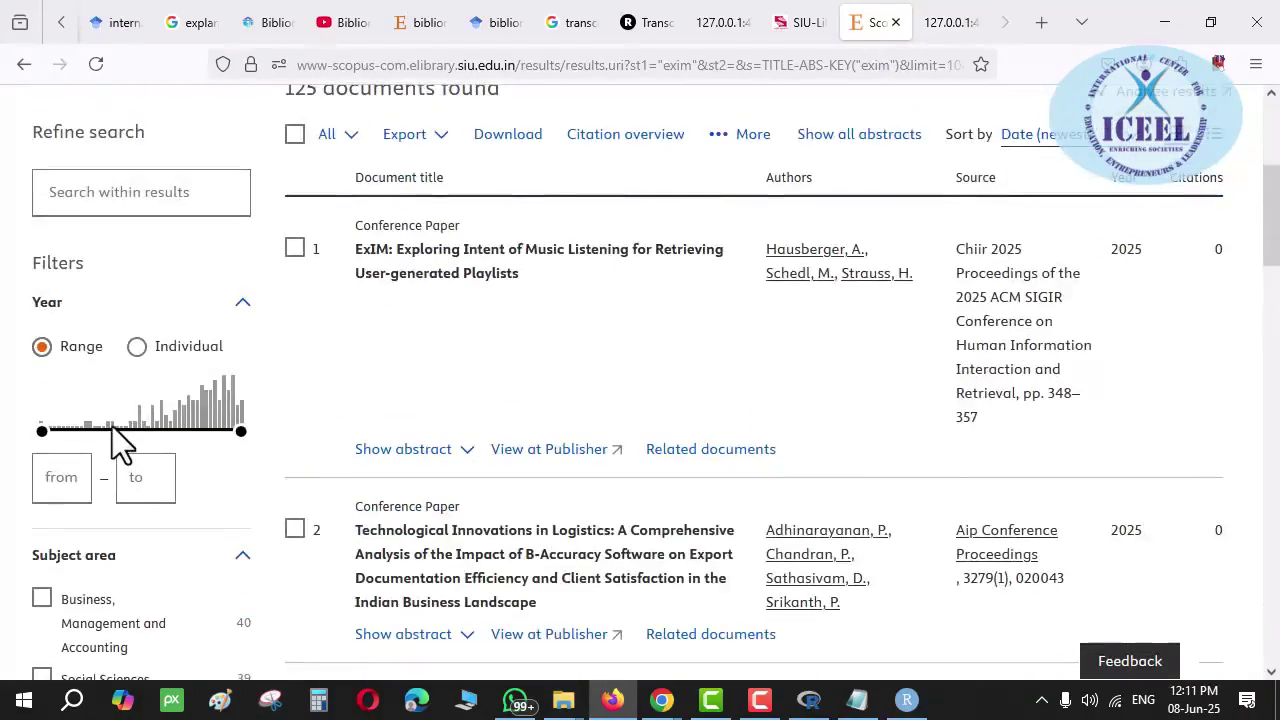
{"action": "scroll", "coordinate": [115, 430], "scroll_direction": "down", "scroll_amount": 2}
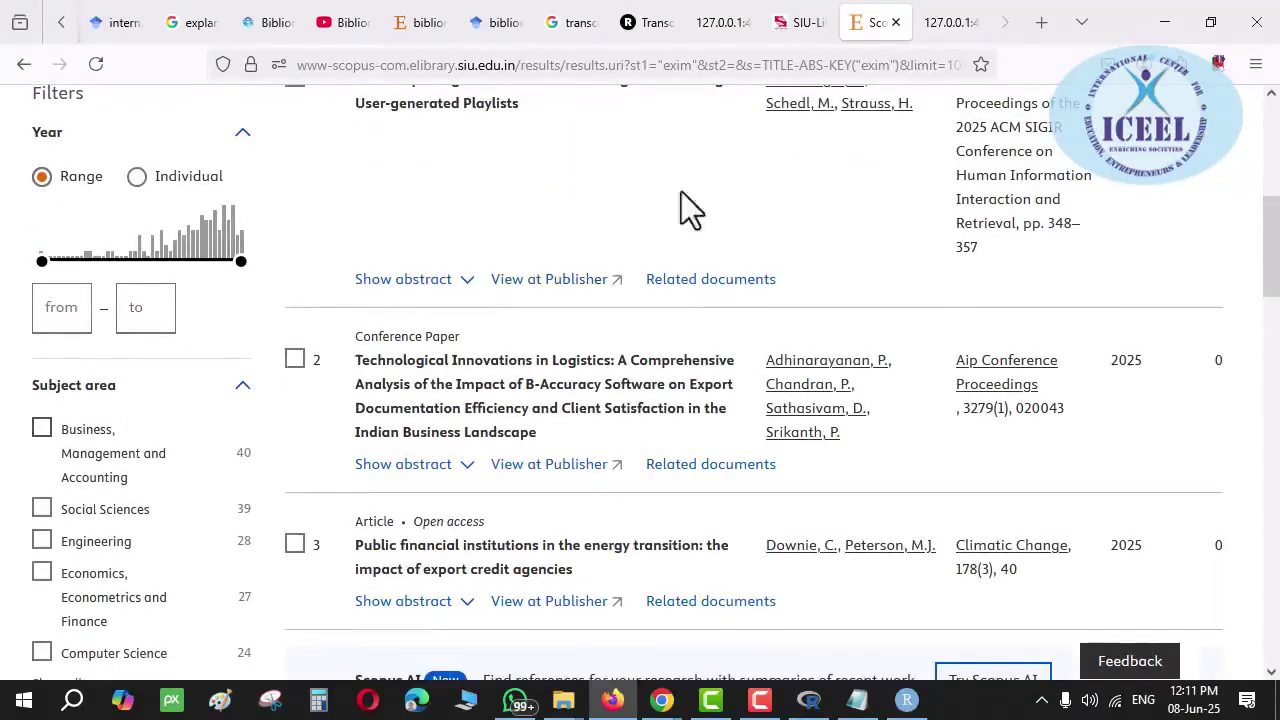
{"action": "left_click", "coordinate": [945, 24]}
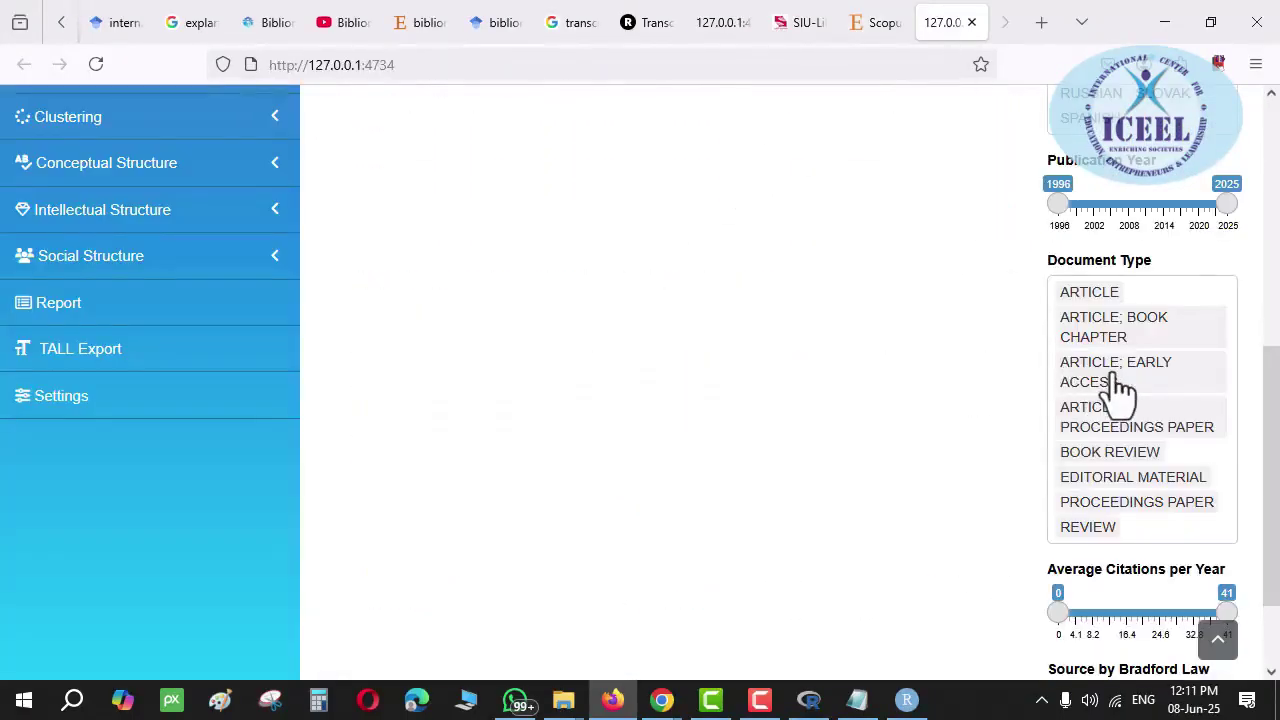
Compare Scopus's Document type and Language filters with the Document Type options in biblioshiny
{"action": "left_click", "coordinate": [872, 24]}
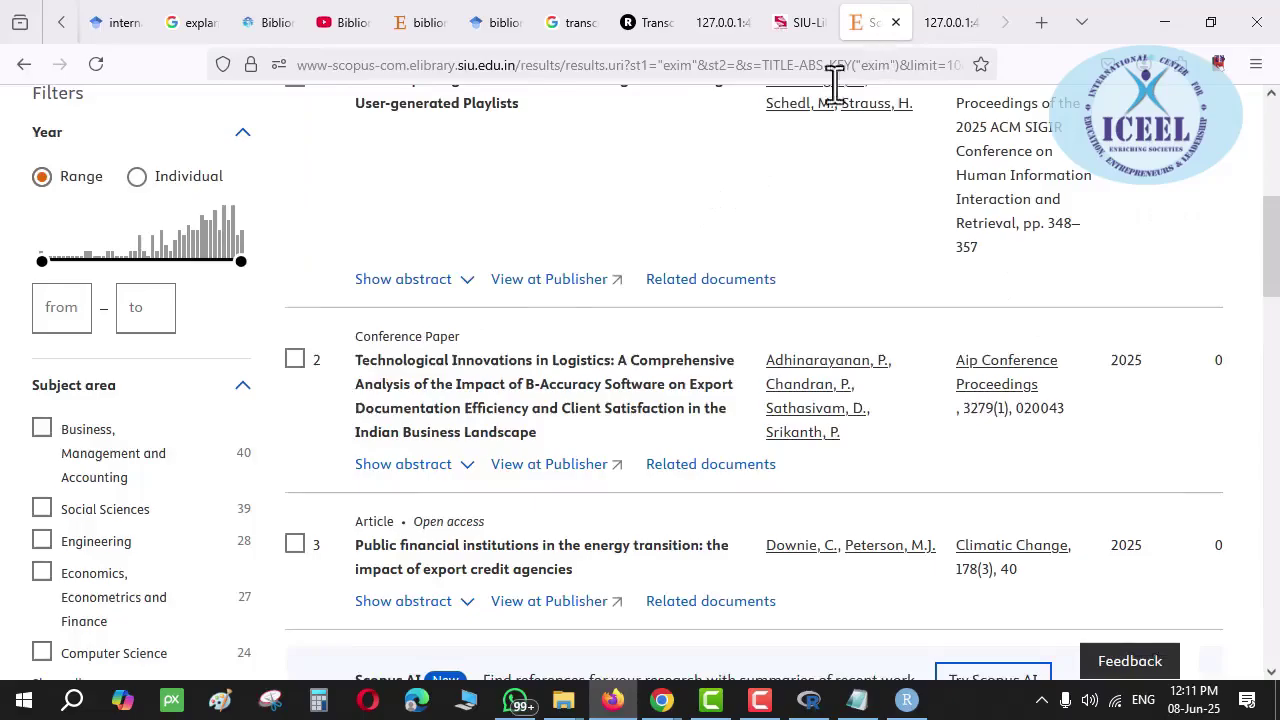
{"action": "scroll", "coordinate": [140, 515], "scroll_direction": "down", "scroll_amount": 5}
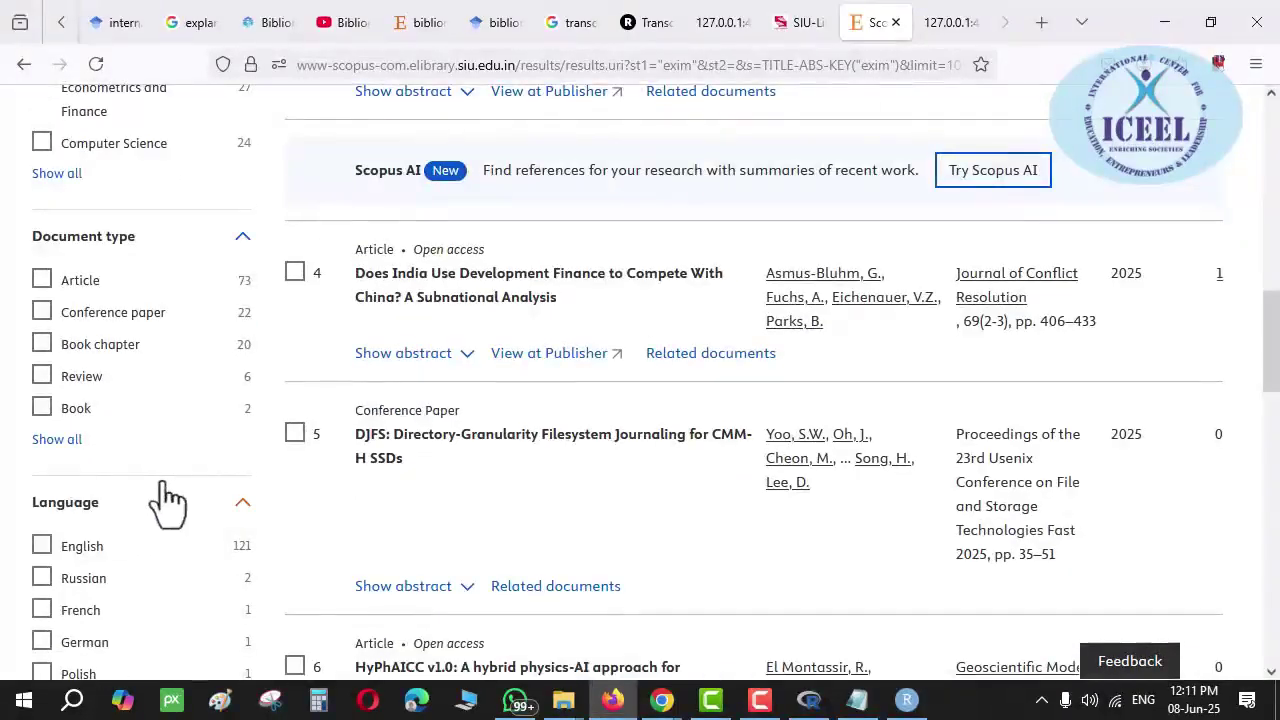
{"action": "left_click", "coordinate": [948, 24]}
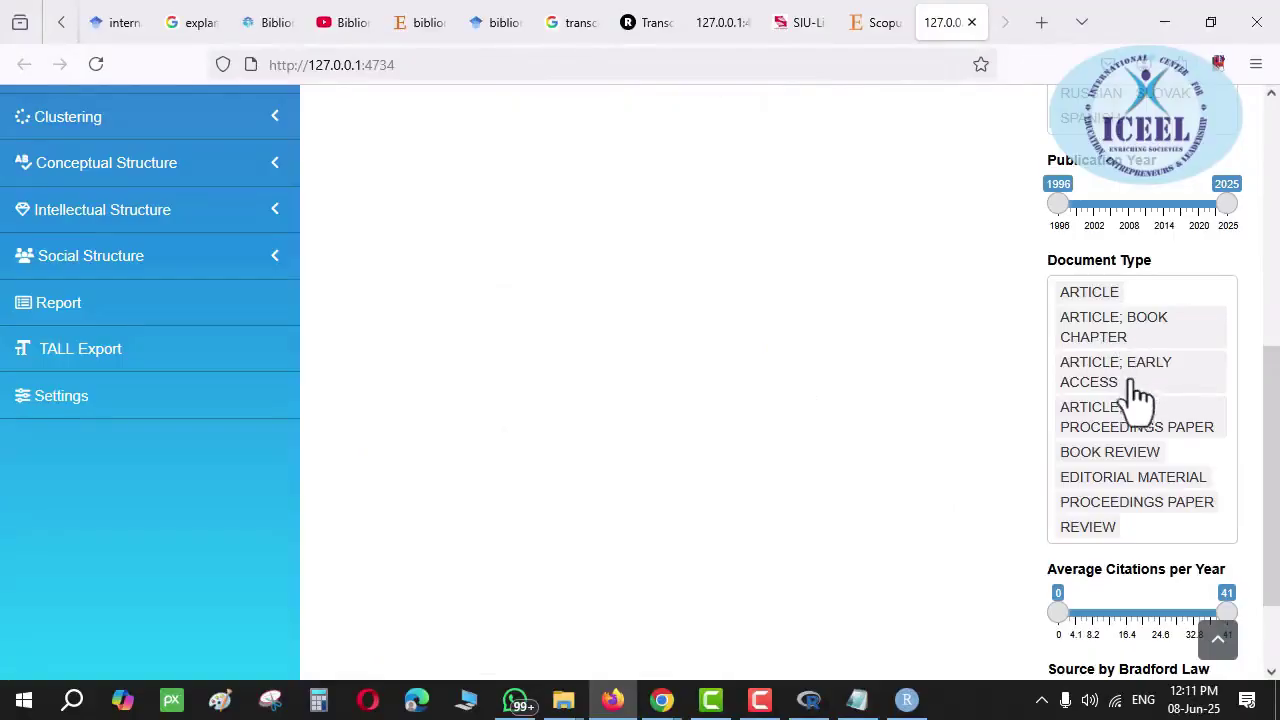
{"action": "left_click", "coordinate": [869, 22]}
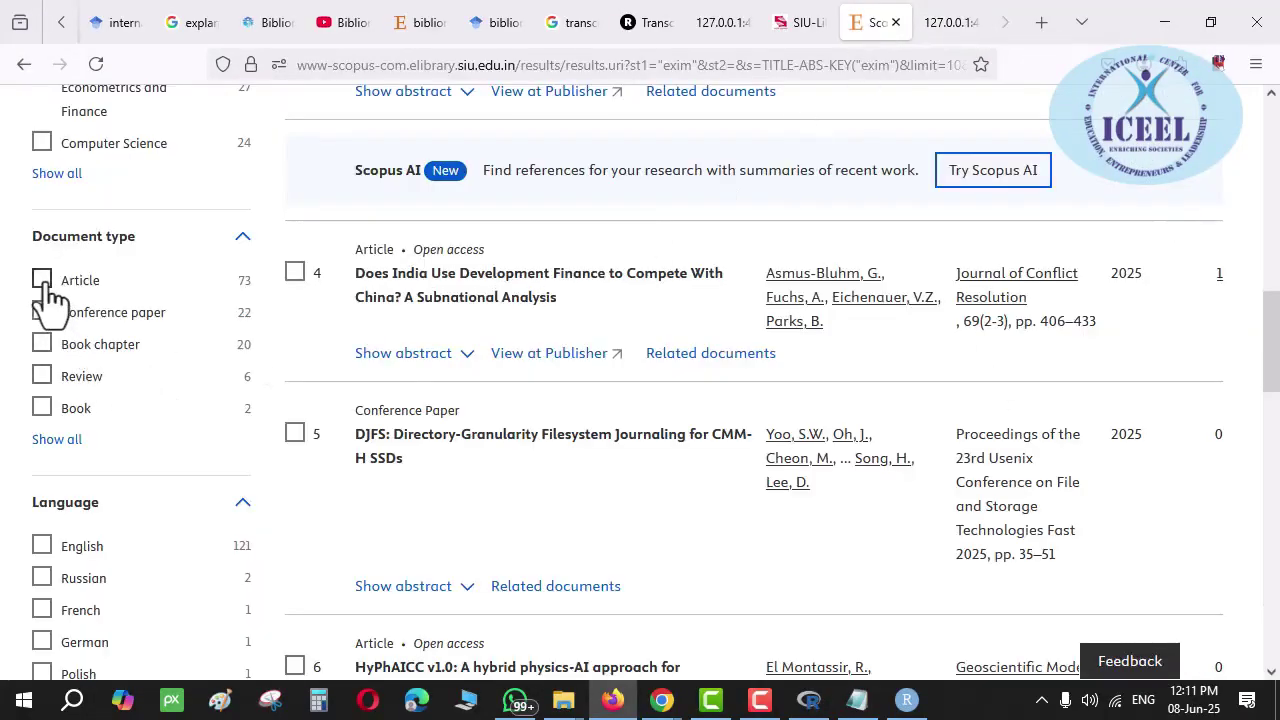
{"action": "left_click", "coordinate": [960, 24]}
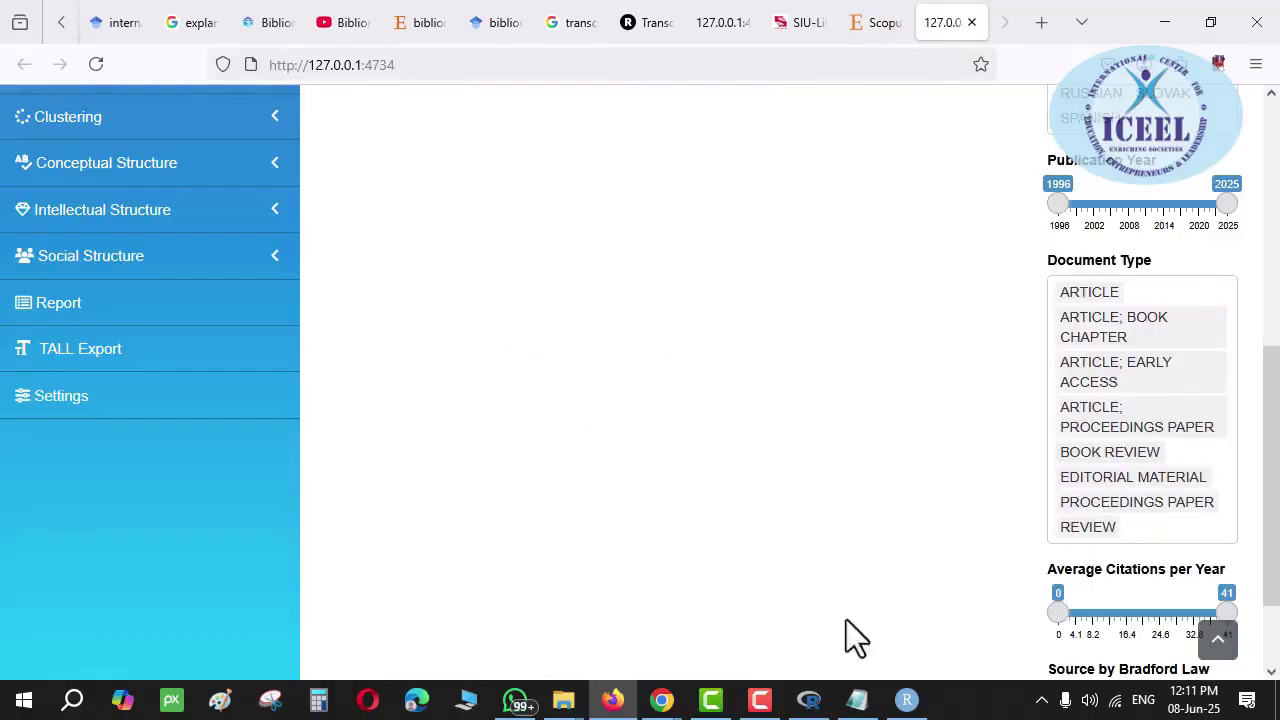
Review the collection's filters again, check the Google Meet window in Chrome and switch back to Firefox
{"action": "mouse_move", "coordinate": [655, 702]}
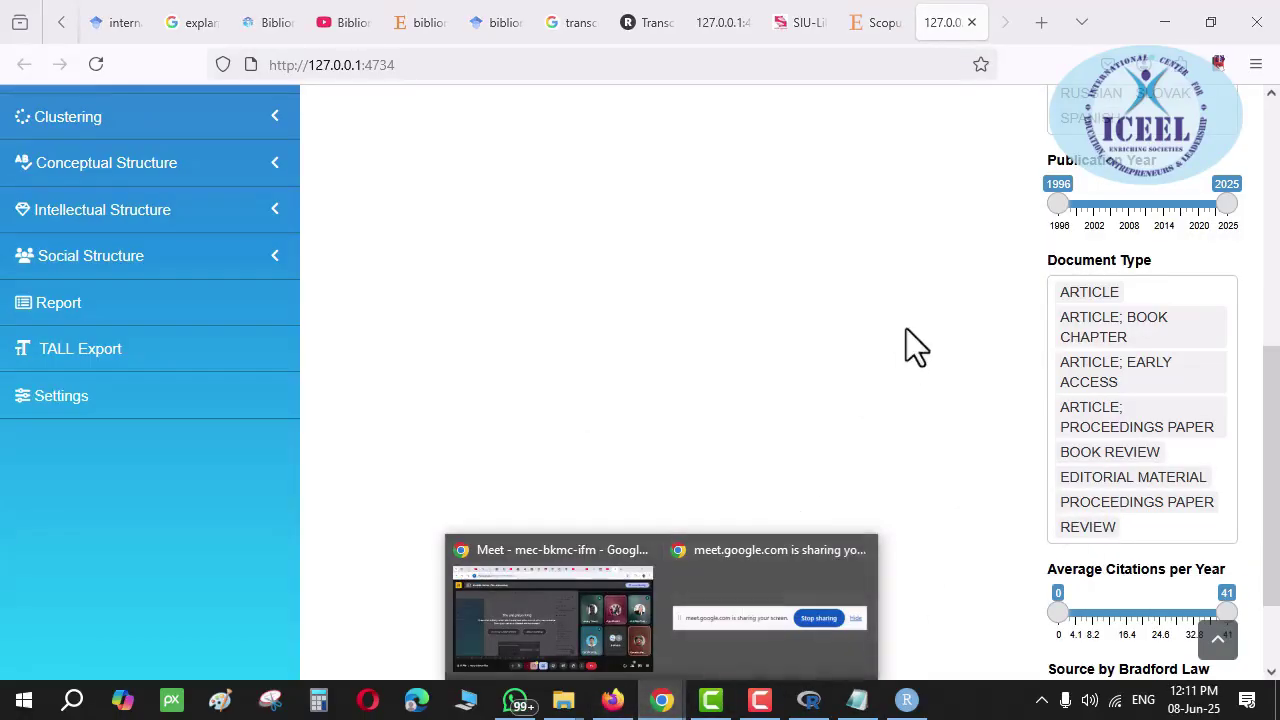
{"action": "scroll", "coordinate": [235, 300], "scroll_direction": "up", "scroll_amount": 5}
{"action": "scroll", "coordinate": [210, 380], "scroll_direction": "down", "scroll_amount": 2}
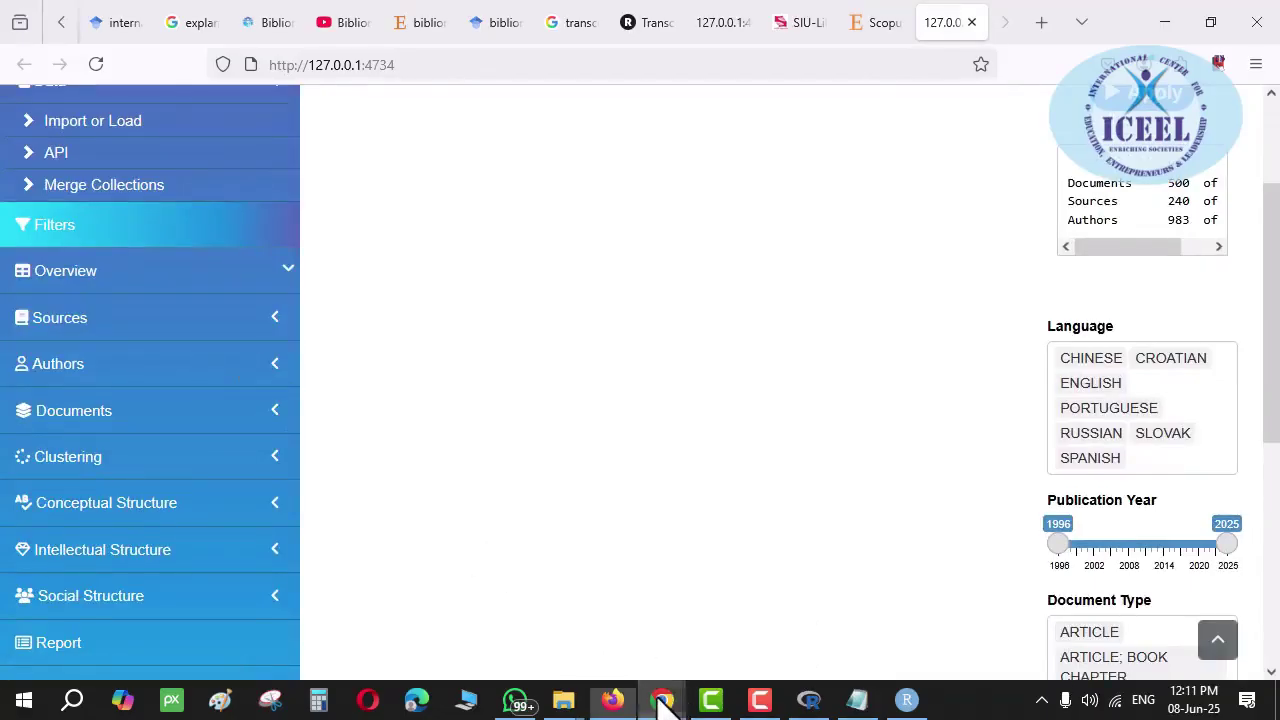
{"action": "left_click", "coordinate": [543, 630]}
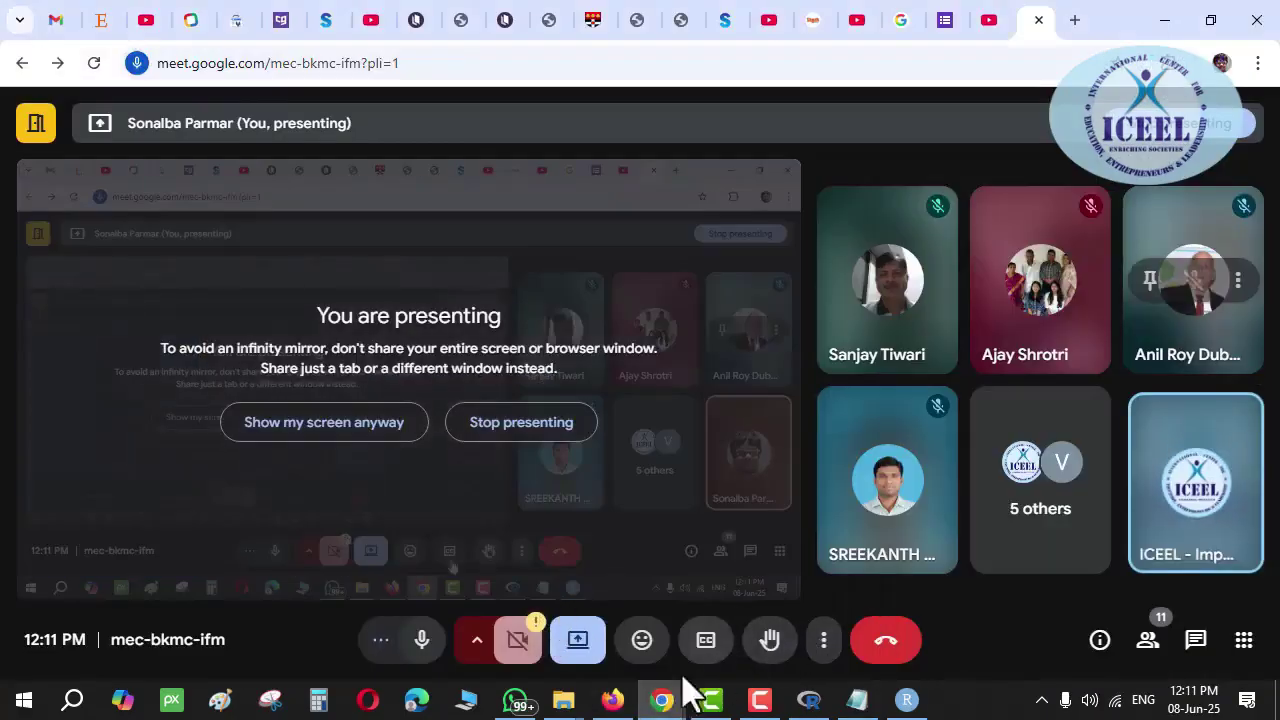
{"action": "left_click", "coordinate": [612, 700]}
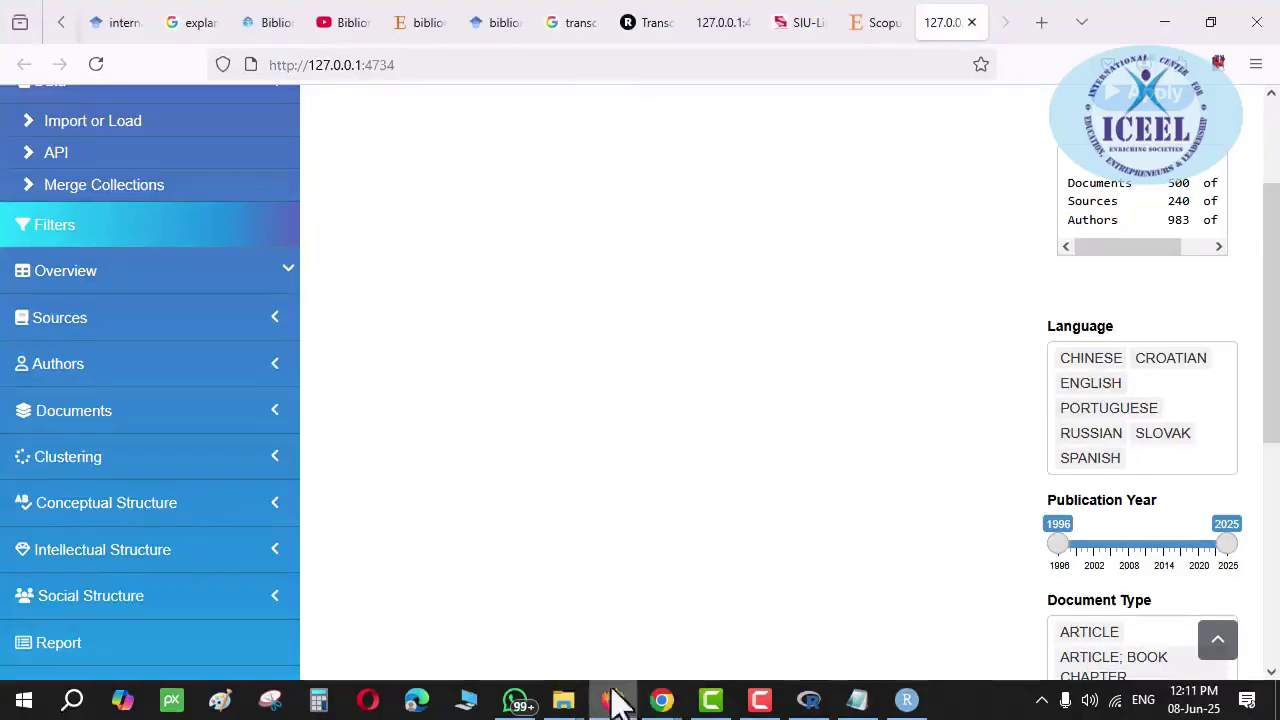
Show the Overview's Main Information and highlight the Annual Growth Rate, Authors, Authors of single-authored docs and Author's Keywords figures
{"action": "left_click", "coordinate": [131, 280]}
{"action": "left_click", "coordinate": [135, 228]}
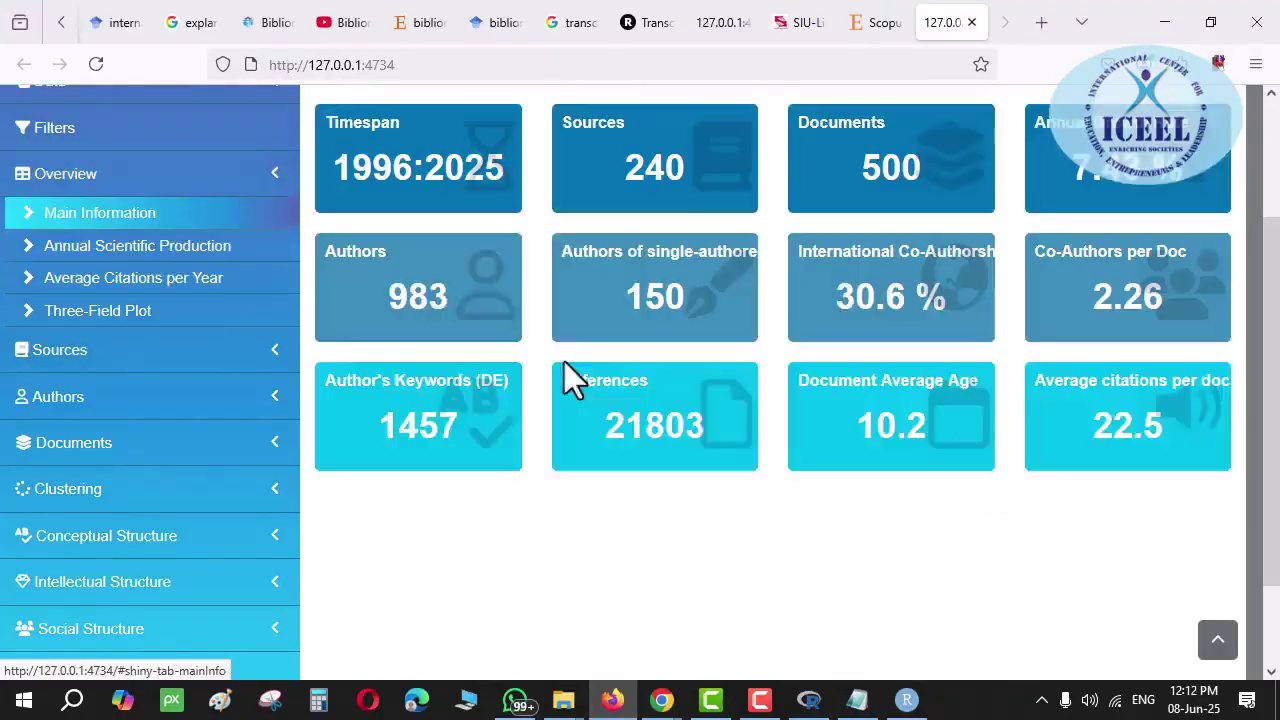
{"action": "scroll", "coordinate": [564, 361], "scroll_direction": "up", "scroll_amount": 3}
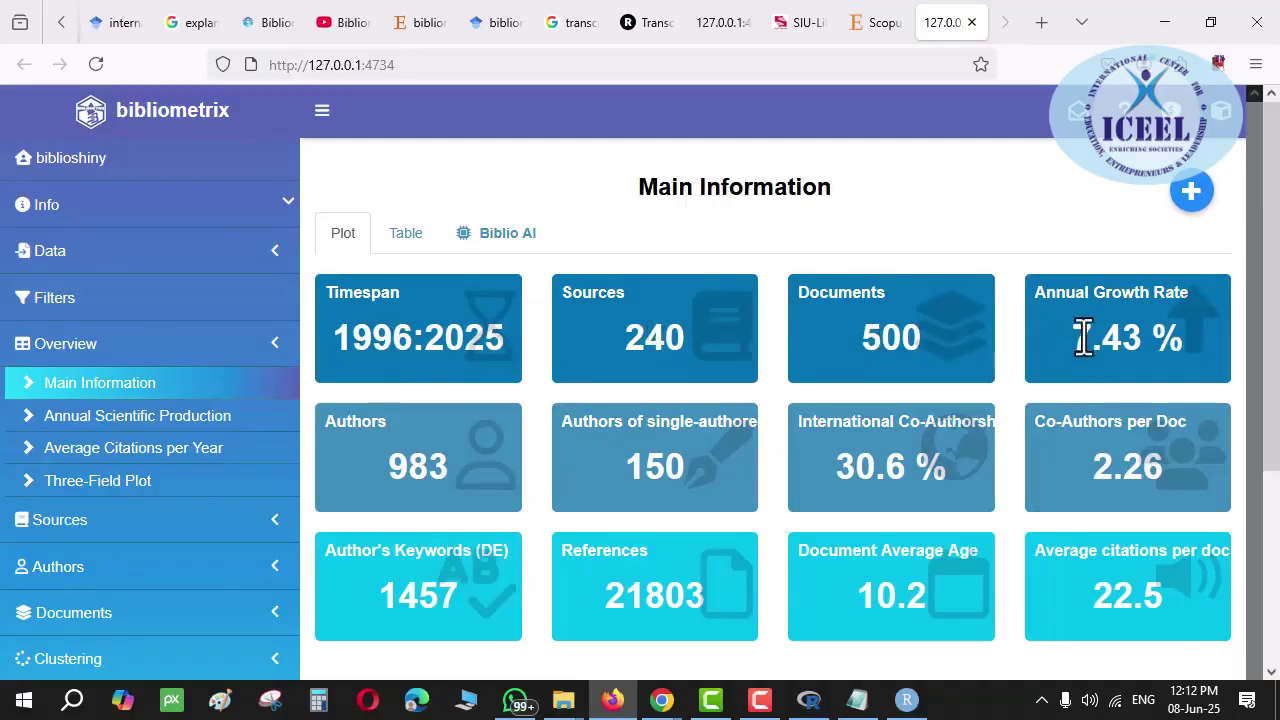
{"action": "left_click_drag", "start_coordinate": [1074, 336], "coordinate": [1169, 337]}
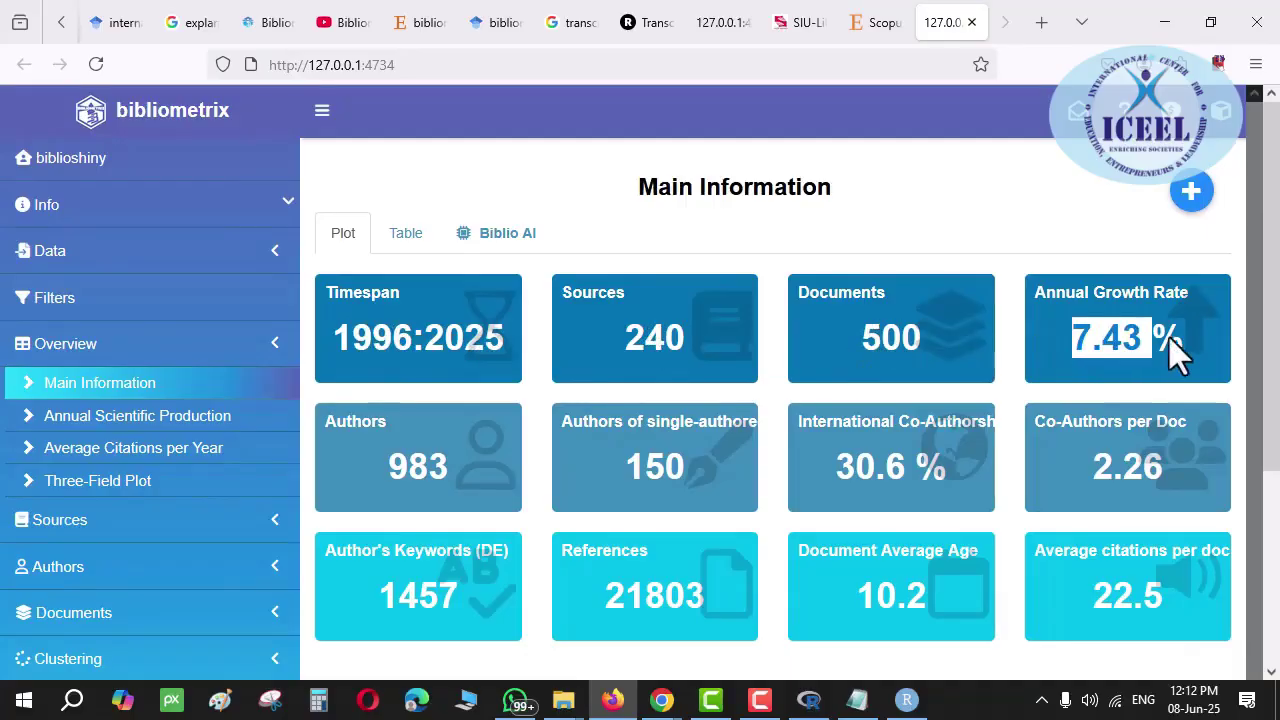
{"action": "left_click", "coordinate": [399, 470]}
{"action": "left_click_drag", "start_coordinate": [399, 470], "coordinate": [505, 463]}
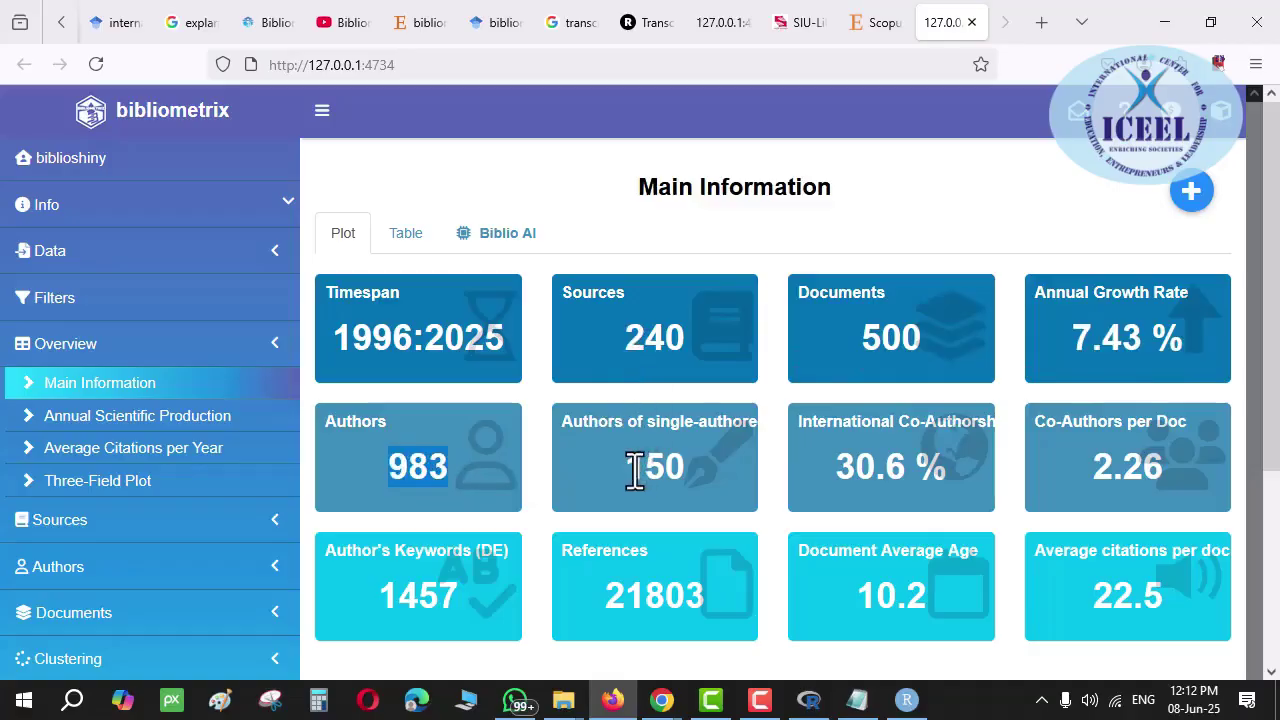
{"action": "left_click_drag", "start_coordinate": [627, 469], "coordinate": [700, 492]}
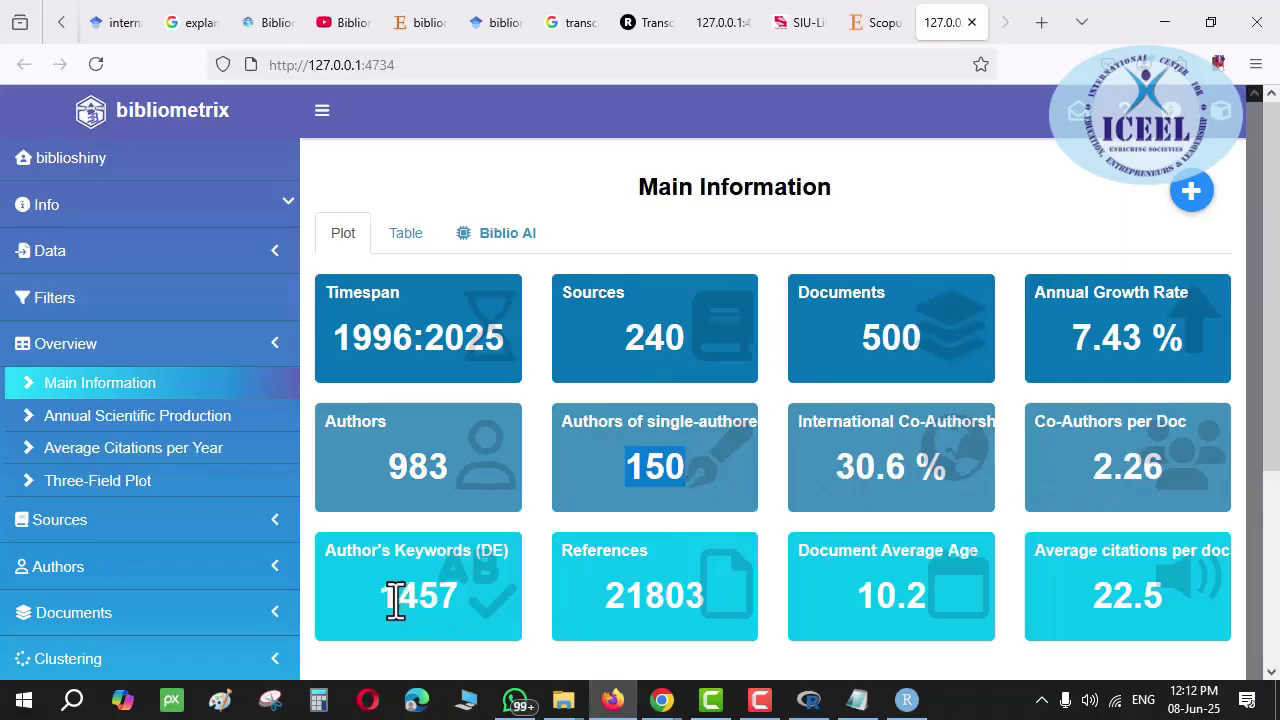
{"action": "left_click_drag", "start_coordinate": [382, 600], "coordinate": [507, 600]}
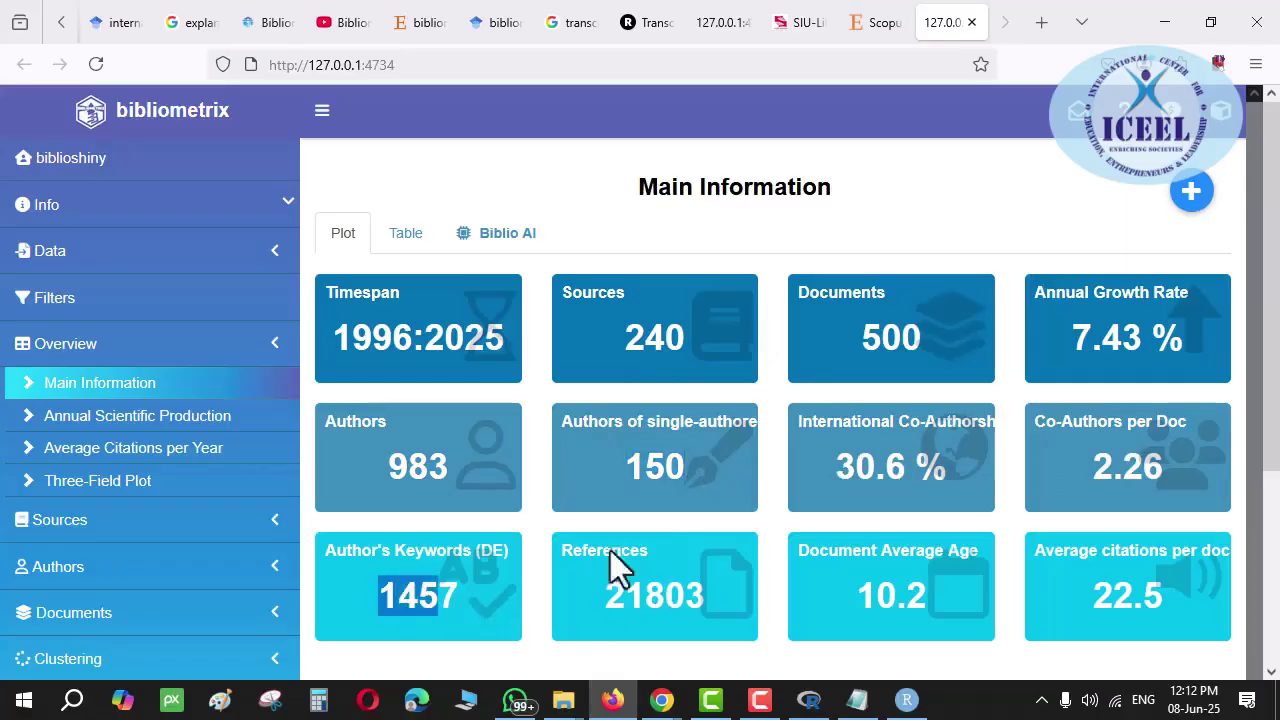
Show Main Information as a table and examine its rows from Timespan to the document types
{"action": "left_click", "coordinate": [402, 236]}
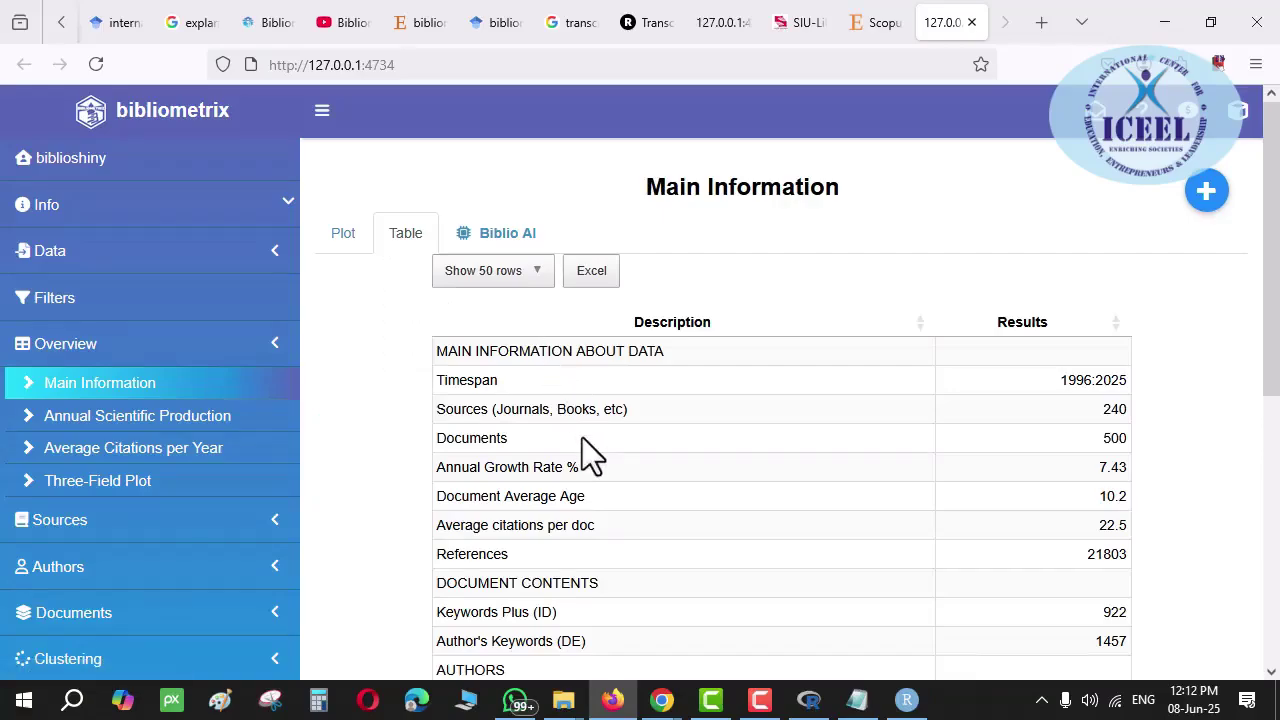
{"action": "scroll", "coordinate": [582, 452], "scroll_direction": "down", "scroll_amount": 5}
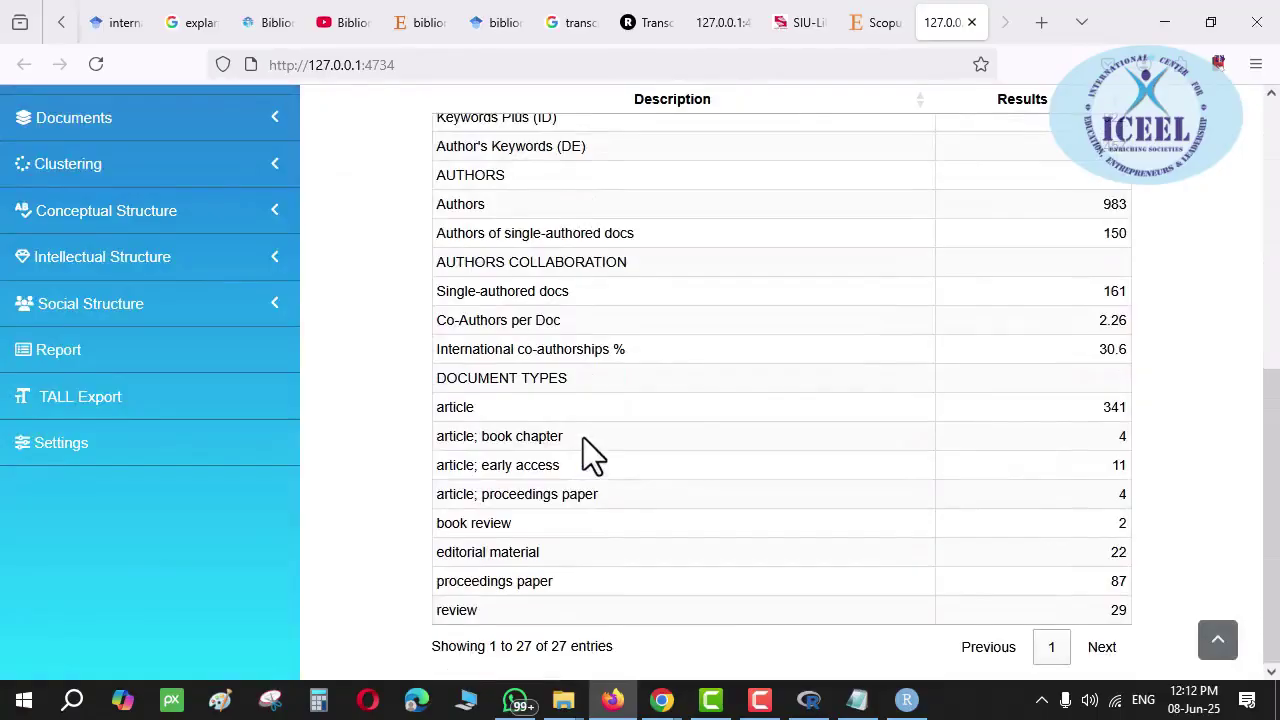
{"action": "scroll", "coordinate": [471, 391], "scroll_direction": "up", "scroll_amount": 3}
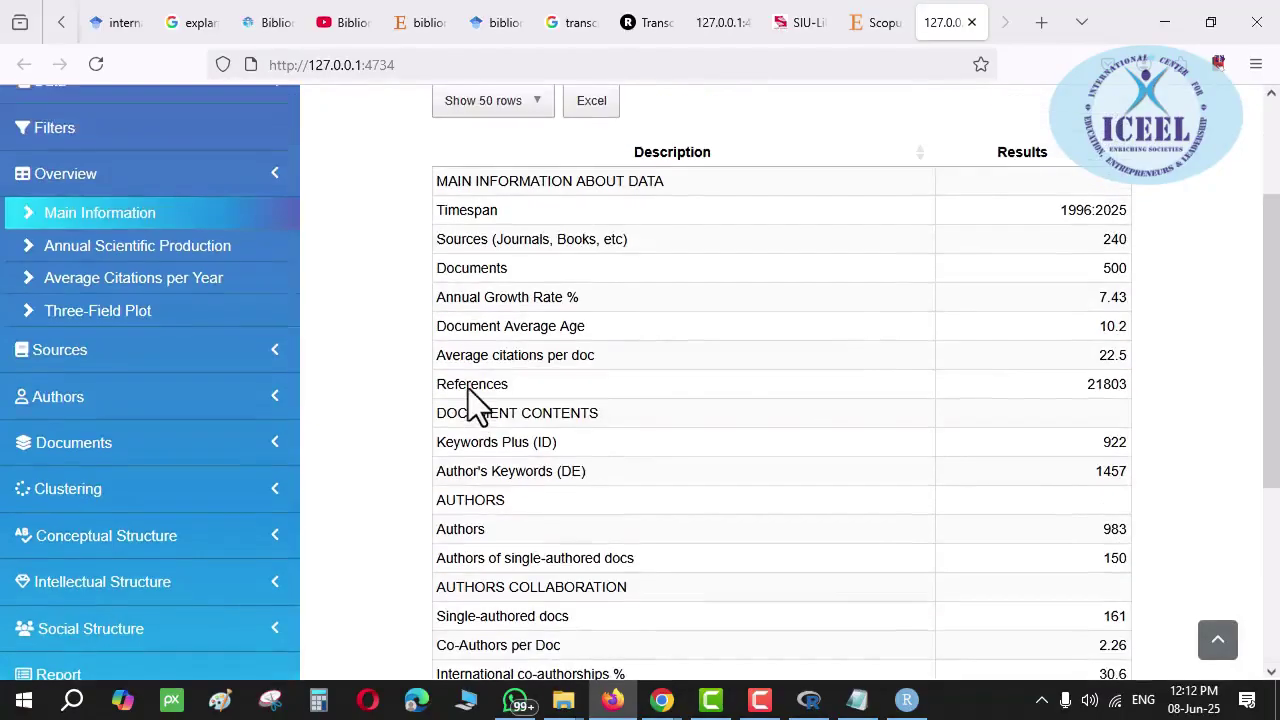
{"action": "scroll", "coordinate": [471, 391], "scroll_direction": "up", "scroll_amount": 2}
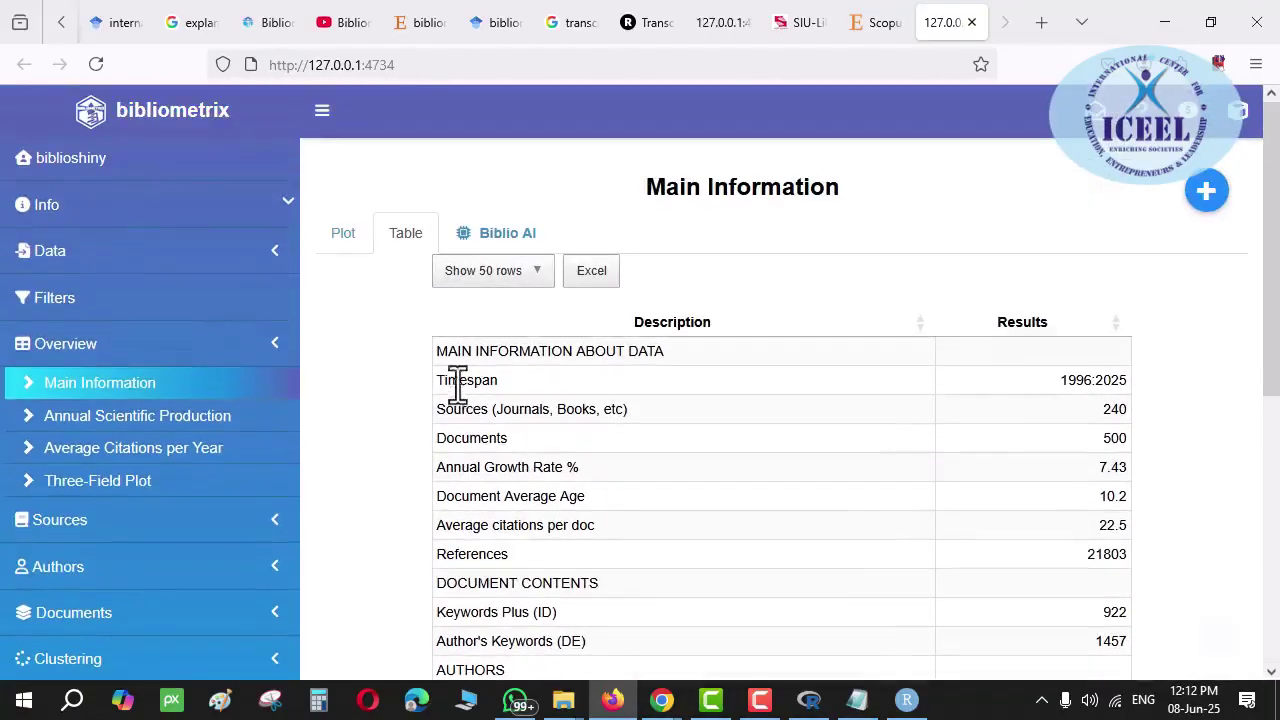
View the Annual Scientific Production plot and return to the Main Information table to examine its descriptions
{"action": "left_click", "coordinate": [177, 420]}
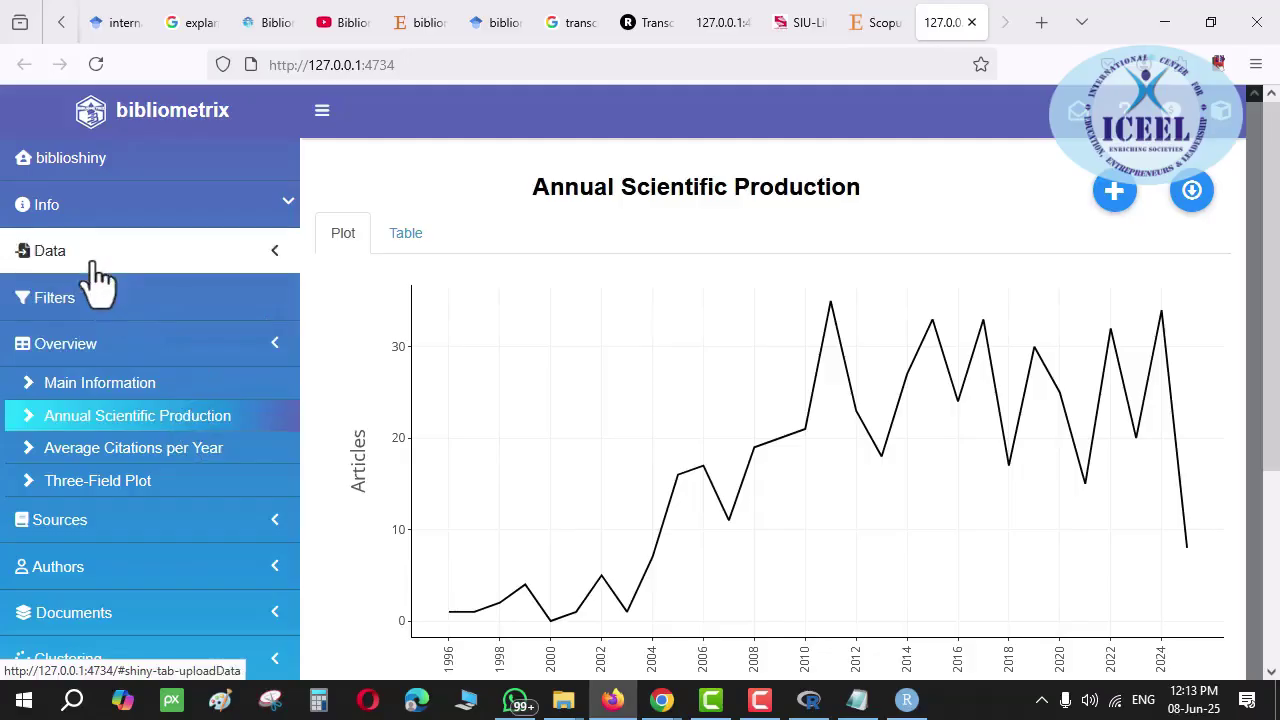
{"action": "left_click", "coordinate": [133, 390]}
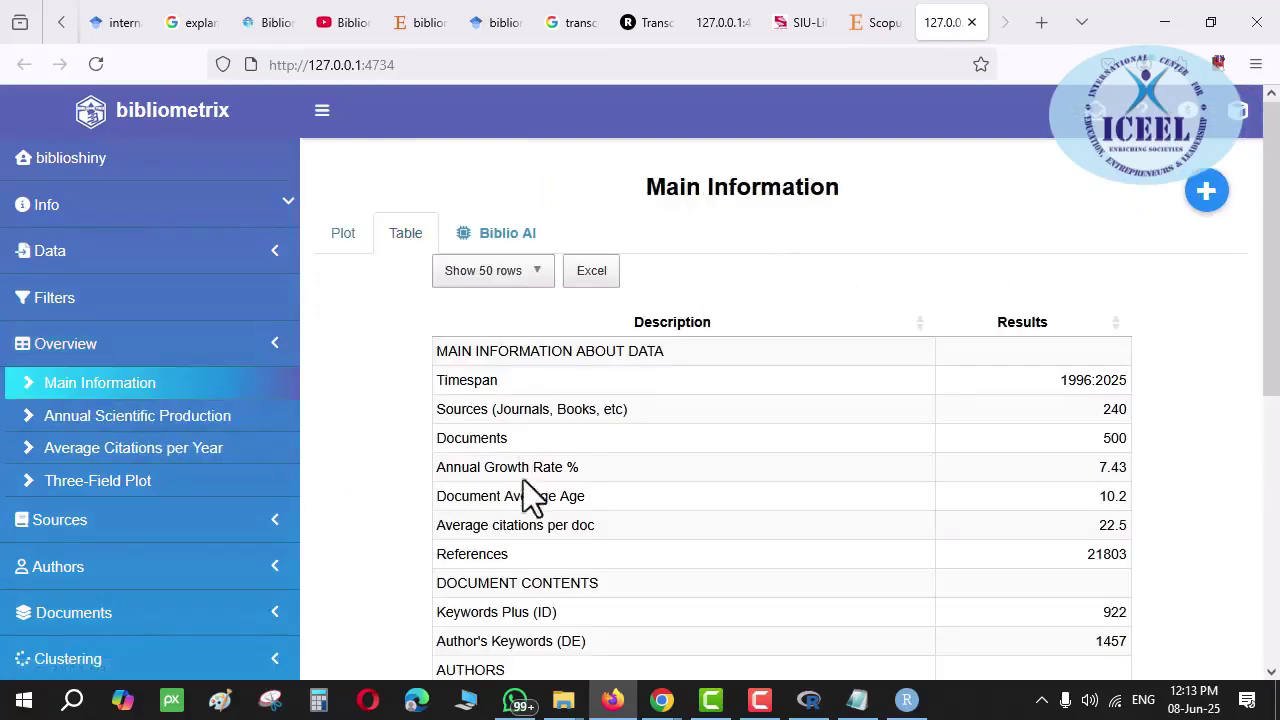
{"action": "scroll", "coordinate": [520, 490], "scroll_direction": "down", "scroll_amount": 1}
{"action": "scroll", "coordinate": [518, 495], "scroll_direction": "down", "scroll_amount": 1}
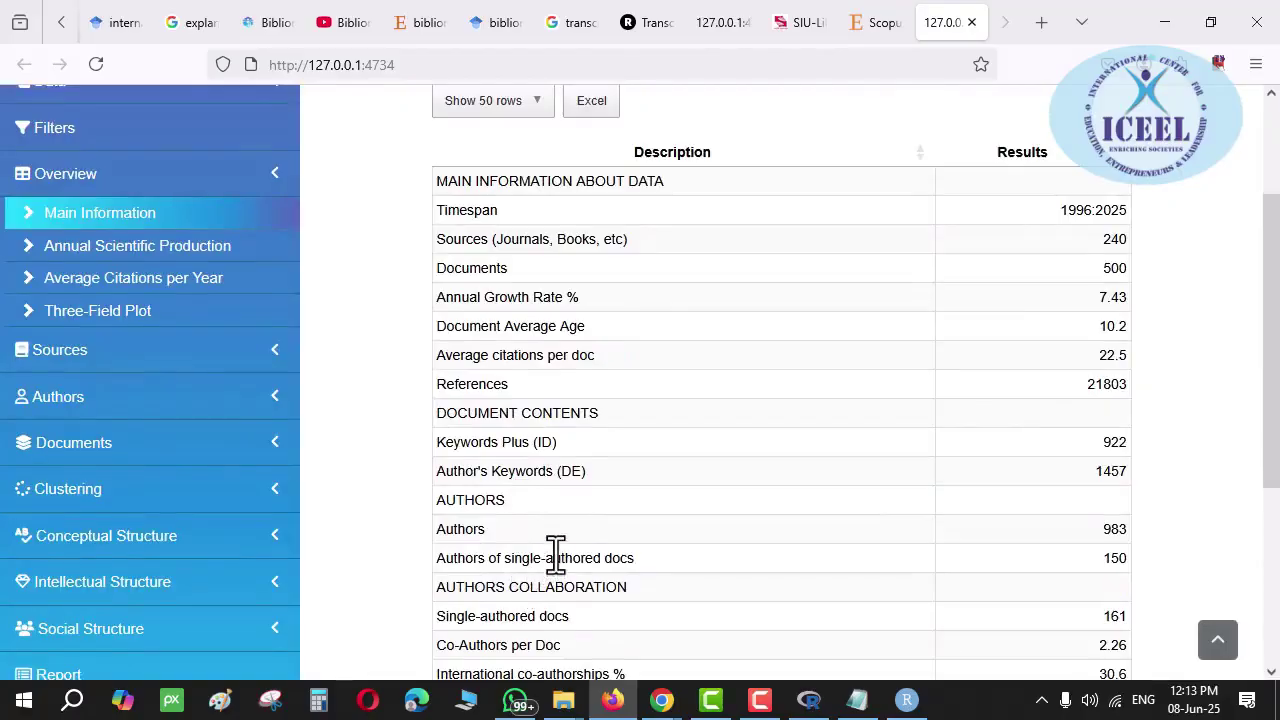
Search the page for "document av" and highlight the Document Average Age label in the table
{"action": "key", "text": "ctrl+f"}
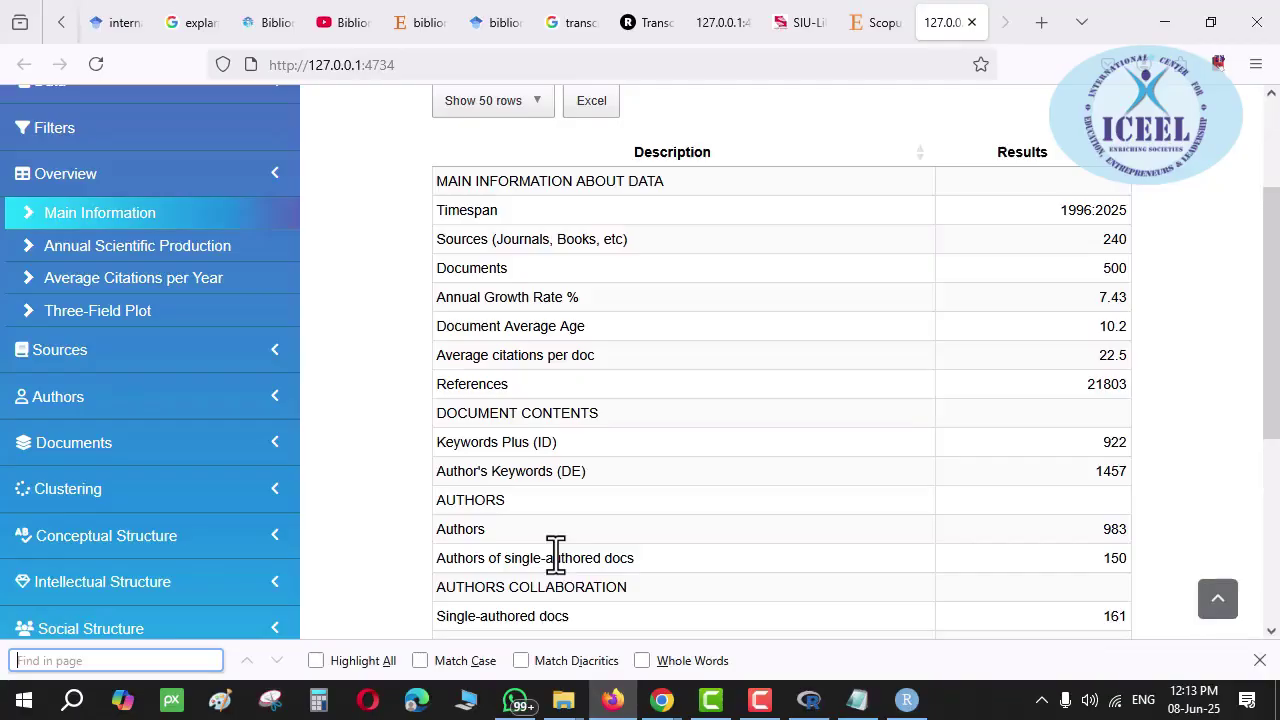
{"action": "type", "text": "dao"}
{"action": "key", "text": "BackSpace"}
{"action": "key", "text": "BackSpace"}
{"action": "key", "text": "BackSpace"}
{"action": "type", "text": "d"}
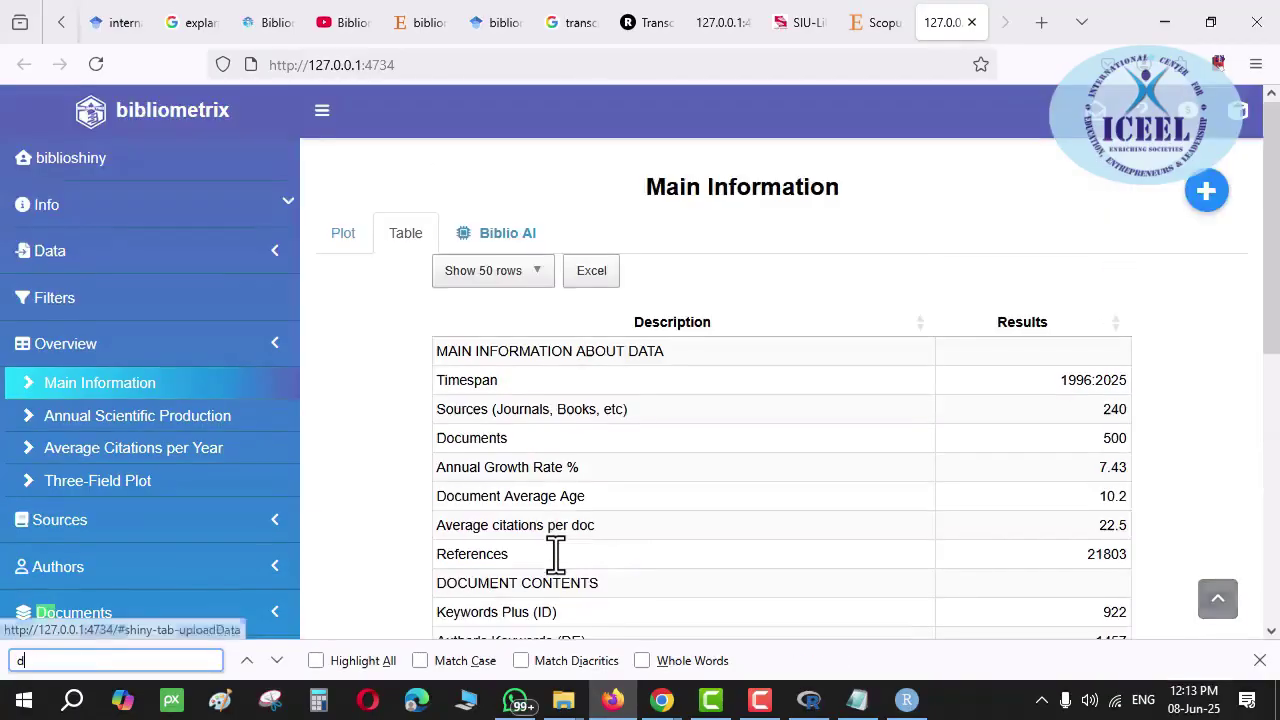
{"action": "type", "text": "ocument av"}
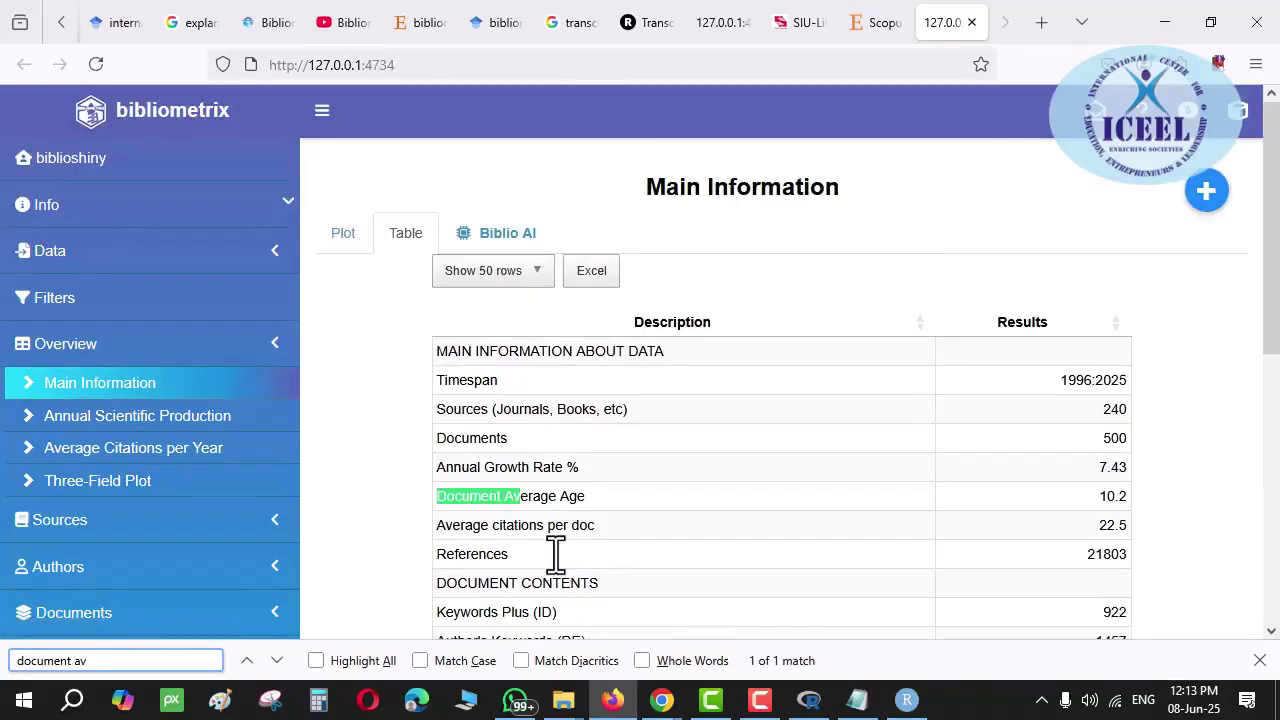
{"action": "triple_click", "coordinate": [487, 498]}
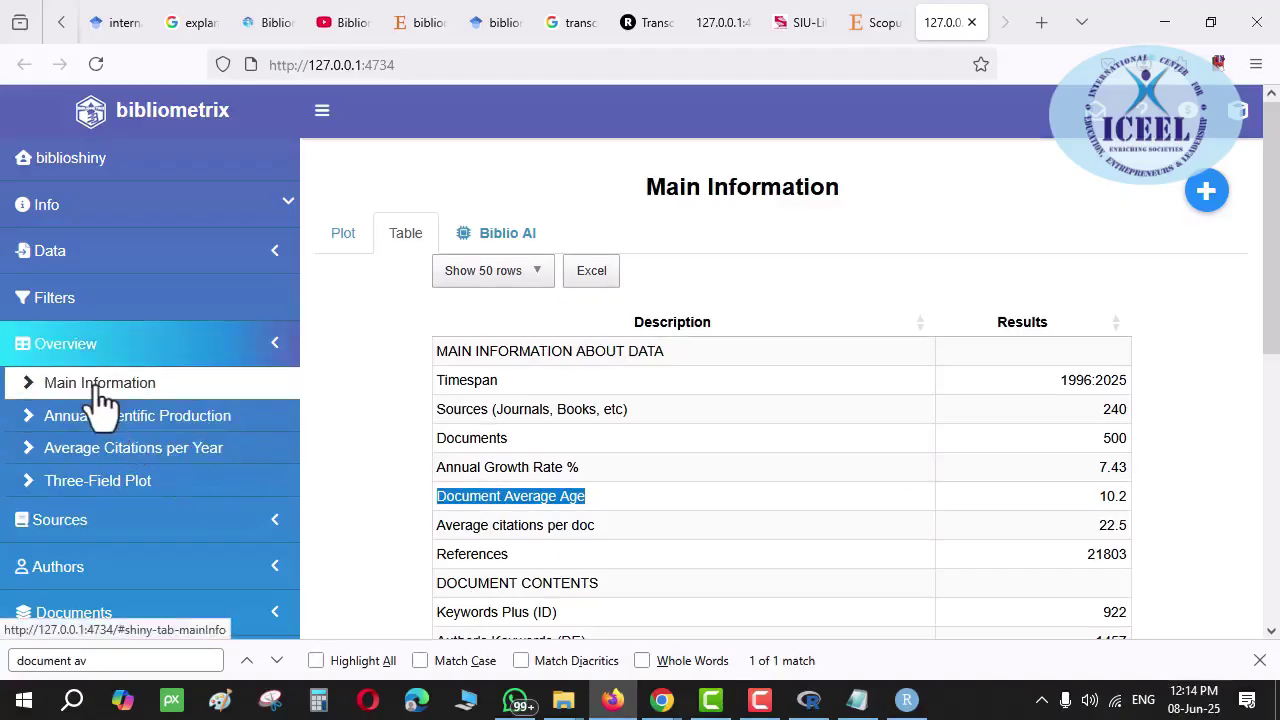
Revisit the Main Information plot and add the Annual Scientific Production plot to the report
{"action": "left_click", "coordinate": [344, 240]}
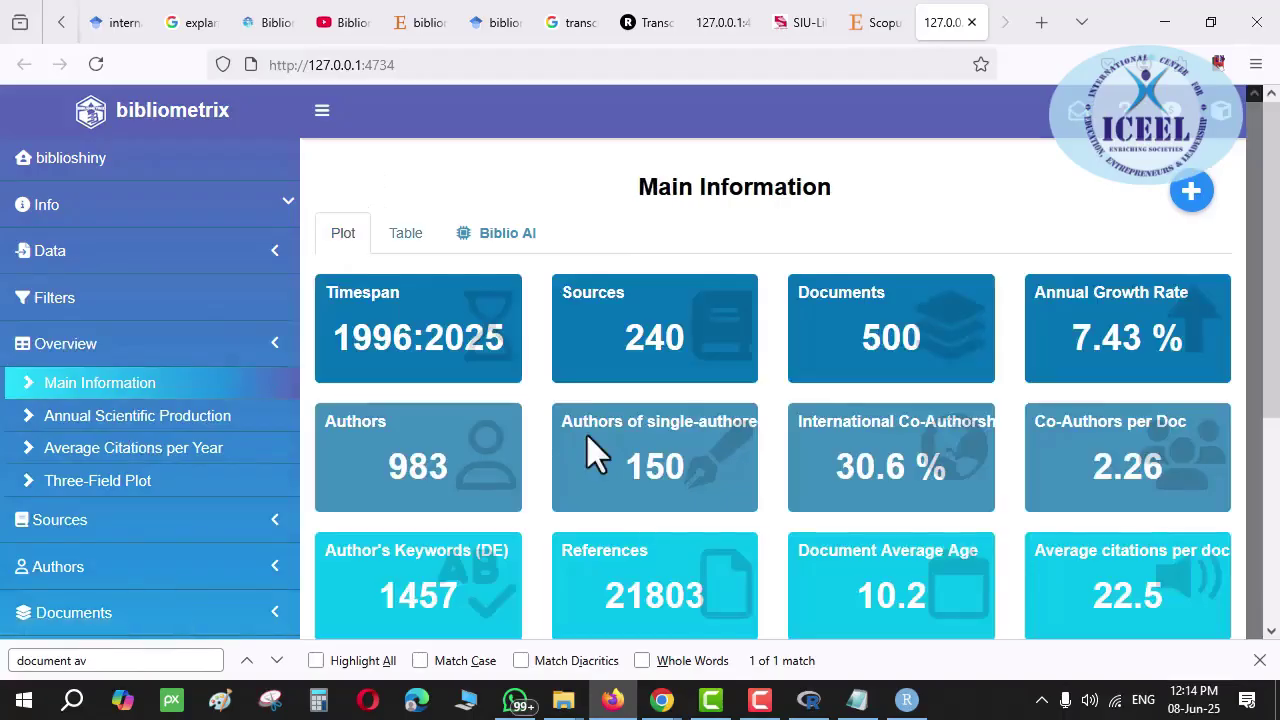
{"action": "left_click", "coordinate": [133, 420]}
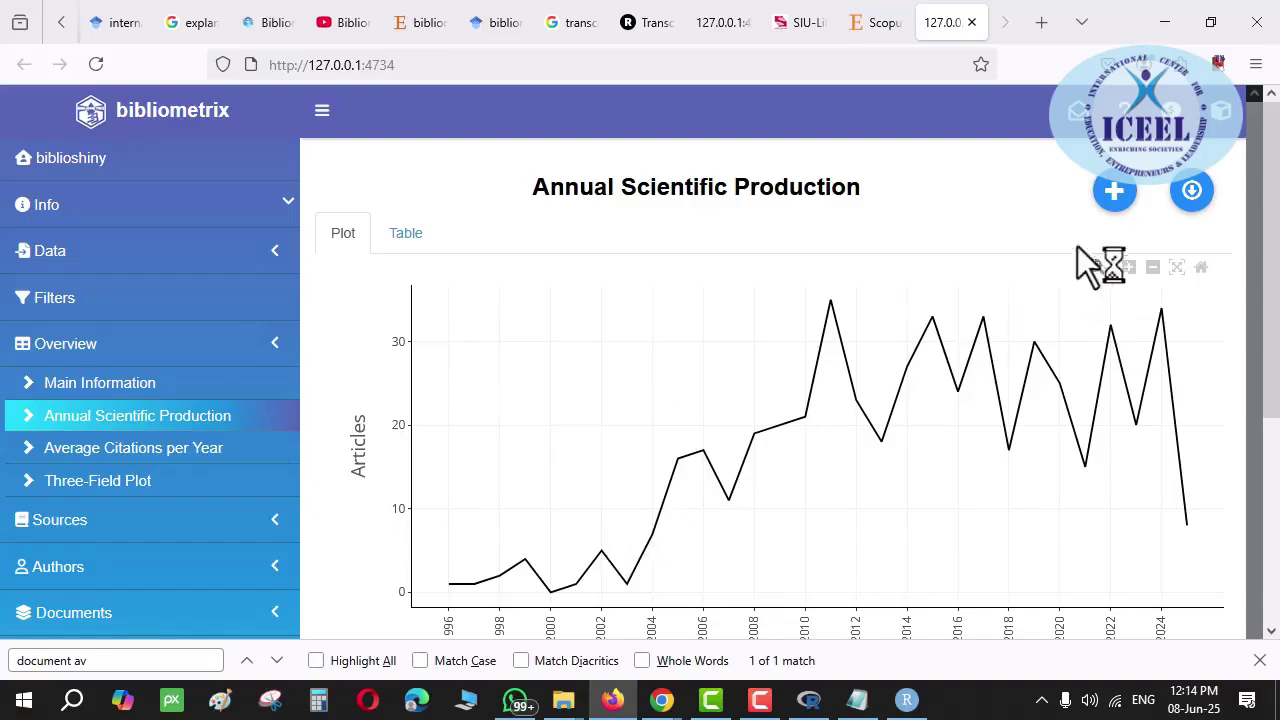
{"action": "left_click", "coordinate": [1116, 192]}
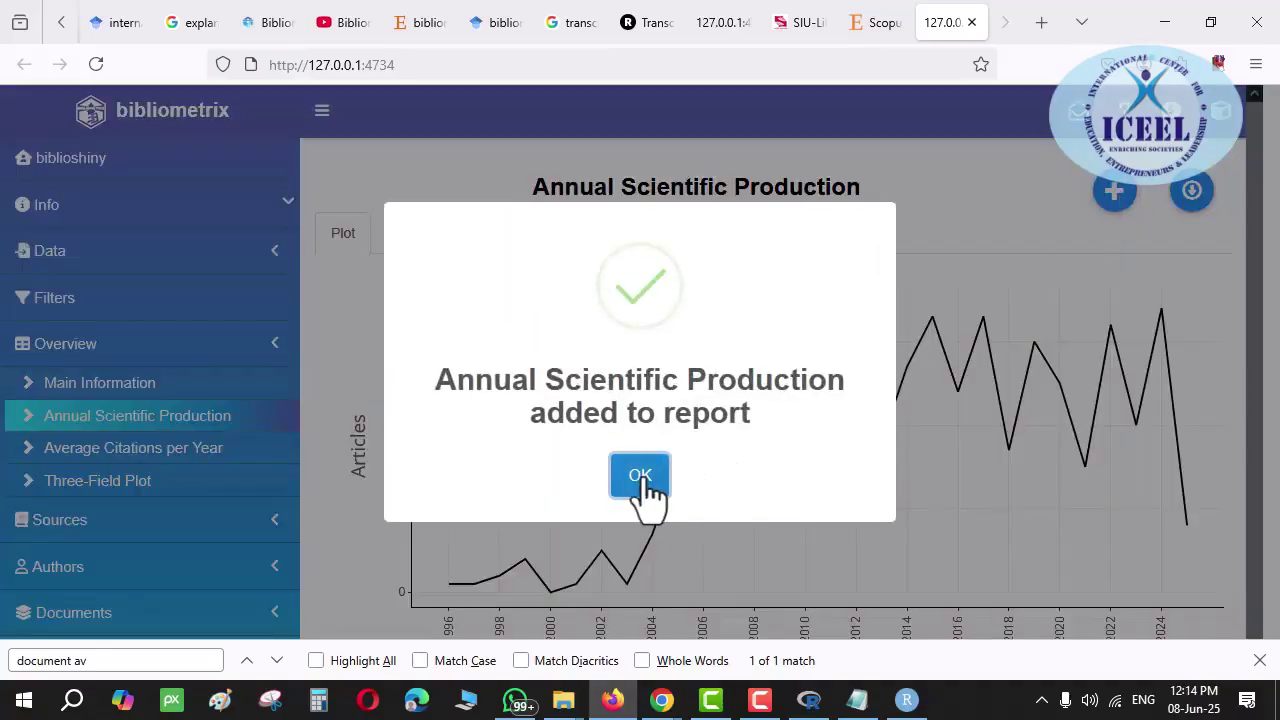
Export the report containing Annual Scientific Production and save it as BiblioshinyReport-2025-06-08 in Downloads
{"action": "left_click", "coordinate": [640, 476]}
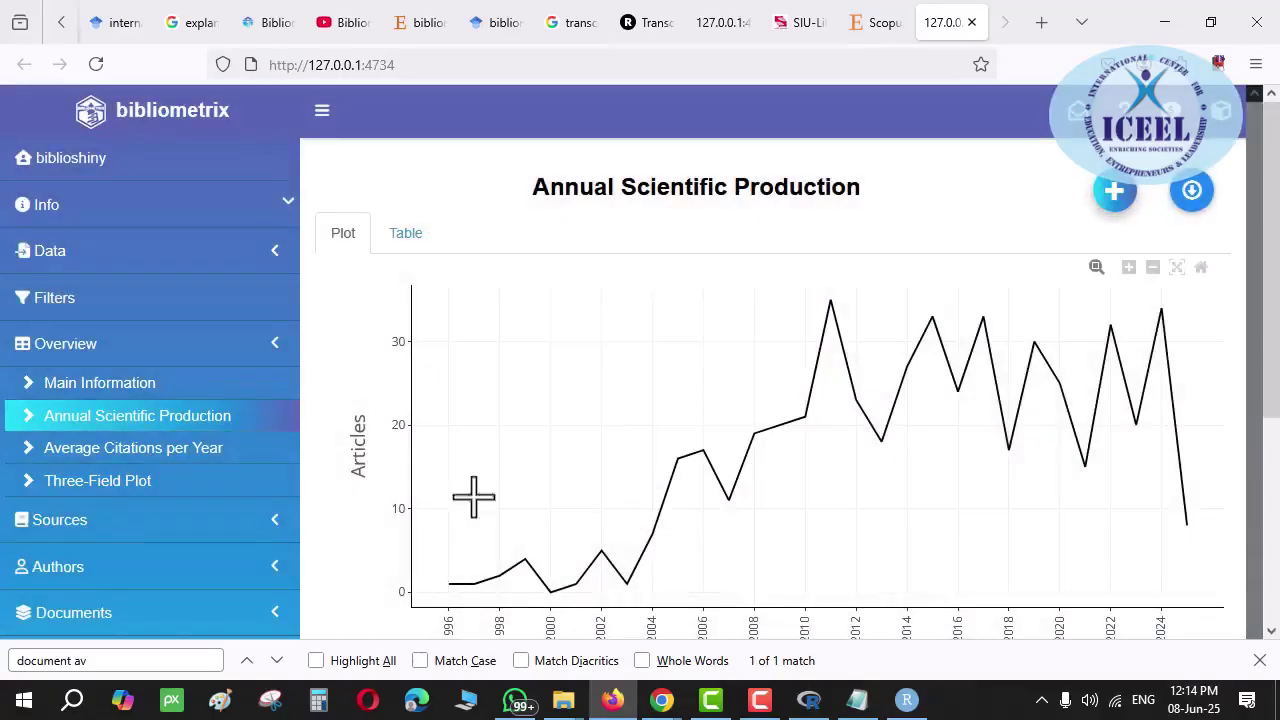
{"action": "scroll", "coordinate": [163, 580], "scroll_direction": "down", "scroll_amount": 5}
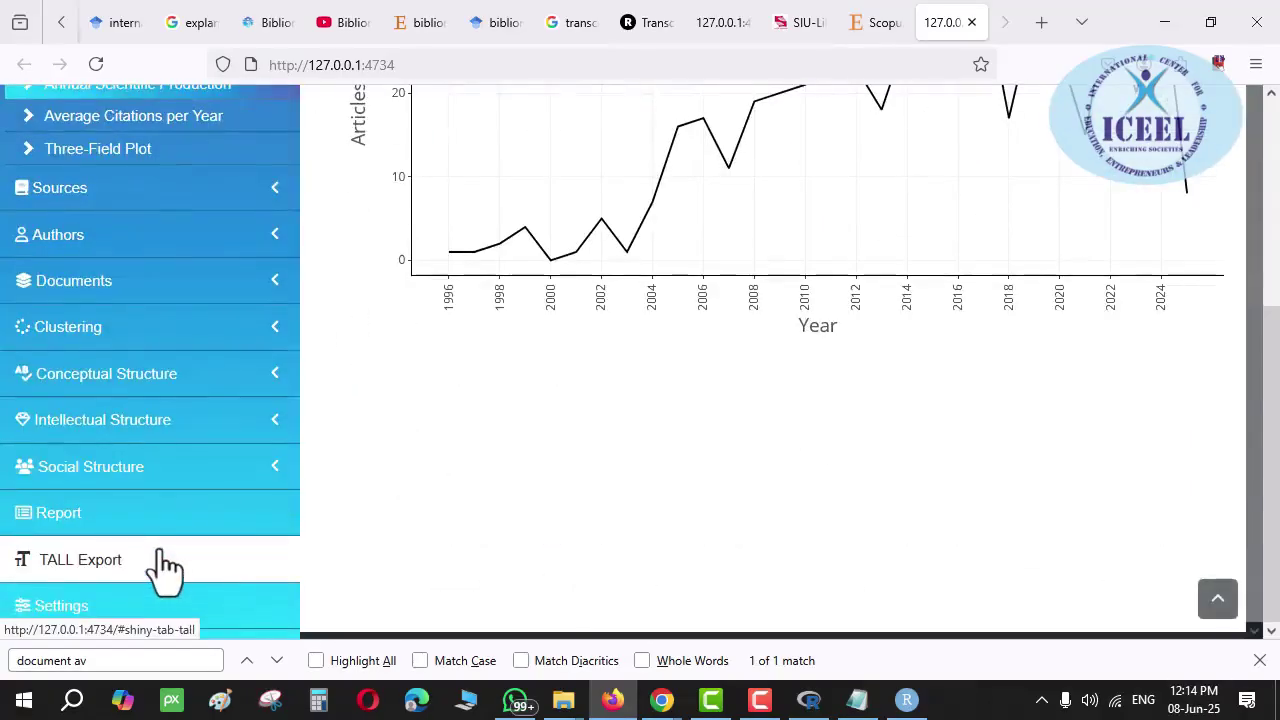
{"action": "left_click", "coordinate": [98, 518]}
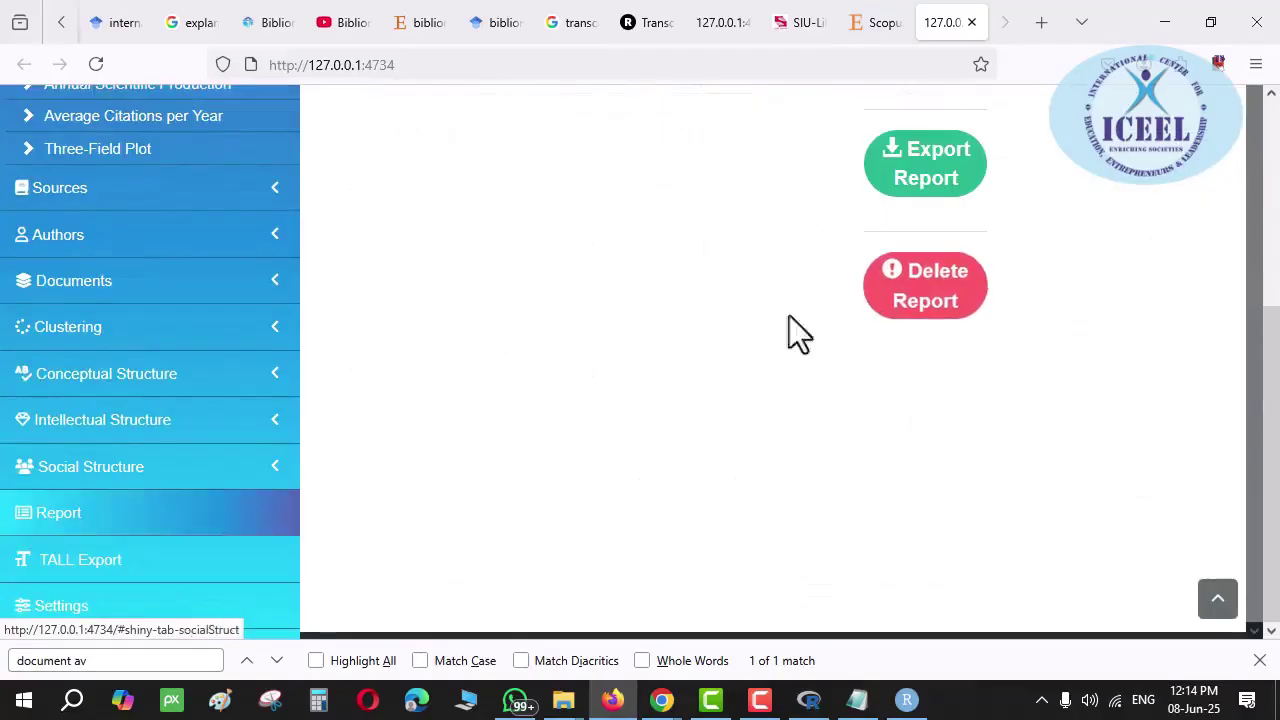
{"action": "scroll", "coordinate": [757, 320], "scroll_direction": "up", "scroll_amount": 3}
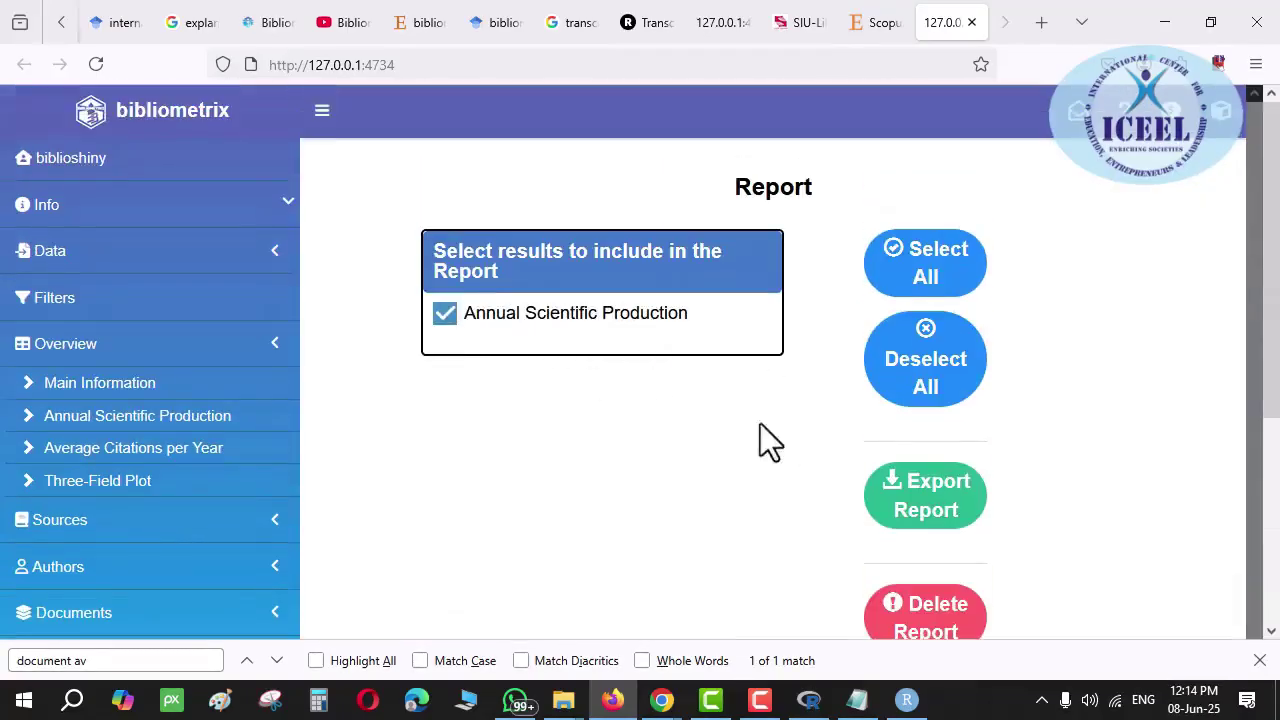
{"action": "left_click", "coordinate": [943, 514]}
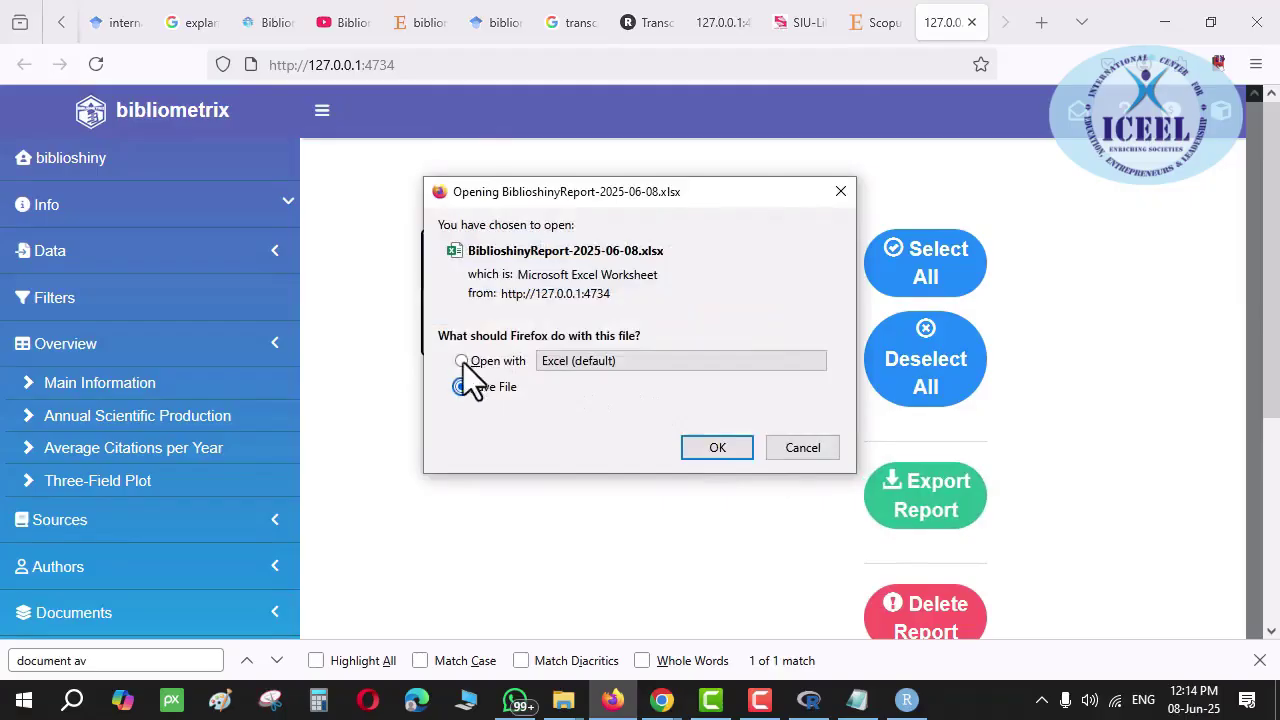
{"action": "left_click", "coordinate": [703, 450]}
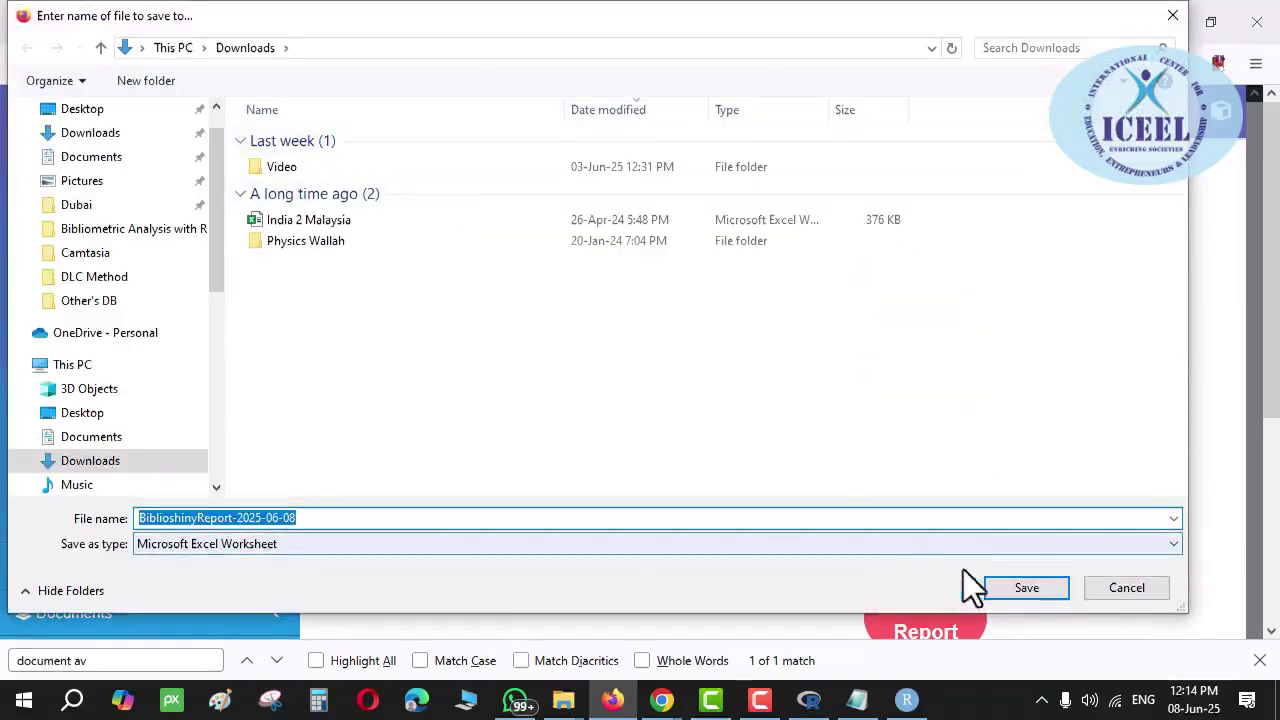
{"action": "left_click", "coordinate": [1020, 592]}
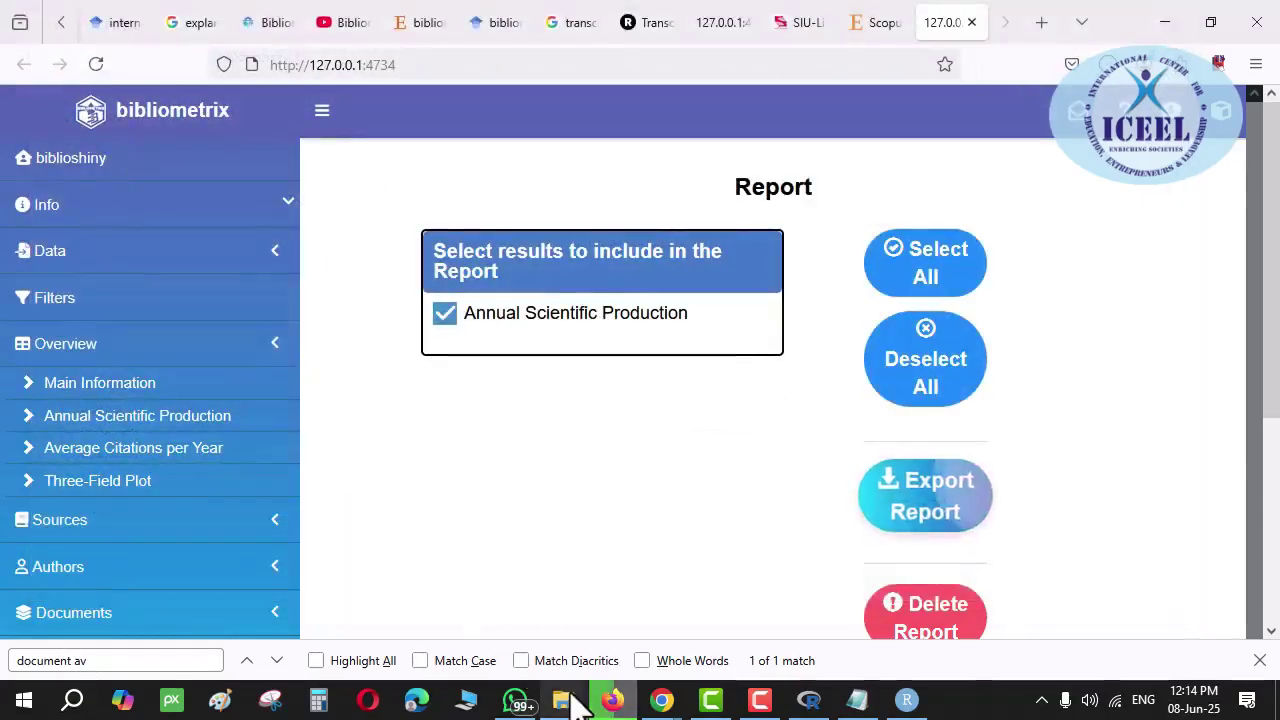
Open the exported BiblioshinyReport-2025-06-08 workbook from Downloads in Excel, examine its AnnualSciProd sheet and enable editing
{"action": "mouse_move", "coordinate": [563, 700]}
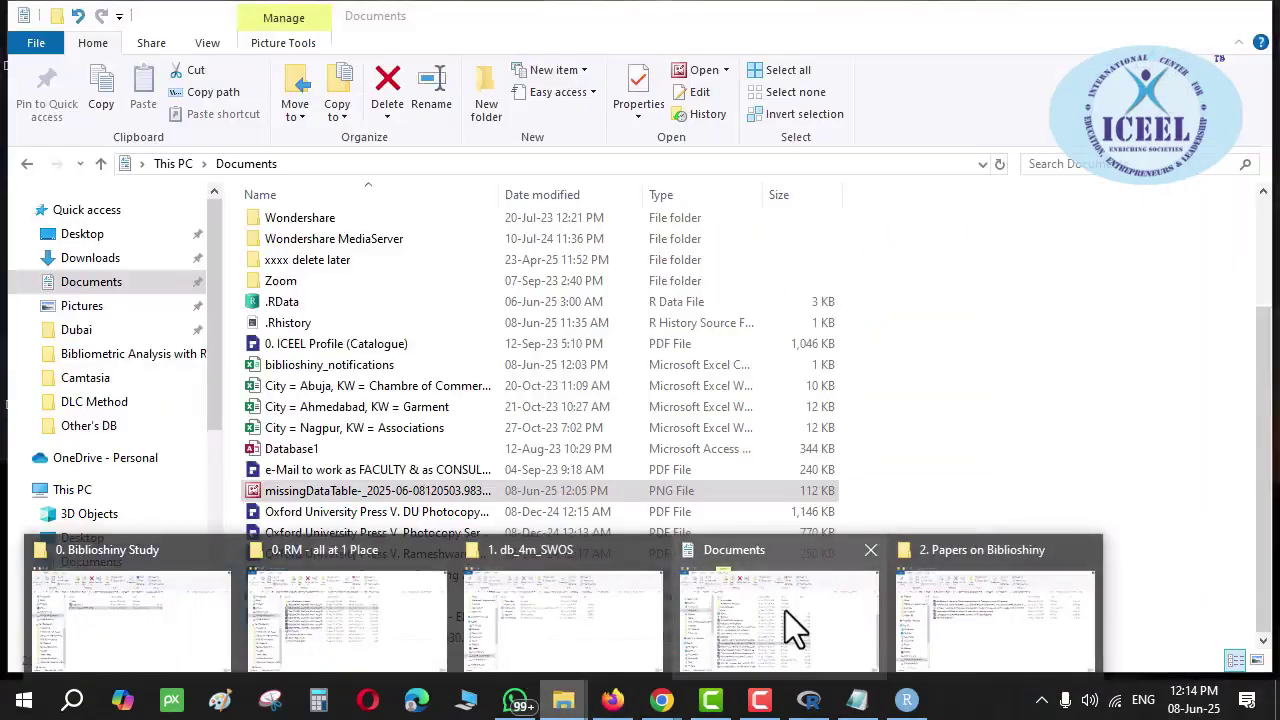
{"action": "left_click", "coordinate": [785, 610]}
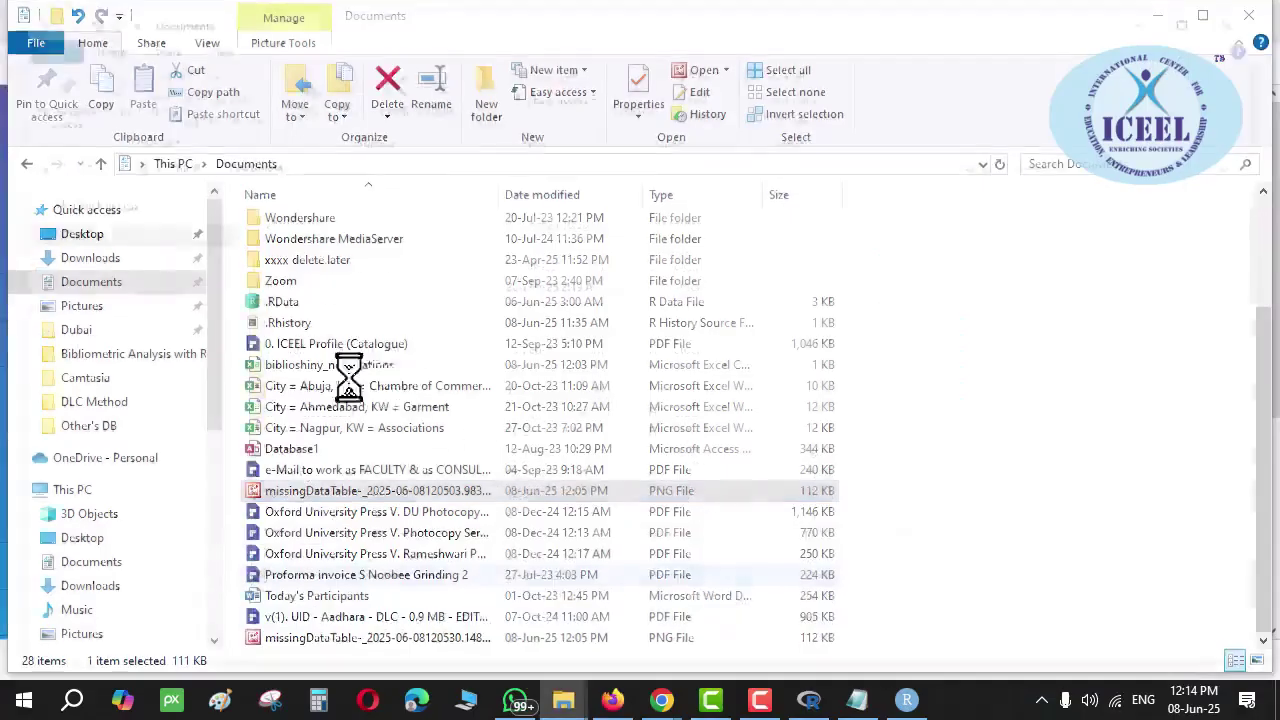
{"action": "left_click", "coordinate": [98, 262]}
{"action": "left_click", "coordinate": [318, 252]}
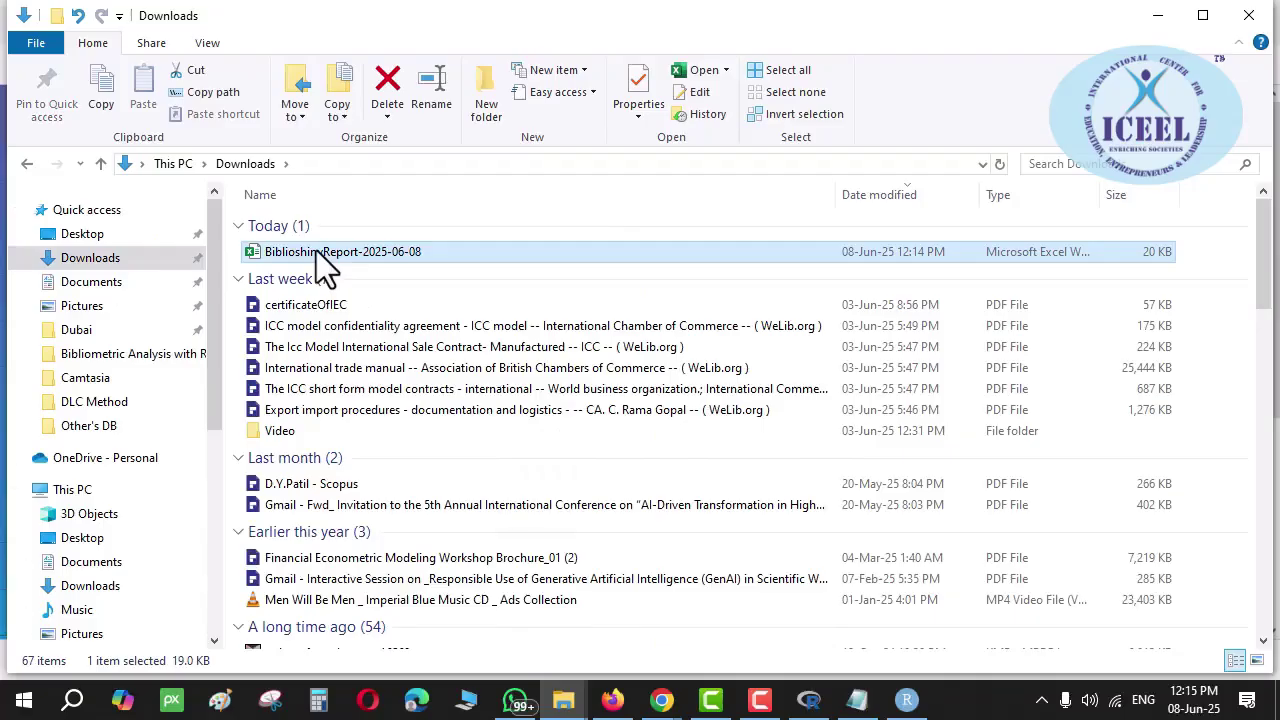
{"action": "double_click", "coordinate": [318, 253]}
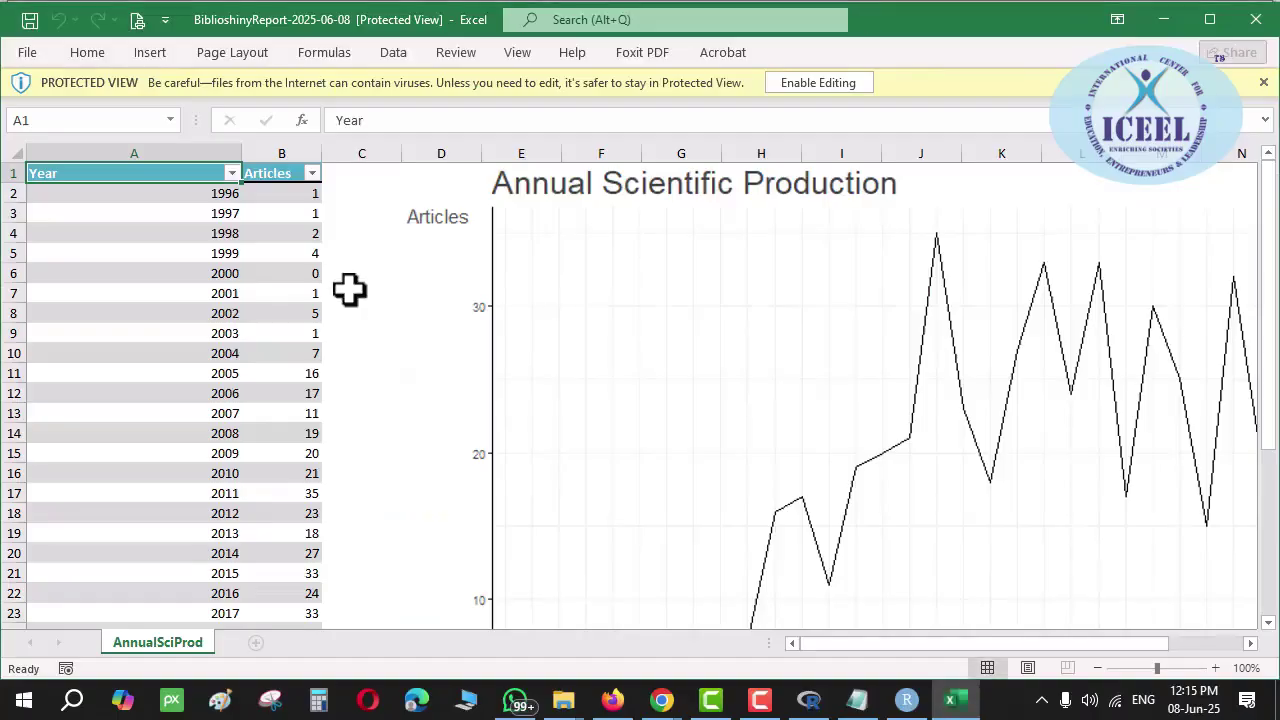
{"action": "scroll", "coordinate": [400, 486], "scroll_direction": "down", "scroll_amount": 2}
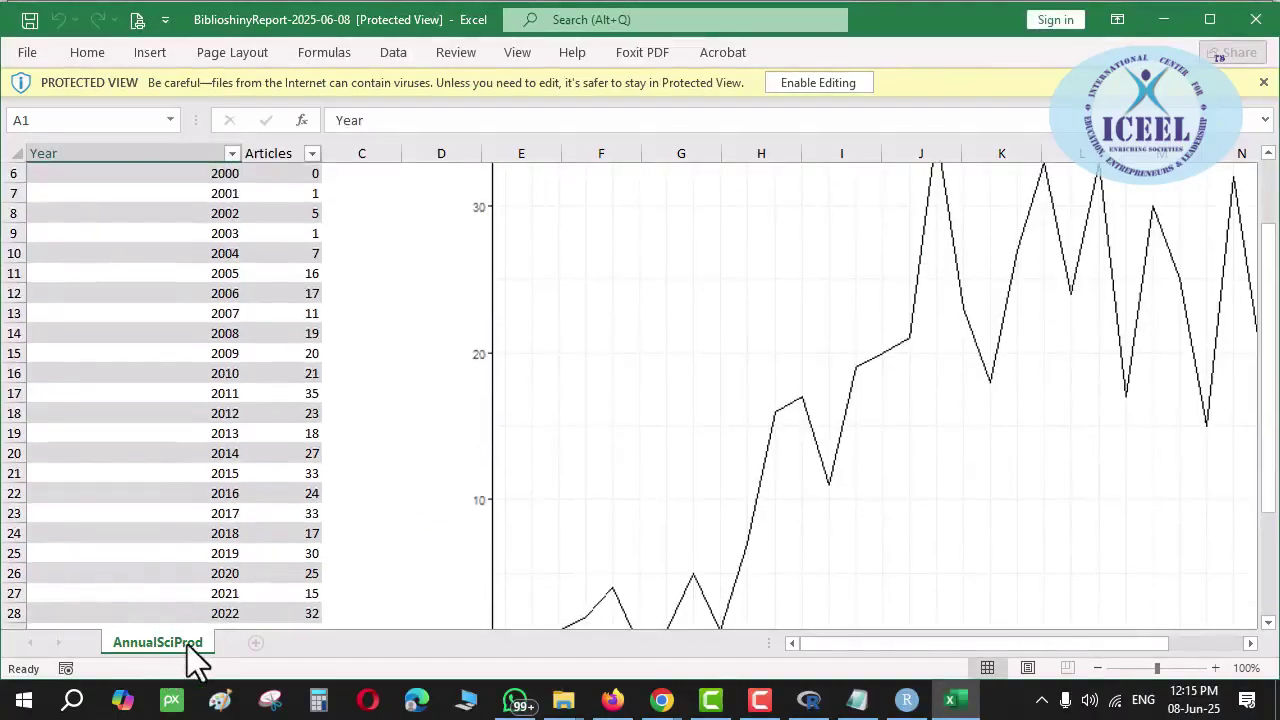
{"action": "left_click", "coordinate": [820, 82]}
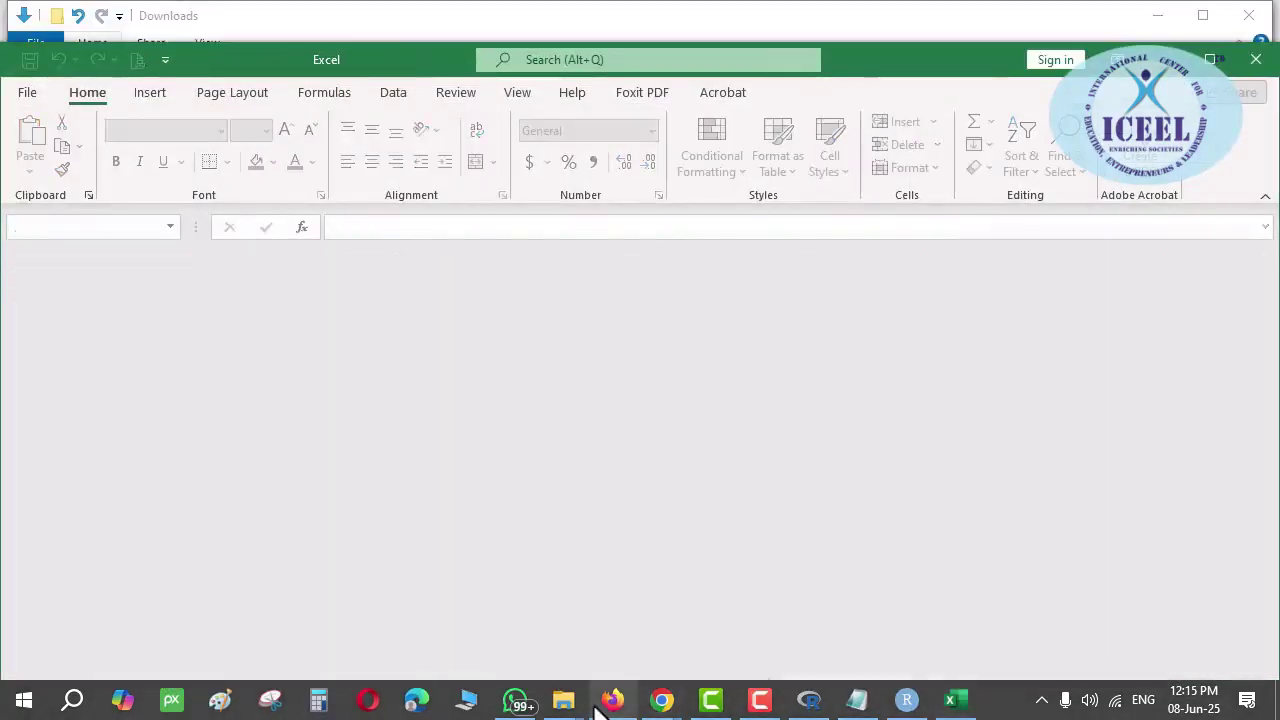
Switch back to biblioshiny in Firefox and request the Annual Scientific Production plot's PNG download, cancelling the save
{"action": "left_click", "coordinate": [612, 700]}
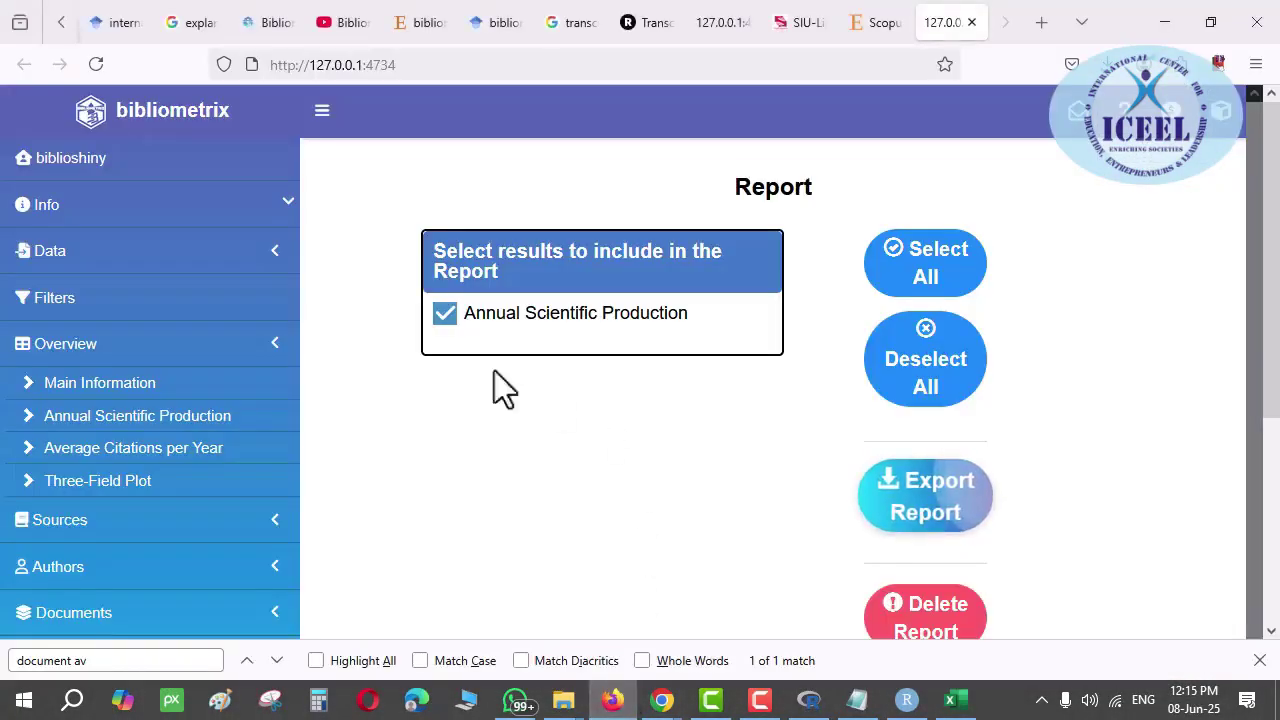
{"action": "left_click", "coordinate": [140, 418]}
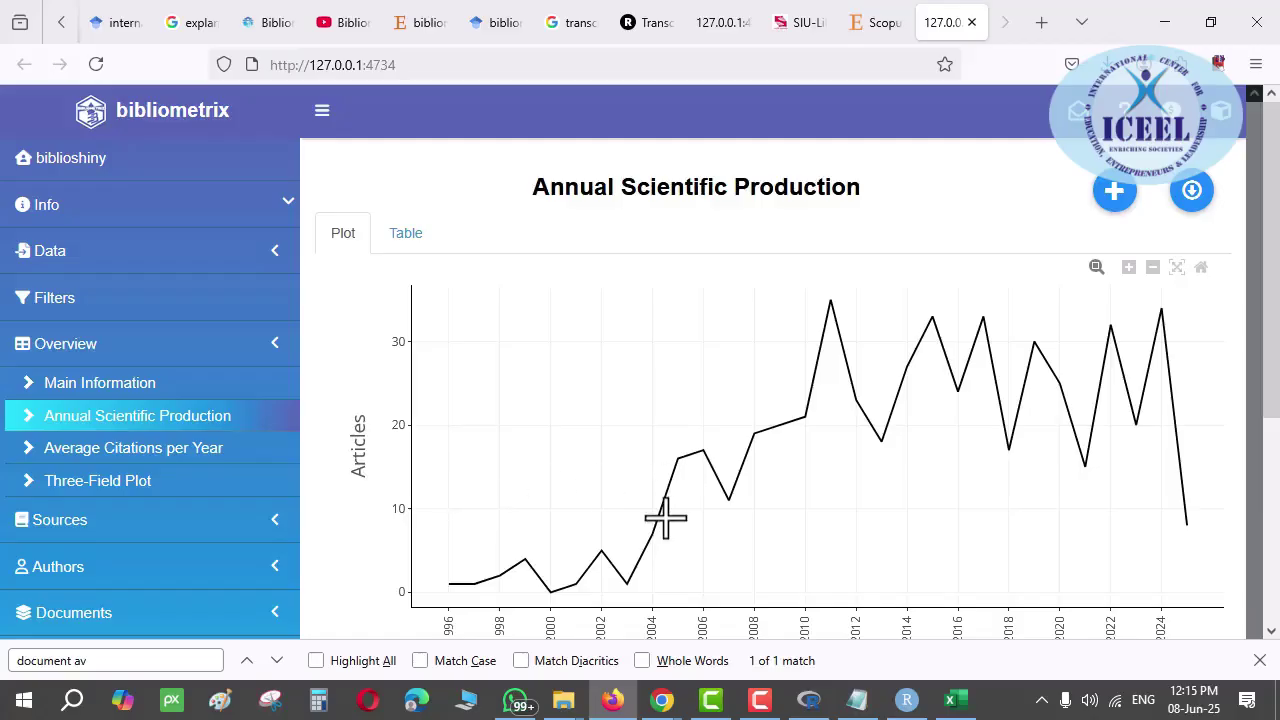
{"action": "left_click", "coordinate": [1193, 193]}
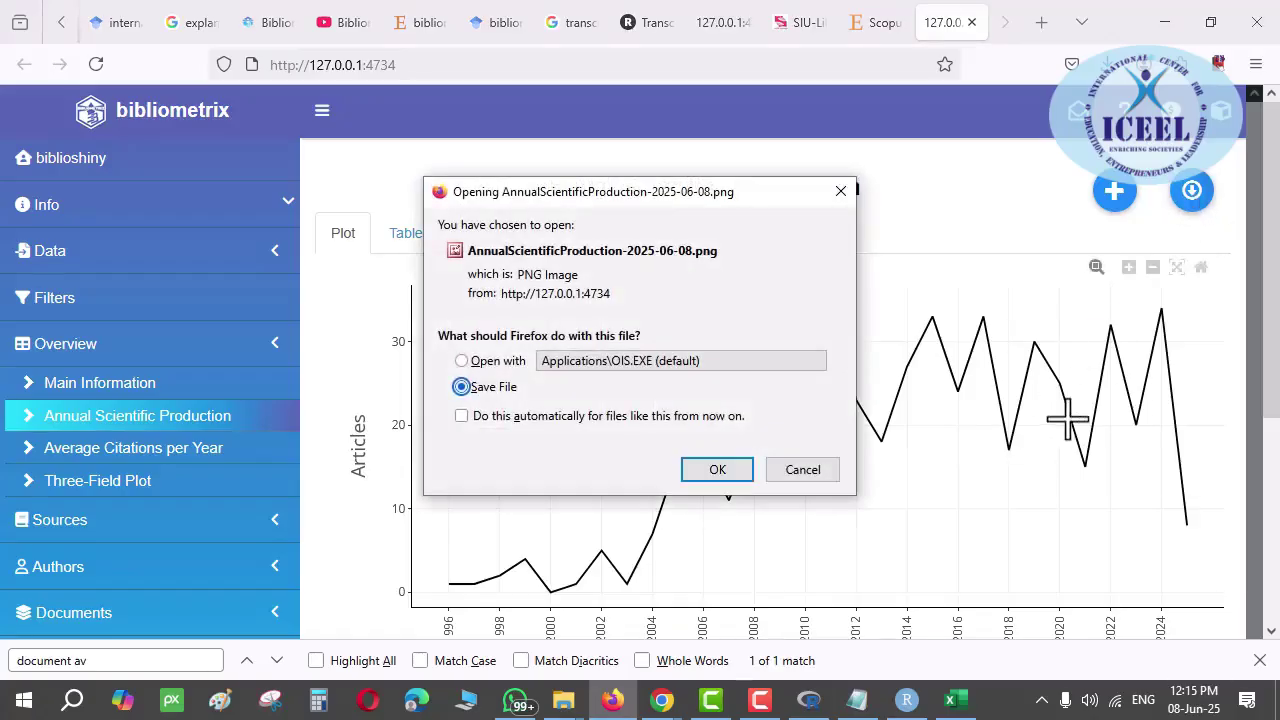
{"action": "left_click", "coordinate": [808, 474]}
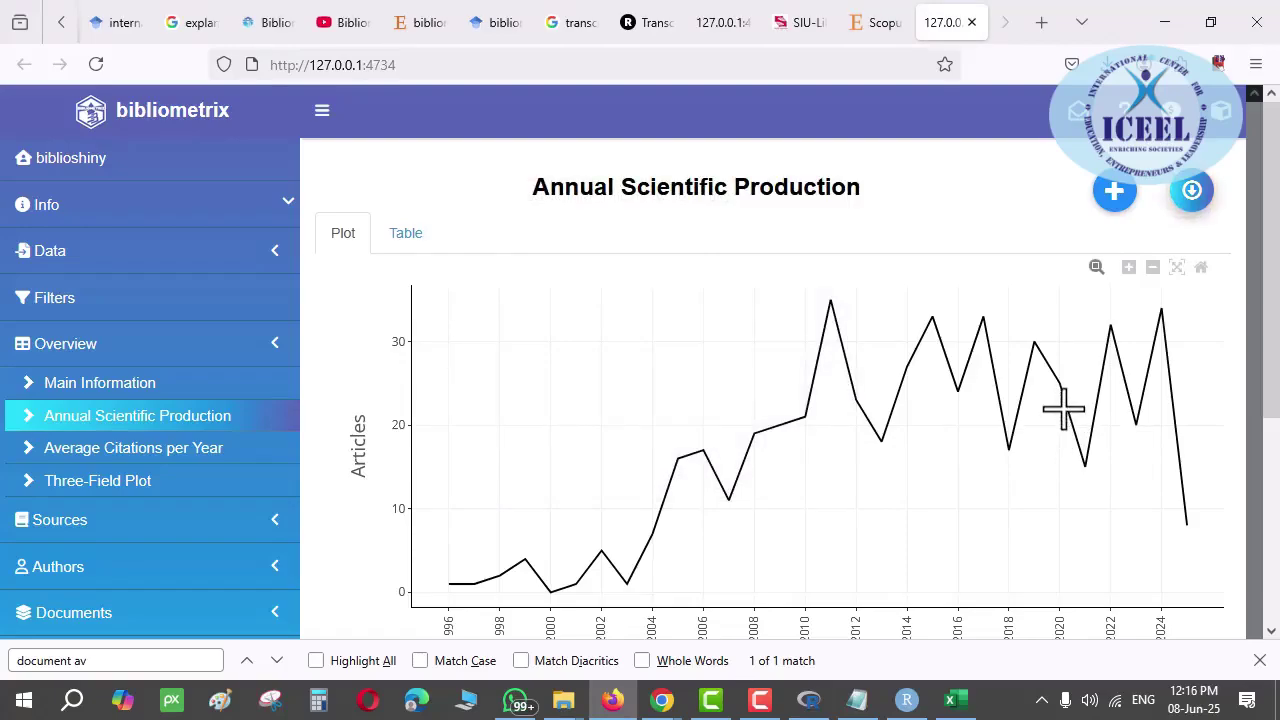
Examine the Average Citations Per Year results as a plot and as a table
{"action": "left_click", "coordinate": [127, 460]}
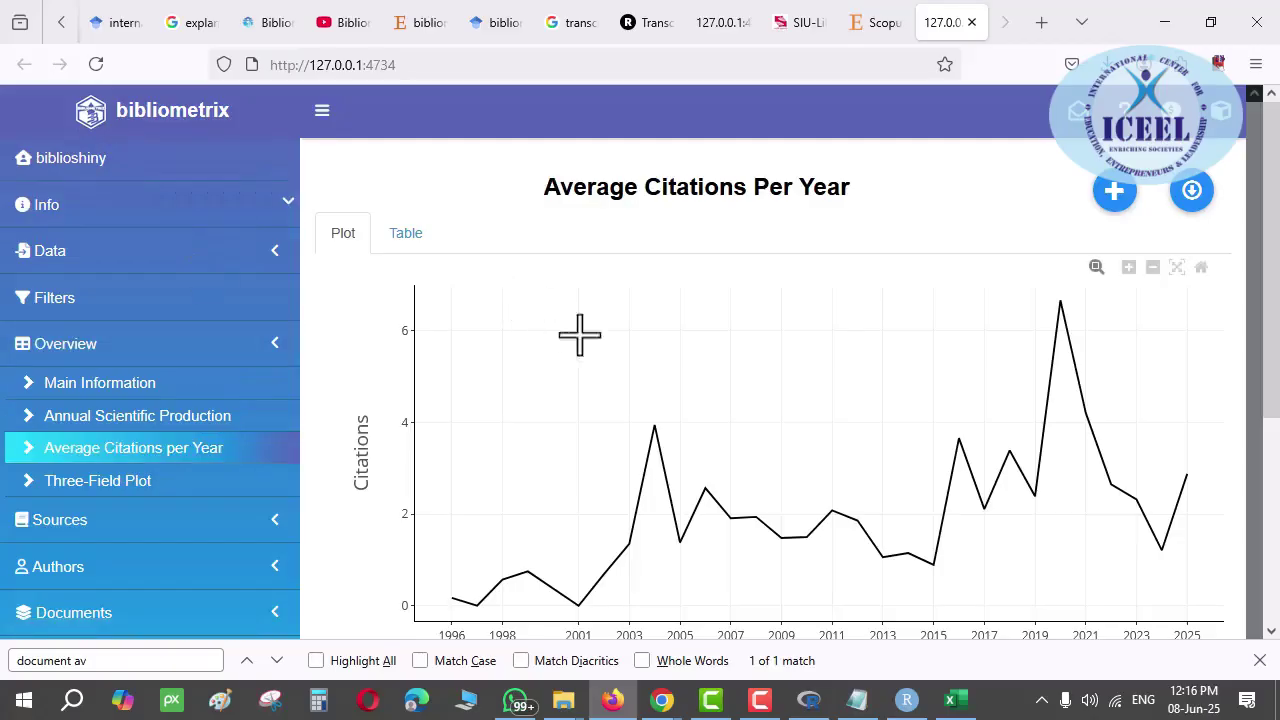
{"action": "mouse_move", "coordinate": [1165, 565]}
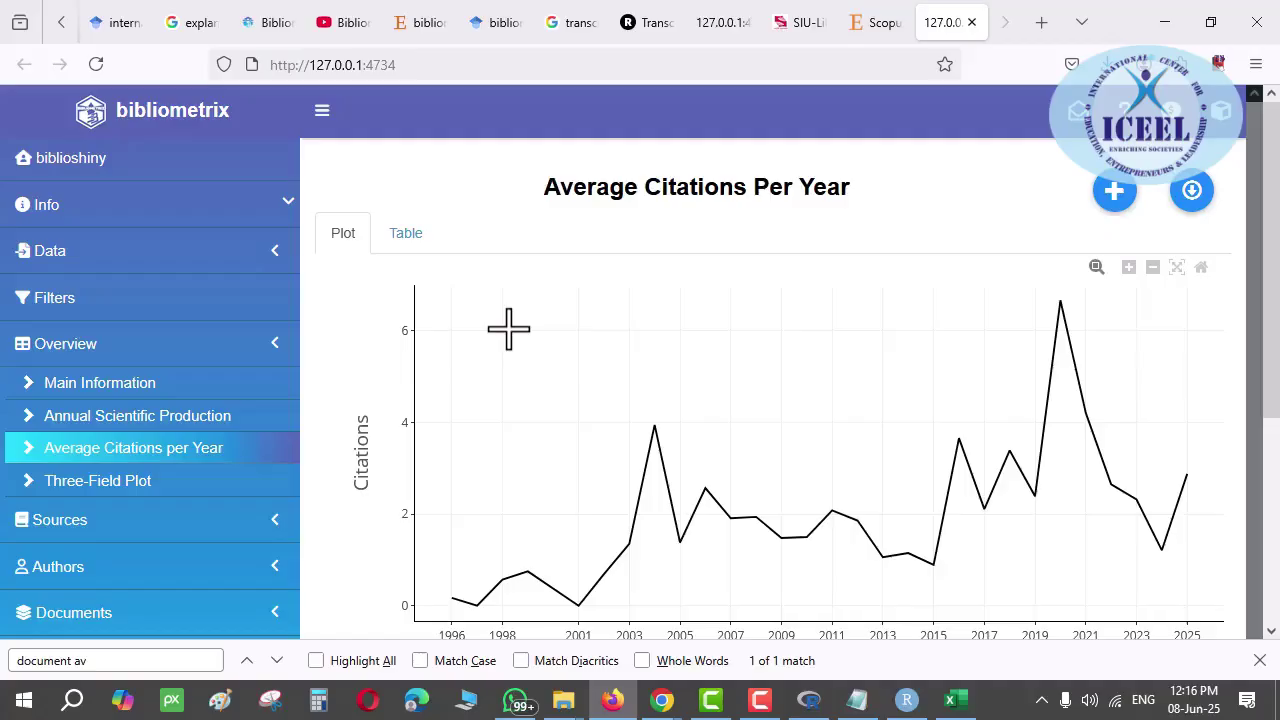
{"action": "left_click", "coordinate": [405, 245]}
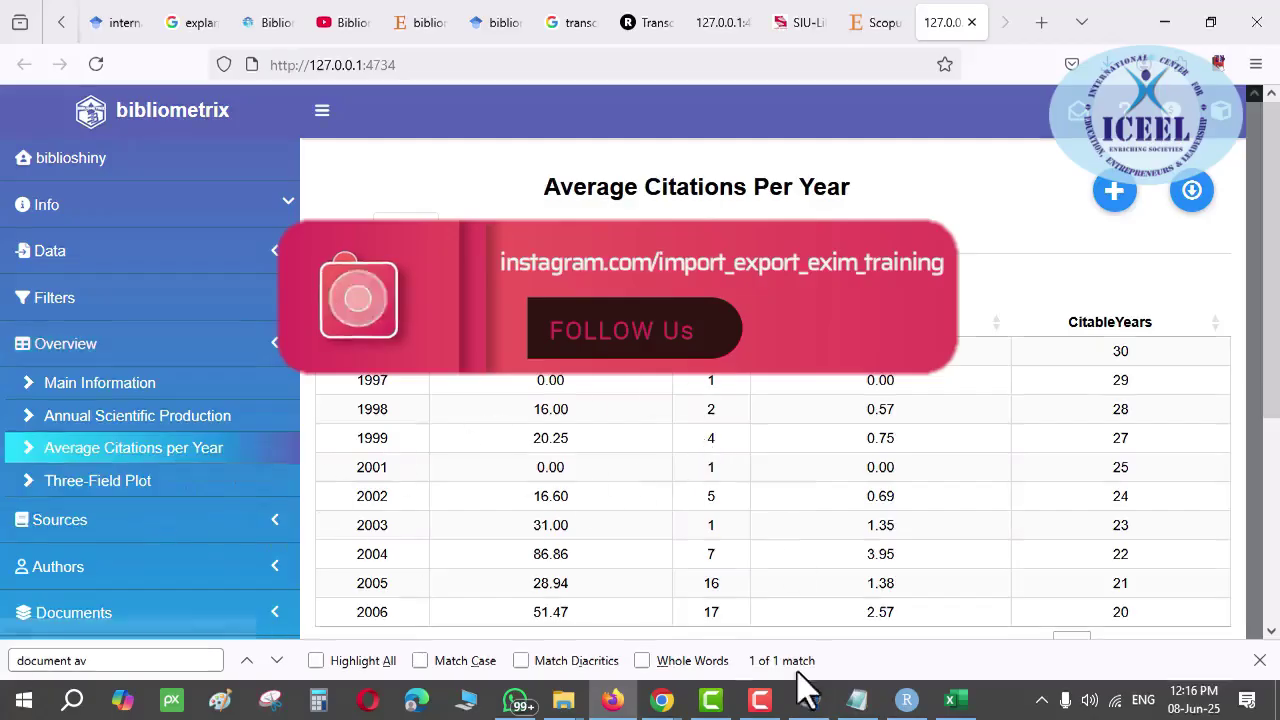
Check the Google Meet call in Chrome and return to biblioshiny in Firefox
{"action": "mouse_move", "coordinate": [658, 704]}
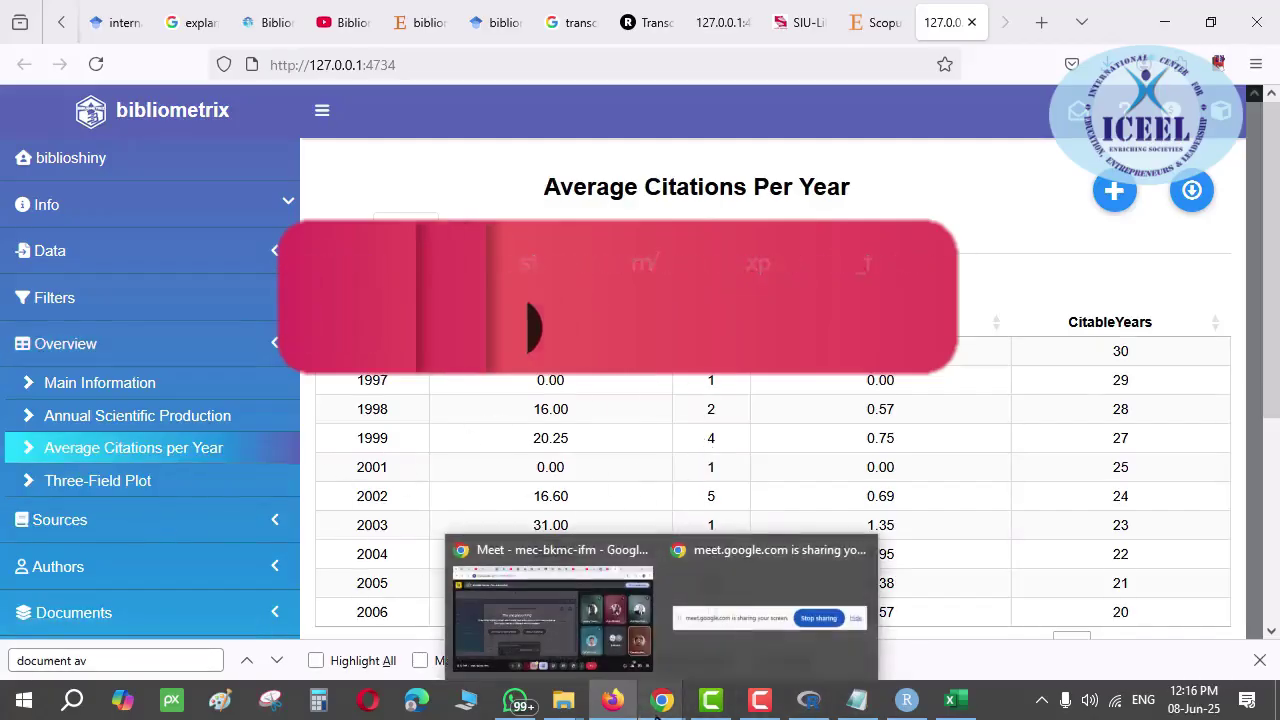
{"action": "left_click", "coordinate": [601, 644]}
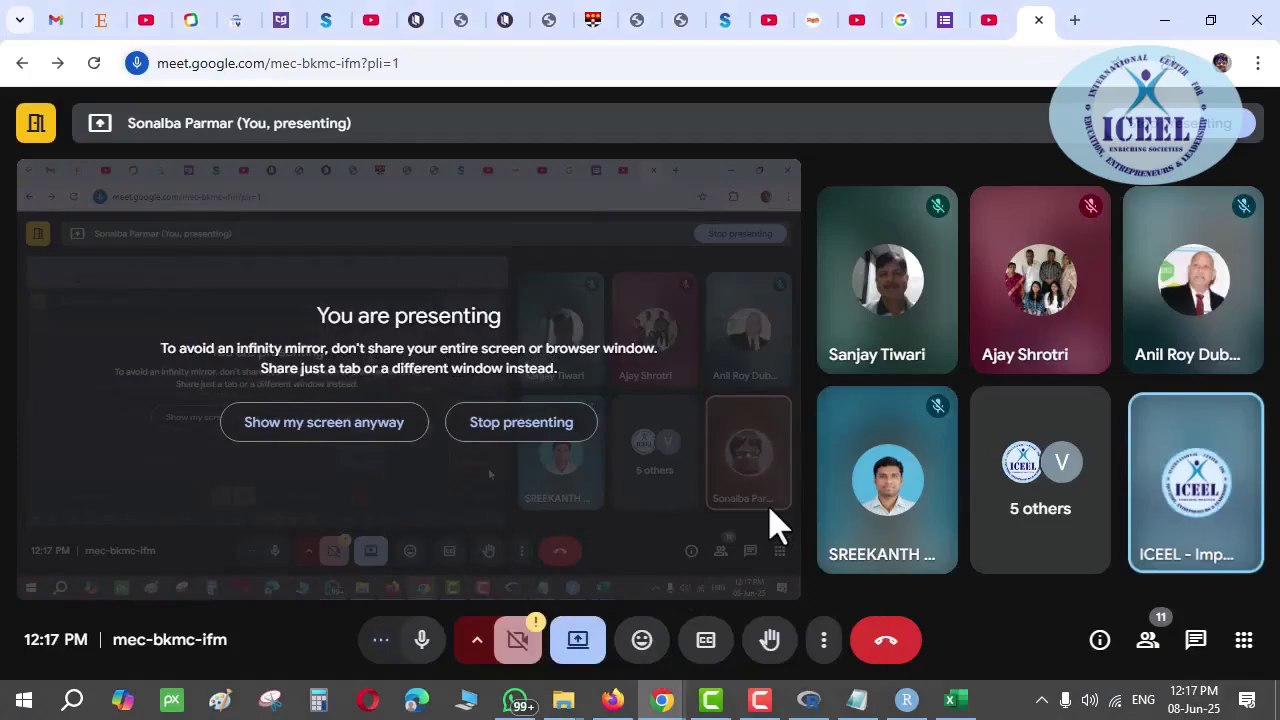
{"action": "left_click", "coordinate": [612, 700]}
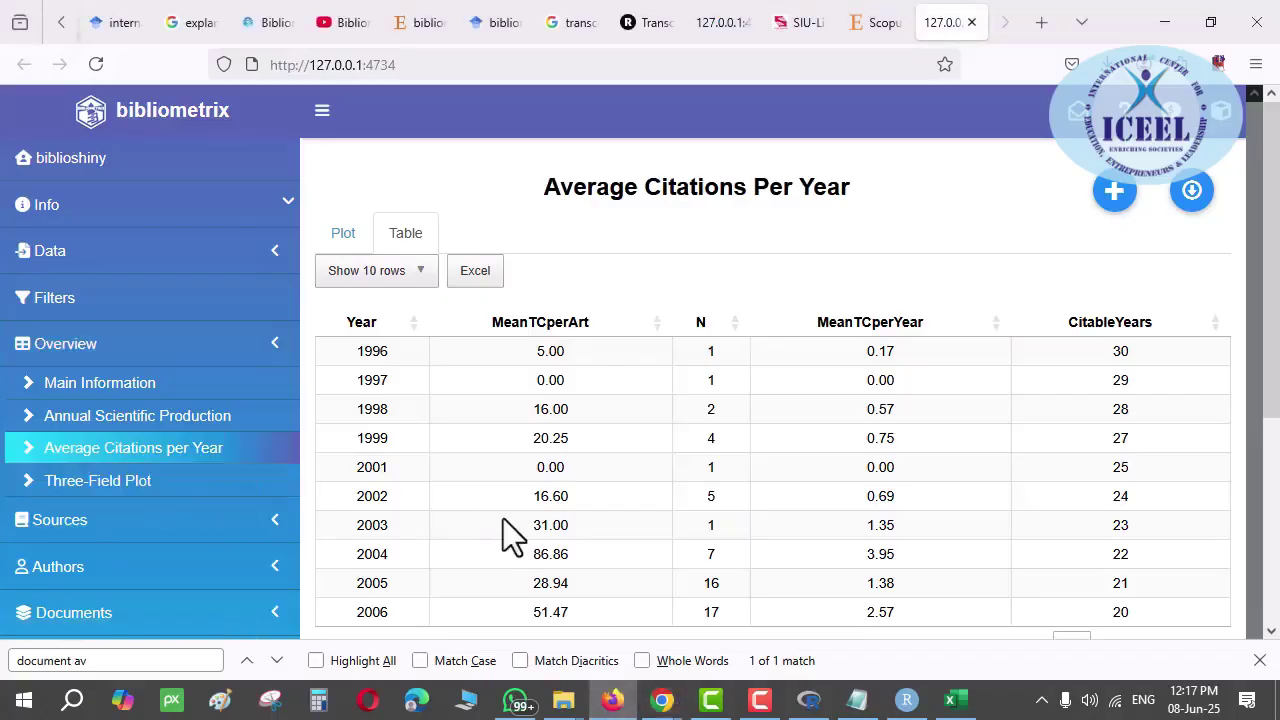
Request the Average Citations Per Year image download, cancel it, and generate the Three-Field Plot with its default fields
{"action": "left_click", "coordinate": [88, 482]}
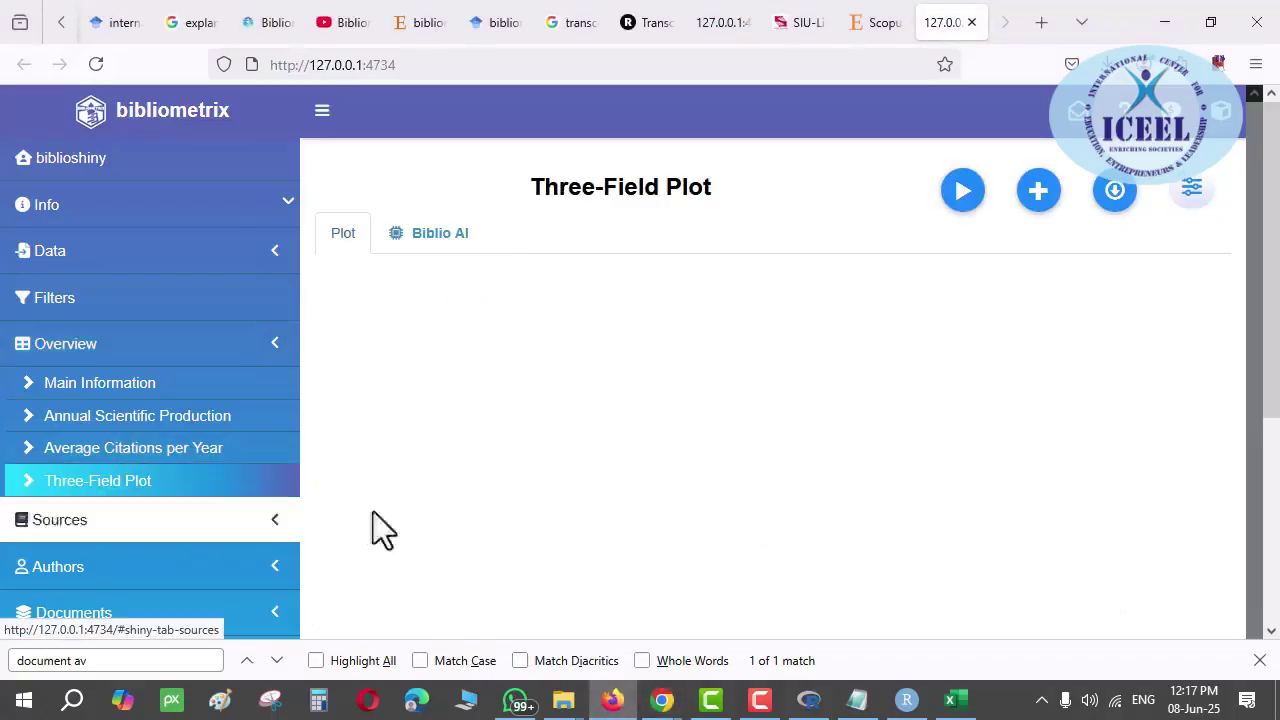
{"action": "left_click", "coordinate": [137, 450]}
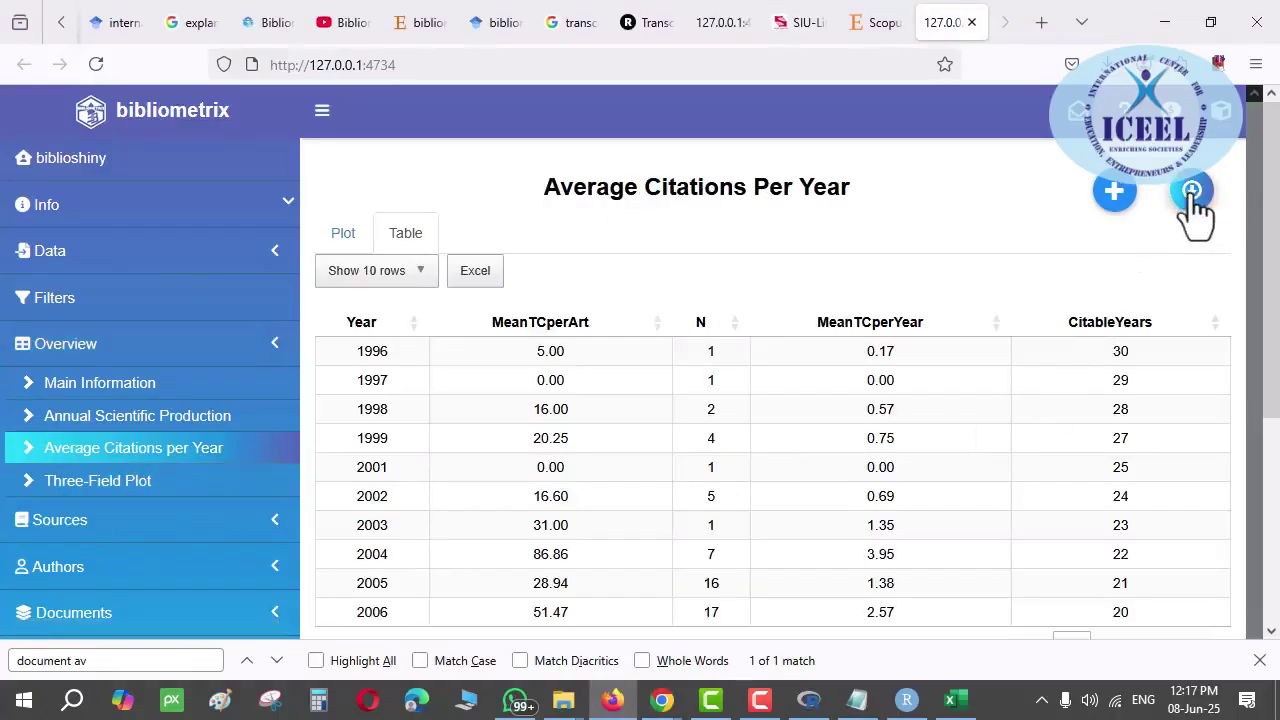
{"action": "left_click", "coordinate": [108, 490]}
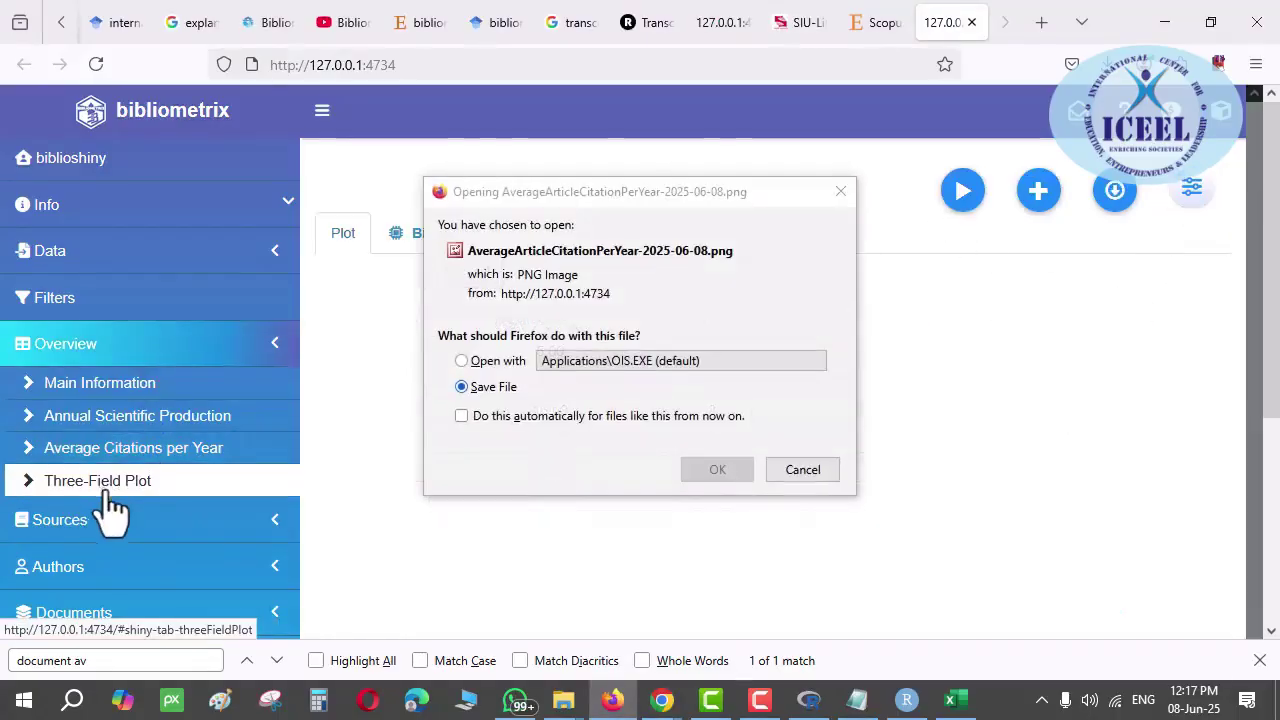
{"action": "left_click", "coordinate": [782, 472]}
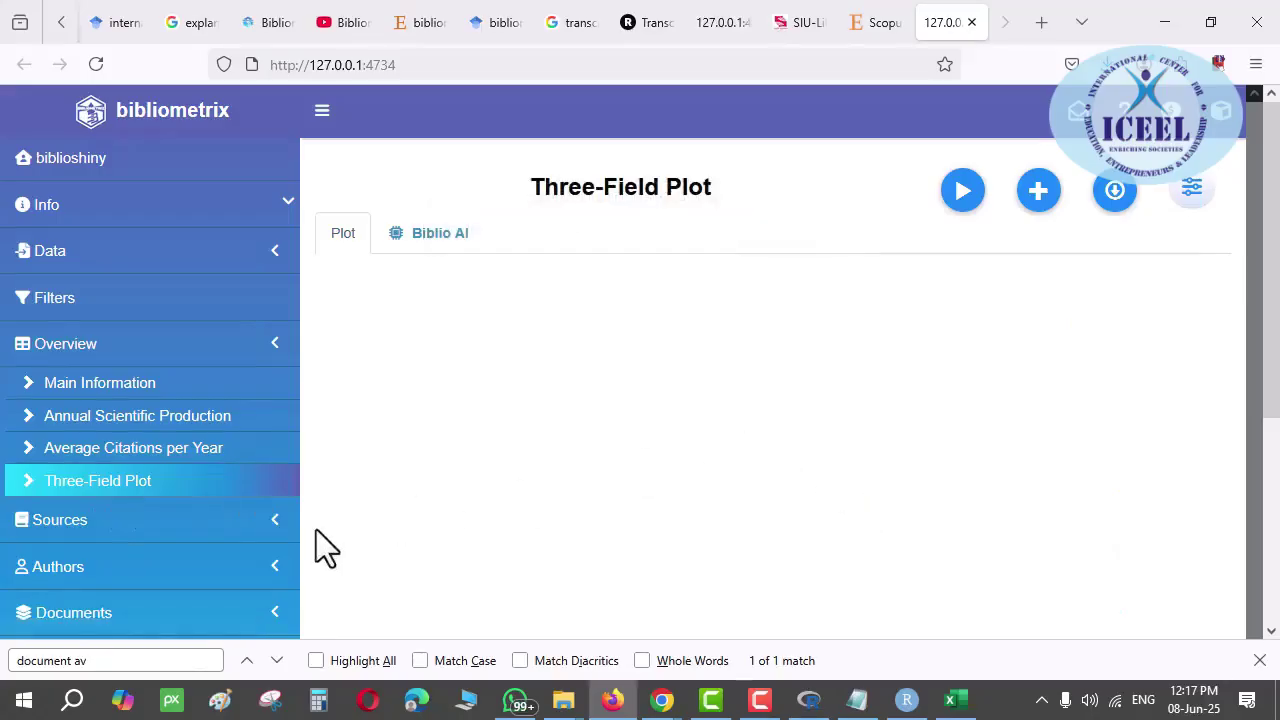
{"action": "left_click", "coordinate": [961, 192]}
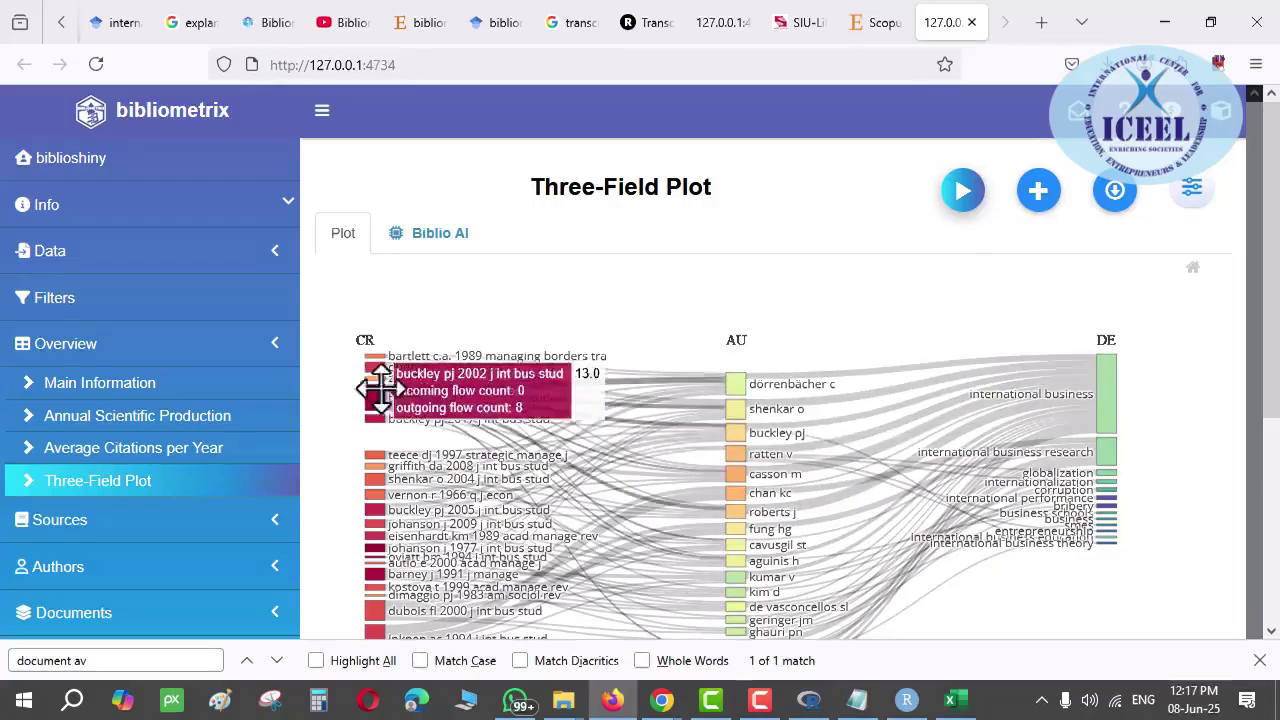
Set the Three-Field Plot's middle field to Countries, regenerate the plot and inspect its USA node
{"action": "left_click", "coordinate": [1193, 199]}
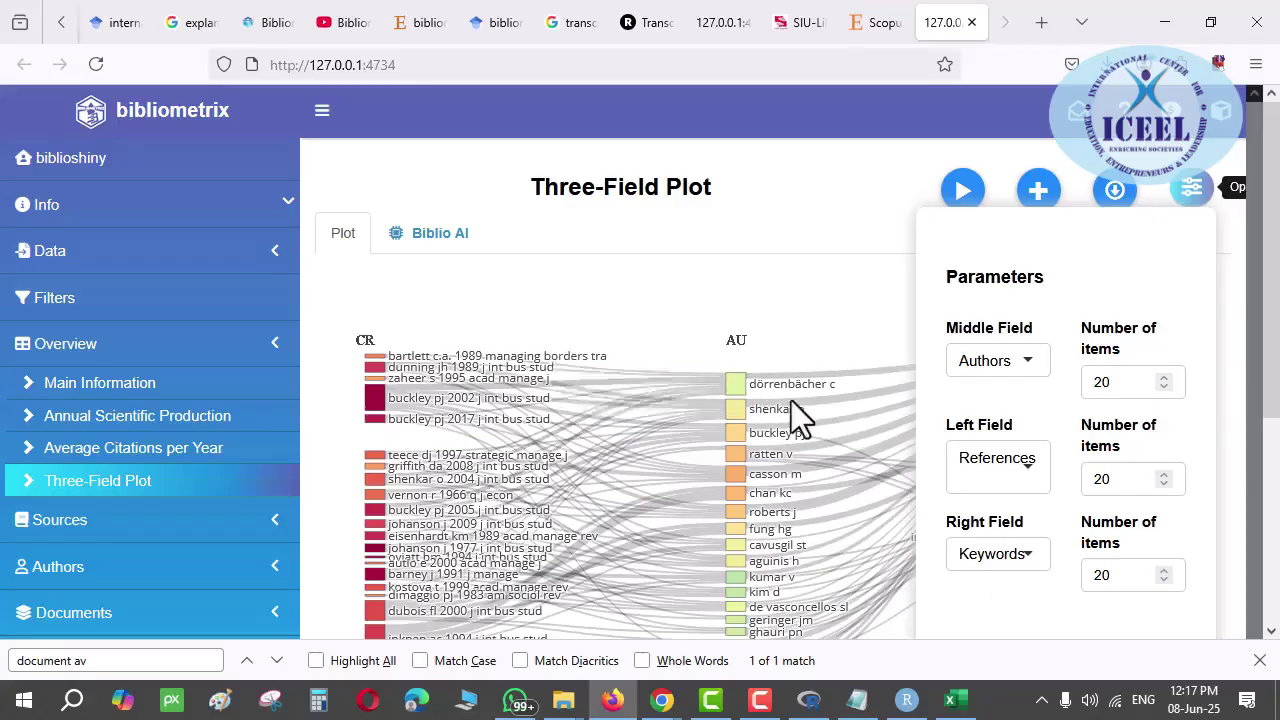
{"action": "left_click", "coordinate": [1008, 368]}
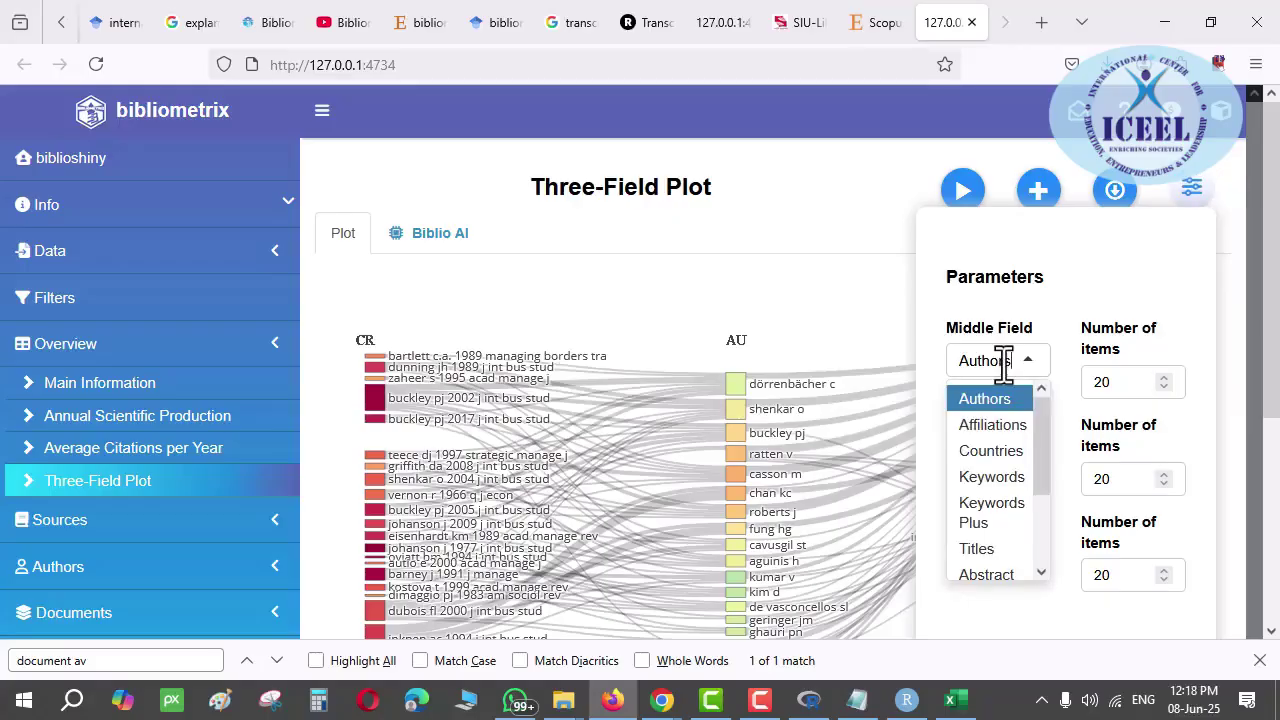
{"action": "left_click", "coordinate": [1003, 455]}
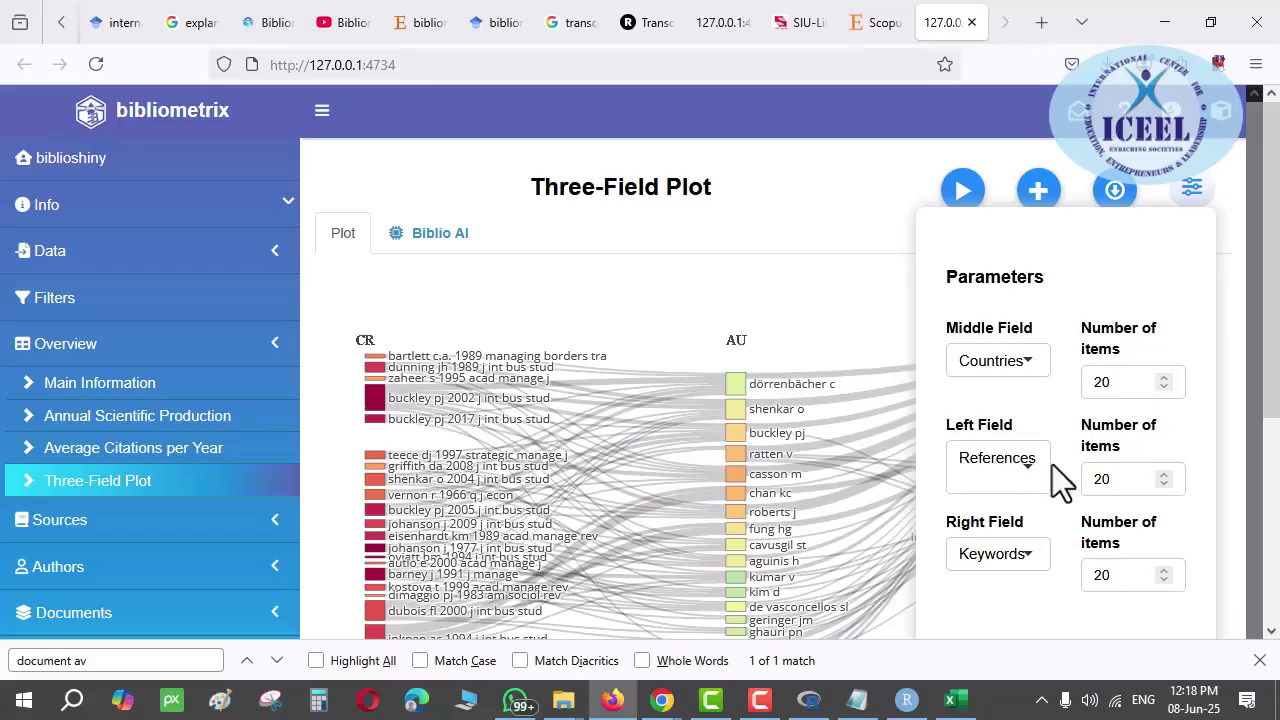
{"action": "left_click", "coordinate": [962, 190]}
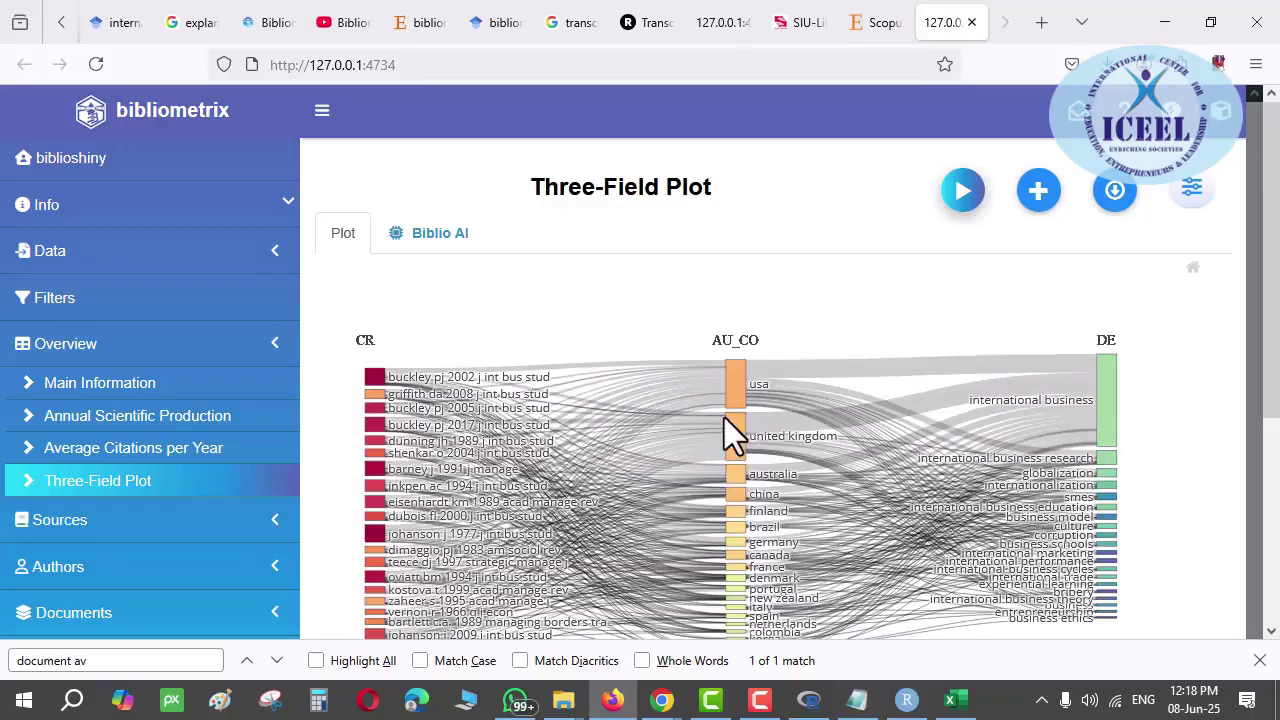
{"action": "mouse_move", "coordinate": [741, 372]}
Set the Three-Field Plot's left field to Authors and regenerate the plot
{"action": "left_click", "coordinate": [1190, 192]}
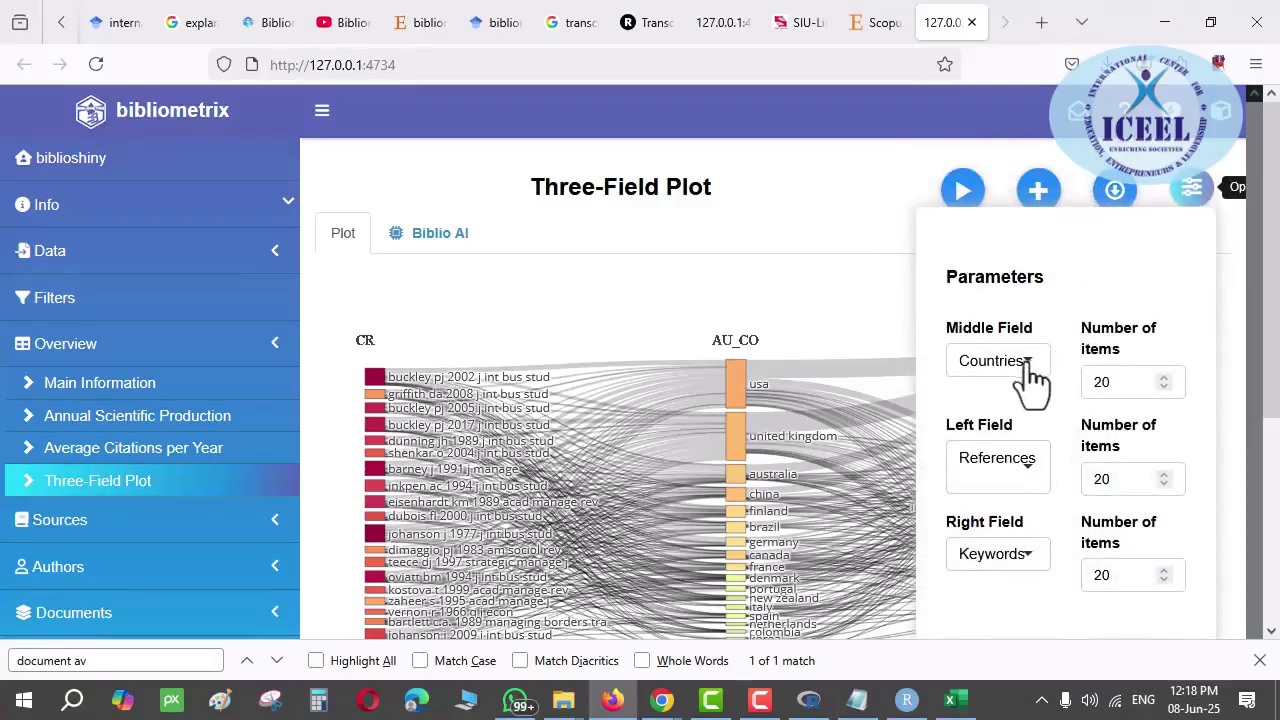
{"action": "left_click", "coordinate": [1026, 470]}
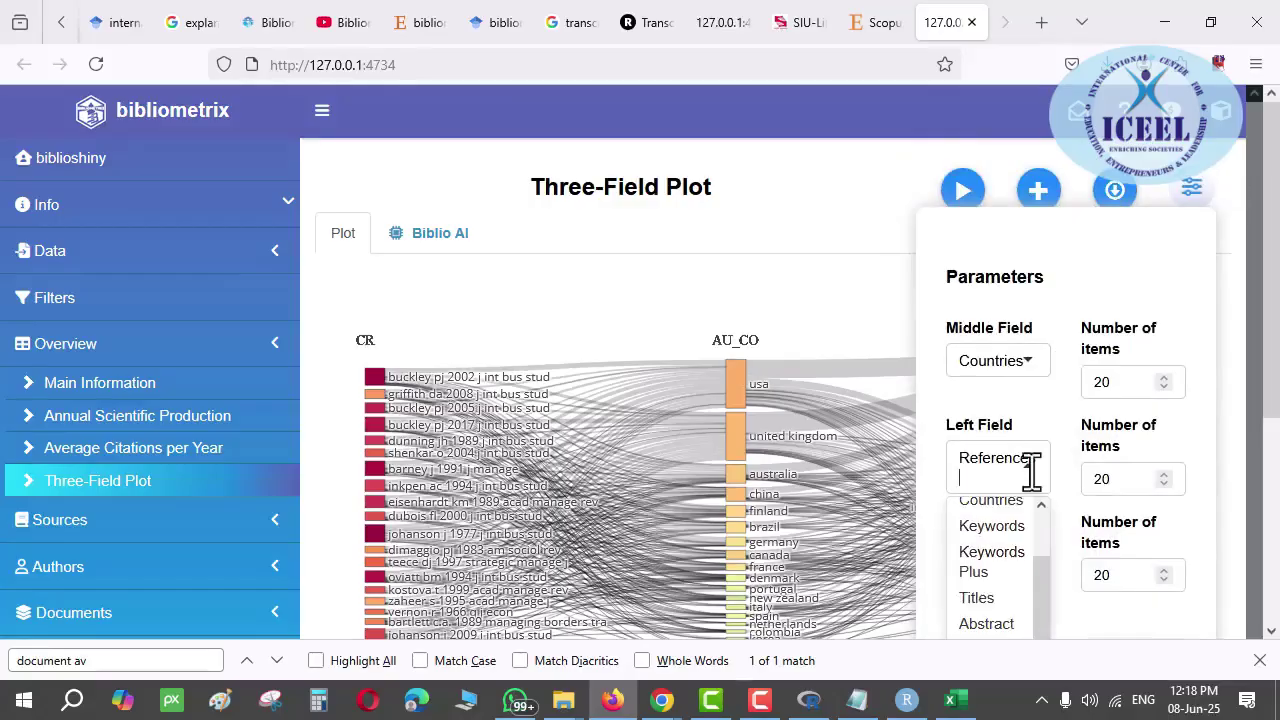
{"action": "scroll", "coordinate": [1020, 530], "scroll_direction": "up", "scroll_amount": 2}
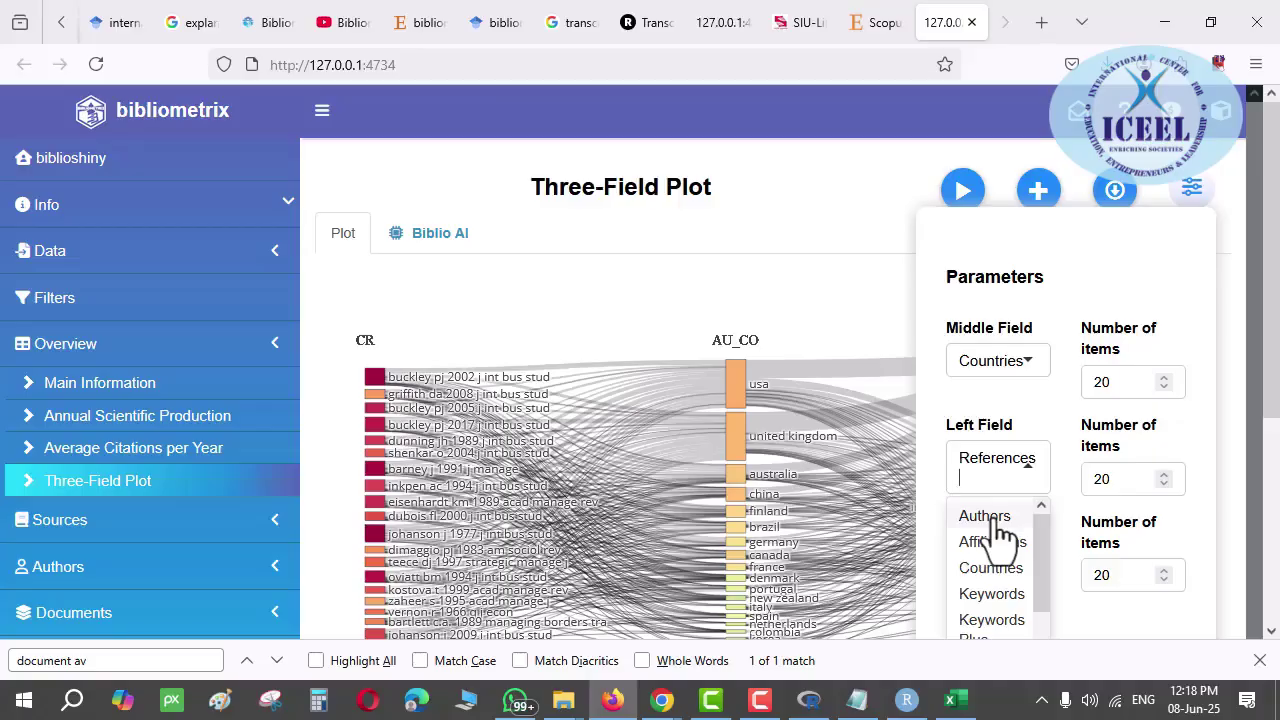
{"action": "left_click", "coordinate": [995, 518]}
{"action": "left_click", "coordinate": [963, 195]}
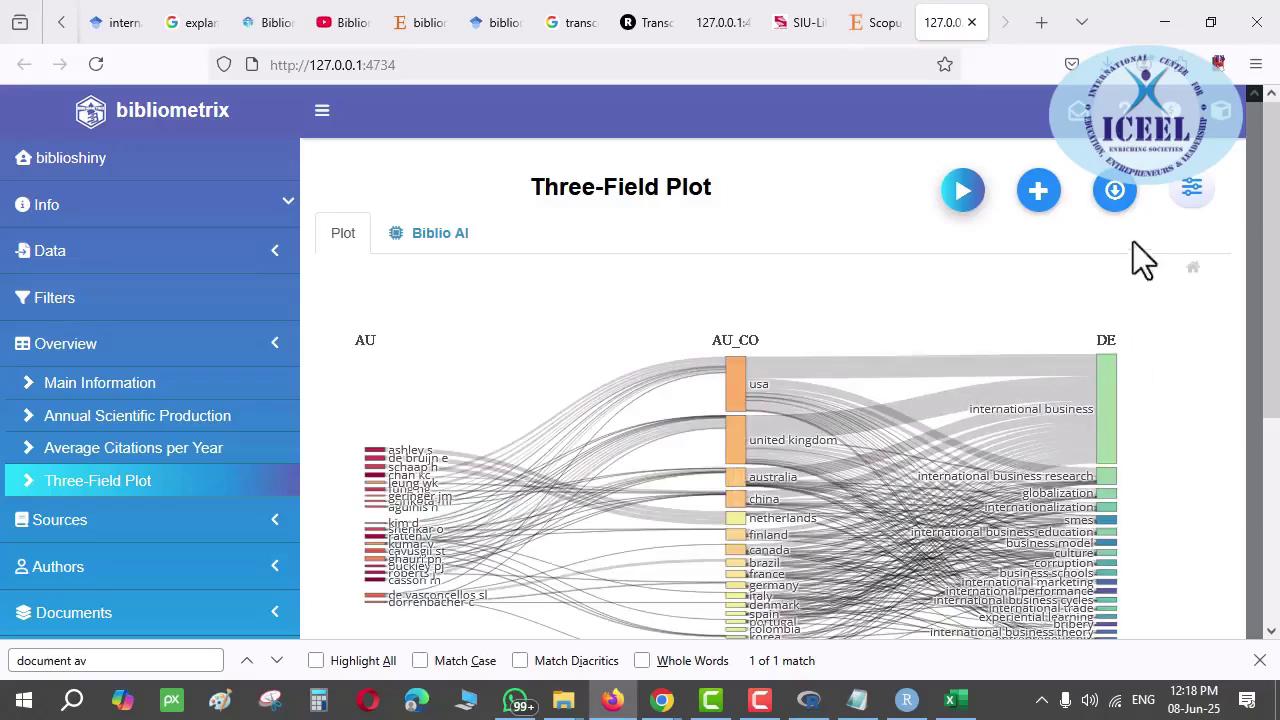
Review the plot's field parameters and inspect the flows of the USA, international business and globalization nodes
{"action": "left_click", "coordinate": [1192, 192]}
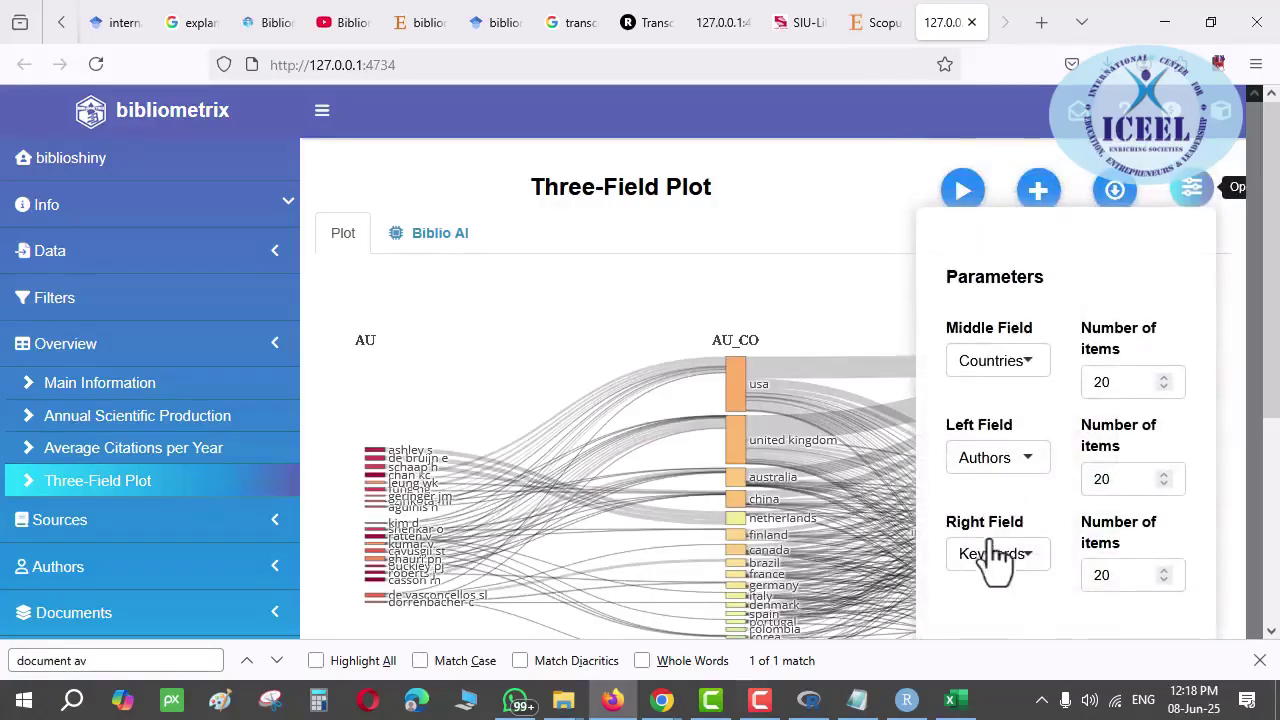
{"action": "left_click", "coordinate": [779, 247]}
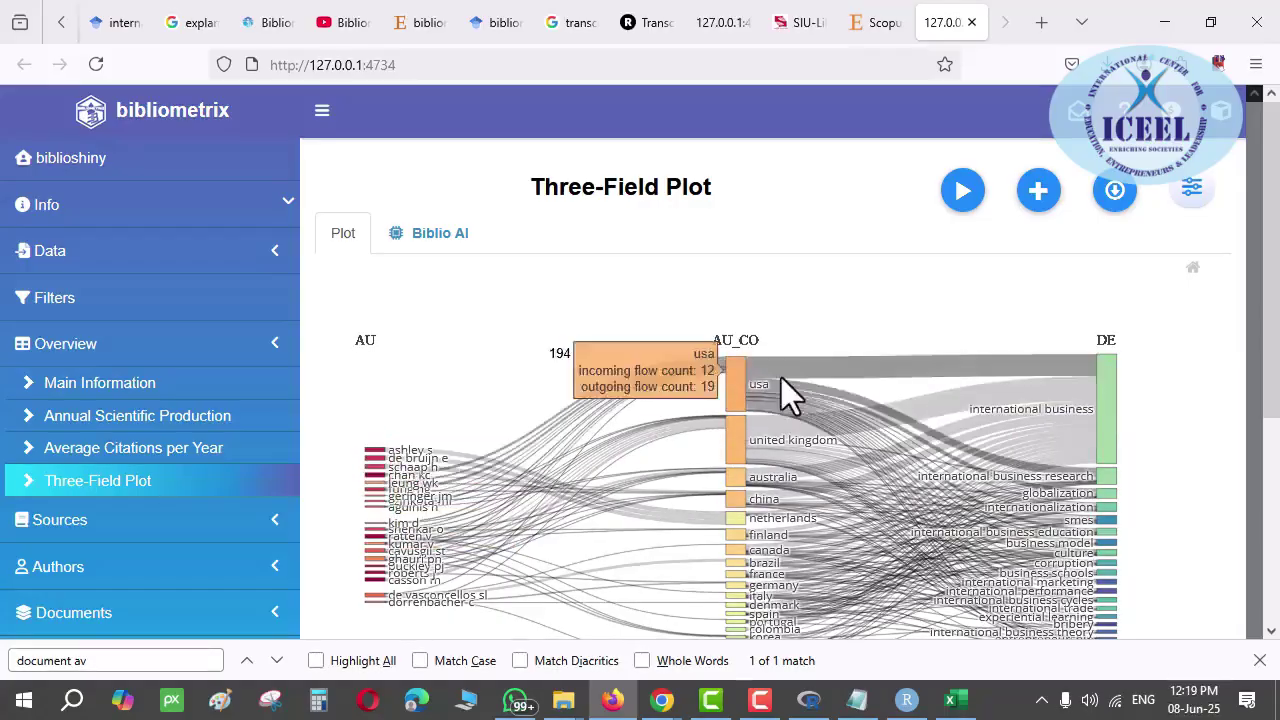
{"action": "mouse_move", "coordinate": [1108, 416]}
{"action": "left_mouse_down"}
{"action": "mouse_move", "coordinate": [1106, 357]}
{"action": "mouse_move", "coordinate": [983, 309]}
{"action": "mouse_move", "coordinate": [1020, 316]}
{"action": "mouse_move", "coordinate": [1086, 397]}
{"action": "mouse_move", "coordinate": [1098, 420]}
{"action": "mouse_move", "coordinate": [1086, 423]}
{"action": "left_mouse_up"}
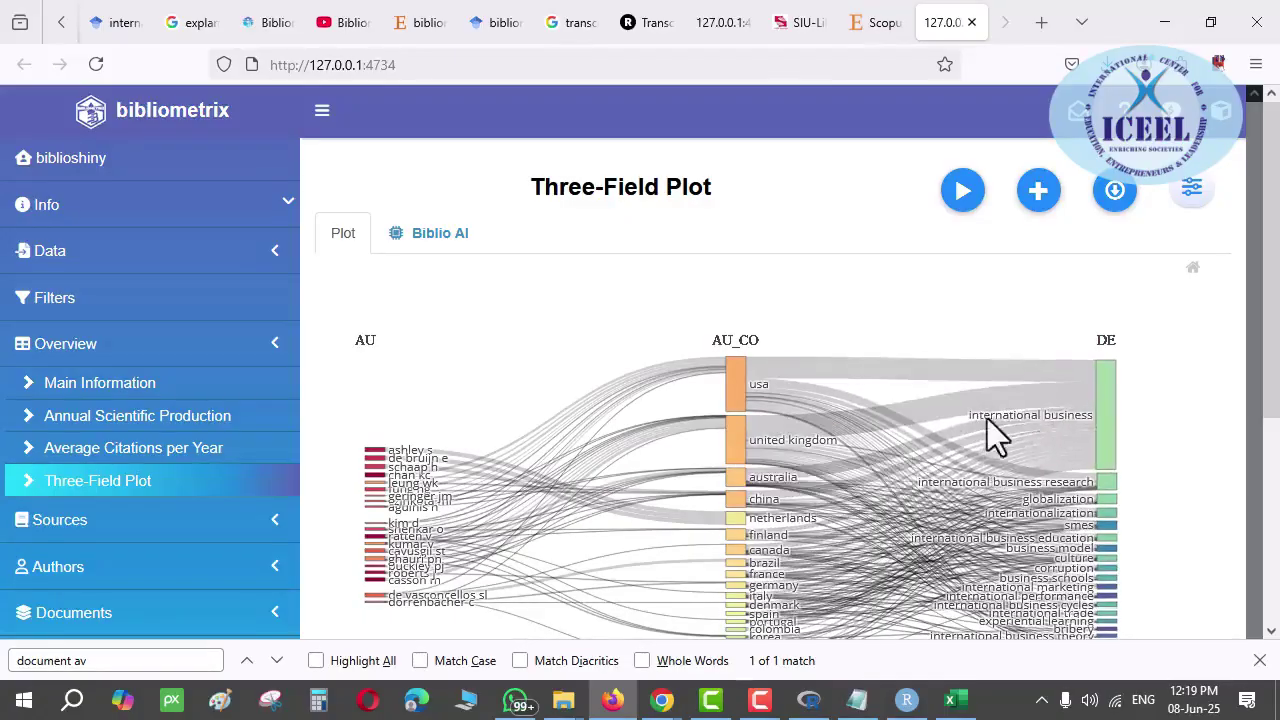
{"action": "mouse_move", "coordinate": [1062, 420]}
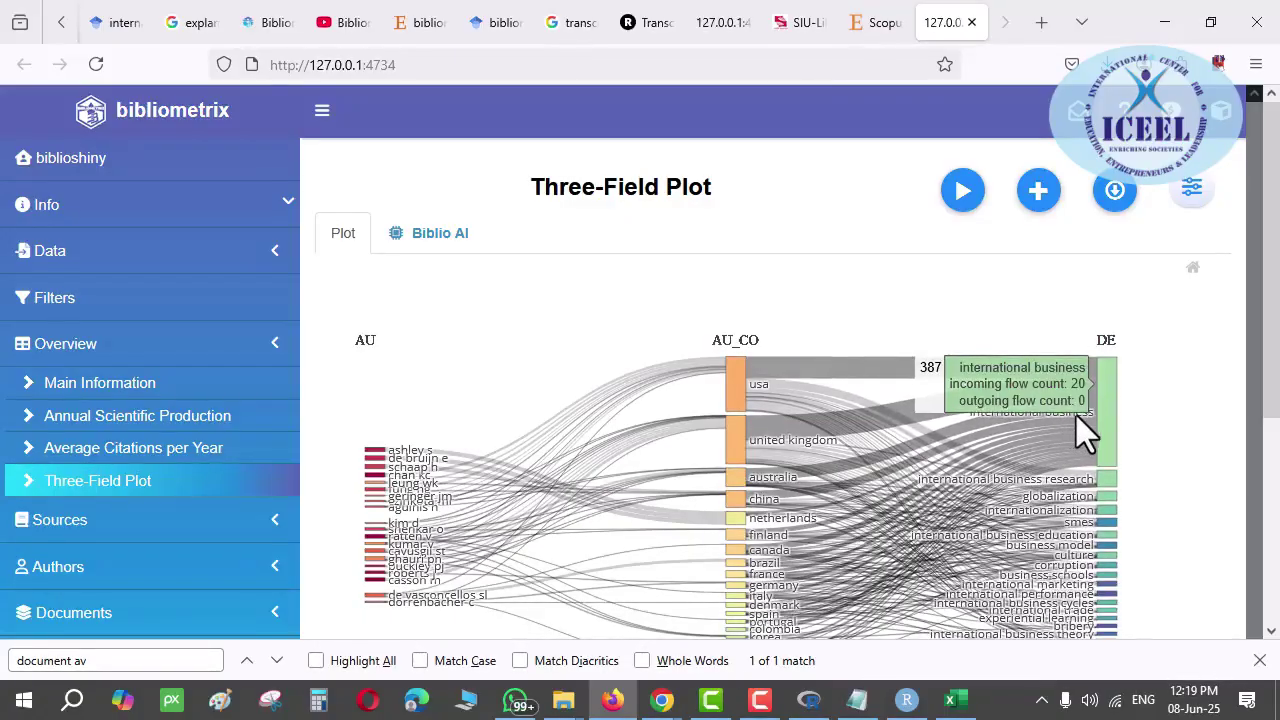
{"action": "mouse_move", "coordinate": [1085, 498]}
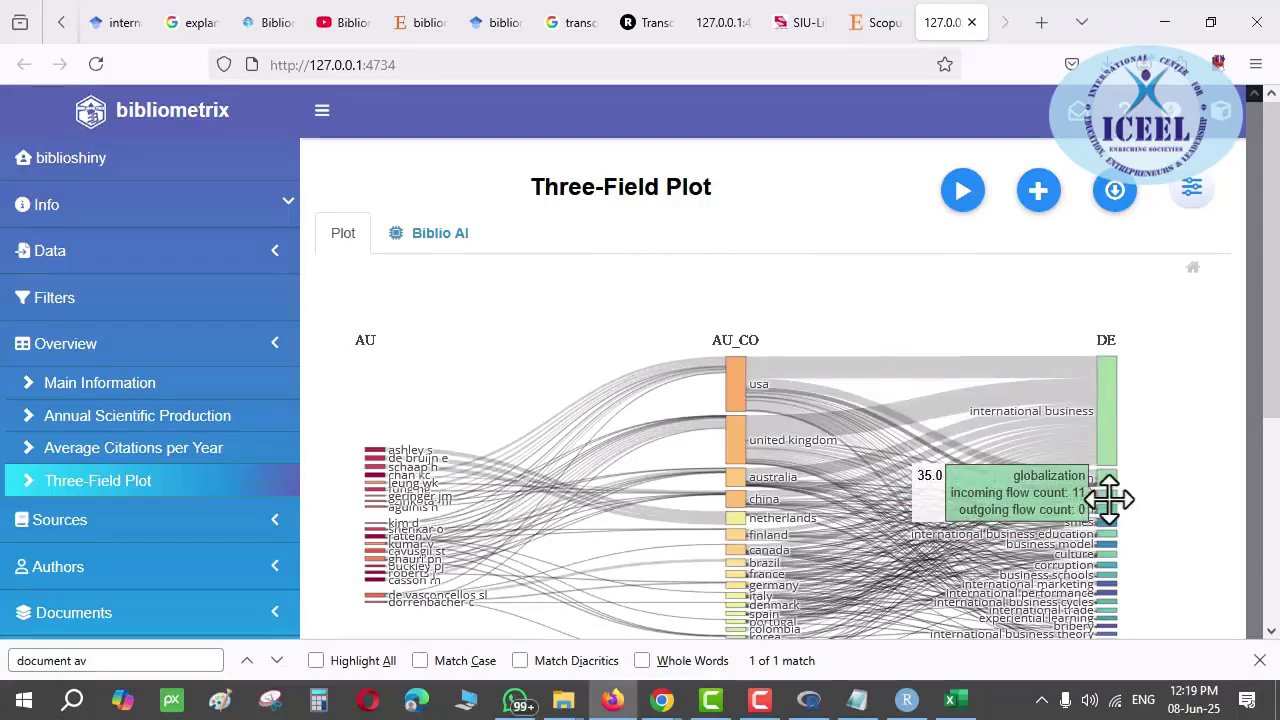
{"action": "mouse_move", "coordinate": [1076, 589]}
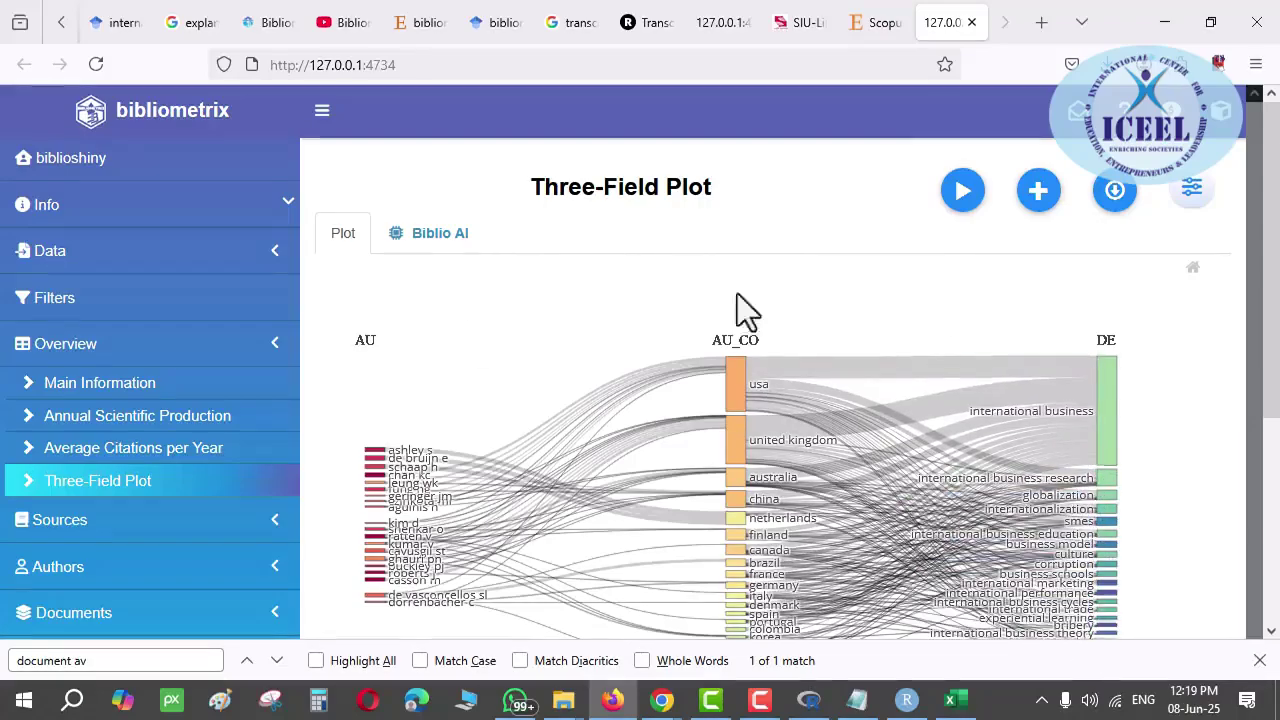
Limit the Countries middle field to 5 items, keep 20 for the Authors left field, and regenerate the plot
{"action": "left_click", "coordinate": [1192, 189]}
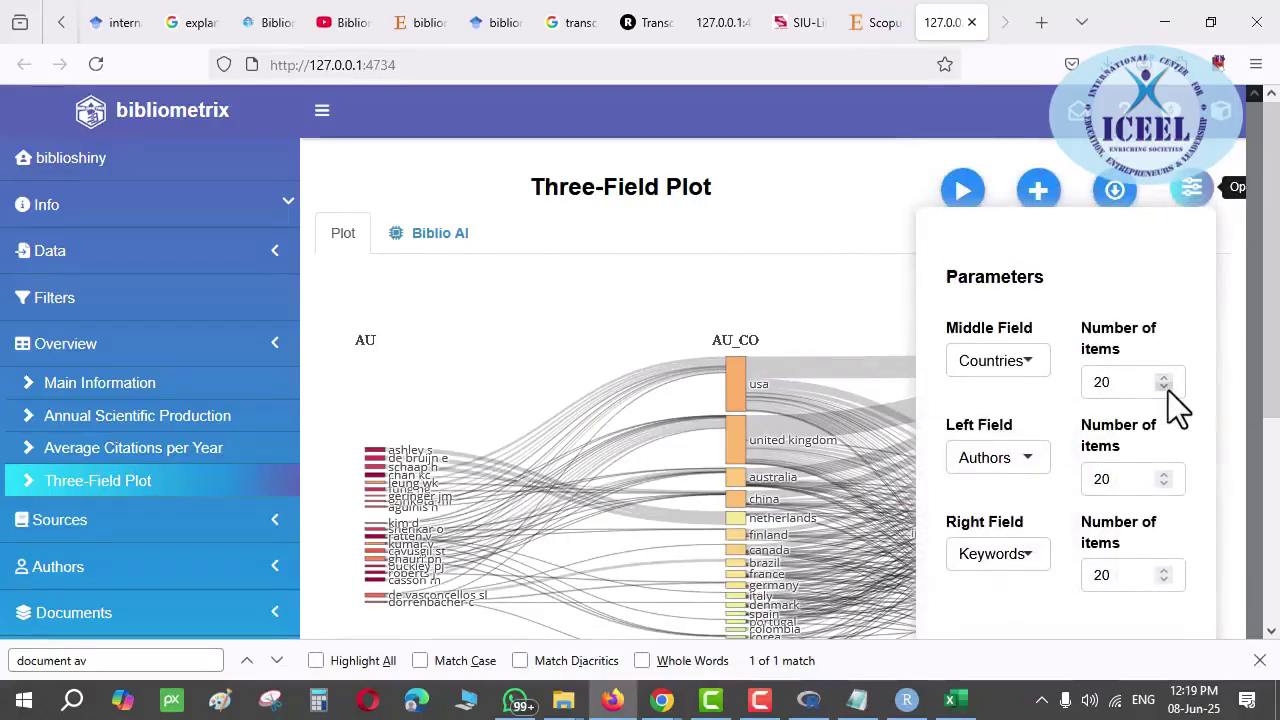
{"action": "left_click", "coordinate": [1167, 391]}
{"action": "left_click", "coordinate": [1167, 391]}
{"action": "left_click", "coordinate": [1167, 391]}
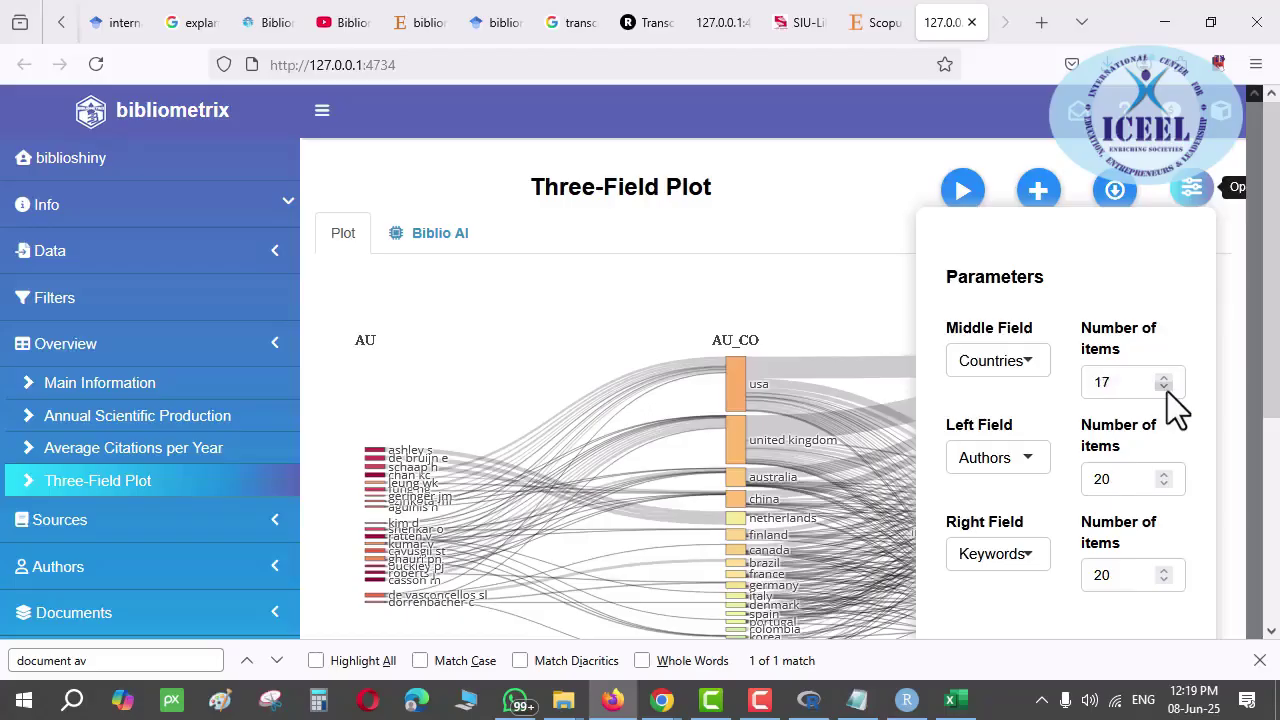
{"action": "left_click", "coordinate": [1167, 391]}
{"action": "left_click", "coordinate": [1167, 391]}
{"action": "left_click", "coordinate": [1167, 391]}
{"action": "left_click", "coordinate": [1167, 391]}
{"action": "left_click", "coordinate": [1167, 391]}
{"action": "left_click", "coordinate": [1167, 391]}
{"action": "left_click_drag", "start_coordinate": [1120, 381], "coordinate": [1069, 380]}
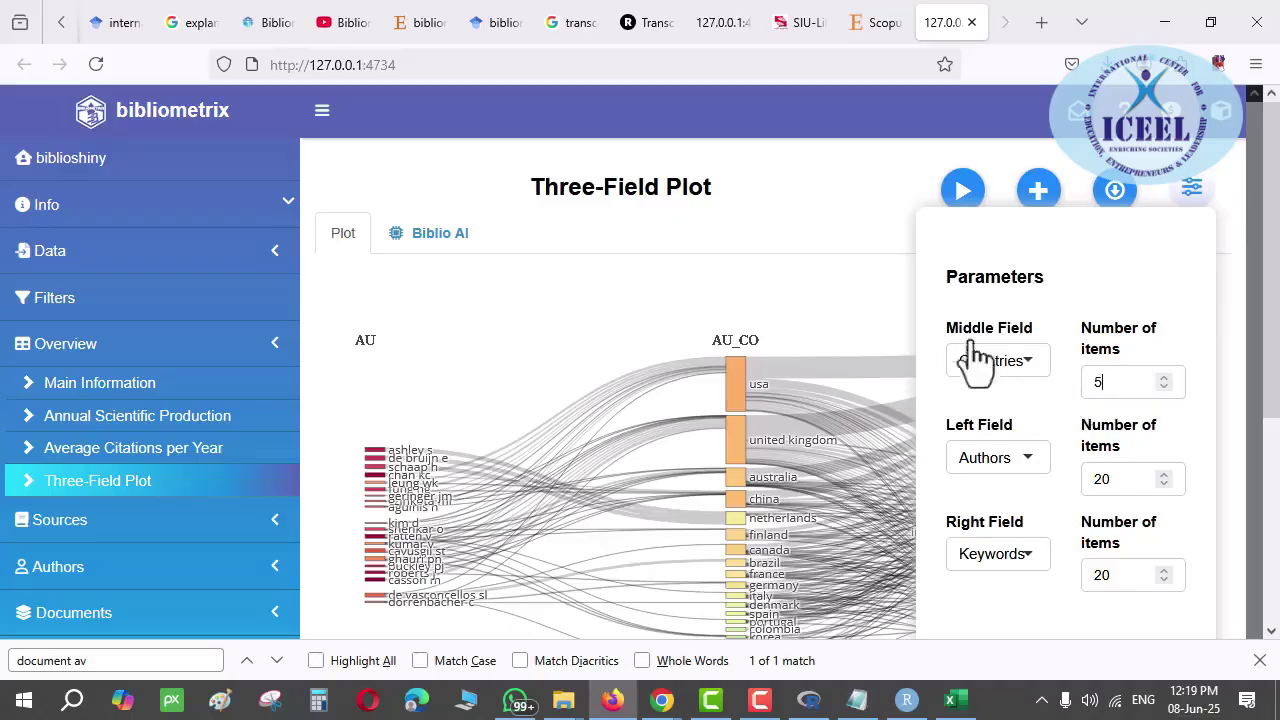
{"action": "left_click", "coordinate": [1114, 478]}
{"action": "type", "text": "20"}
{"action": "left_click", "coordinate": [966, 198]}
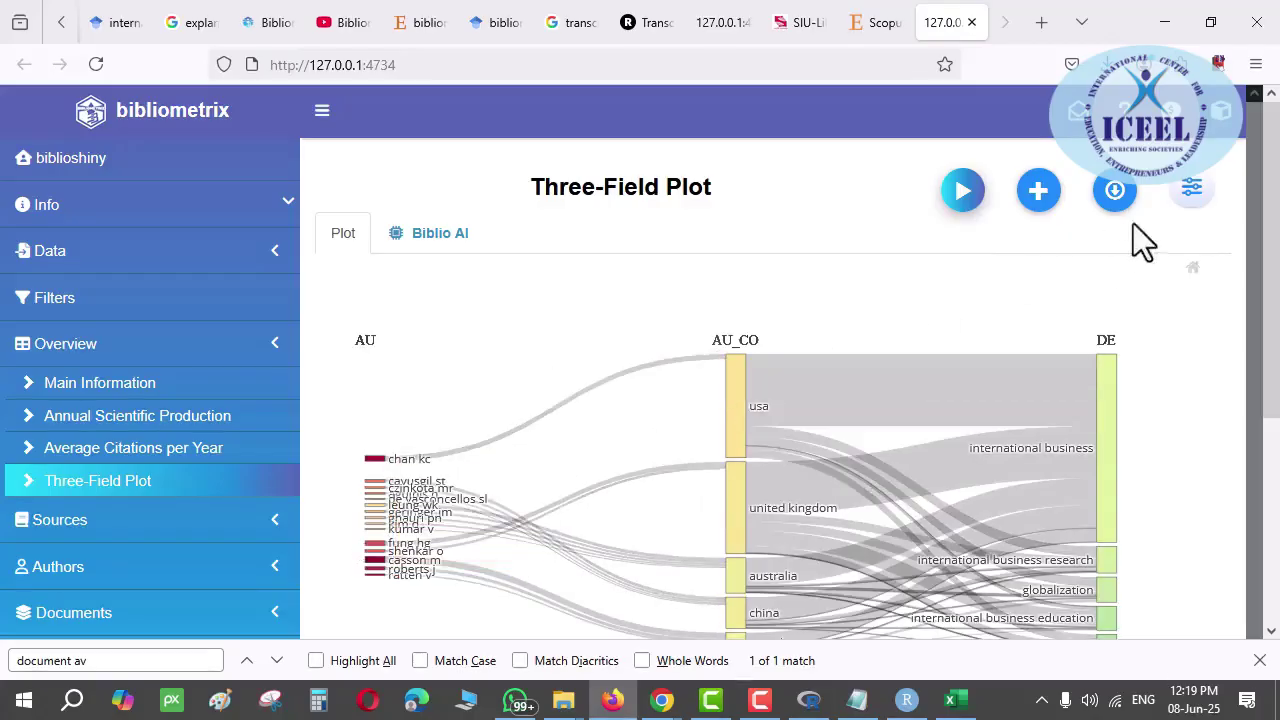
Limit the Authors left field and the Keywords right field to 5 items each and regenerate the Three-Field Plot
{"action": "left_click", "coordinate": [1192, 192]}
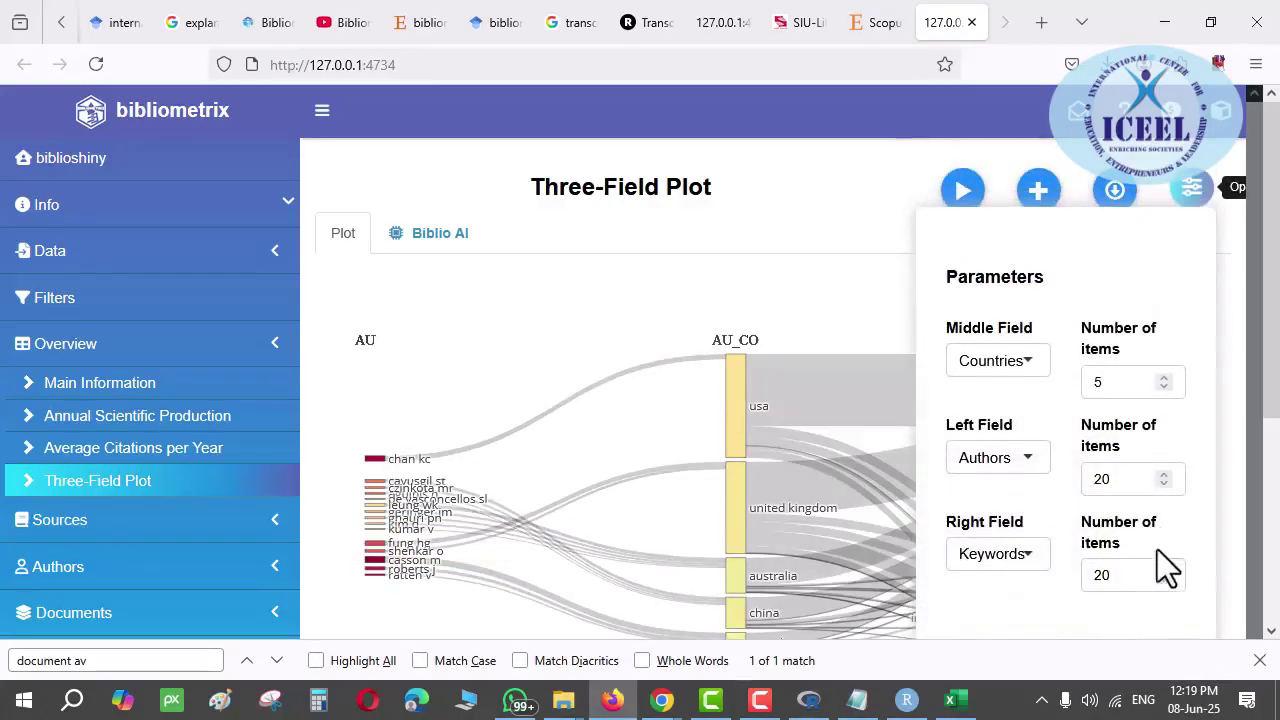
{"action": "left_click_drag", "start_coordinate": [1123, 490], "coordinate": [1000, 487]}
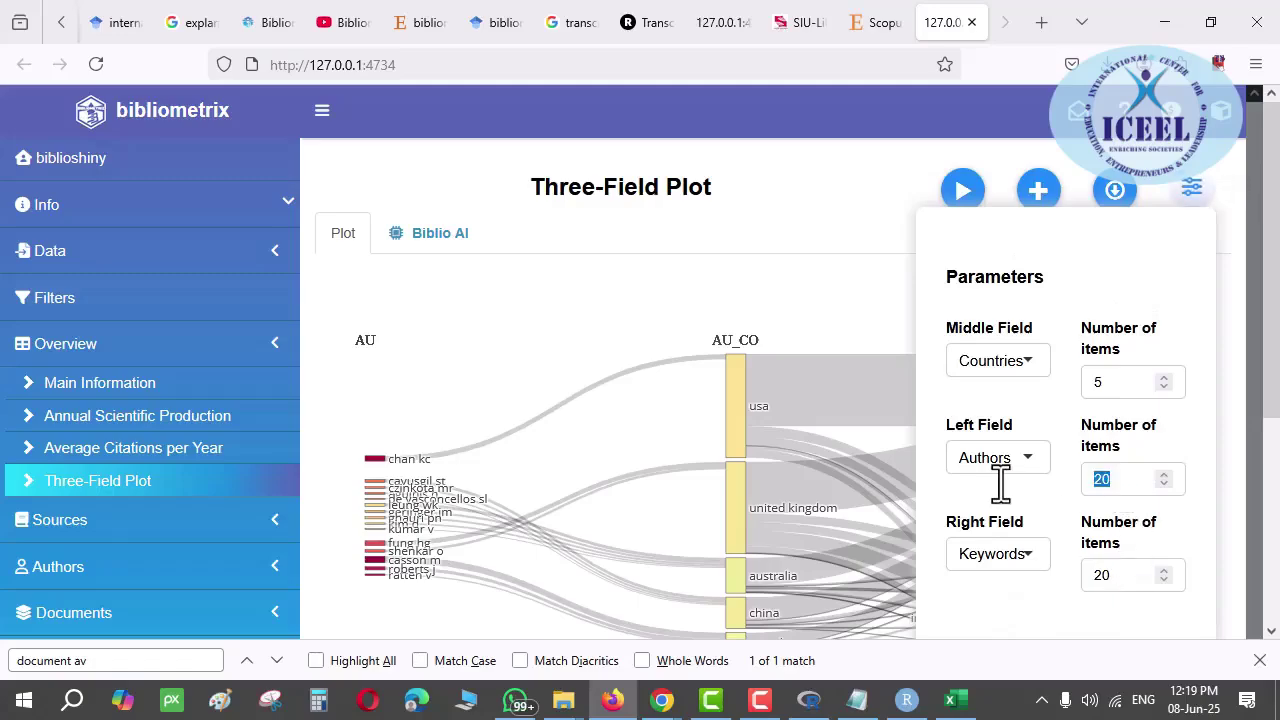
{"action": "type", "text": "5"}
{"action": "left_click_drag", "start_coordinate": [1123, 575], "coordinate": [1014, 569]}
{"action": "type", "text": "5"}
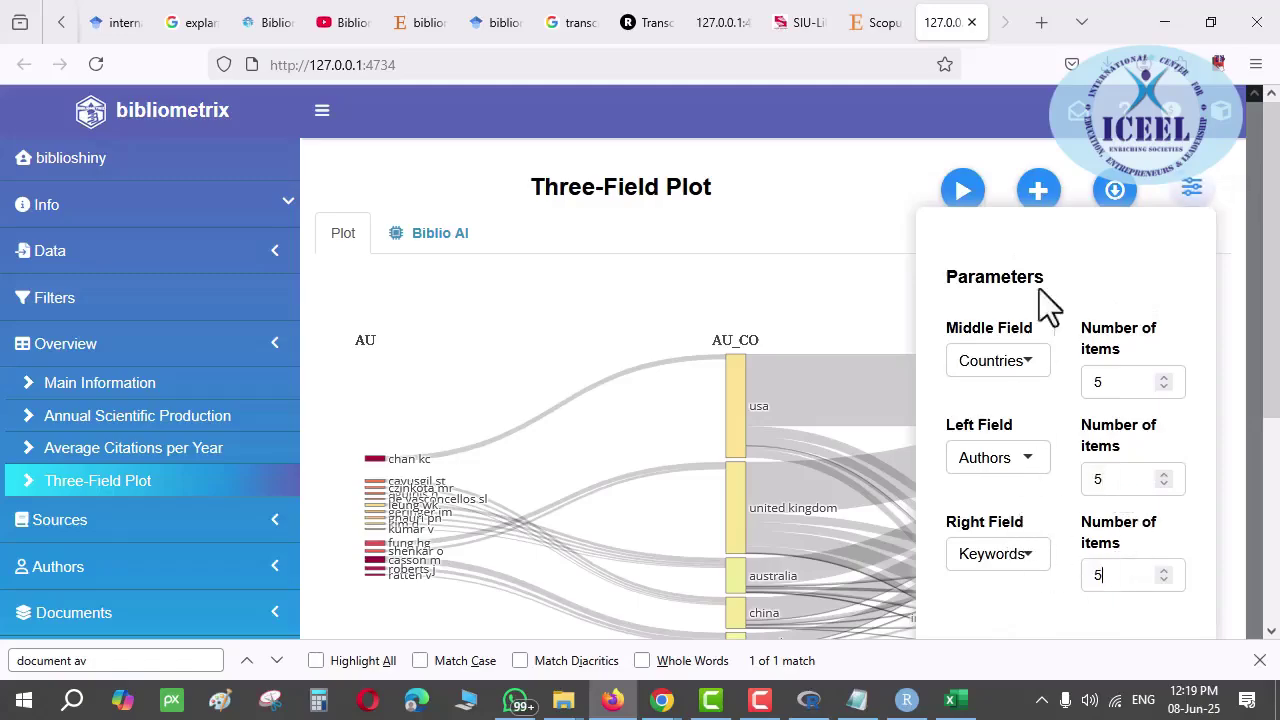
{"action": "left_click", "coordinate": [964, 195]}
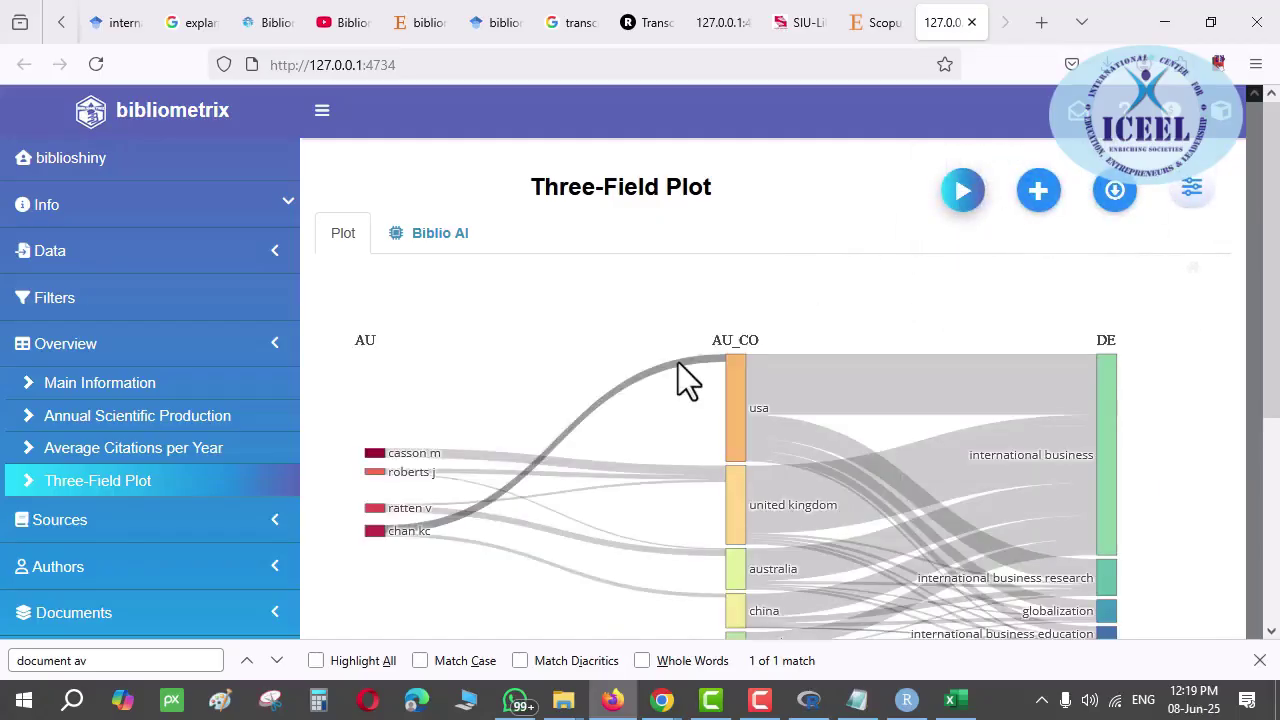
{"action": "mouse_move", "coordinate": [737, 380]}
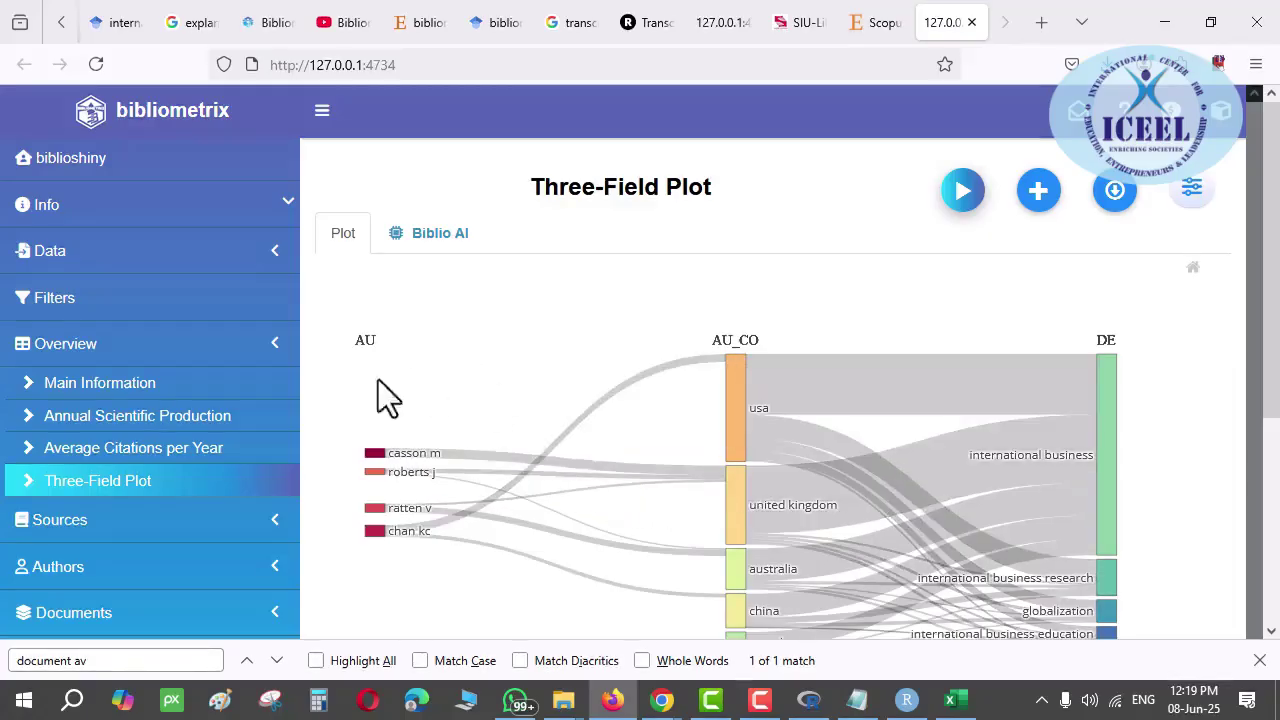
Generate the Most Relevant Sources analysis and show its results as a table
{"action": "left_click", "coordinate": [127, 520]}
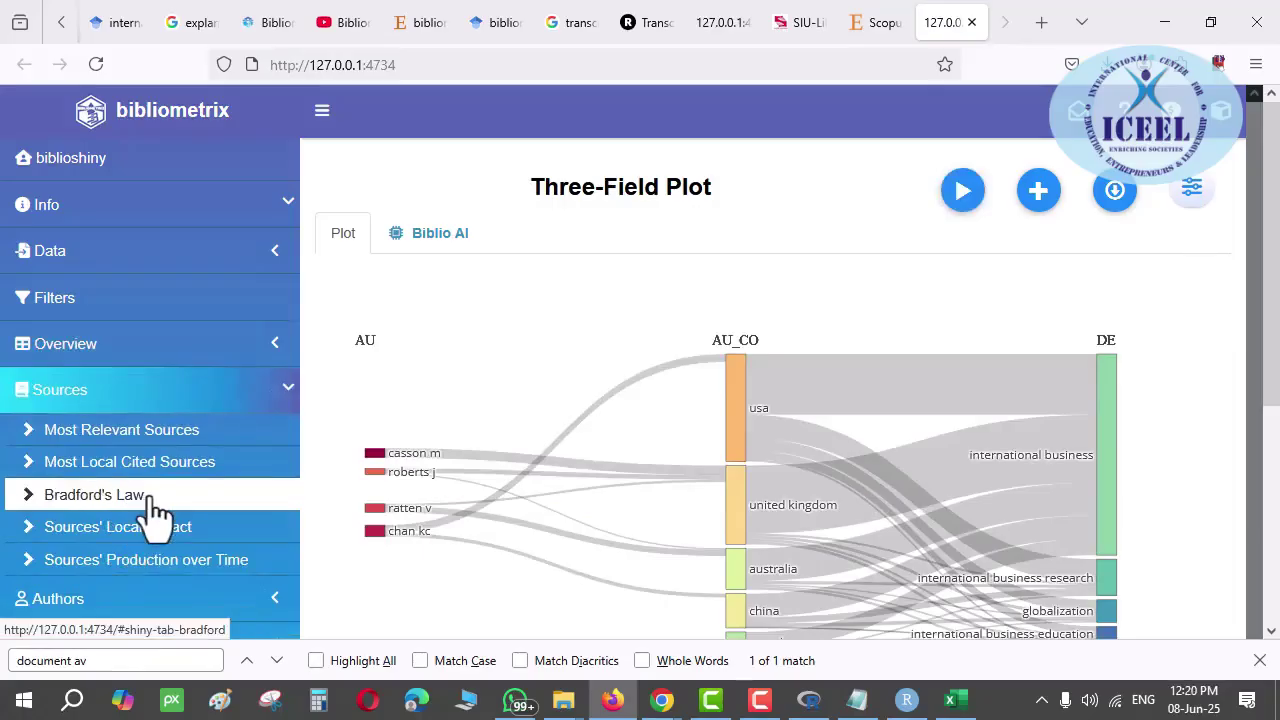
{"action": "left_click", "coordinate": [122, 432]}
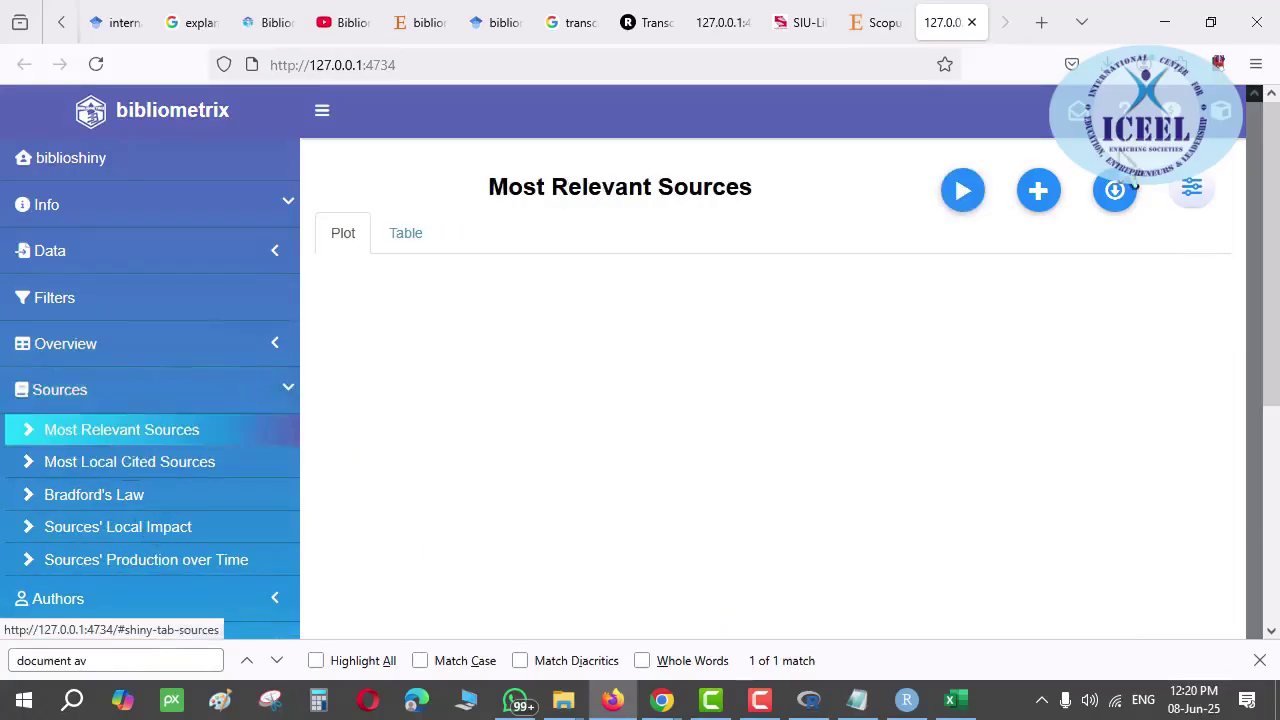
{"action": "left_click", "coordinate": [964, 194]}
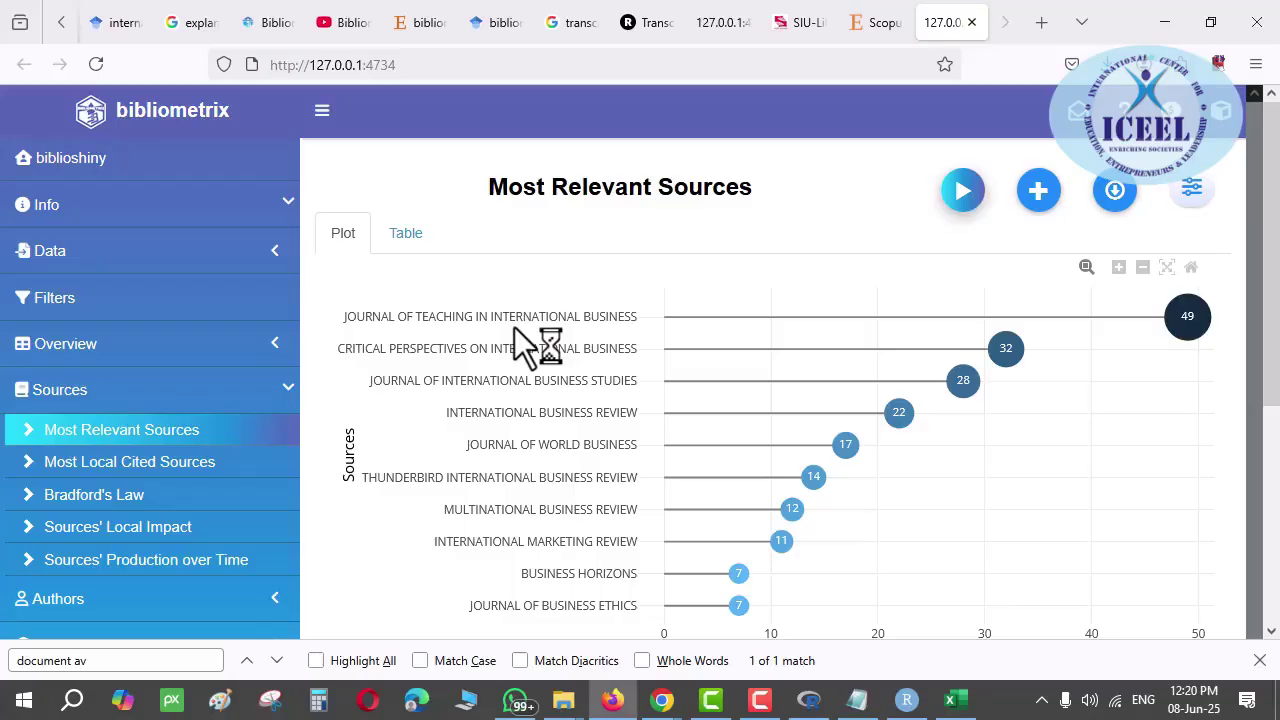
{"action": "left_click", "coordinate": [404, 244]}
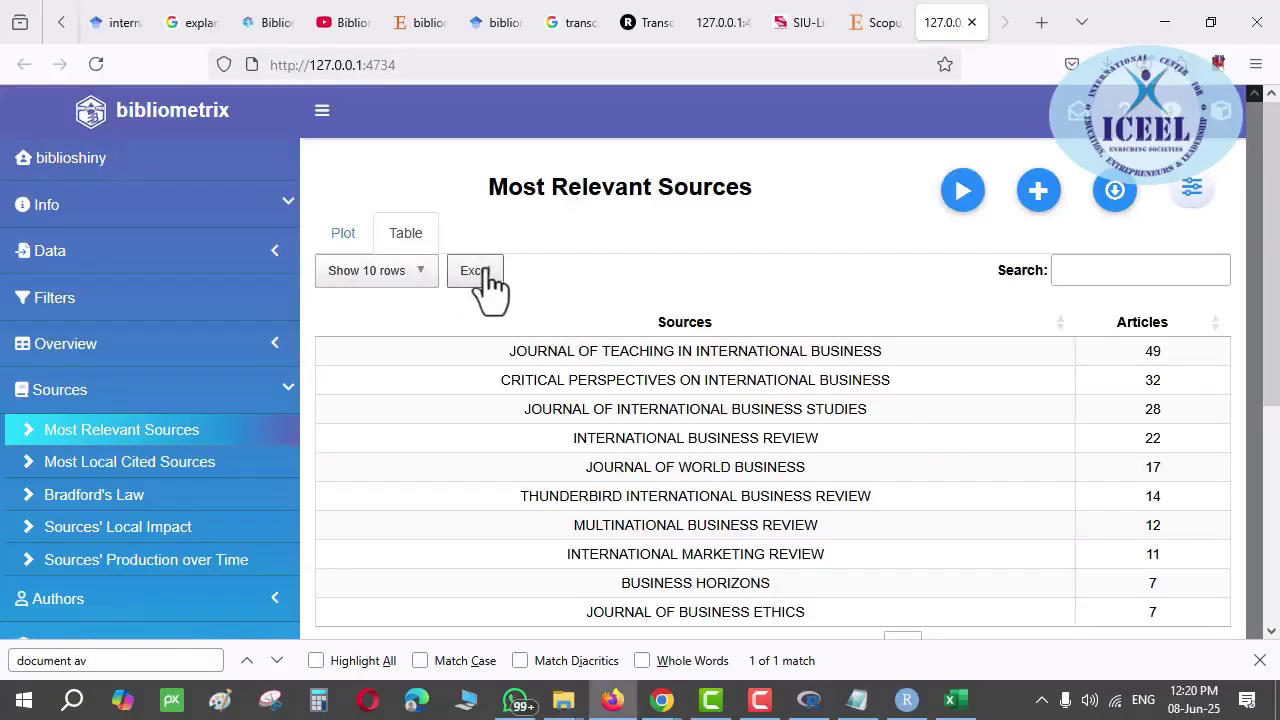
Add Most Relevant Sources to the report and exclude the duplicate Most Relevant Sources(2) entry from the report selection
{"action": "left_click", "coordinate": [1040, 195]}
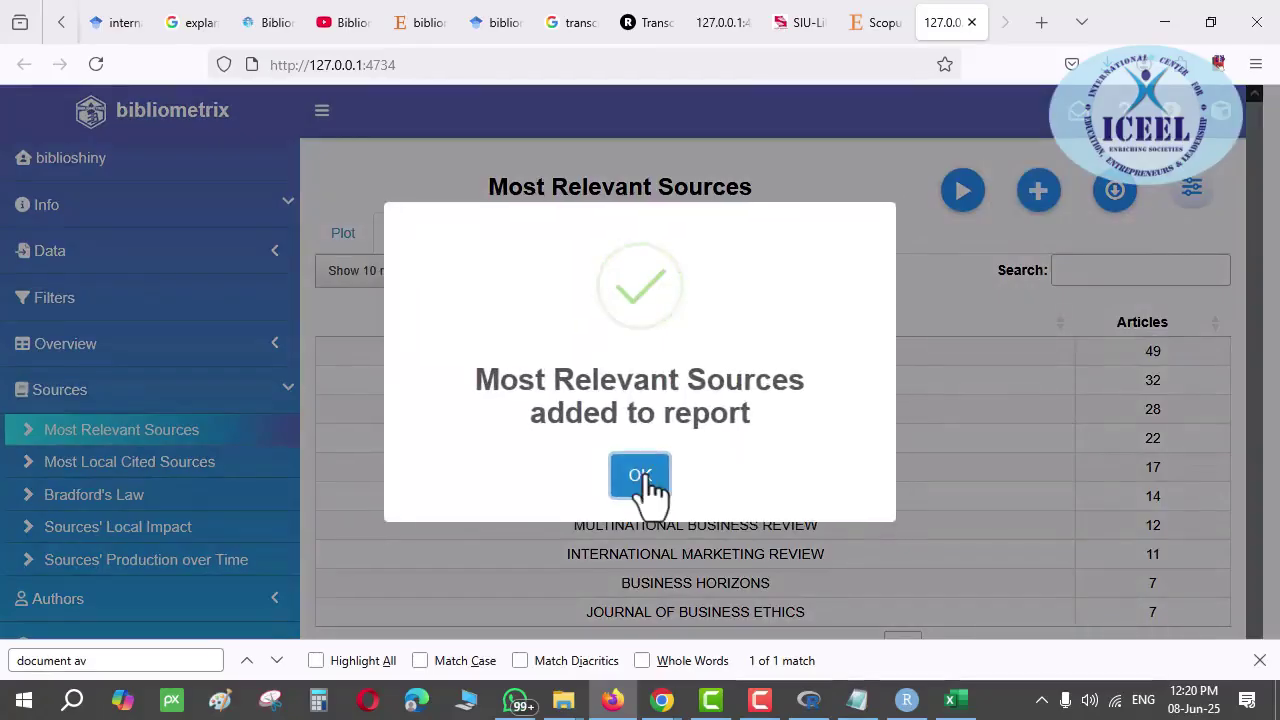
{"action": "left_click", "coordinate": [640, 477]}
{"action": "scroll", "coordinate": [225, 470], "scroll_direction": "down", "scroll_amount": 5}
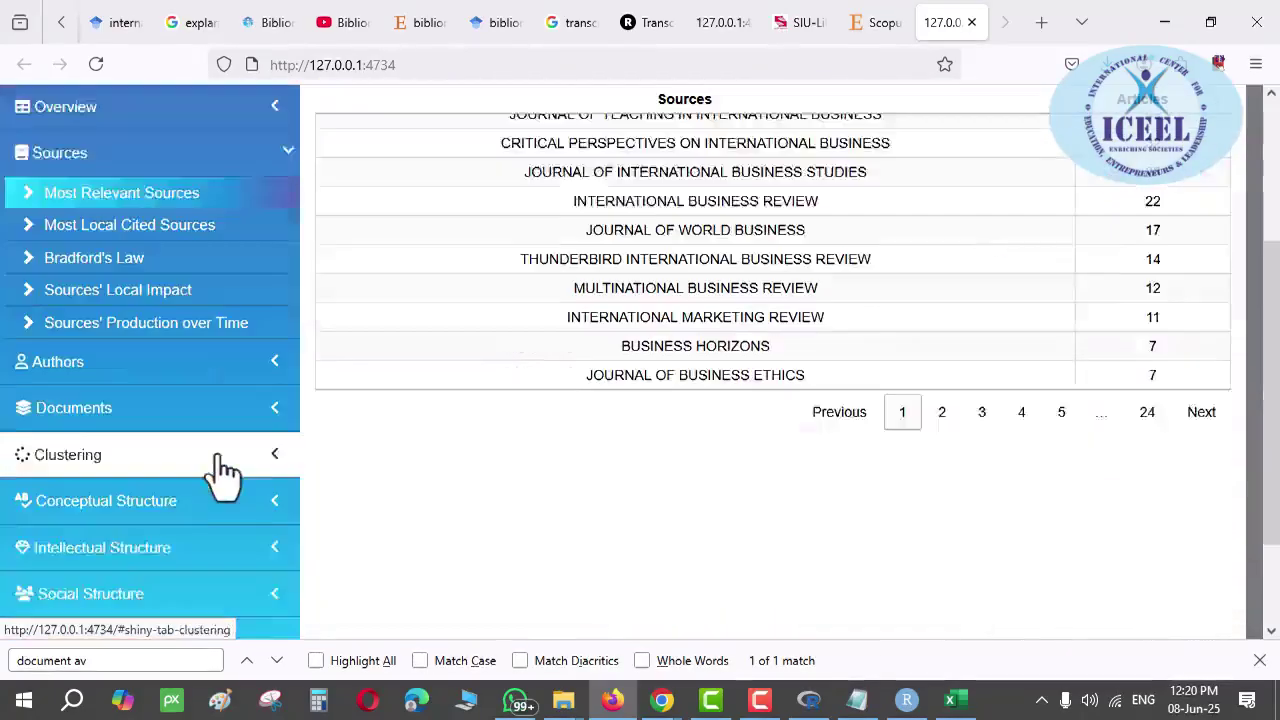
{"action": "left_click", "coordinate": [70, 522]}
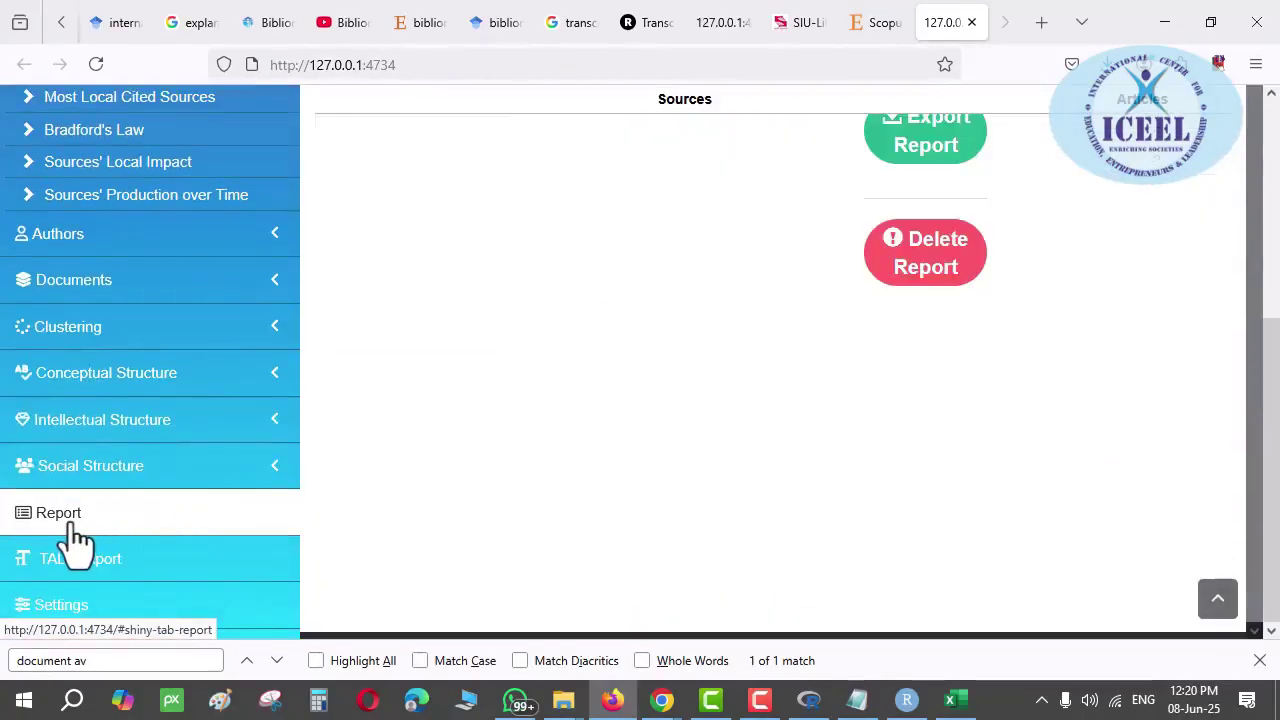
{"action": "scroll", "coordinate": [636, 384], "scroll_direction": "up", "scroll_amount": 5}
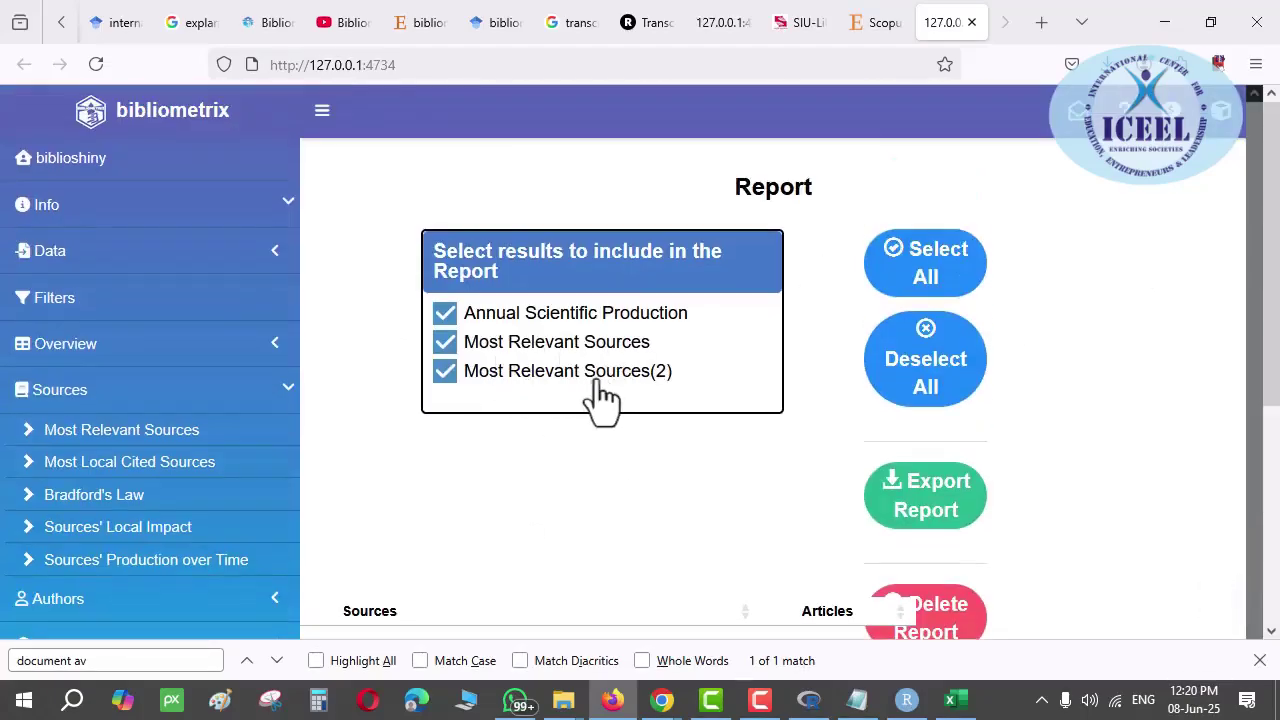
{"action": "left_click", "coordinate": [445, 374]}
Export the report as BiblioshinyReport-2025-06-08 to Downloads, checking the folder for the earlier file and replacing it
{"action": "left_click", "coordinate": [929, 512]}
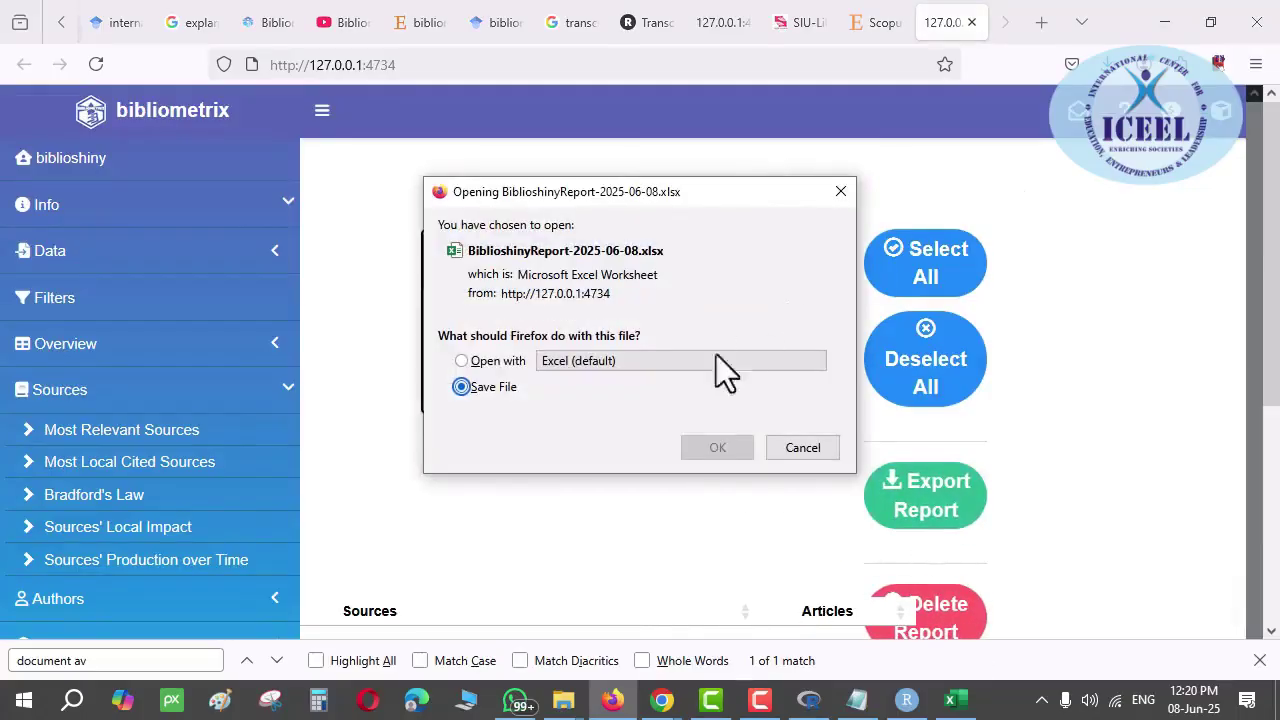
{"action": "left_click", "coordinate": [715, 447]}
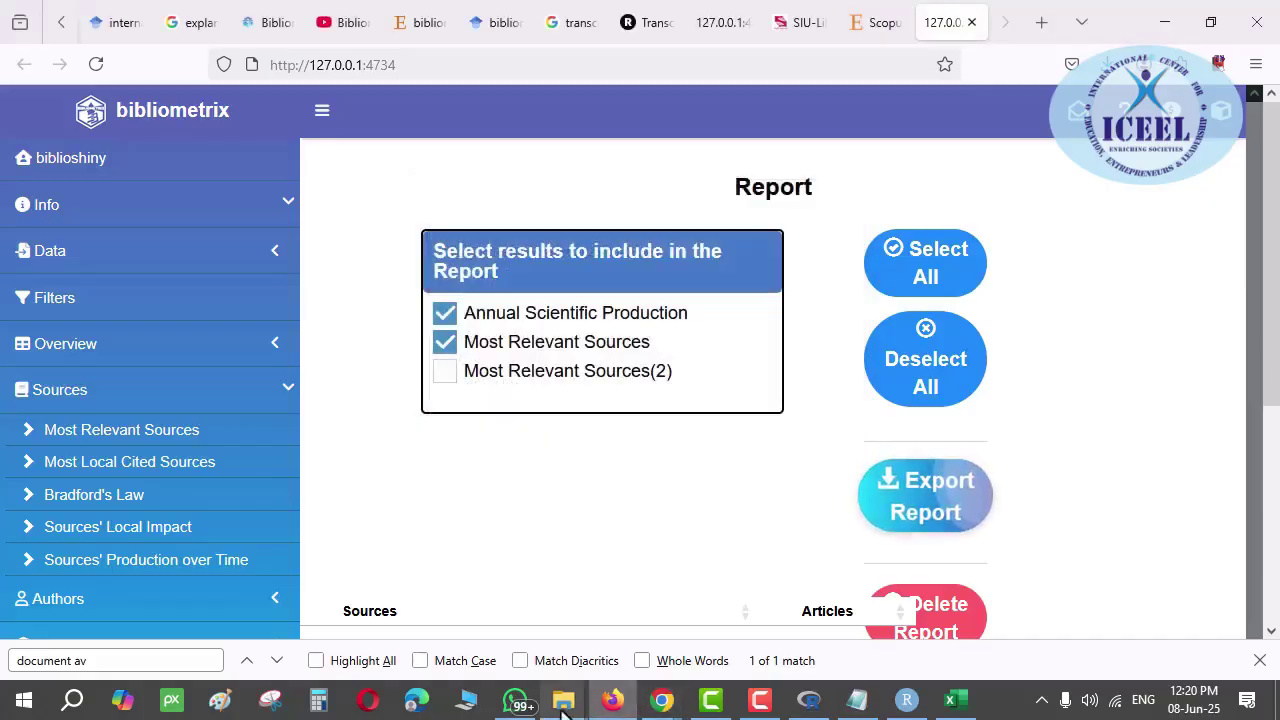
{"action": "mouse_move", "coordinate": [563, 708]}
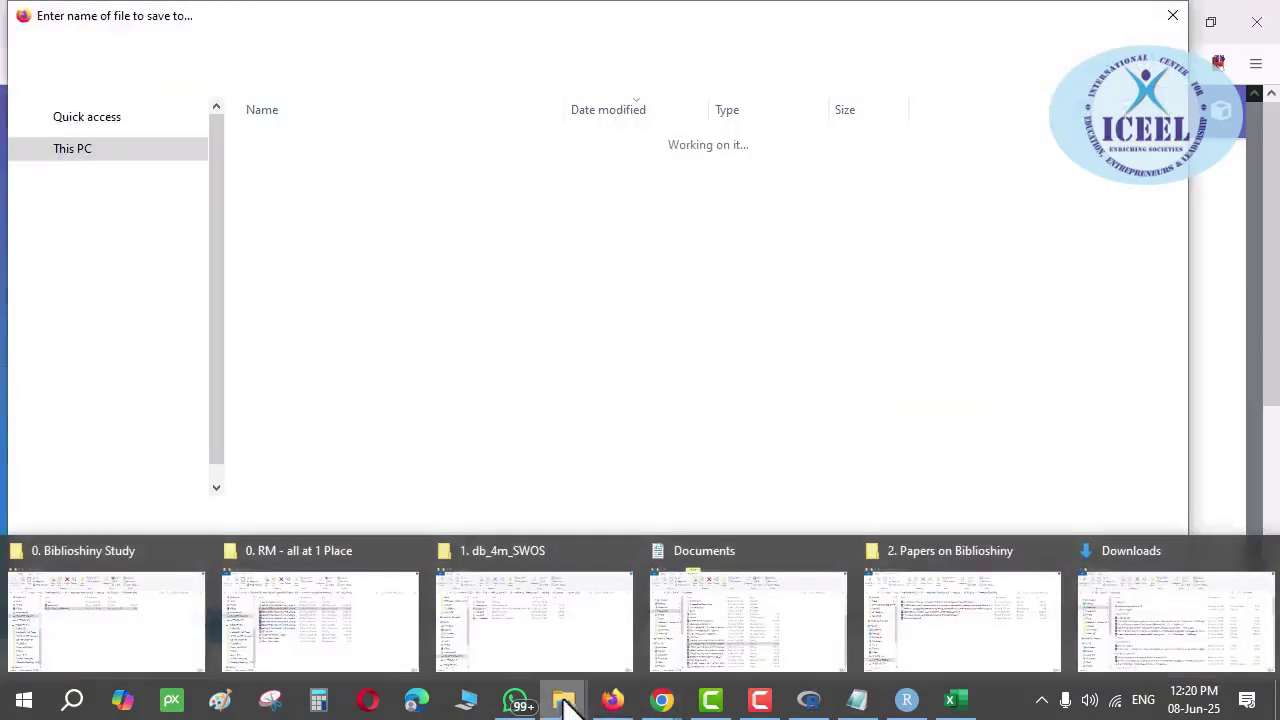
{"action": "left_click", "coordinate": [1126, 596]}
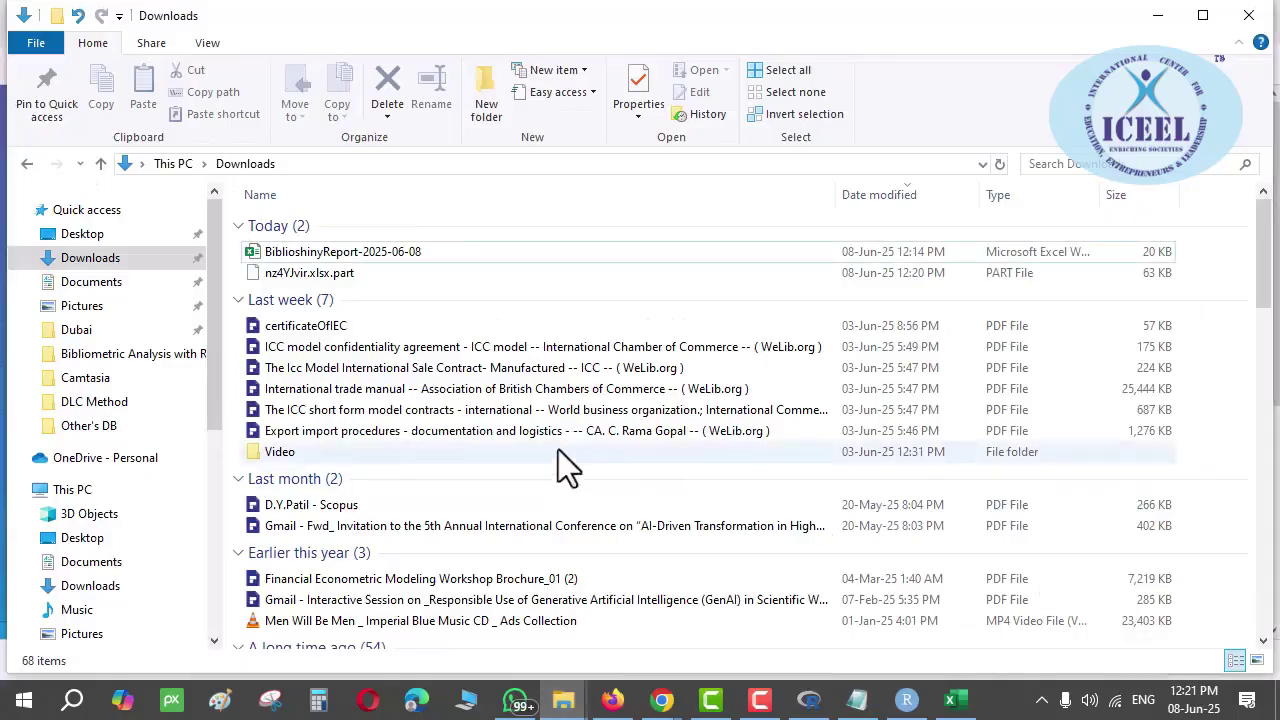
{"action": "left_click", "coordinate": [253, 254]}
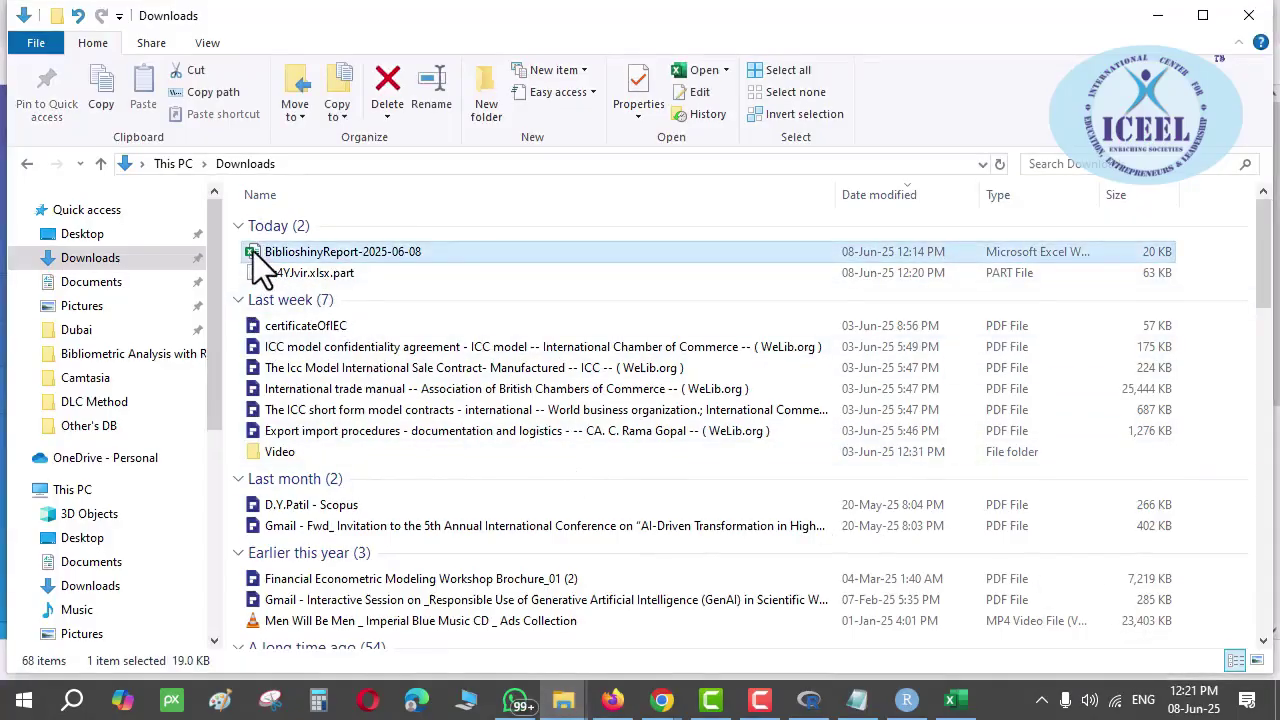
{"action": "left_click", "coordinate": [605, 700]}
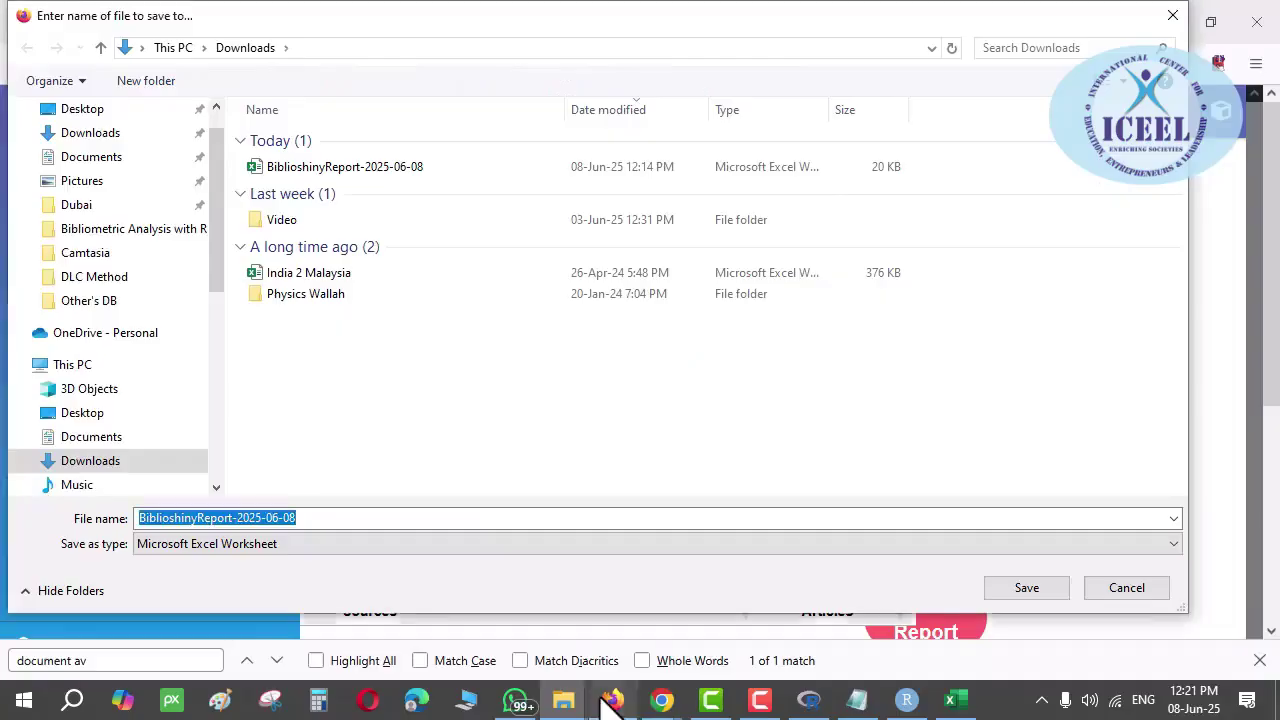
{"action": "left_click", "coordinate": [1008, 588]}
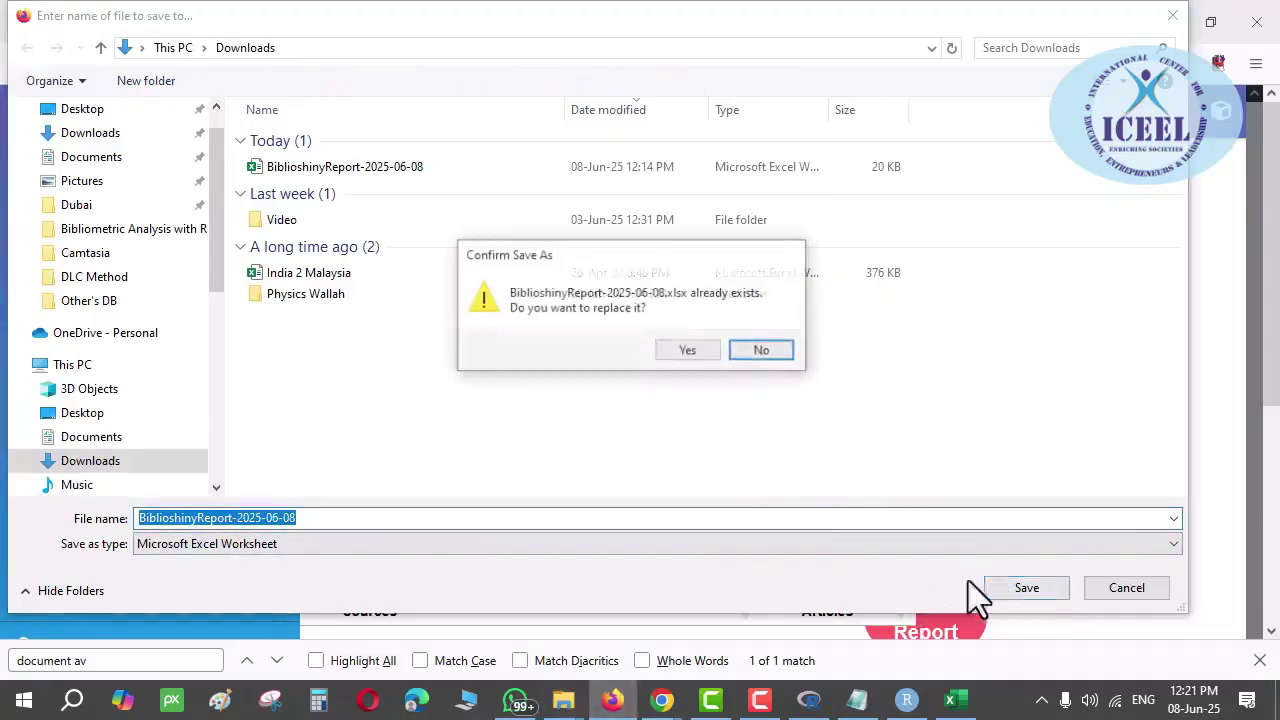
{"action": "left_click", "coordinate": [690, 350]}
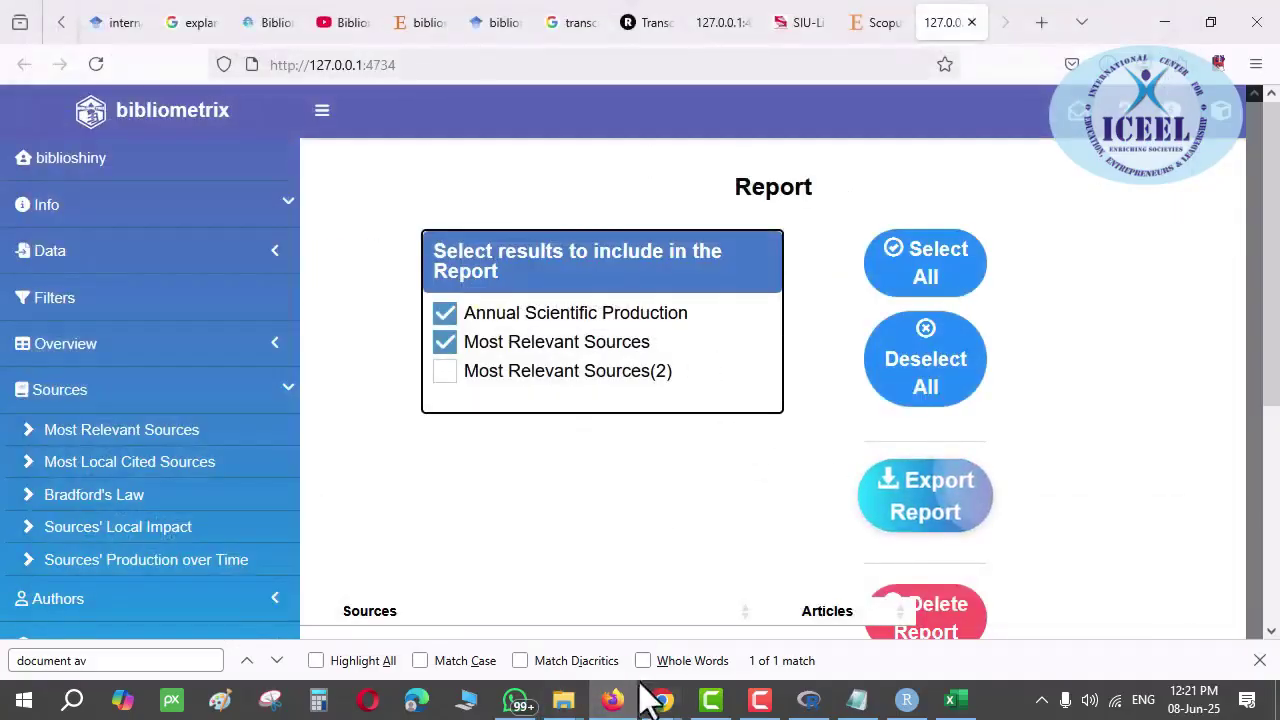
Open the exported BiblioshinyReport-2025-06-08 in Excel, review its AnnualSciProd and MostRelSources sheets, close it and return to biblioshiny in Firefox
{"action": "key", "text": "alt+Tab"}
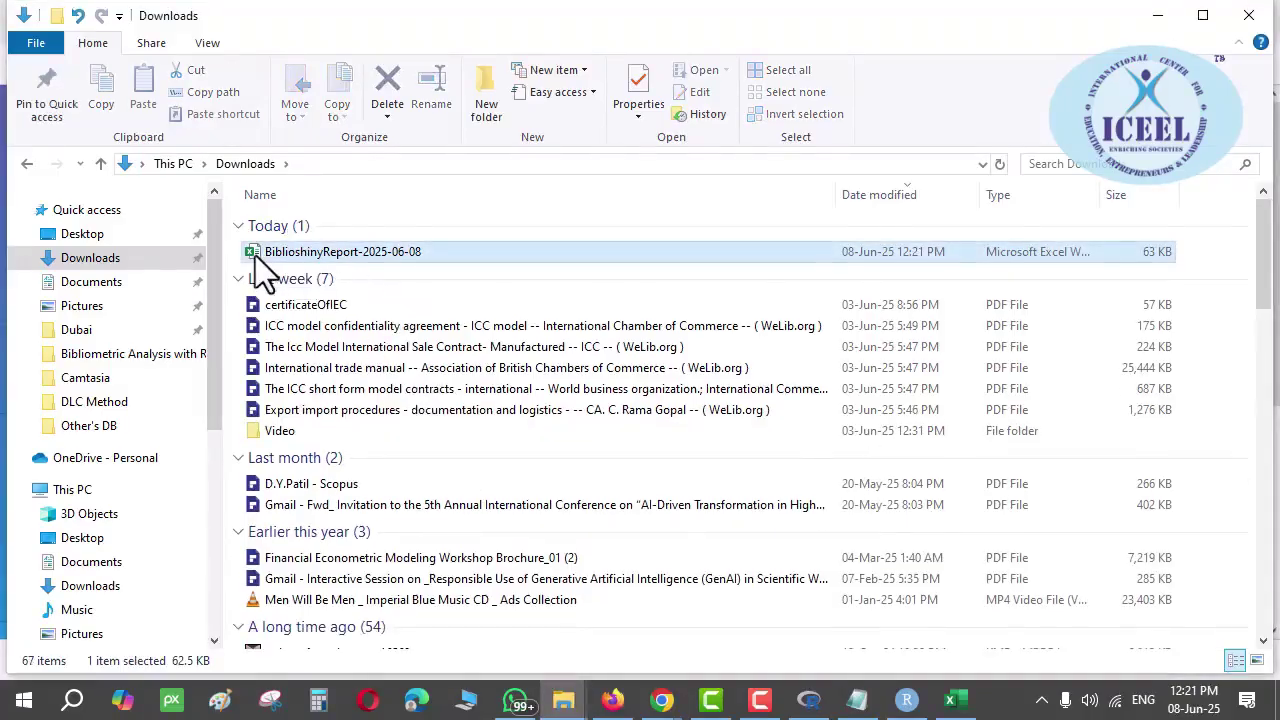
{"action": "double_click", "coordinate": [300, 252]}
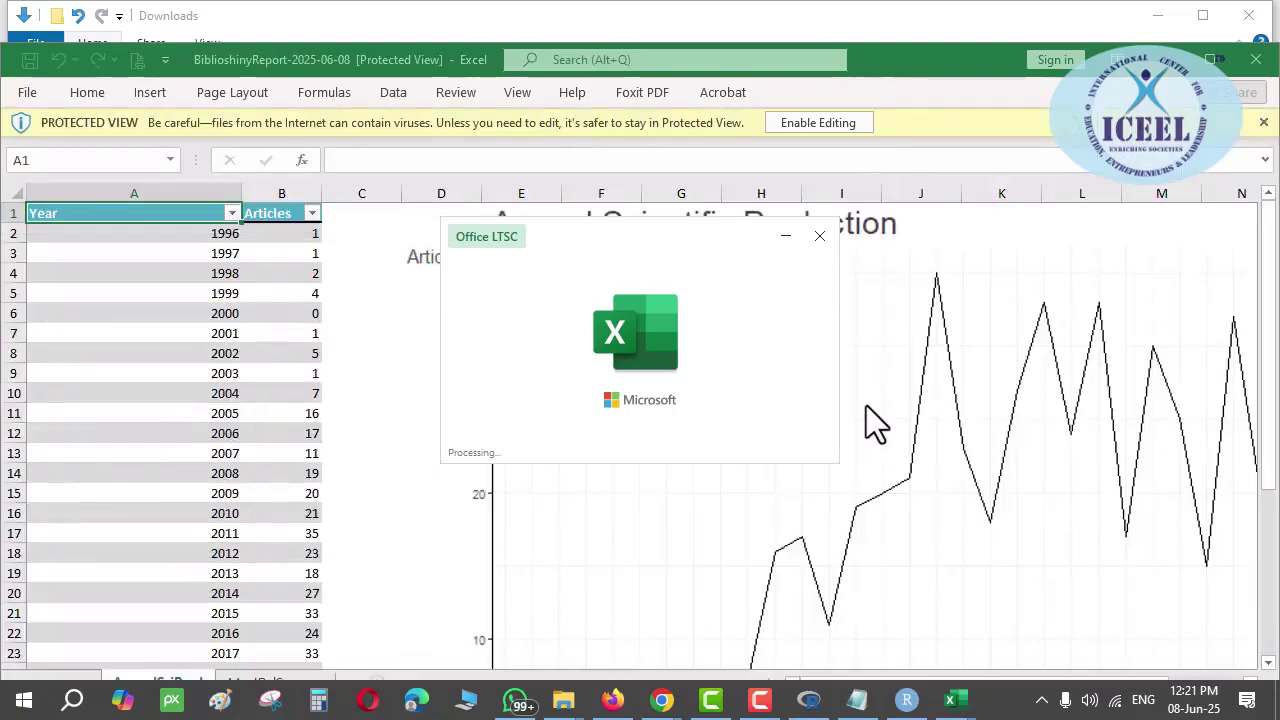
{"action": "double_click", "coordinate": [928, 75]}
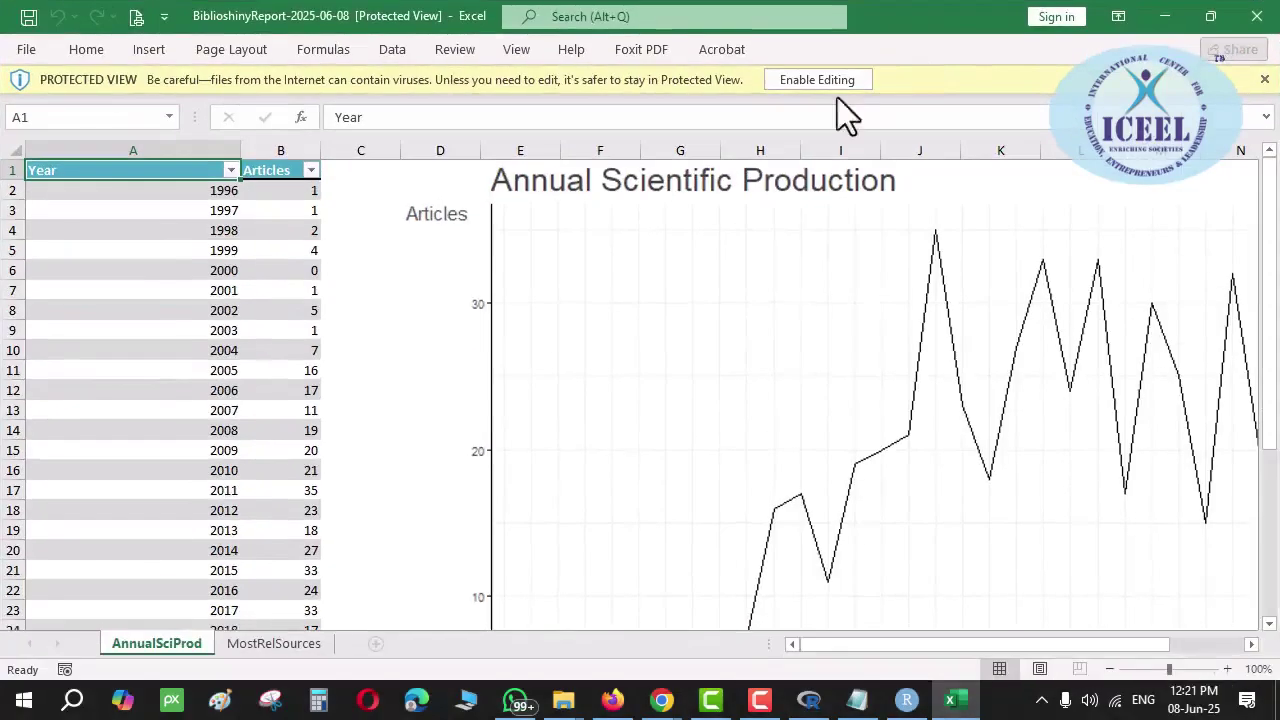
{"action": "left_click", "coordinate": [262, 645]}
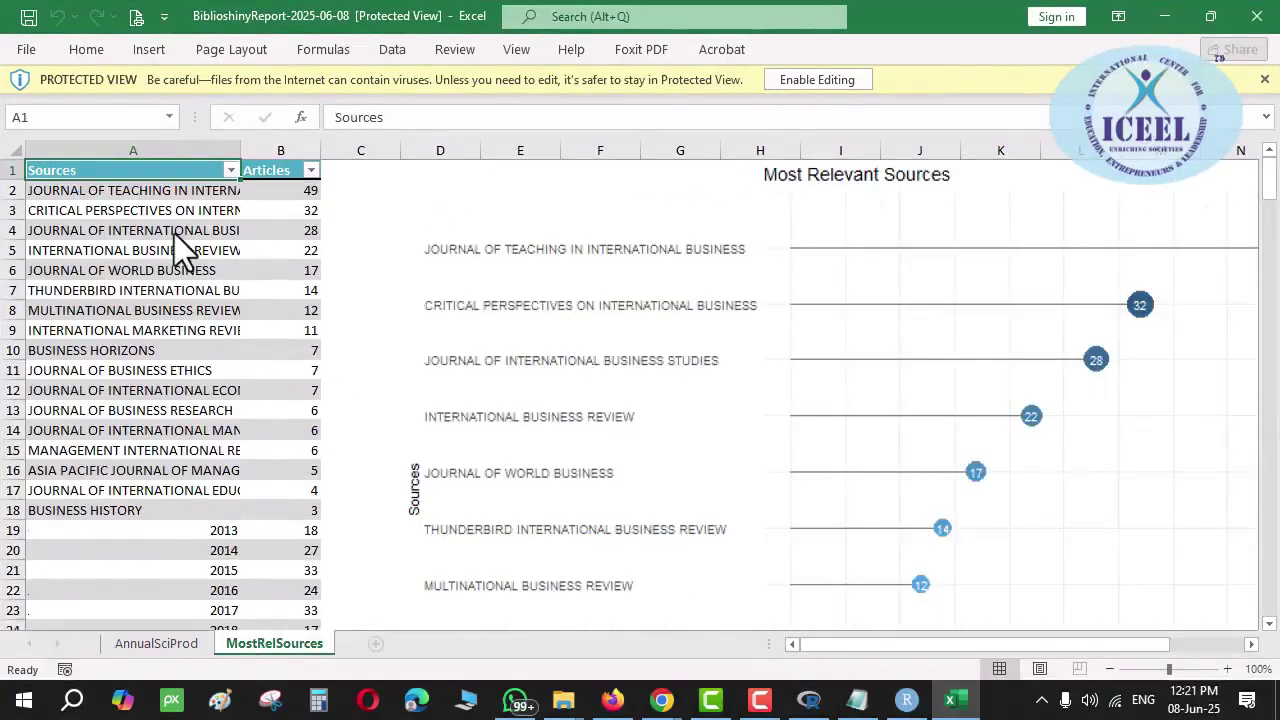
{"action": "left_click", "coordinate": [626, 320]}
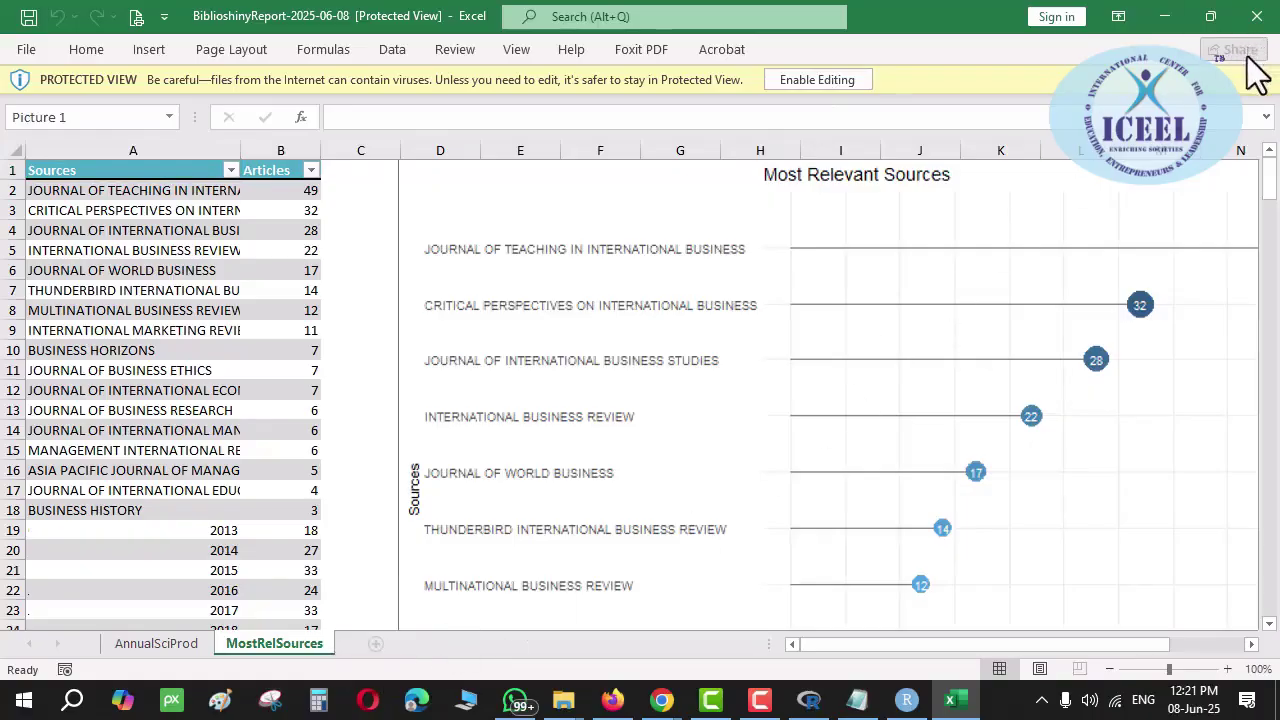
{"action": "key", "text": "ctrl+w"}
{"action": "left_click", "coordinate": [613, 700]}
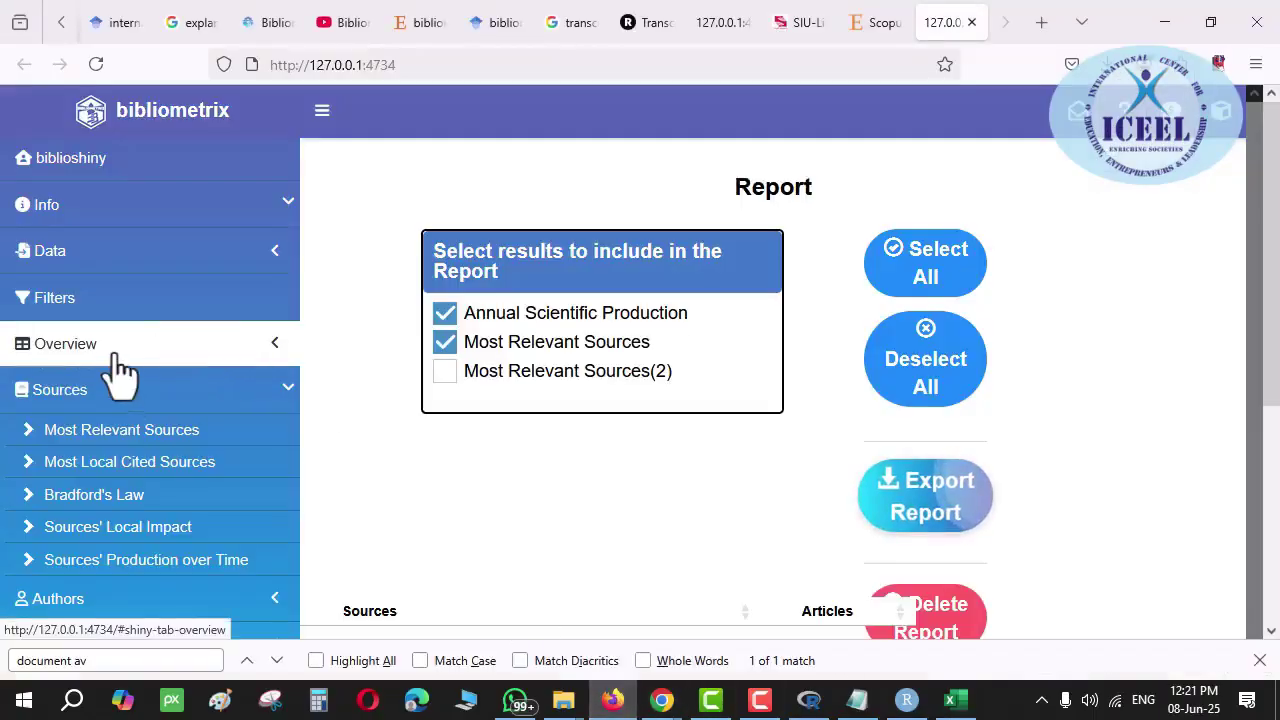
Open the Most Local Cited Sources analysis in the Sources group and generate its plot
{"action": "left_click", "coordinate": [90, 395]}
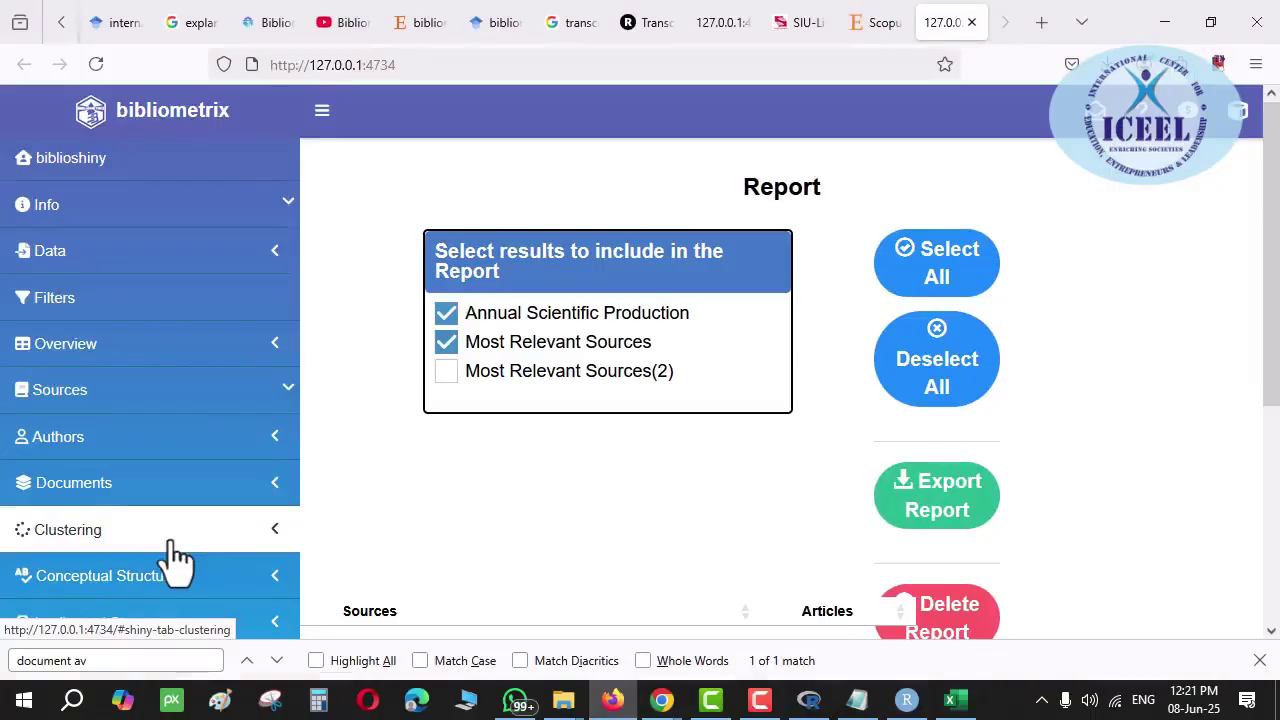
{"action": "scroll", "coordinate": [171, 557], "scroll_direction": "down", "scroll_amount": 2}
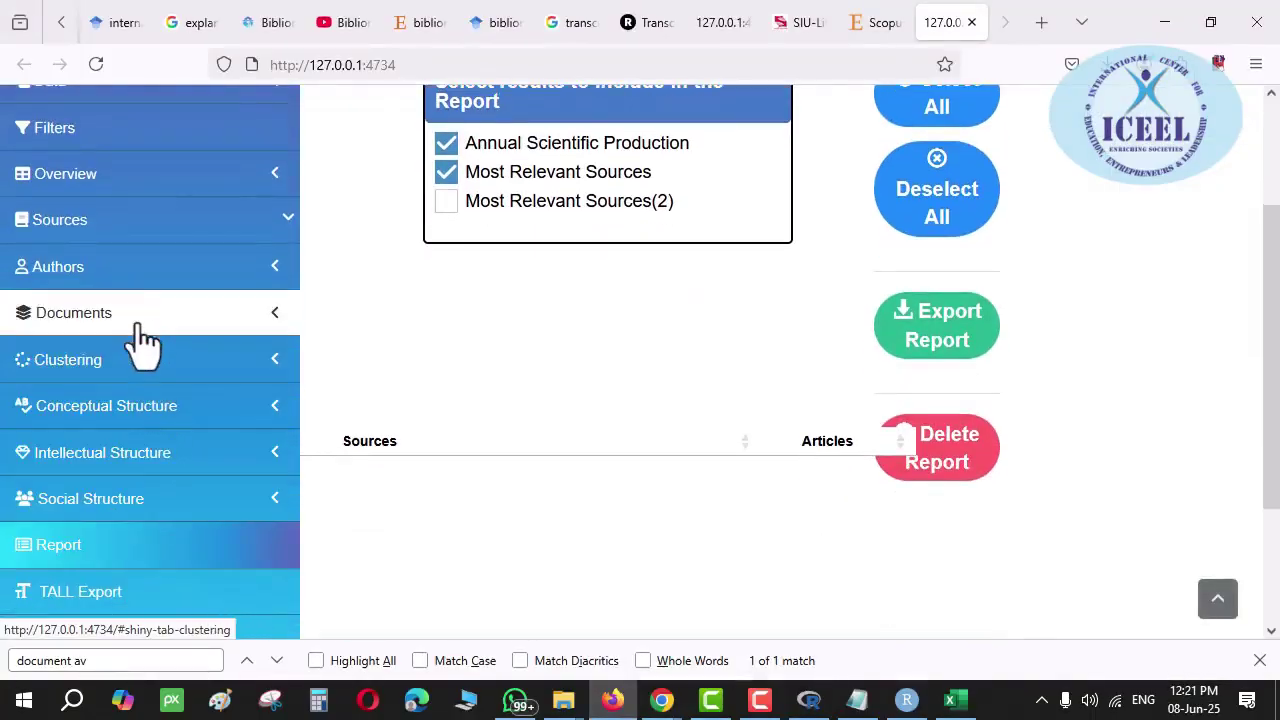
{"action": "left_click", "coordinate": [140, 224]}
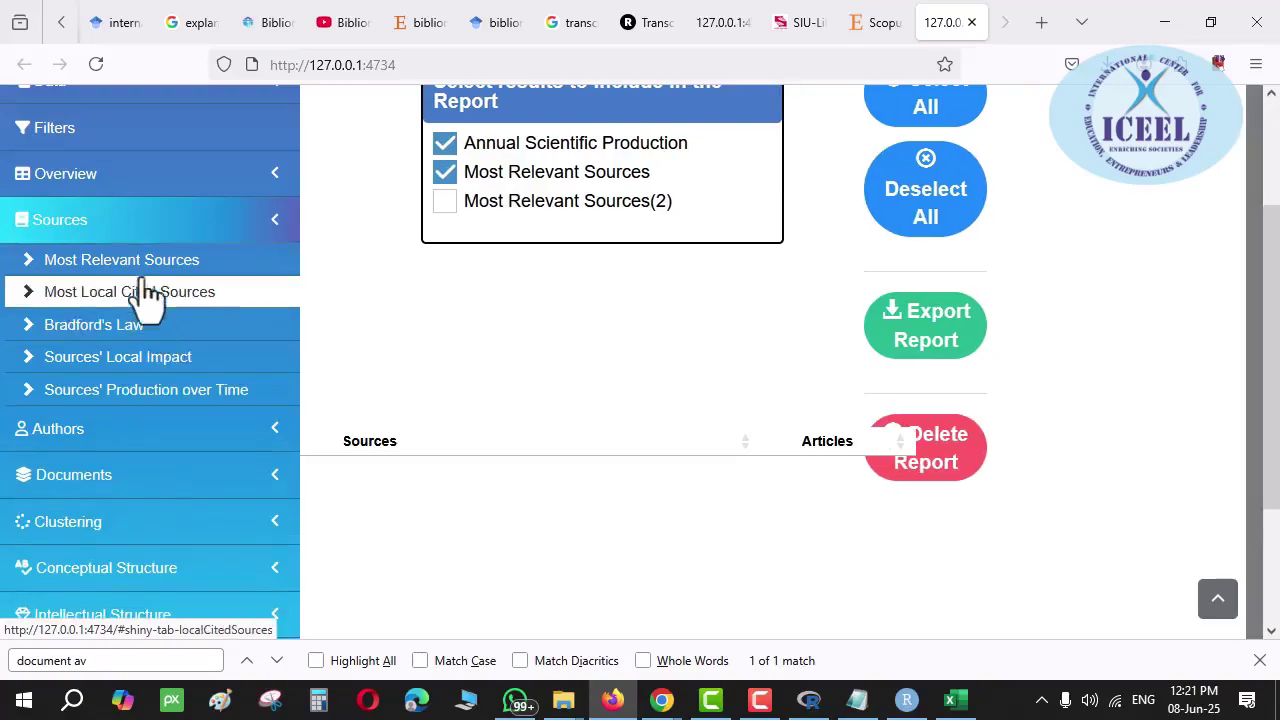
{"action": "left_click", "coordinate": [140, 268]}
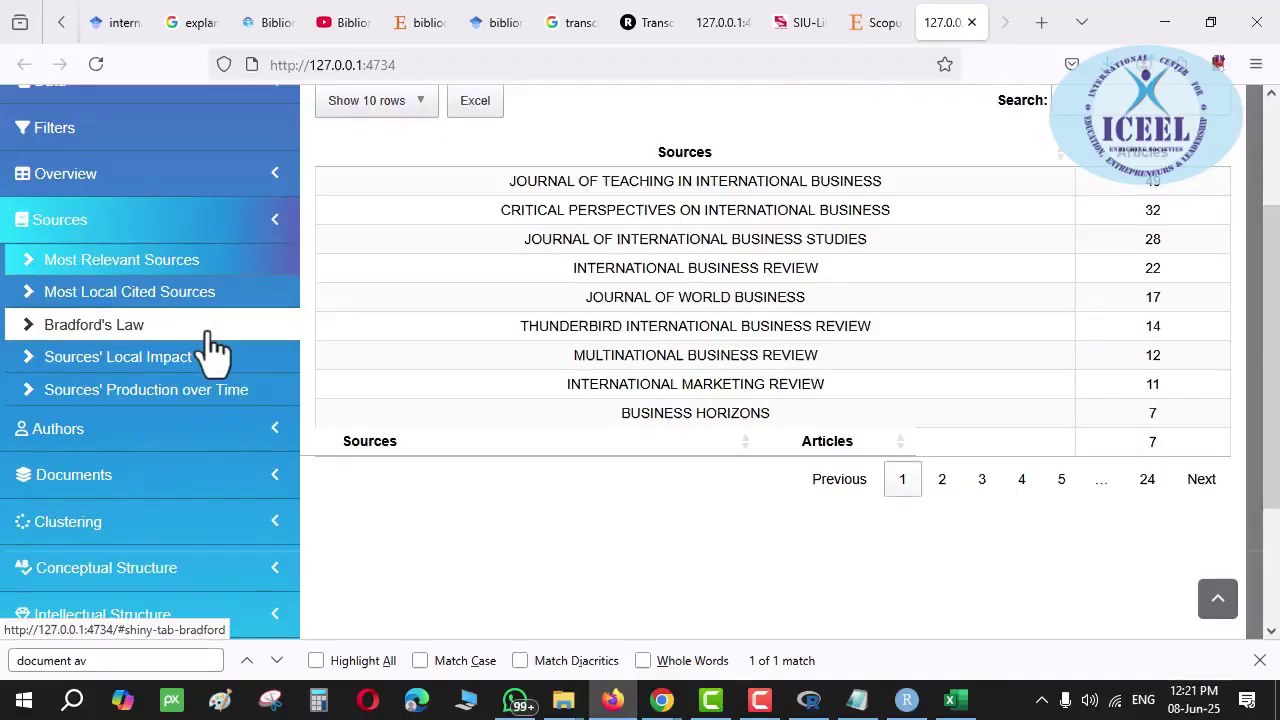
{"action": "left_click", "coordinate": [152, 300]}
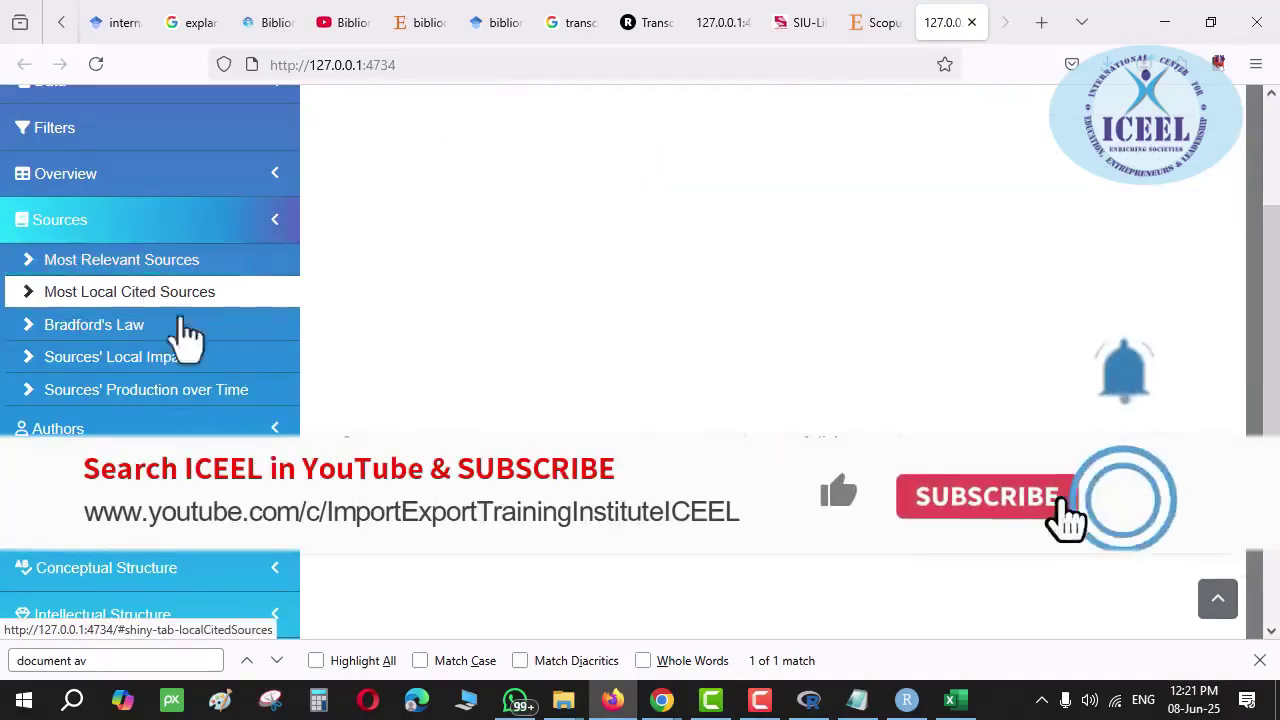
{"action": "scroll", "coordinate": [823, 294], "scroll_direction": "up", "scroll_amount": 3}
{"action": "left_click", "coordinate": [965, 215]}
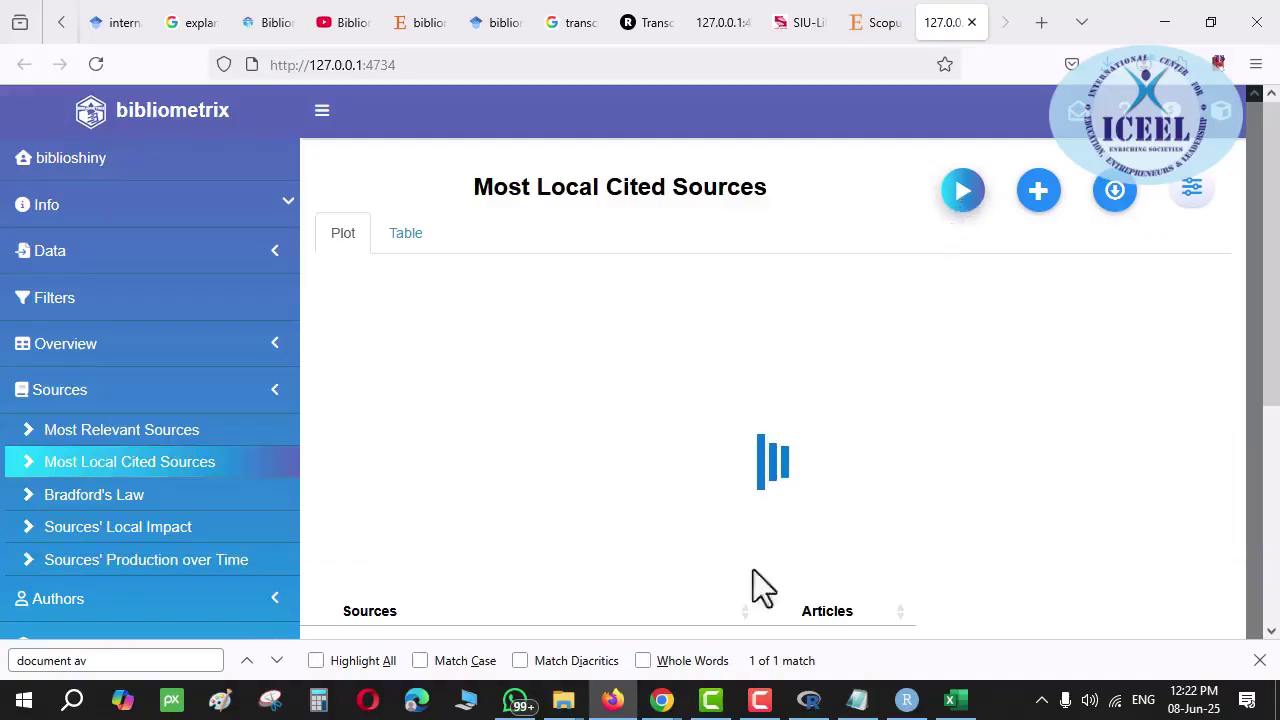
Switch to the Google Meet call to check on the meeting, and return to biblioshiny in Firefox
{"action": "mouse_move", "coordinate": [661, 700]}
{"action": "left_click", "coordinate": [585, 640]}
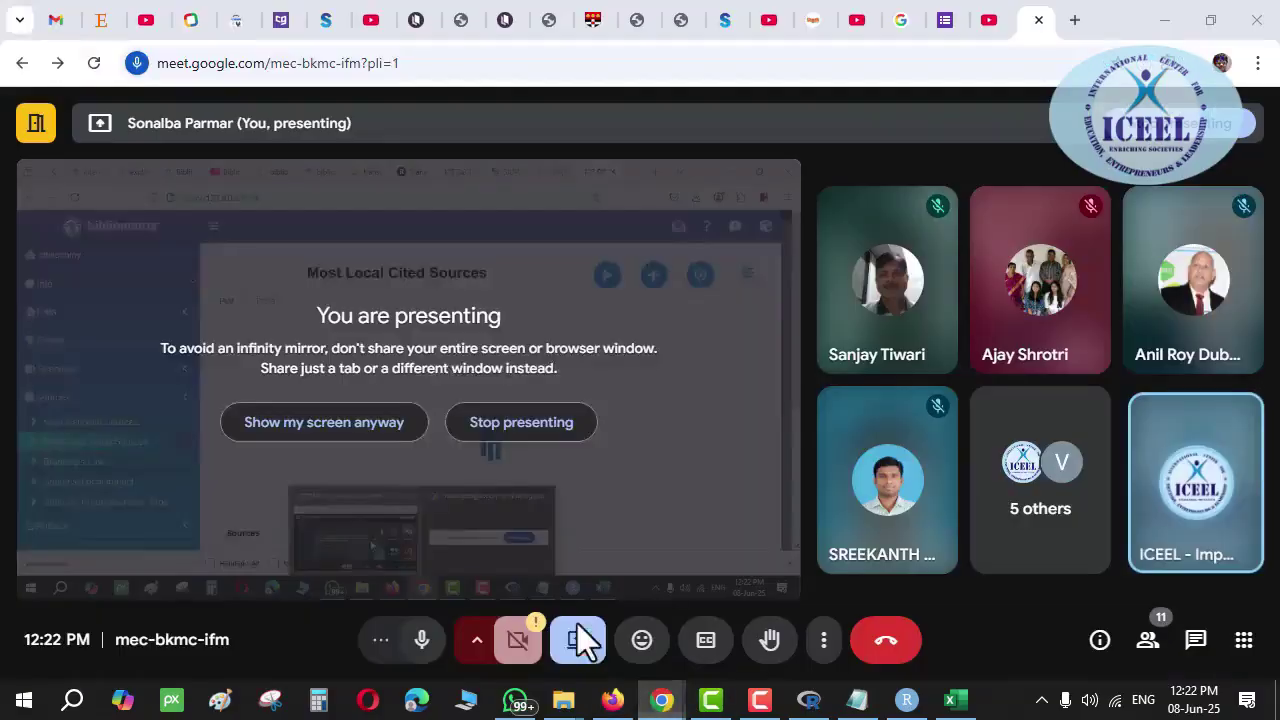
{"action": "key", "text": "alt+Tab"}
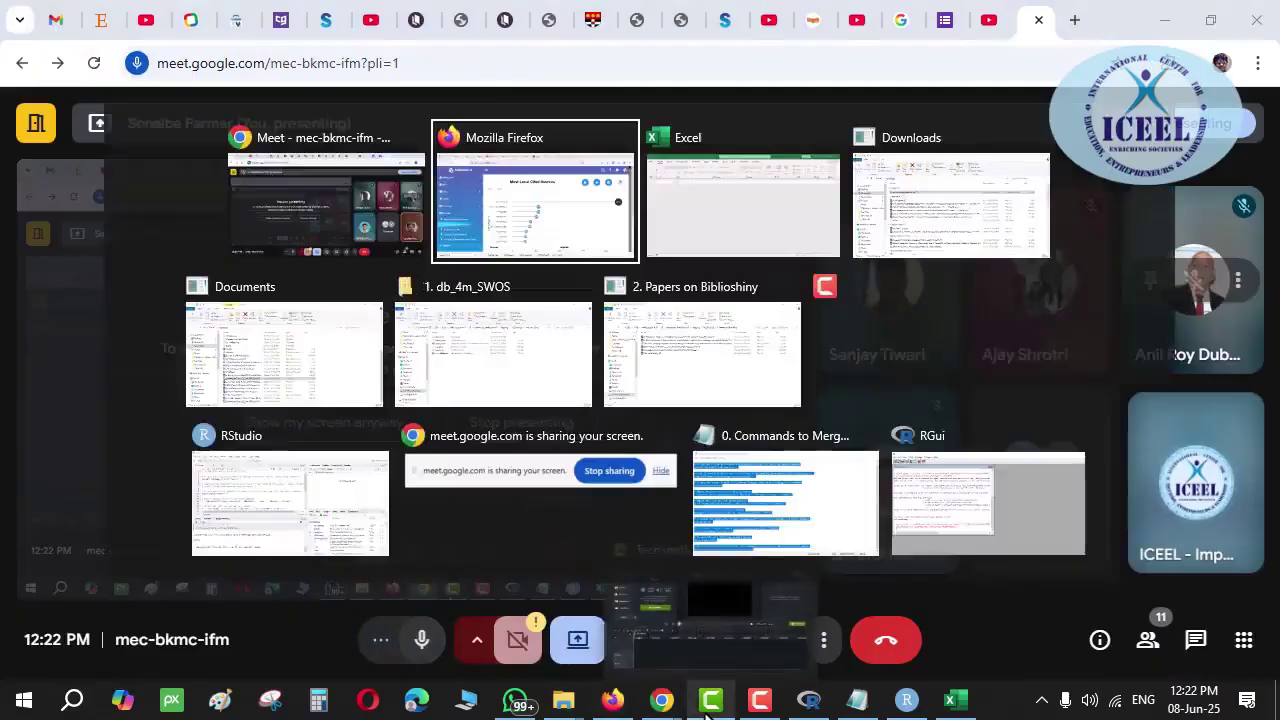
{"action": "key", "text": "alt+Tab"}
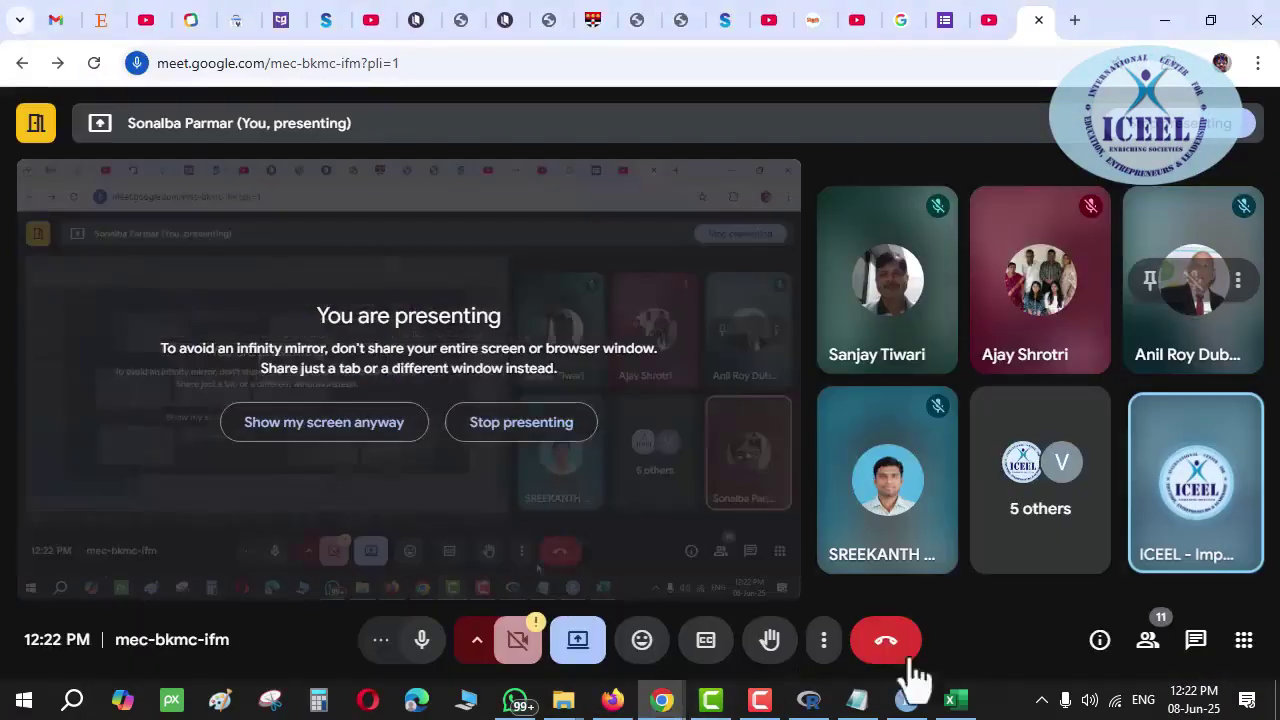
{"action": "key", "text": "alt+Tab"}
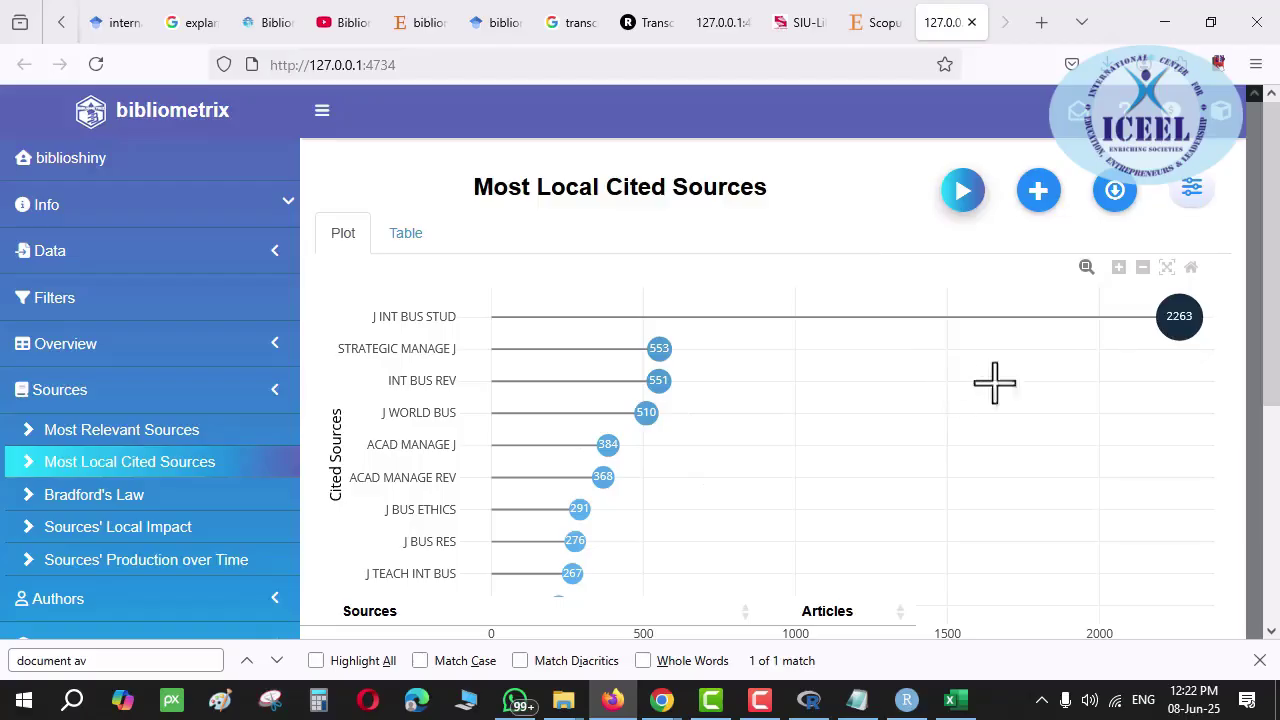
Examine the Most Local Cited Sources plot, its table and its number-of-sources option, and return to the plot
{"action": "mouse_move", "coordinate": [1176, 329]}
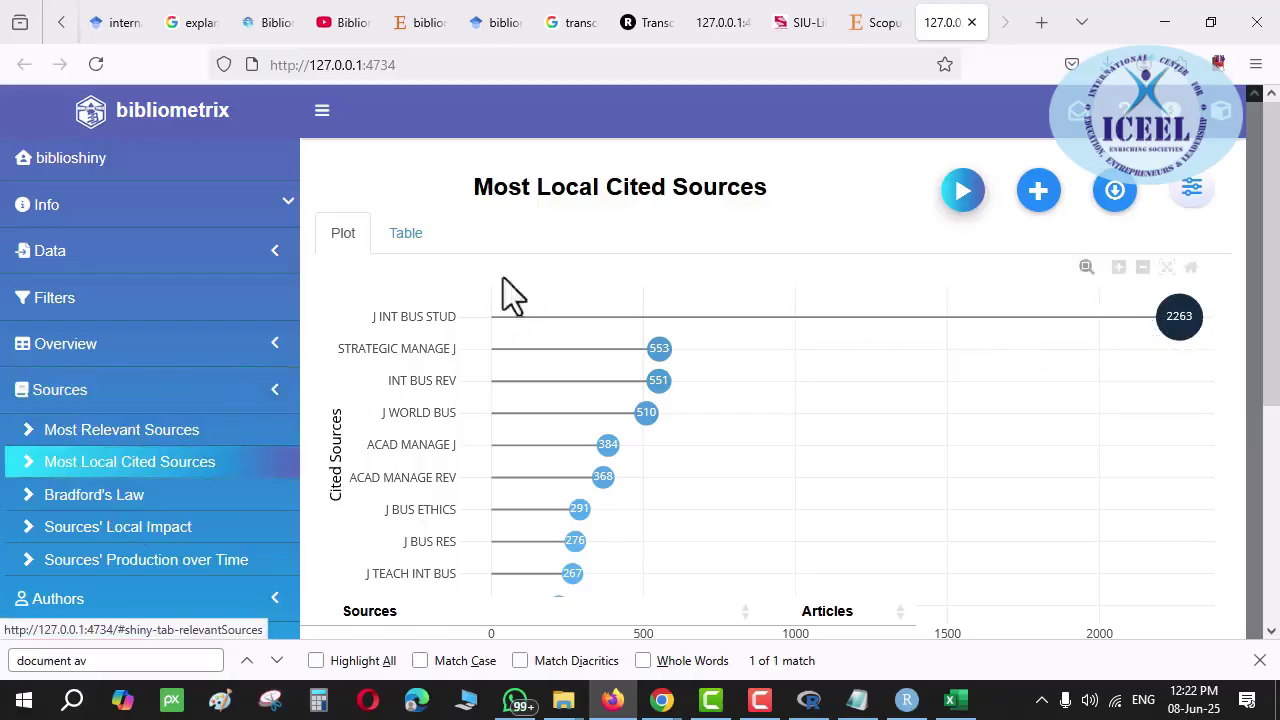
{"action": "left_click", "coordinate": [406, 236]}
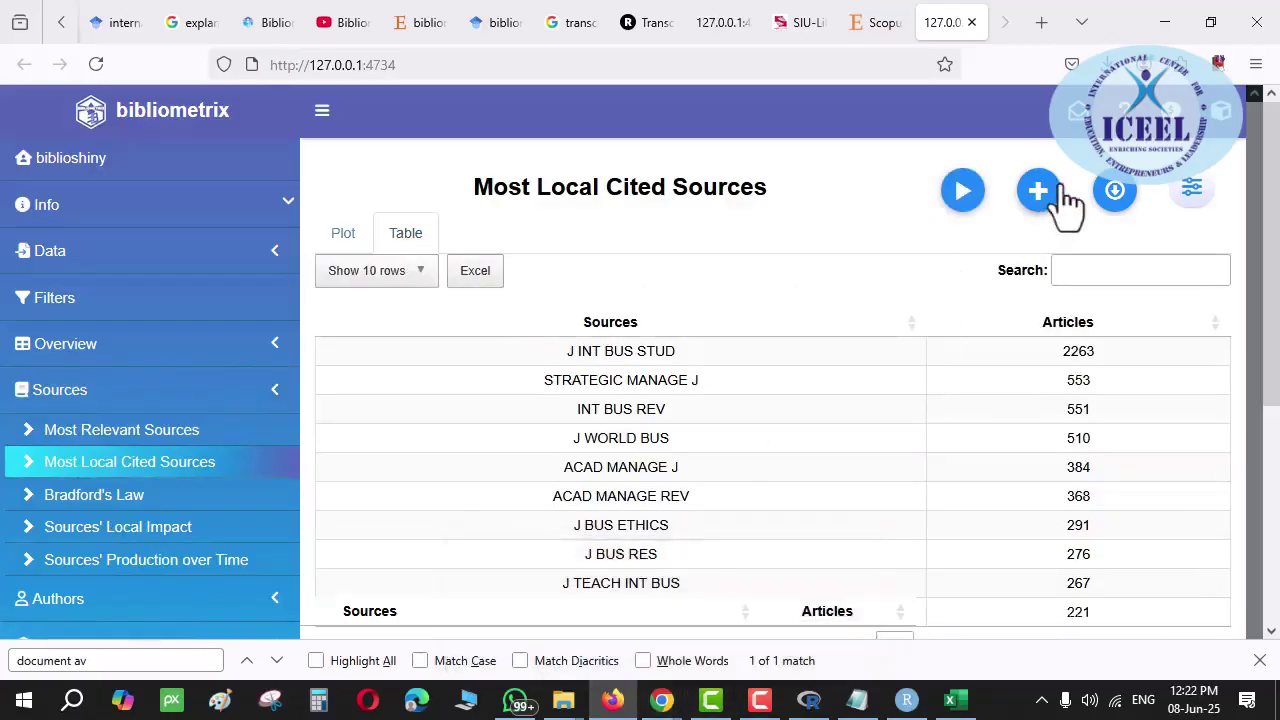
{"action": "left_click", "coordinate": [1195, 192]}
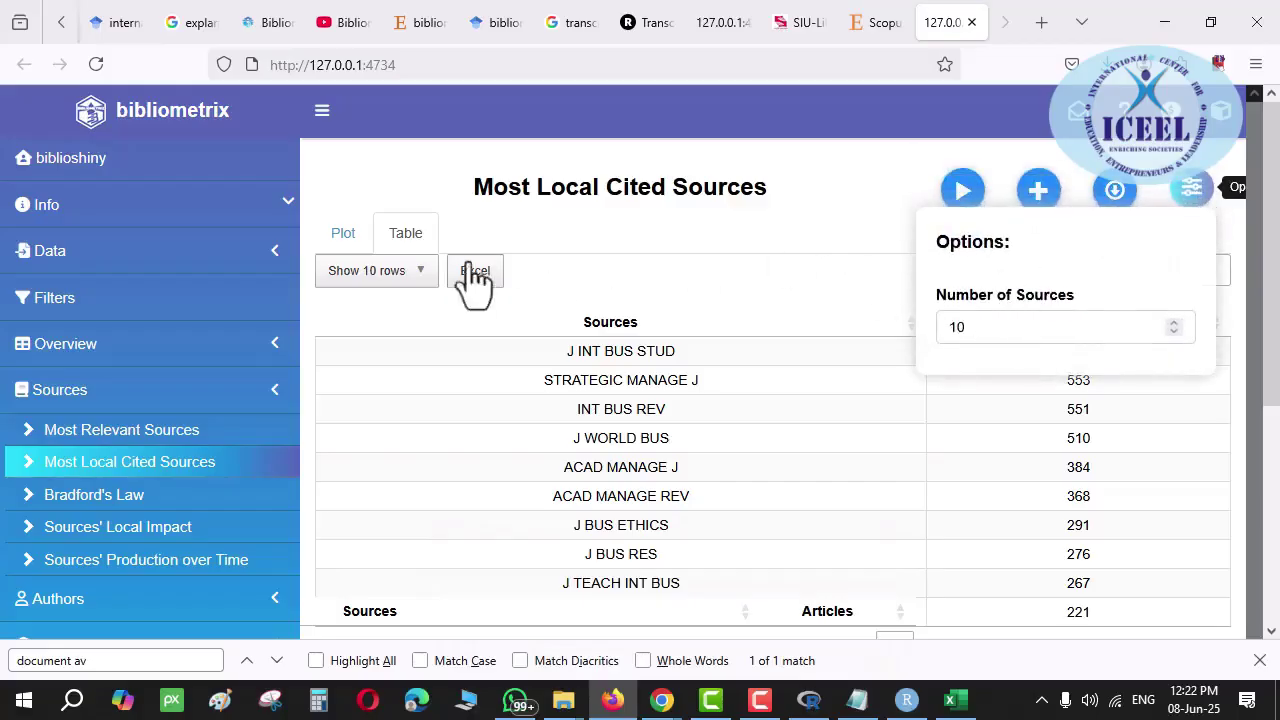
{"action": "left_click", "coordinate": [341, 240]}
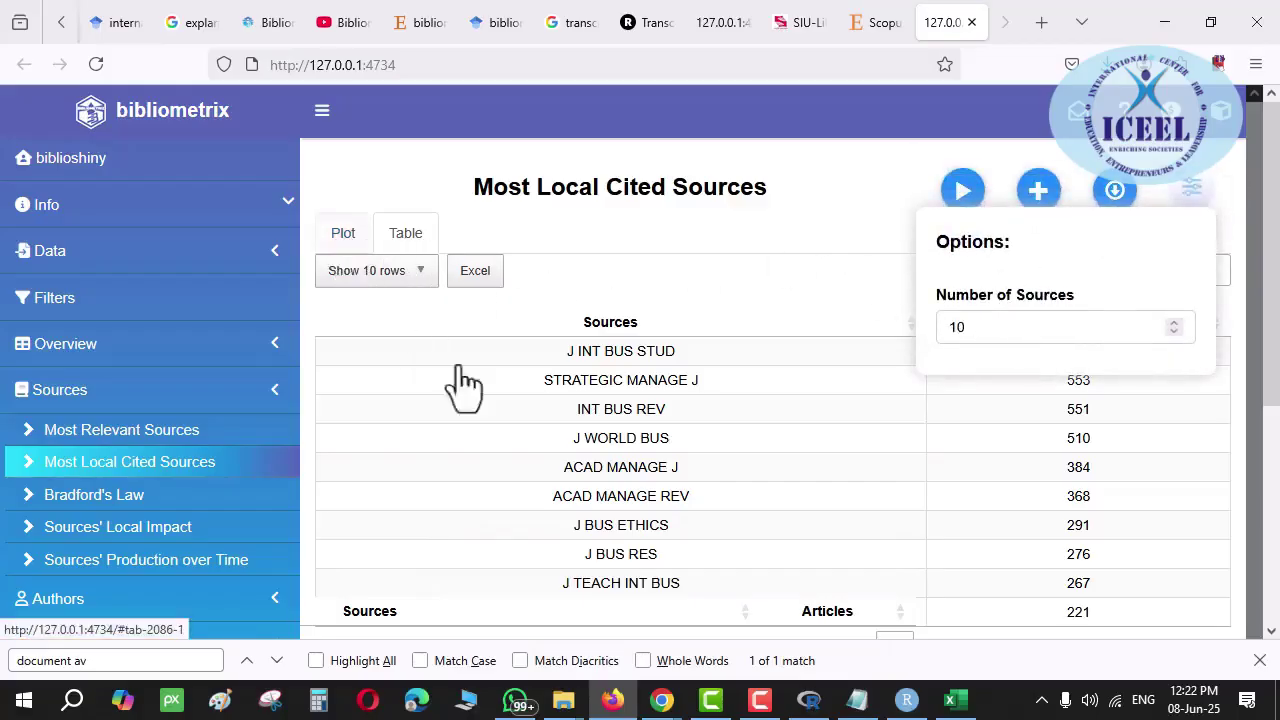
Check the Google Meet call again, and return to biblioshiny in Firefox to display the Core Sources by Bradford's Law plot
{"action": "mouse_move", "coordinate": [660, 705]}
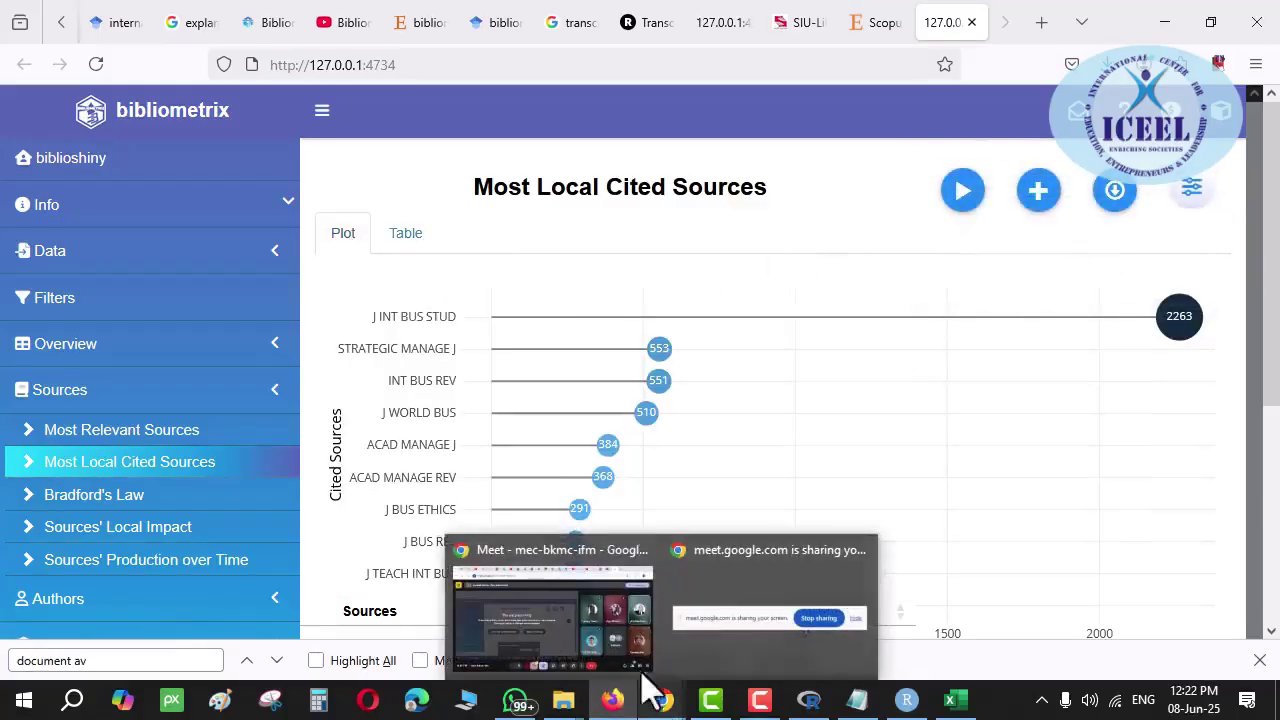
{"action": "left_click", "coordinate": [597, 640]}
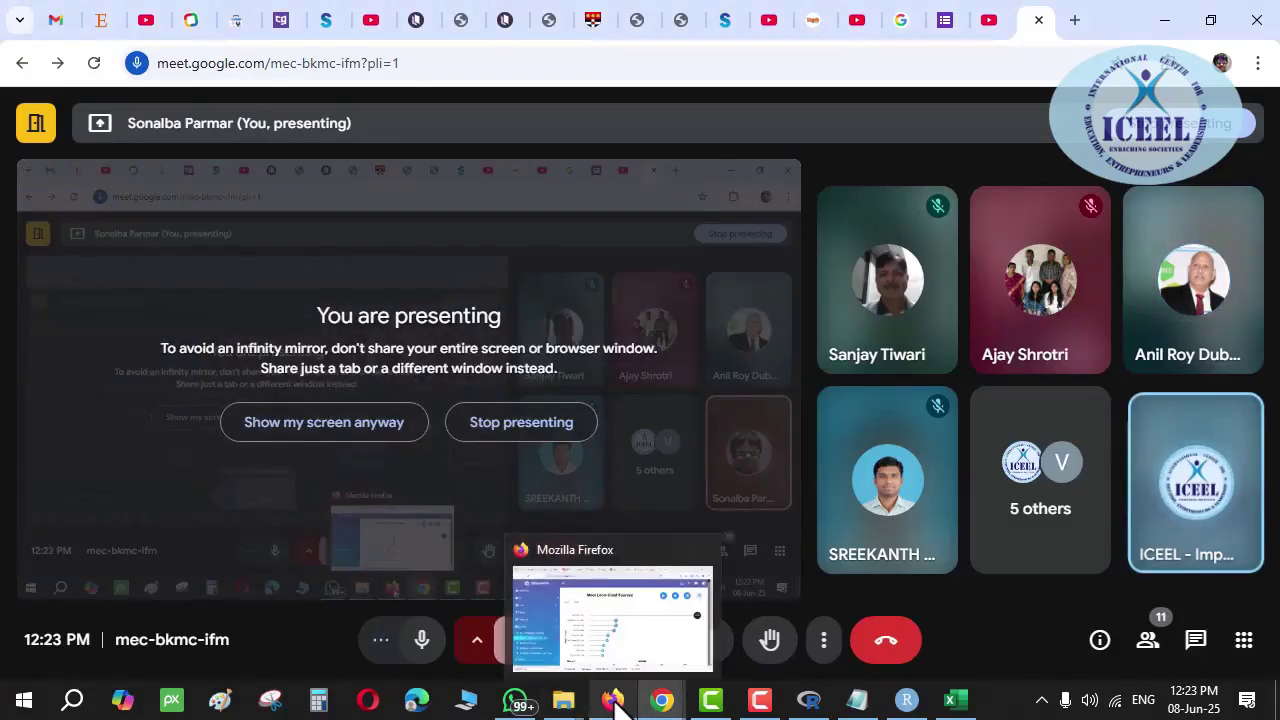
{"action": "left_click", "coordinate": [614, 610]}
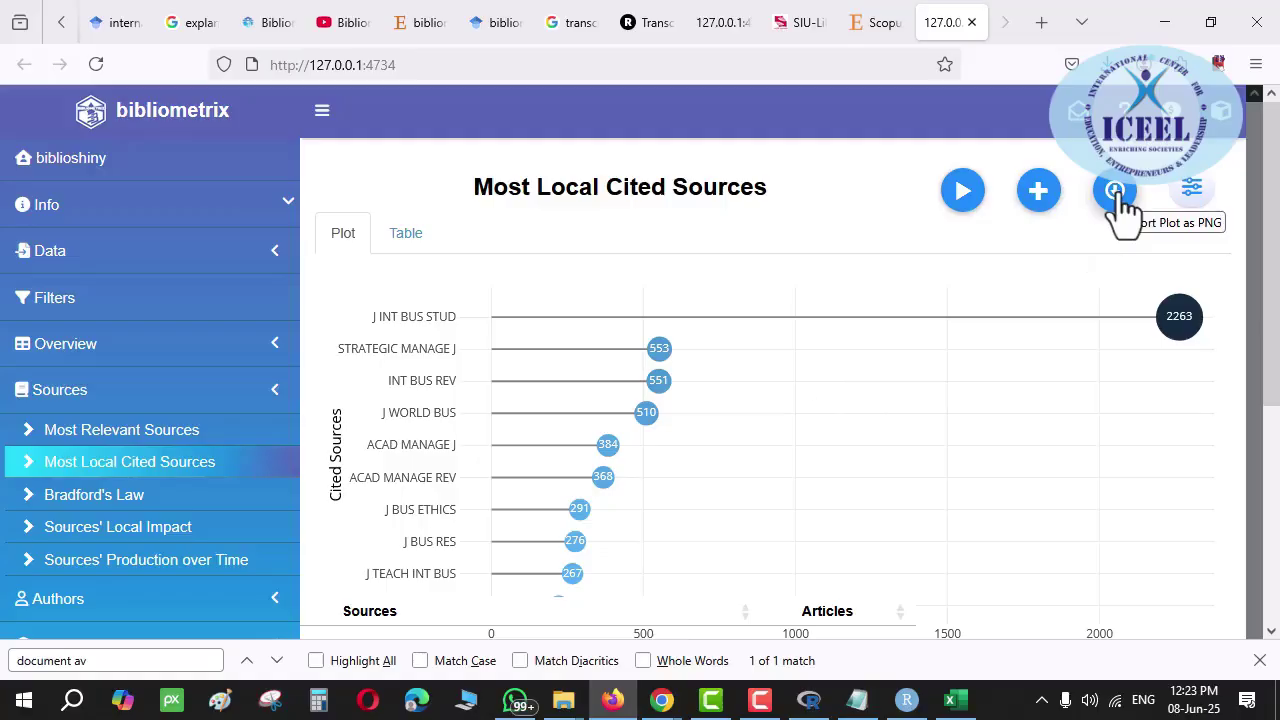
{"action": "left_click", "coordinate": [132, 497]}
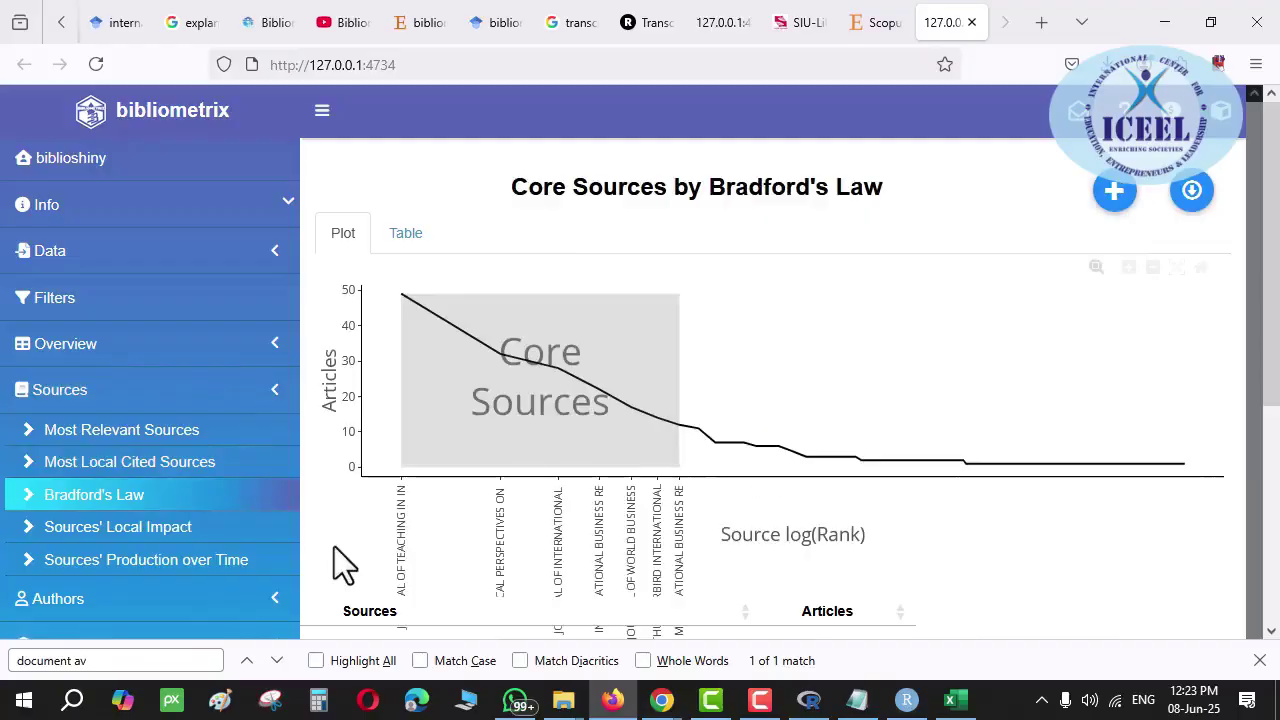
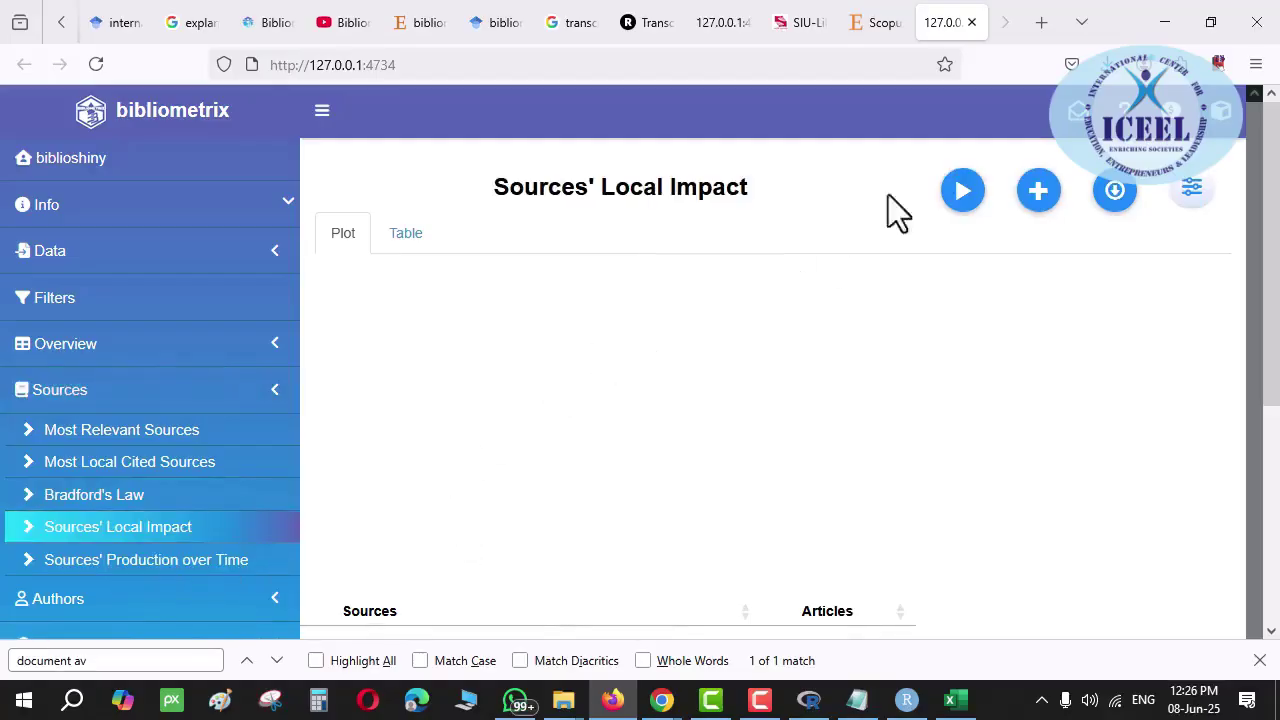
Generate the Sources' Local Impact plot and review its options for impact measure and number of sources
{"action": "left_click", "coordinate": [964, 192]}
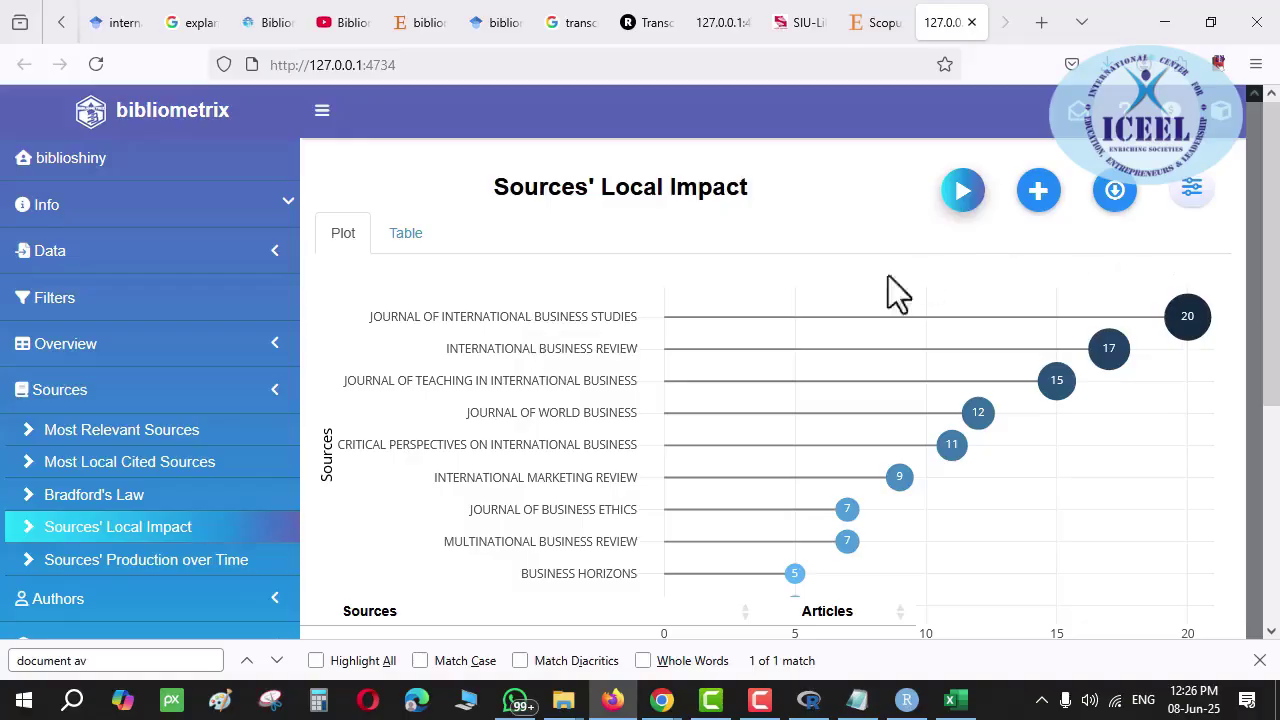
{"action": "left_click", "coordinate": [1191, 192]}
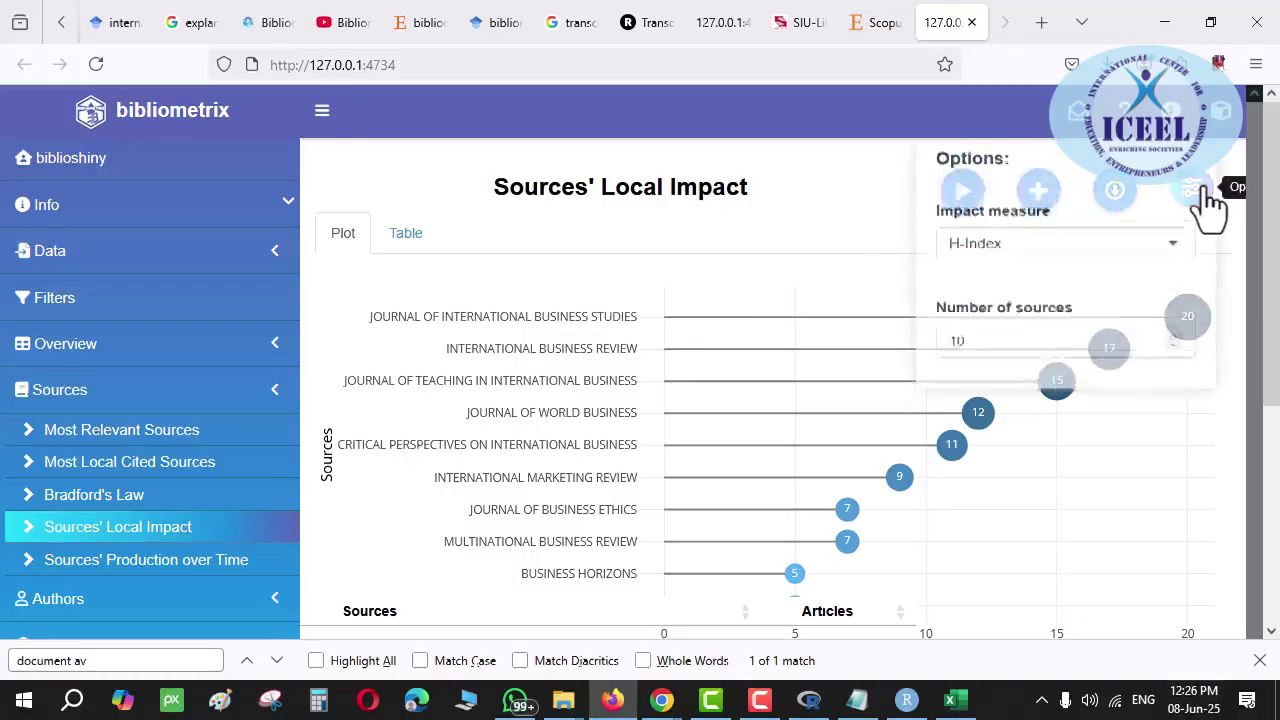
{"action": "left_click", "coordinate": [1085, 330]}
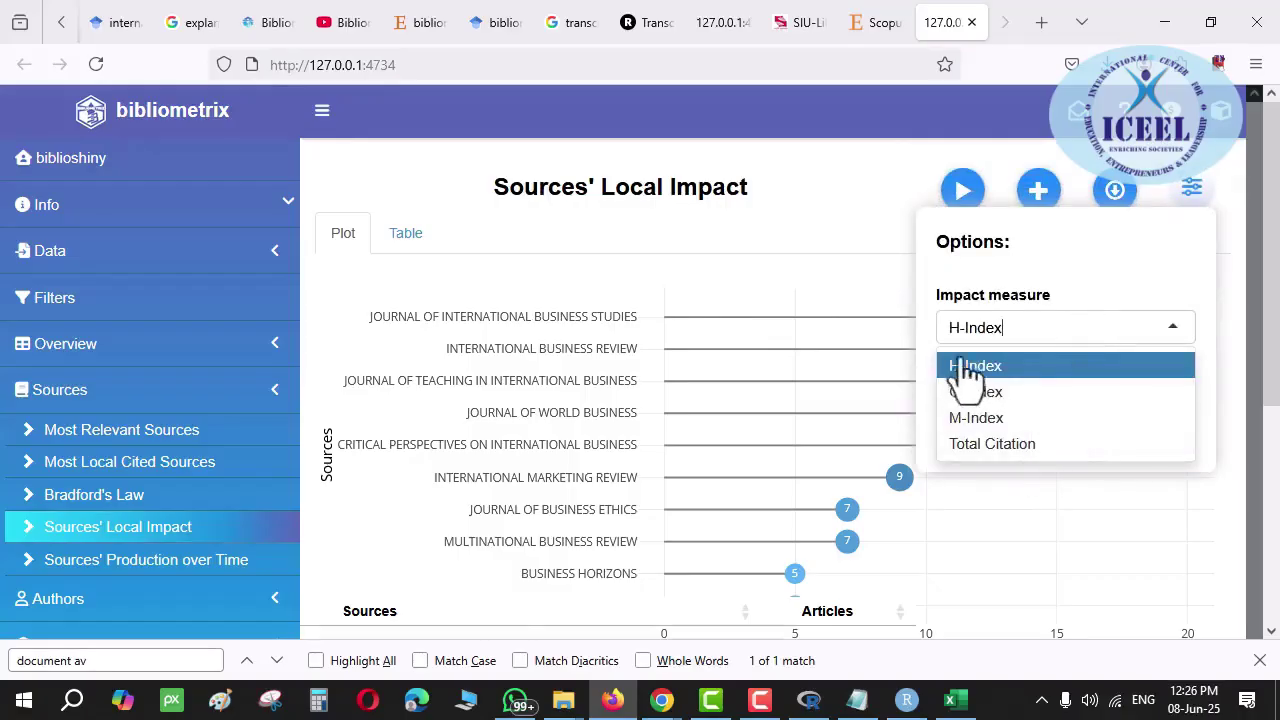
{"action": "left_click", "coordinate": [840, 236]}
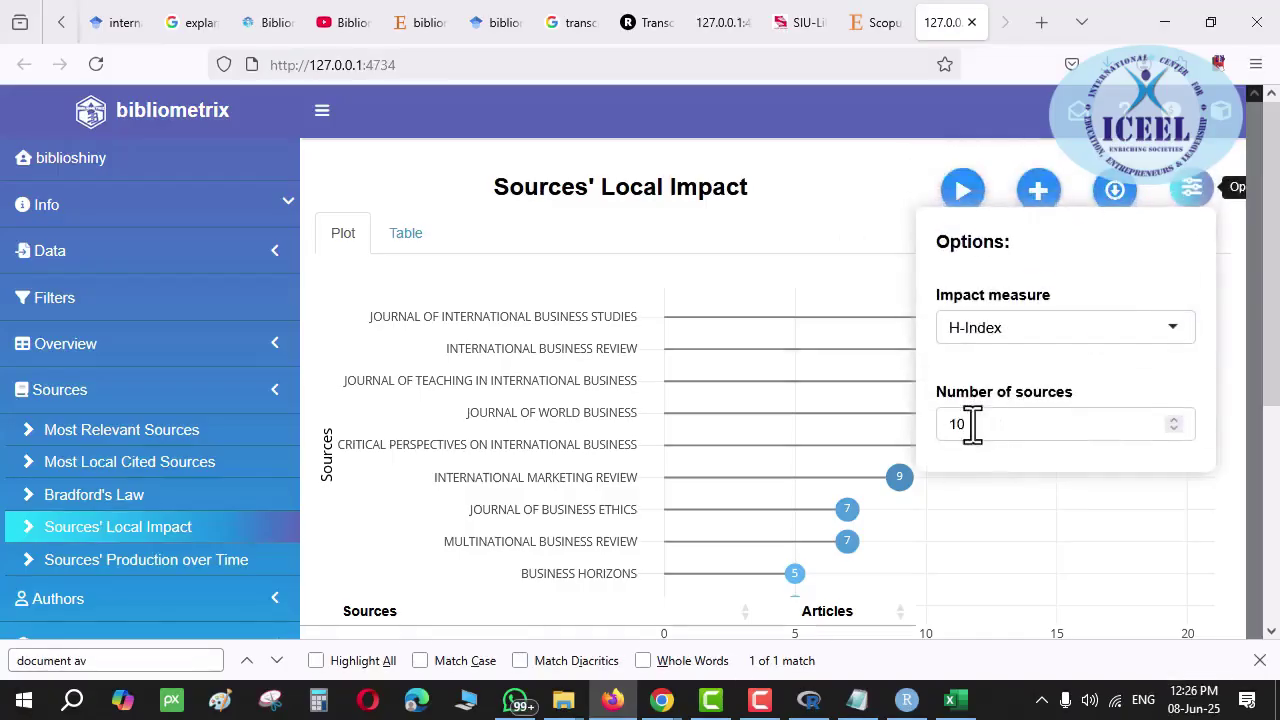
{"action": "left_click", "coordinate": [857, 246]}
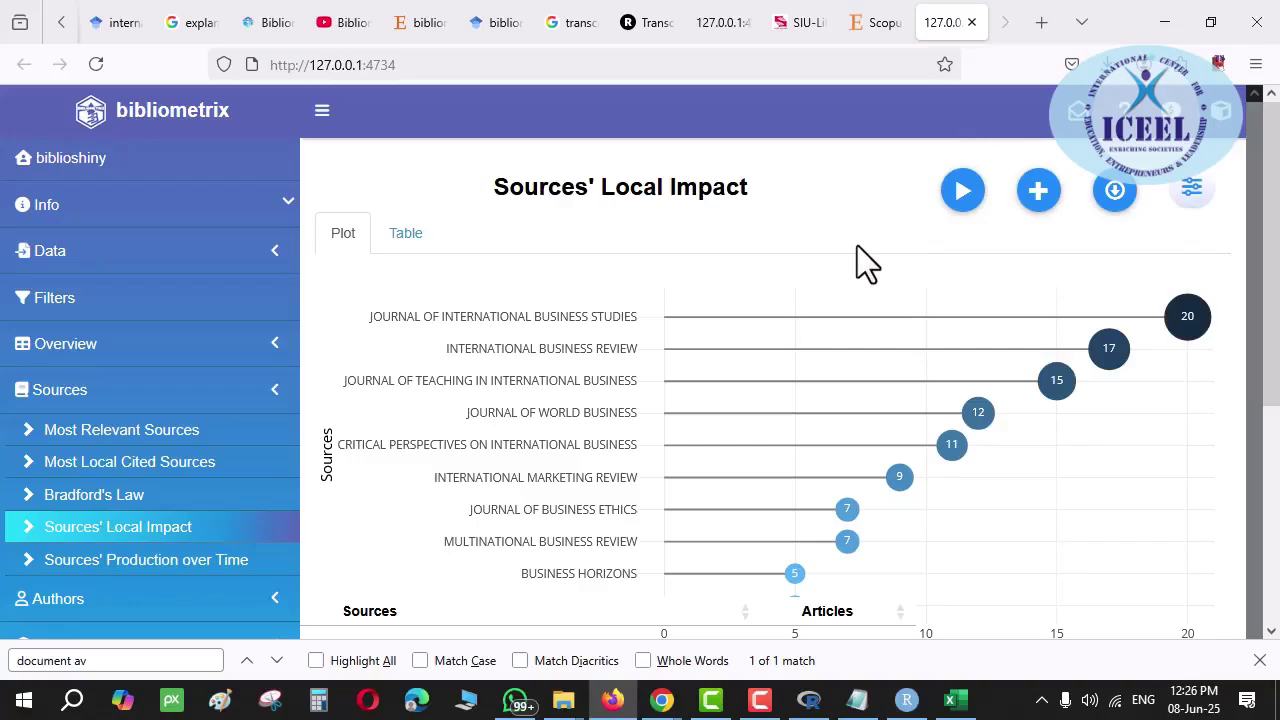
Generate the Sources' Production over Time plot and hide the Journal of World Business line
{"action": "left_click", "coordinate": [222, 562]}
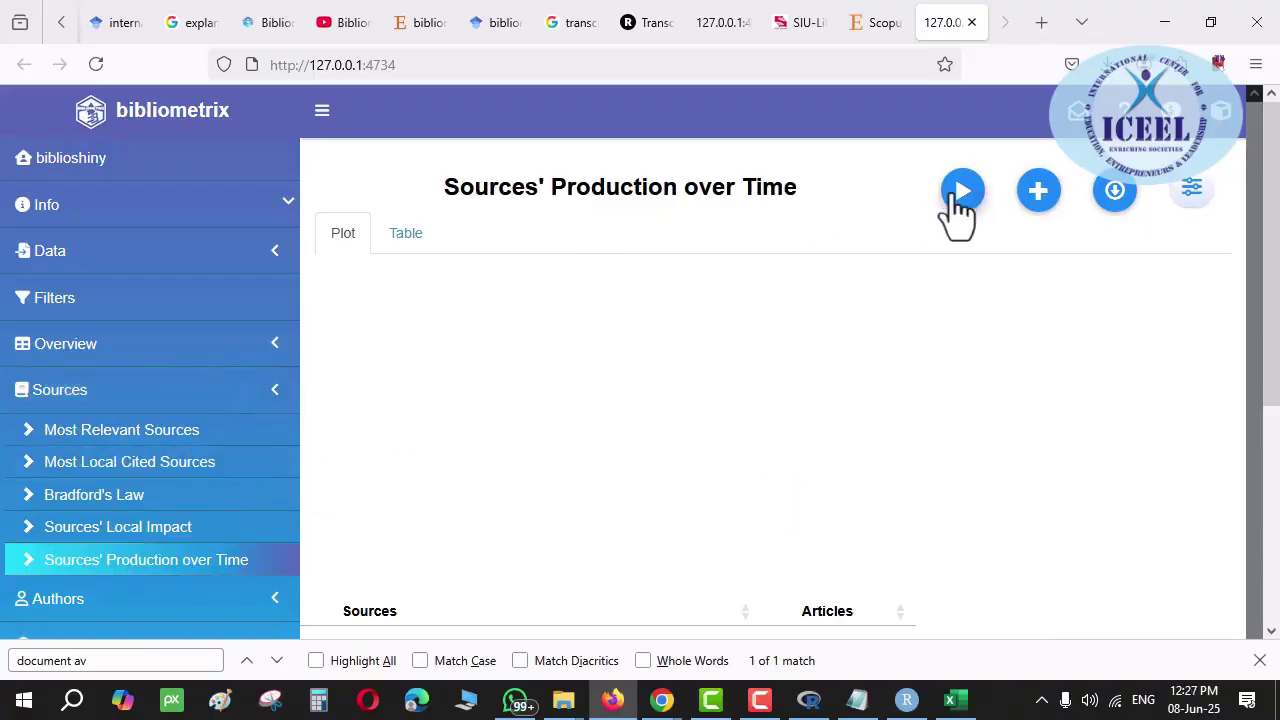
{"action": "left_click", "coordinate": [958, 198]}
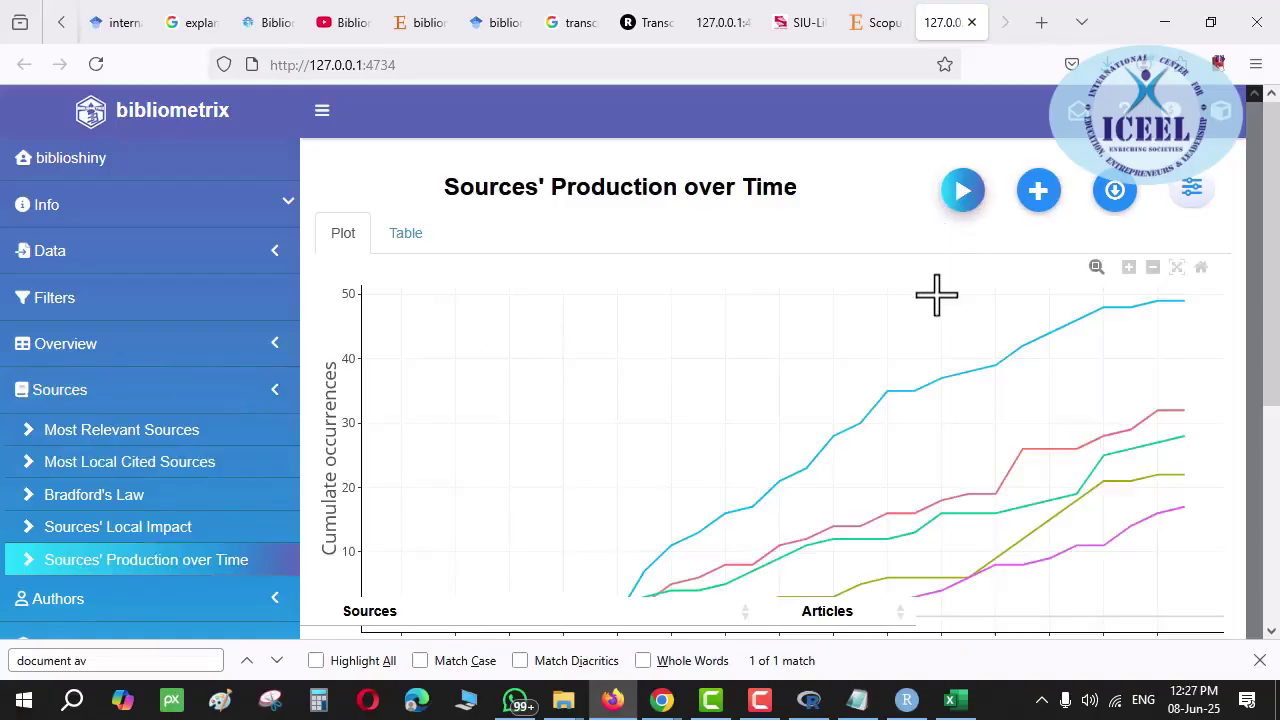
{"action": "scroll", "coordinate": [903, 431], "scroll_direction": "down", "scroll_amount": 5}
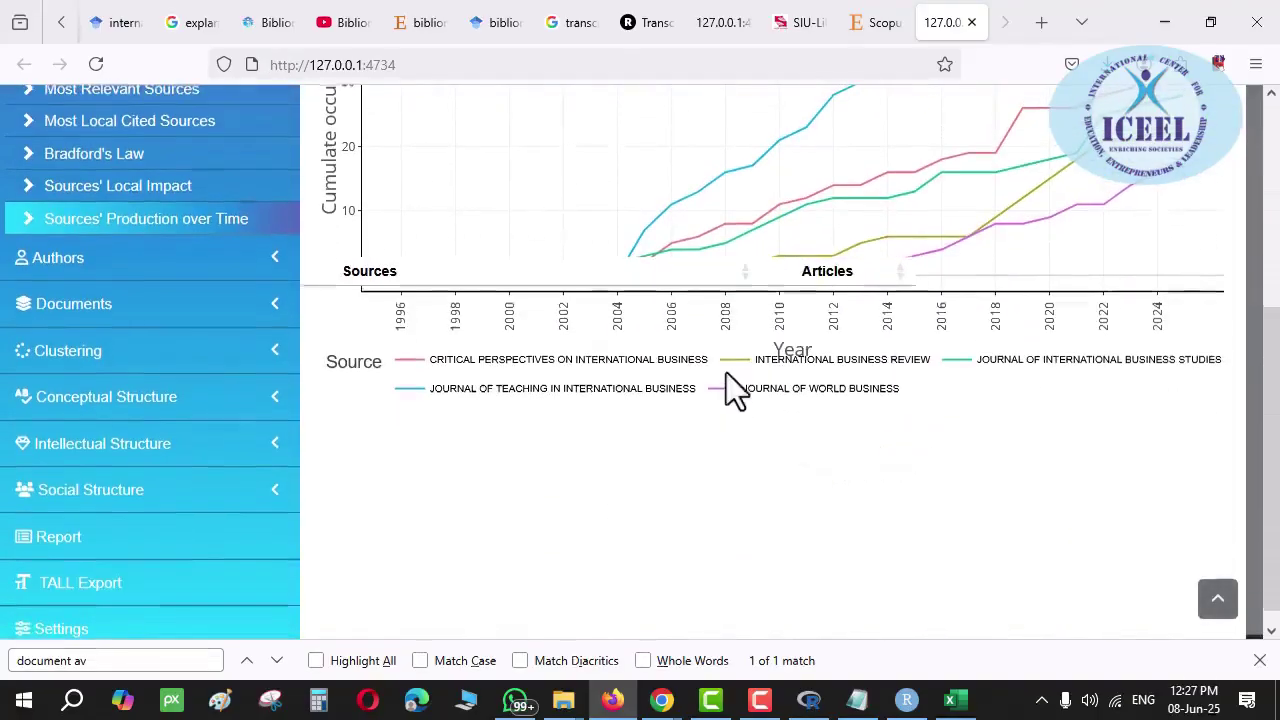
{"action": "scroll", "coordinate": [780, 230], "scroll_direction": "up", "scroll_amount": 3}
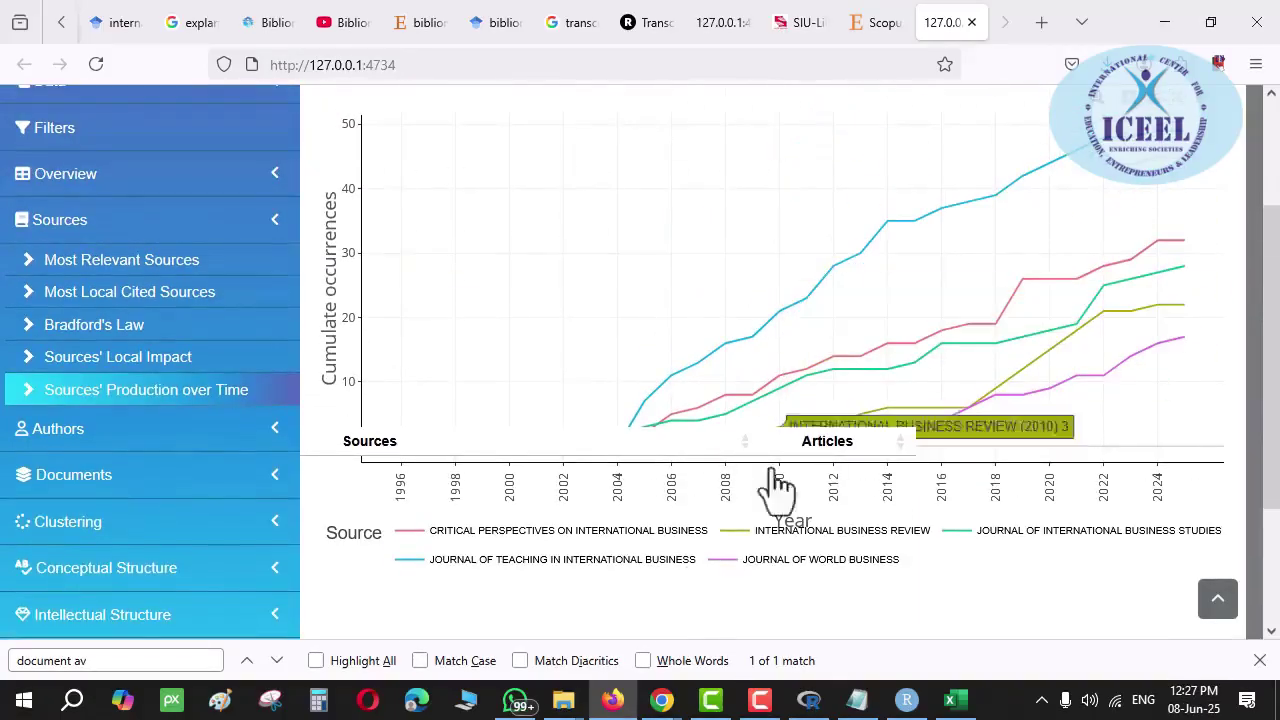
{"action": "left_click", "coordinate": [725, 578]}
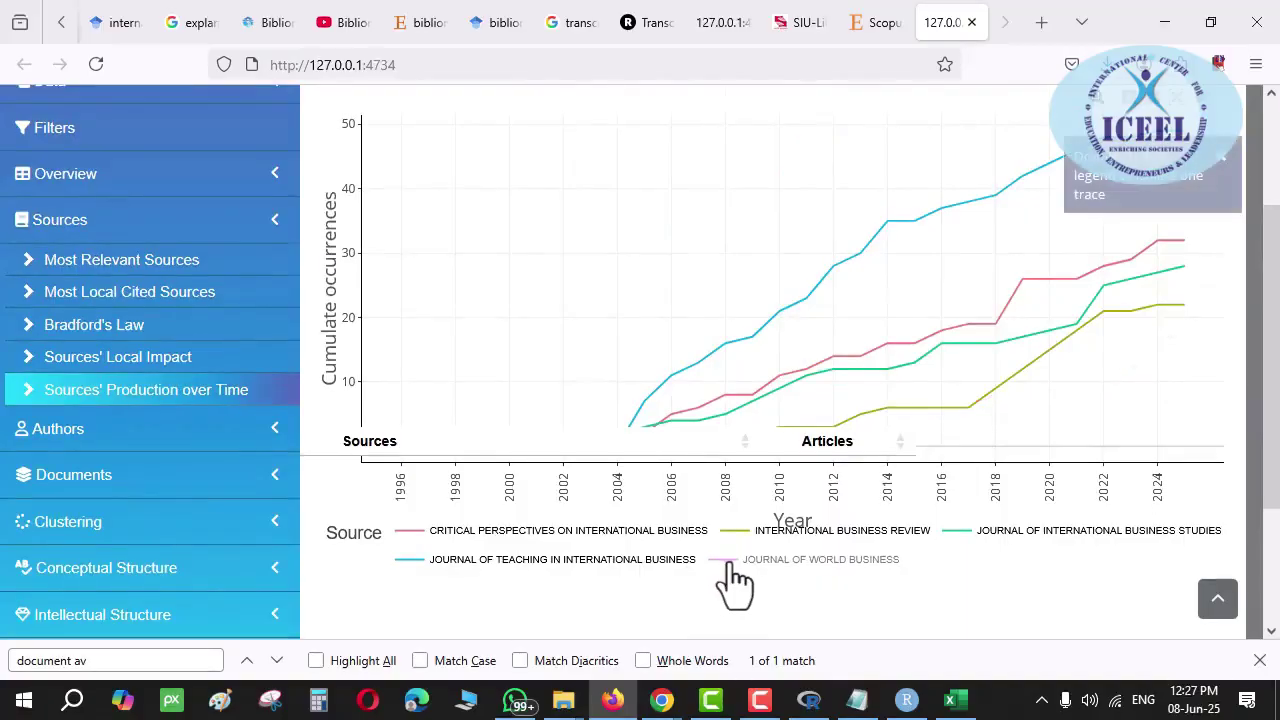
Toggle the Journal of World Business line in the Sources' Production over Time plot and leave it displayed
{"action": "left_click", "coordinate": [729, 566]}
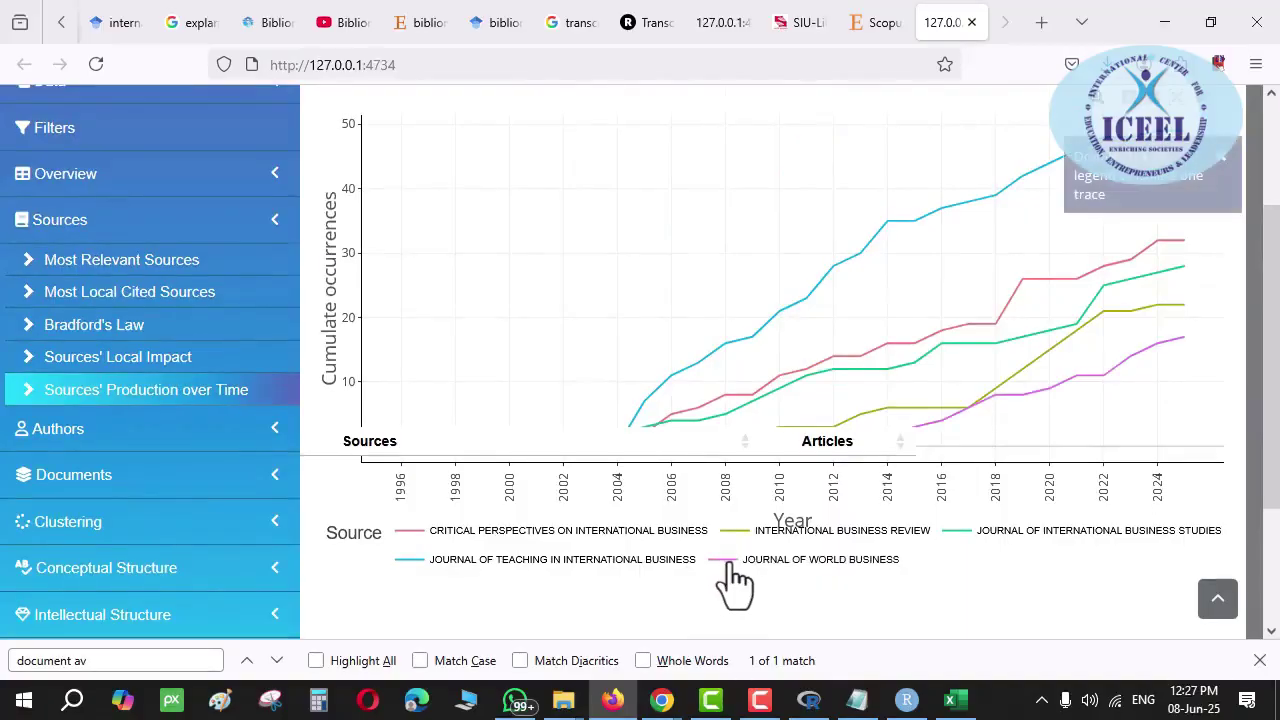
{"action": "left_click", "coordinate": [790, 566]}
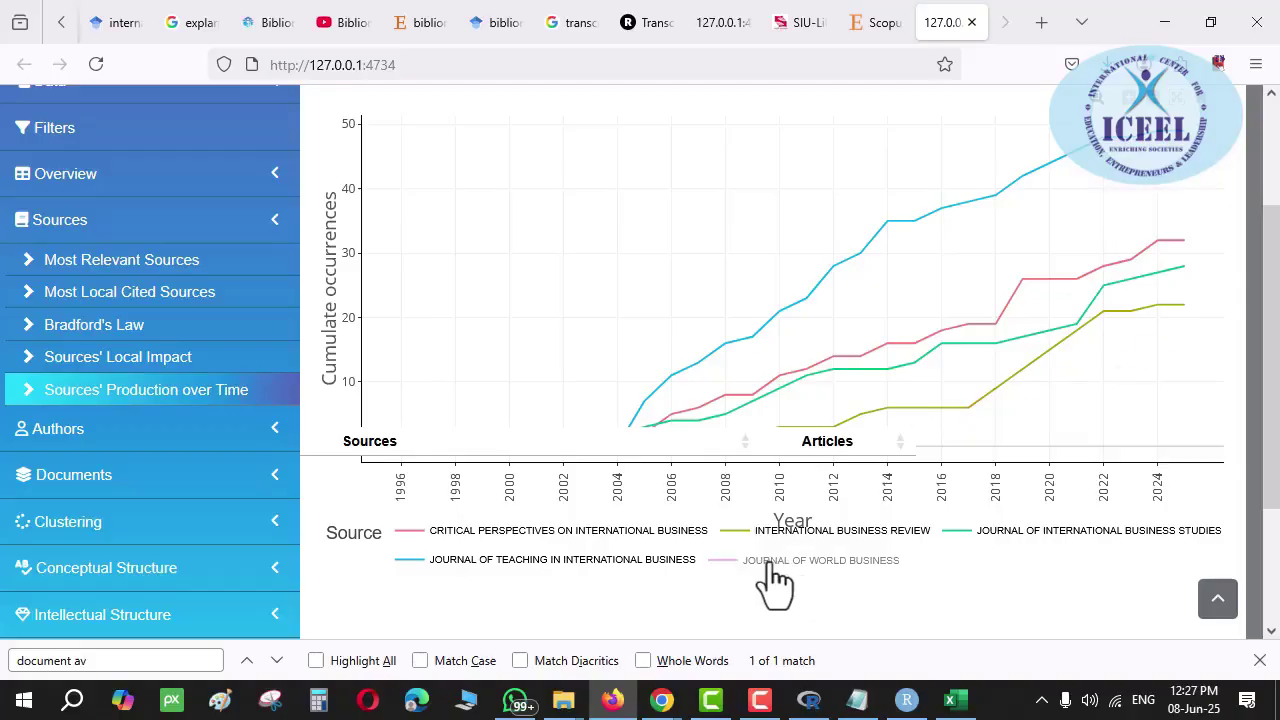
{"action": "left_click", "coordinate": [765, 580]}
Repeatedly hide and restore the Critical Perspectives on International Business line in the plot, leaving it displayed
{"action": "left_click", "coordinate": [413, 533]}
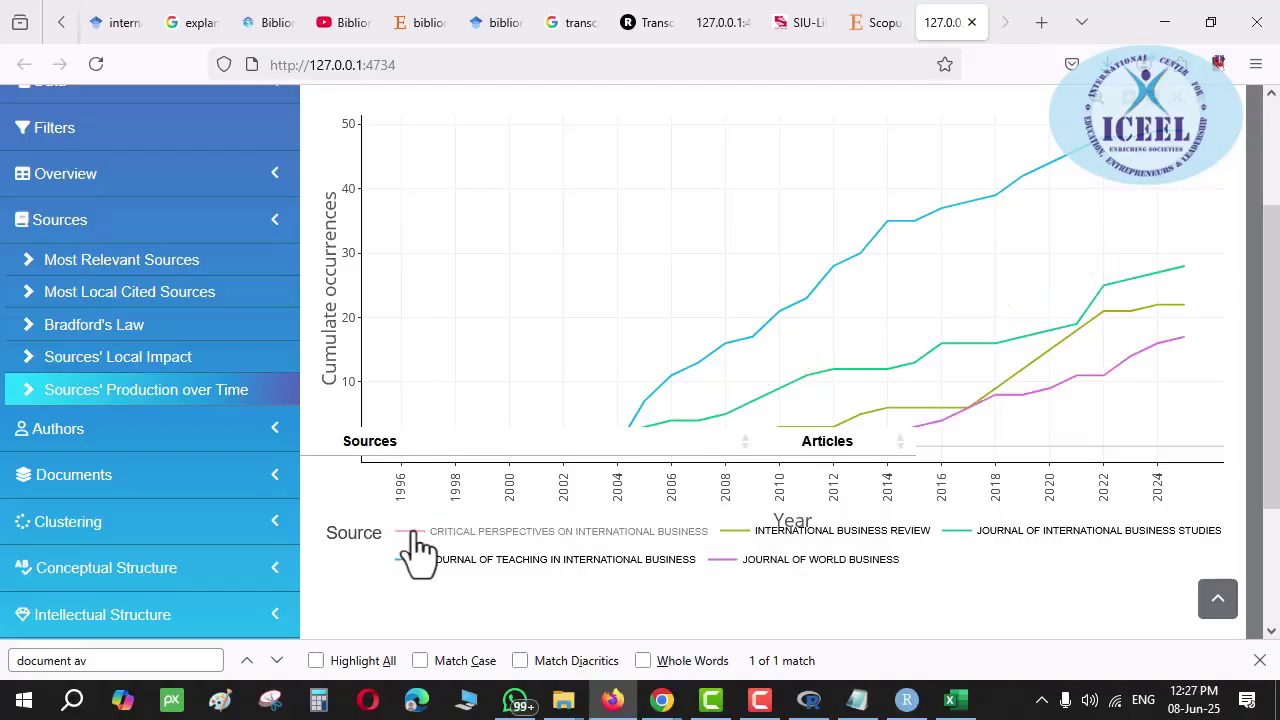
{"action": "left_click", "coordinate": [413, 535]}
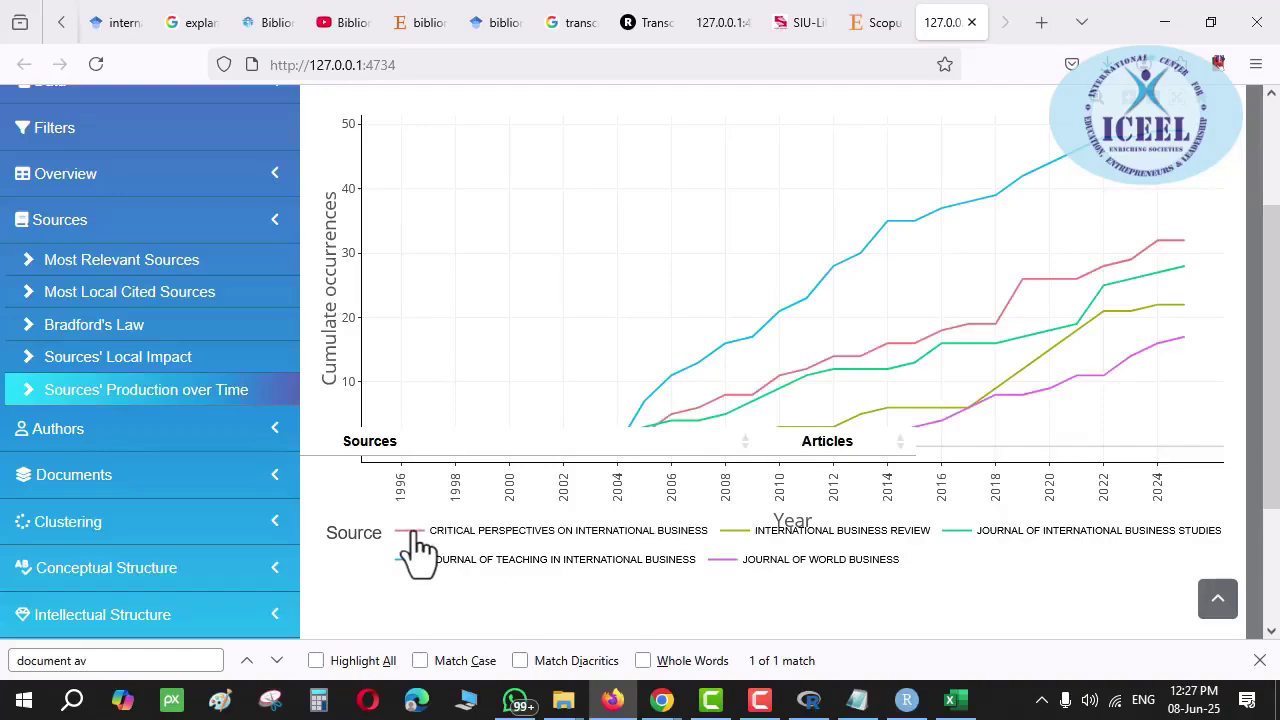
{"action": "left_click", "coordinate": [413, 535]}
{"action": "left_click", "coordinate": [470, 535]}
{"action": "left_click", "coordinate": [410, 550]}
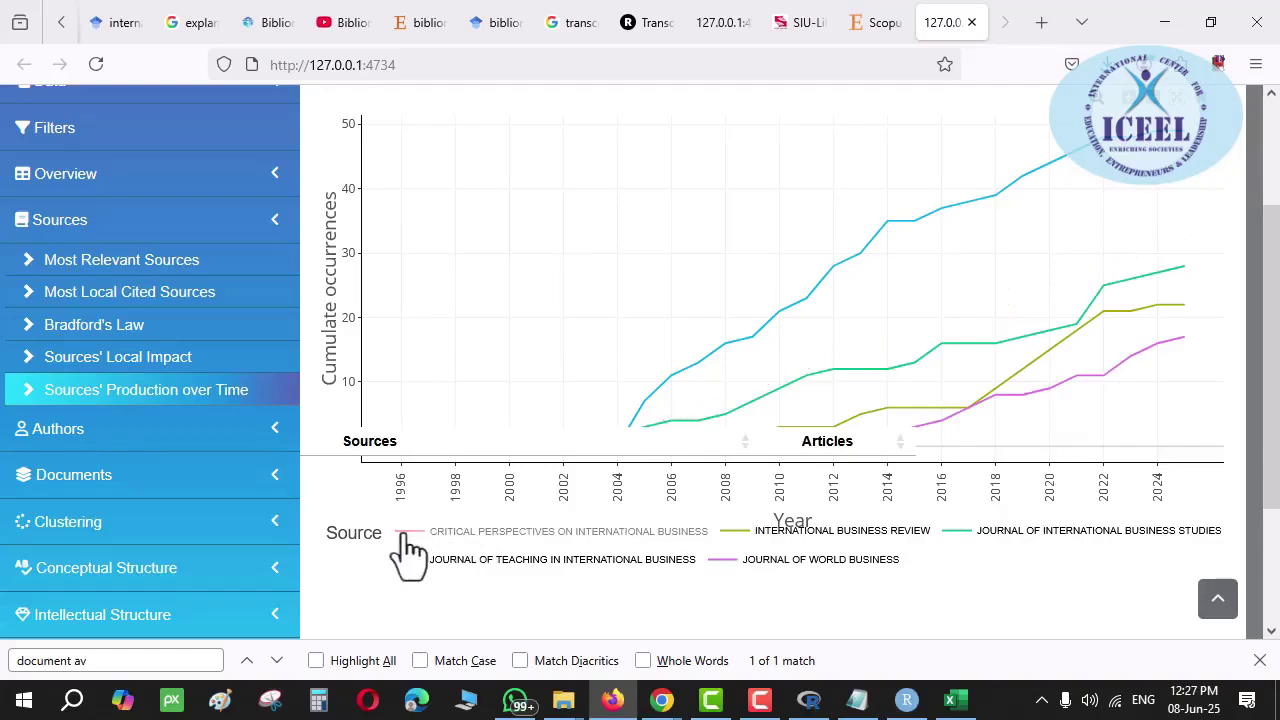
{"action": "left_click", "coordinate": [410, 550]}
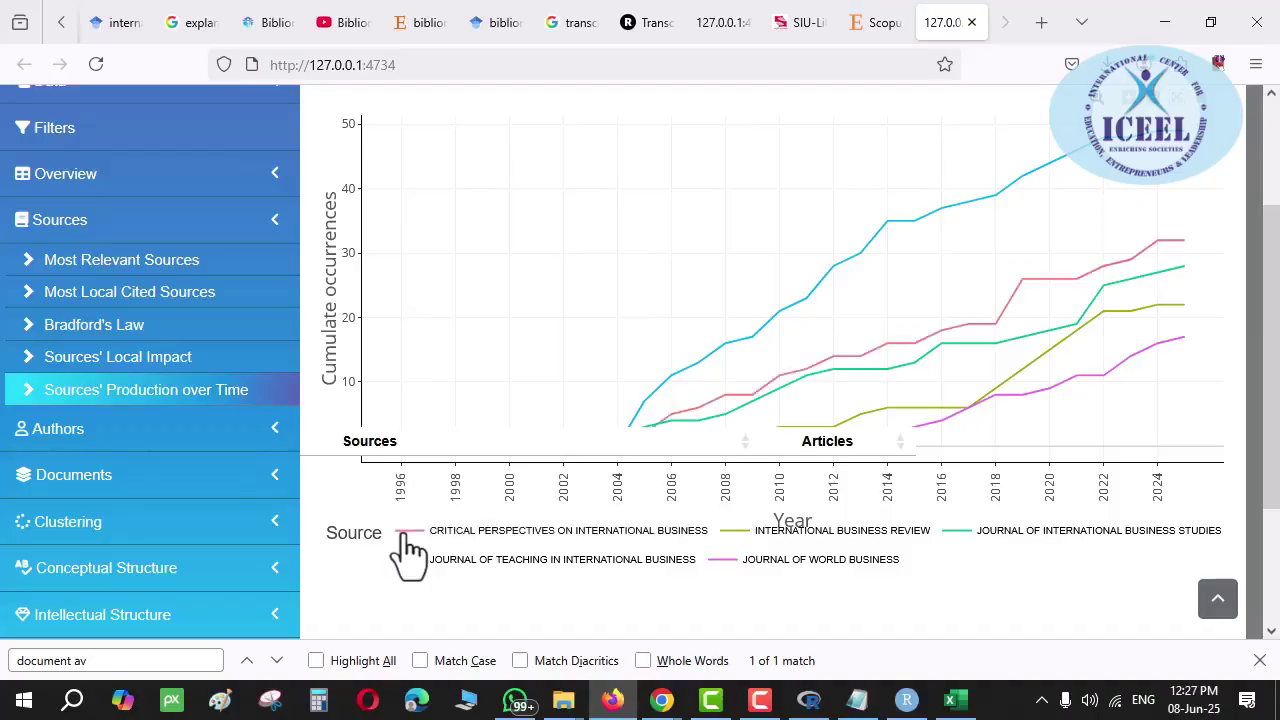
{"action": "left_click", "coordinate": [455, 550]}
{"action": "left_click", "coordinate": [460, 537]}
{"action": "left_click", "coordinate": [460, 537]}
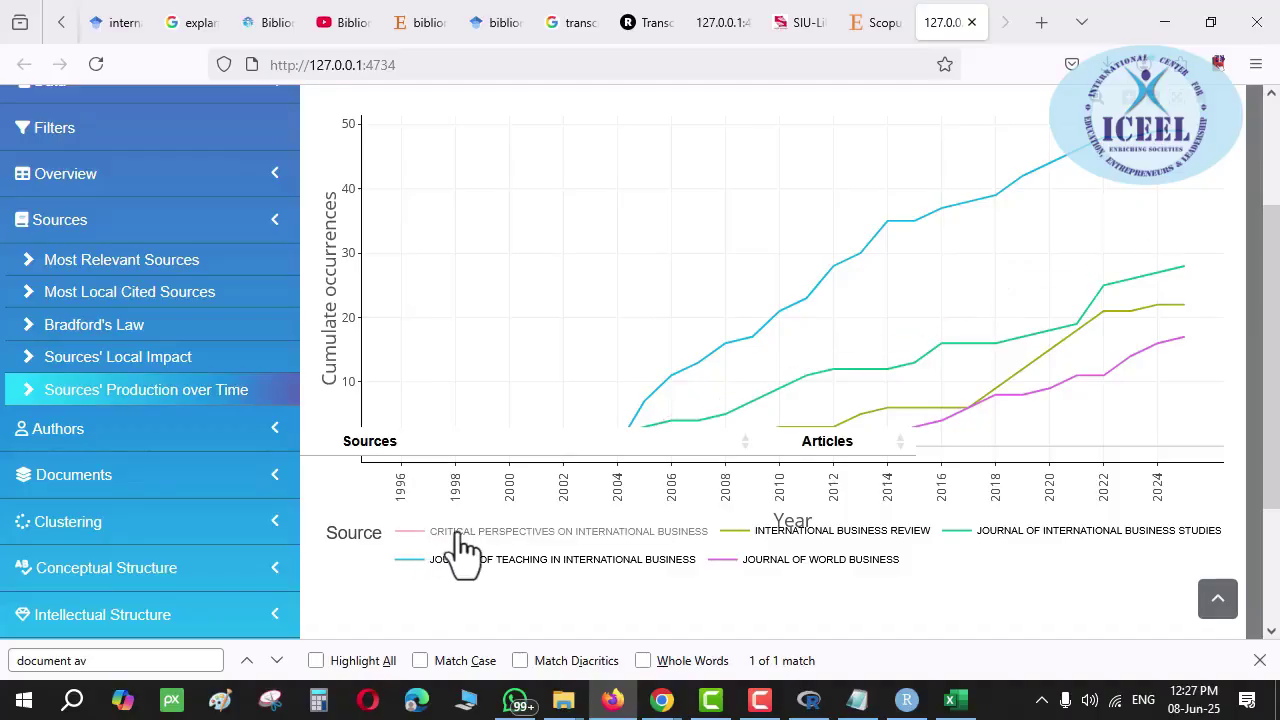
{"action": "left_click", "coordinate": [460, 537]}
{"action": "left_click", "coordinate": [460, 537]}
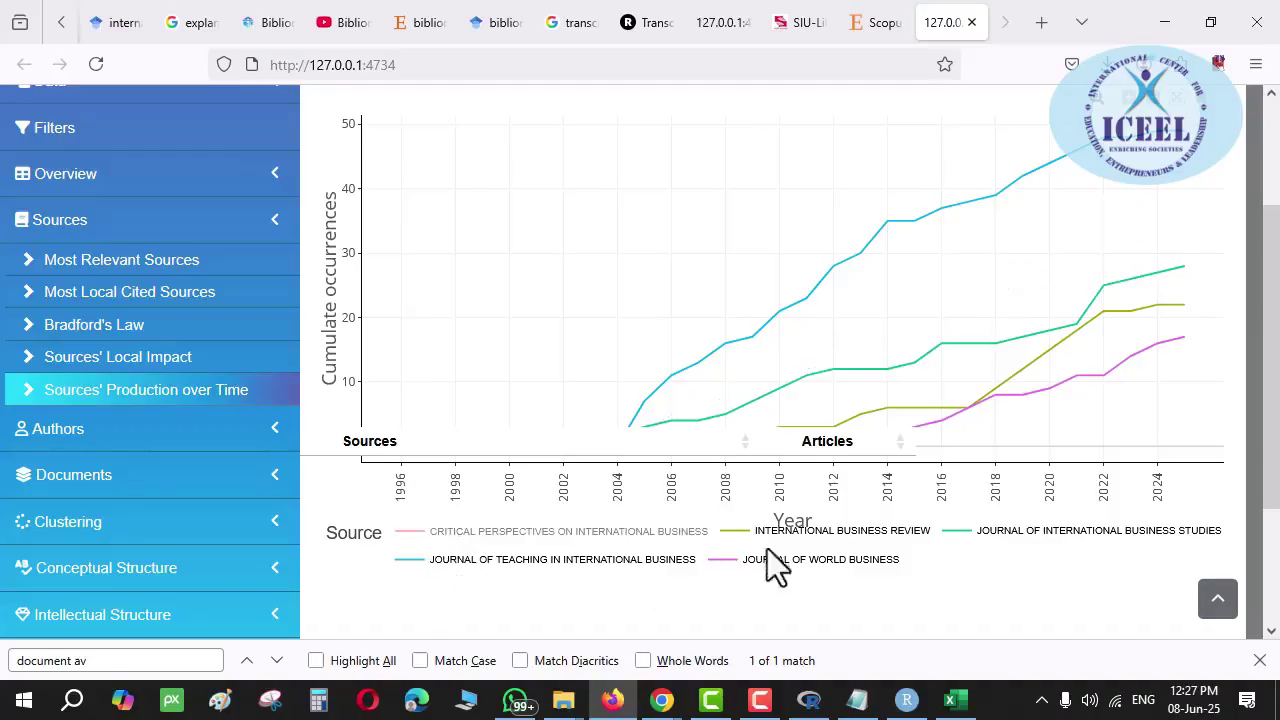
{"action": "left_click", "coordinate": [470, 535]}
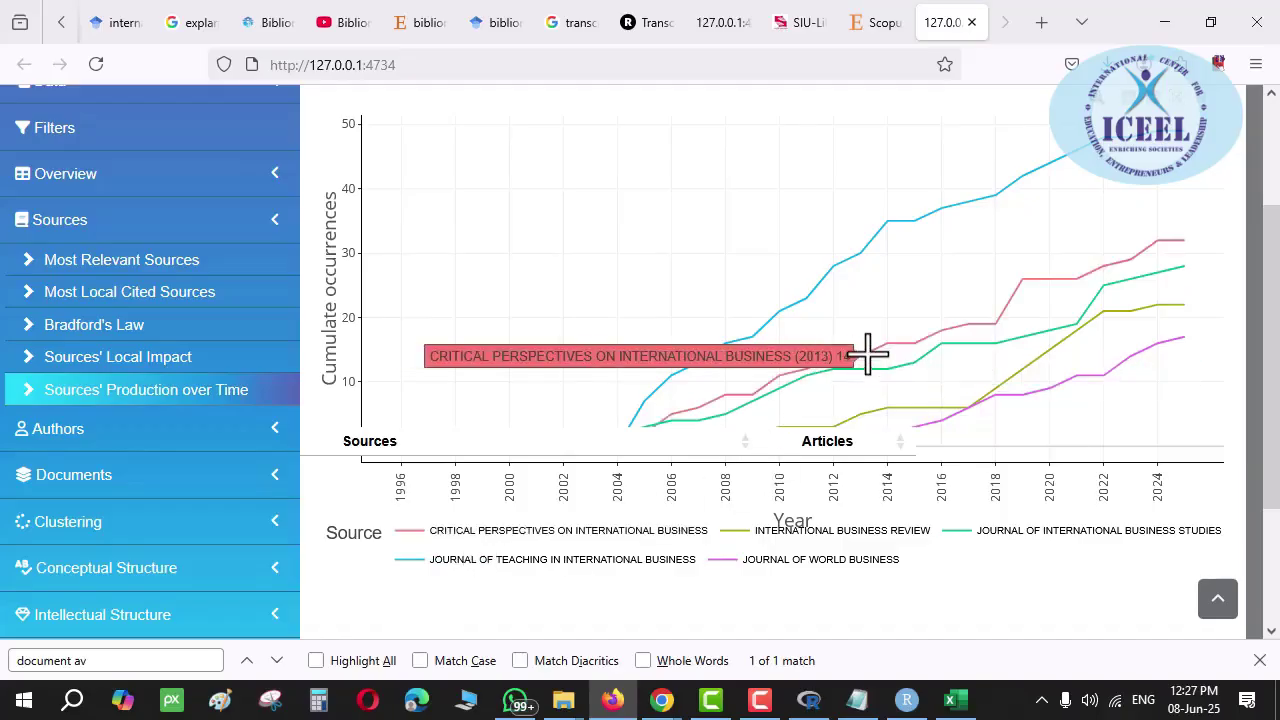
{"action": "left_click", "coordinate": [512, 545]}
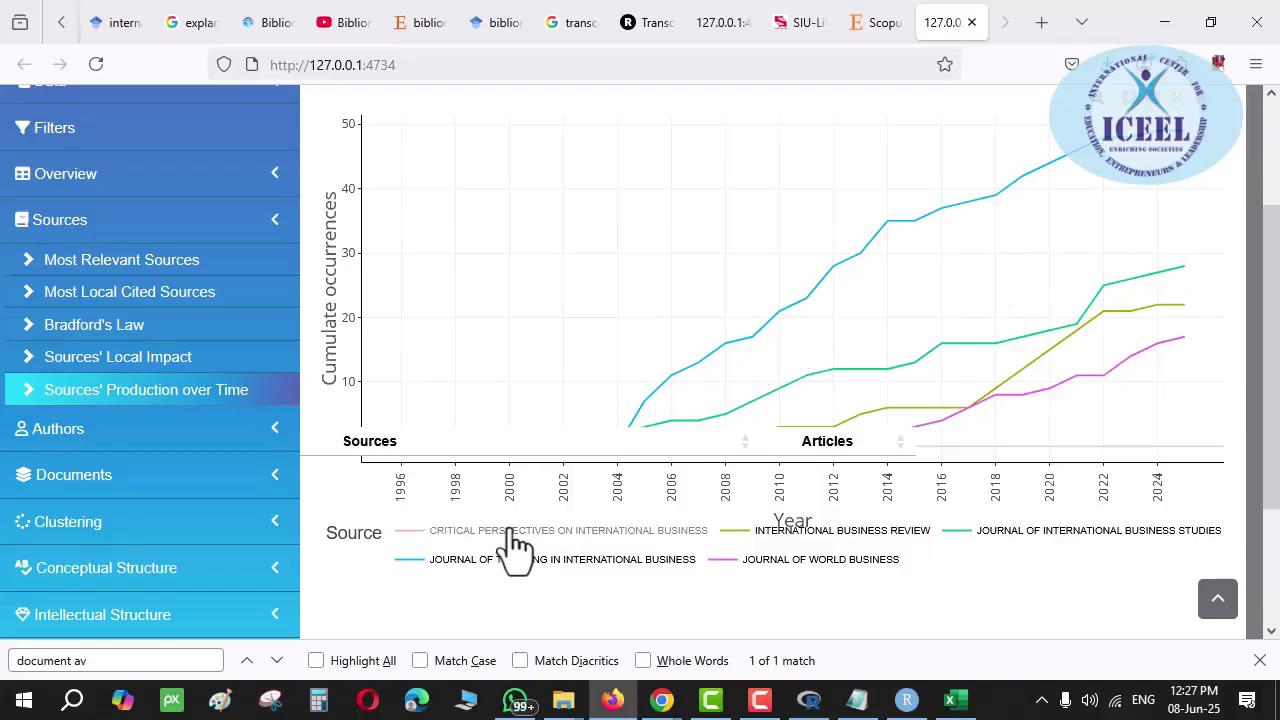
{"action": "left_click", "coordinate": [510, 545]}
Hide and restore the Journal of Teaching in International Business line in the plot
{"action": "left_click", "coordinate": [512, 563]}
{"action": "left_click", "coordinate": [512, 563]}
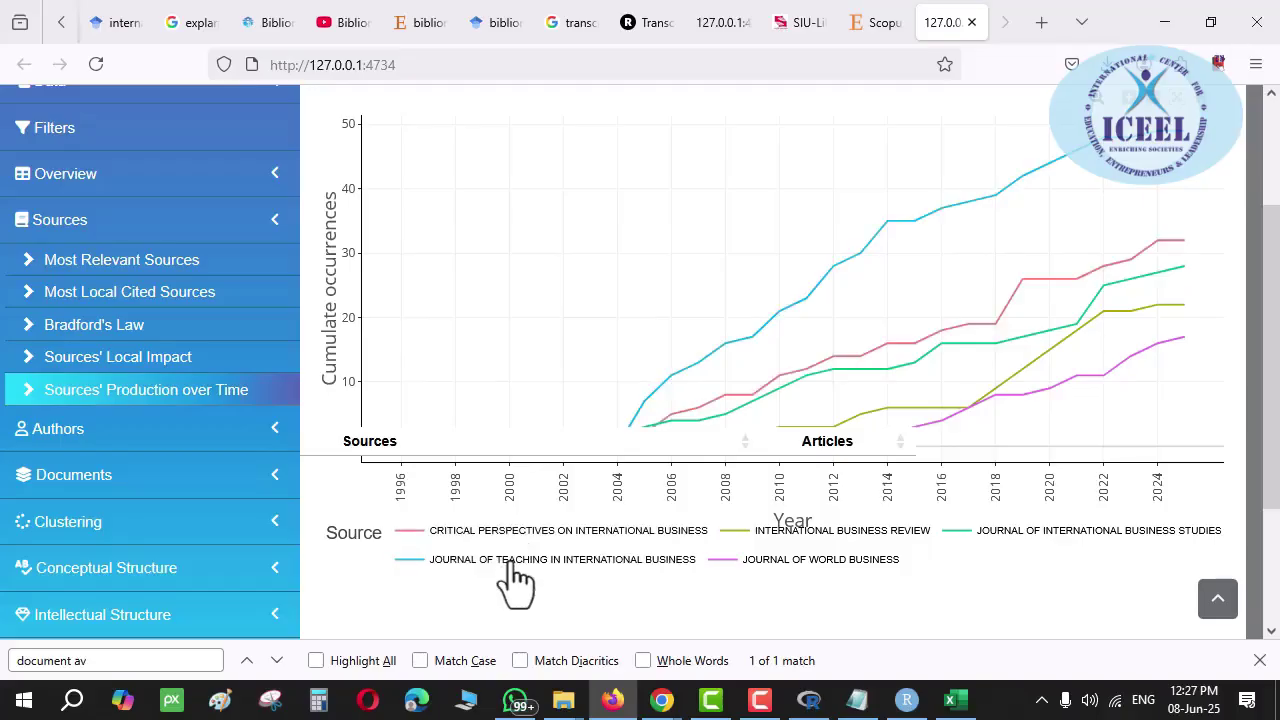
{"action": "left_click", "coordinate": [512, 563]}
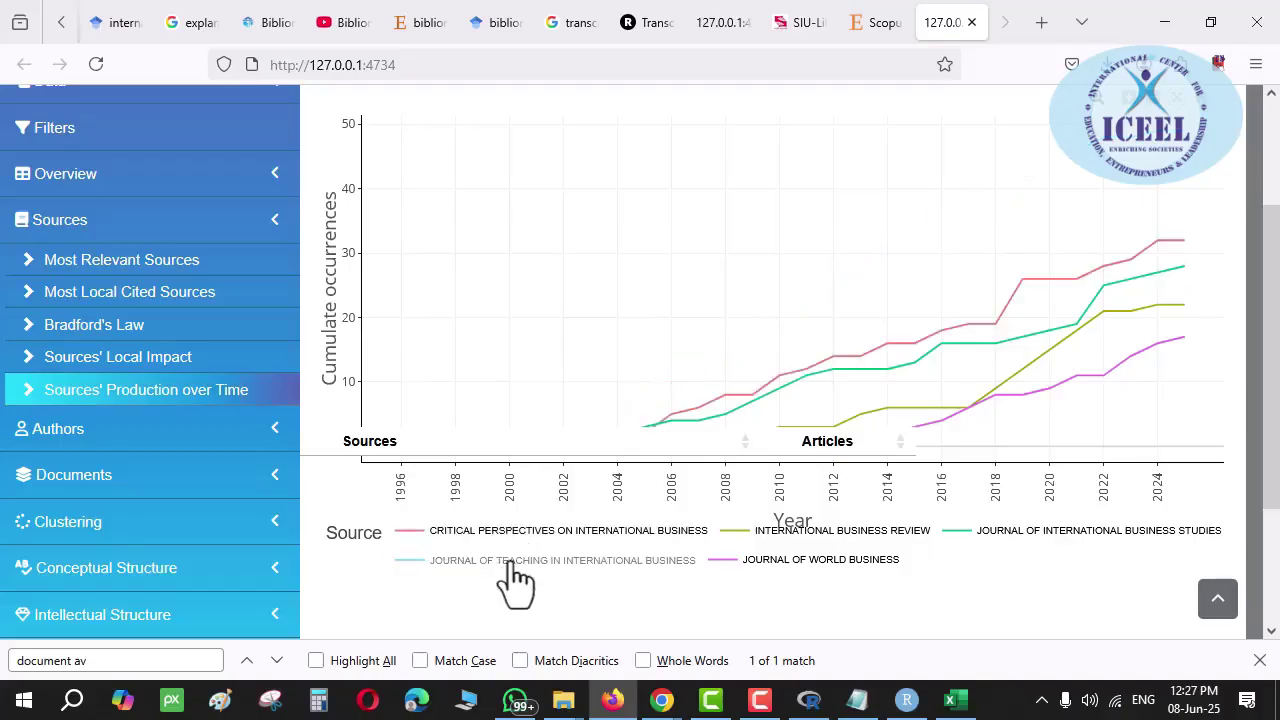
Repeatedly hide and restore the Journal of International Business Studies line, leaving all source lines displayed
{"action": "left_click", "coordinate": [1004, 534]}
{"action": "left_click", "coordinate": [1004, 534]}
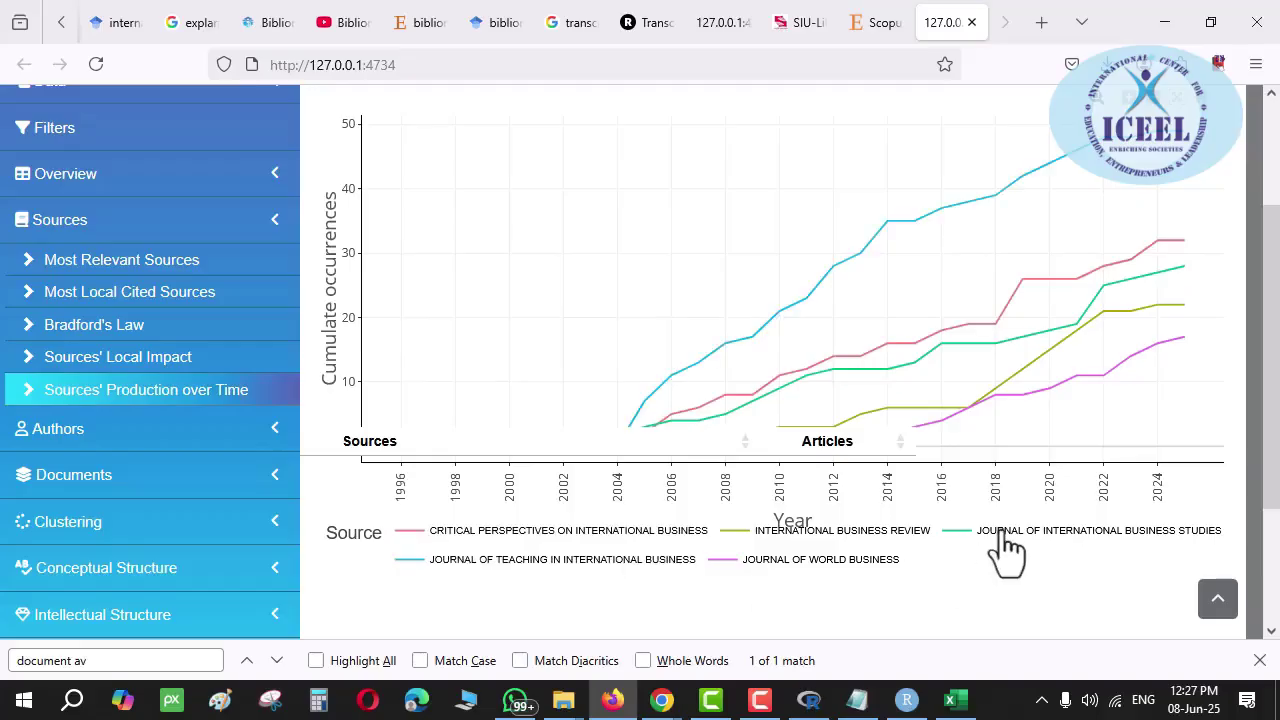
{"action": "left_click", "coordinate": [1003, 535]}
{"action": "left_click", "coordinate": [997, 535]}
{"action": "left_click", "coordinate": [963, 540]}
{"action": "left_click", "coordinate": [1046, 537]}
{"action": "left_click", "coordinate": [1046, 537]}
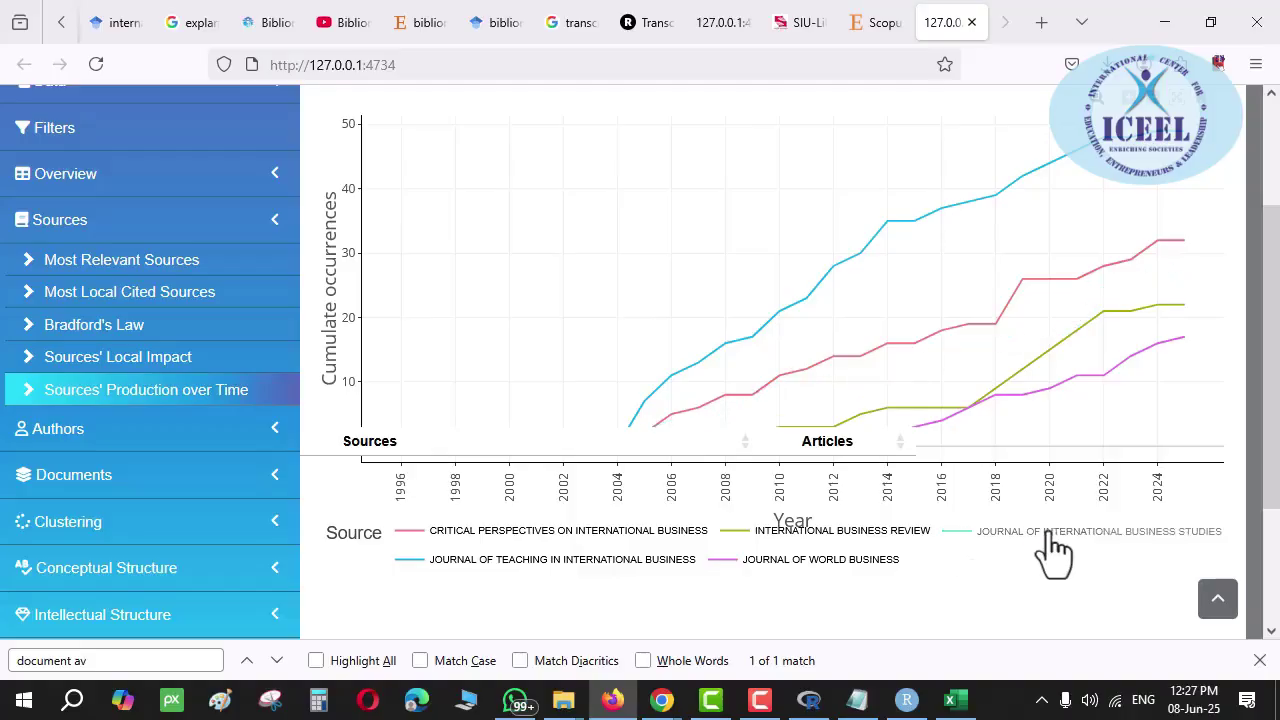
{"action": "left_click", "coordinate": [1047, 536]}
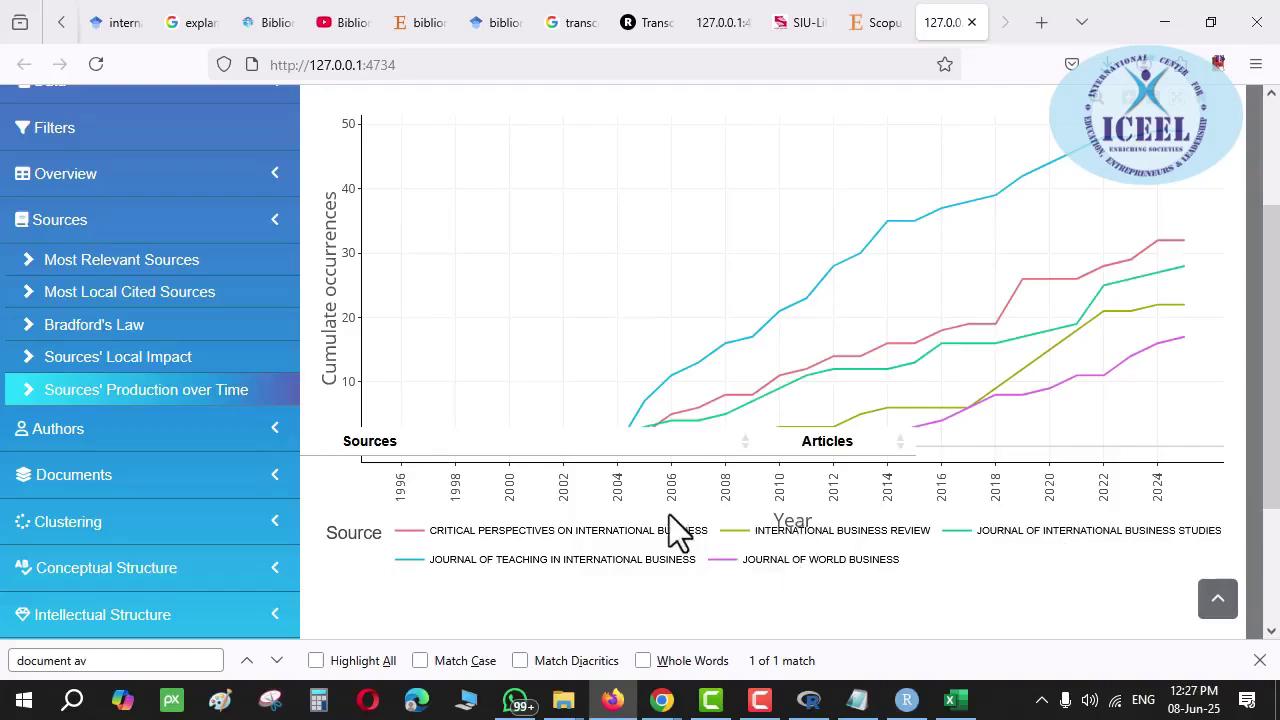
Generate the Most Relevant Authors plot in the Authors analyses, review its table, and return to the plot
{"action": "scroll", "coordinate": [580, 455], "scroll_direction": "up", "scroll_amount": 3}
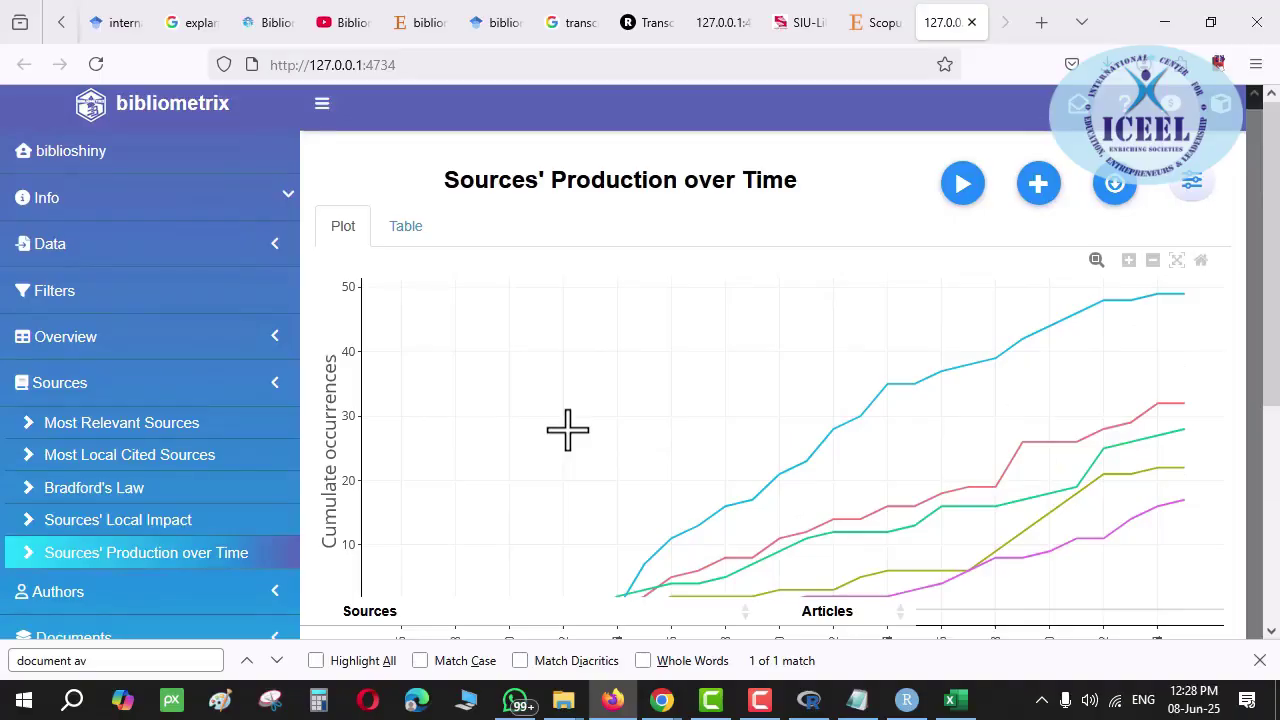
{"action": "scroll", "coordinate": [628, 530], "scroll_direction": "down", "scroll_amount": 3}
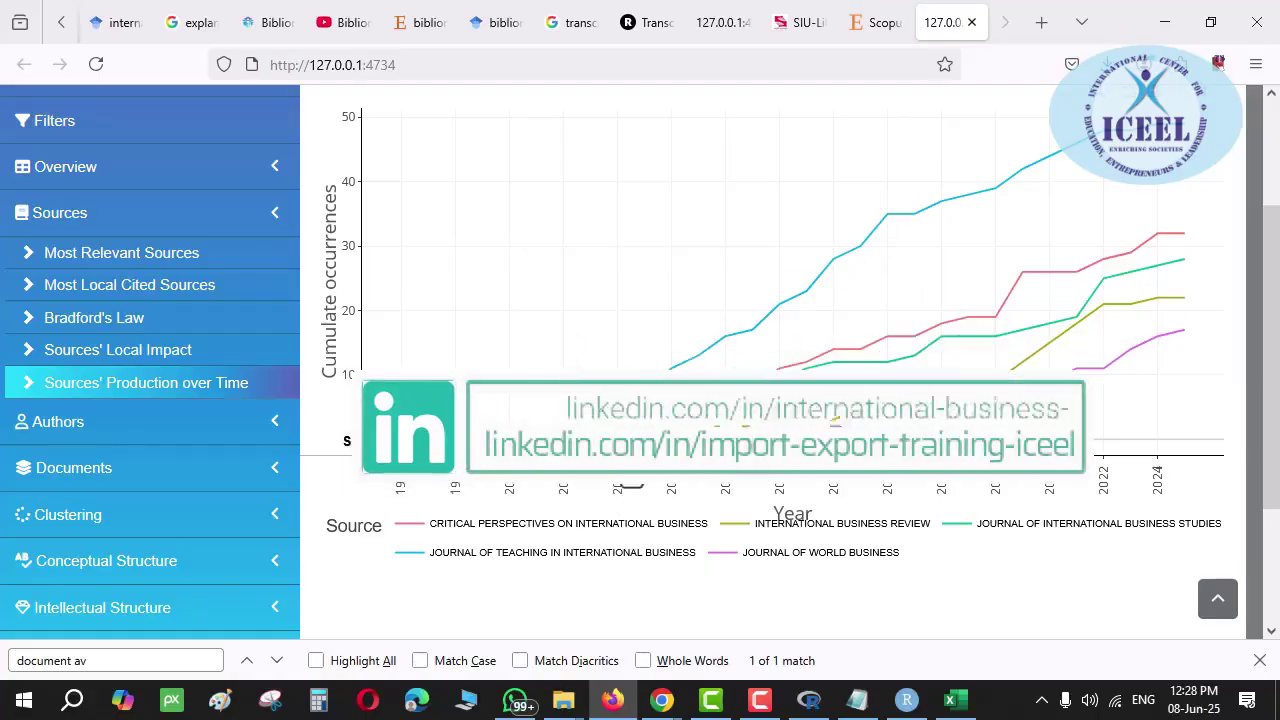
{"action": "scroll", "coordinate": [762, 360], "scroll_direction": "down", "scroll_amount": 3}
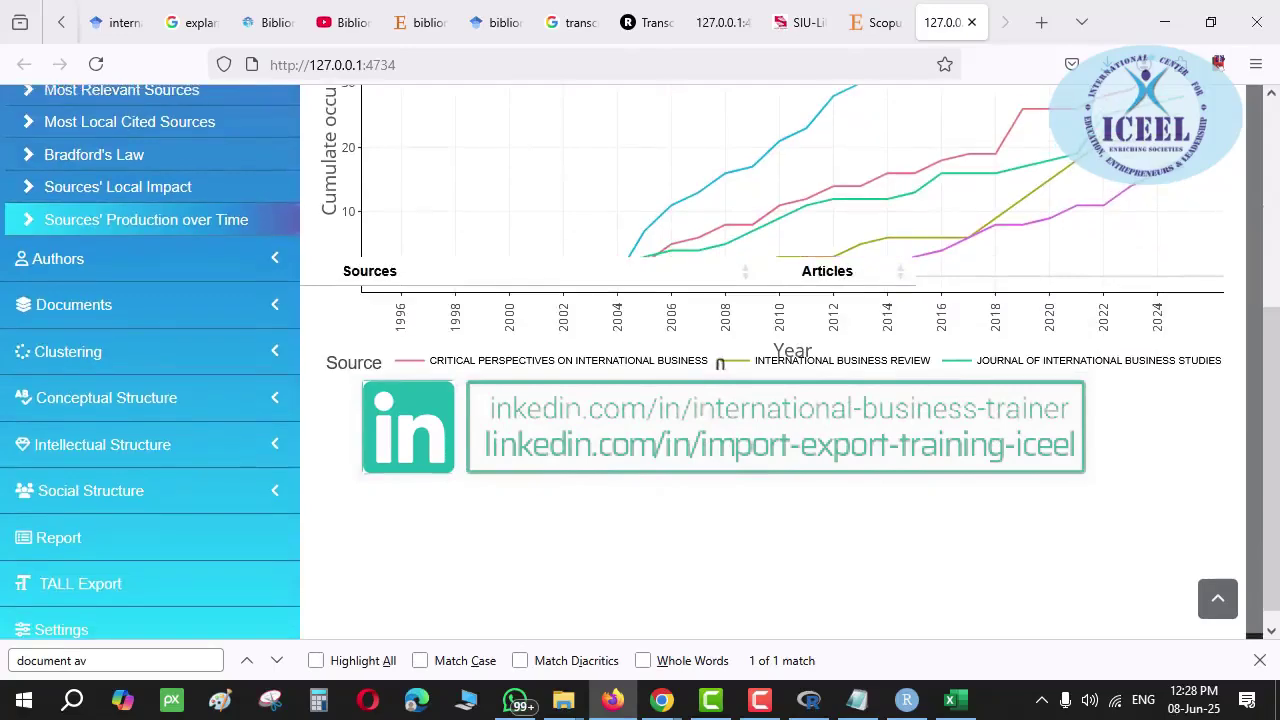
{"action": "scroll", "coordinate": [726, 580], "scroll_direction": "up", "scroll_amount": 6}
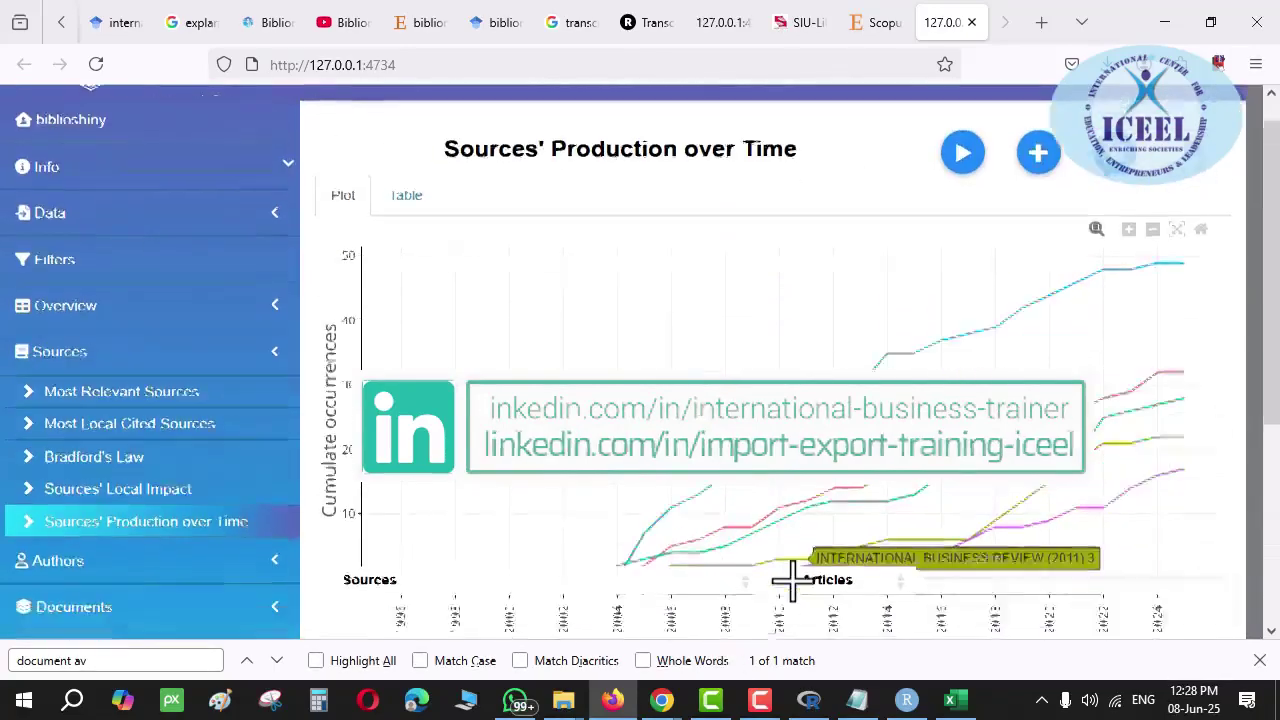
{"action": "scroll", "coordinate": [792, 580], "scroll_direction": "down", "scroll_amount": 3}
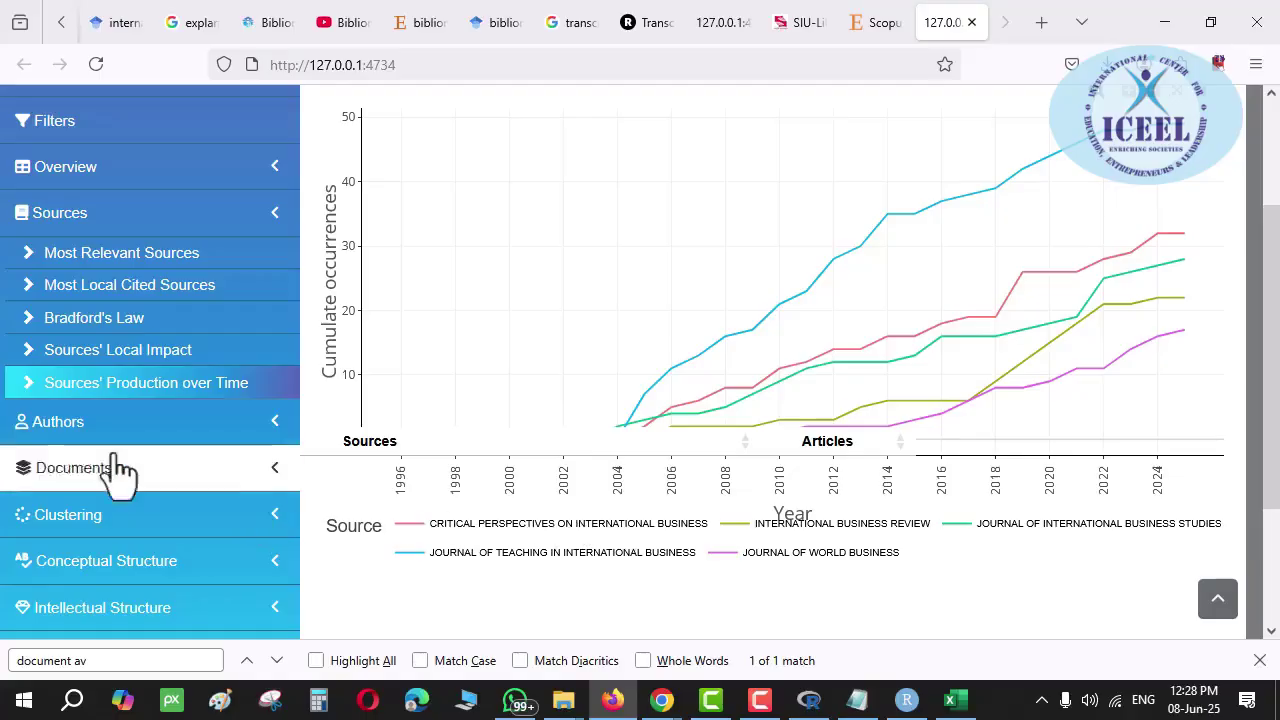
{"action": "left_click", "coordinate": [62, 425]}
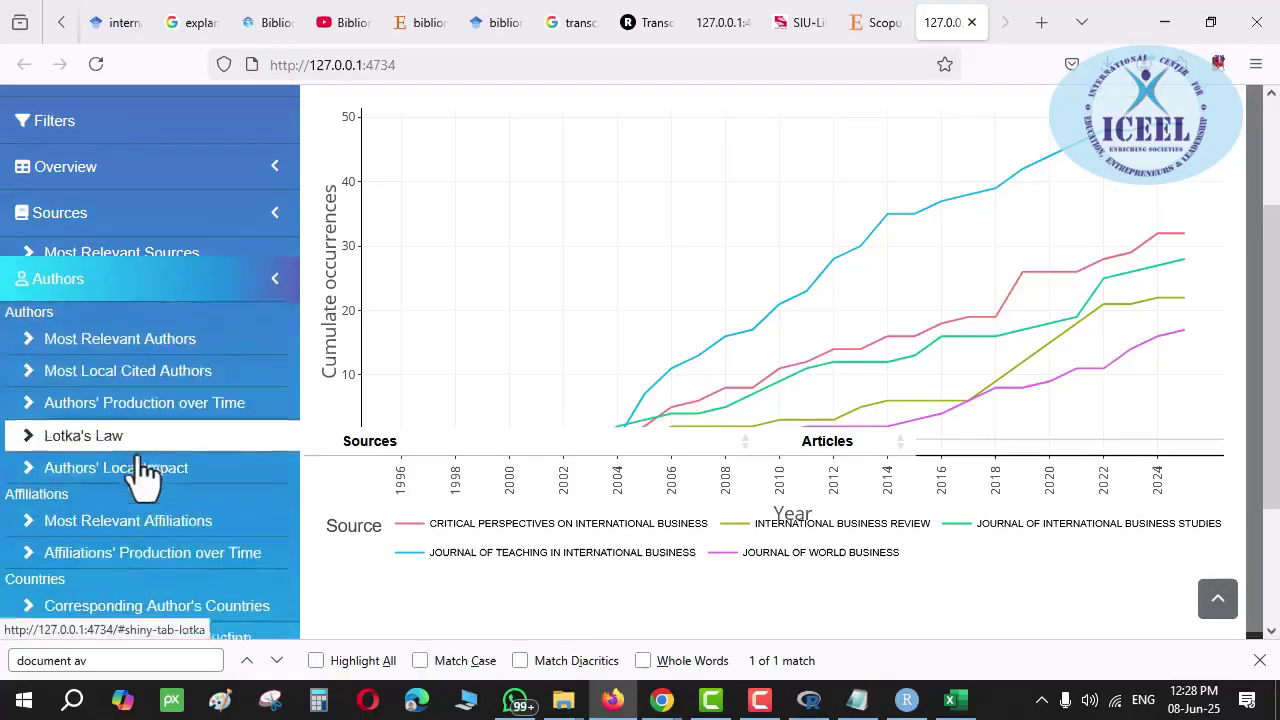
{"action": "left_click", "coordinate": [95, 330]}
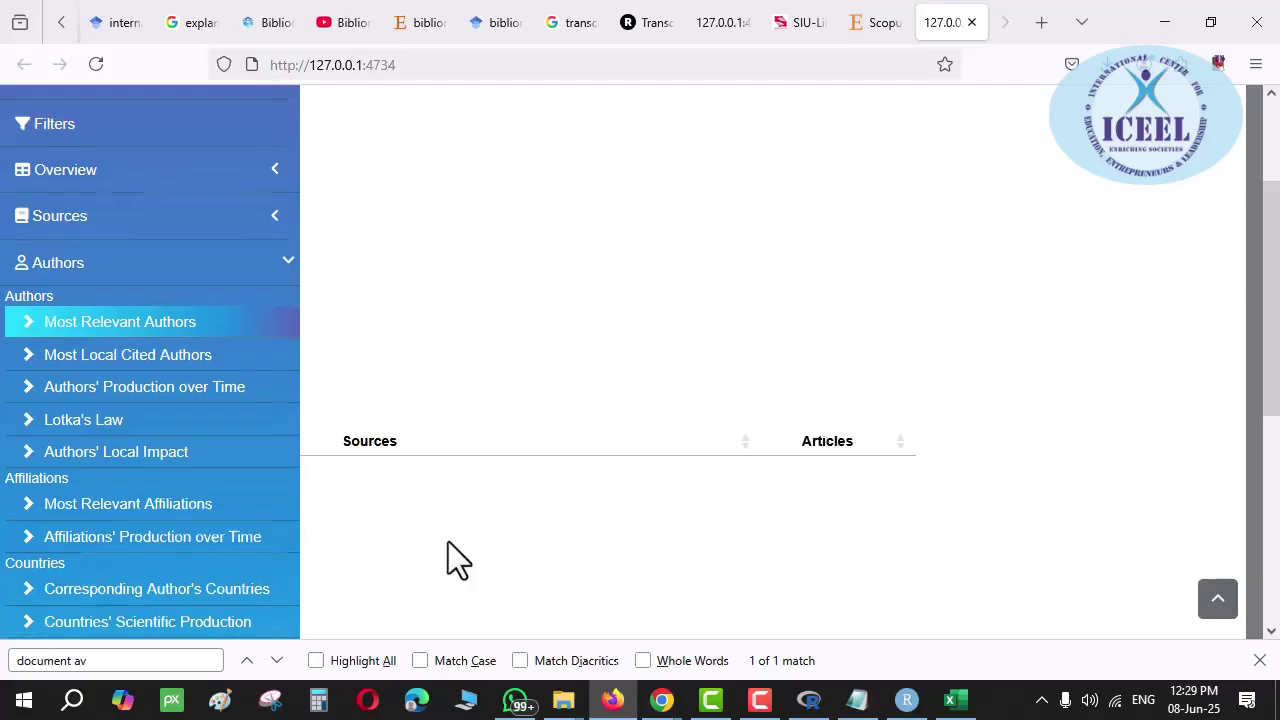
{"action": "scroll", "coordinate": [745, 447], "scroll_direction": "up", "scroll_amount": 3}
{"action": "left_click", "coordinate": [967, 196]}
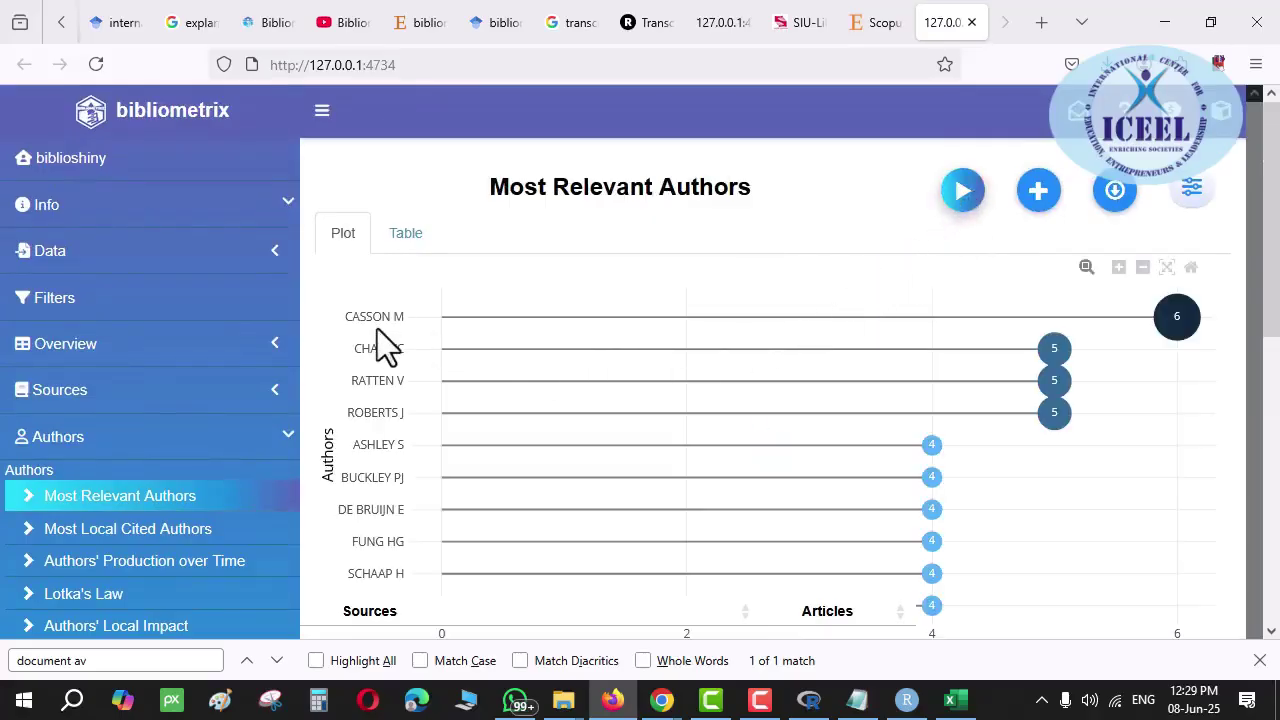
{"action": "left_click", "coordinate": [405, 248]}
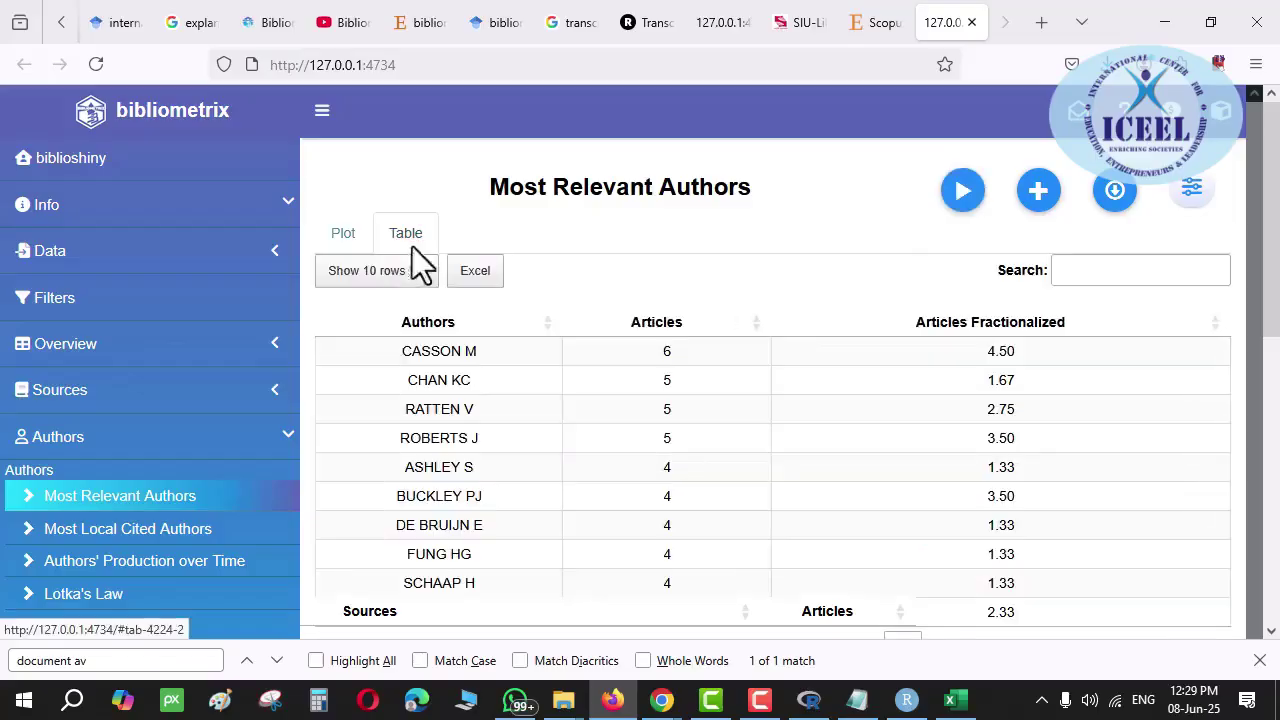
{"action": "left_click", "coordinate": [342, 242]}
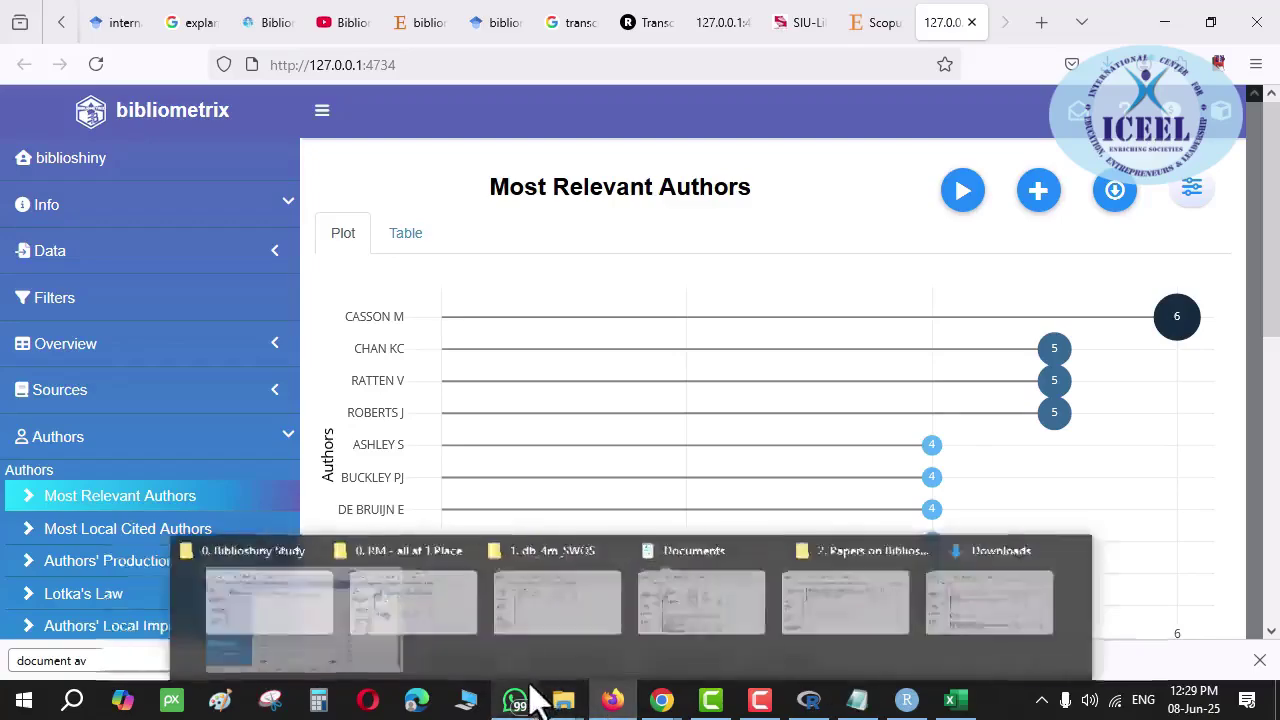
Generate the Most Local Cited Authors plot and switch back to biblioshiny in Firefox after checking the Google Meet call
{"action": "left_click", "coordinate": [160, 538]}
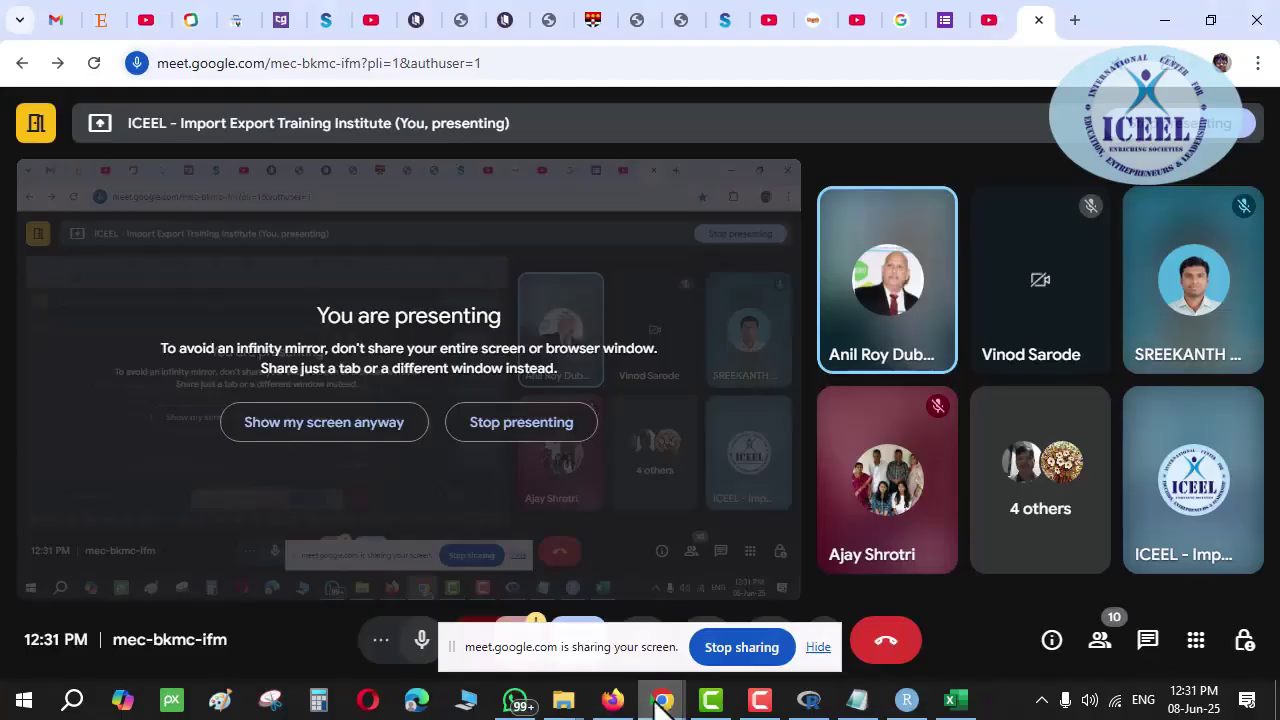
{"action": "left_click", "coordinate": [613, 700]}
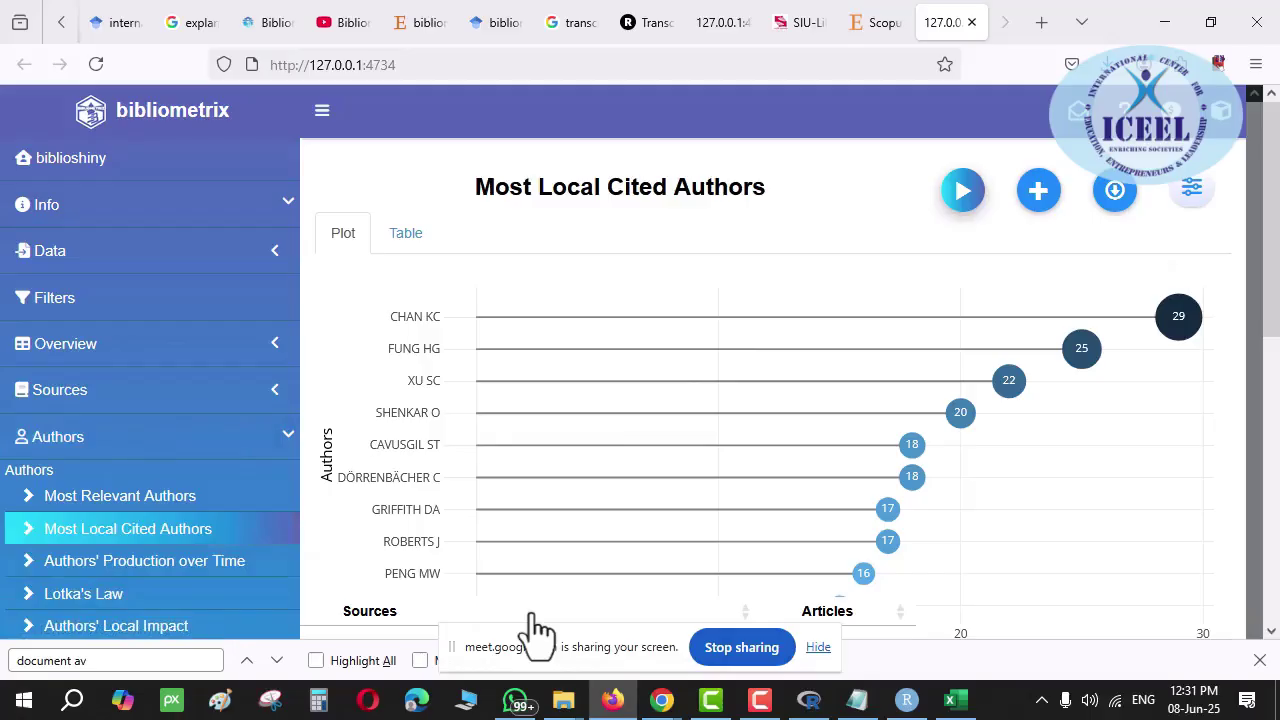
Generate the Authors' Production over Time plot and examine the authors' timelines, point details and year axis
{"action": "left_click", "coordinate": [178, 568]}
{"action": "left_click", "coordinate": [962, 204]}
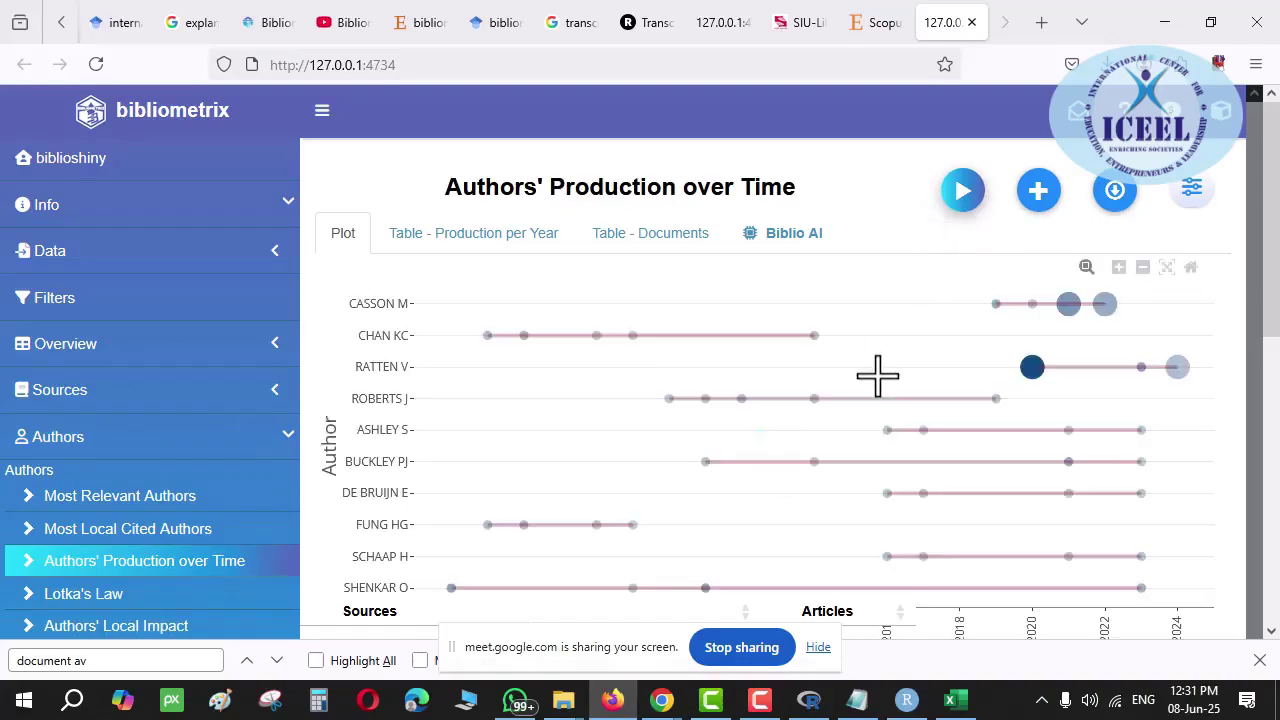
{"action": "mouse_move", "coordinate": [712, 399]}
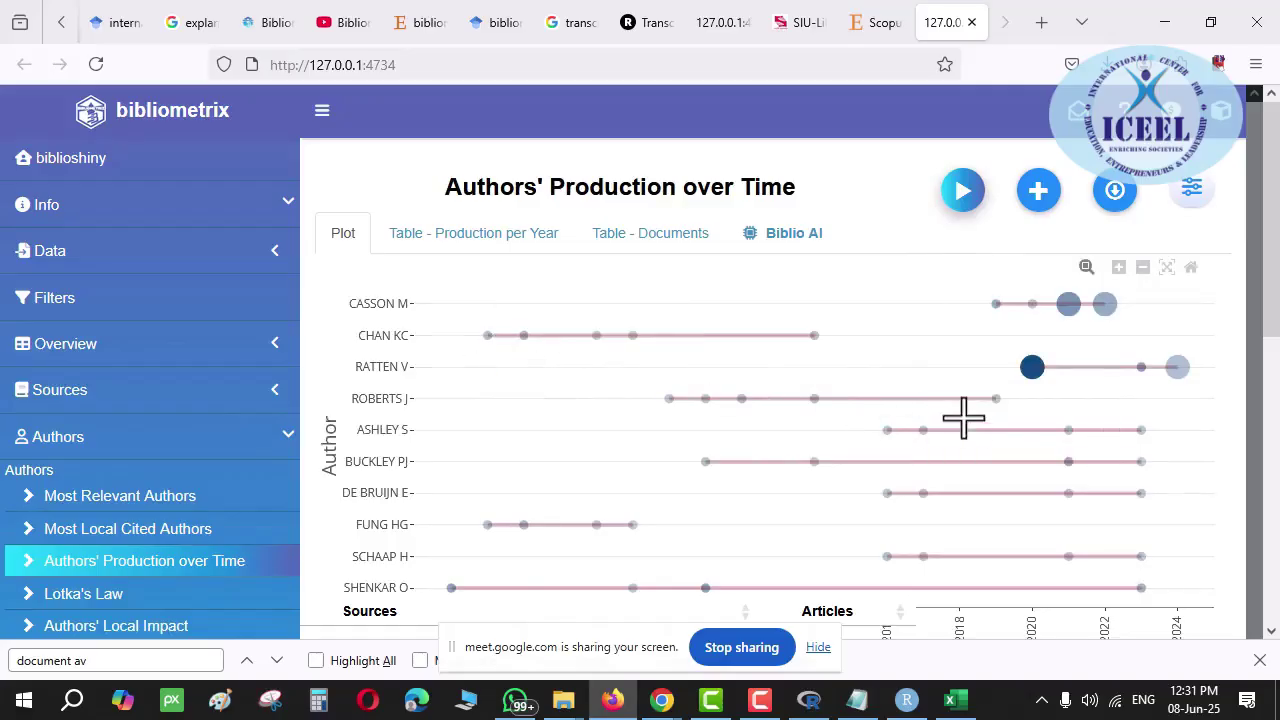
{"action": "mouse_move", "coordinate": [1010, 396]}
{"action": "mouse_move", "coordinate": [1030, 370]}
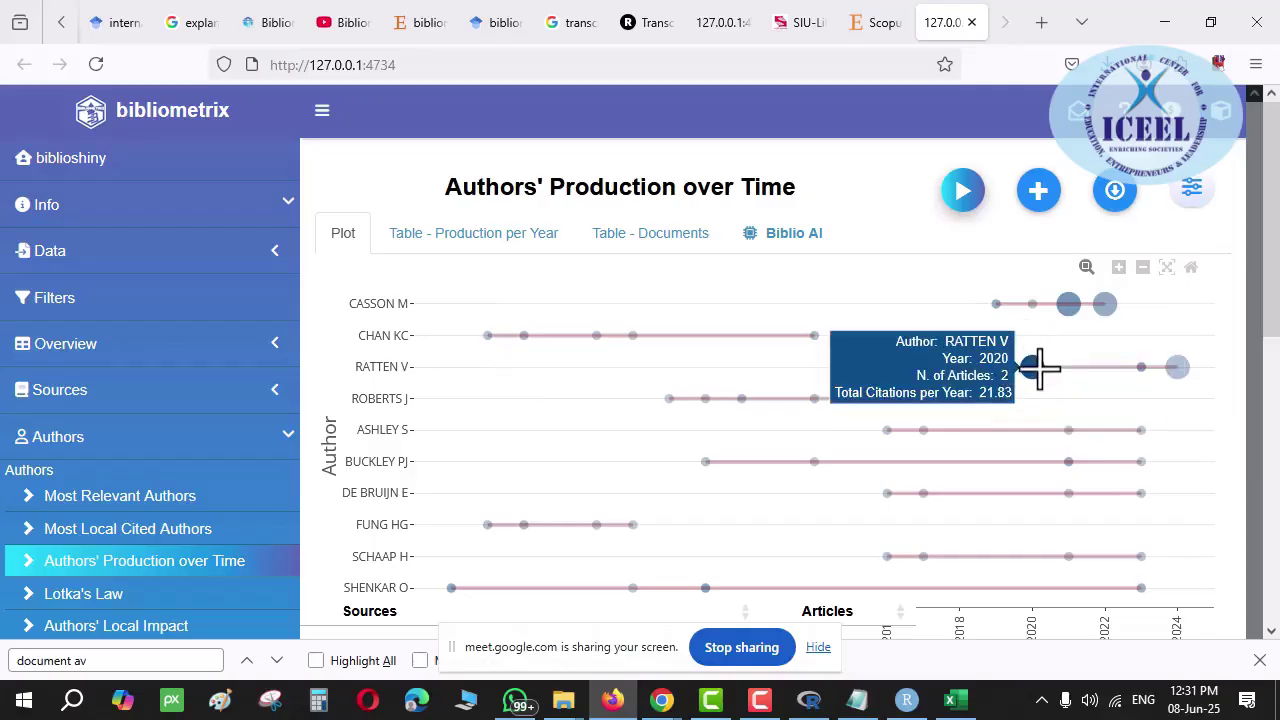
{"action": "scroll", "coordinate": [1034, 375], "scroll_direction": "down", "scroll_amount": 1}
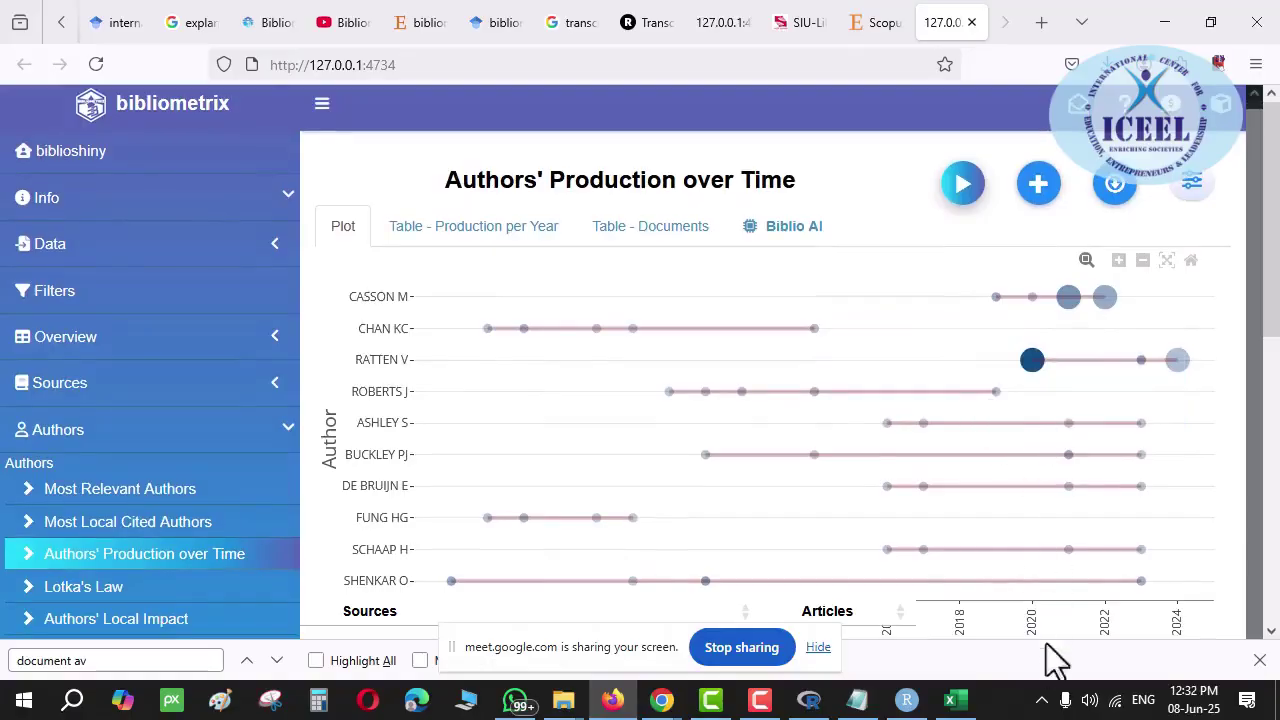
{"action": "left_click", "coordinate": [1035, 360]}
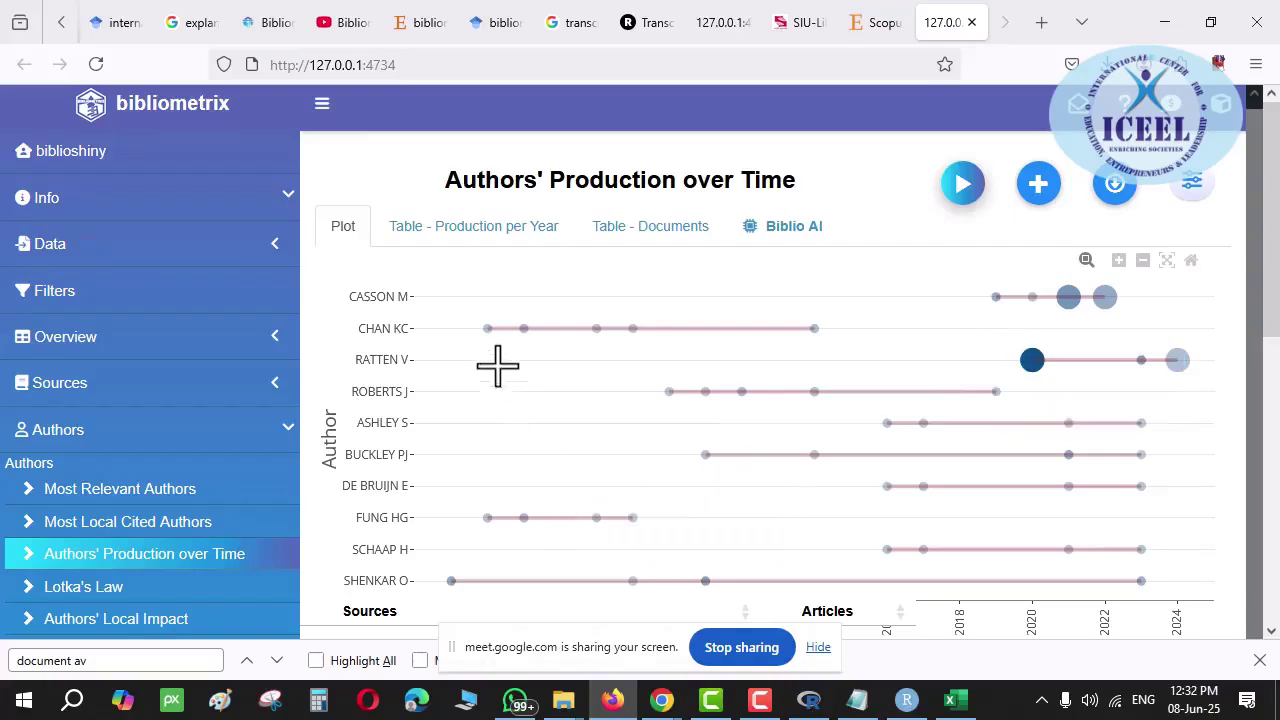
{"action": "mouse_move", "coordinate": [471, 336]}
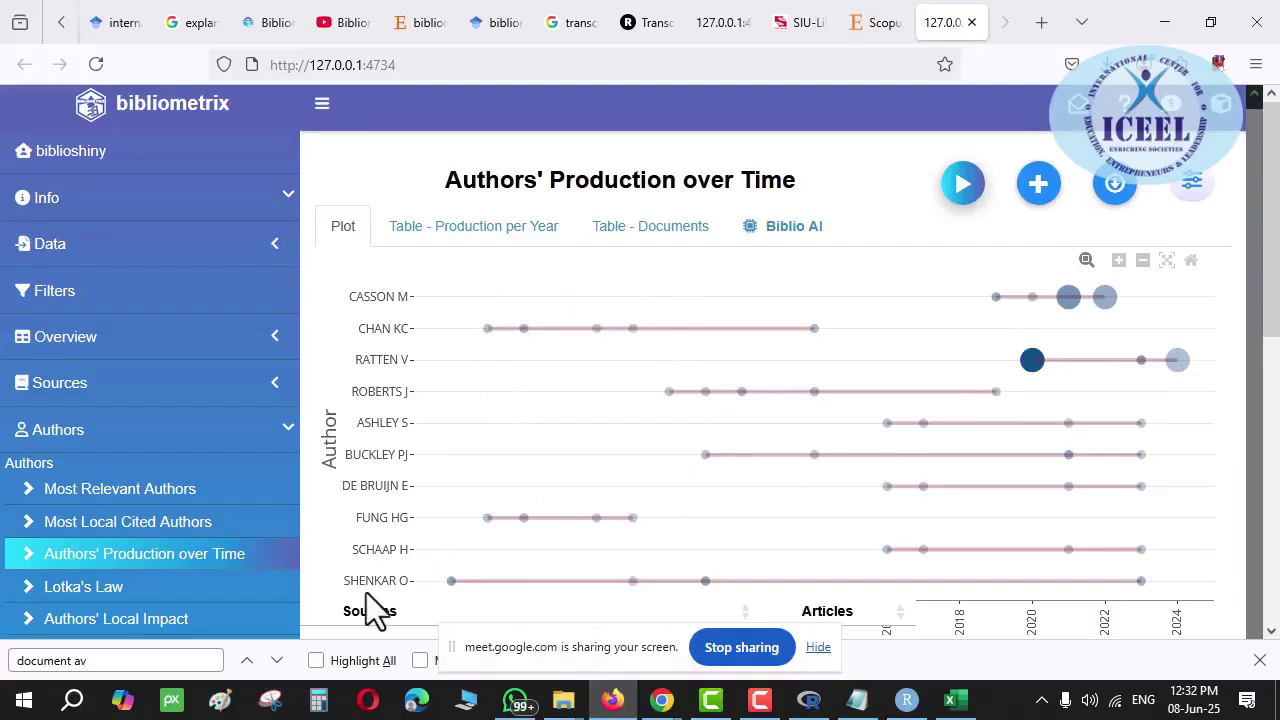
{"action": "mouse_move", "coordinate": [441, 588]}
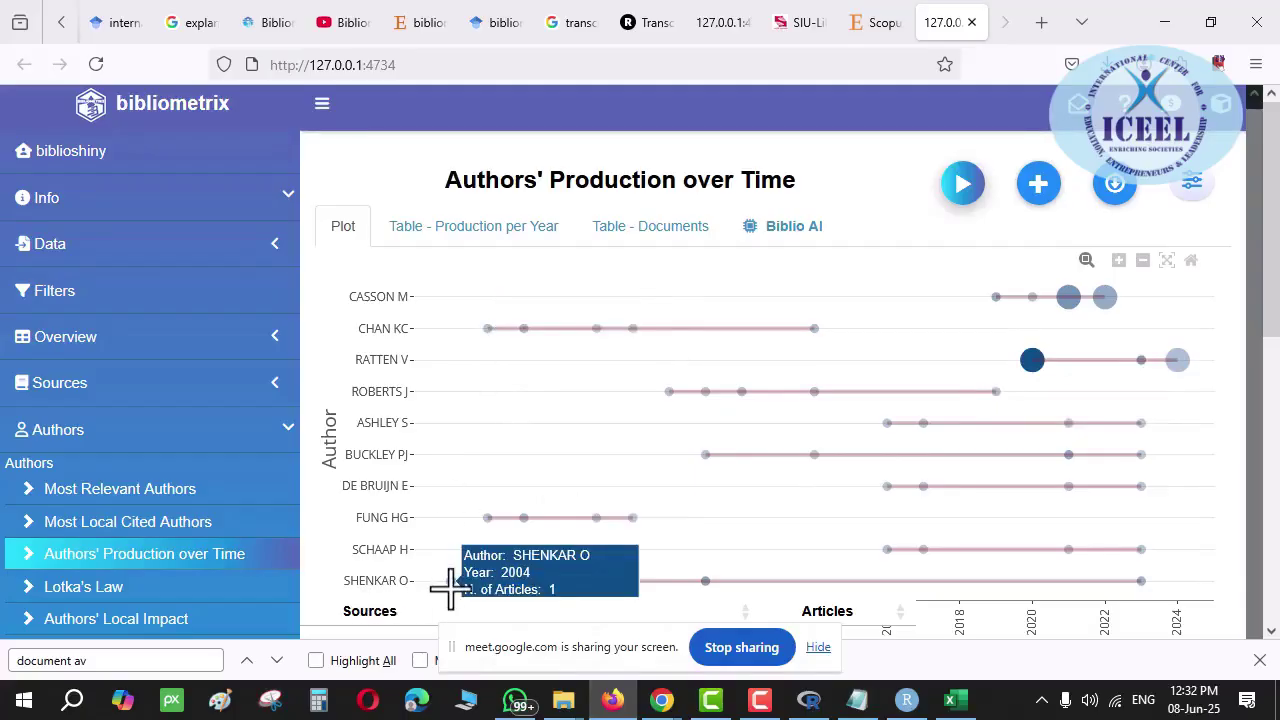
{"action": "scroll", "coordinate": [450, 589], "scroll_direction": "down", "scroll_amount": 3}
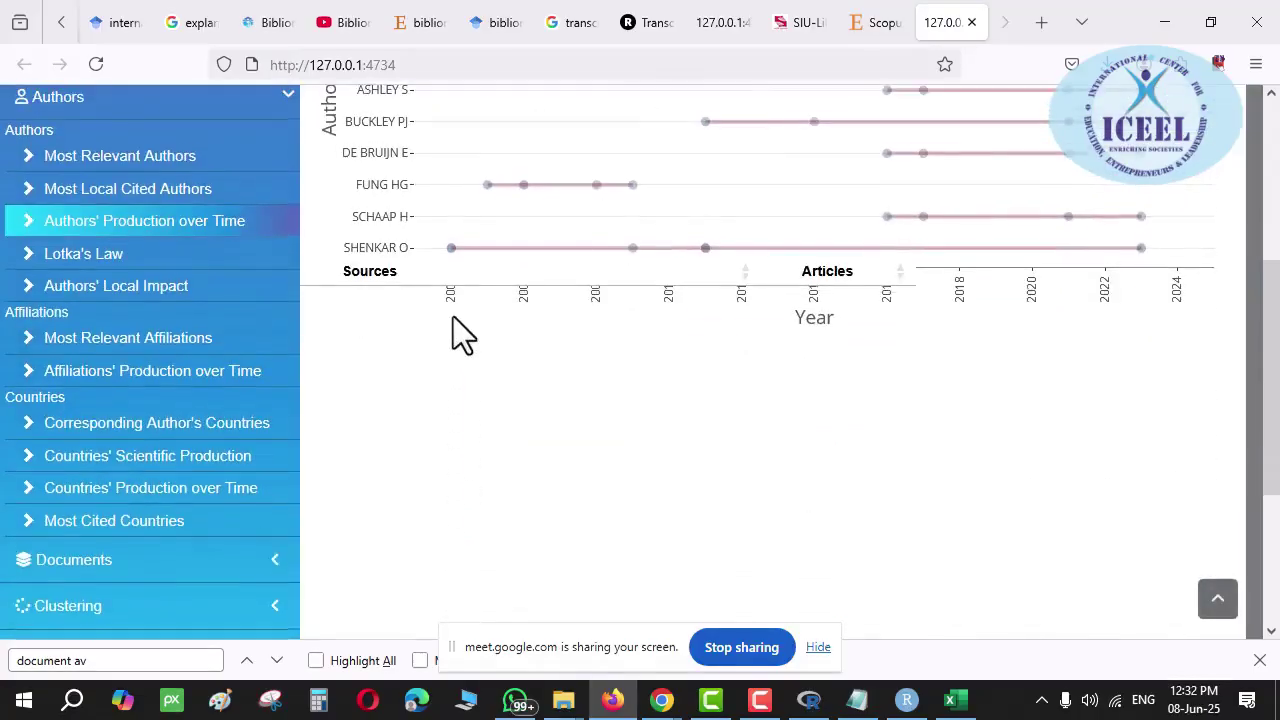
Examine the lowest author's timeline in the Authors' Production over Time plot, reading the point details for 2023, 2004 and 2011
{"action": "scroll", "coordinate": [455, 330], "scroll_direction": "up", "scroll_amount": 2}
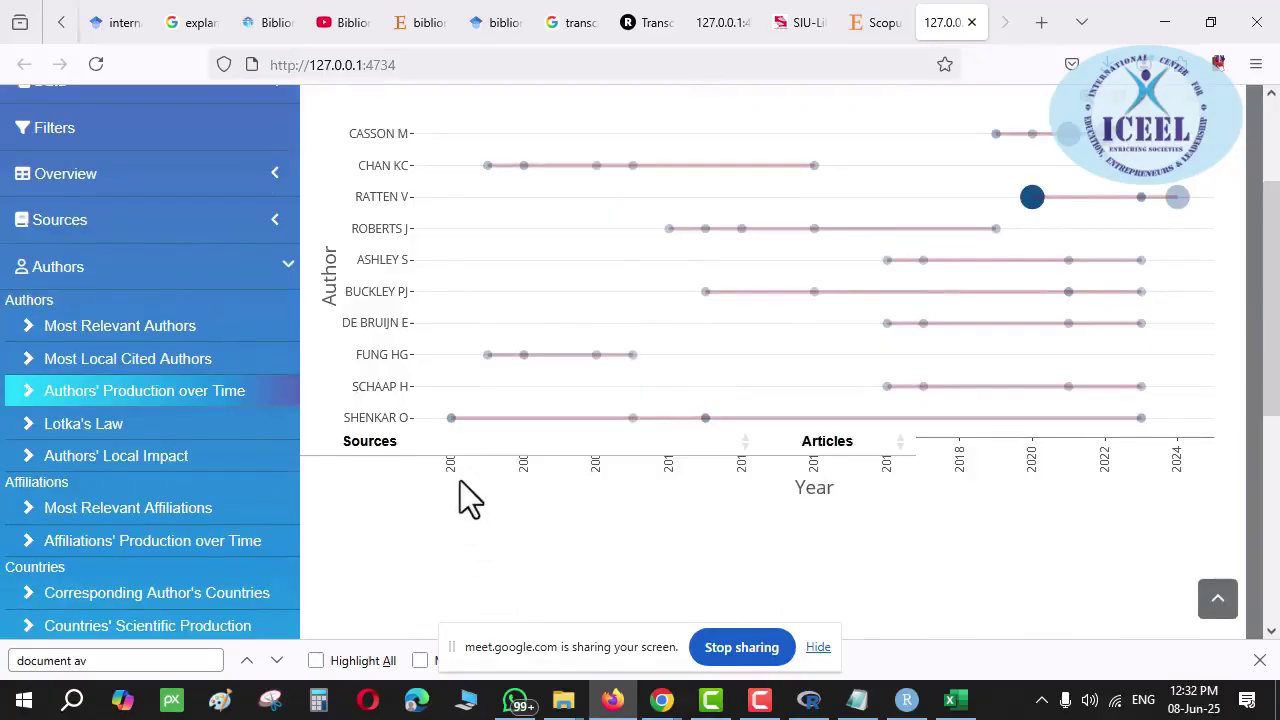
{"action": "scroll", "coordinate": [455, 487], "scroll_direction": "up", "scroll_amount": 2}
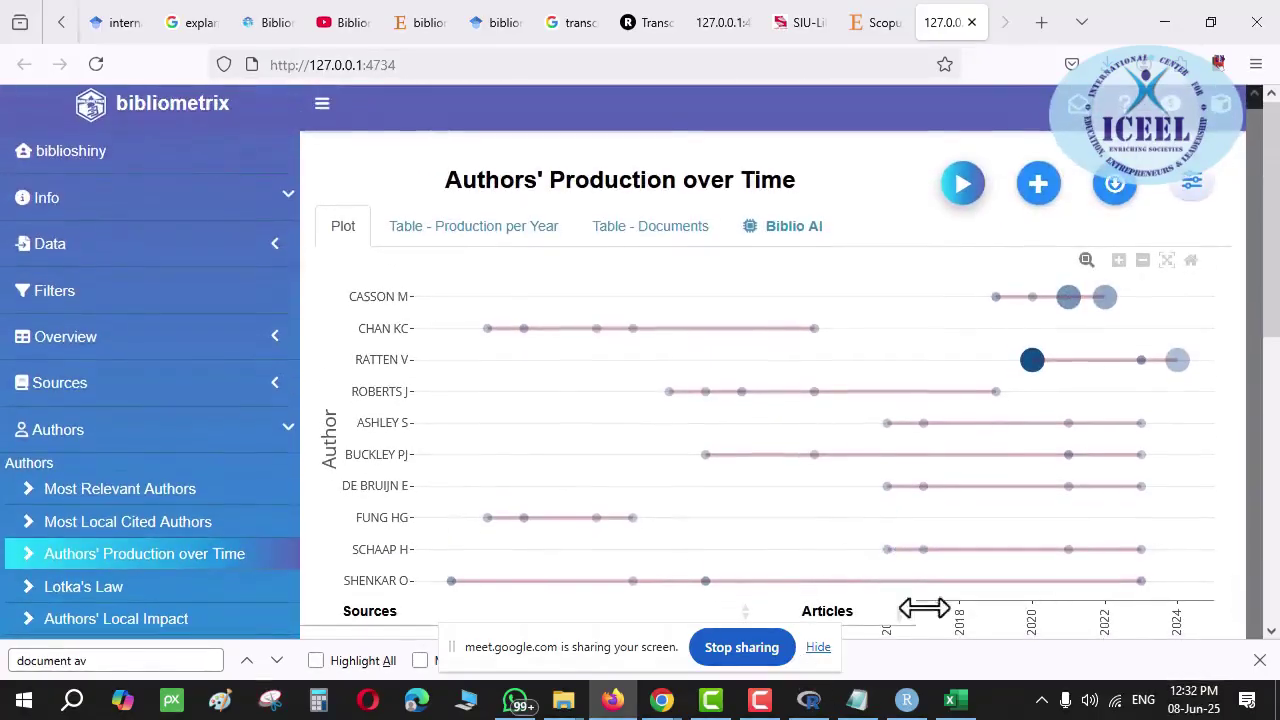
{"action": "scroll", "coordinate": [700, 535], "scroll_direction": "down", "scroll_amount": 2}
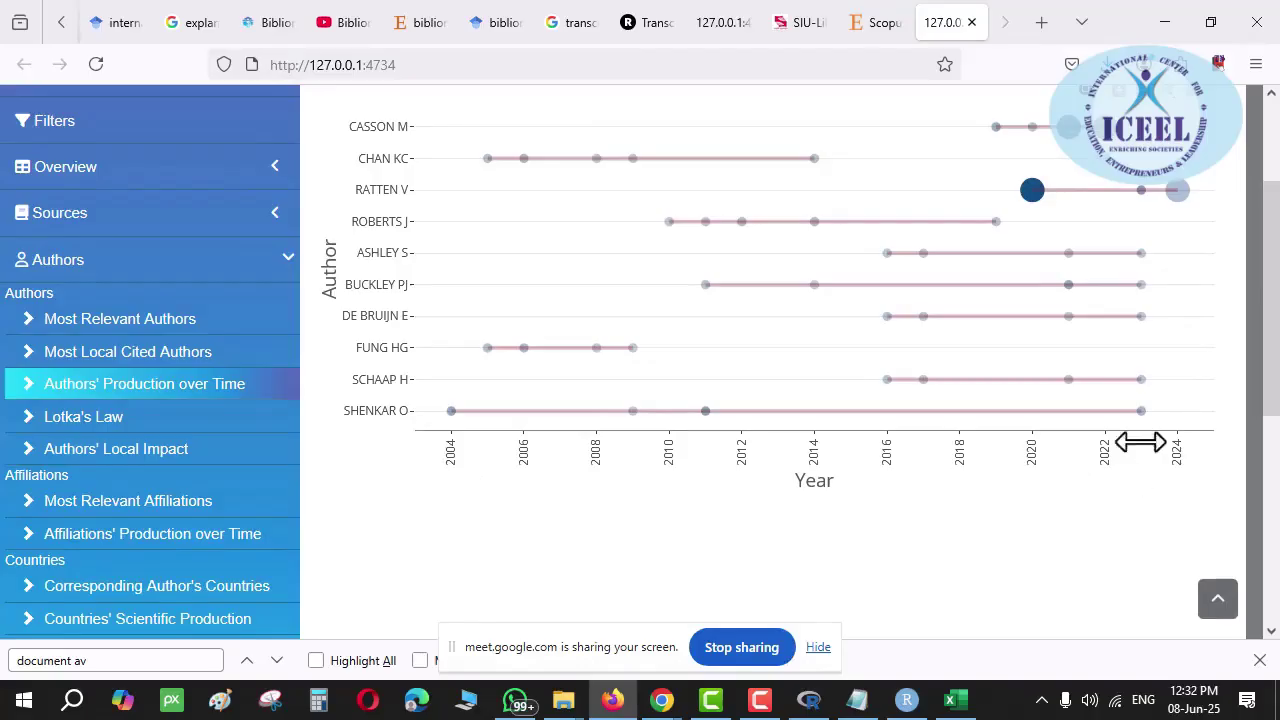
{"action": "mouse_move", "coordinate": [1143, 418]}
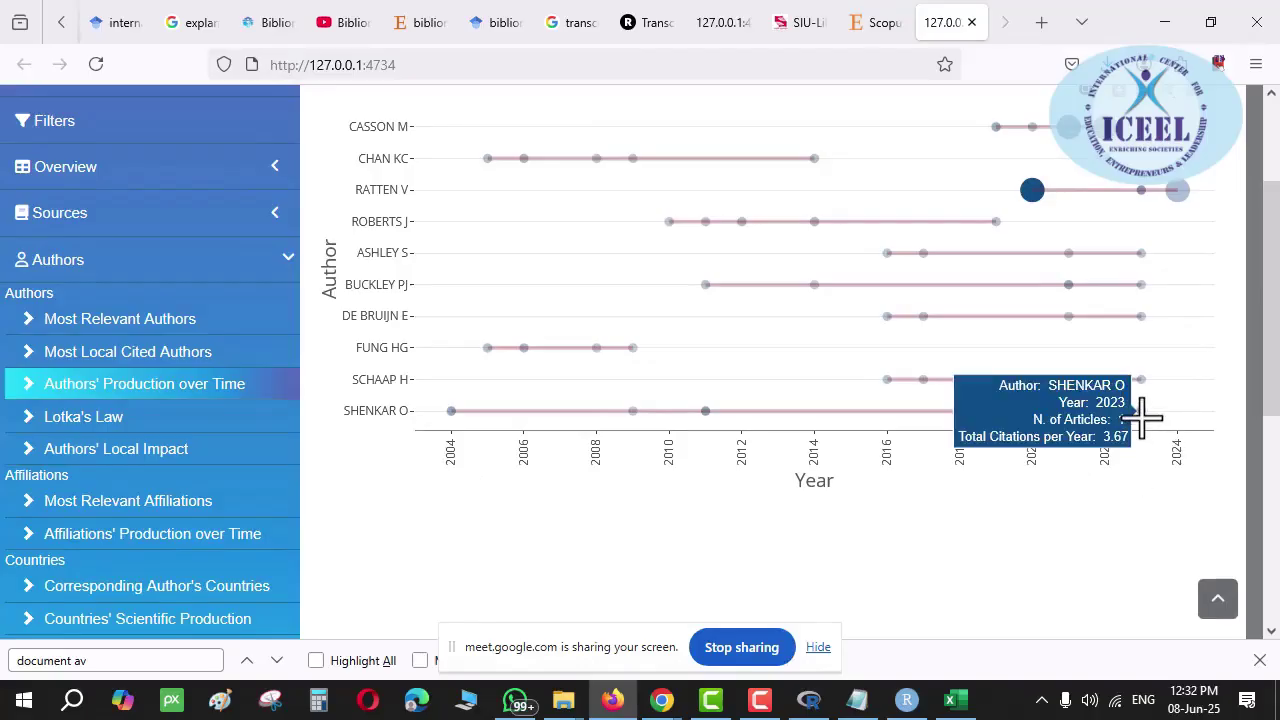
{"action": "mouse_move", "coordinate": [540, 420]}
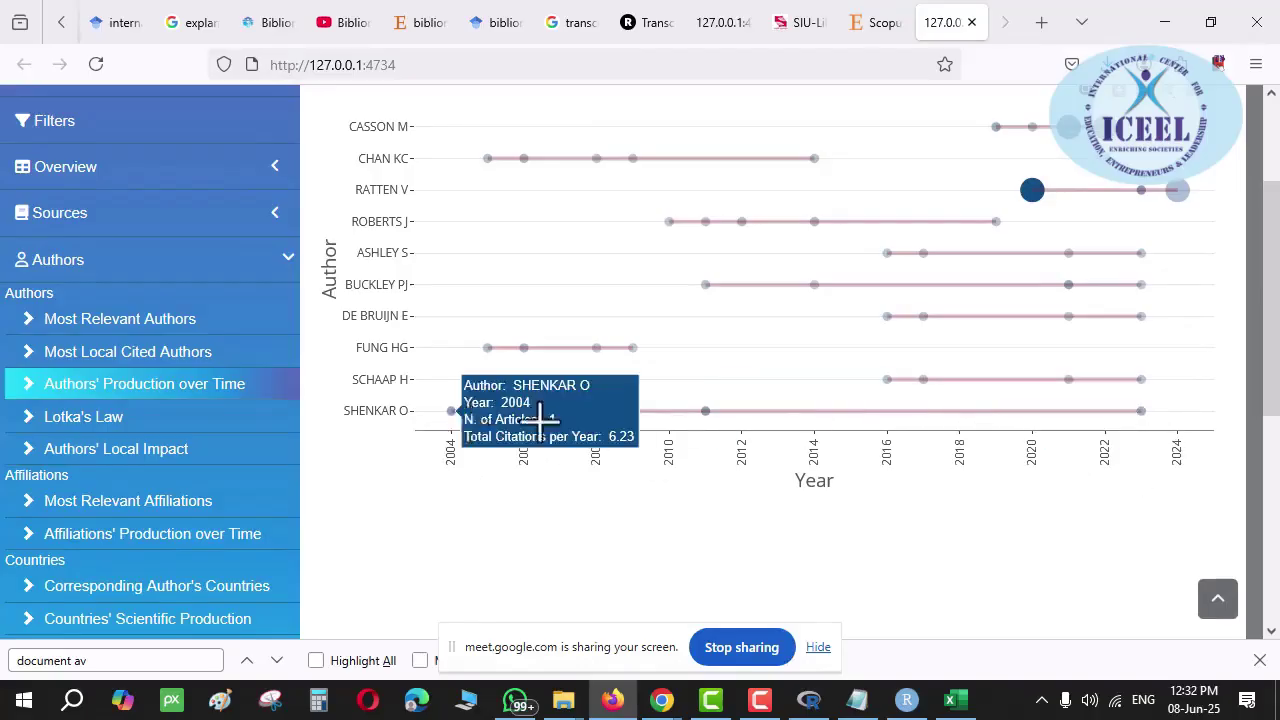
{"action": "mouse_move", "coordinate": [633, 428]}
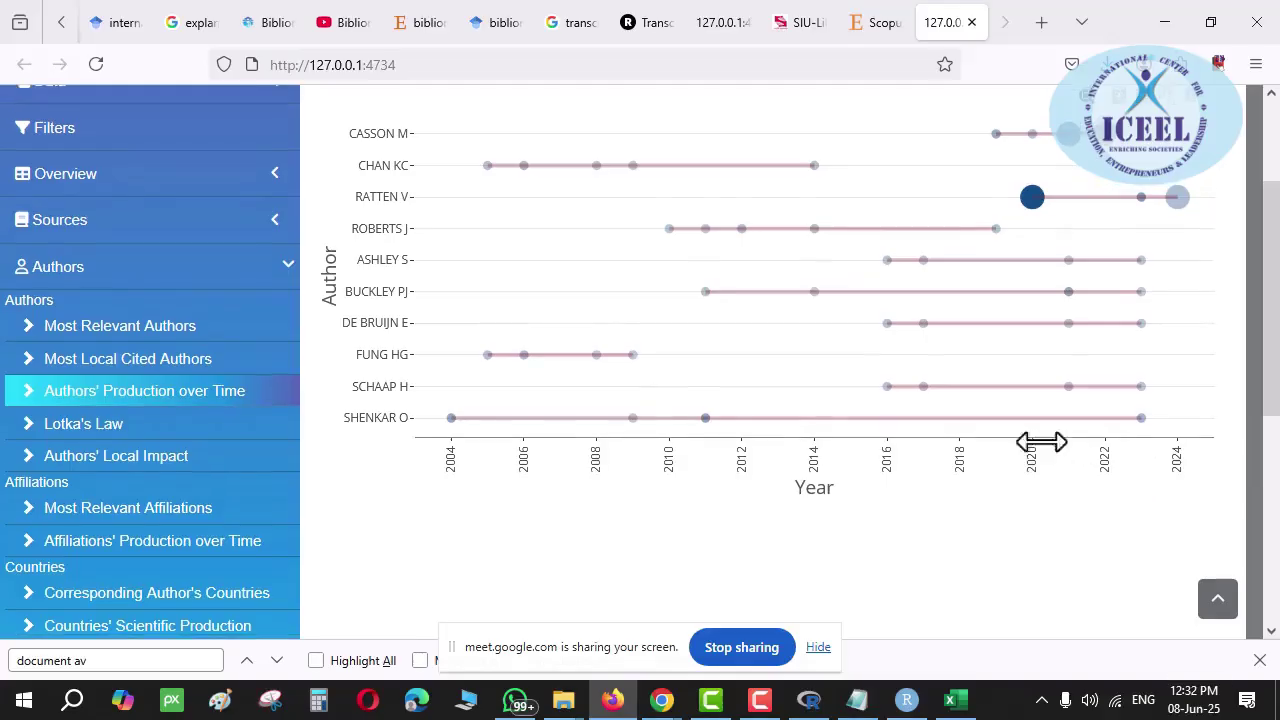
{"action": "scroll", "coordinate": [1040, 440], "scroll_direction": "up", "scroll_amount": 3}
{"action": "scroll", "coordinate": [743, 543], "scroll_direction": "down", "scroll_amount": 5}
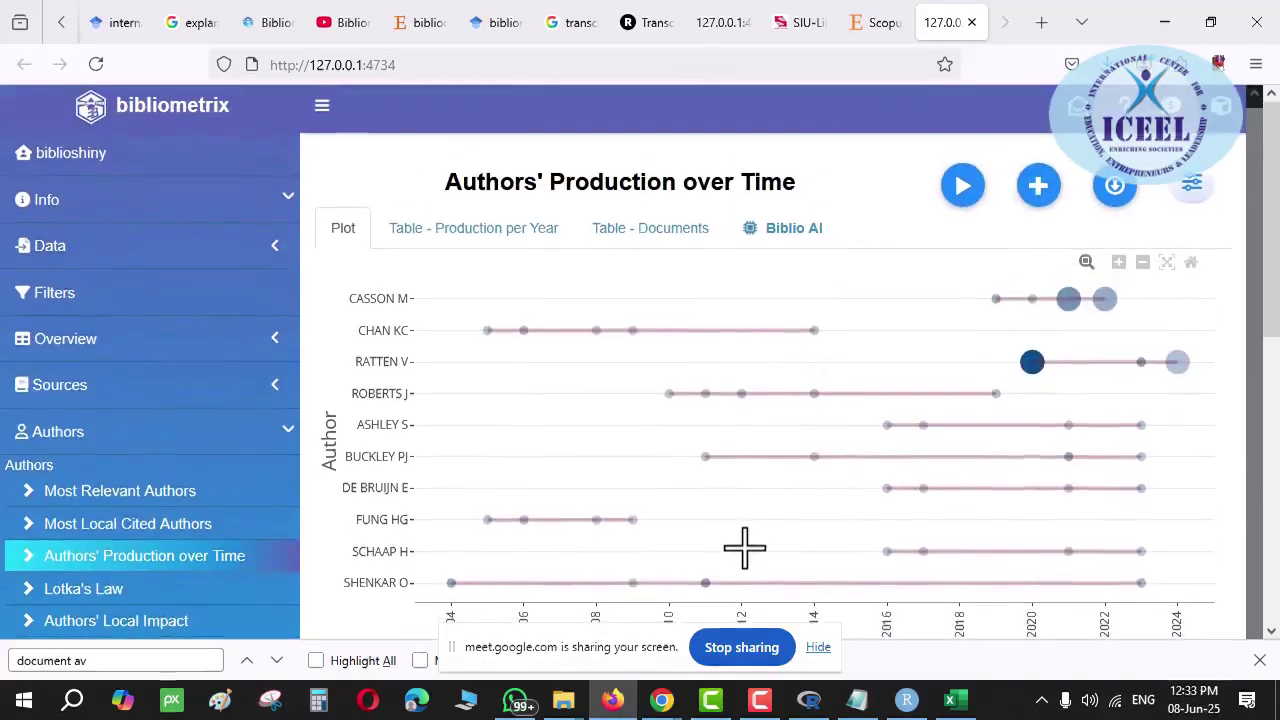
{"action": "mouse_move", "coordinate": [706, 242]}
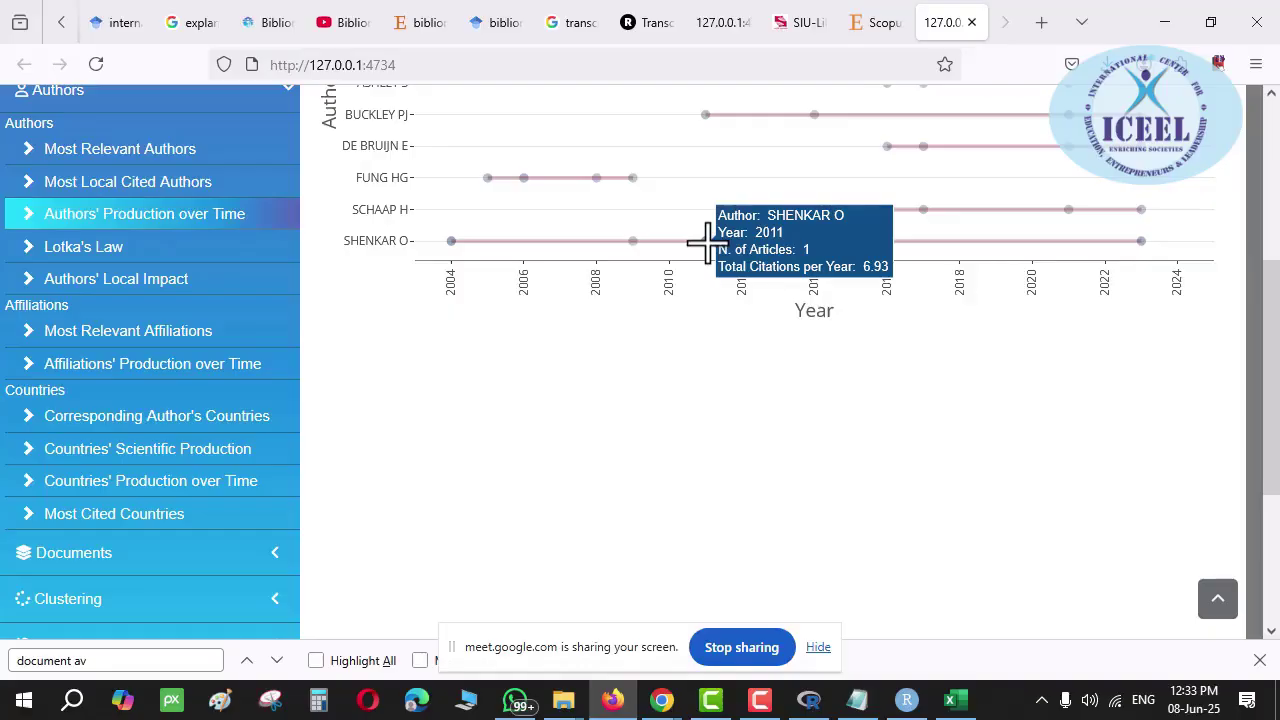
Open the Lotka's Law analysis and examine its plot of documents written against percentage of authors
{"action": "left_click", "coordinate": [160, 249]}
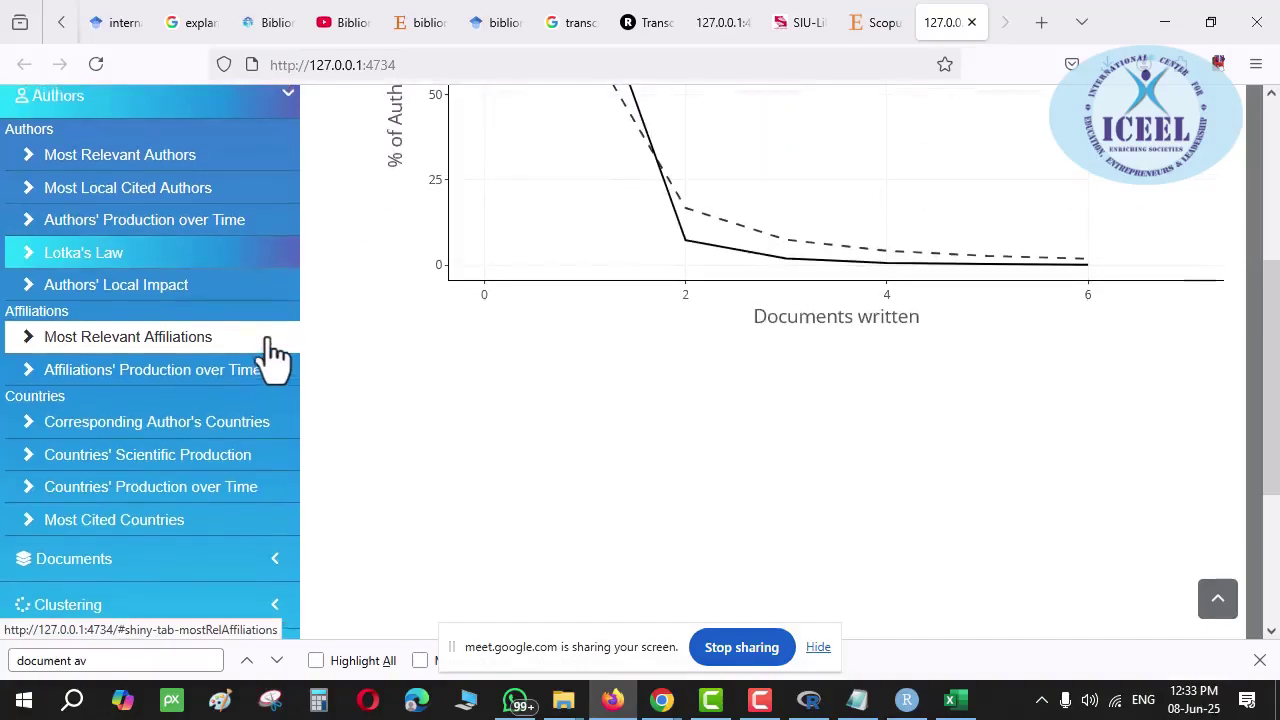
{"action": "scroll", "coordinate": [431, 348], "scroll_direction": "up", "scroll_amount": 3}
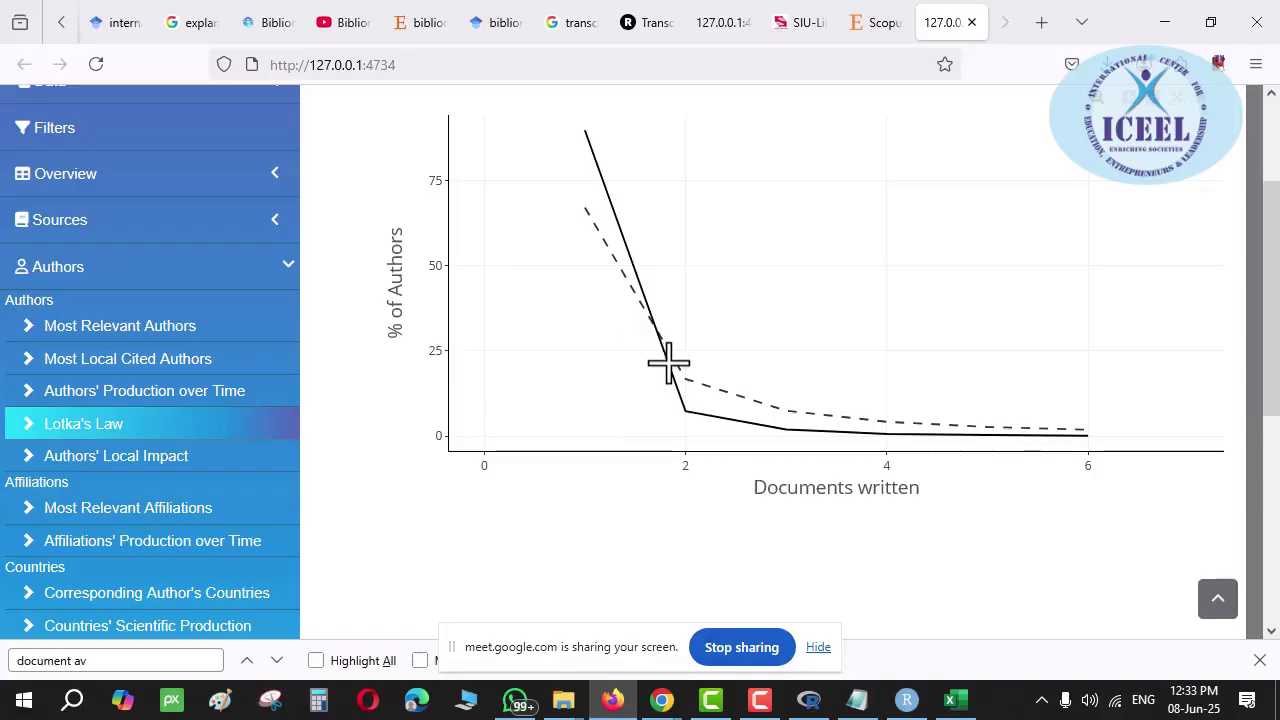
{"action": "left_click", "coordinate": [240, 428]}
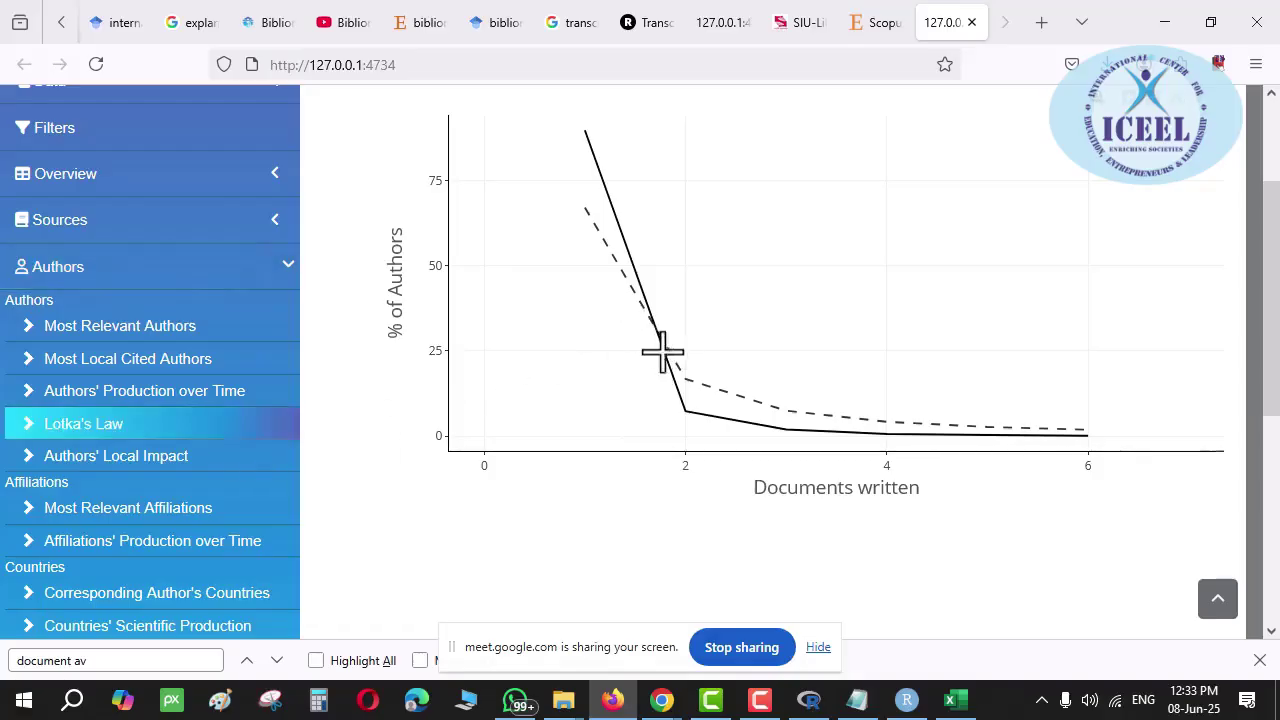
Examine the Lotka's Law plot of the percentage of authors against documents written
{"action": "scroll", "coordinate": [660, 352], "scroll_direction": "up", "scroll_amount": 3}
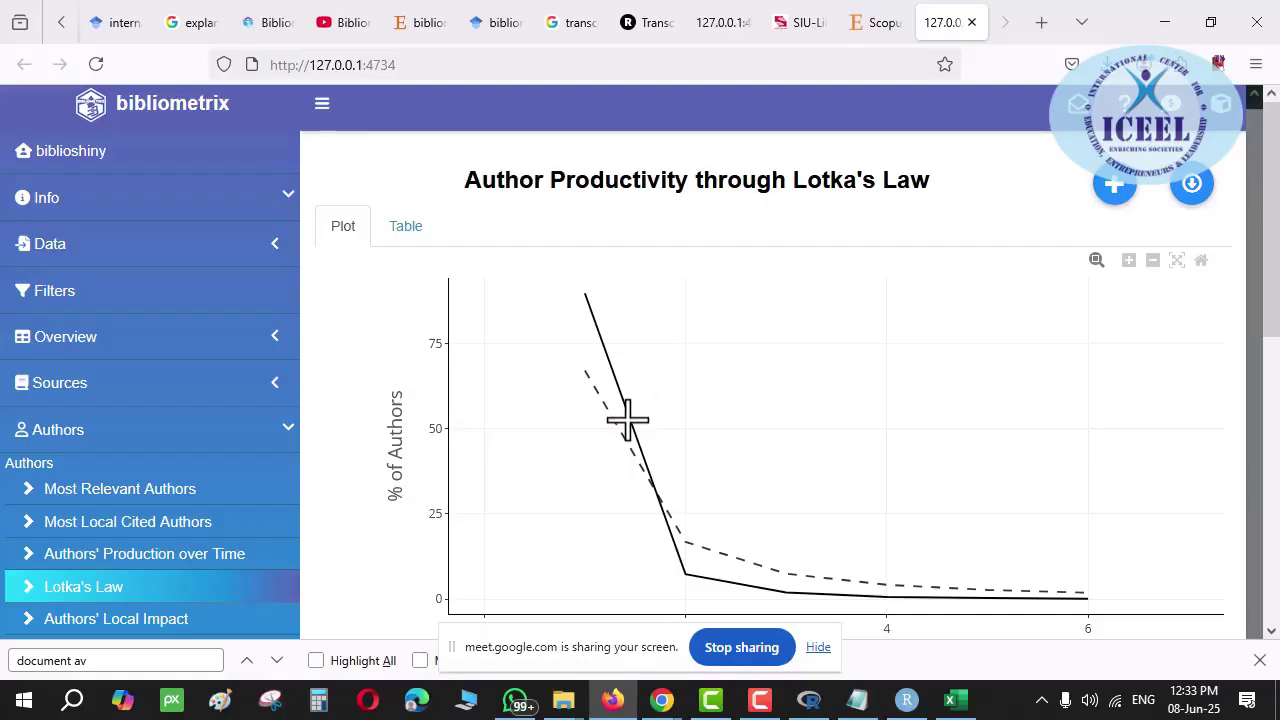
{"action": "scroll", "coordinate": [627, 420], "scroll_direction": "down", "scroll_amount": 3}
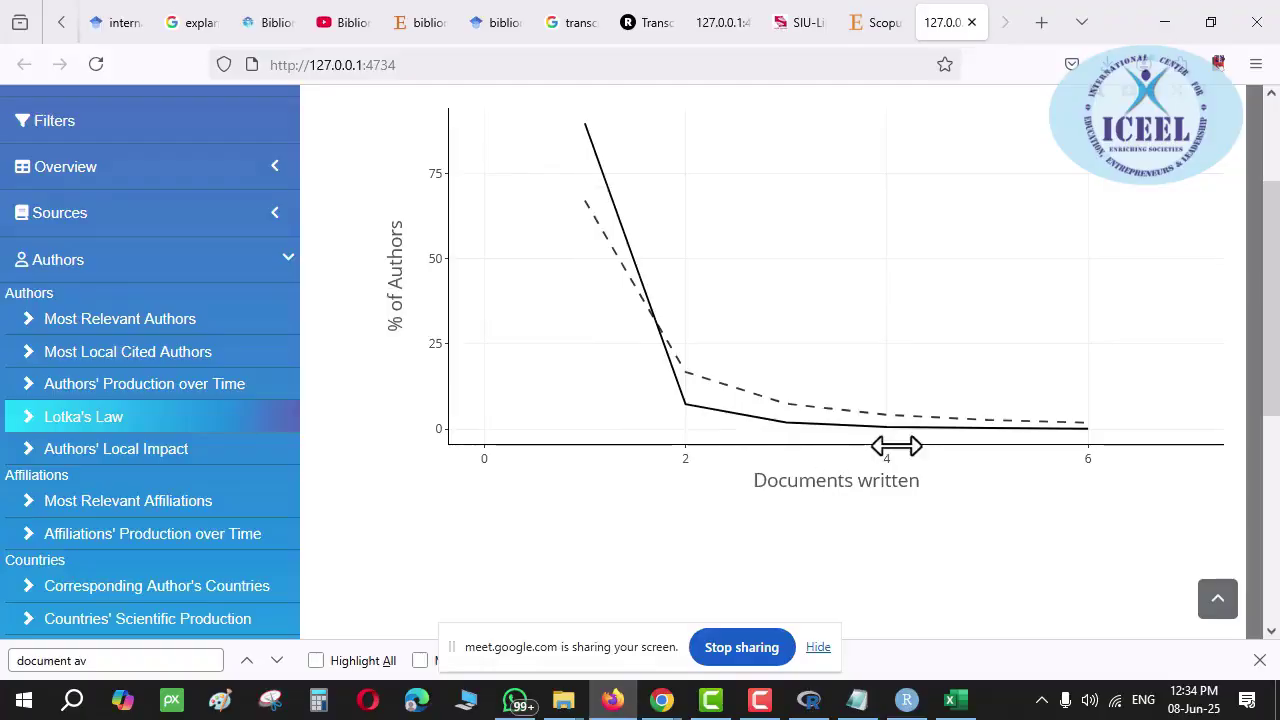
{"action": "mouse_move", "coordinate": [884, 430]}
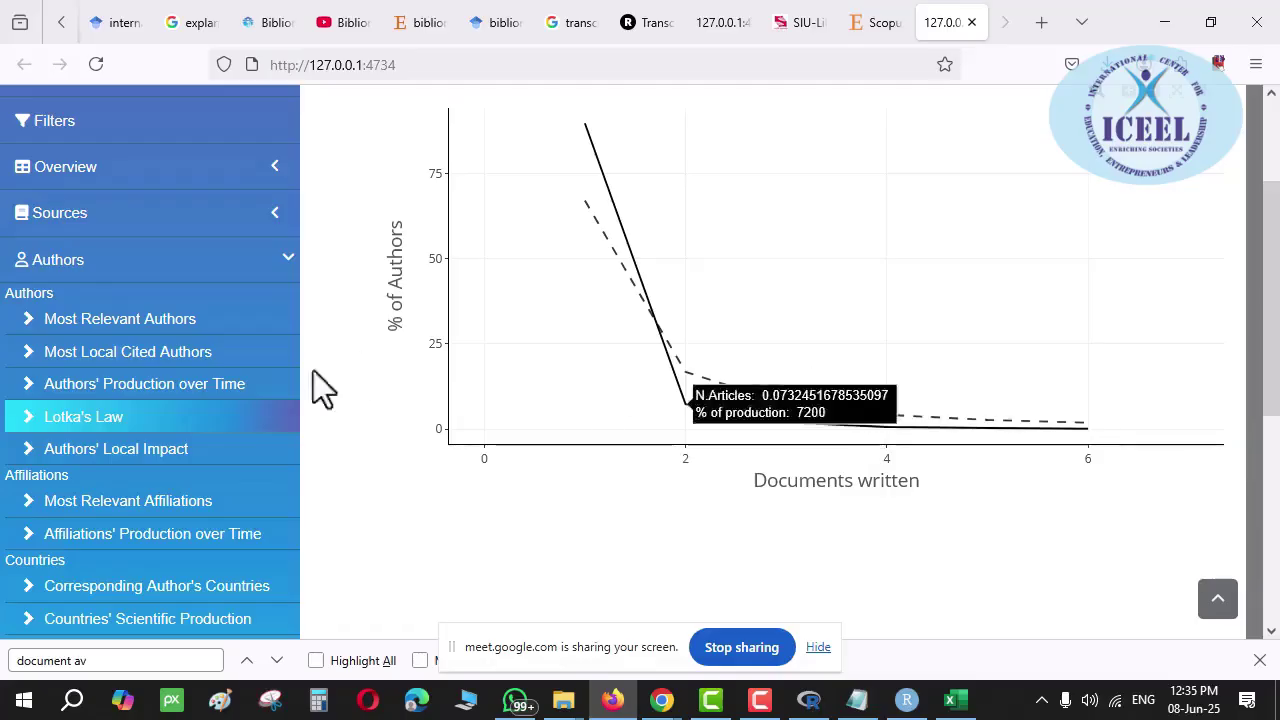
Open the Authors' Local Impact analysis and generate its plot
{"action": "left_click", "coordinate": [60, 212]}
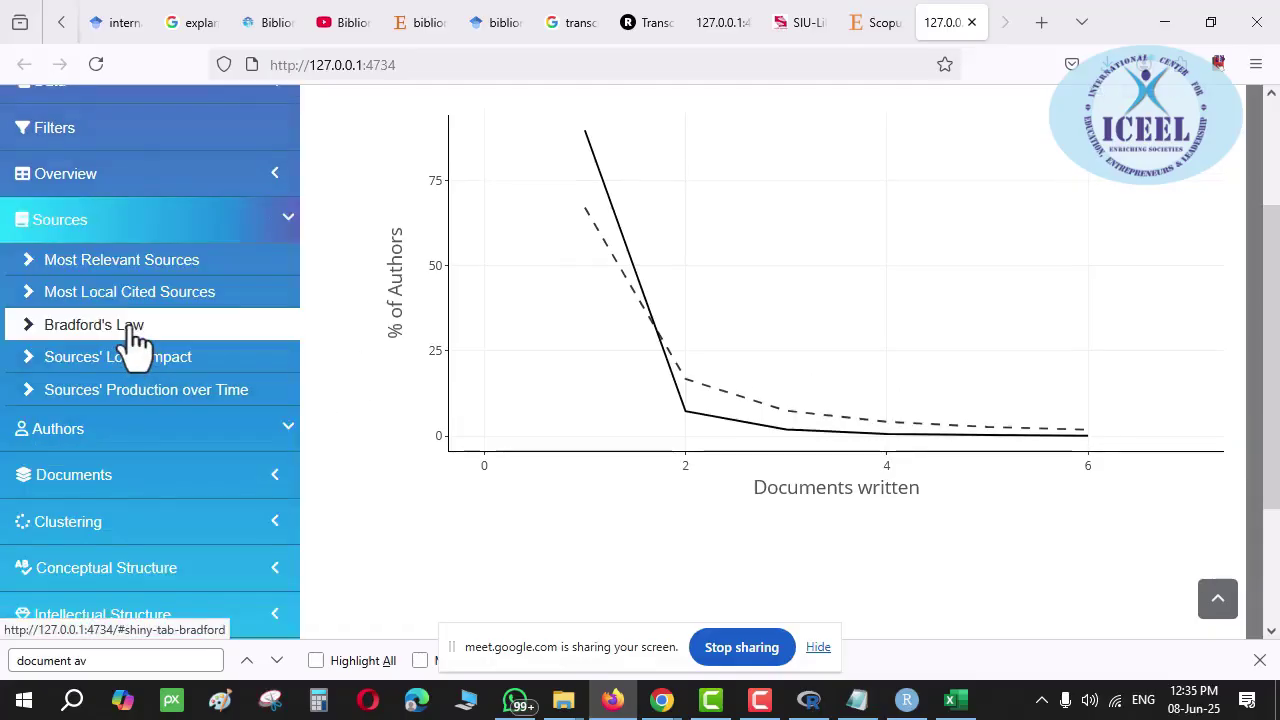
{"action": "left_click", "coordinate": [130, 440]}
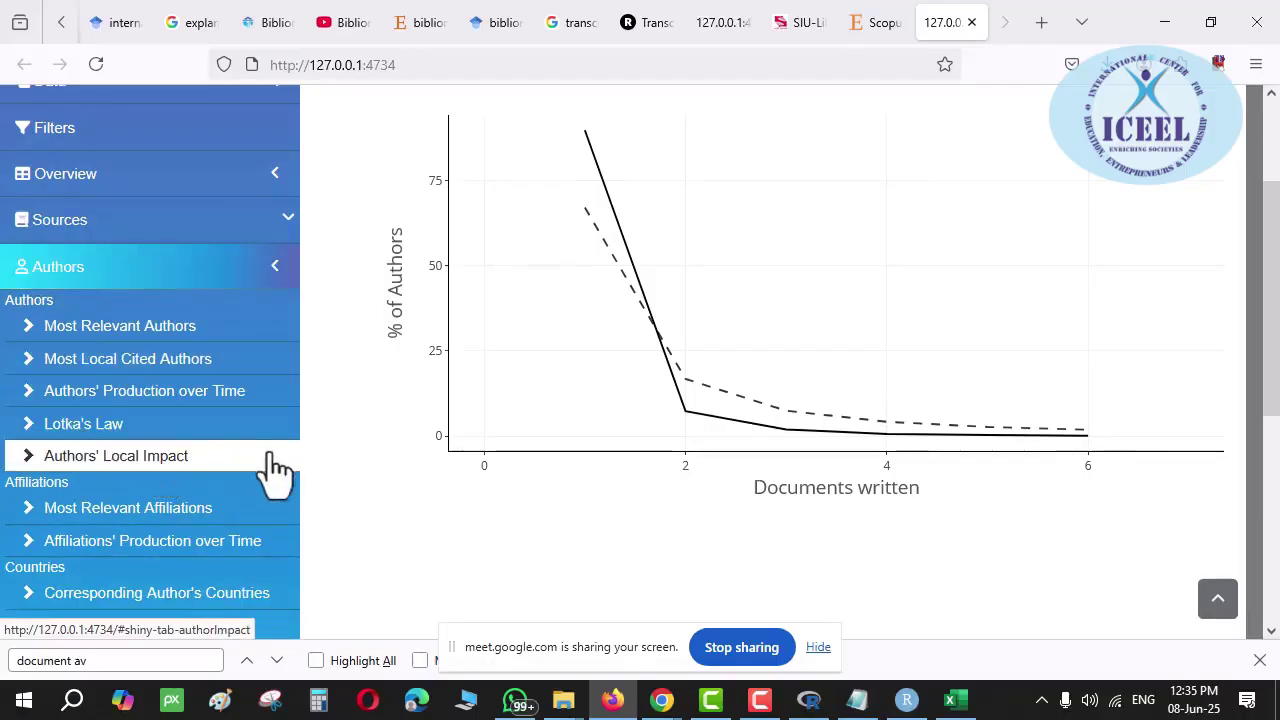
{"action": "scroll", "coordinate": [243, 477], "scroll_direction": "down", "scroll_amount": 1}
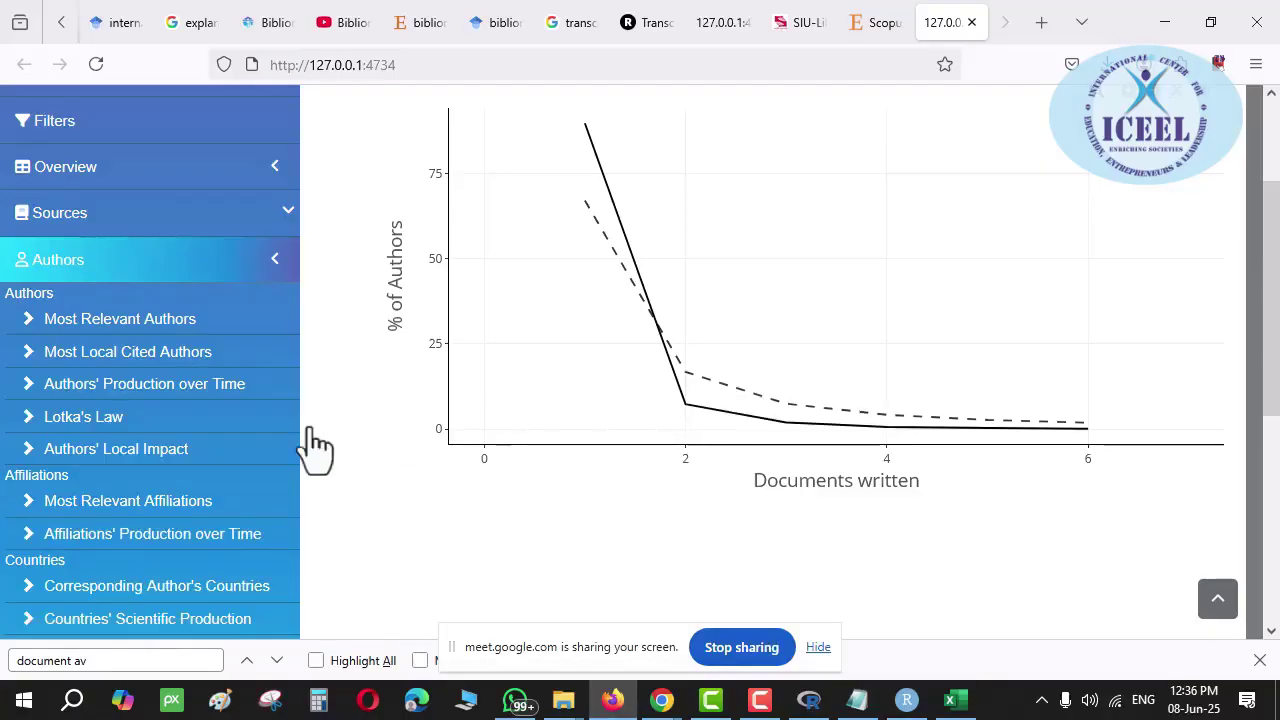
{"action": "left_click", "coordinate": [165, 462]}
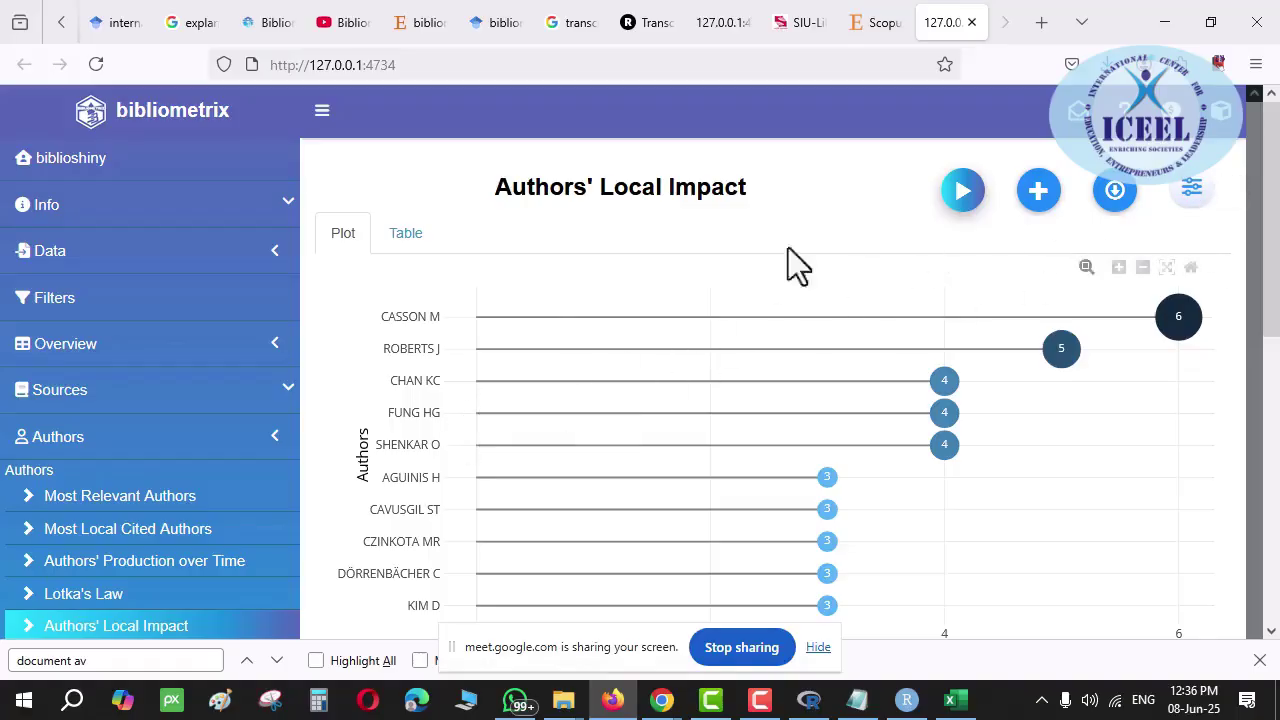
Review the available impact measures in the options of the Authors' Local Impact plot
{"action": "left_click", "coordinate": [1195, 195]}
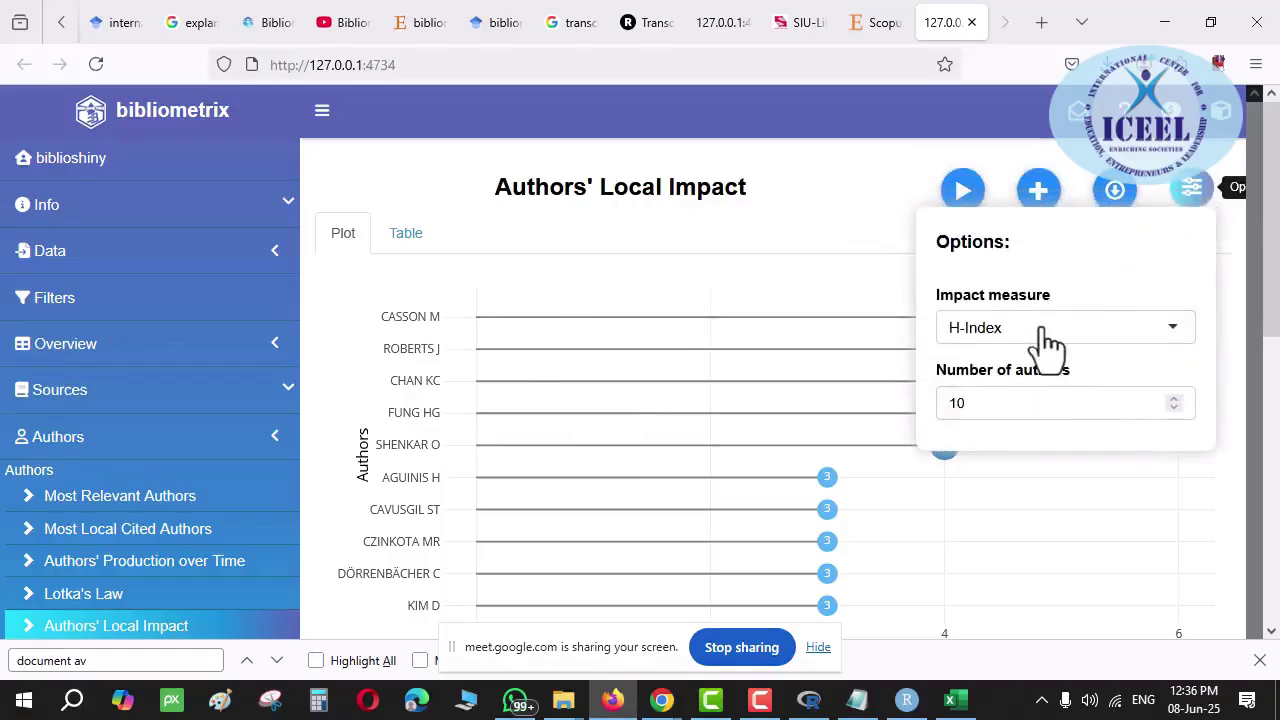
{"action": "left_click", "coordinate": [1044, 327]}
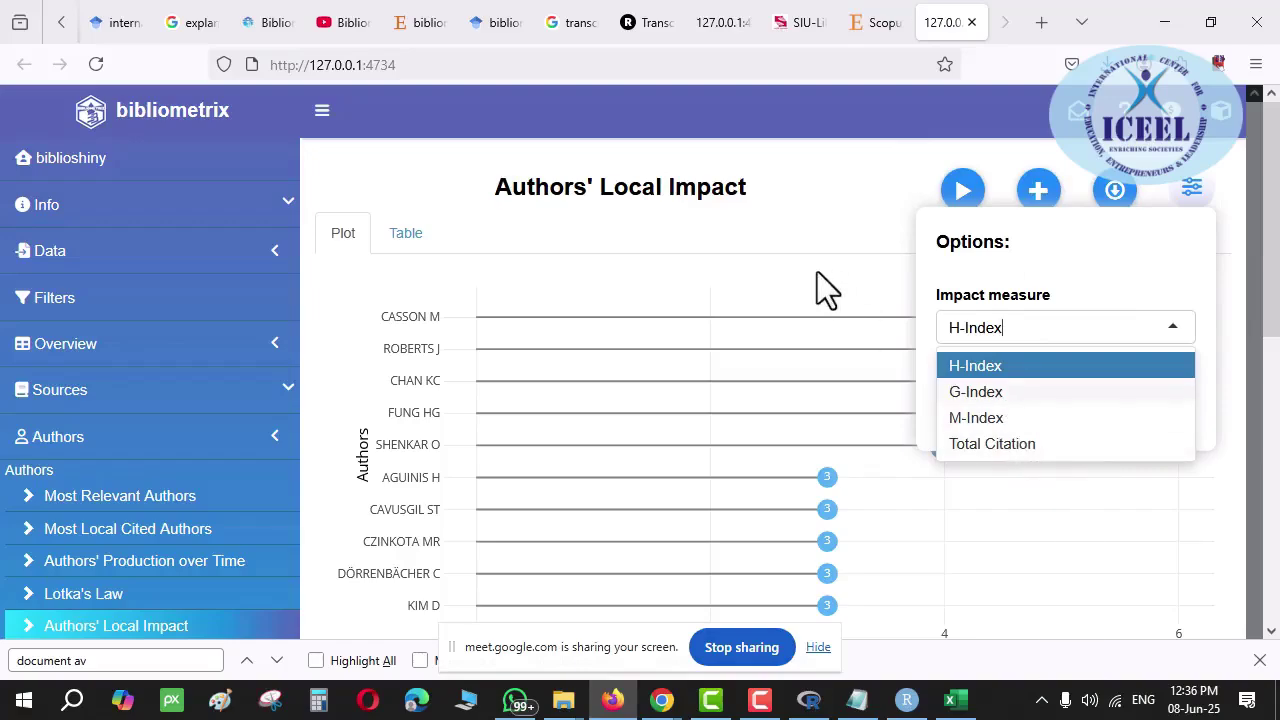
{"action": "left_click", "coordinate": [684, 258]}
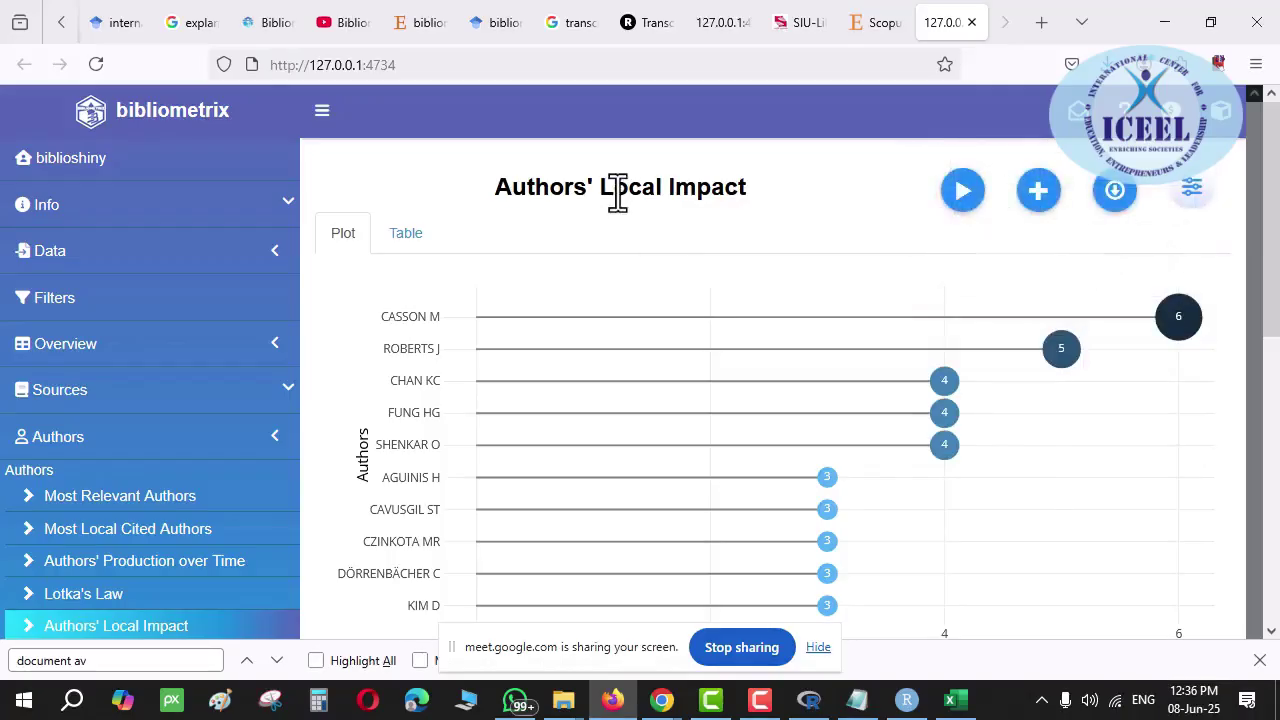
{"action": "left_click", "coordinate": [1192, 190]}
Open the Most Relevant Affiliations analysis and generate its plot
{"action": "scroll", "coordinate": [229, 529], "scroll_direction": "down", "scroll_amount": 3}
{"action": "left_click", "coordinate": [120, 350]}
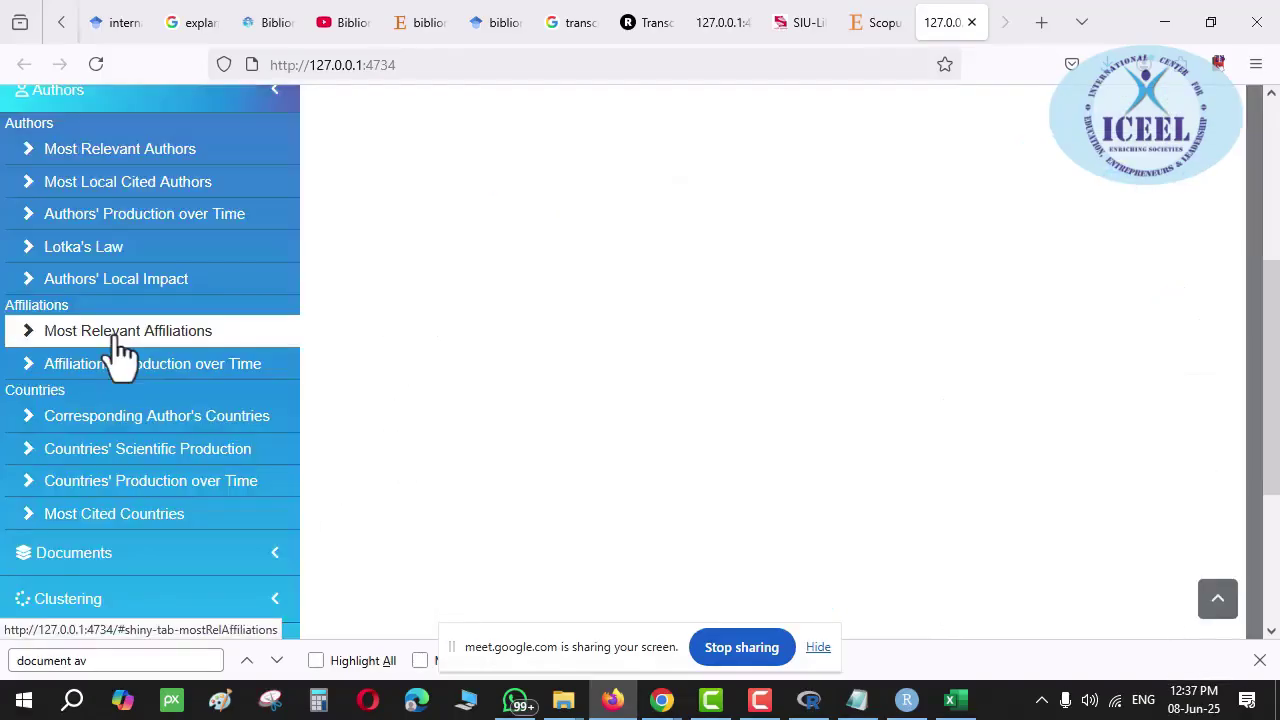
{"action": "scroll", "coordinate": [114, 290], "scroll_direction": "up", "scroll_amount": 2}
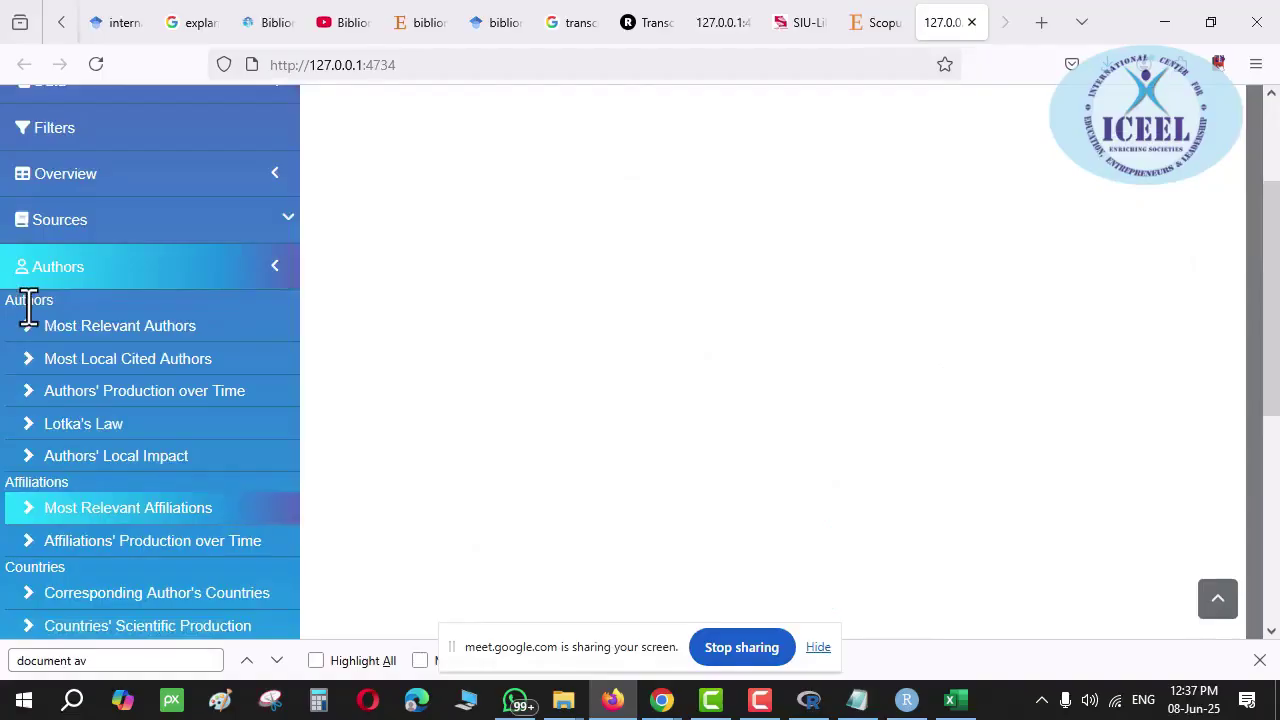
{"action": "scroll", "coordinate": [30, 320], "scroll_direction": "down", "scroll_amount": 2}
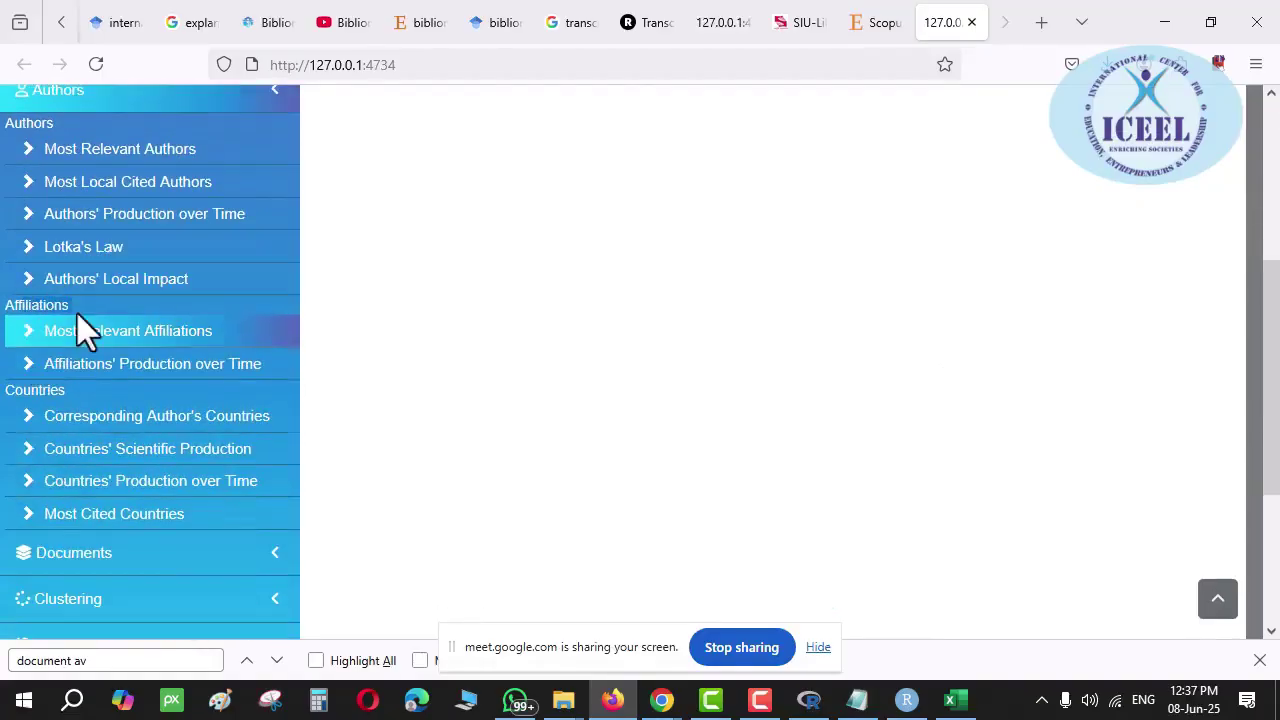
{"action": "left_click", "coordinate": [85, 330]}
{"action": "scroll", "coordinate": [60, 393], "scroll_direction": "down", "scroll_amount": 2}
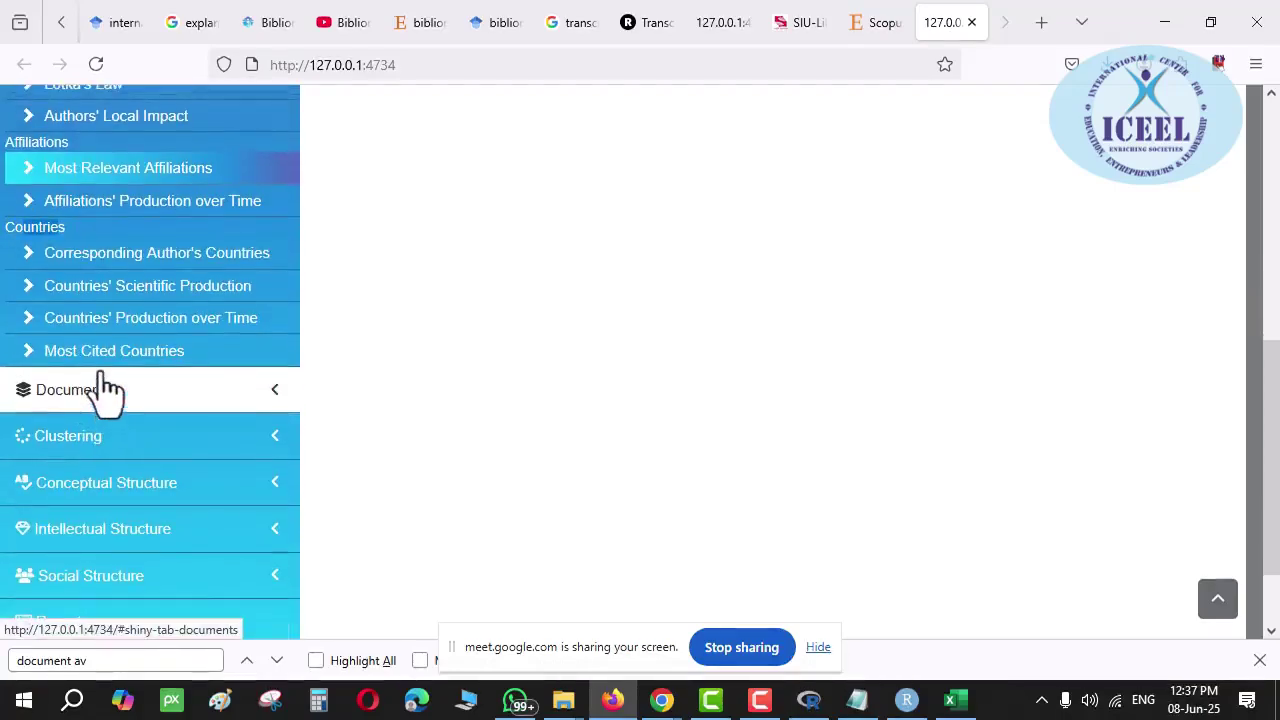
{"action": "scroll", "coordinate": [105, 390], "scroll_direction": "up", "scroll_amount": 2}
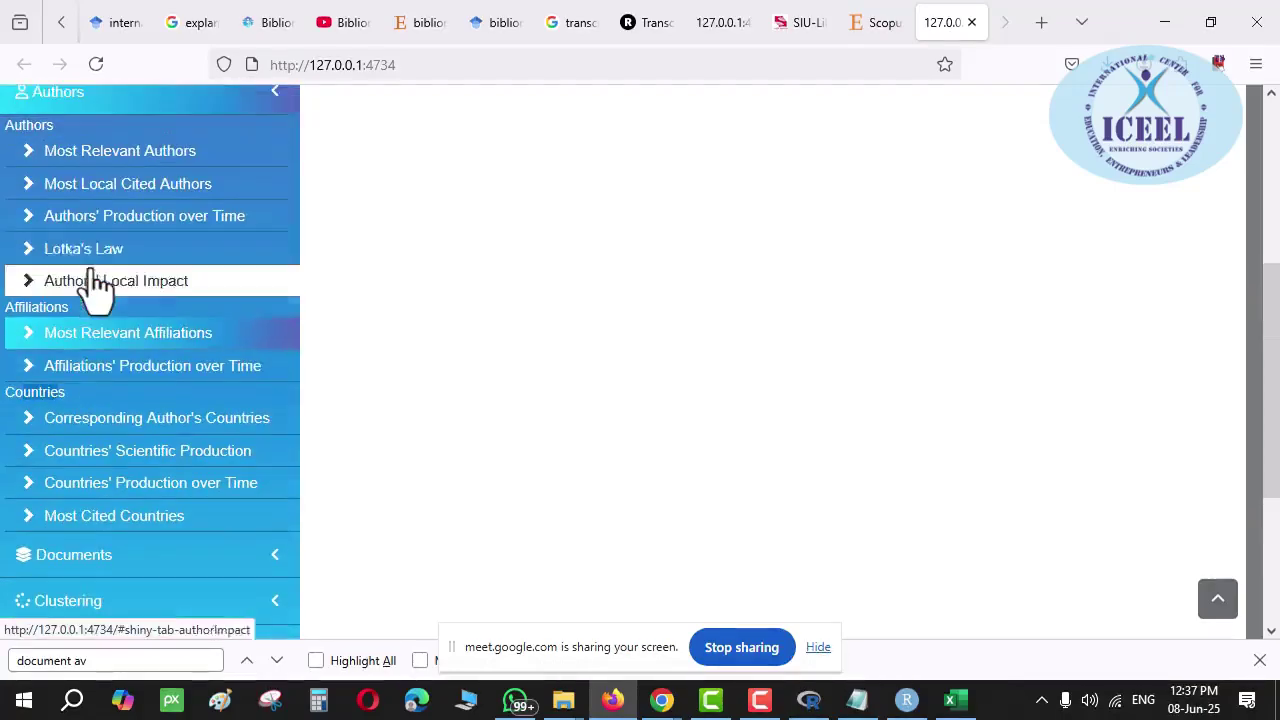
{"action": "left_click", "coordinate": [97, 352]}
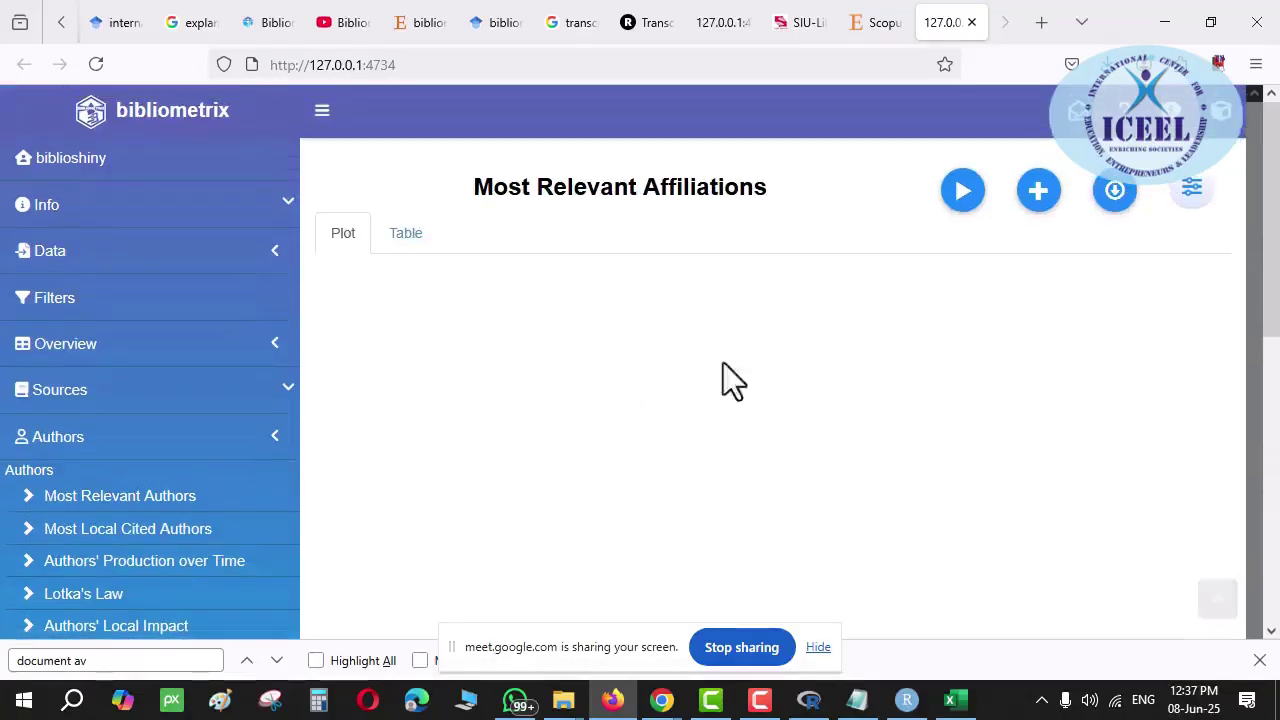
{"action": "left_click", "coordinate": [960, 195]}
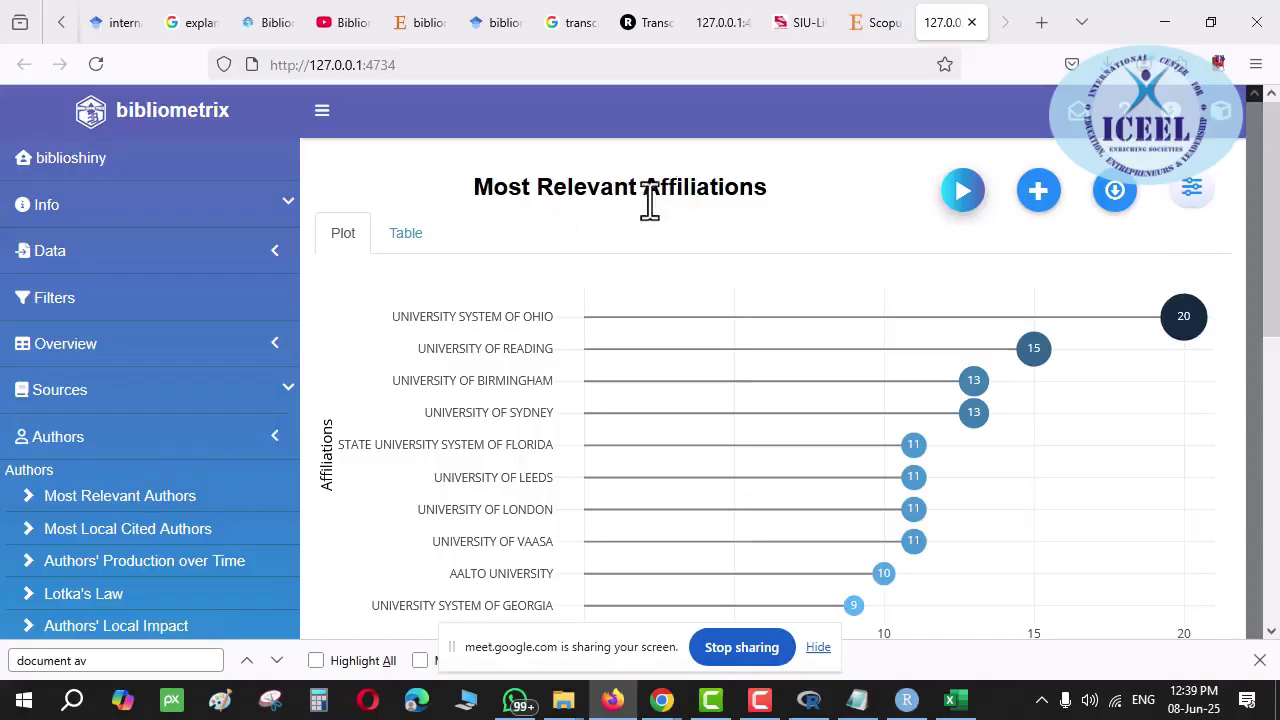
Open the Affiliations' Production over Time analysis and generate its plot
{"action": "scroll", "coordinate": [155, 520], "scroll_direction": "down", "scroll_amount": 2}
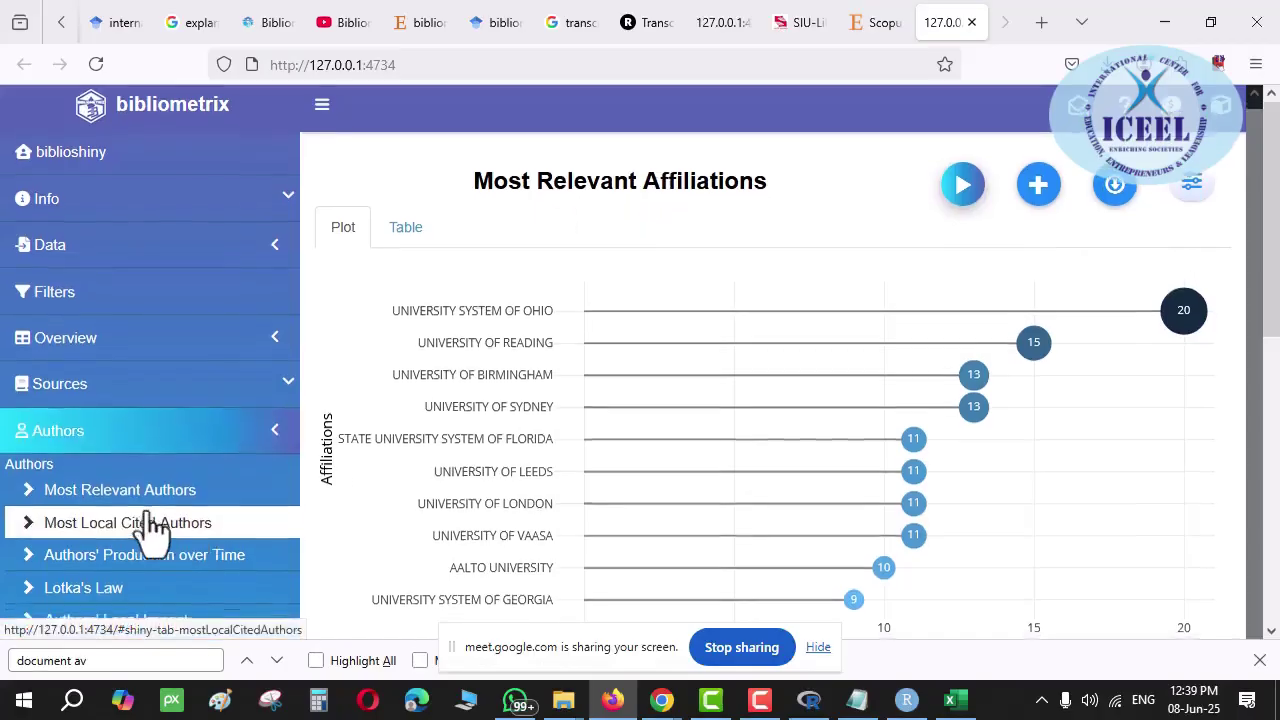
{"action": "scroll", "coordinate": [155, 515], "scroll_direction": "down", "scroll_amount": 2}
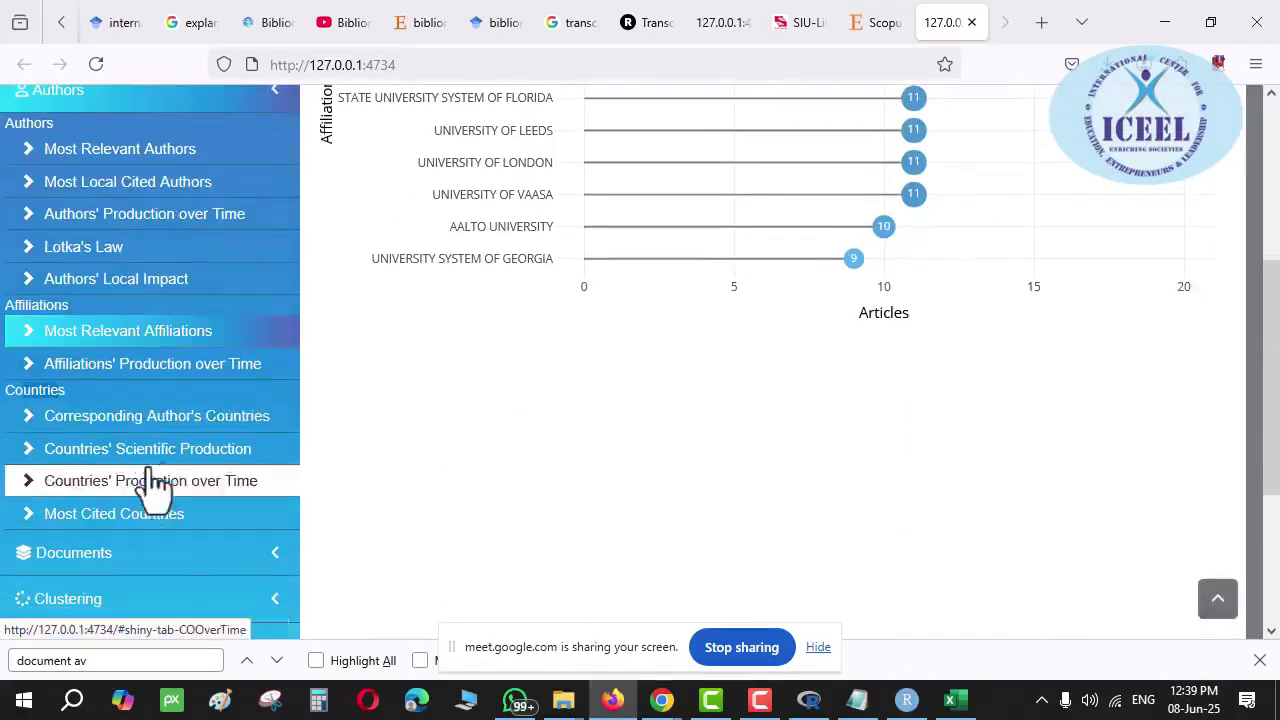
{"action": "left_click", "coordinate": [150, 366]}
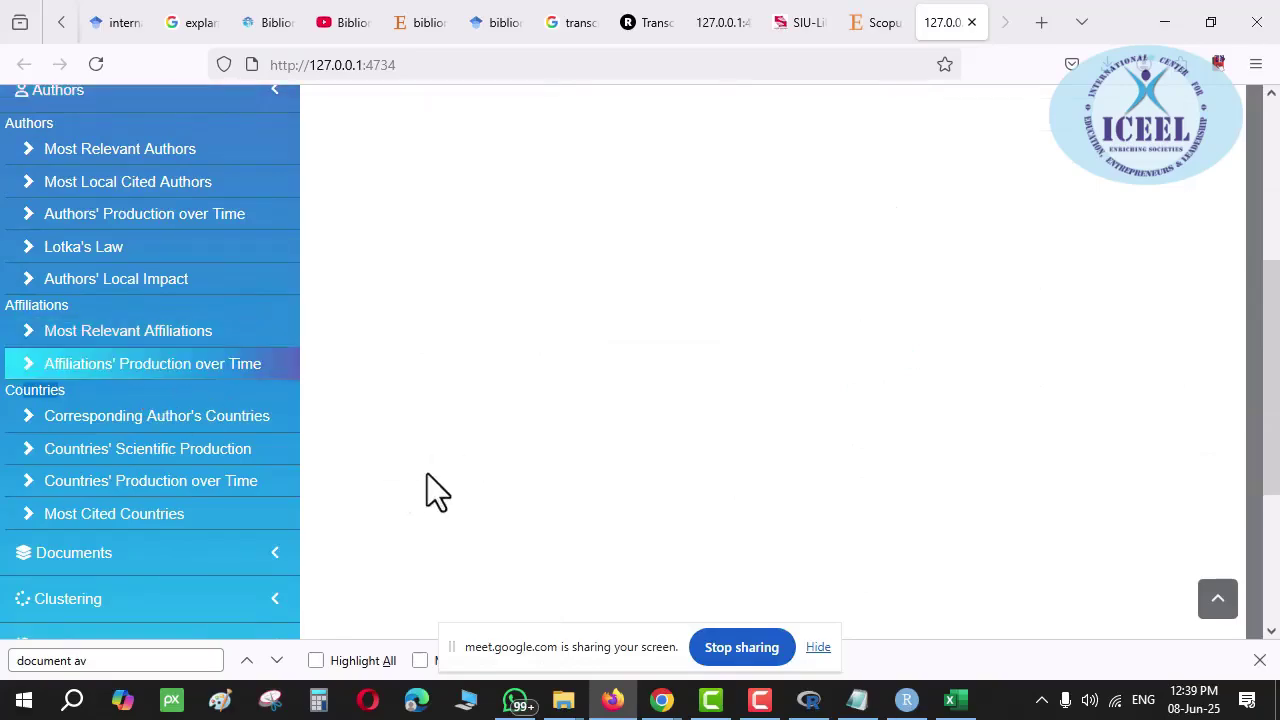
{"action": "scroll", "coordinate": [616, 511], "scroll_direction": "up", "scroll_amount": 3}
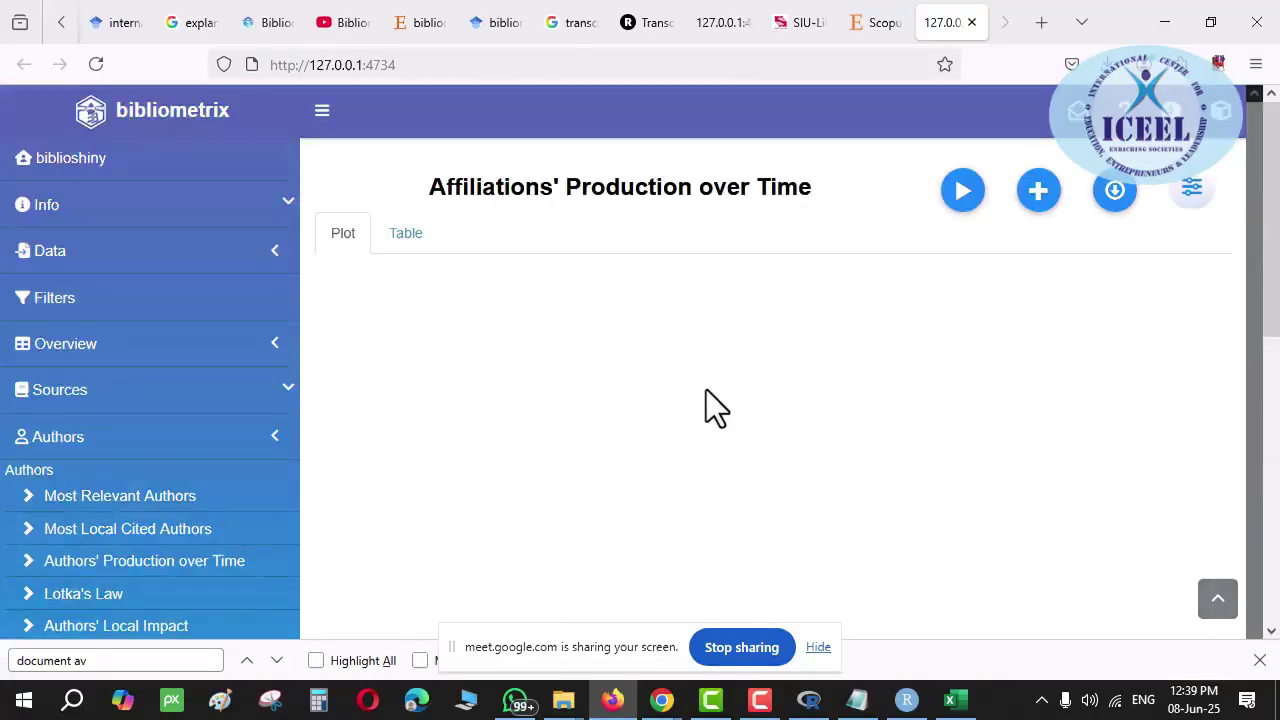
{"action": "left_click", "coordinate": [958, 194]}
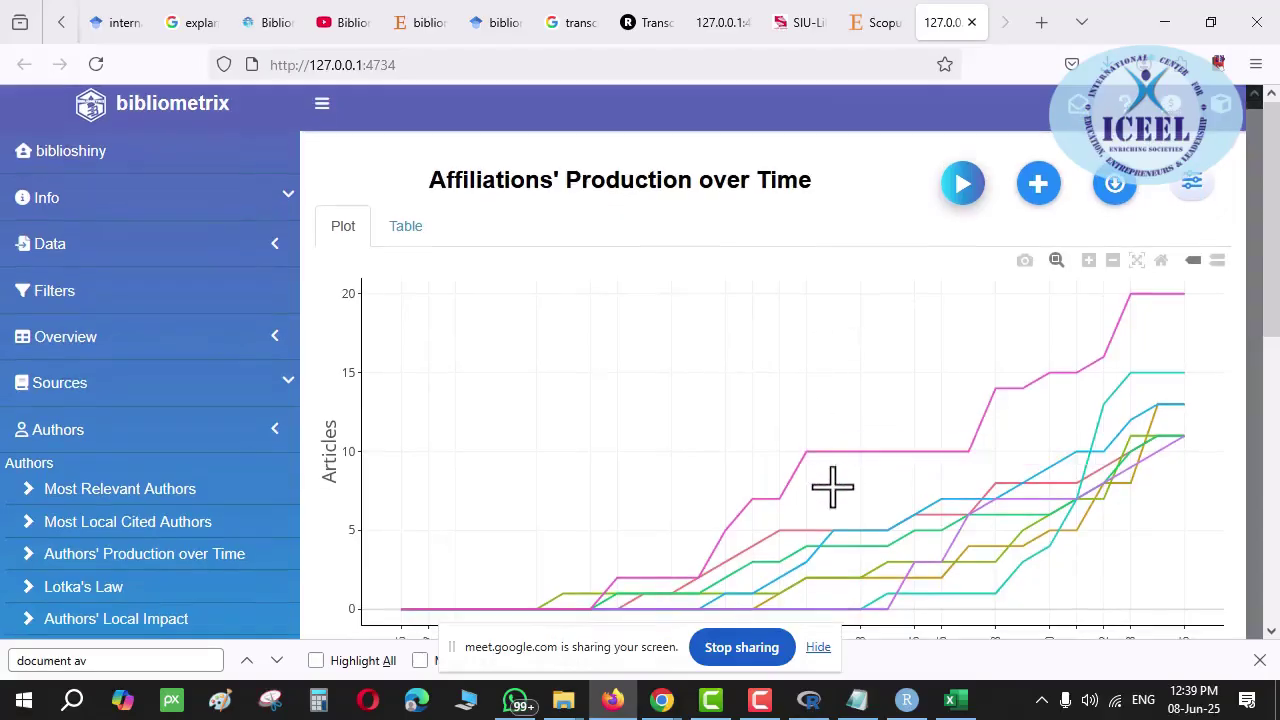
Isolate the University System of Ohio line in the plot and inspect its 2012 data point
{"action": "scroll", "coordinate": [860, 520], "scroll_direction": "down", "scroll_amount": 2}
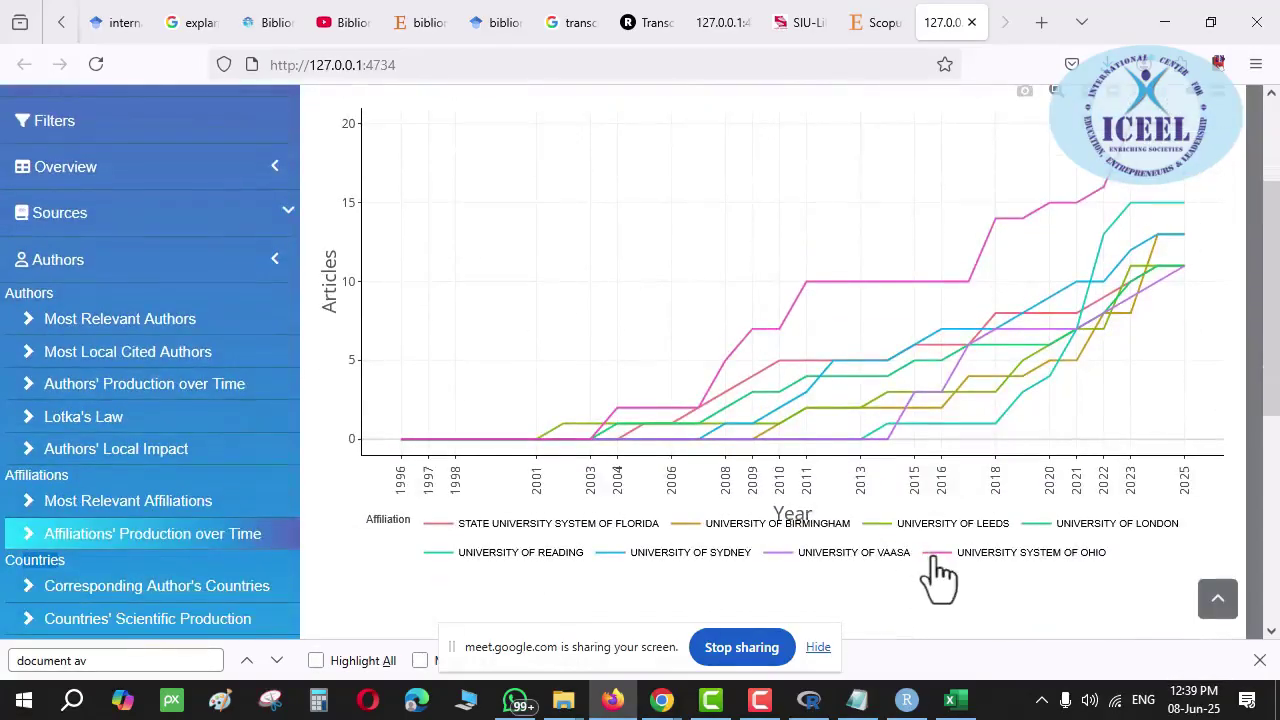
{"action": "left_click", "coordinate": [936, 560]}
{"action": "left_click", "coordinate": [962, 556]}
{"action": "double_click", "coordinate": [990, 556]}
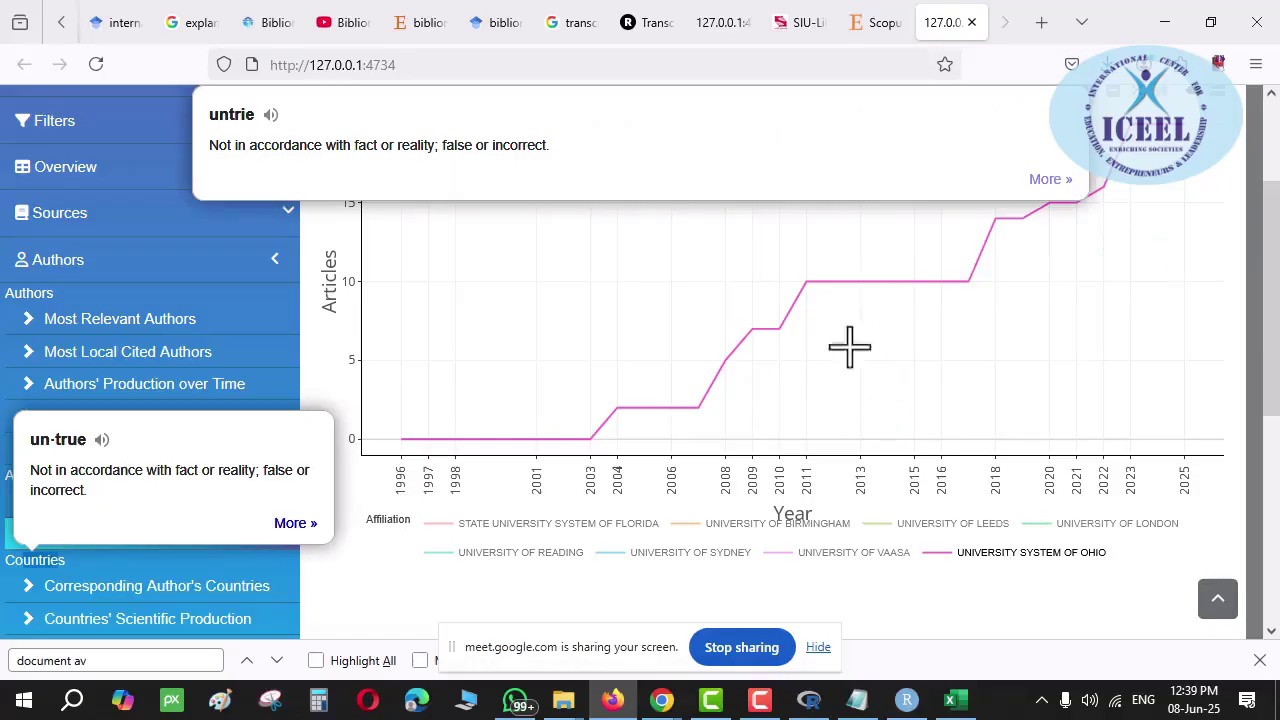
{"action": "mouse_move", "coordinate": [846, 297]}
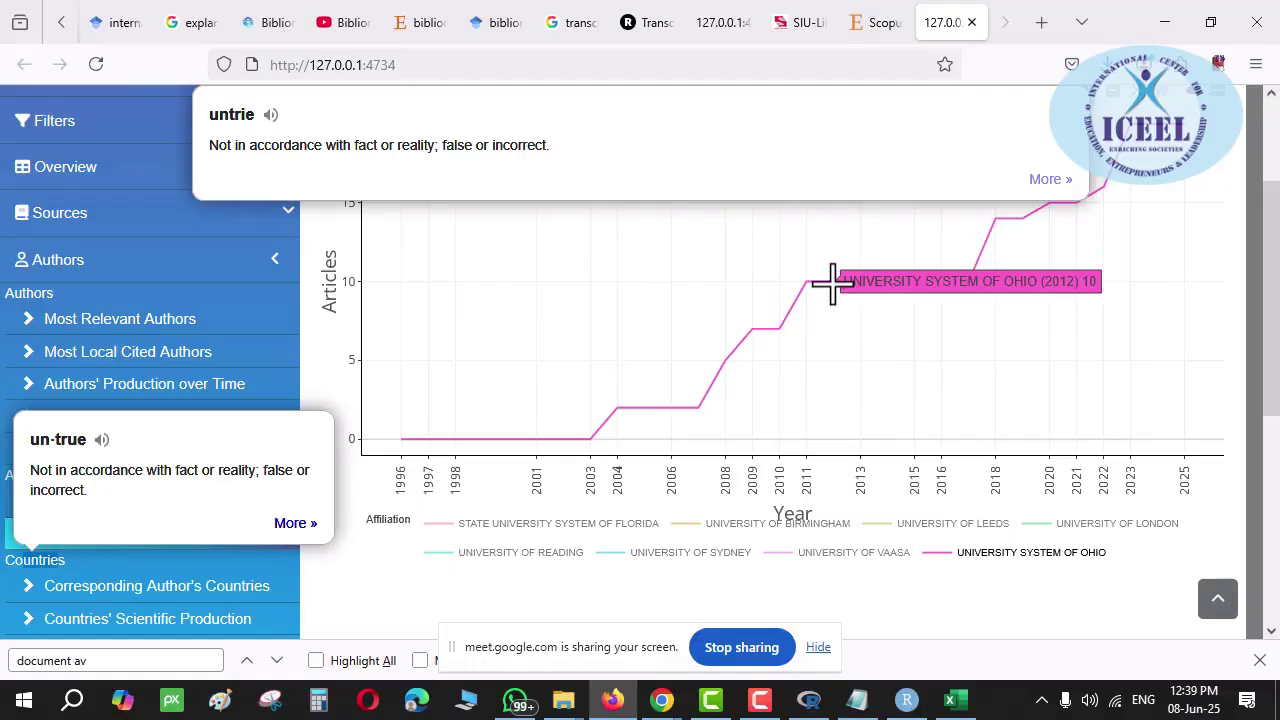
Hide the isolated University System of Ohio line and regenerate the Affiliations' Production over Time plot
{"action": "left_click", "coordinate": [970, 558]}
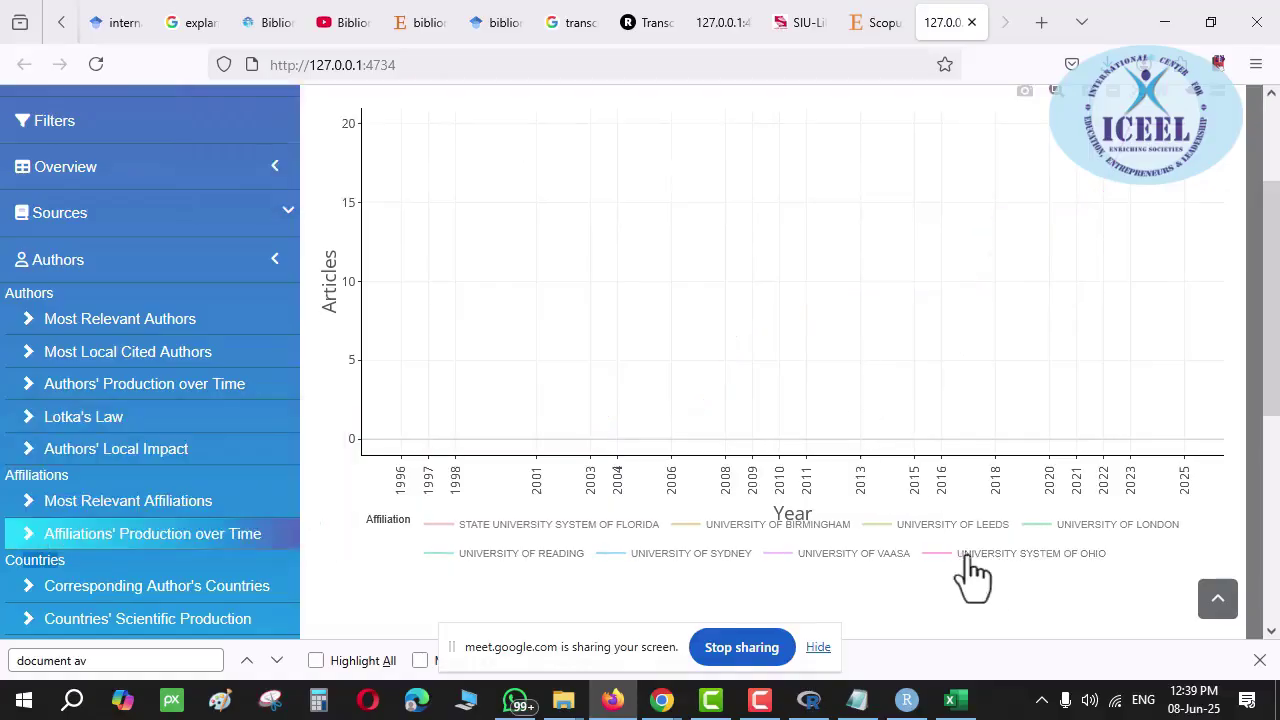
{"action": "scroll", "coordinate": [960, 274], "scroll_direction": "up", "scroll_amount": 3}
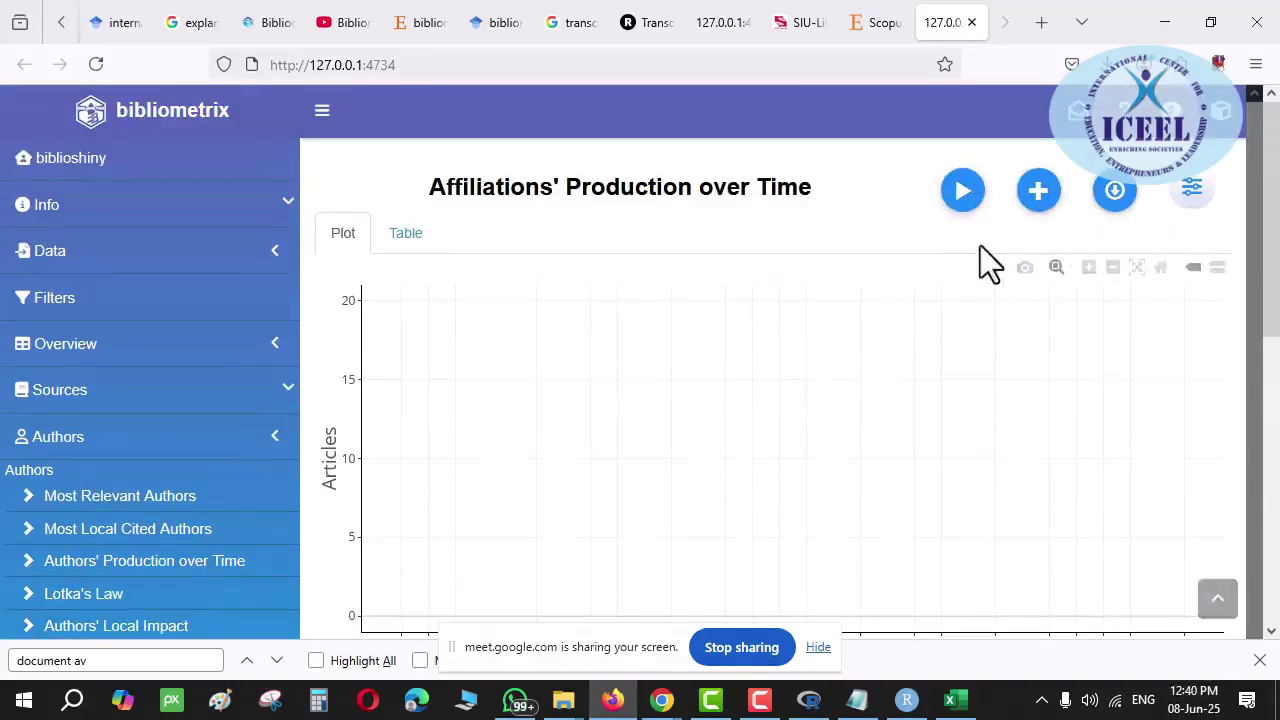
{"action": "left_click", "coordinate": [962, 200]}
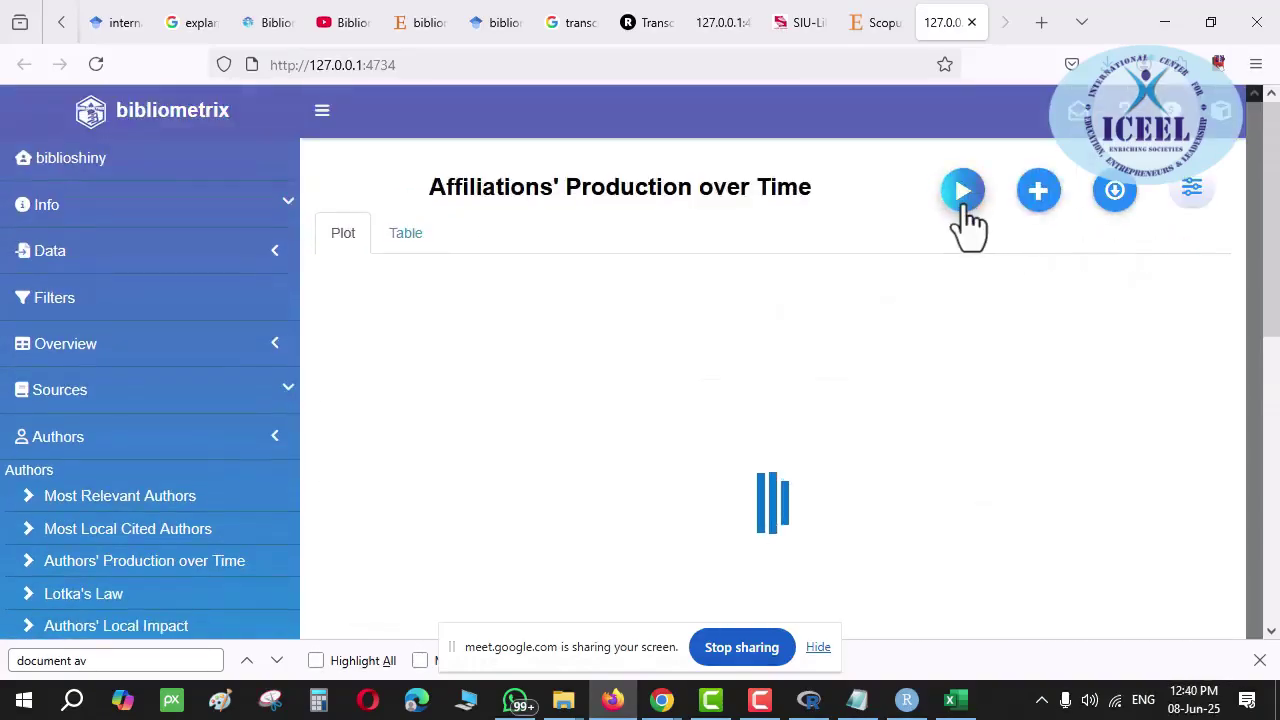
Toggle the University System of Ohio line off and on, and isolate it from the other affiliations
{"action": "scroll", "coordinate": [954, 423], "scroll_direction": "down", "scroll_amount": 1}
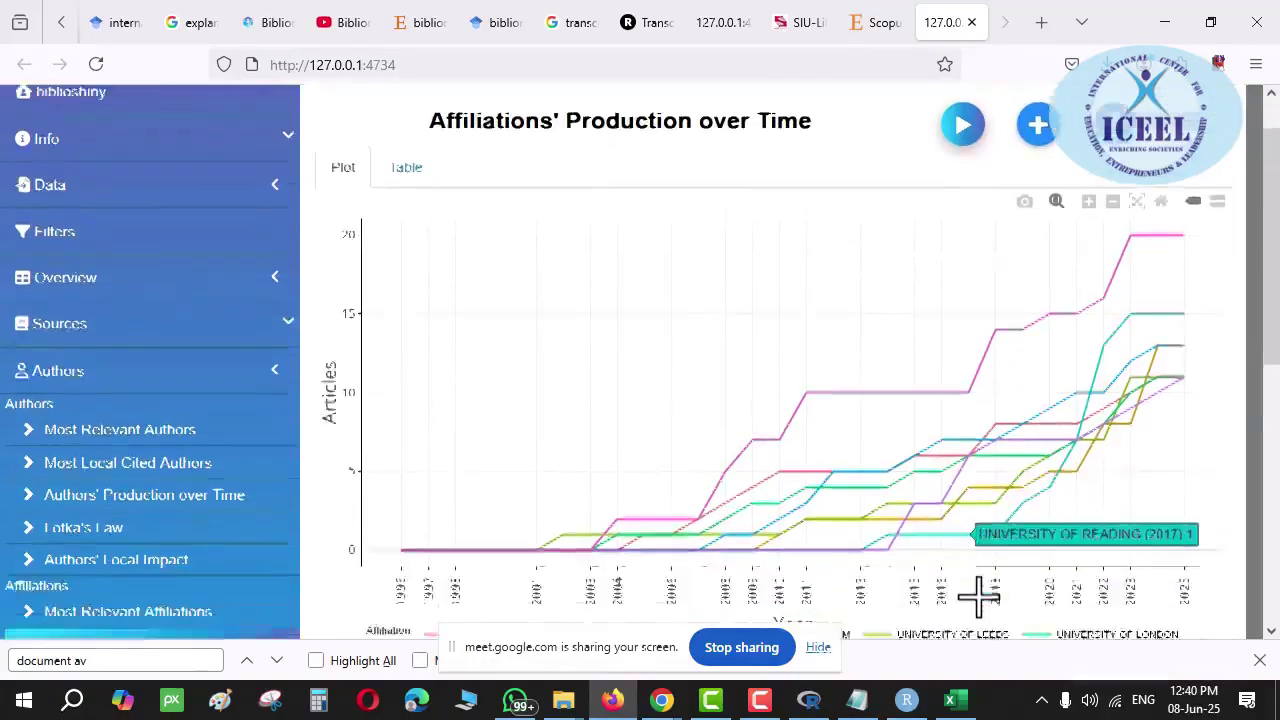
{"action": "scroll", "coordinate": [980, 595], "scroll_direction": "down", "scroll_amount": 2}
{"action": "left_click", "coordinate": [1008, 556]}
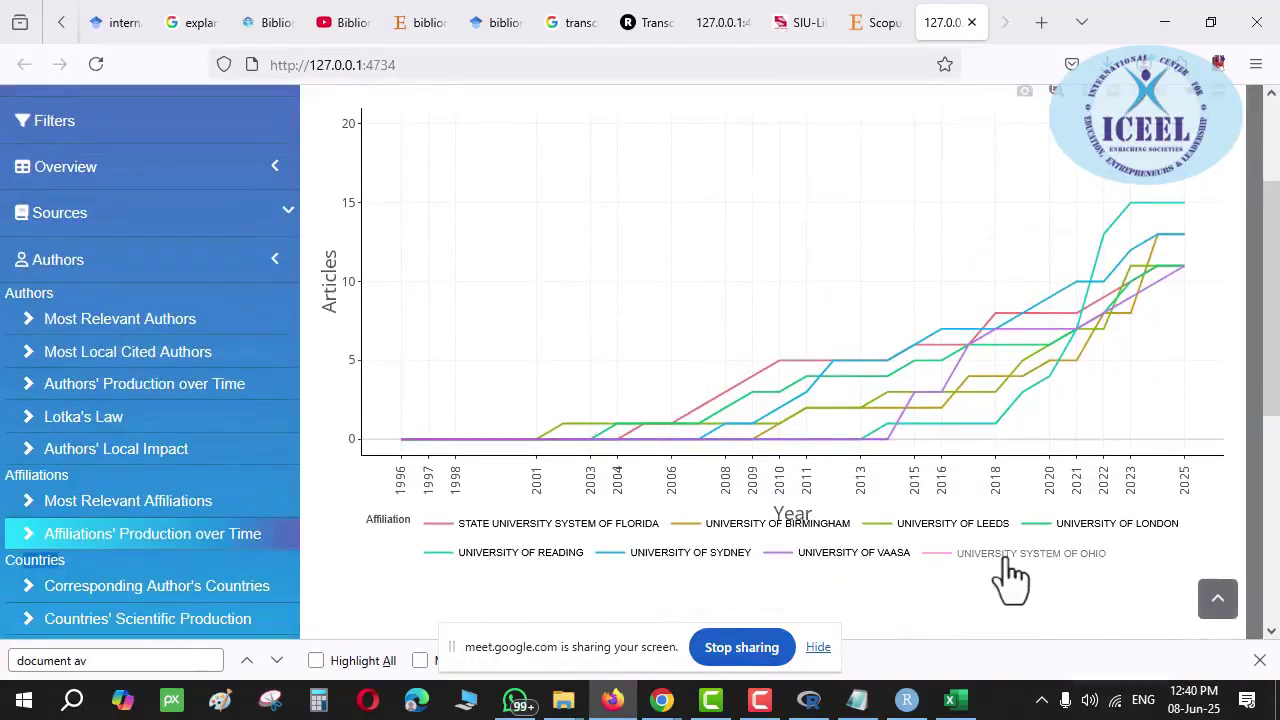
{"action": "left_click", "coordinate": [1008, 556]}
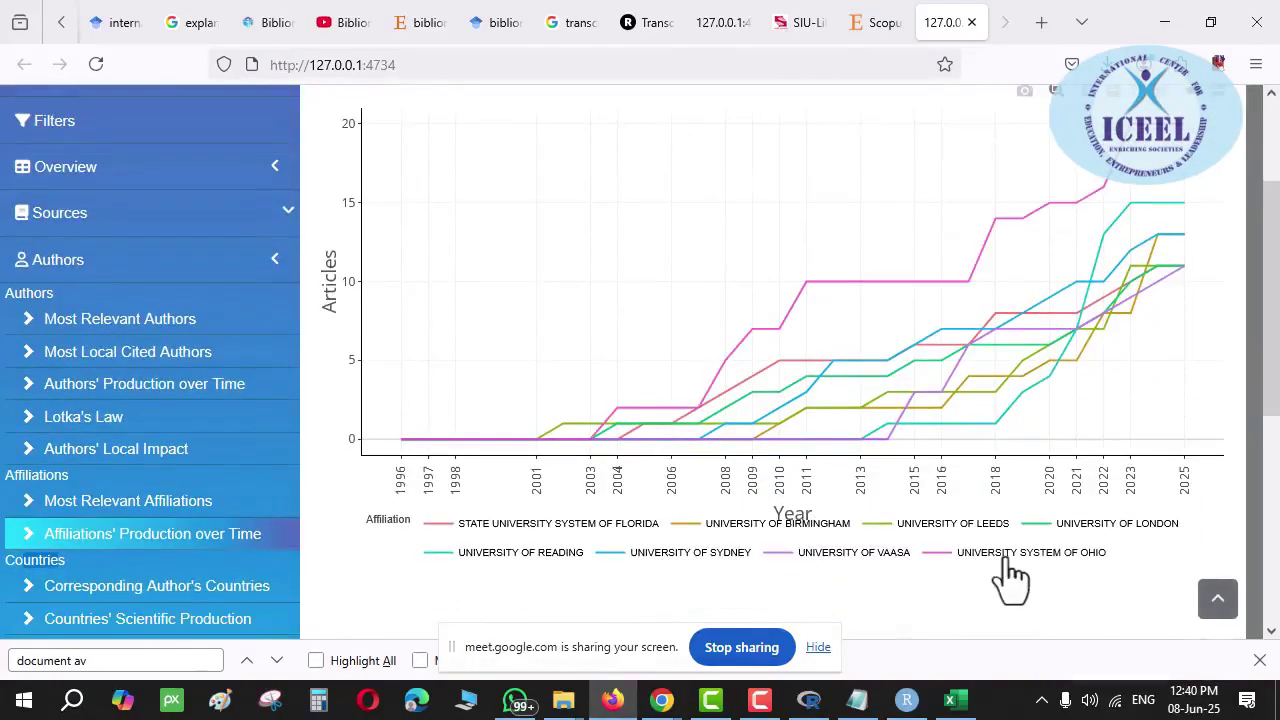
{"action": "double_click", "coordinate": [1008, 556]}
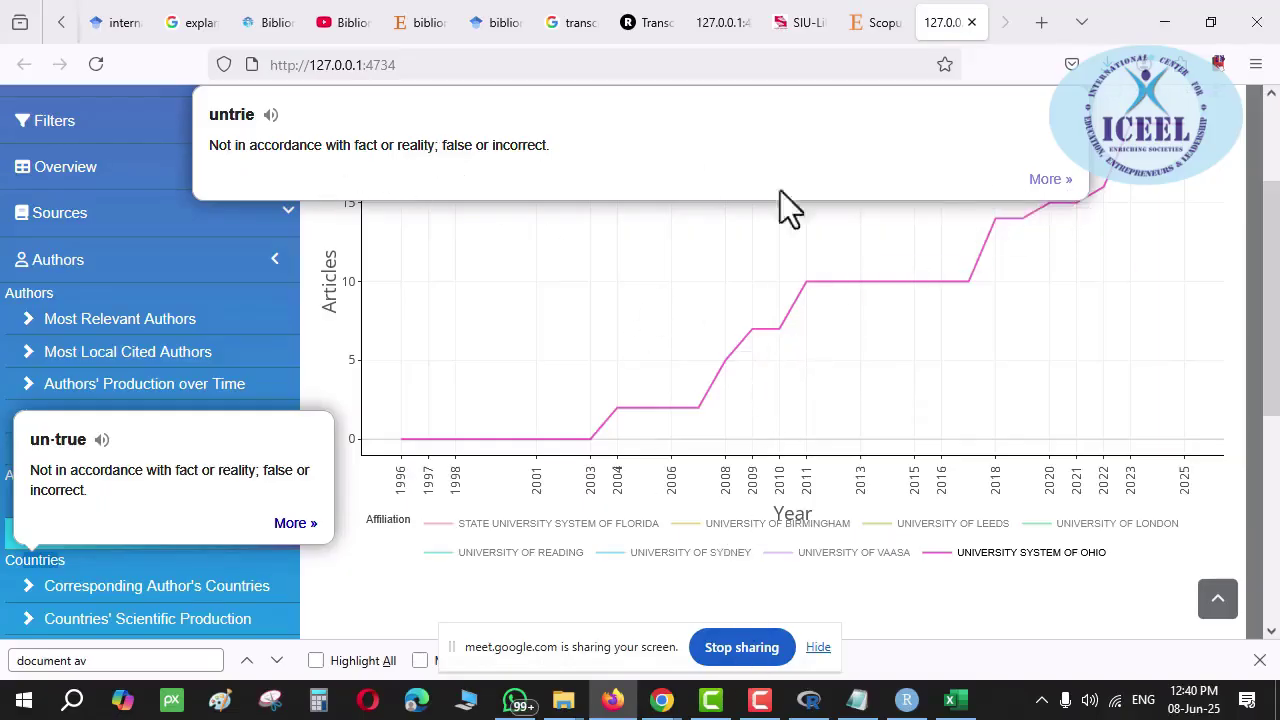
{"action": "scroll", "coordinate": [634, 360], "scroll_direction": "up", "scroll_amount": 3}
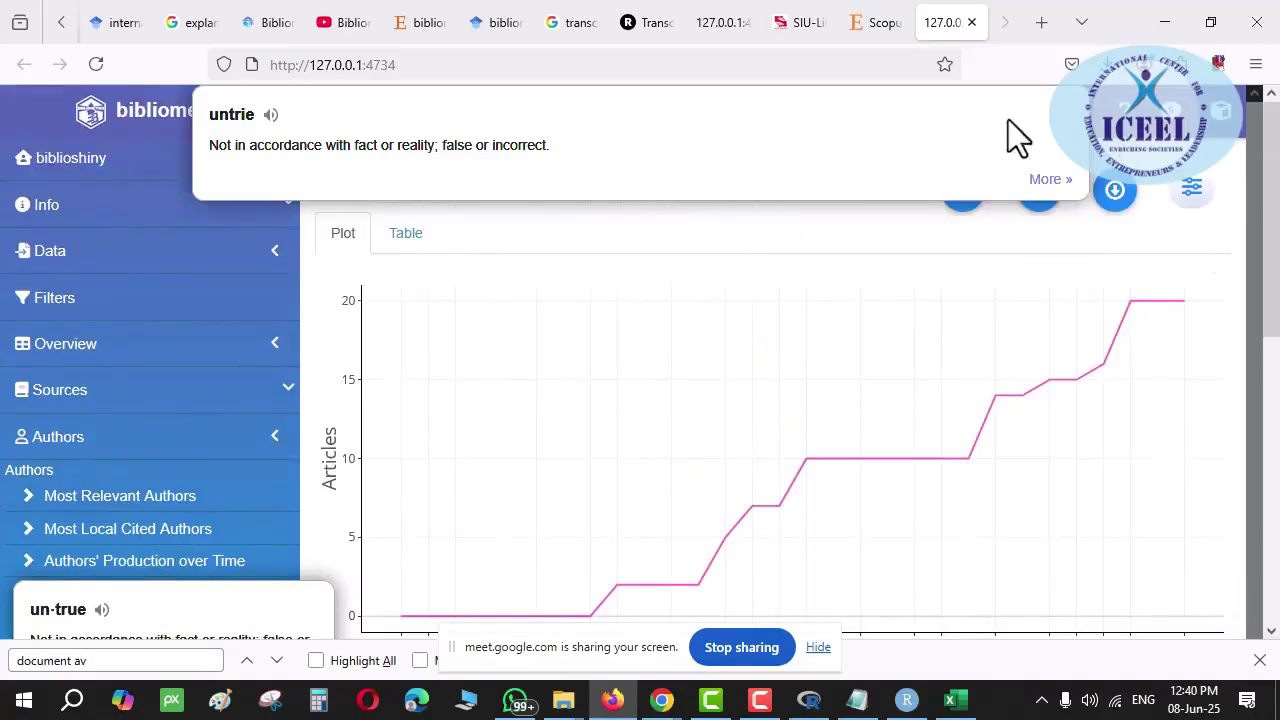
{"action": "left_click", "coordinate": [1048, 180]}
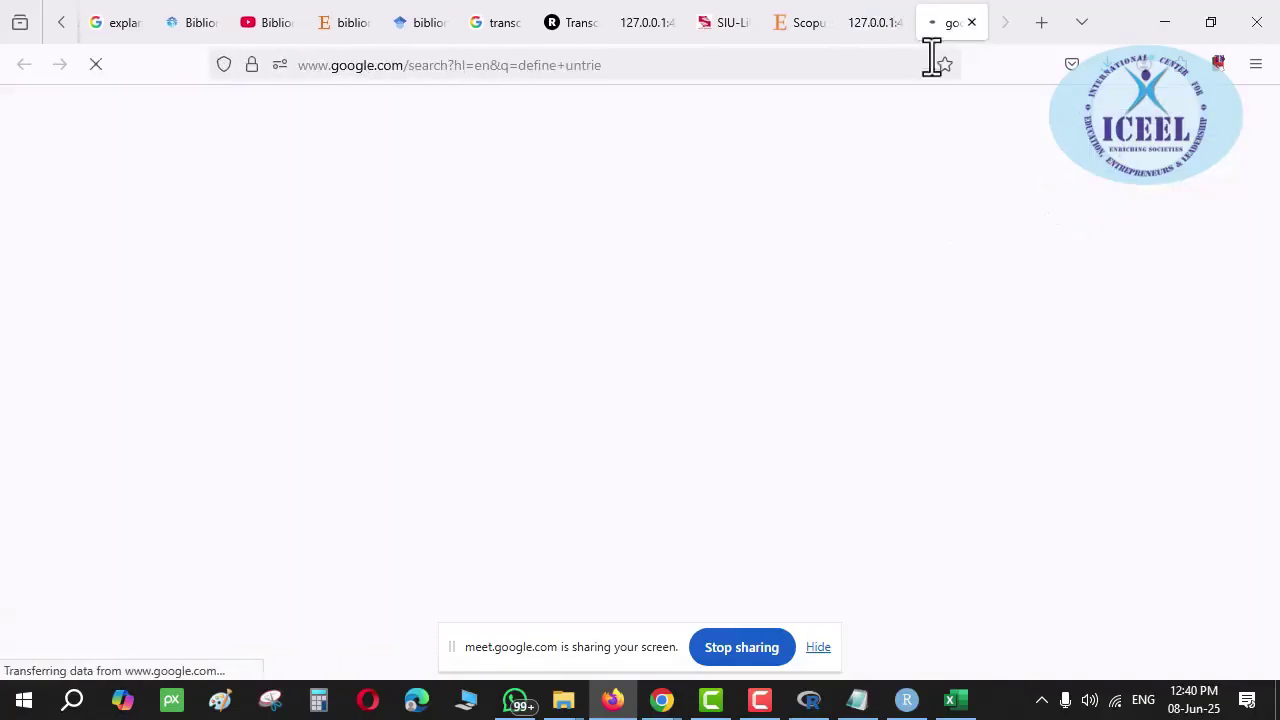
{"action": "left_click", "coordinate": [971, 22]}
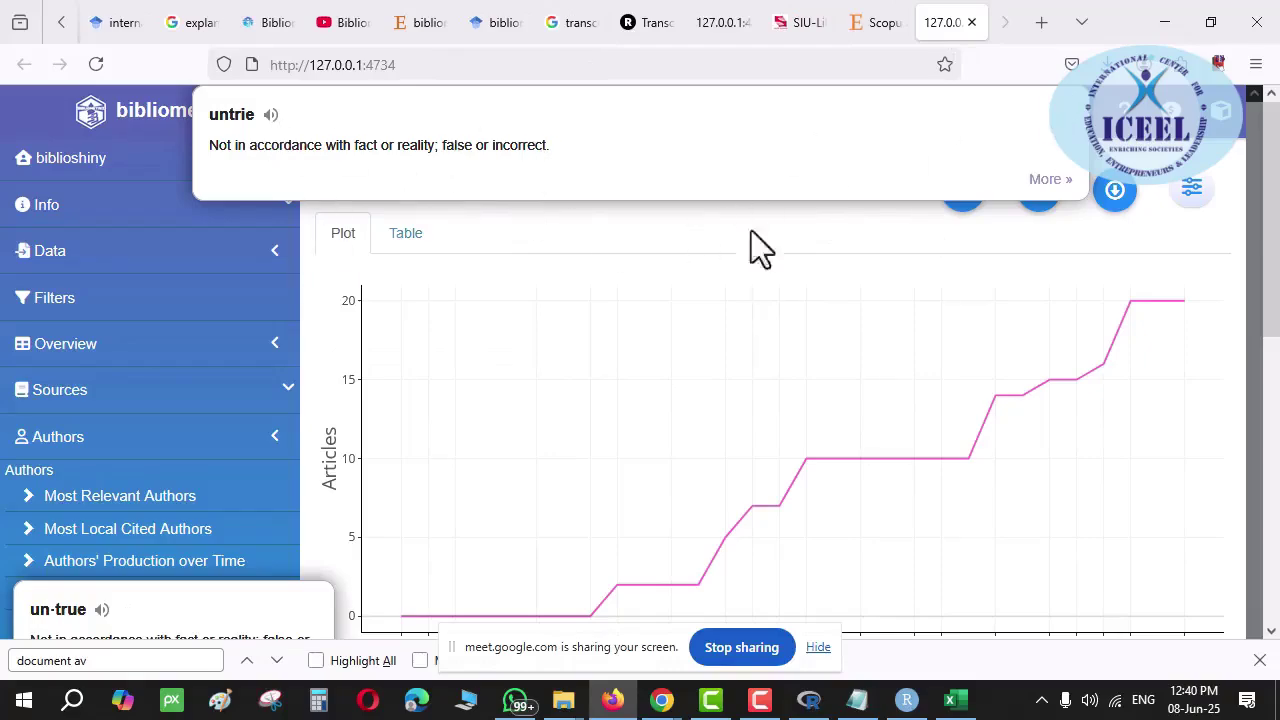
Check the Affiliations' Production over Time table view, then regenerate the plot with all affiliation lines and examine it down to the legend
{"action": "left_click", "coordinate": [410, 234]}
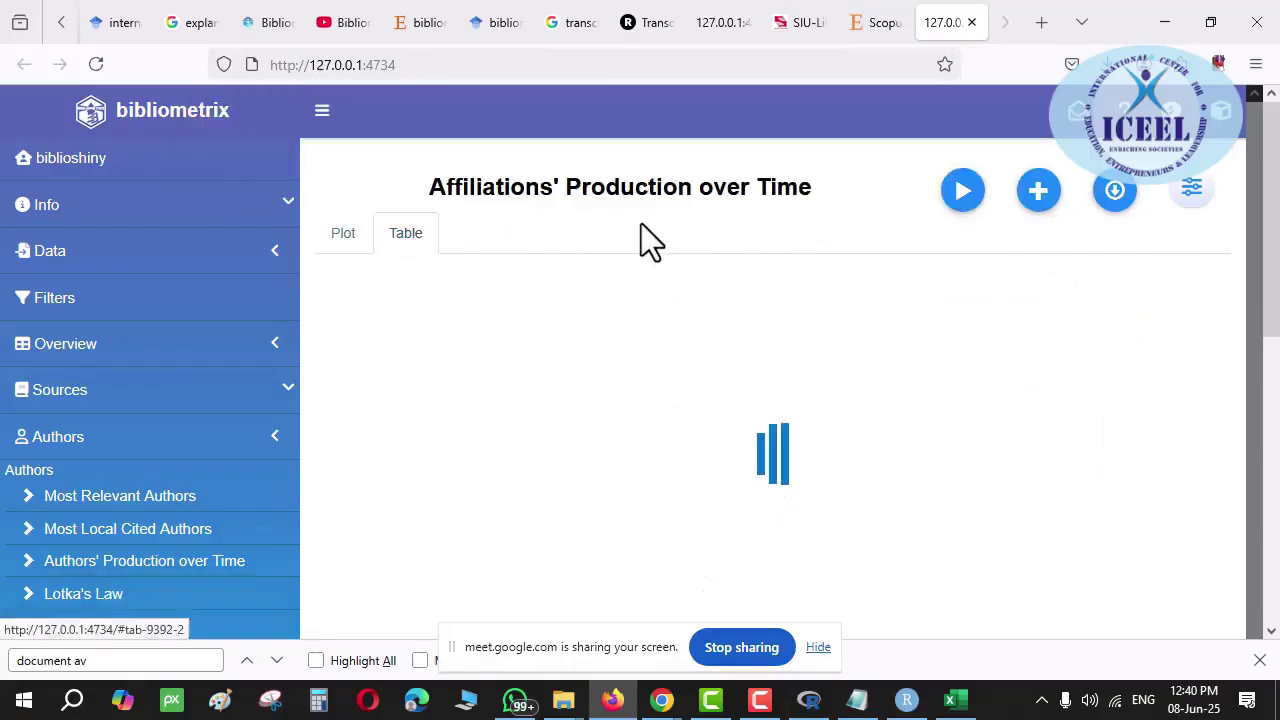
{"action": "left_click", "coordinate": [356, 240]}
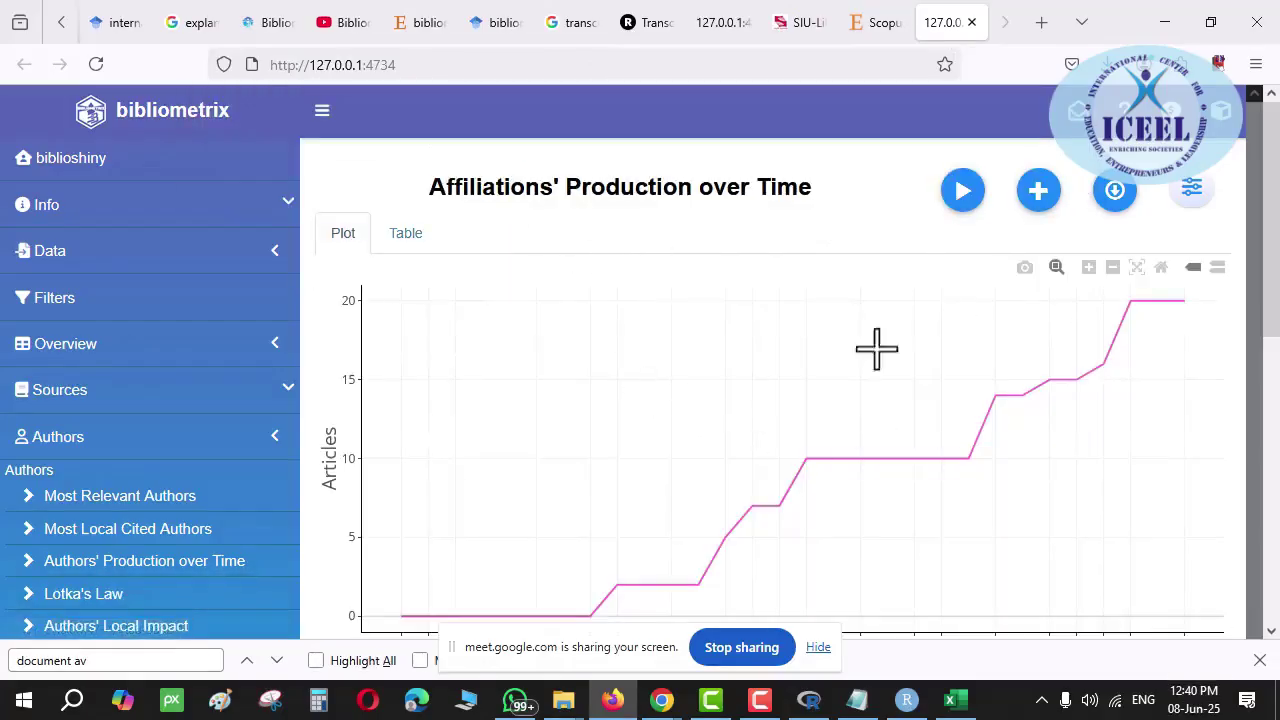
{"action": "left_click", "coordinate": [955, 205]}
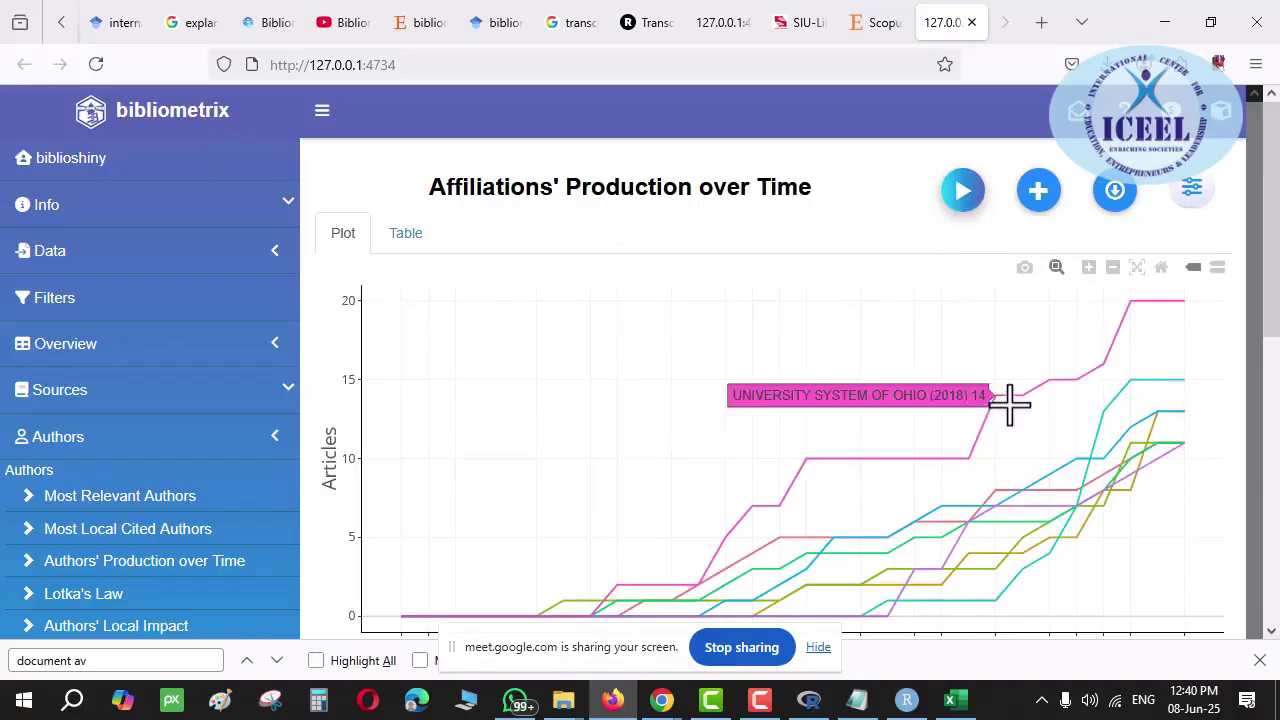
{"action": "scroll", "coordinate": [586, 605], "scroll_direction": "down", "scroll_amount": 1}
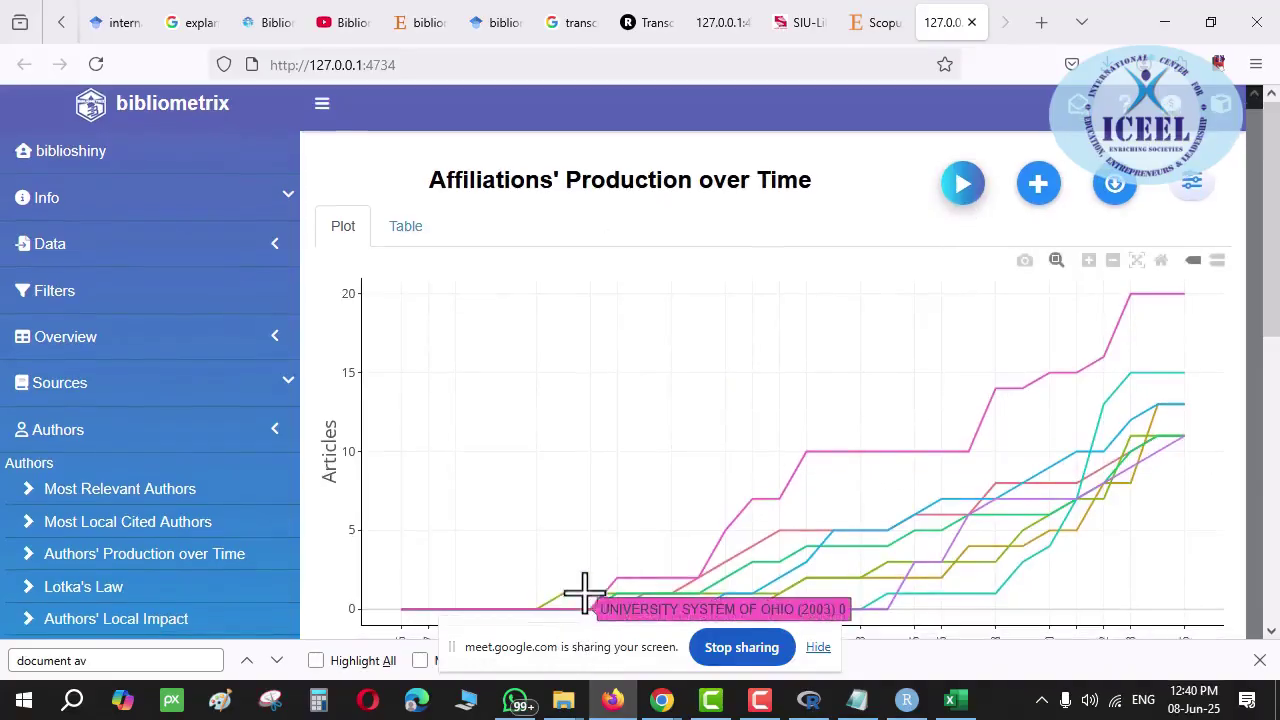
{"action": "scroll", "coordinate": [584, 593], "scroll_direction": "down", "scroll_amount": 3}
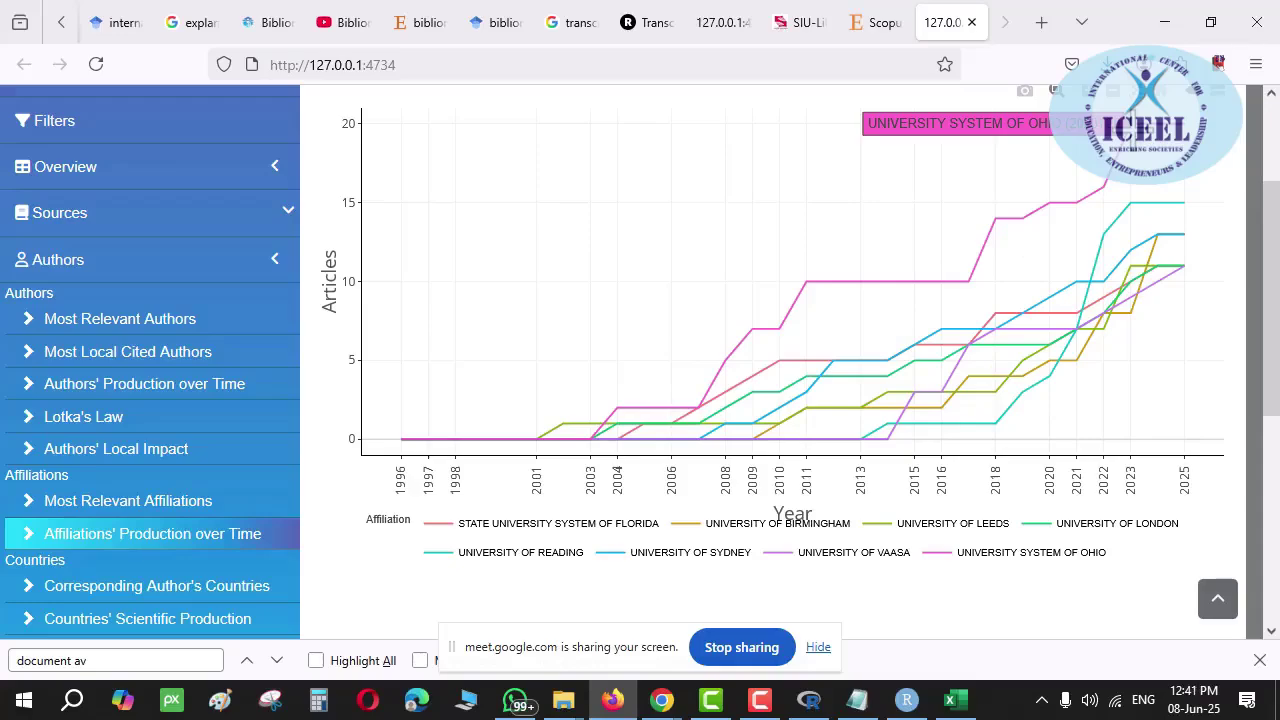
Open the Corresponding Author's Countries analysis and generate its plot
{"action": "left_click", "coordinate": [155, 590]}
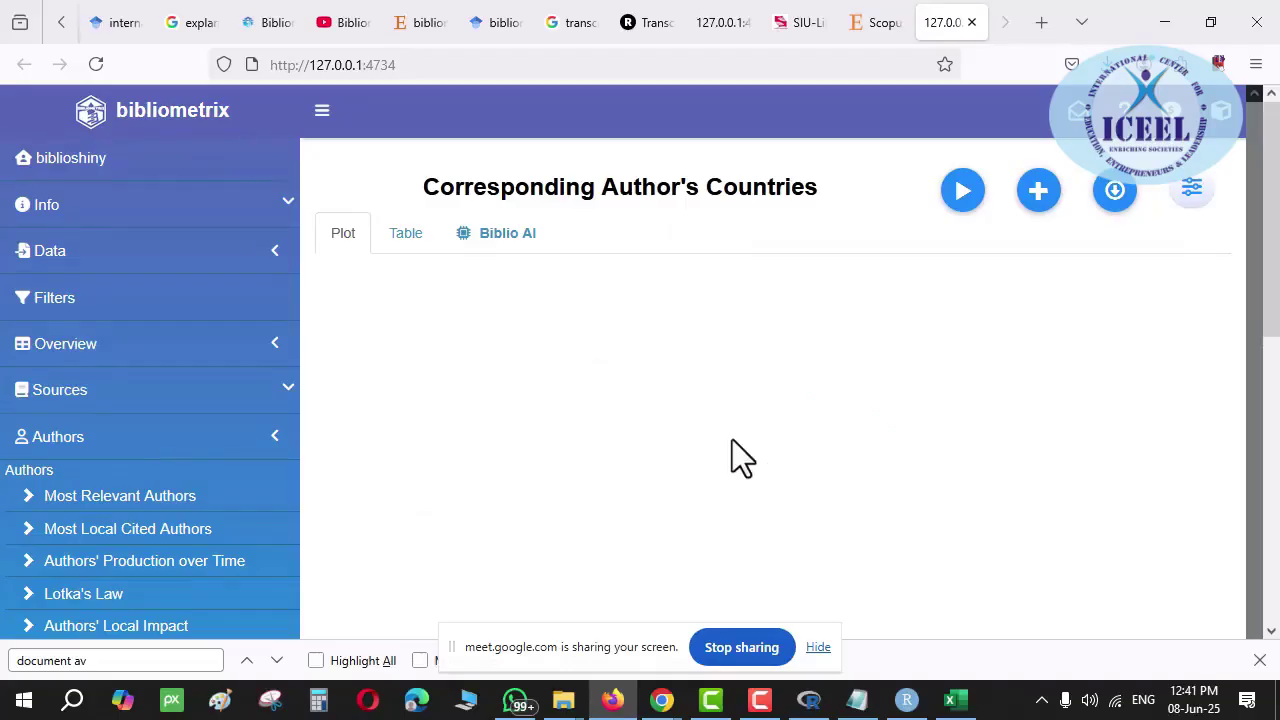
{"action": "left_click", "coordinate": [955, 196]}
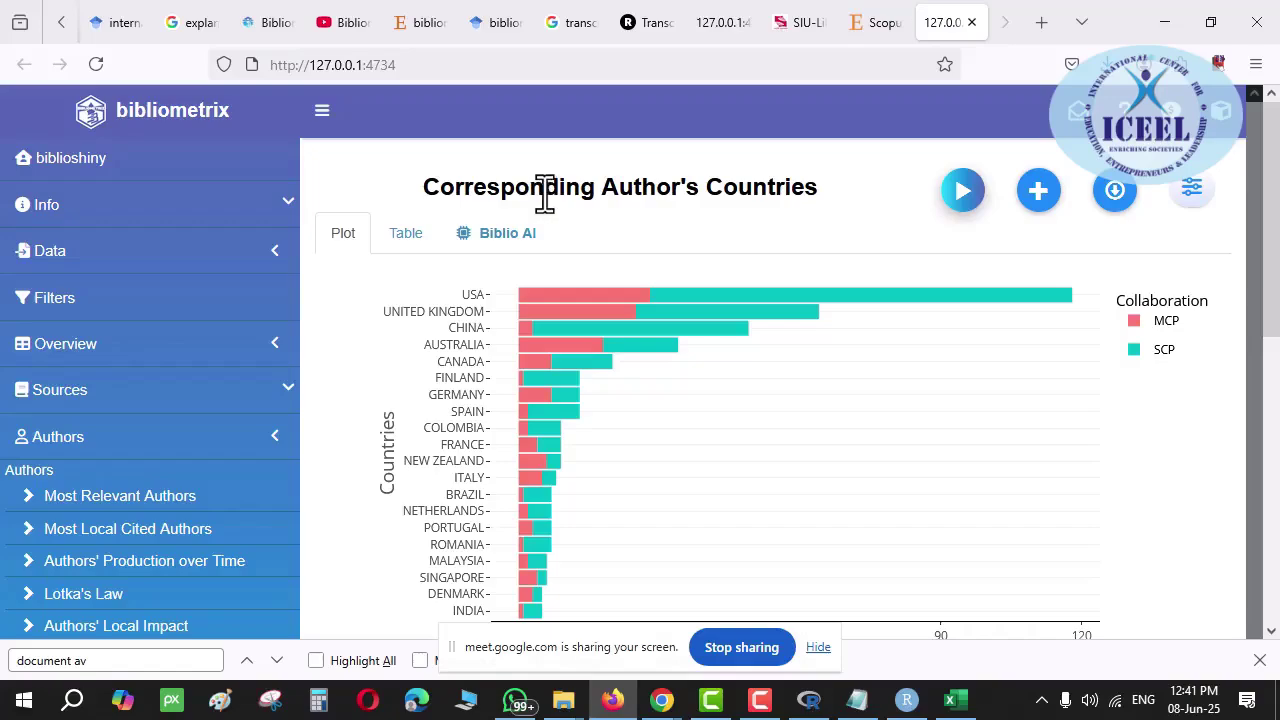
Switch to the Google Meet call in Chrome, mute and unmute the microphone, and return to biblioshiny in Firefox
{"action": "mouse_move", "coordinate": [660, 702]}
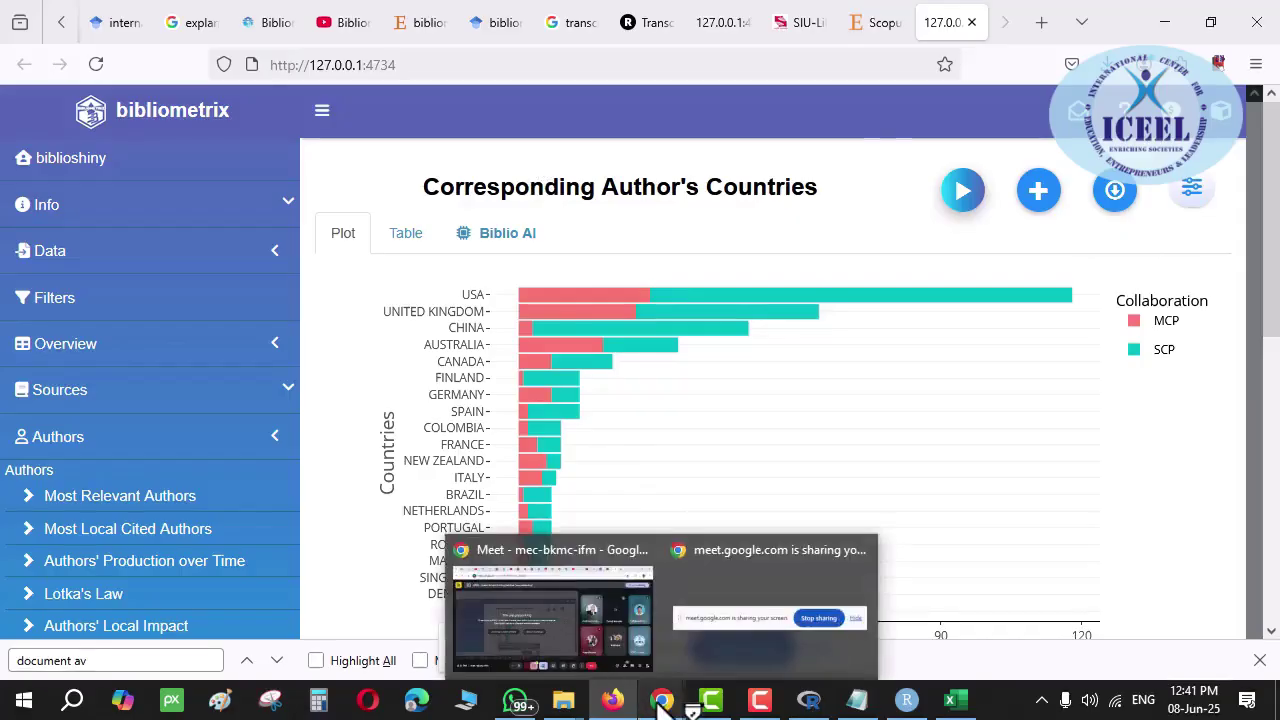
{"action": "left_click", "coordinate": [603, 640]}
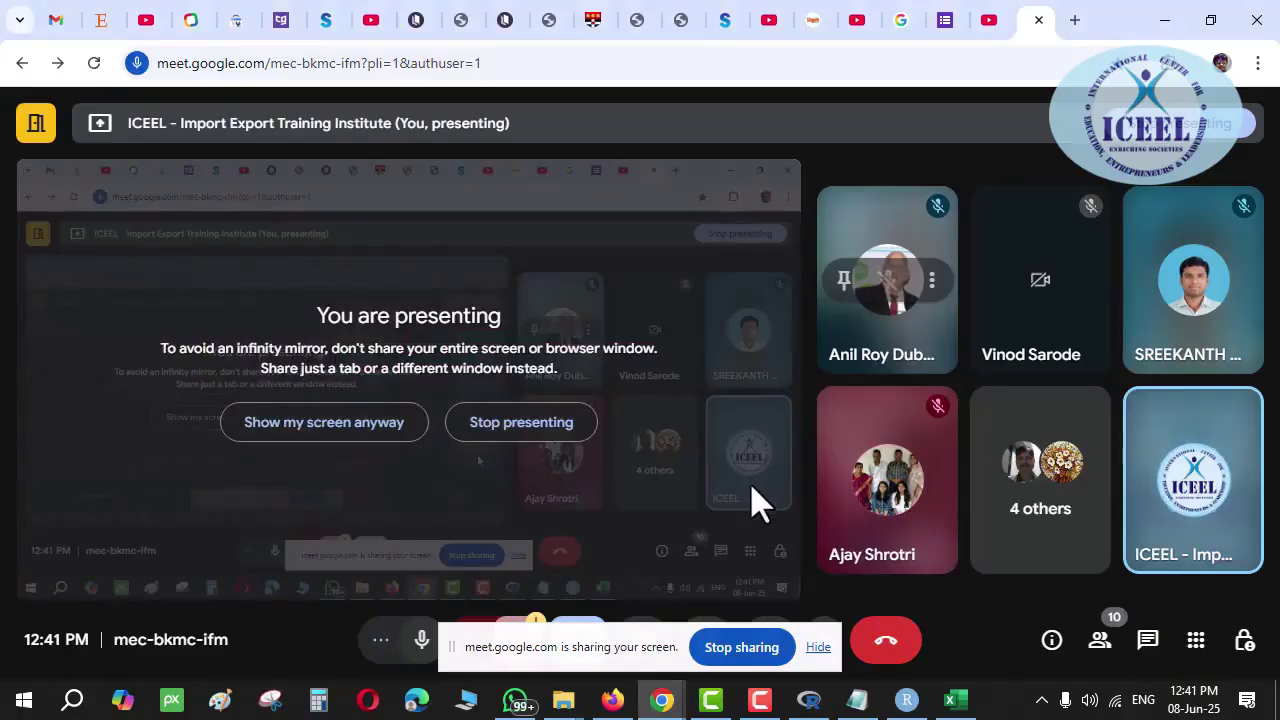
{"action": "left_click", "coordinate": [423, 645]}
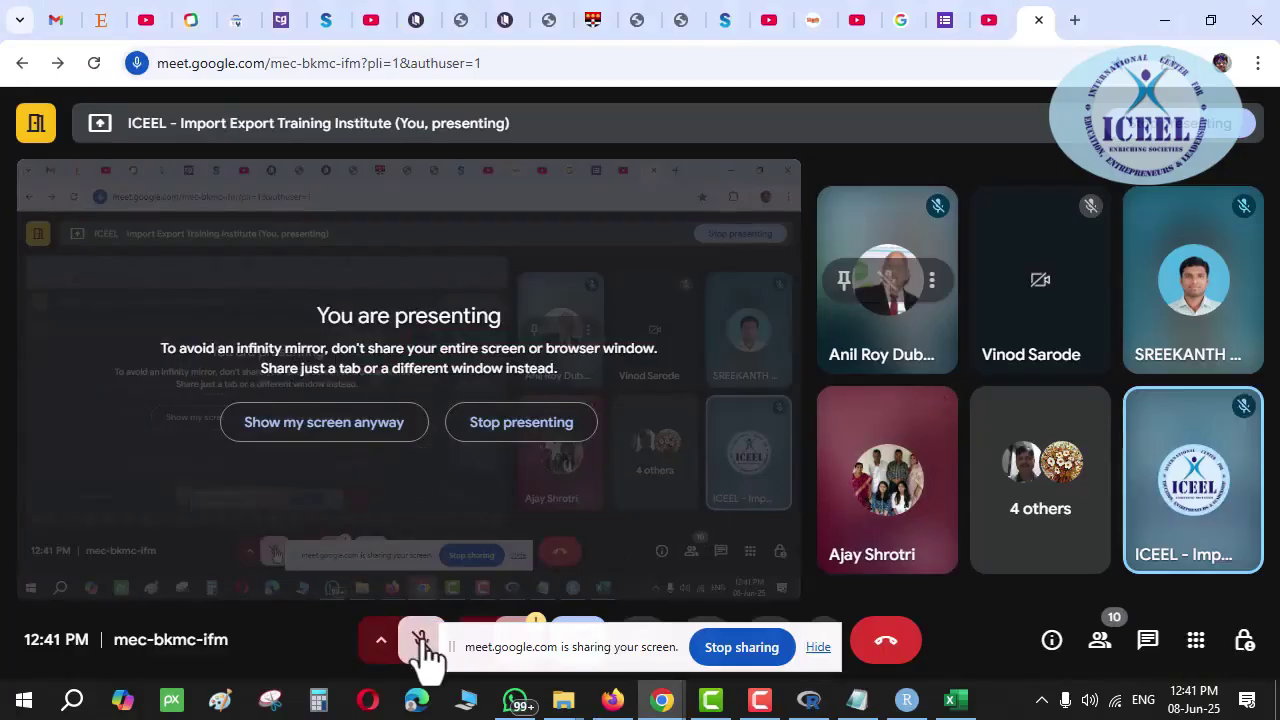
{"action": "left_click", "coordinate": [421, 645]}
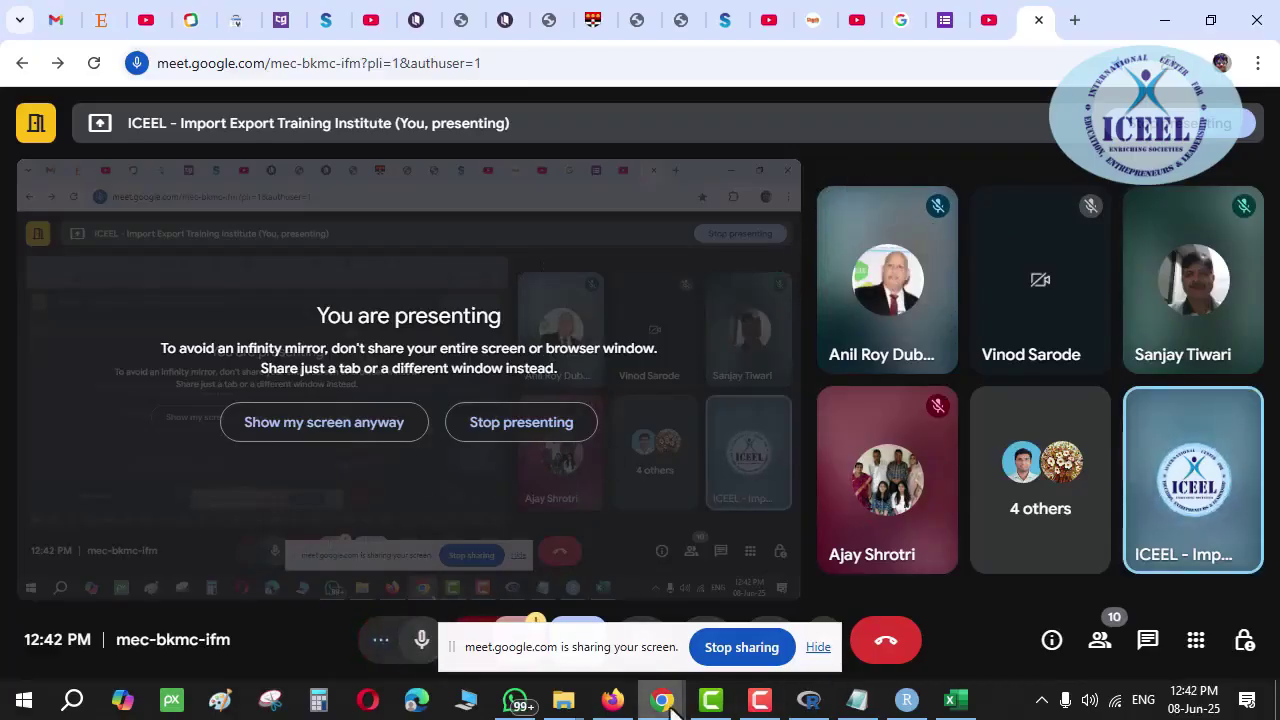
{"action": "mouse_move", "coordinate": [617, 706]}
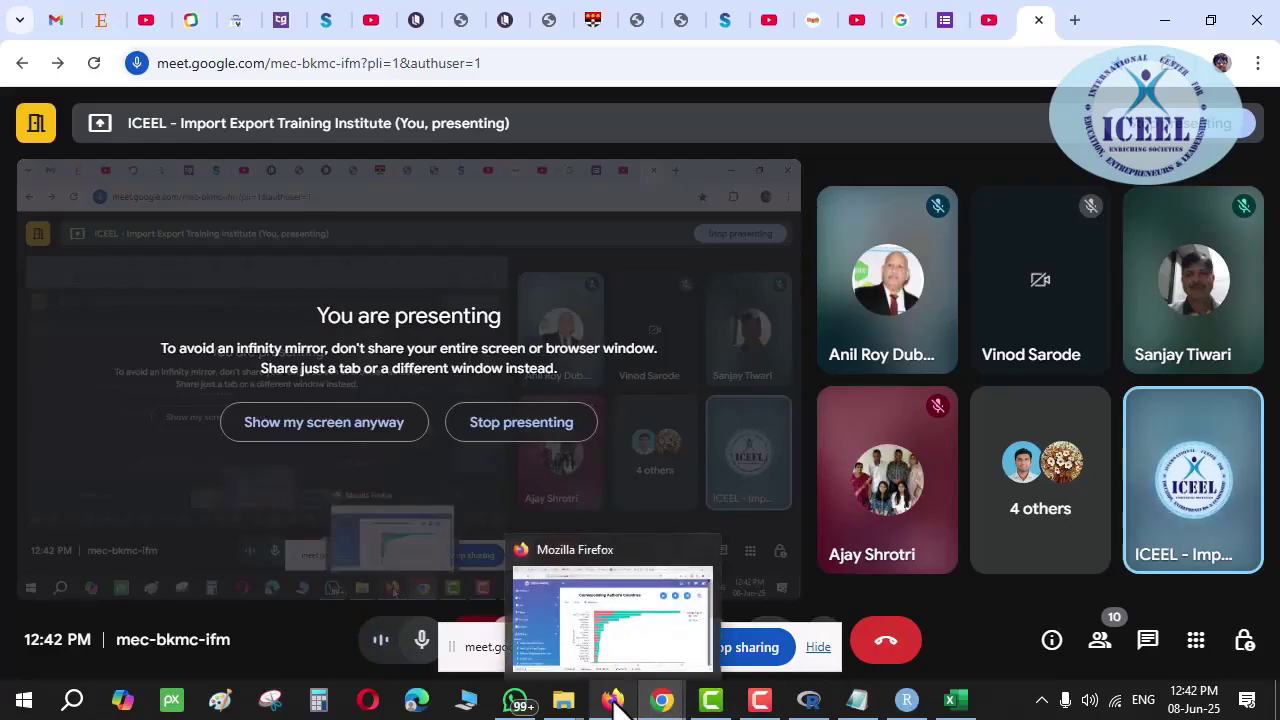
{"action": "left_click", "coordinate": [615, 704]}
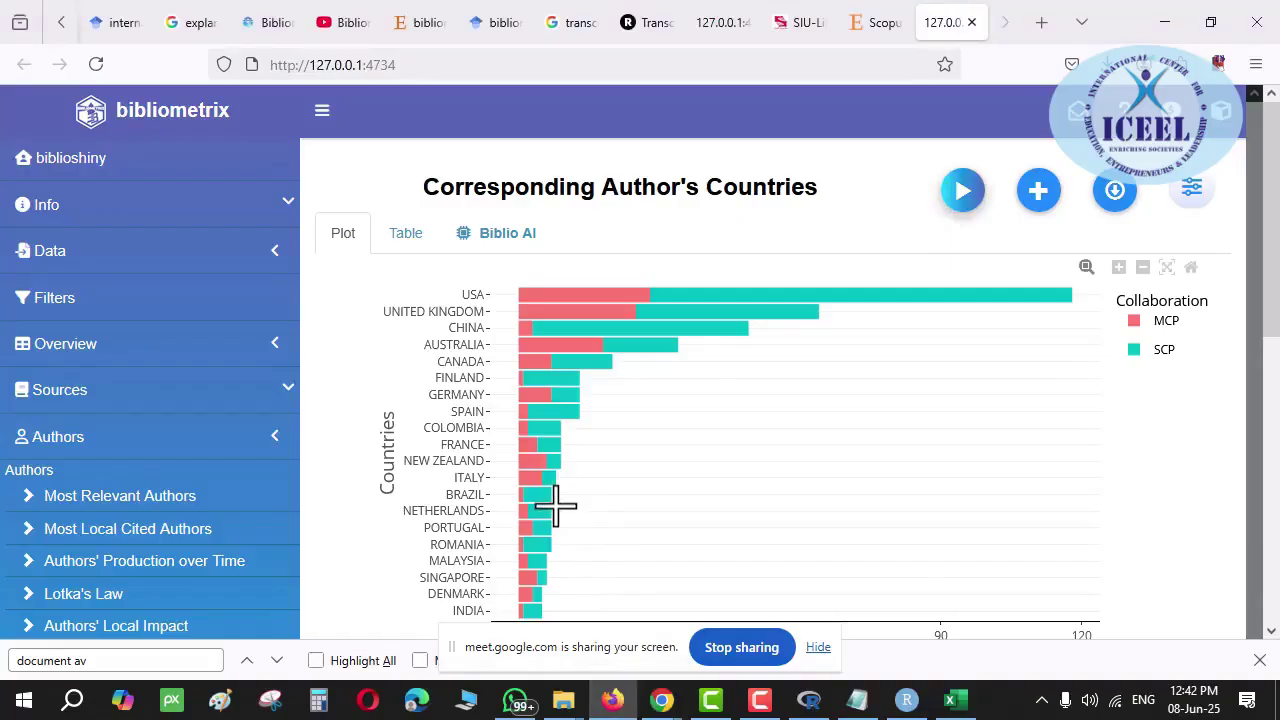
Hide and restore the SCP series and the MCP series in turn to view each collaboration type separately in the countries plot
{"action": "mouse_move", "coordinate": [555, 400]}
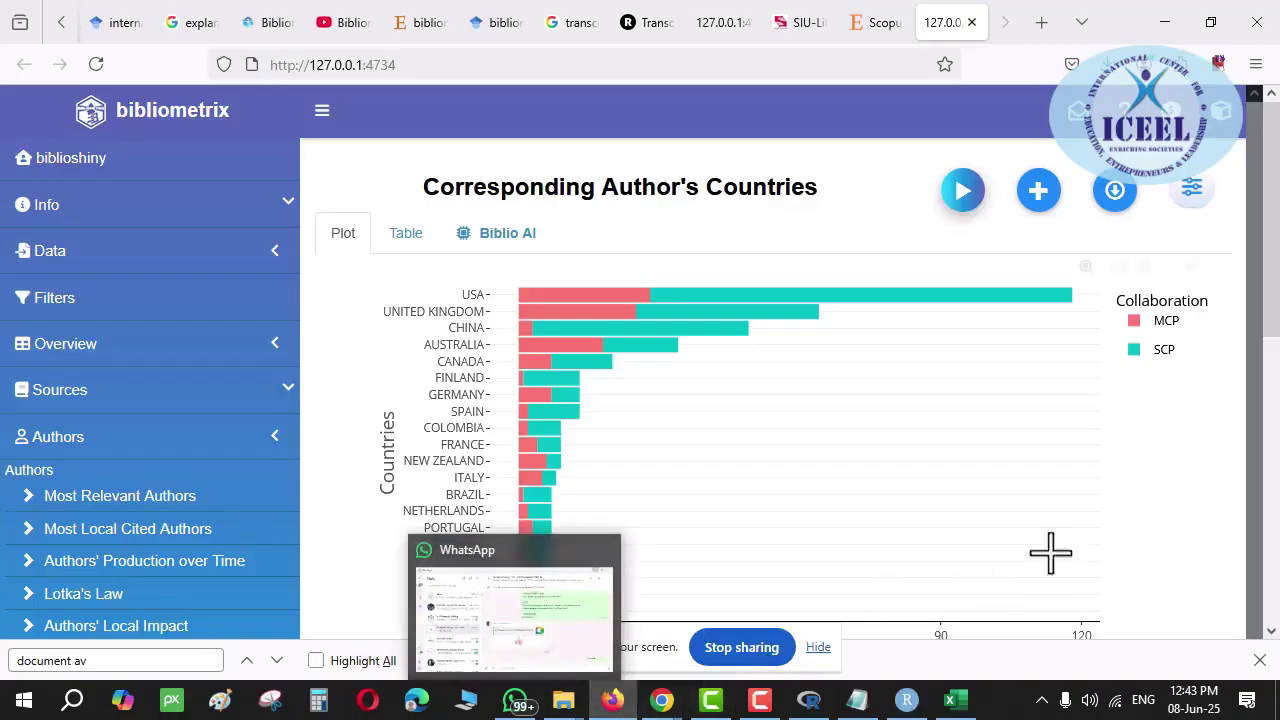
{"action": "left_click", "coordinate": [1140, 360]}
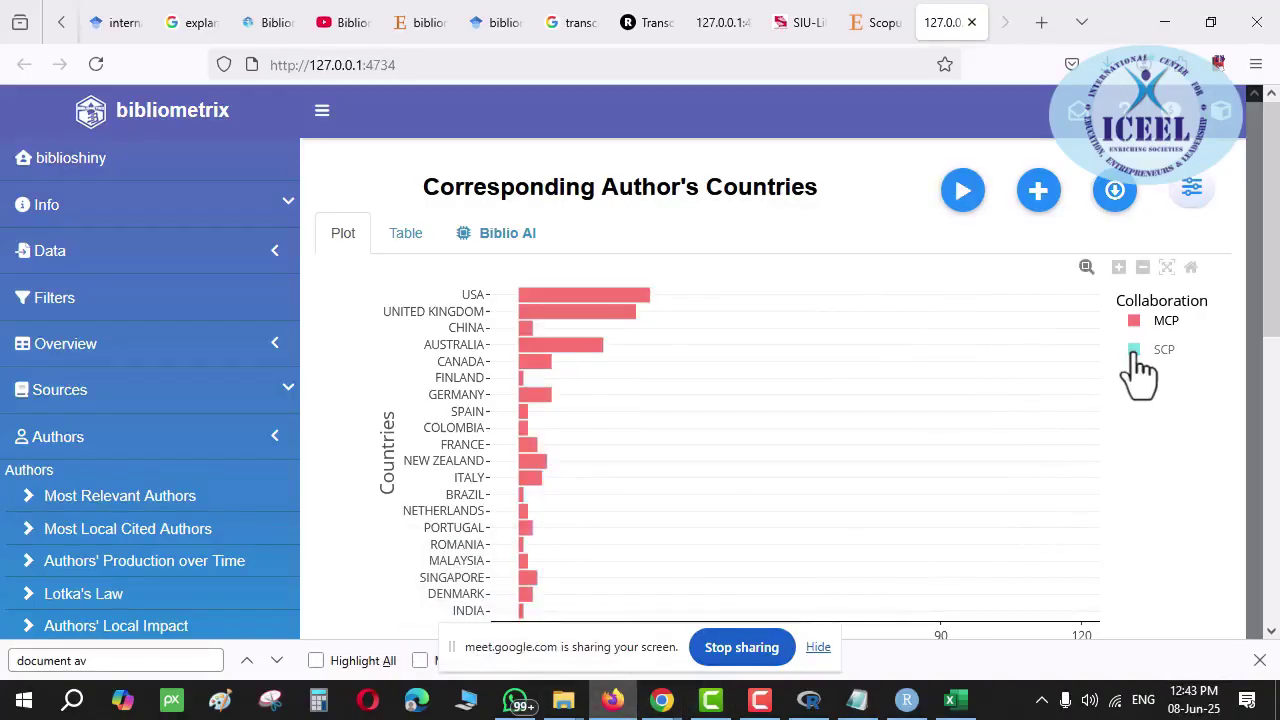
{"action": "left_click", "coordinate": [1138, 356]}
{"action": "left_click", "coordinate": [1138, 328]}
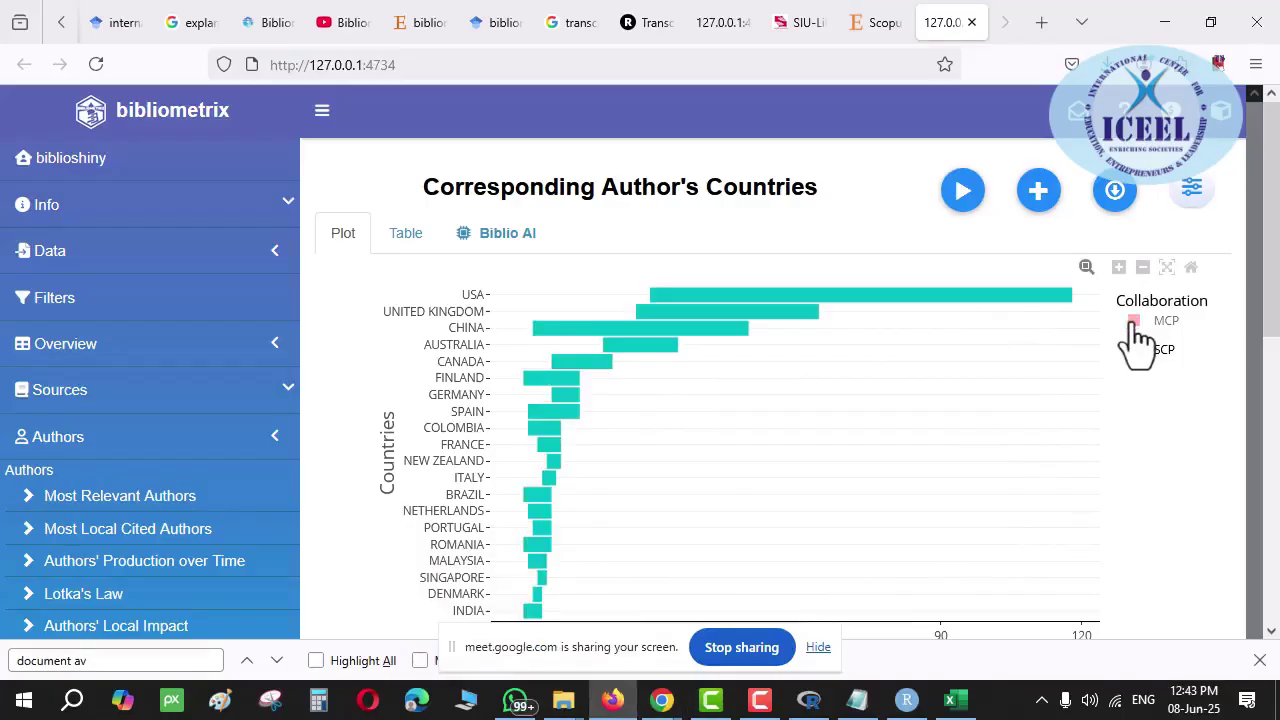
{"action": "left_click", "coordinate": [1138, 328]}
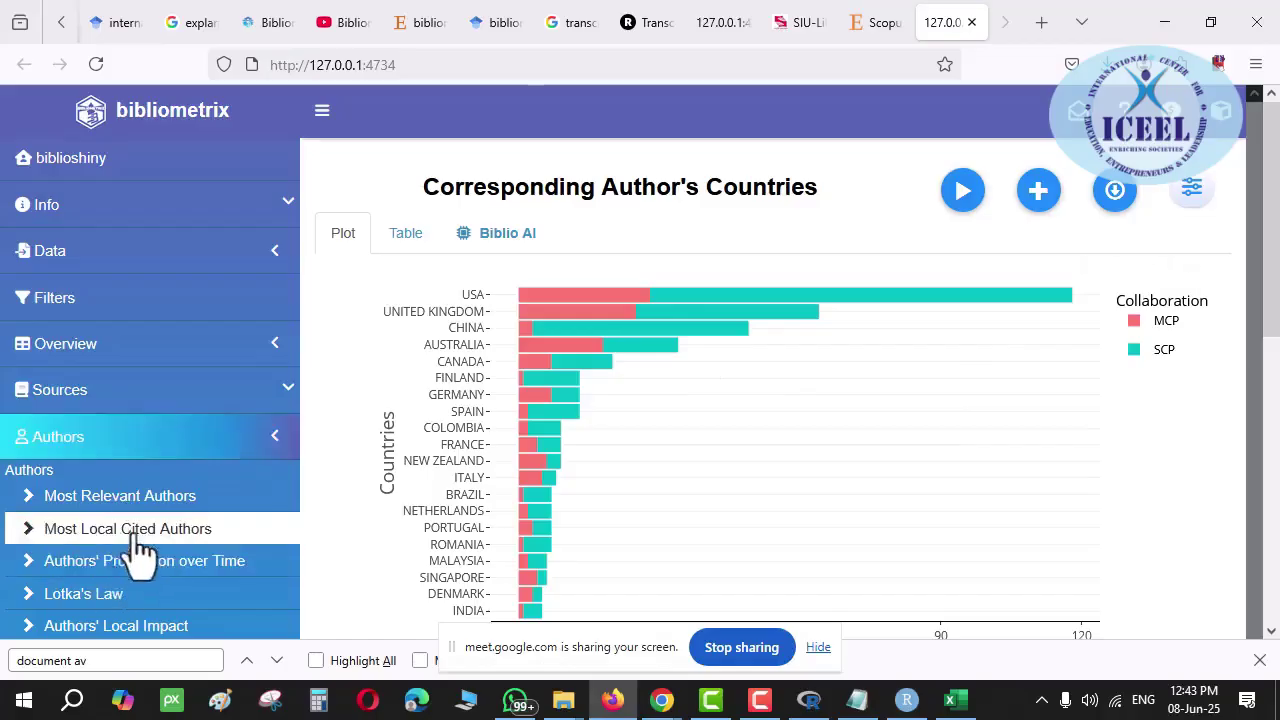
Open the Countries' Scientific Production analysis and bring its world map into view
{"action": "scroll", "coordinate": [134, 551], "scroll_direction": "down", "scroll_amount": 3}
{"action": "left_click", "coordinate": [130, 455]}
{"action": "scroll", "coordinate": [190, 500], "scroll_direction": "down", "scroll_amount": 3}
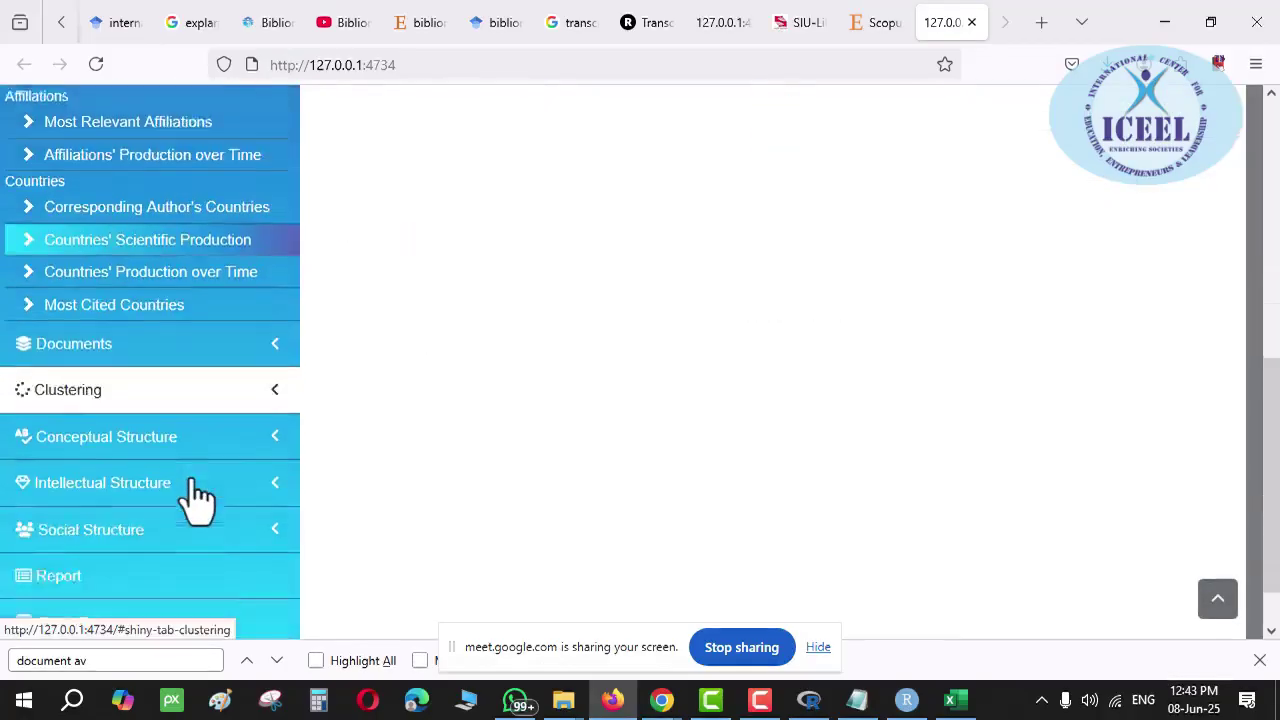
{"action": "scroll", "coordinate": [824, 462], "scroll_direction": "up", "scroll_amount": 5}
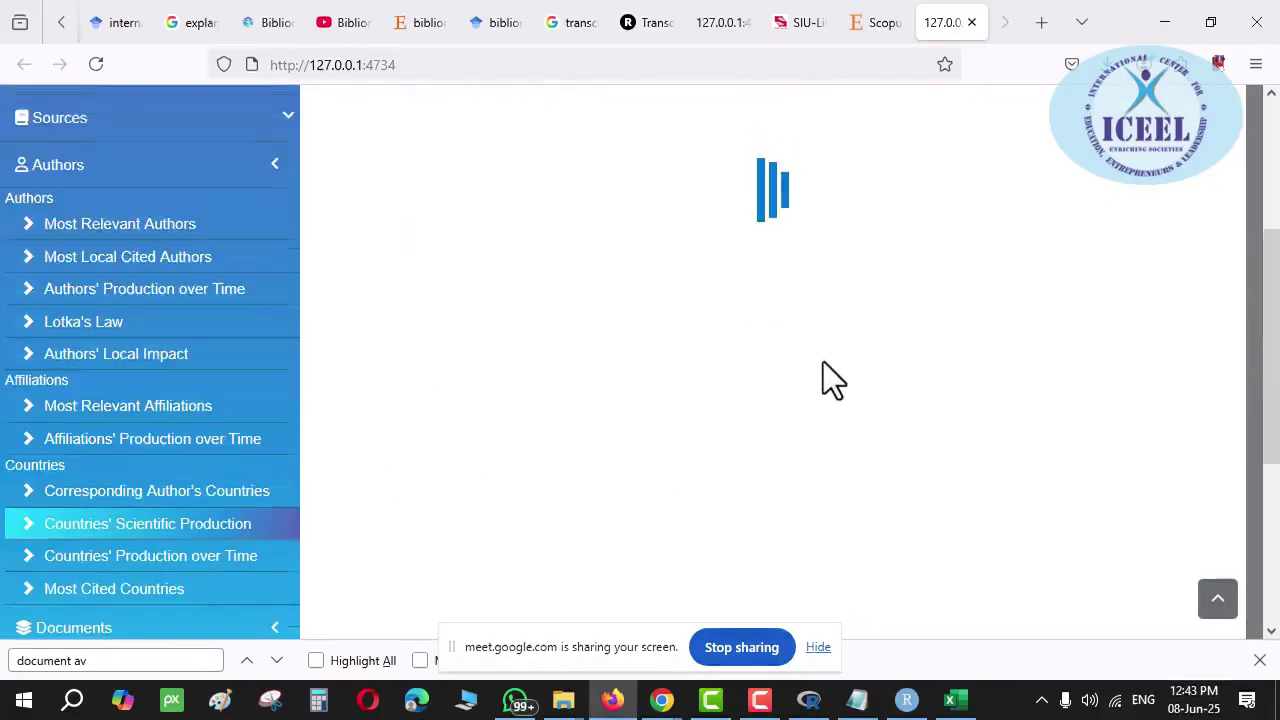
{"action": "scroll", "coordinate": [1000, 220], "scroll_direction": "up", "scroll_amount": 2}
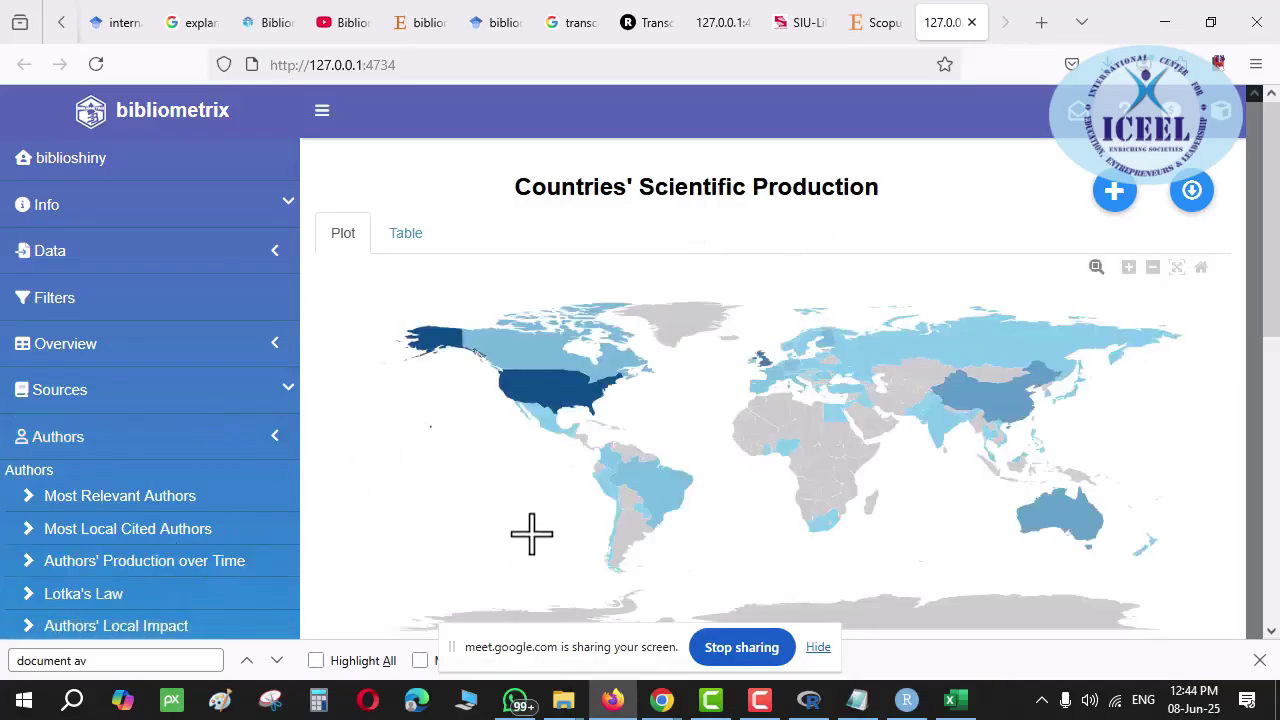
Inspect the number of documents for the USA, Canada and China on the world map
{"action": "mouse_move", "coordinate": [543, 394]}
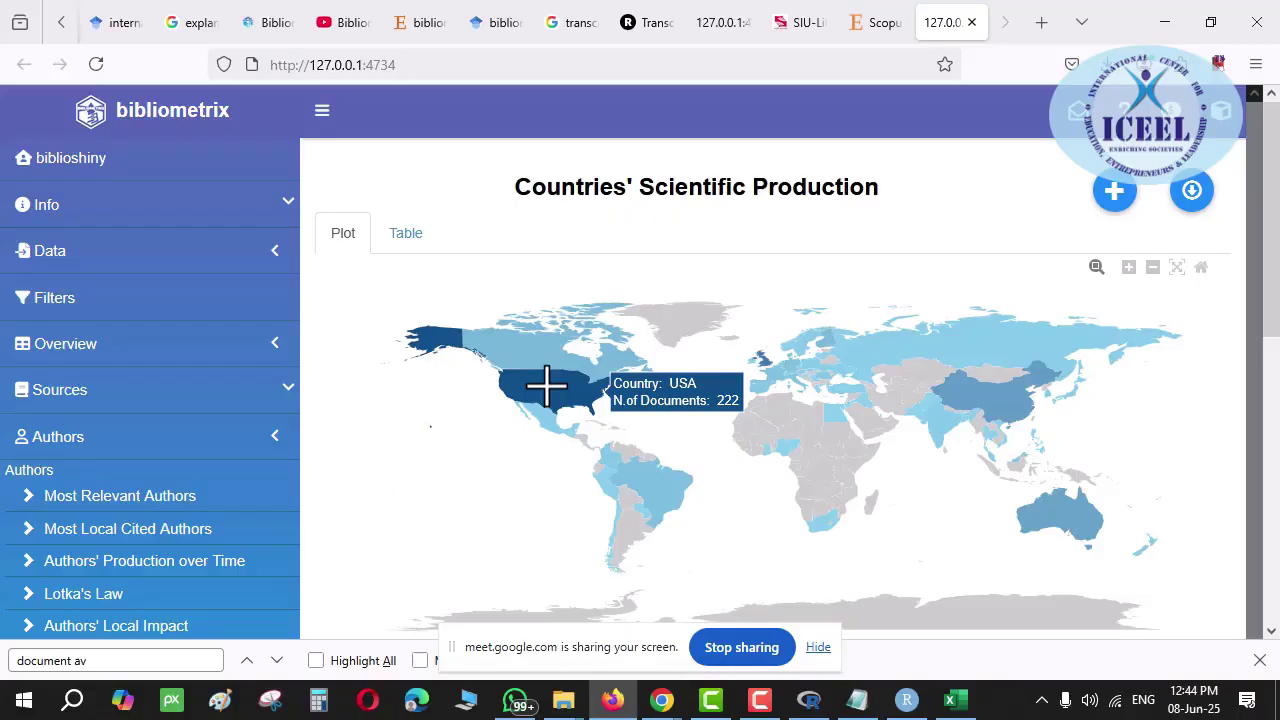
{"action": "mouse_move", "coordinate": [525, 354]}
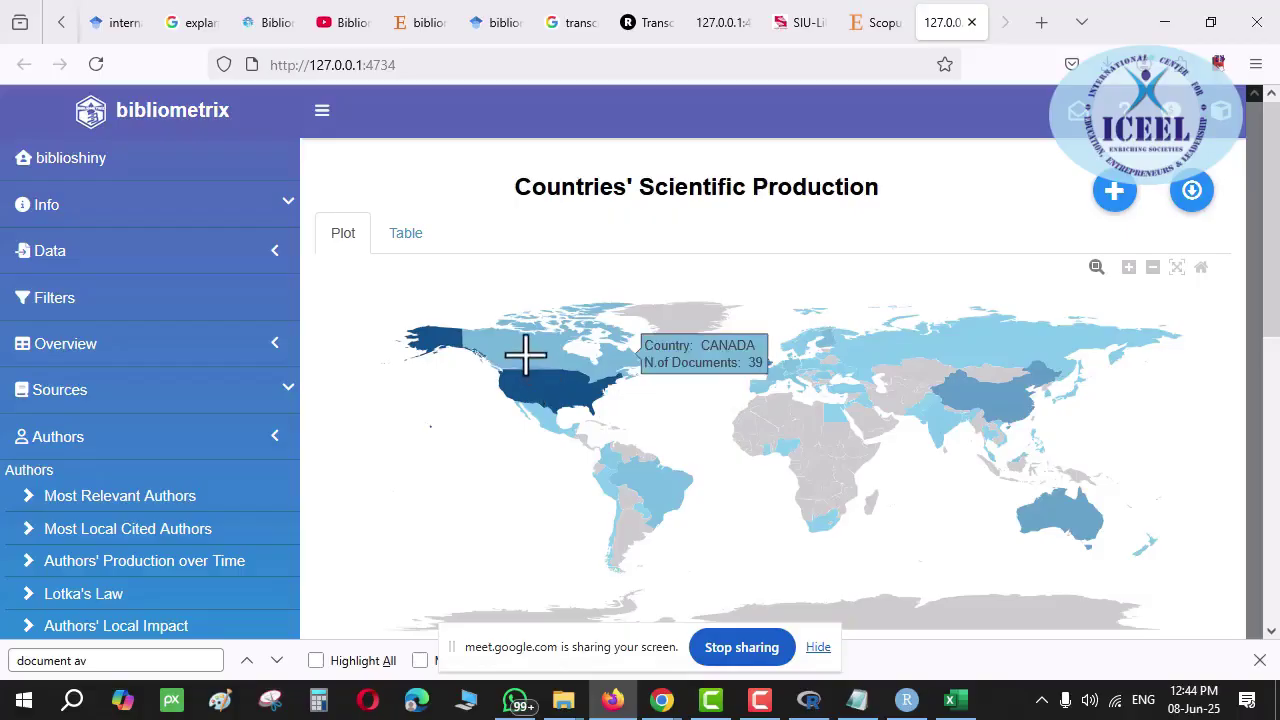
{"action": "mouse_move", "coordinate": [998, 398]}
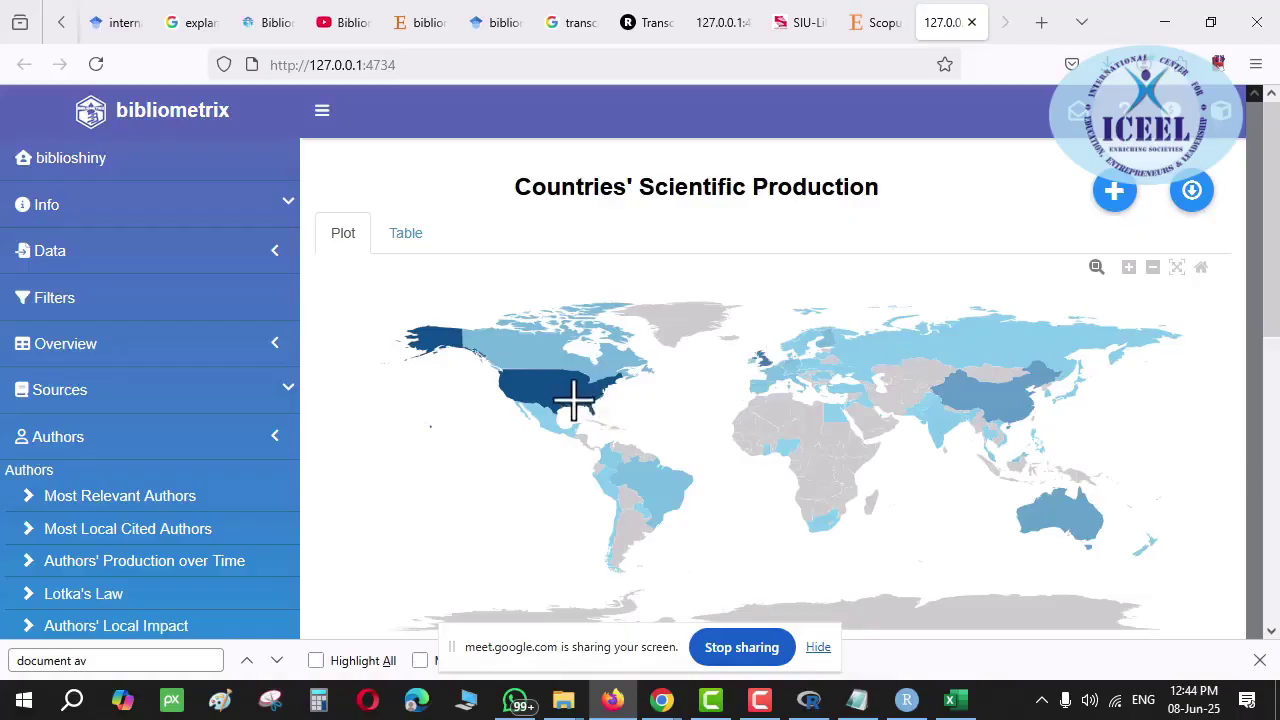
Open the Countries' Production over Time analysis and generate its plot
{"action": "scroll", "coordinate": [220, 551], "scroll_direction": "down", "scroll_amount": 6}
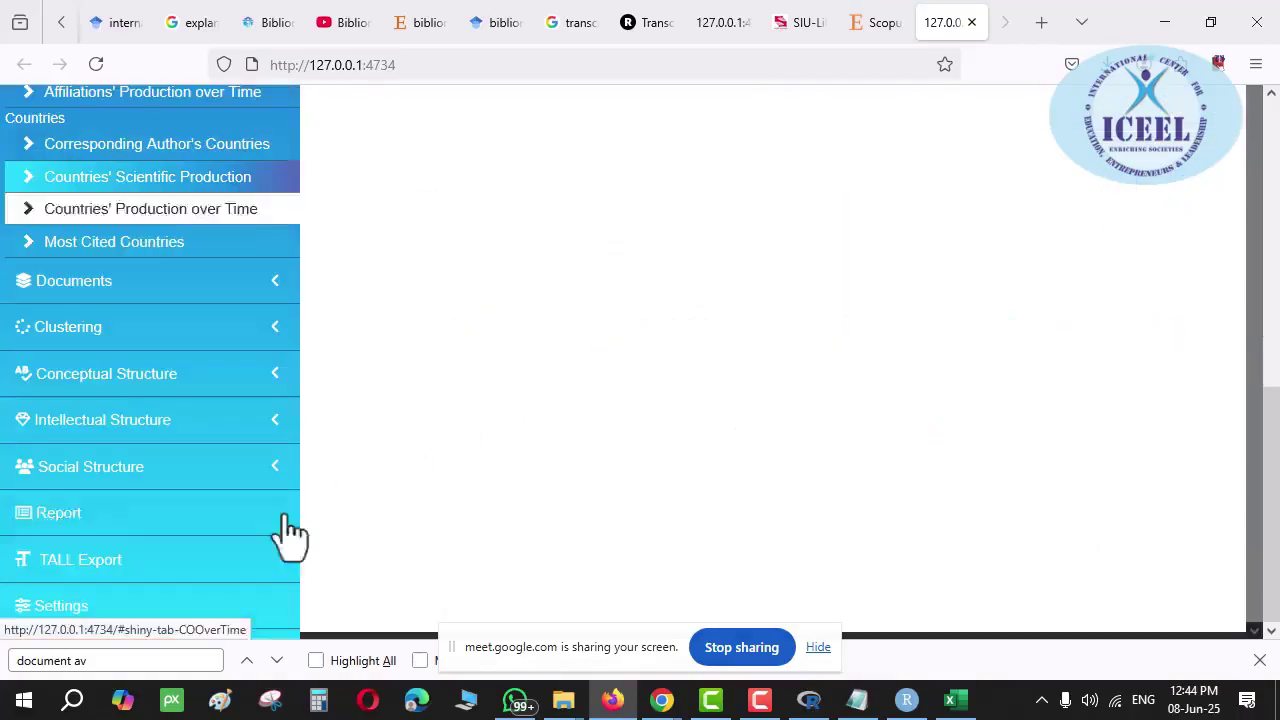
{"action": "left_click", "coordinate": [157, 215]}
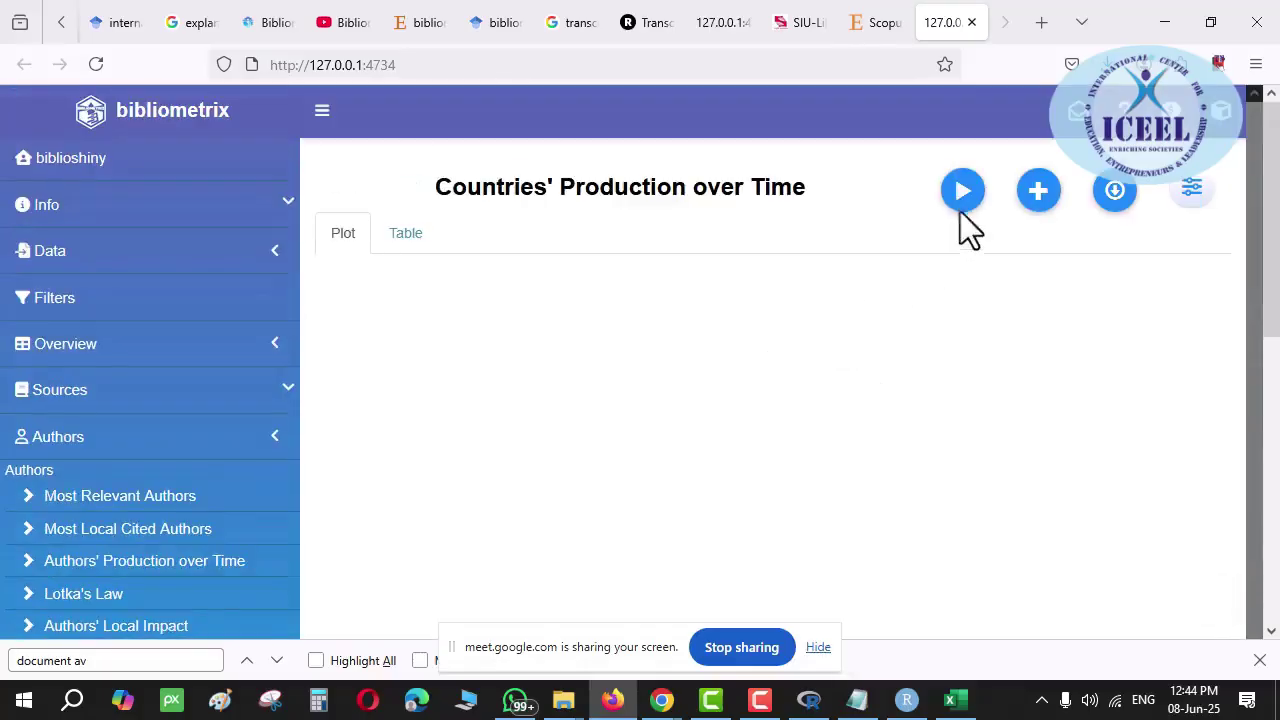
{"action": "left_click", "coordinate": [962, 192]}
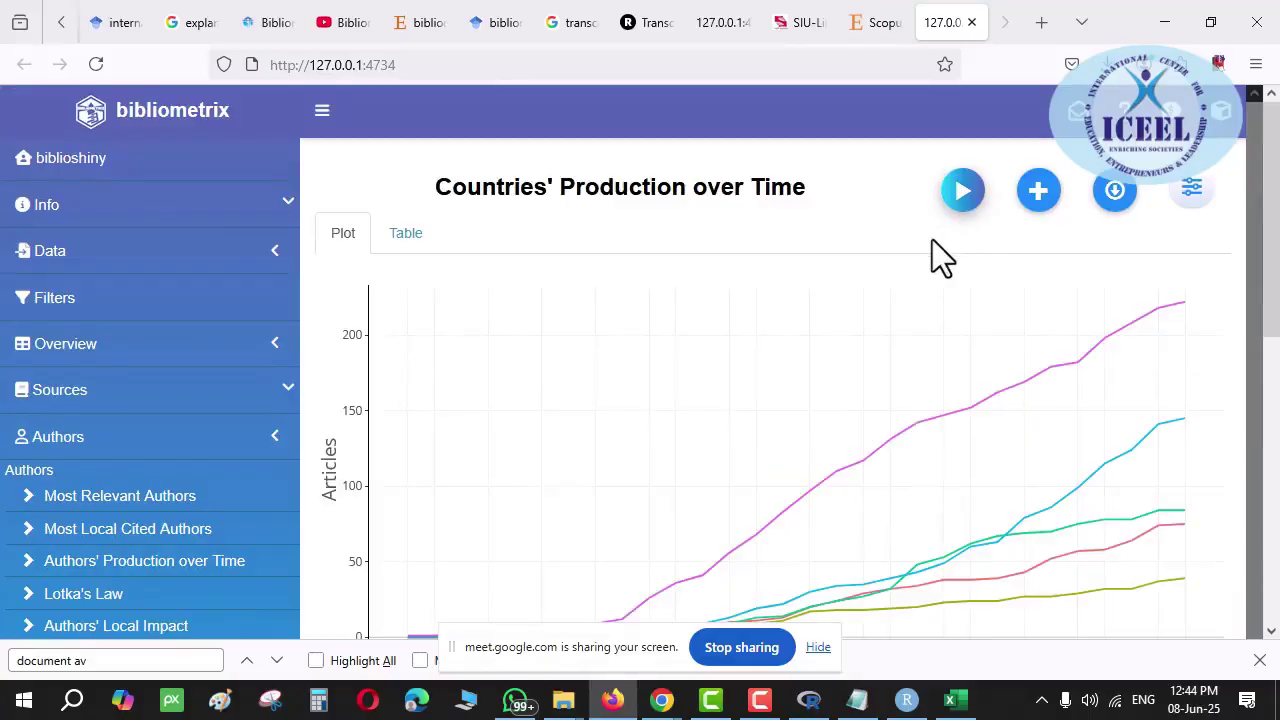
{"action": "scroll", "coordinate": [900, 414], "scroll_direction": "down", "scroll_amount": 1}
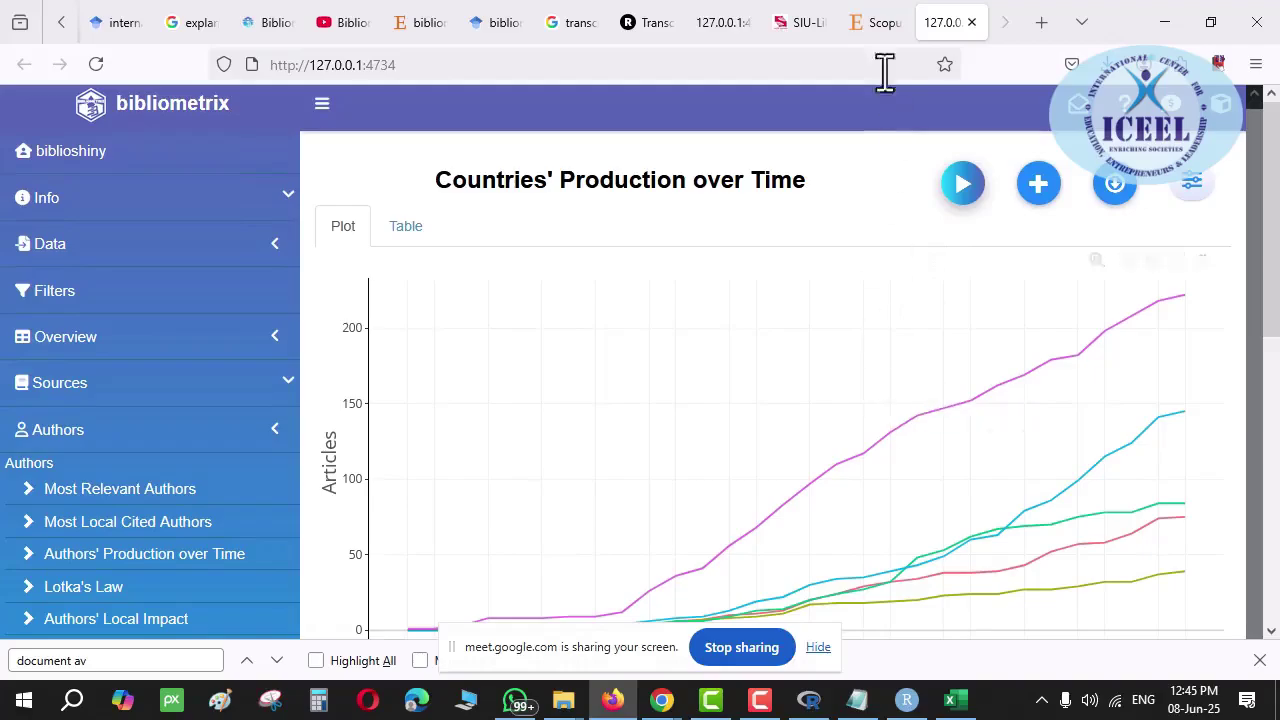
On the Scopus results page, extend the document search query to "exim" AND "corruption"
{"action": "left_click", "coordinate": [873, 22]}
{"action": "scroll", "coordinate": [480, 370], "scroll_direction": "up", "scroll_amount": 5}
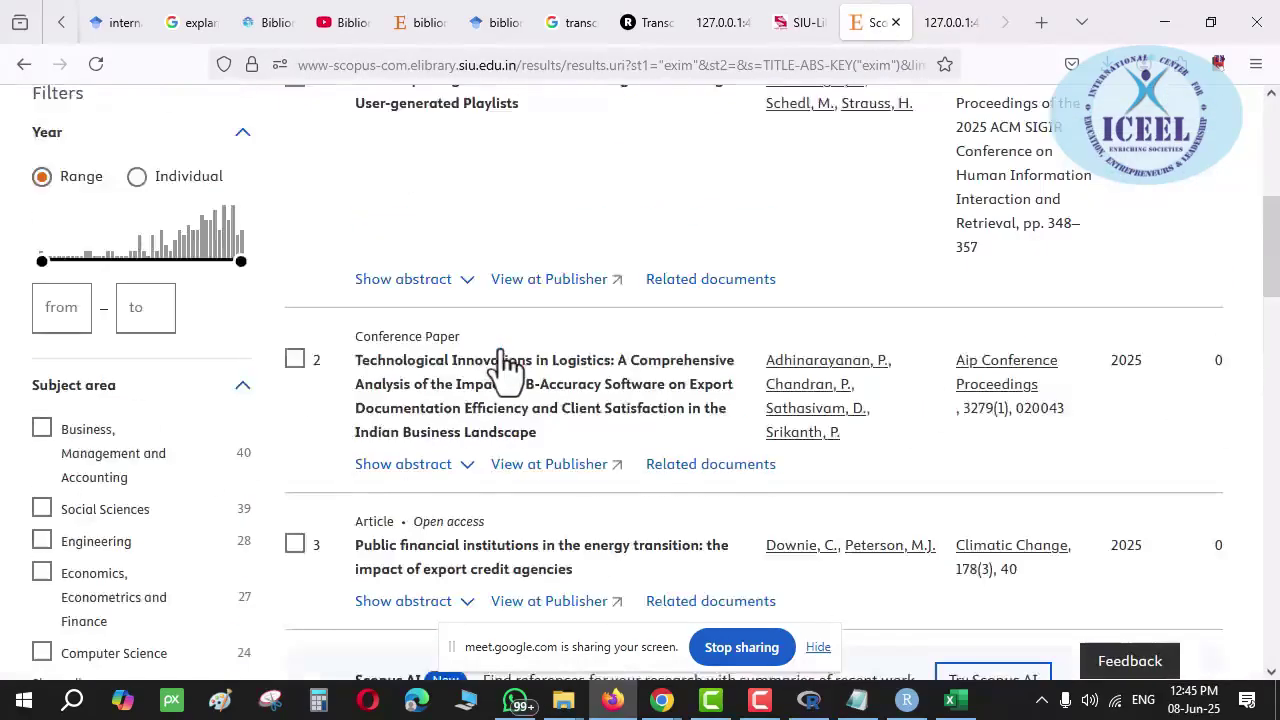
{"action": "scroll", "coordinate": [505, 365], "scroll_direction": "up", "scroll_amount": 5}
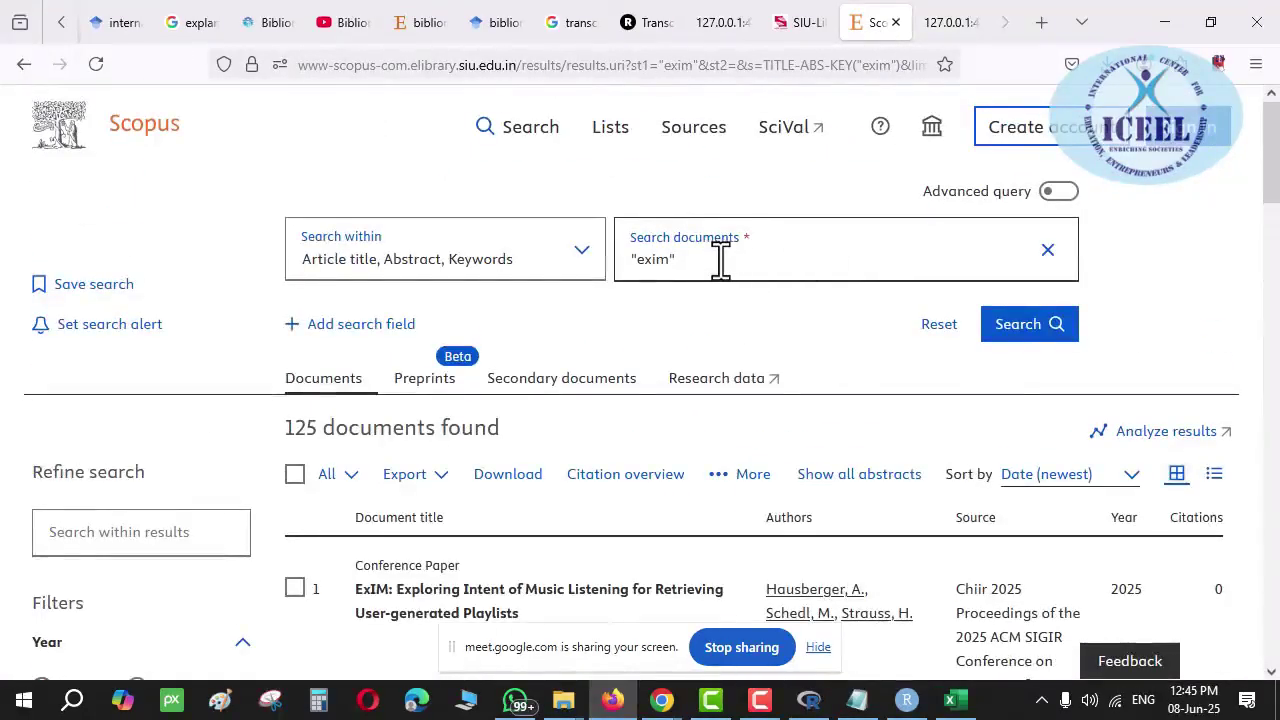
{"action": "left_click", "coordinate": [720, 260]}
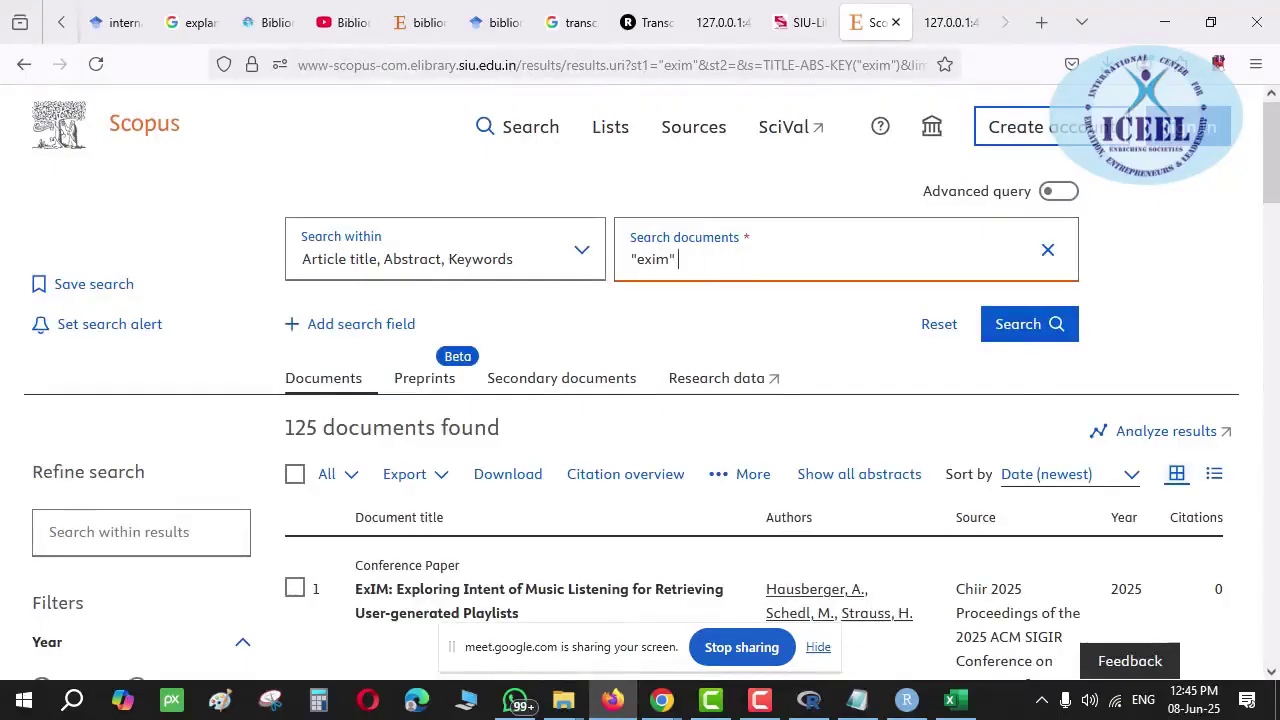
{"action": "type", "text": "AND "}
{"action": "type", "text": "\"\""}
{"action": "type", "text": "corruptio"}
{"action": "type", "text": "n"}
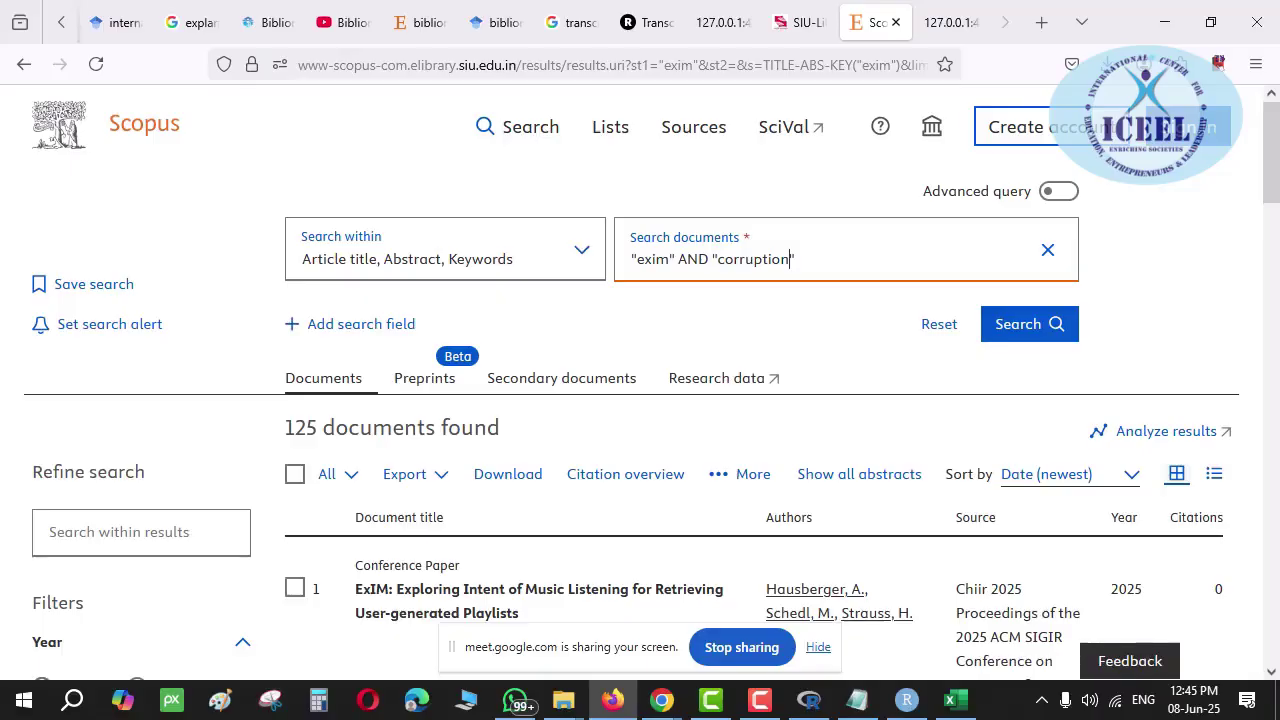
Return to biblioshiny and reopen the Countries' Scientific Production analysis
{"action": "left_click", "coordinate": [950, 24]}
{"action": "scroll", "coordinate": [205, 500], "scroll_direction": "down", "scroll_amount": 5}
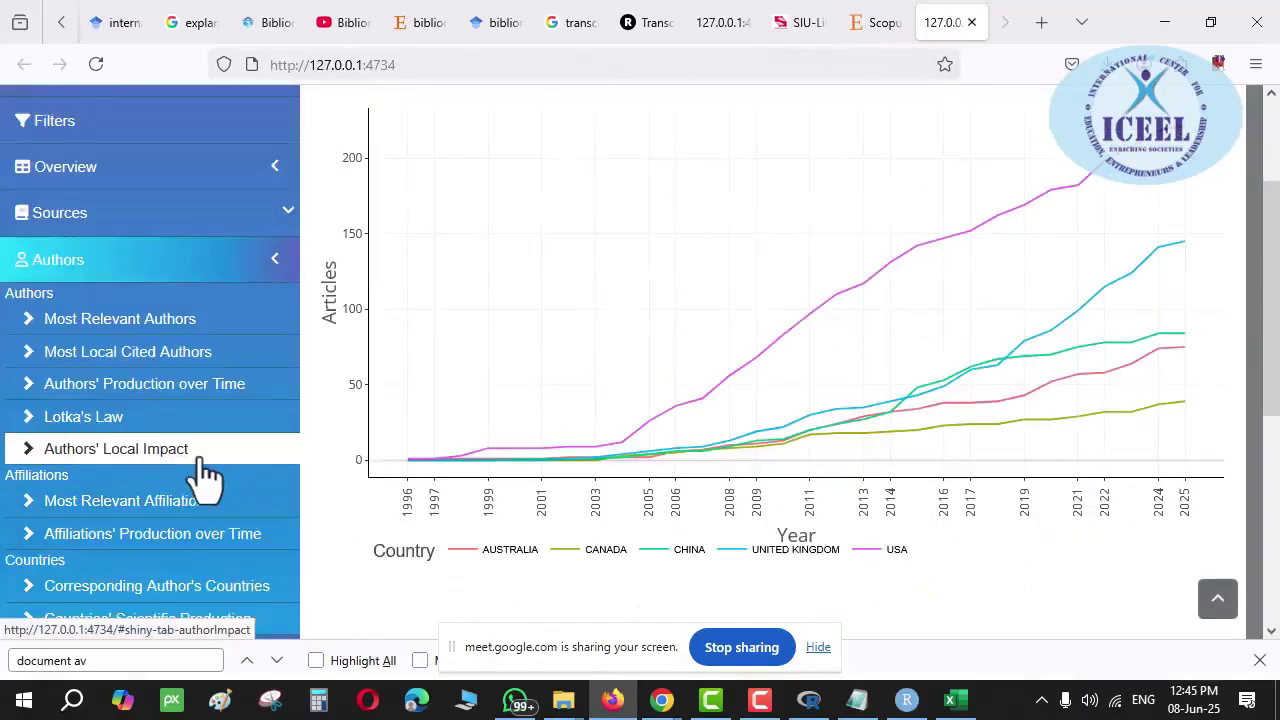
{"action": "left_click", "coordinate": [150, 278]}
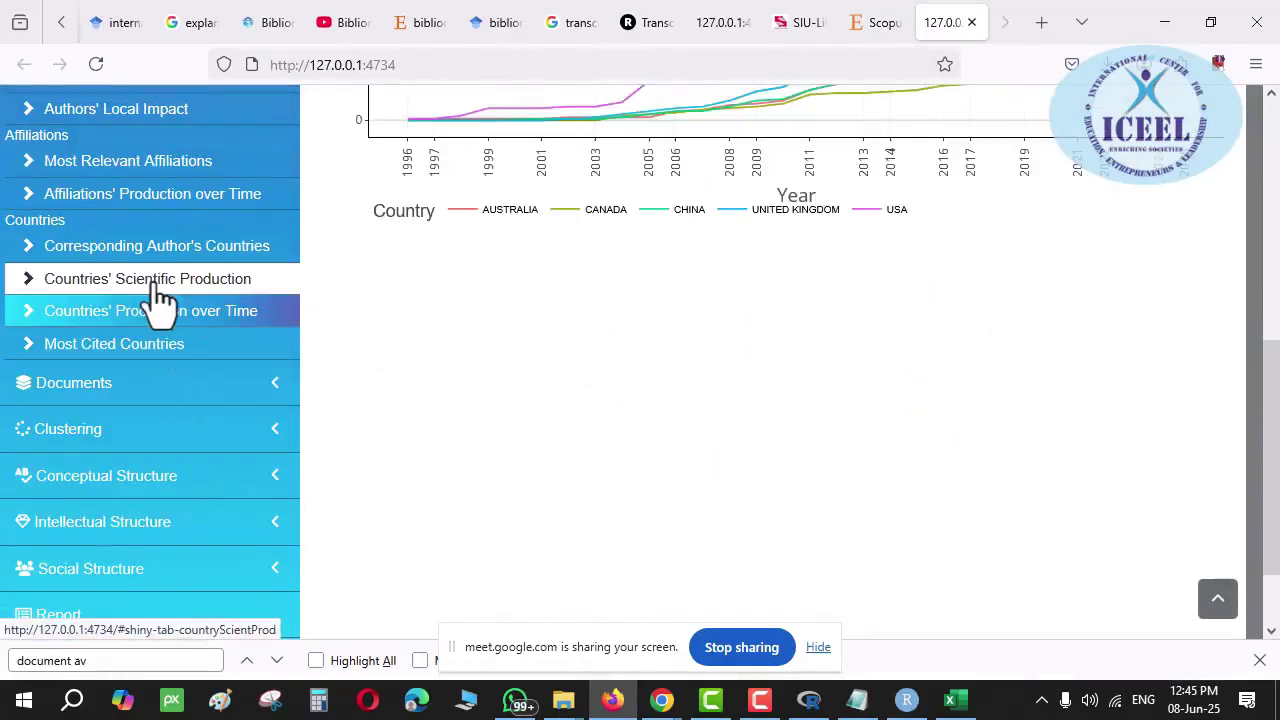
{"action": "scroll", "coordinate": [732, 349], "scroll_direction": "up", "scroll_amount": 5}
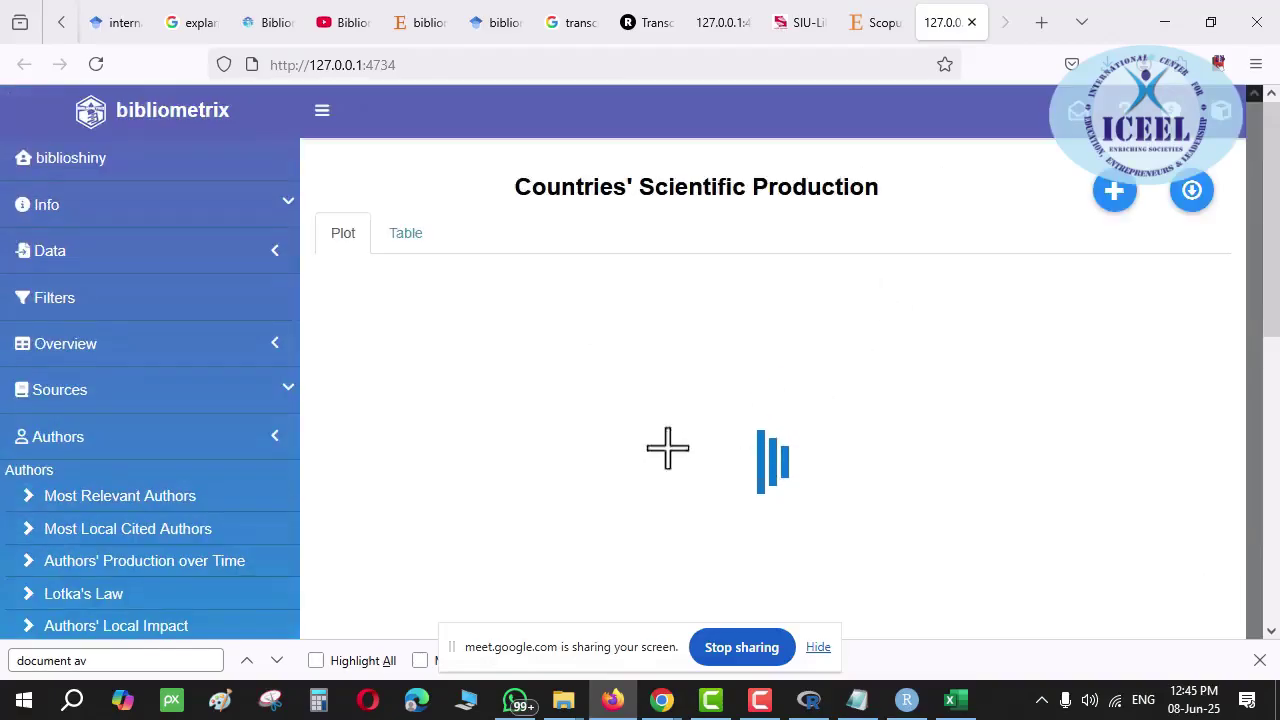
{"action": "scroll", "coordinate": [186, 537], "scroll_direction": "down", "scroll_amount": 1}
{"action": "scroll", "coordinate": [186, 525], "scroll_direction": "down", "scroll_amount": 5}
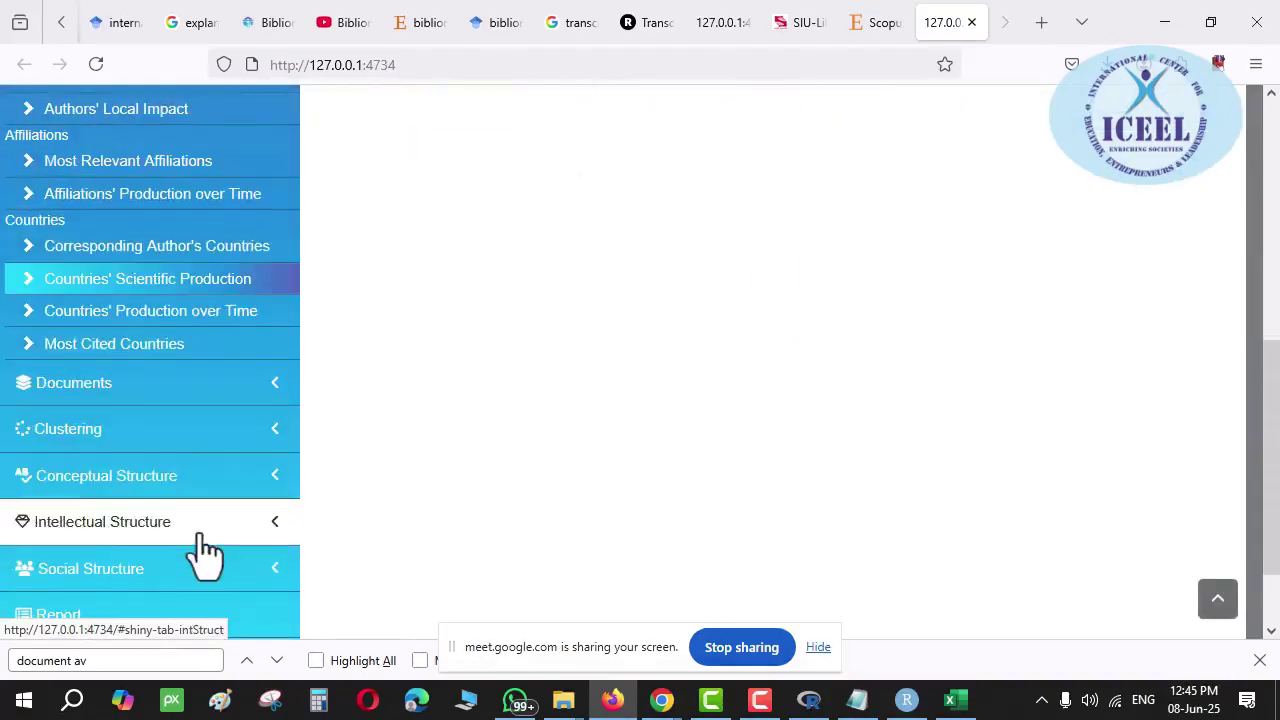
Reopen the Countries' Production over Time analysis and examine the countries' curves across the years
{"action": "left_click", "coordinate": [152, 320]}
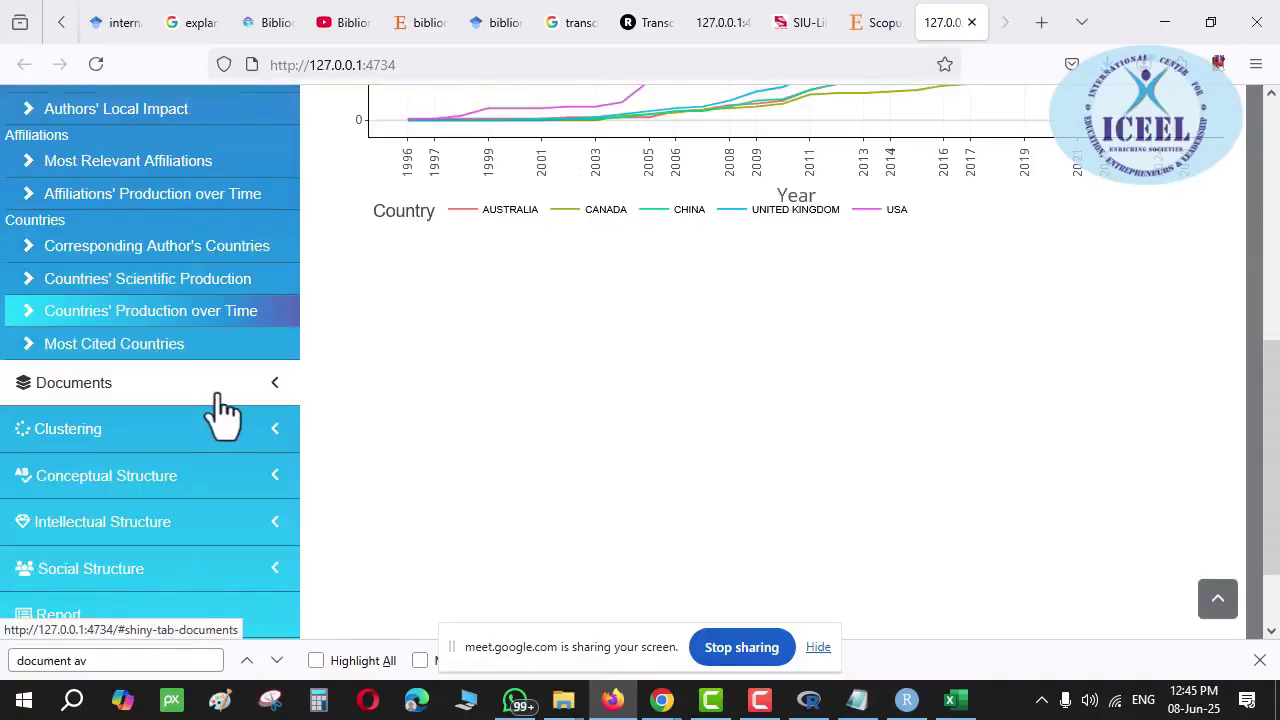
{"action": "scroll", "coordinate": [826, 360], "scroll_direction": "up", "scroll_amount": 5}
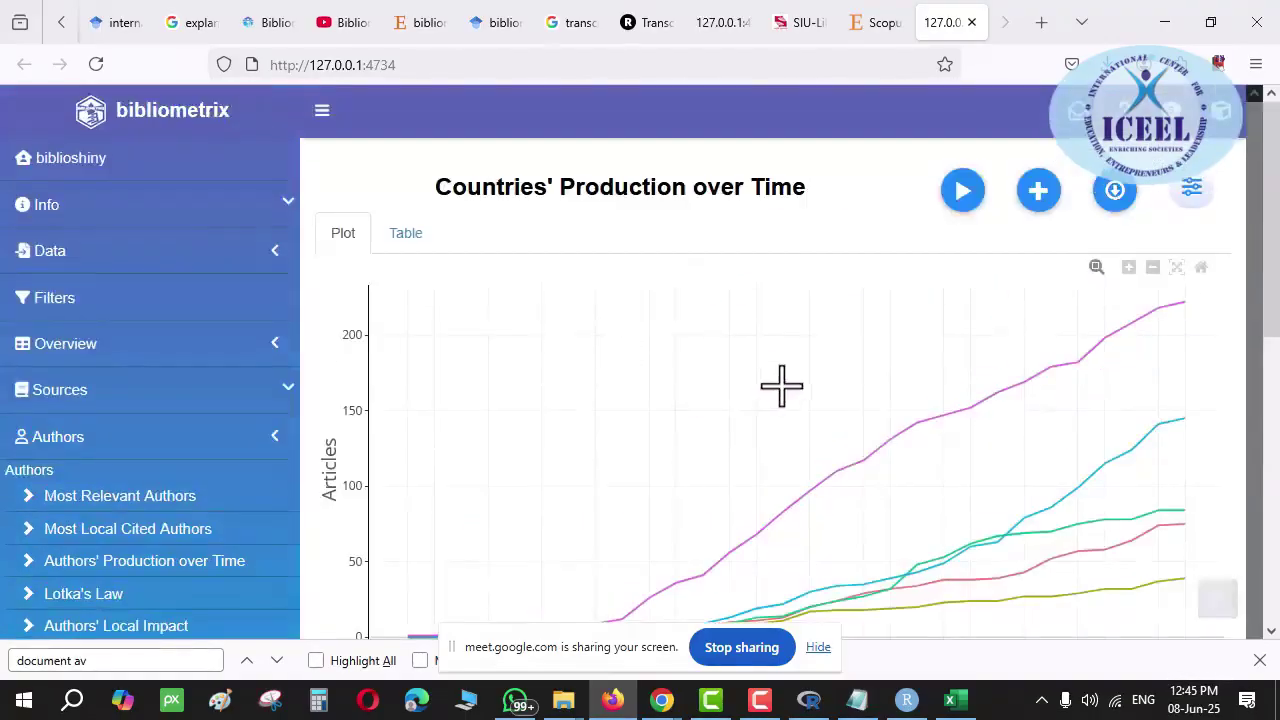
{"action": "scroll", "coordinate": [740, 522], "scroll_direction": "down", "scroll_amount": 2}
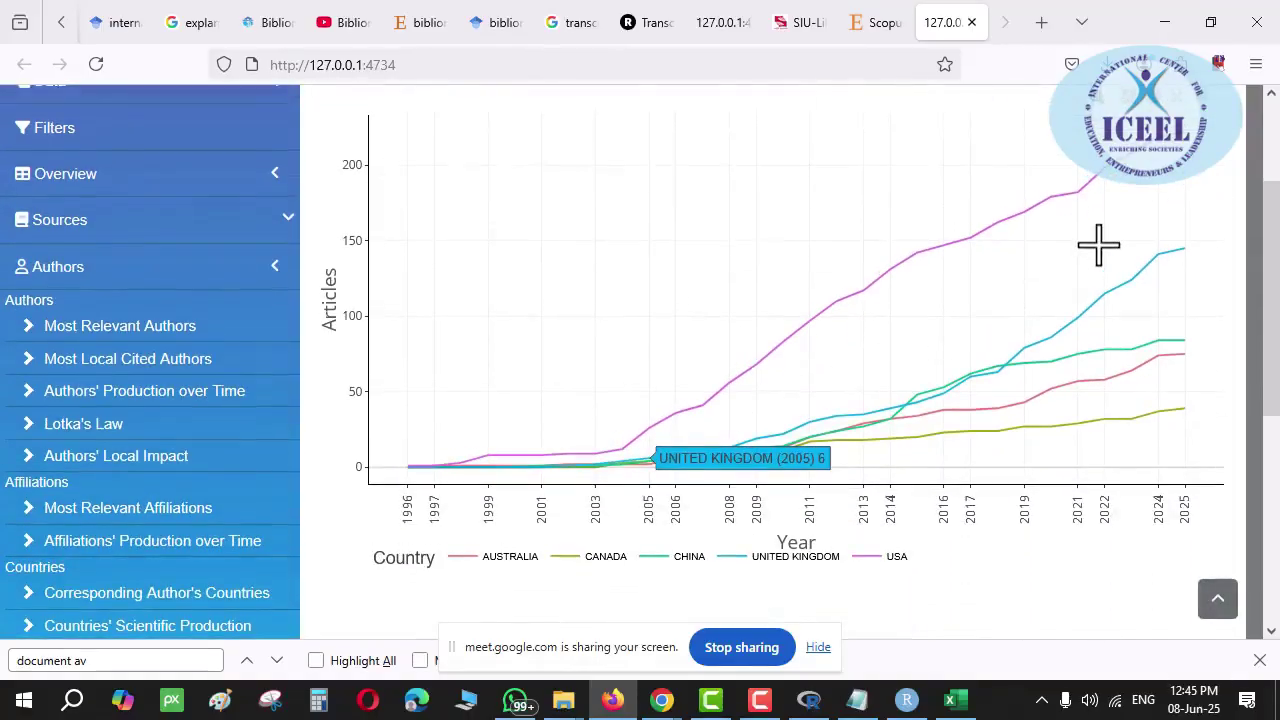
{"action": "scroll", "coordinate": [1097, 240], "scroll_direction": "up", "scroll_amount": 2}
{"action": "mouse_move", "coordinate": [1124, 329]}
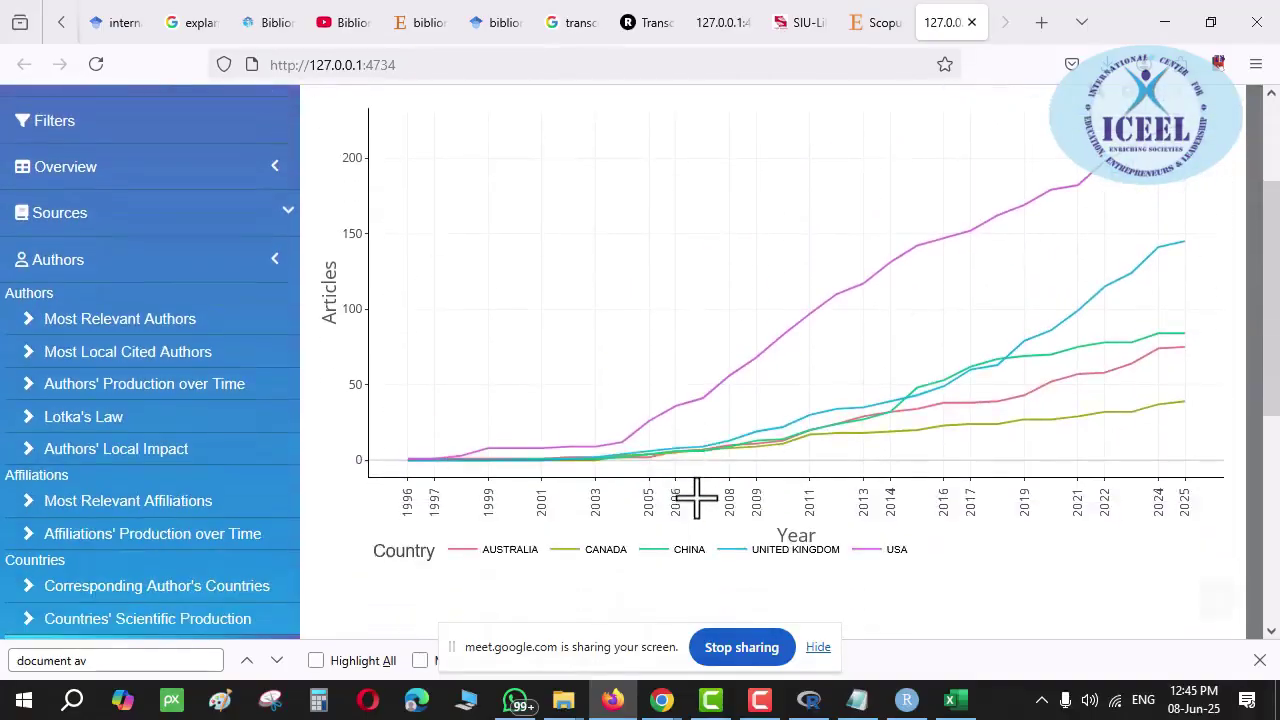
{"action": "scroll", "coordinate": [689, 506], "scroll_direction": "down", "scroll_amount": 2}
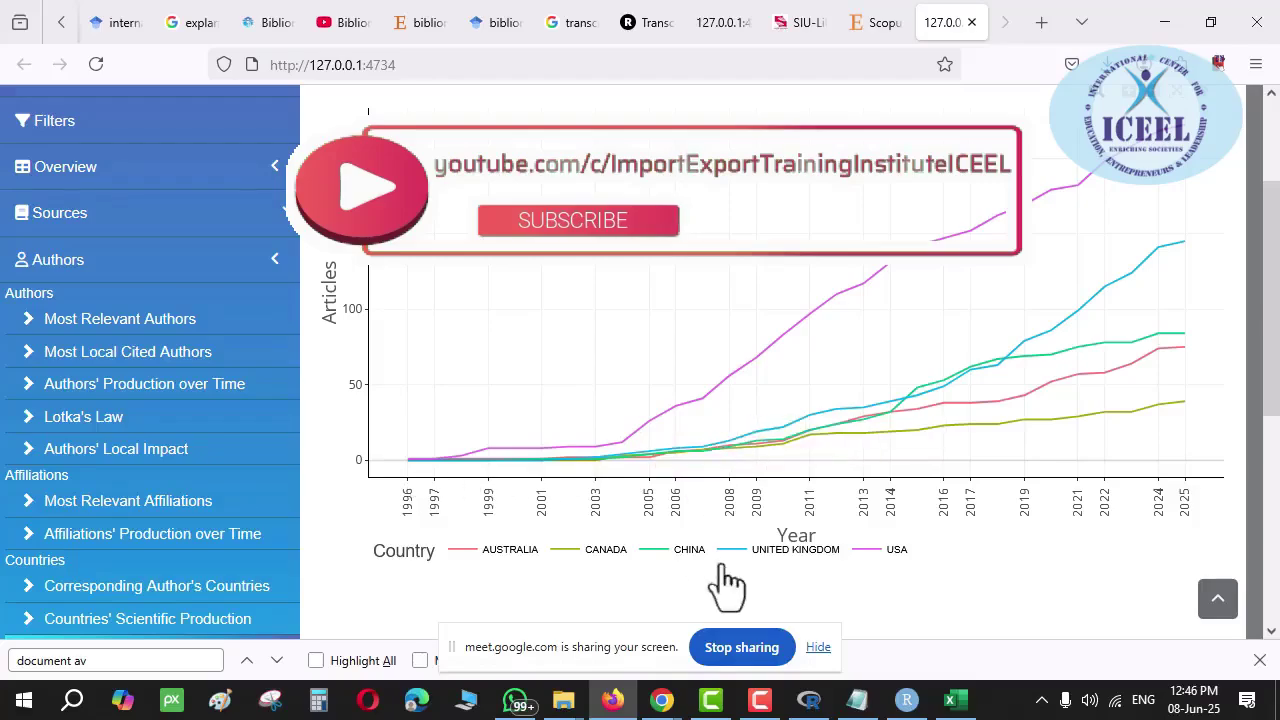
Isolate the USA's curve in the Countries' Production over Time plot, and rerun the analysis to restore all countries
{"action": "left_click", "coordinate": [896, 551]}
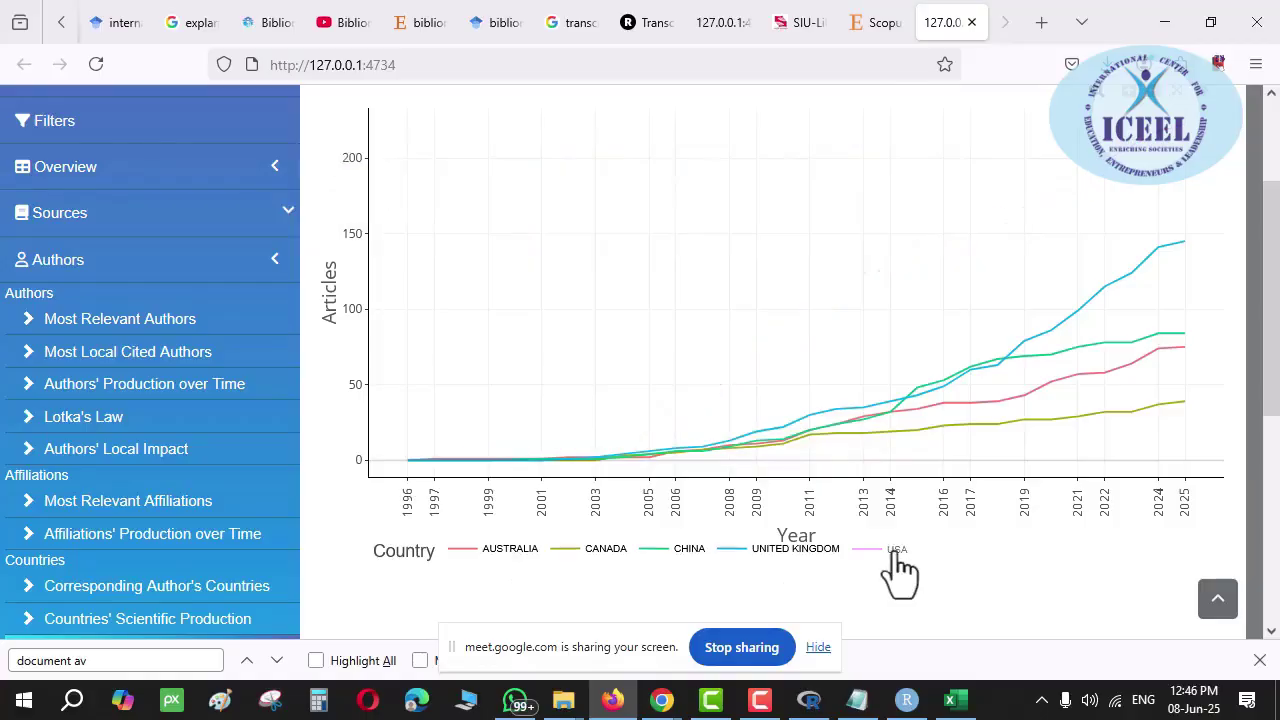
{"action": "left_click", "coordinate": [897, 551]}
{"action": "left_click", "coordinate": [868, 552]}
{"action": "left_click", "coordinate": [899, 552]}
{"action": "double_click", "coordinate": [899, 552]}
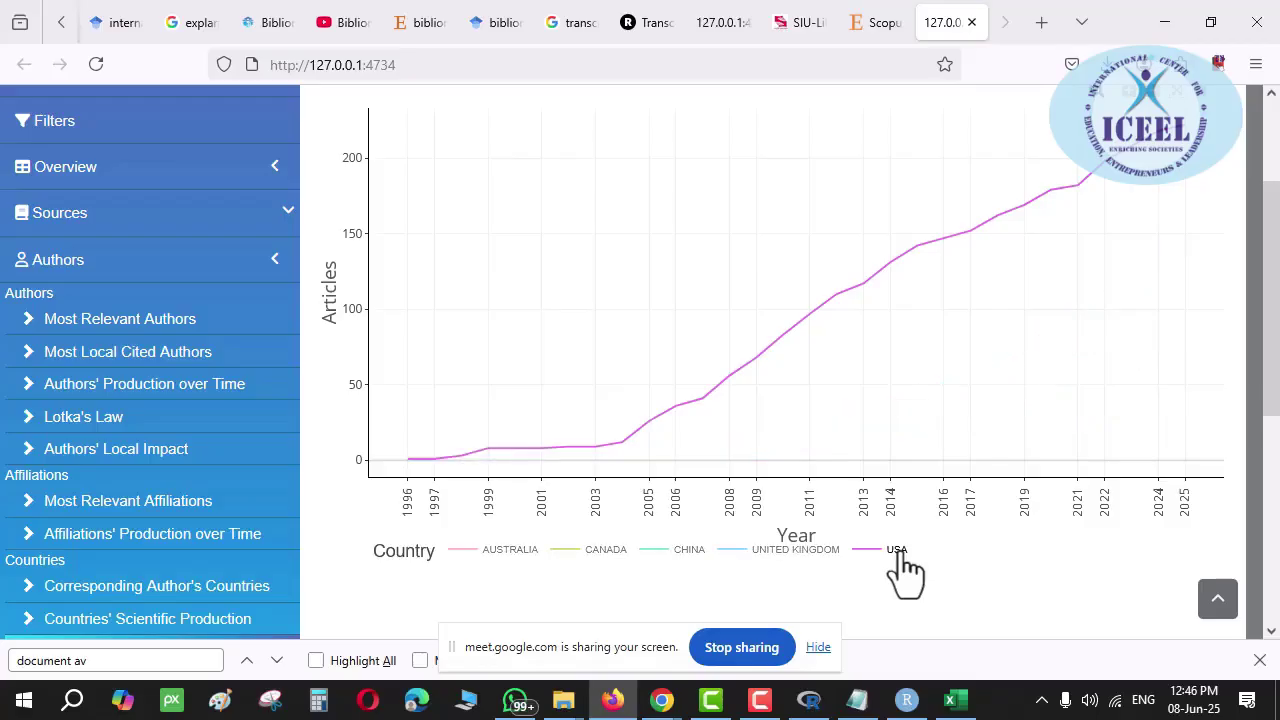
{"action": "left_click", "coordinate": [899, 552]}
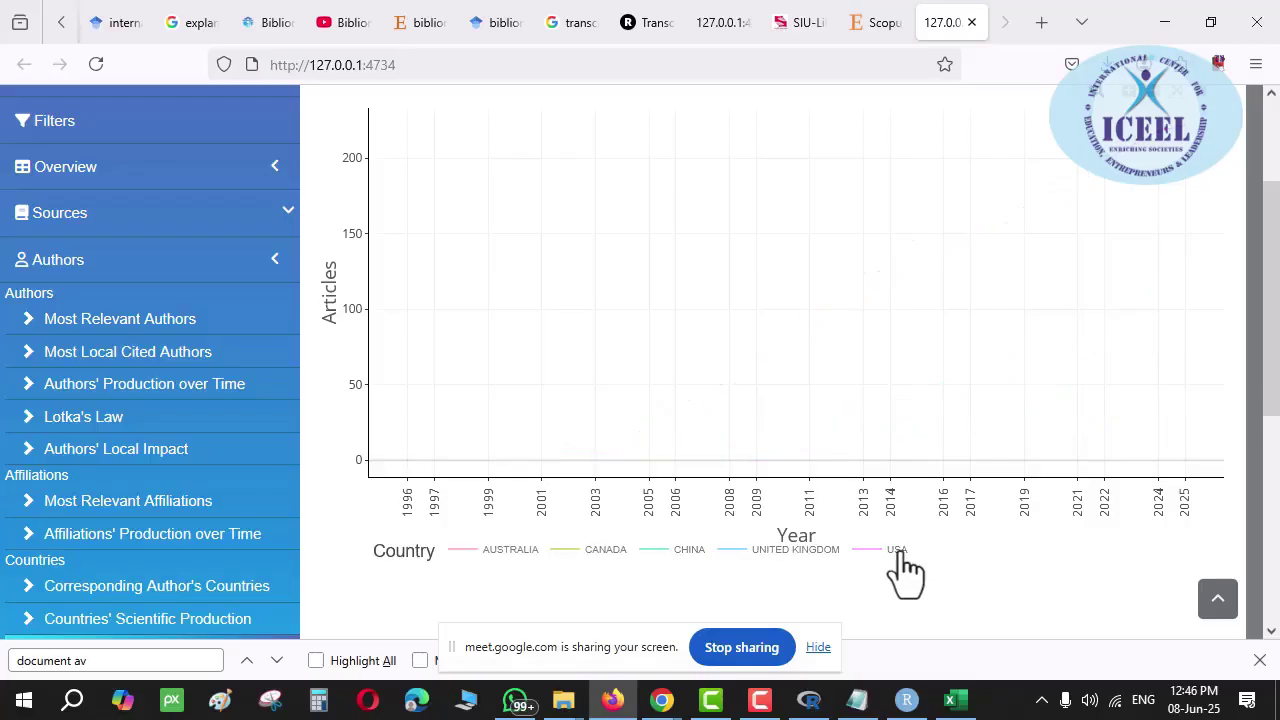
{"action": "left_click", "coordinate": [899, 552]}
{"action": "scroll", "coordinate": [1016, 185], "scroll_direction": "up", "scroll_amount": 1}
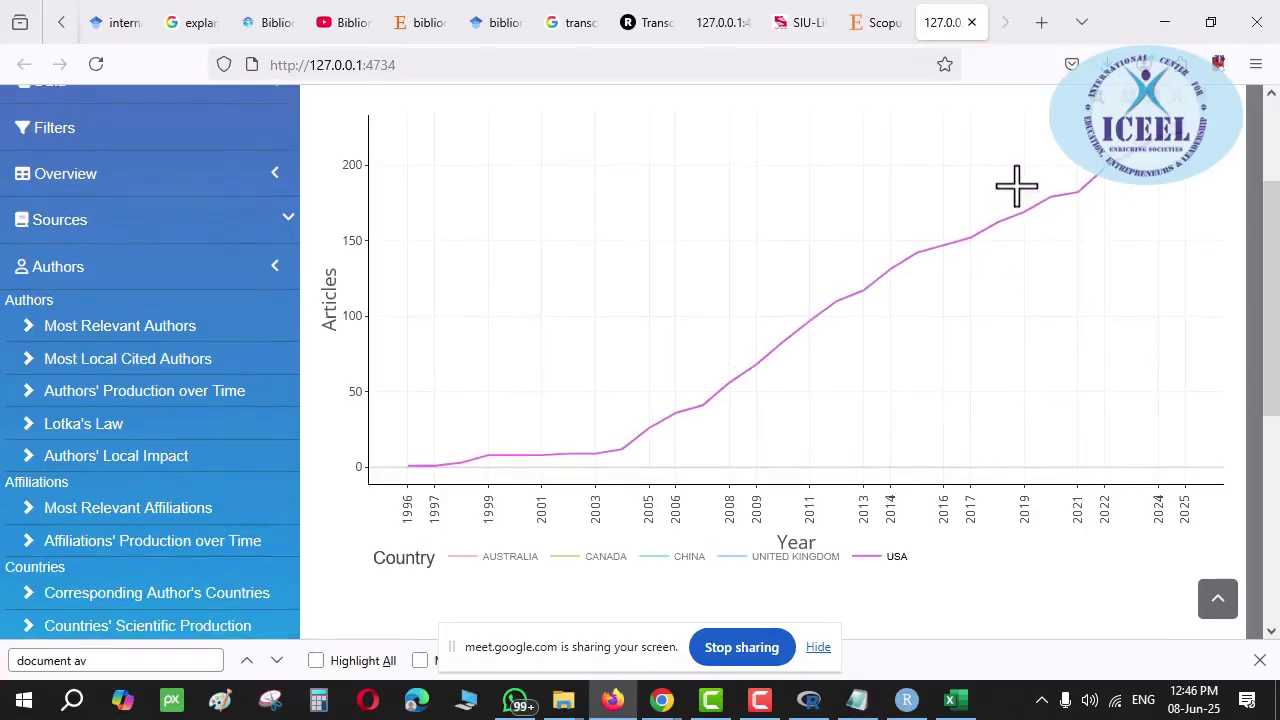
{"action": "scroll", "coordinate": [1000, 194], "scroll_direction": "up", "scroll_amount": 3}
{"action": "left_click", "coordinate": [962, 198]}
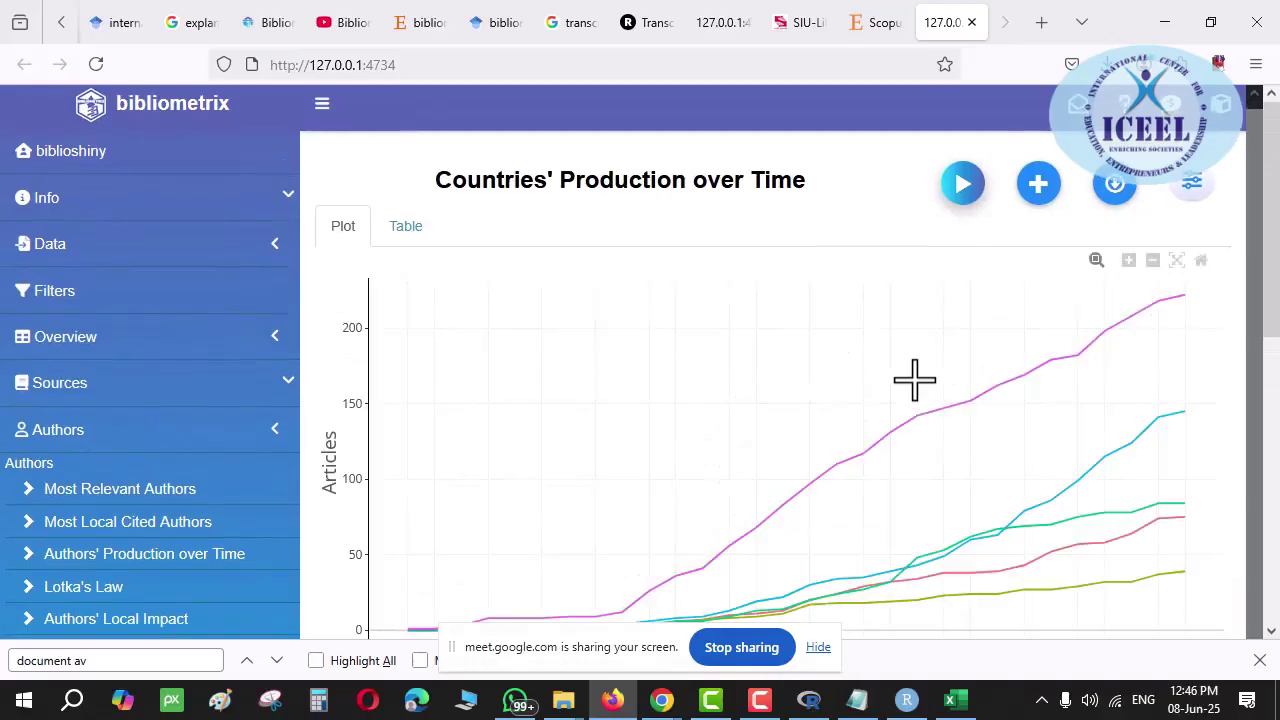
Isolate China's curve in the production plot, and regenerate the plot with all countries
{"action": "scroll", "coordinate": [964, 494], "scroll_direction": "down", "scroll_amount": 3}
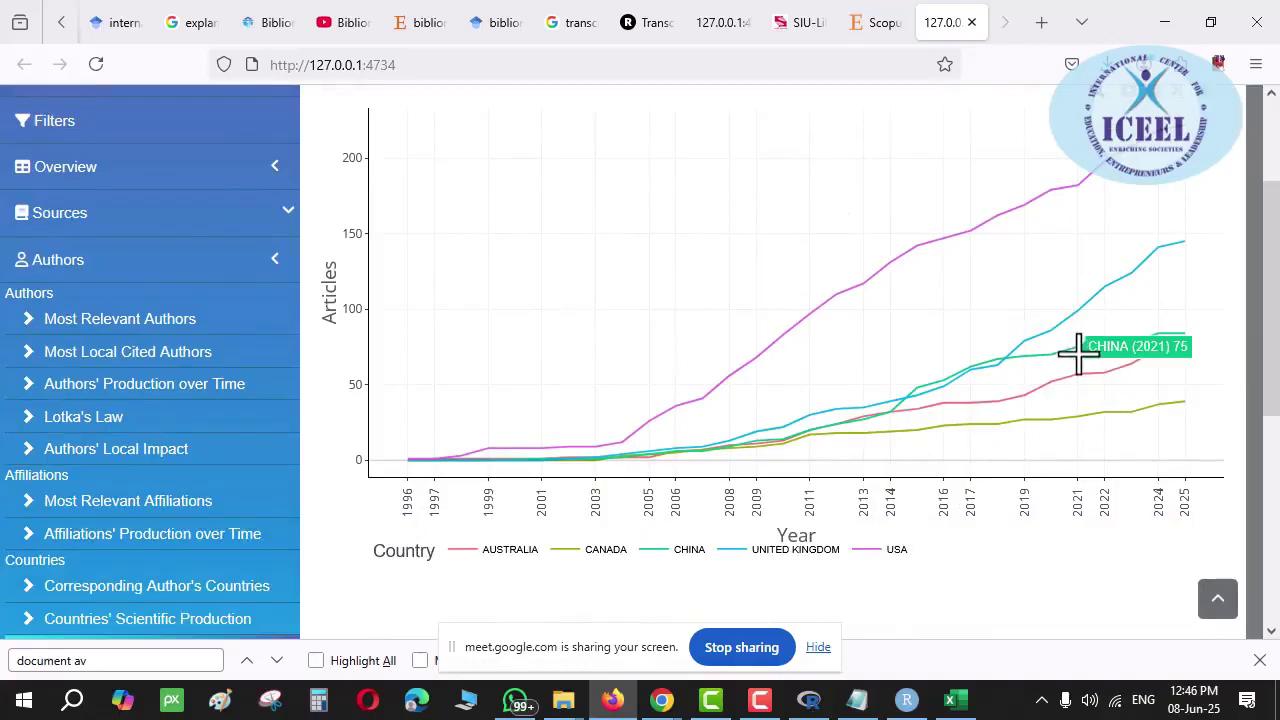
{"action": "left_click", "coordinate": [689, 550]}
{"action": "left_click", "coordinate": [689, 550]}
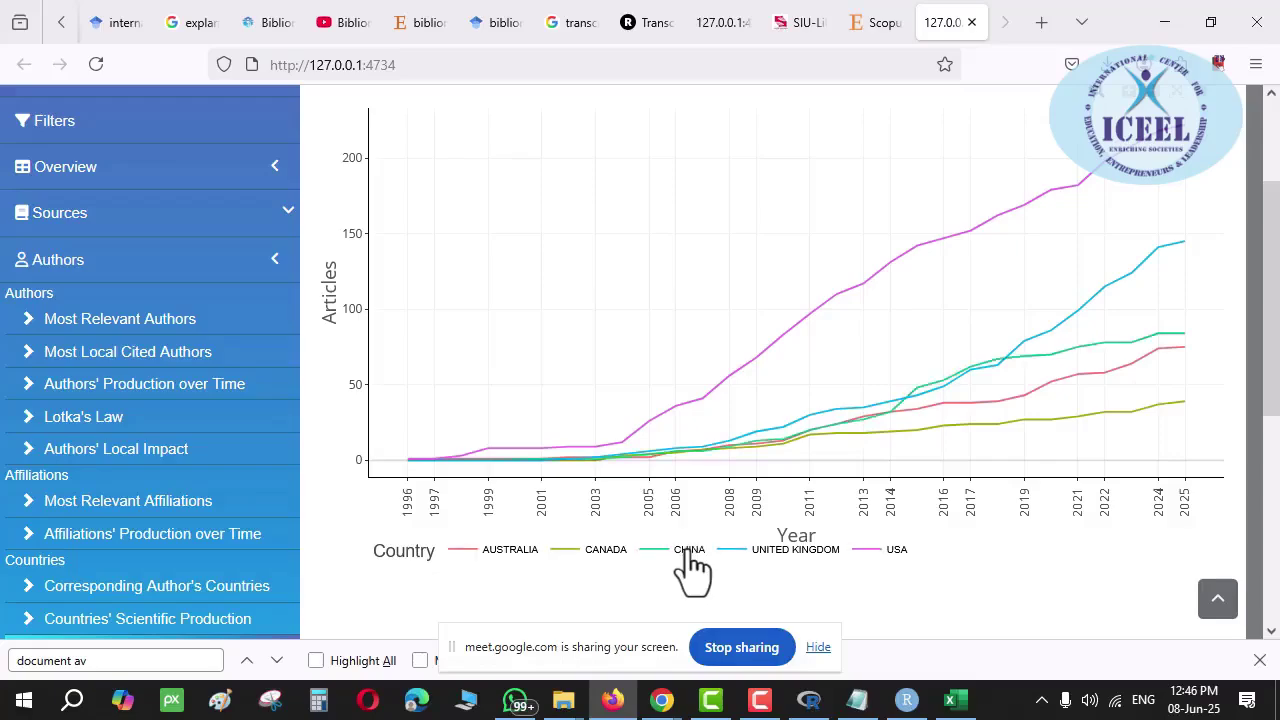
{"action": "double_click", "coordinate": [689, 550]}
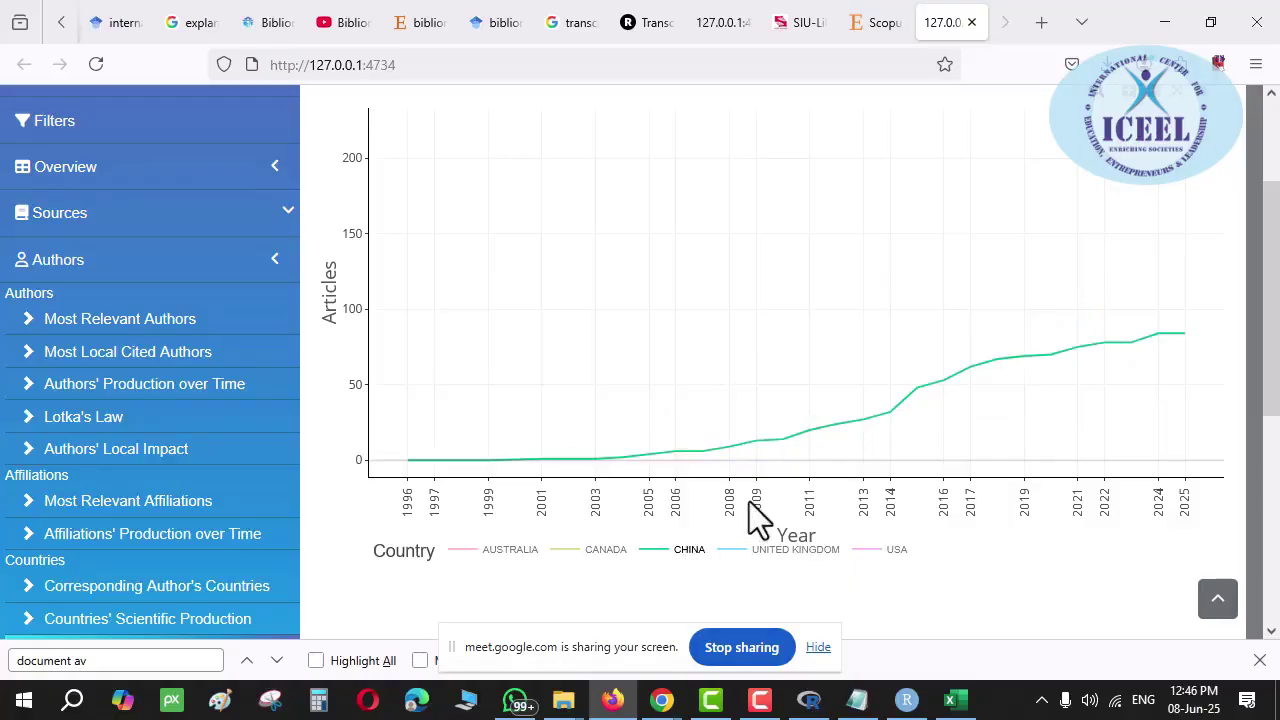
{"action": "scroll", "coordinate": [869, 320], "scroll_direction": "up", "scroll_amount": 2}
{"action": "left_click", "coordinate": [960, 195]}
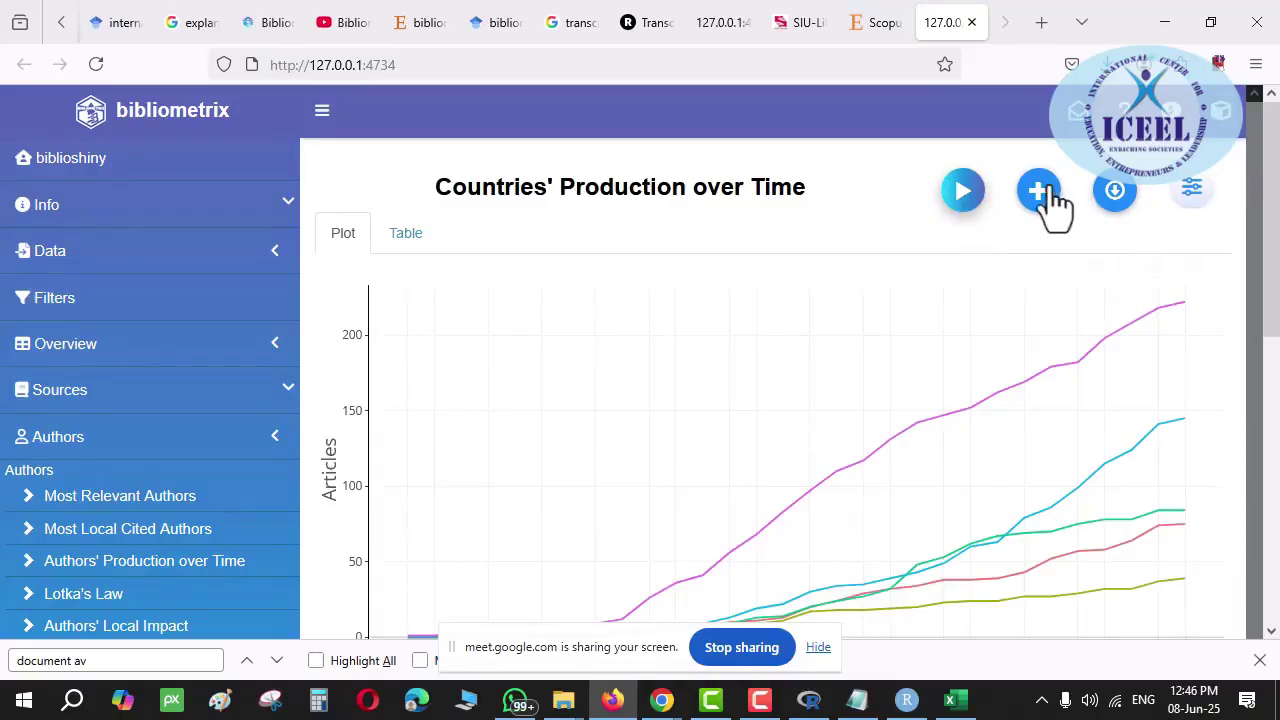
{"action": "right_click", "coordinate": [1006, 378]}
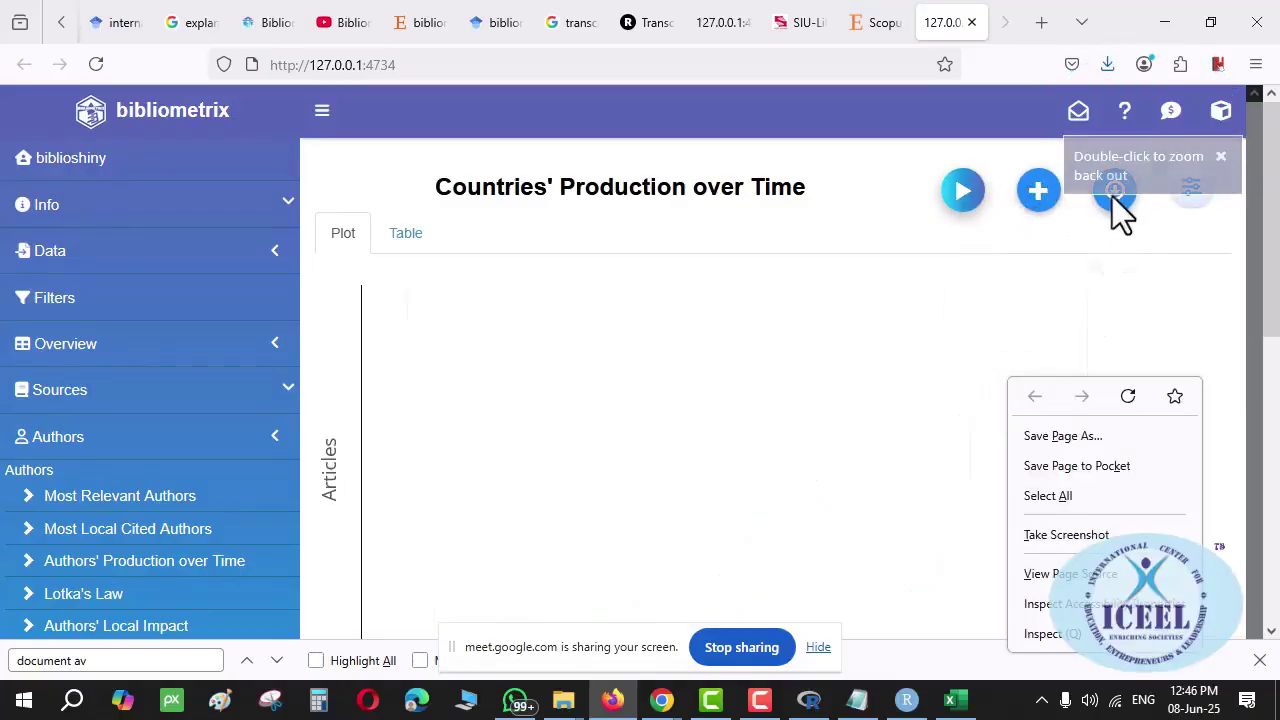
{"action": "left_click", "coordinate": [1115, 194]}
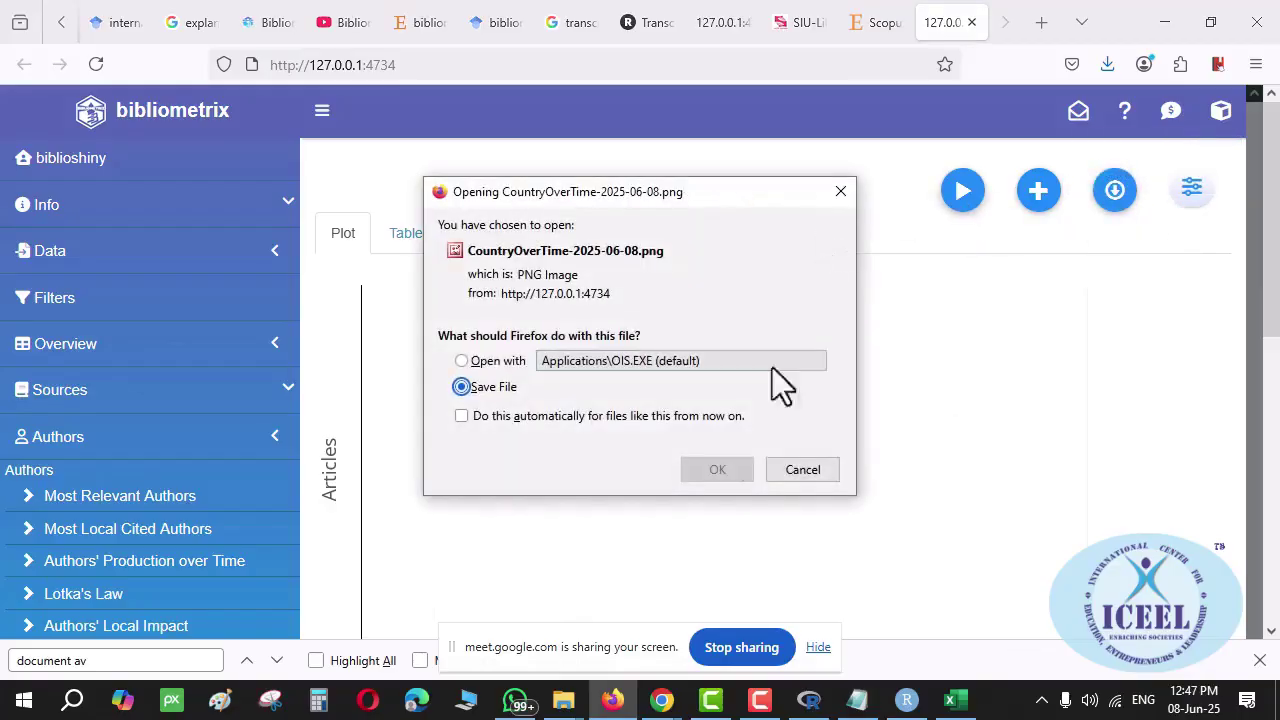
{"action": "left_click", "coordinate": [801, 470]}
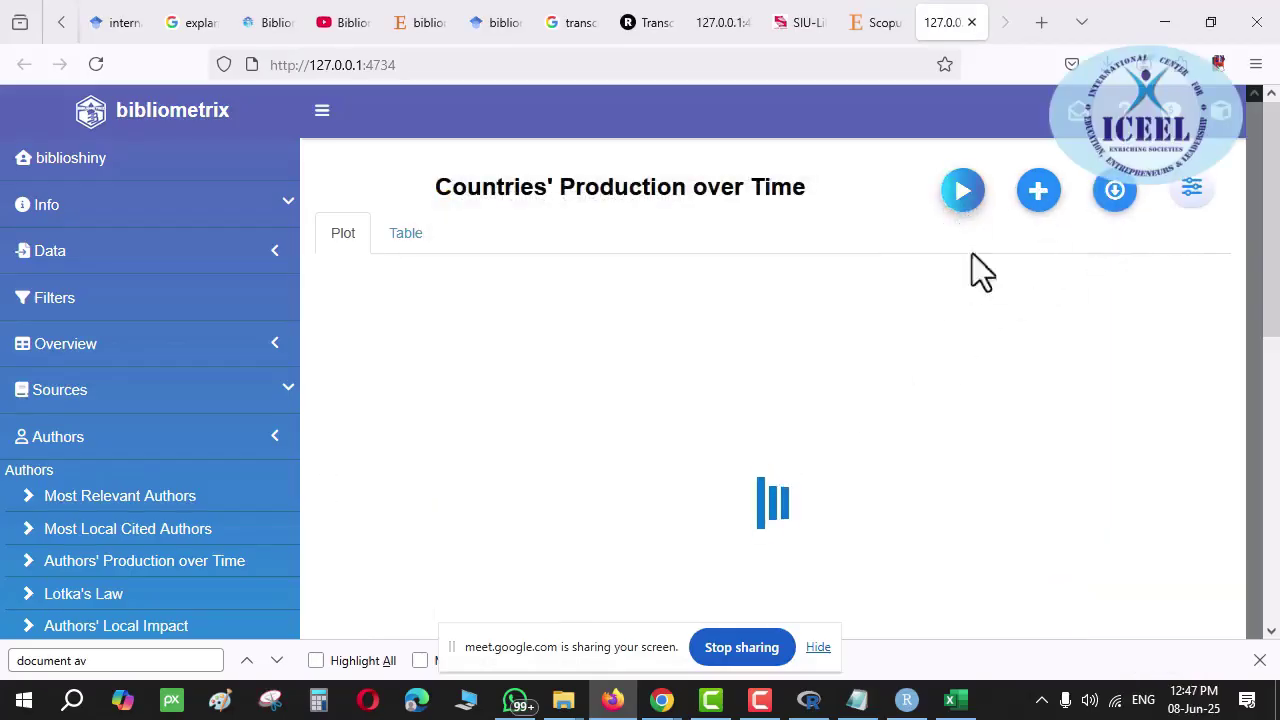
Add the Countries' Production over Time analysis to the report and dismiss the confirmation
{"action": "left_click", "coordinate": [1037, 212]}
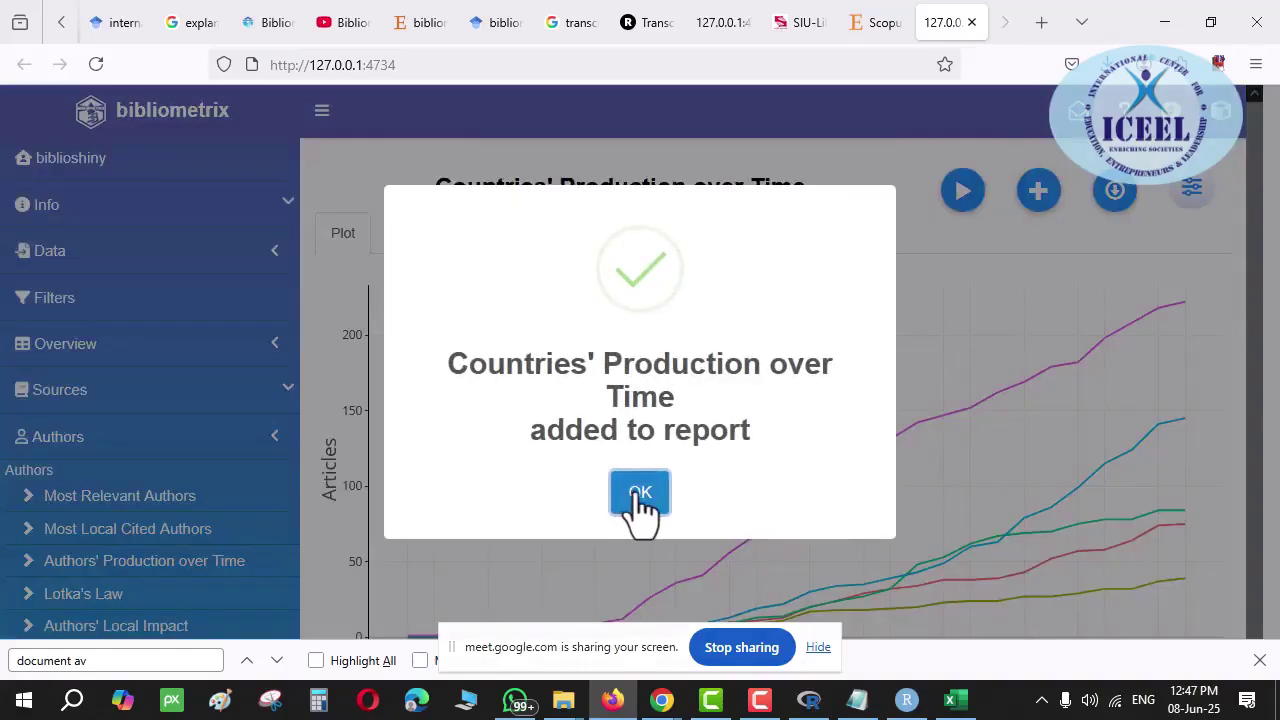
{"action": "left_click", "coordinate": [640, 494]}
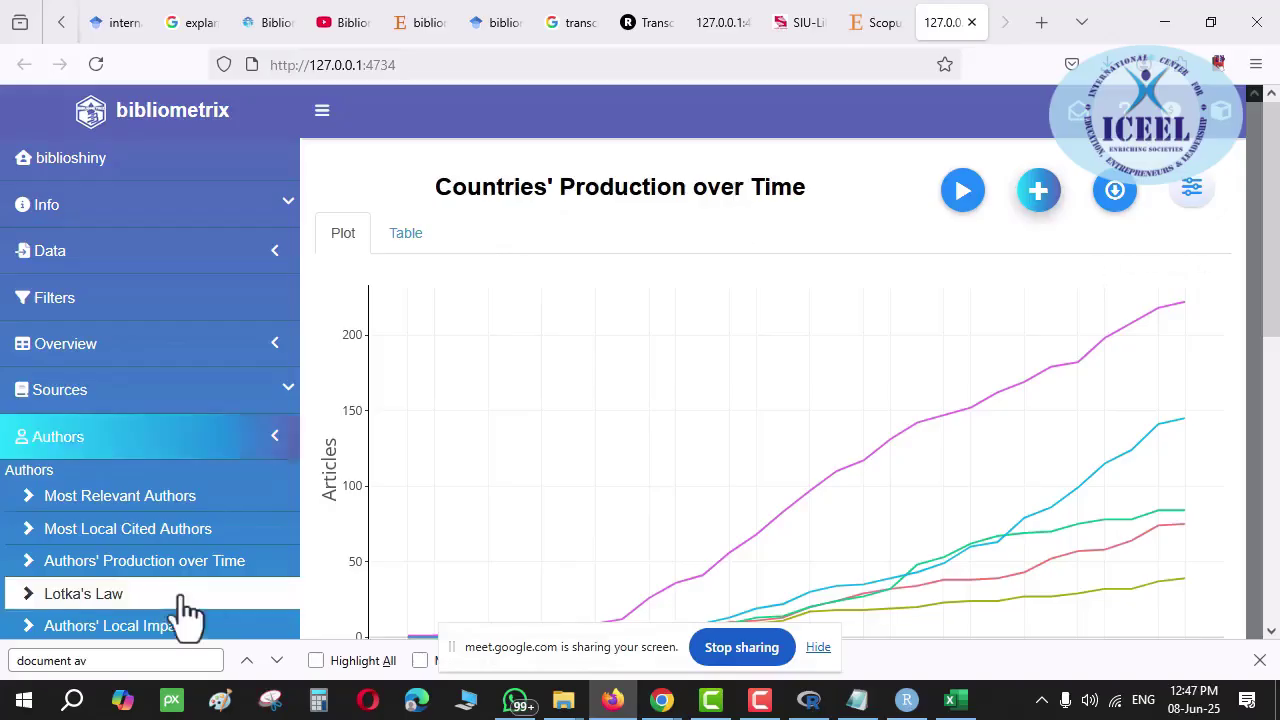
{"action": "scroll", "coordinate": [183, 600], "scroll_direction": "down", "scroll_amount": 1}
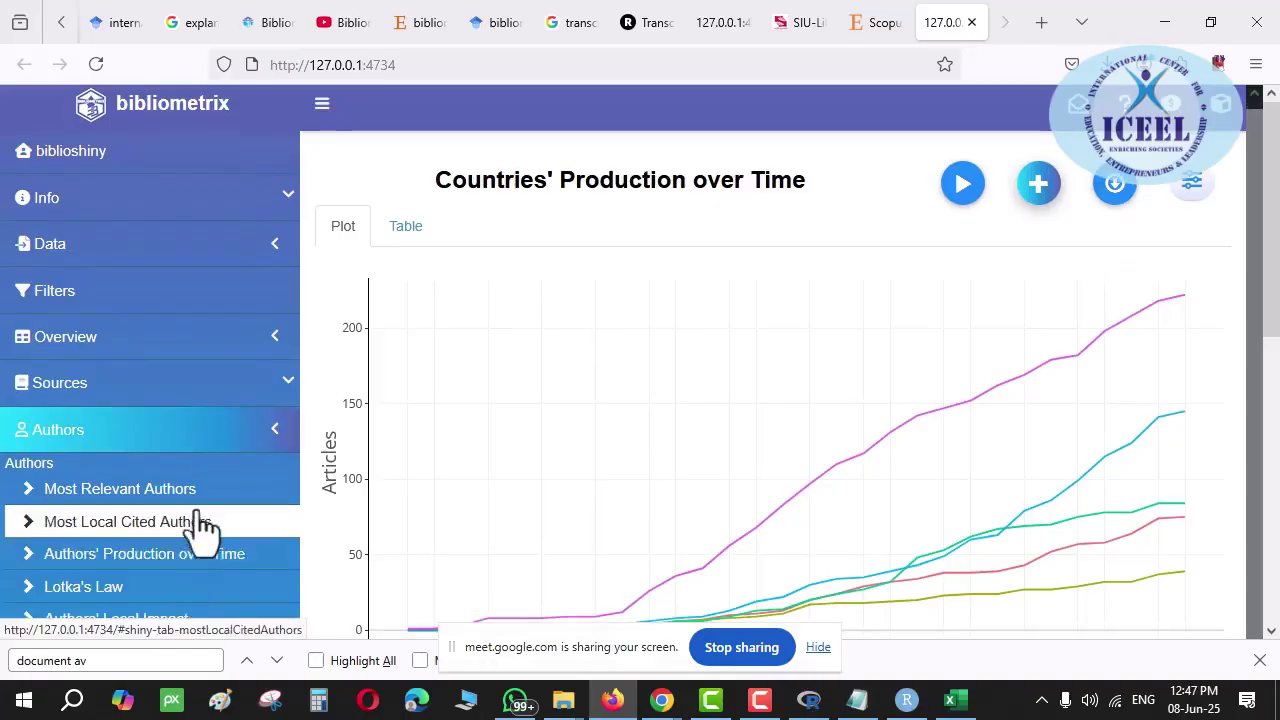
{"action": "scroll", "coordinate": [201, 522], "scroll_direction": "down", "scroll_amount": 3}
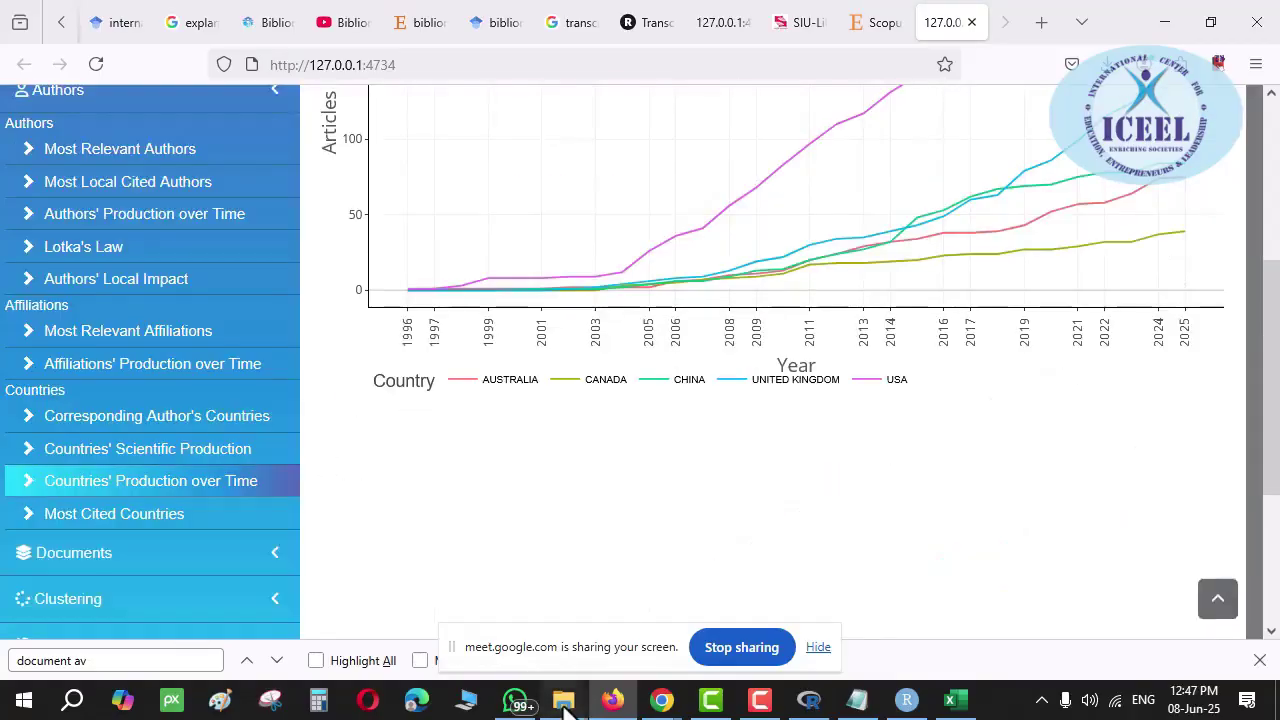
Switch to File Explorer and create a folder named Report inside the DLC Method folder
{"action": "mouse_move", "coordinate": [565, 703]}
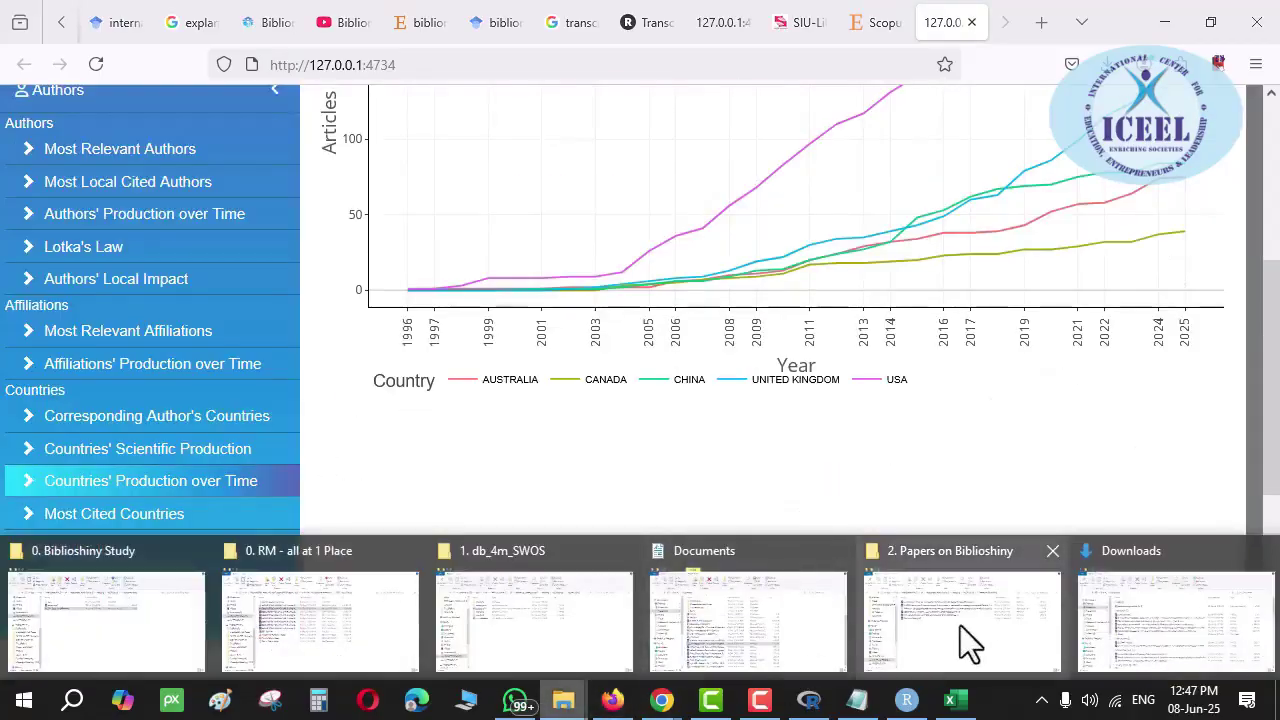
{"action": "mouse_move", "coordinate": [983, 623]}
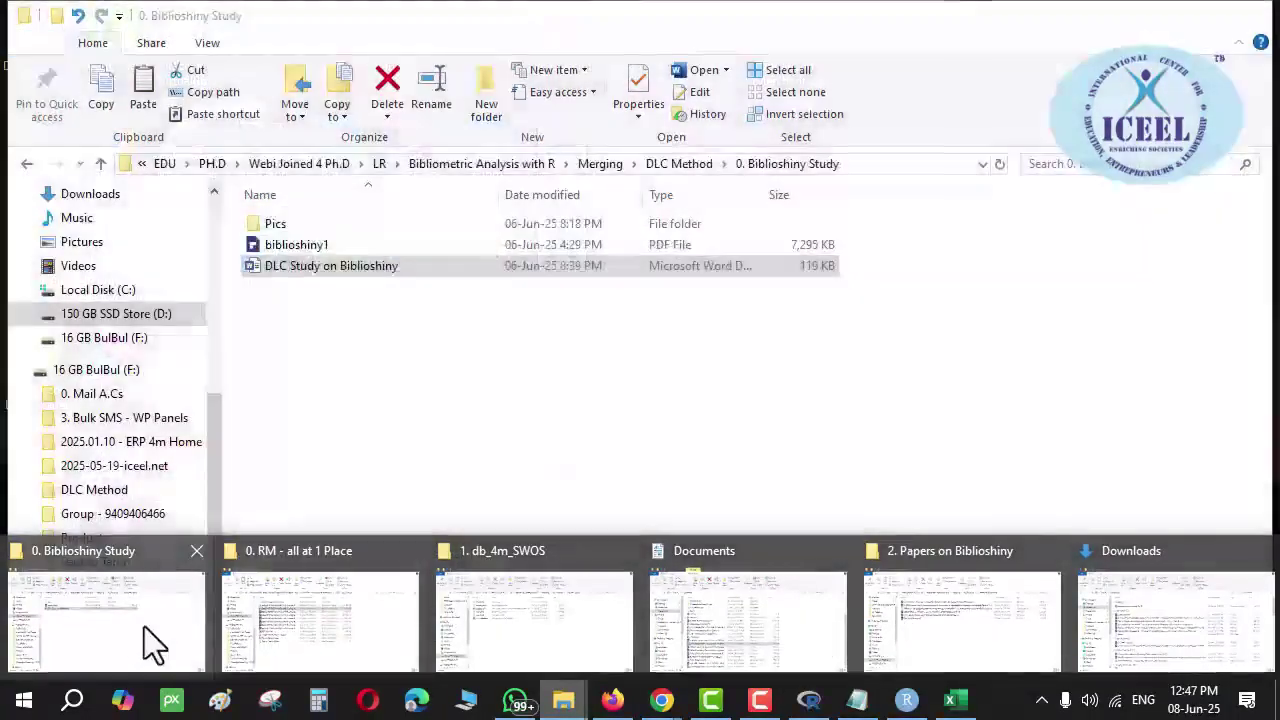
{"action": "left_click", "coordinate": [129, 630]}
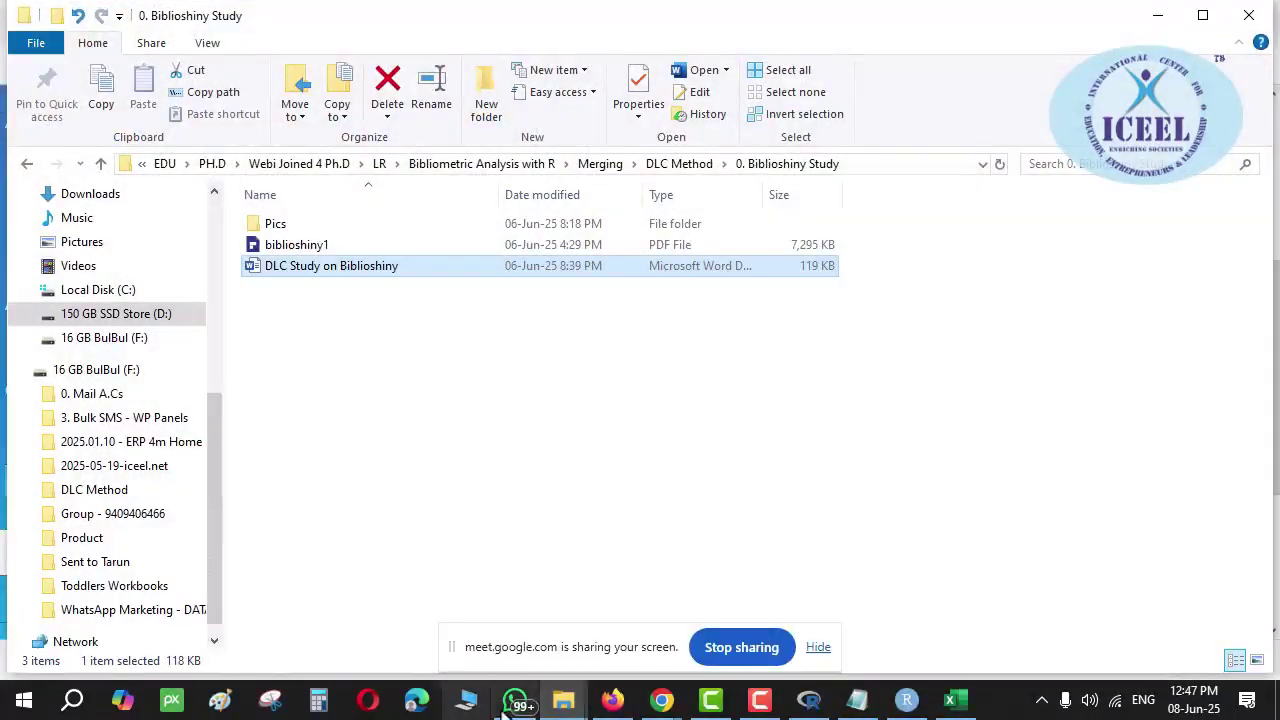
{"action": "mouse_move", "coordinate": [563, 700]}
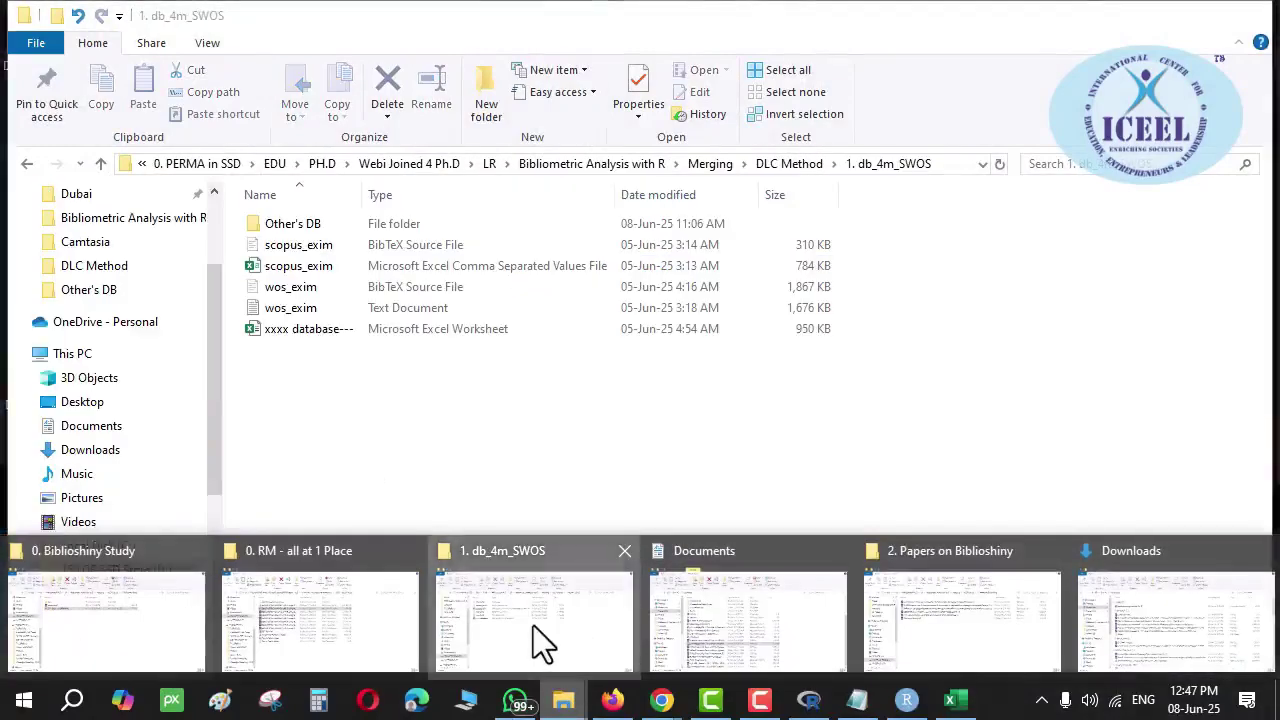
{"action": "left_click", "coordinate": [533, 628]}
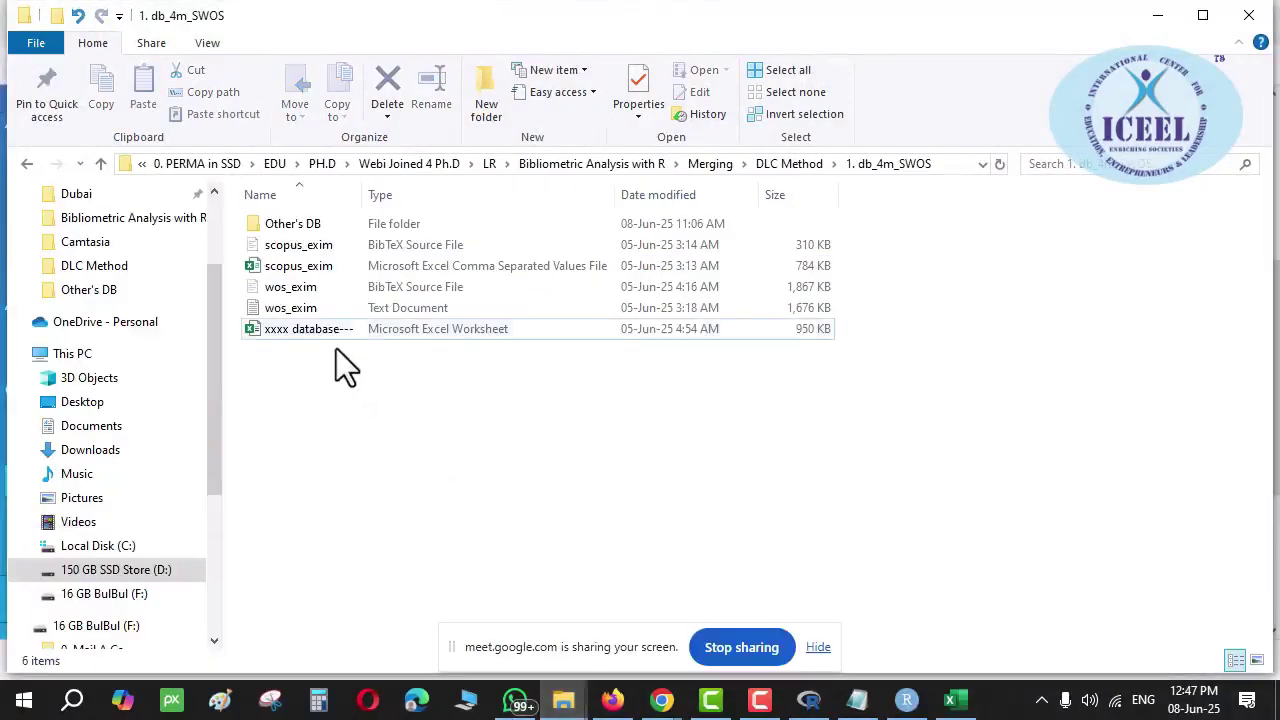
{"action": "left_click", "coordinate": [100, 164]}
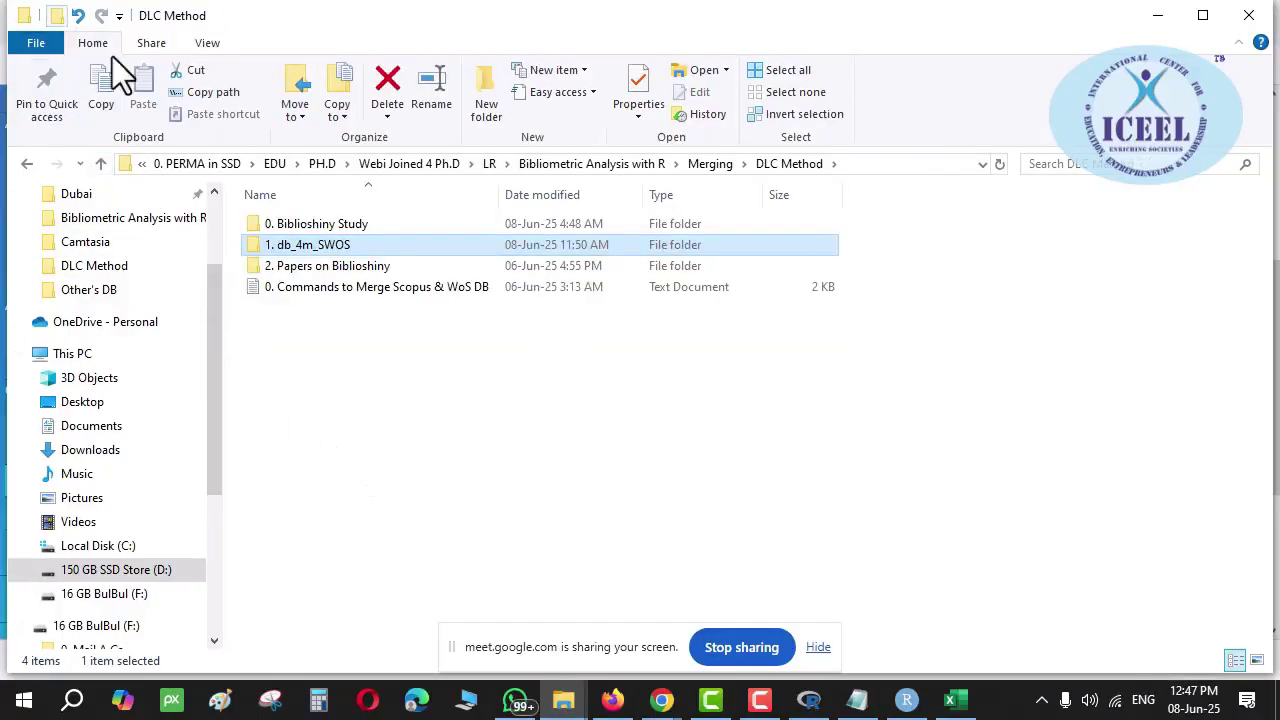
{"action": "key", "text": "ctrl+shift+n"}
{"action": "type", "text": "Report"}
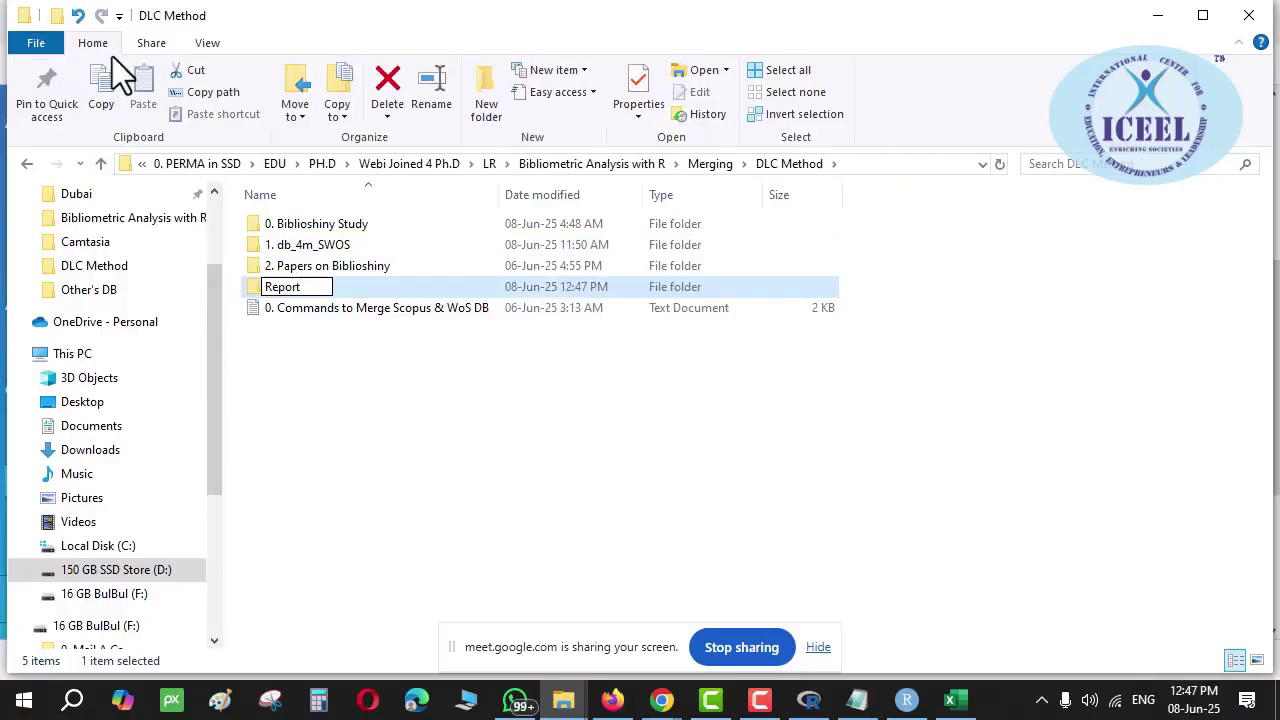
{"action": "key", "text": "Return"}
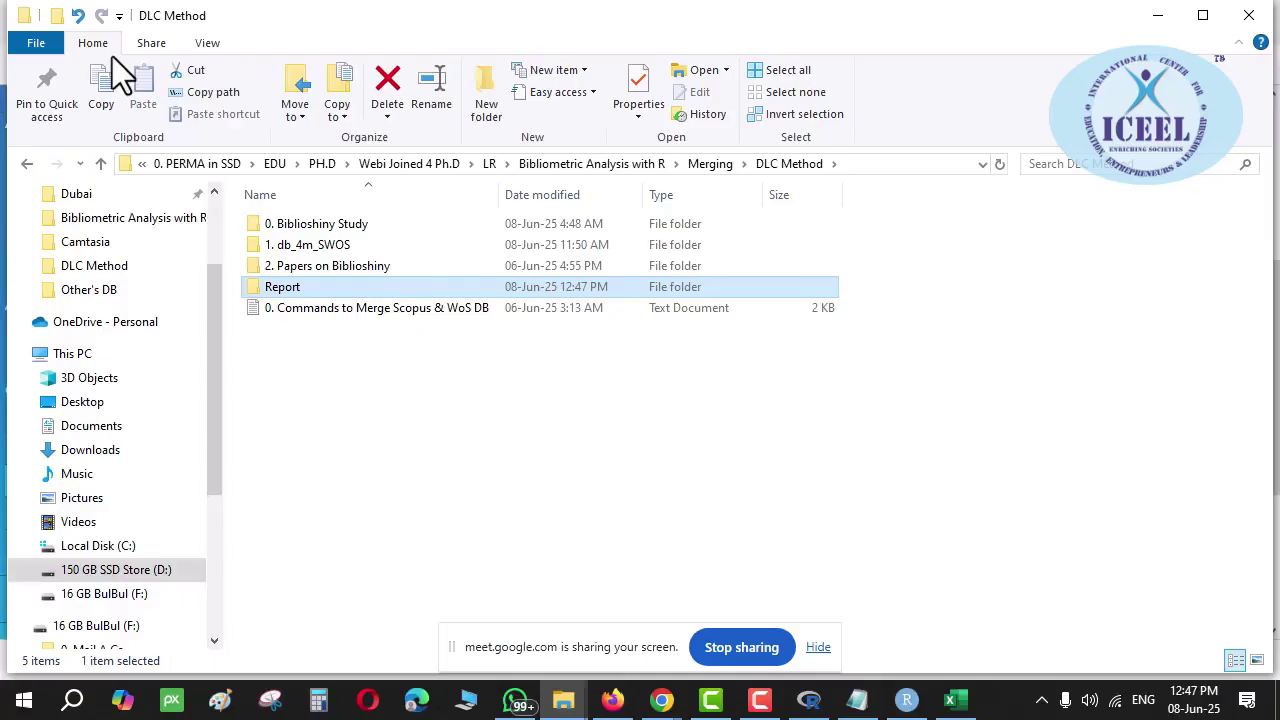
Move the BiblioshinyReport-2025-06-08 workbook from Downloads into the Report folder, and hide the screen-sharing notice
{"action": "left_click", "coordinate": [563, 700]}
{"action": "left_click", "coordinate": [1170, 633]}
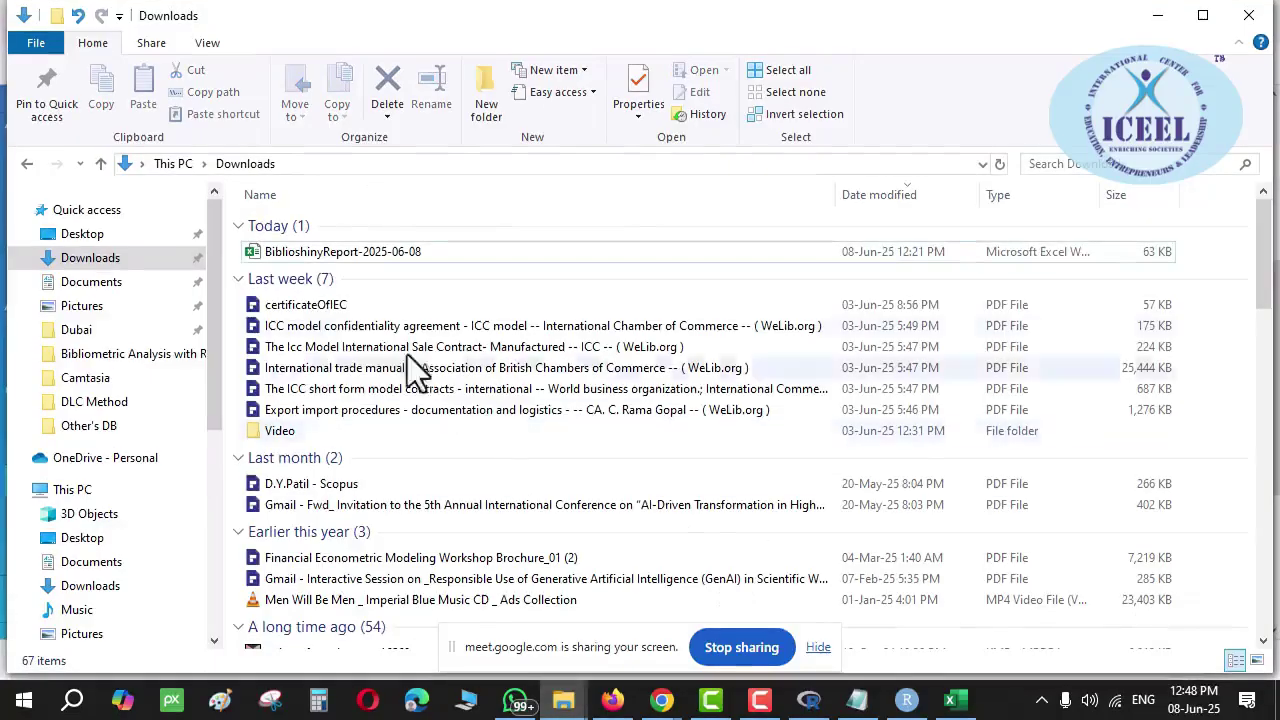
{"action": "left_click", "coordinate": [314, 253]}
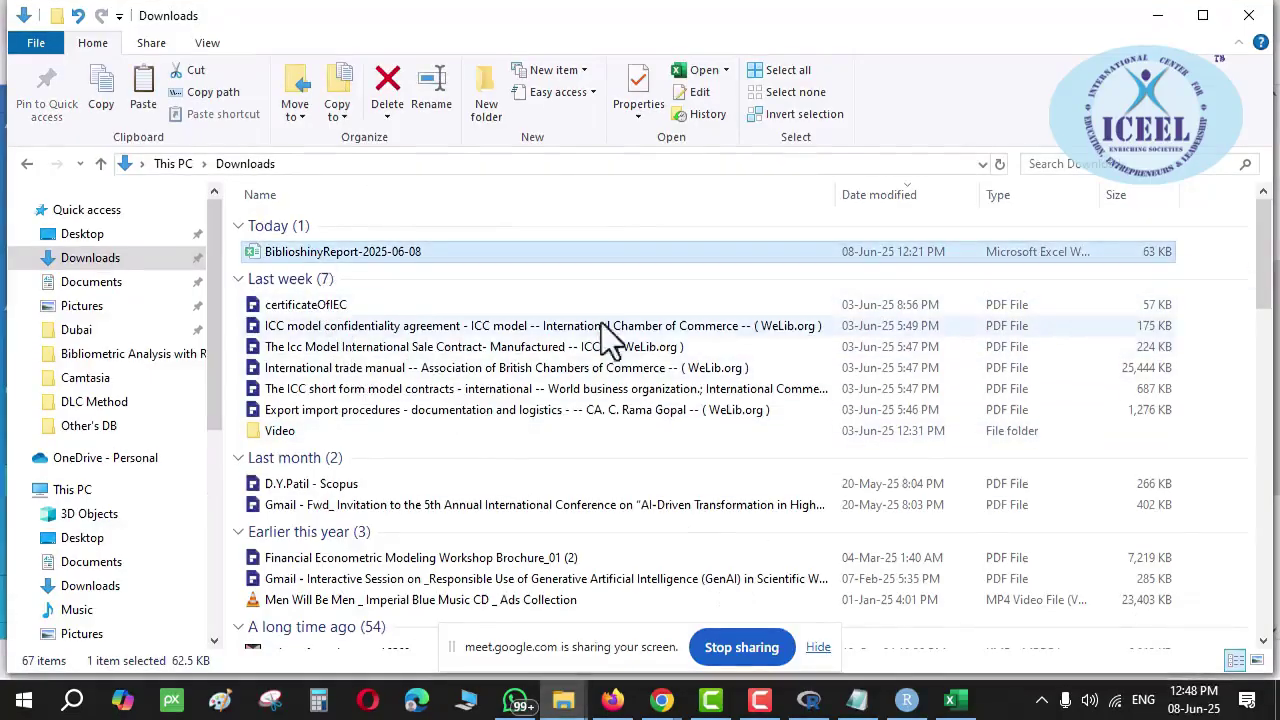
{"action": "key", "text": "alt+Tab"}
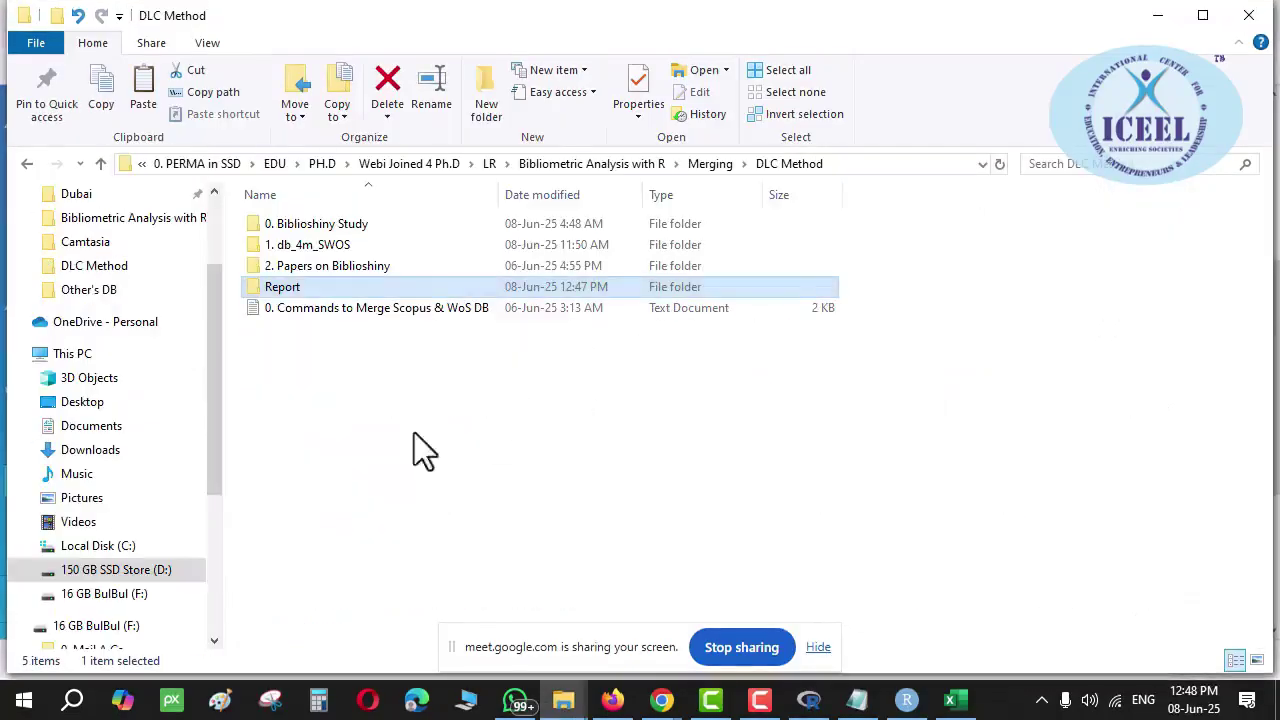
{"action": "double_click", "coordinate": [304, 286]}
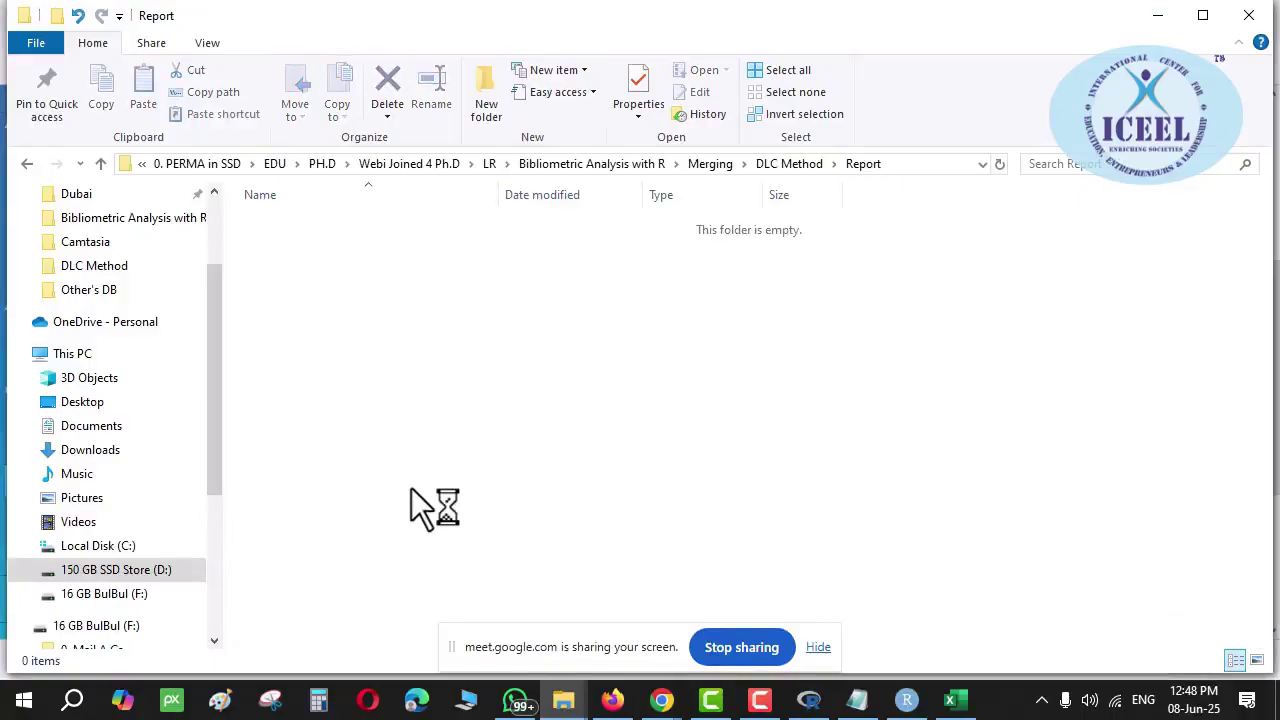
{"action": "key", "text": "ctrl+v"}
{"action": "key", "text": "alt+Up"}
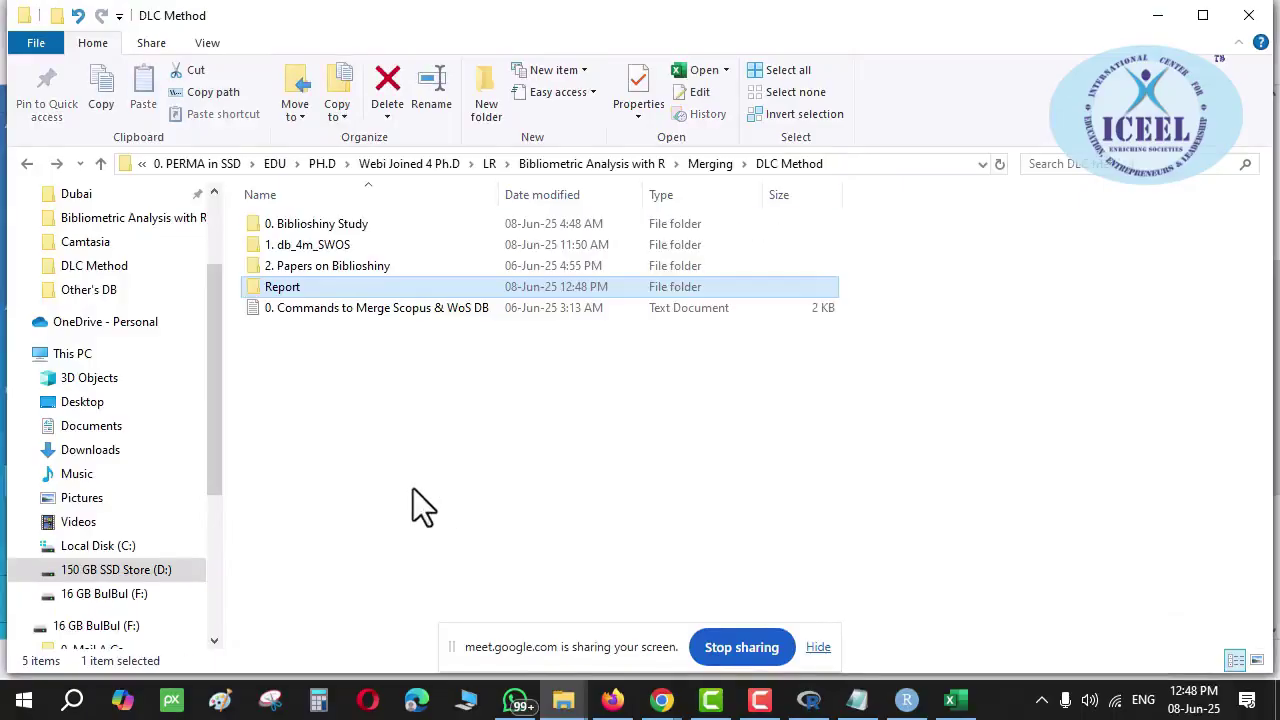
{"action": "left_click", "coordinate": [818, 648]}
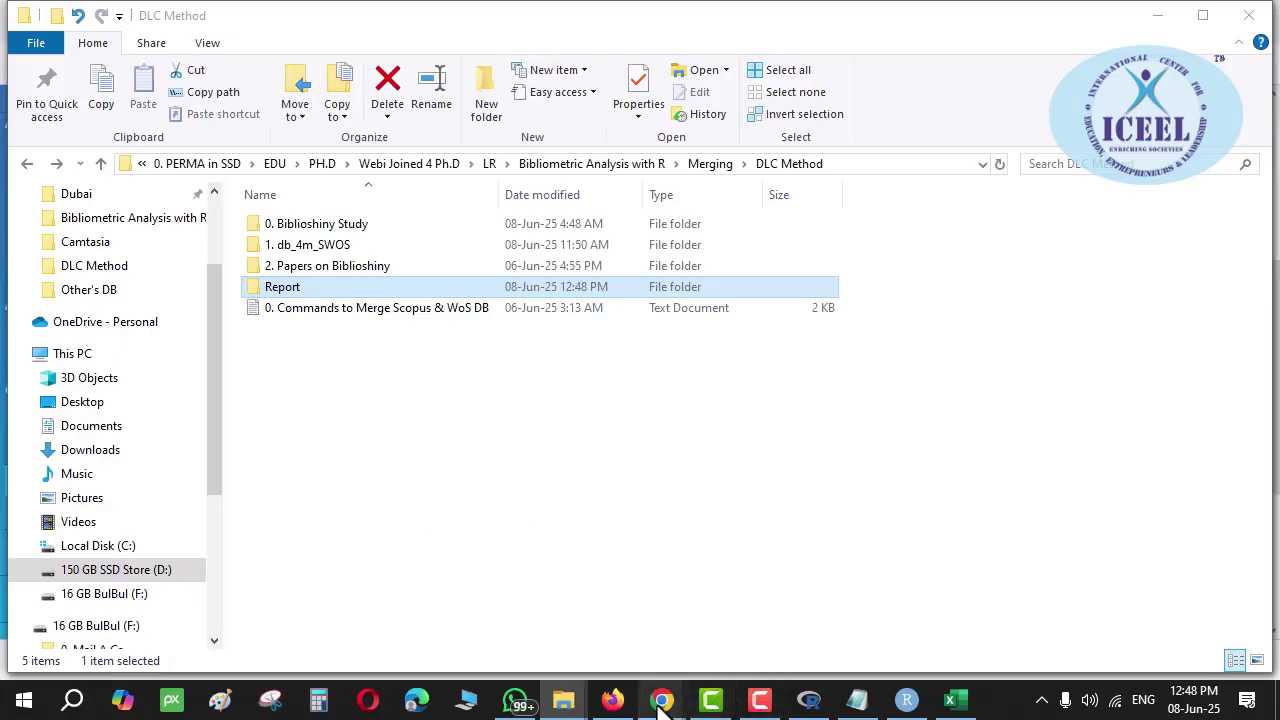
Return to the DLC Method folder in File Explorer and open its 1. db_4m_SWOS subfolder
{"action": "left_click", "coordinate": [626, 700]}
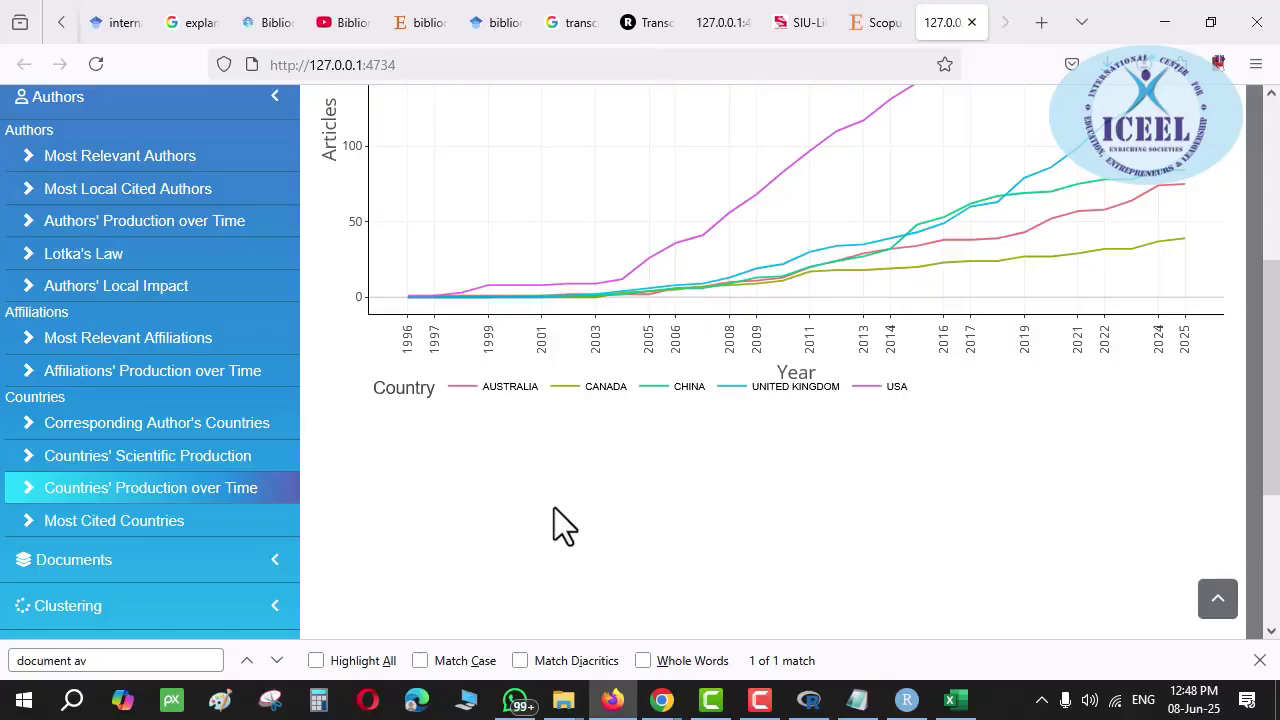
{"action": "mouse_move", "coordinate": [563, 700]}
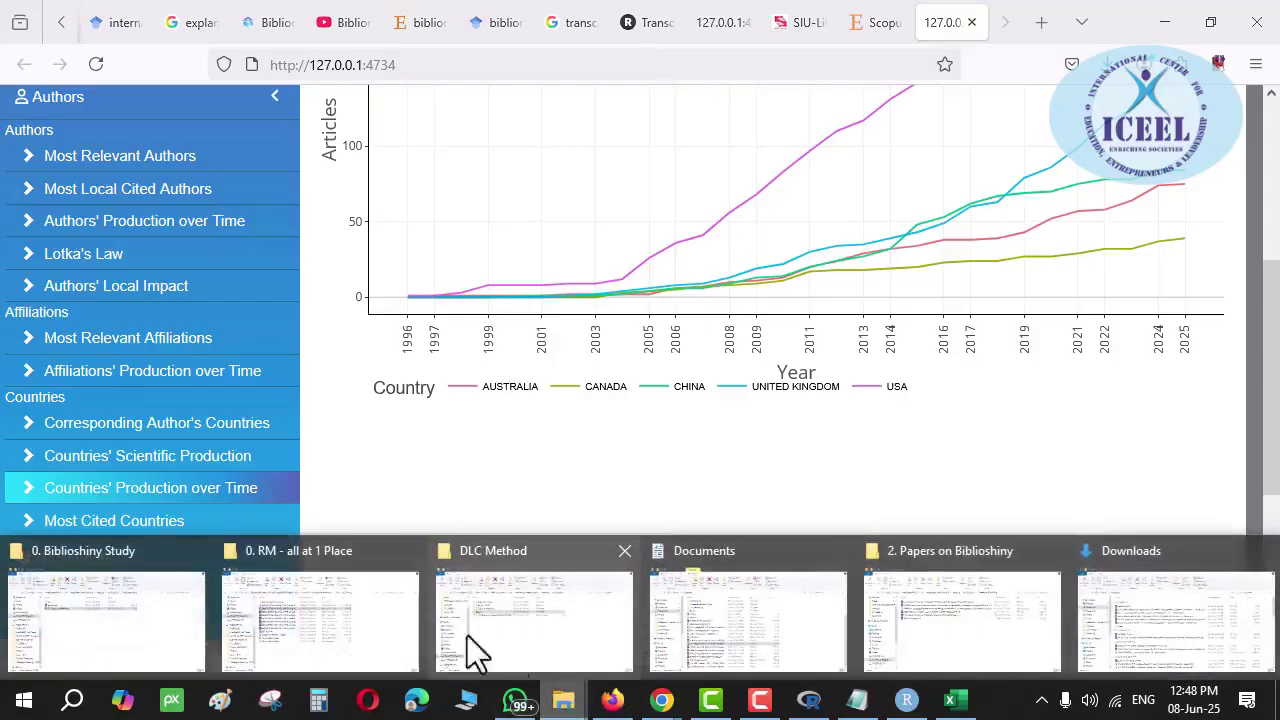
{"action": "left_click", "coordinate": [530, 620]}
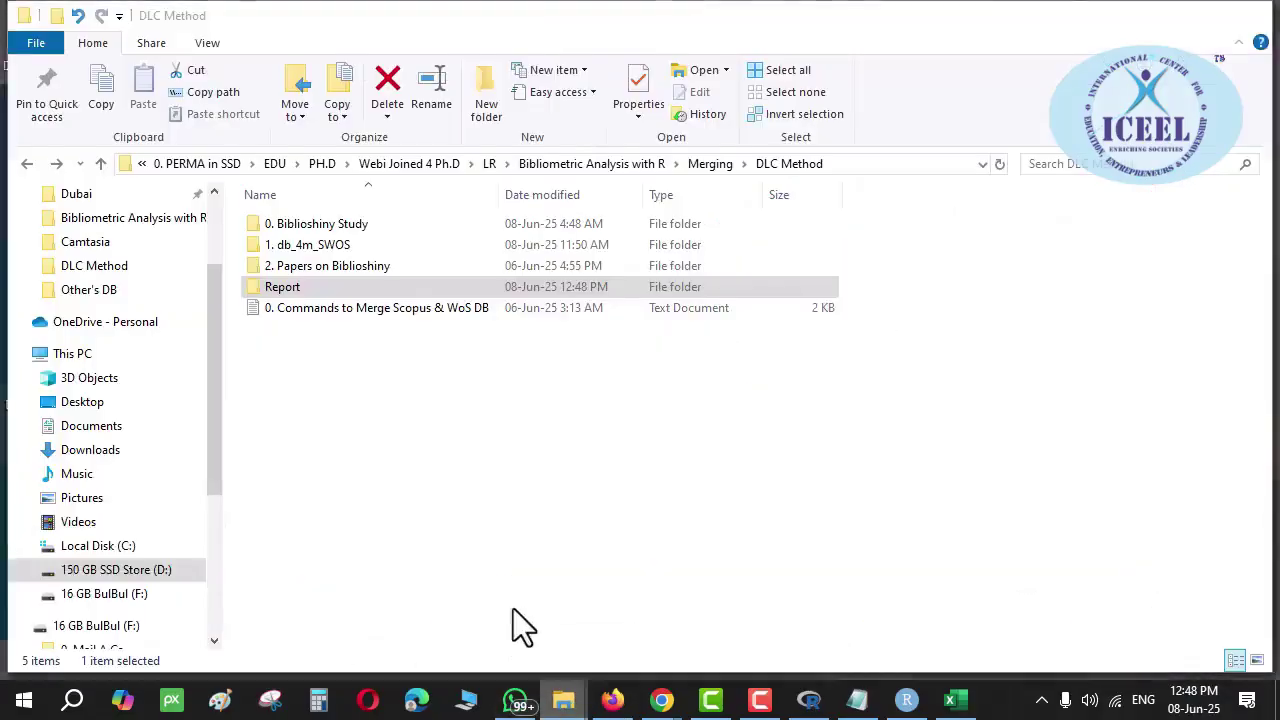
{"action": "double_click", "coordinate": [321, 249]}
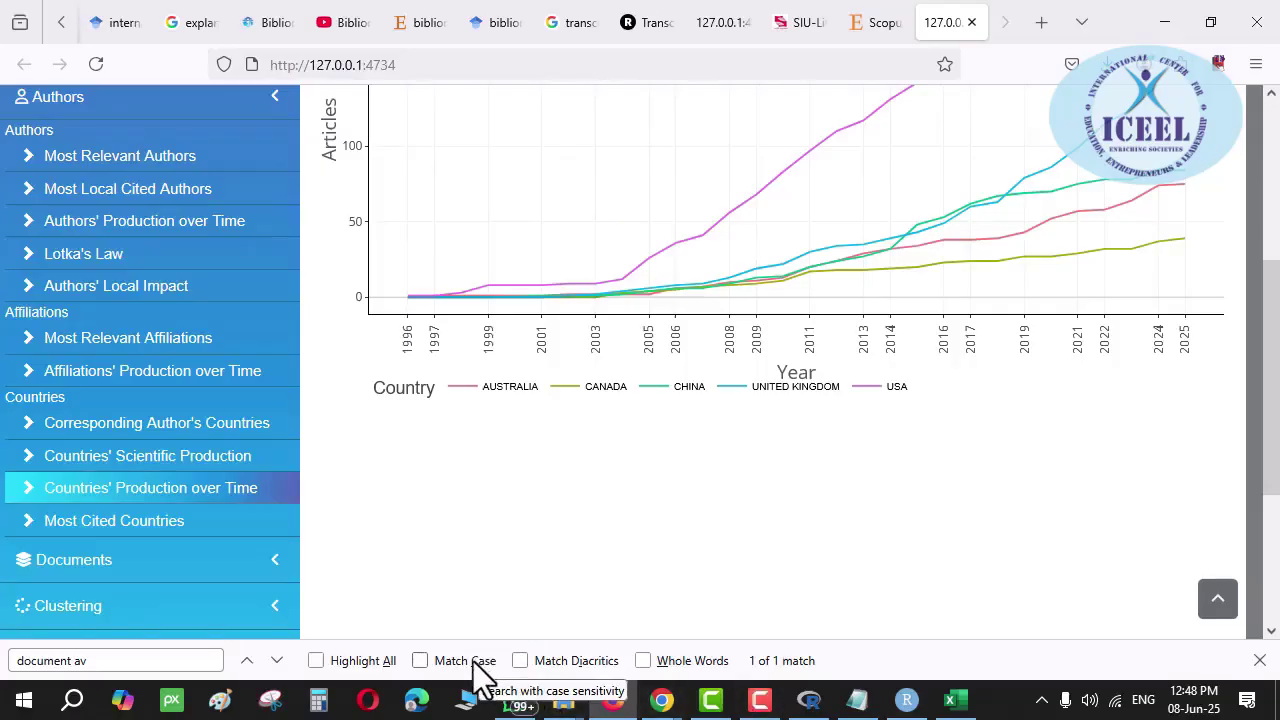
Switch to biblioshiny in Firefox and generate the Most Cited Countries plot
{"action": "left_click", "coordinate": [130, 524]}
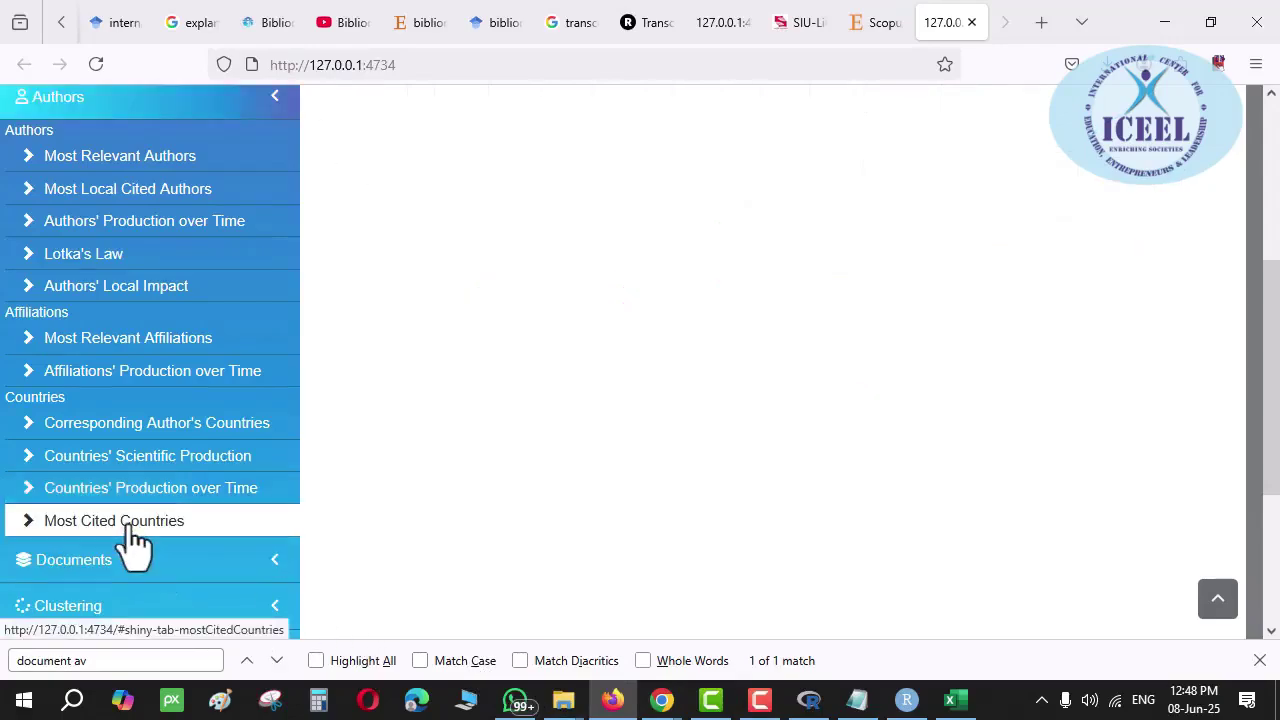
{"action": "scroll", "coordinate": [154, 549], "scroll_direction": "down", "scroll_amount": 5}
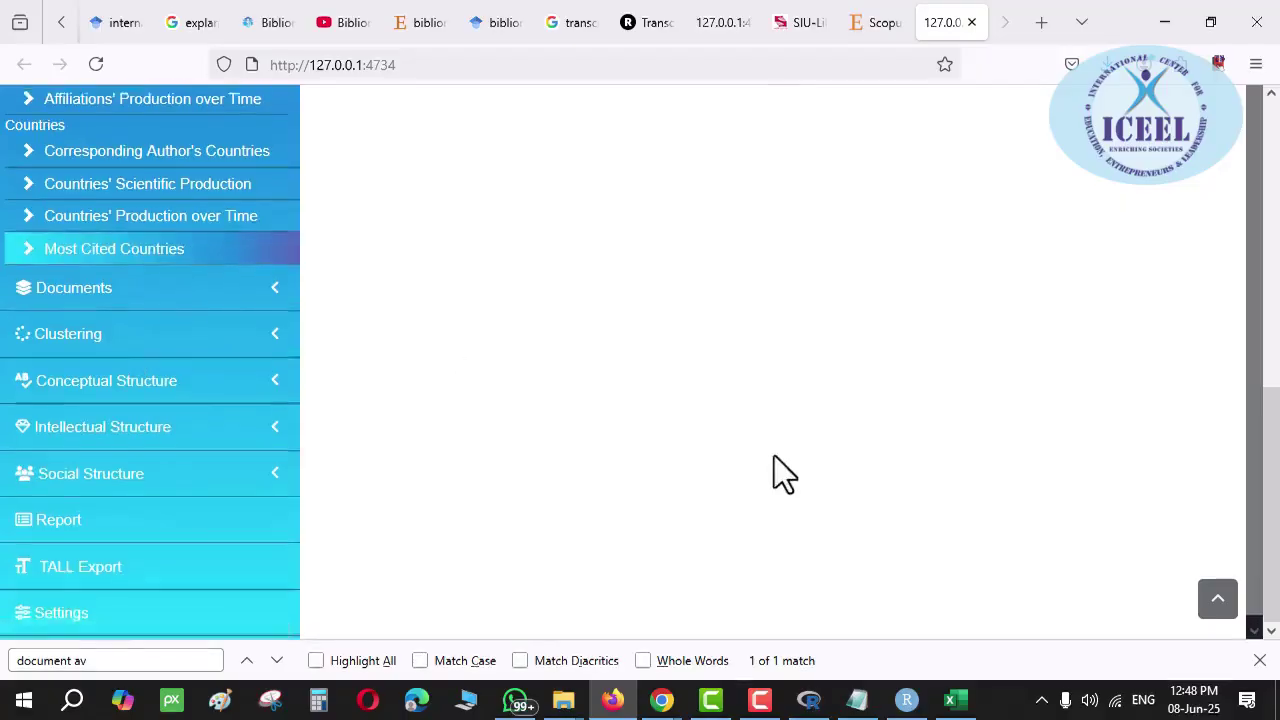
{"action": "scroll", "coordinate": [774, 475], "scroll_direction": "up", "scroll_amount": 5}
{"action": "left_click", "coordinate": [962, 192]}
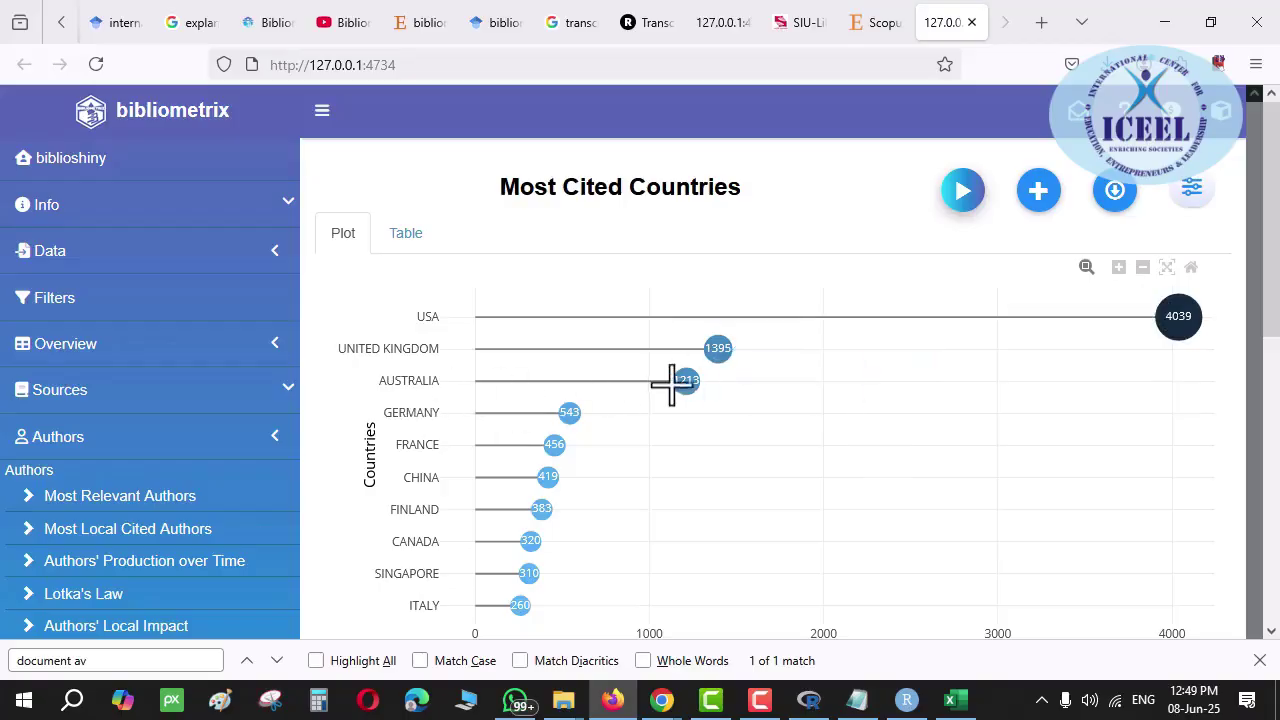
Examine the citation counts of Australia, Italy, the United Kingdom and the USA in the Most Cited Countries plot
{"action": "mouse_move", "coordinate": [684, 389]}
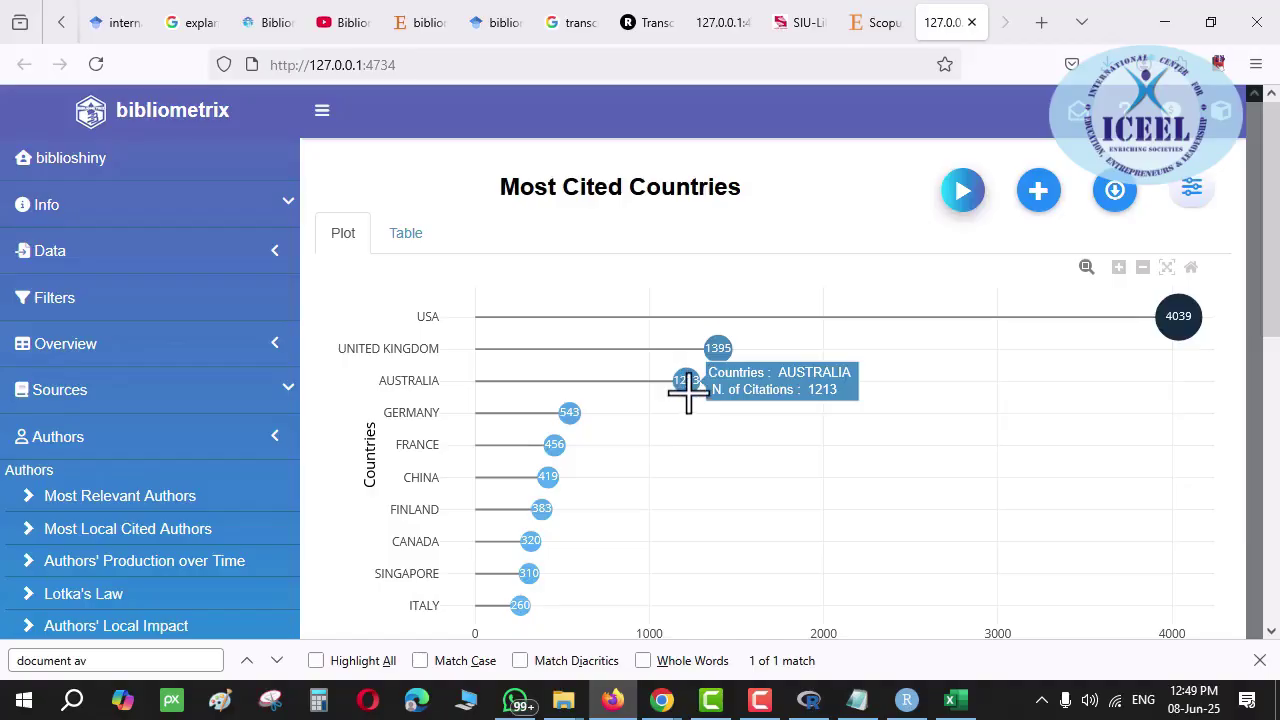
{"action": "scroll", "coordinate": [654, 451], "scroll_direction": "down", "scroll_amount": 1}
{"action": "mouse_move", "coordinate": [531, 605]}
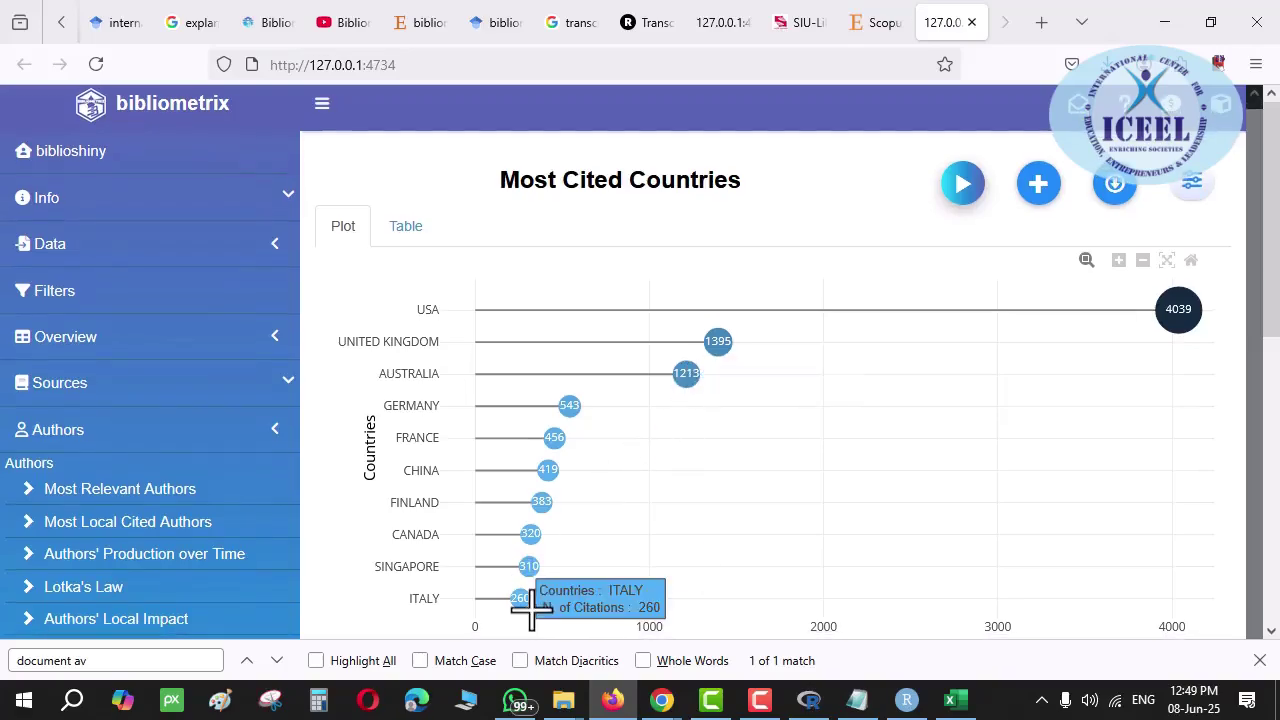
{"action": "scroll", "coordinate": [605, 482], "scroll_direction": "down", "scroll_amount": 5}
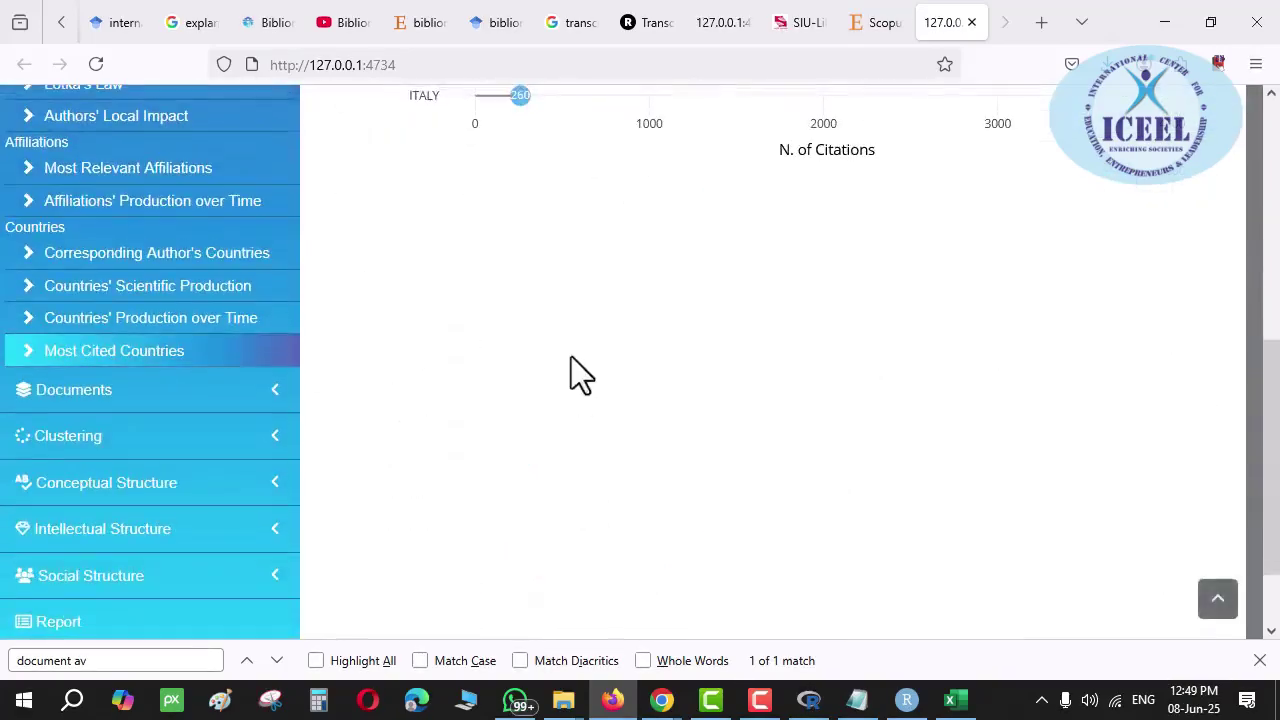
{"action": "scroll", "coordinate": [571, 356], "scroll_direction": "up", "scroll_amount": 2}
{"action": "mouse_move", "coordinate": [518, 268]}
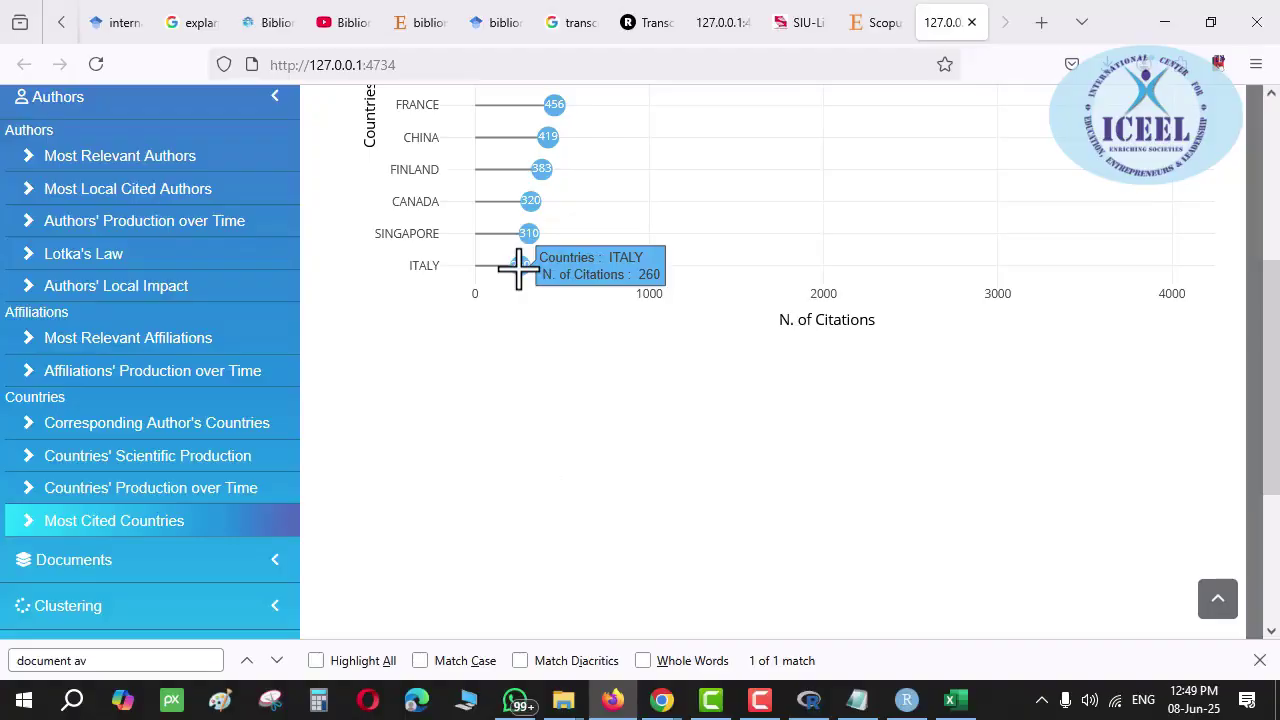
{"action": "scroll", "coordinate": [518, 268], "scroll_direction": "up", "scroll_amount": 3}
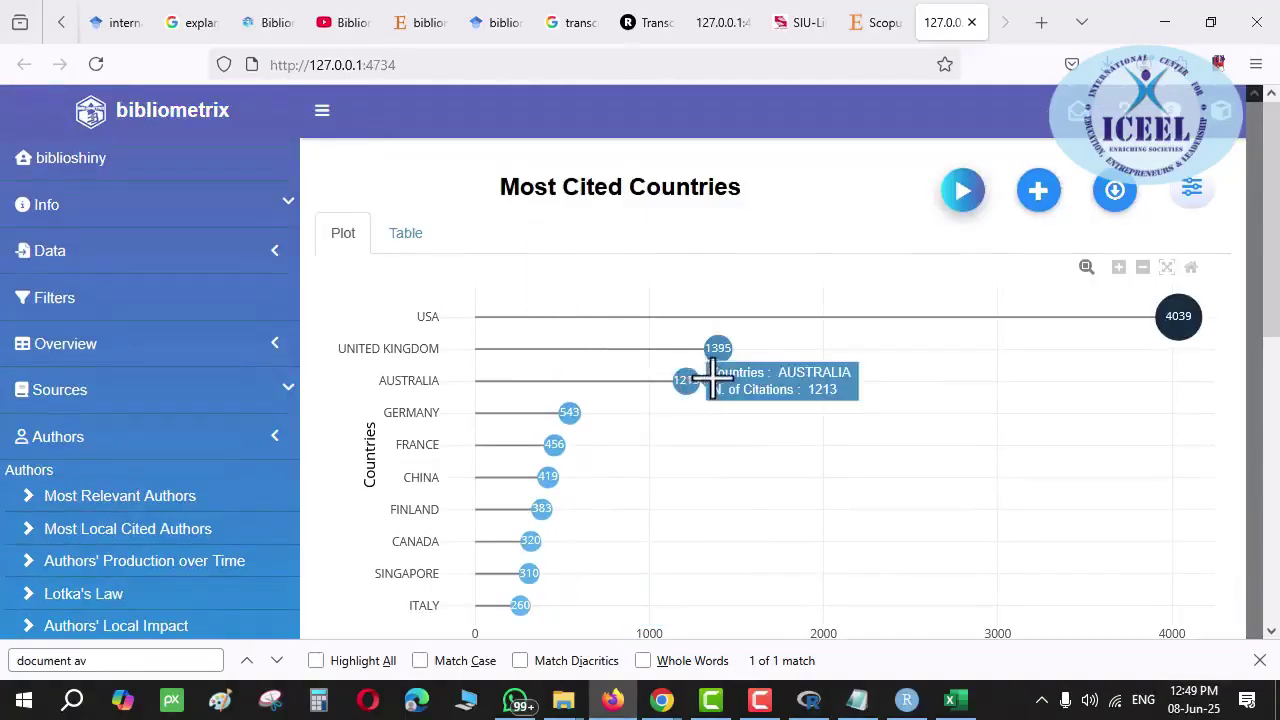
{"action": "mouse_move", "coordinate": [721, 368]}
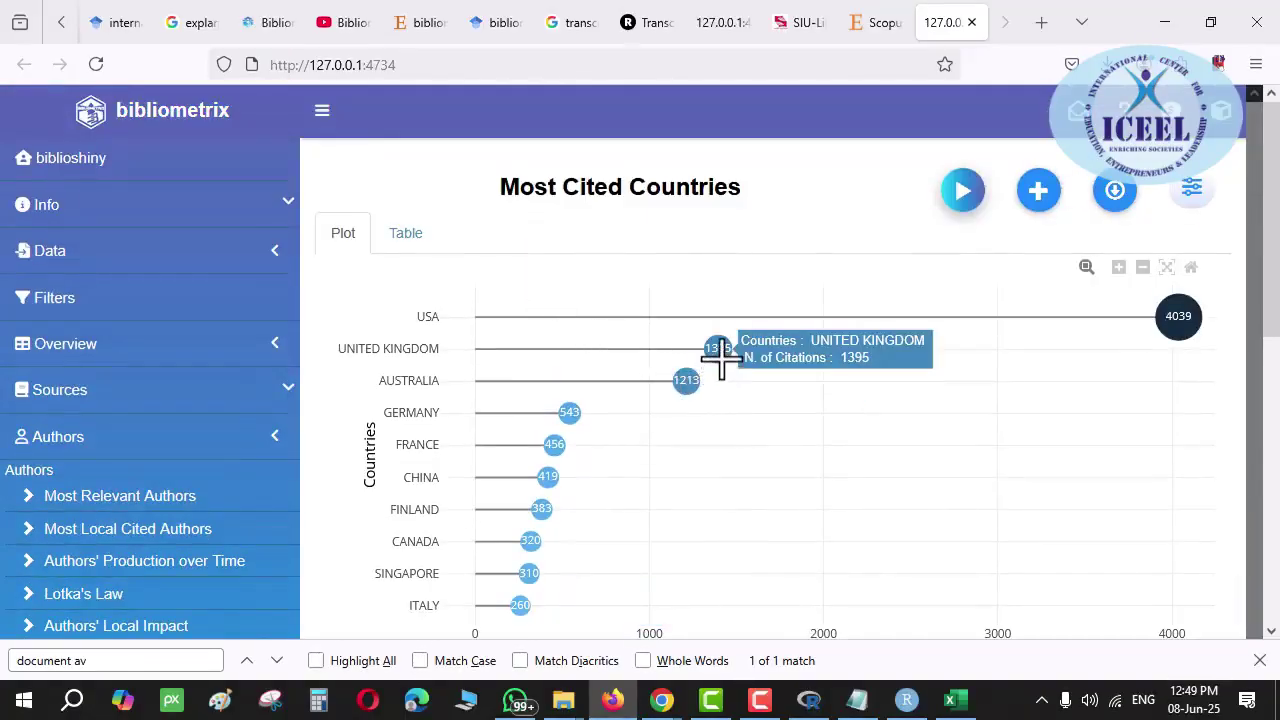
{"action": "mouse_move", "coordinate": [1178, 330]}
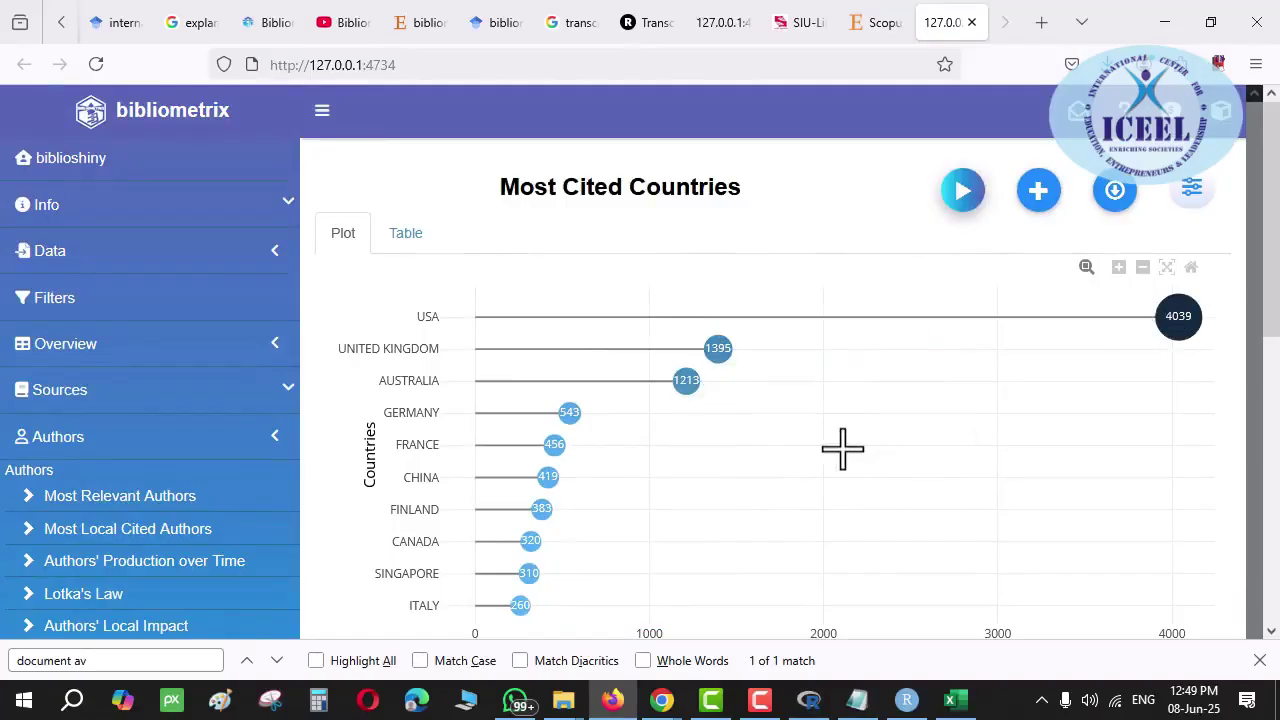
{"action": "scroll", "coordinate": [781, 420], "scroll_direction": "down", "scroll_amount": 1}
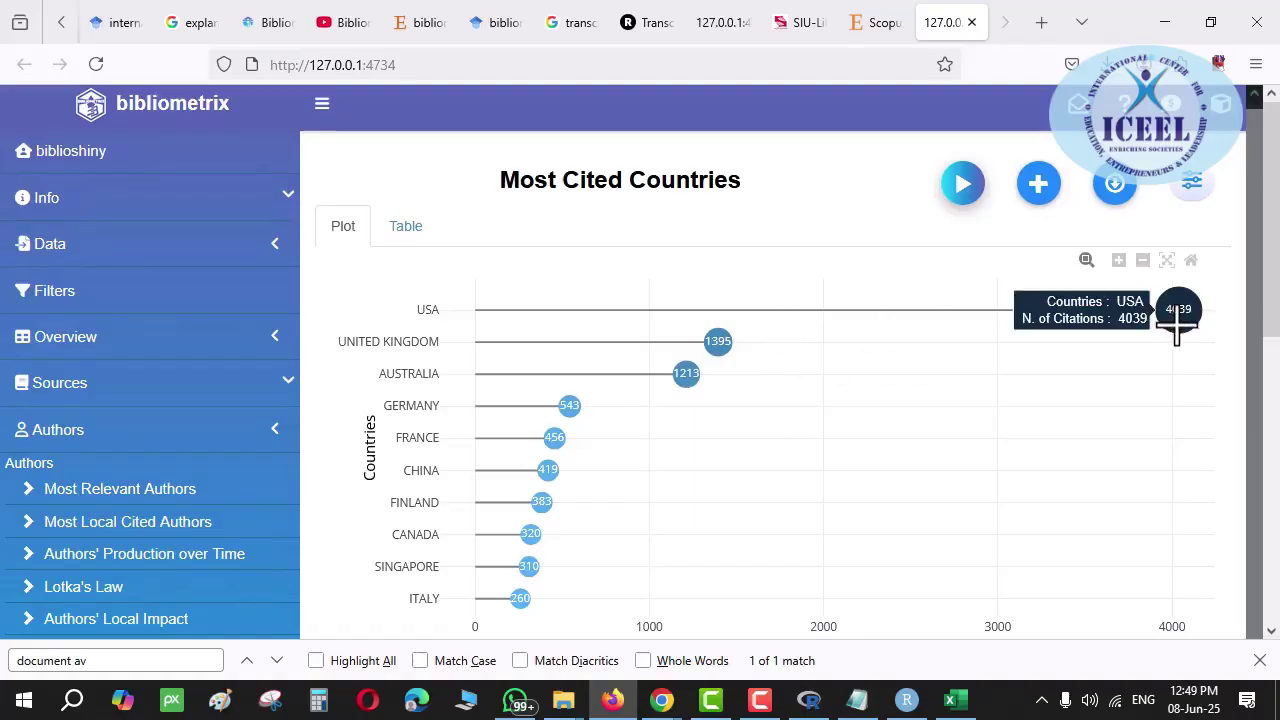
Open the Most Global Cited Documents analysis and generate its plot
{"action": "scroll", "coordinate": [1176, 326], "scroll_direction": "down", "scroll_amount": 3}
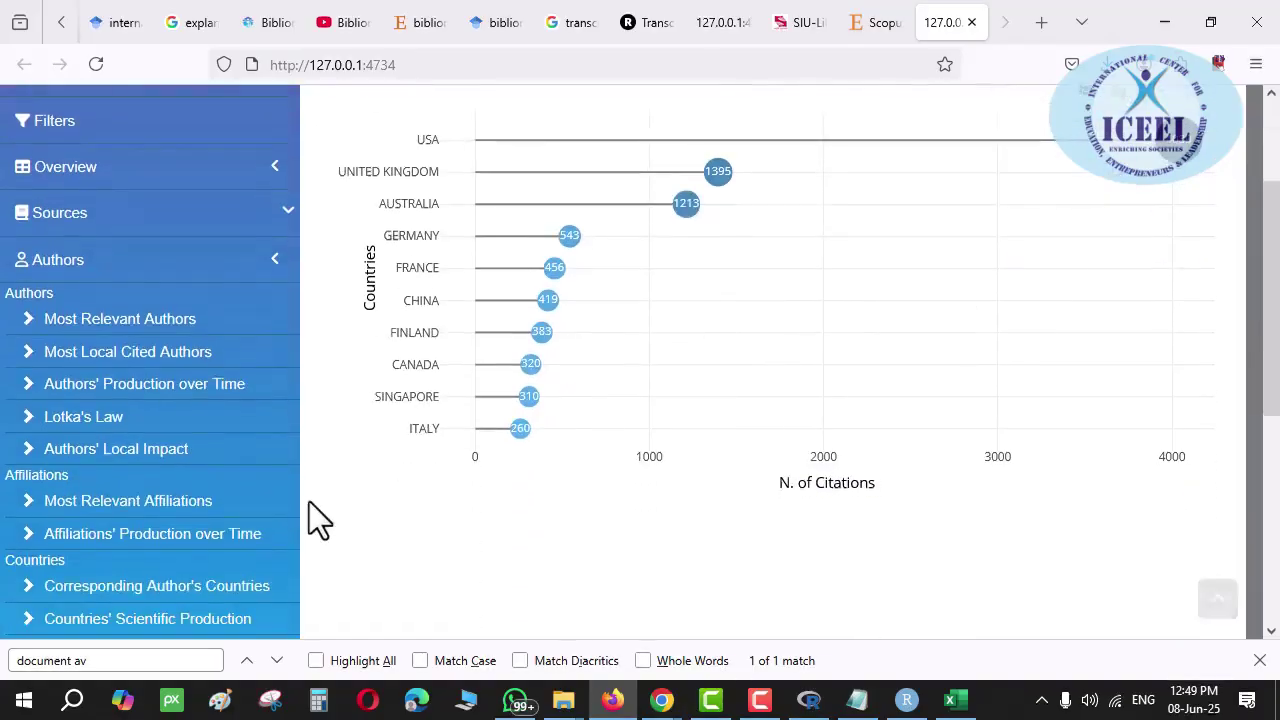
{"action": "left_click", "coordinate": [180, 513]}
{"action": "scroll", "coordinate": [200, 565], "scroll_direction": "down", "scroll_amount": 3}
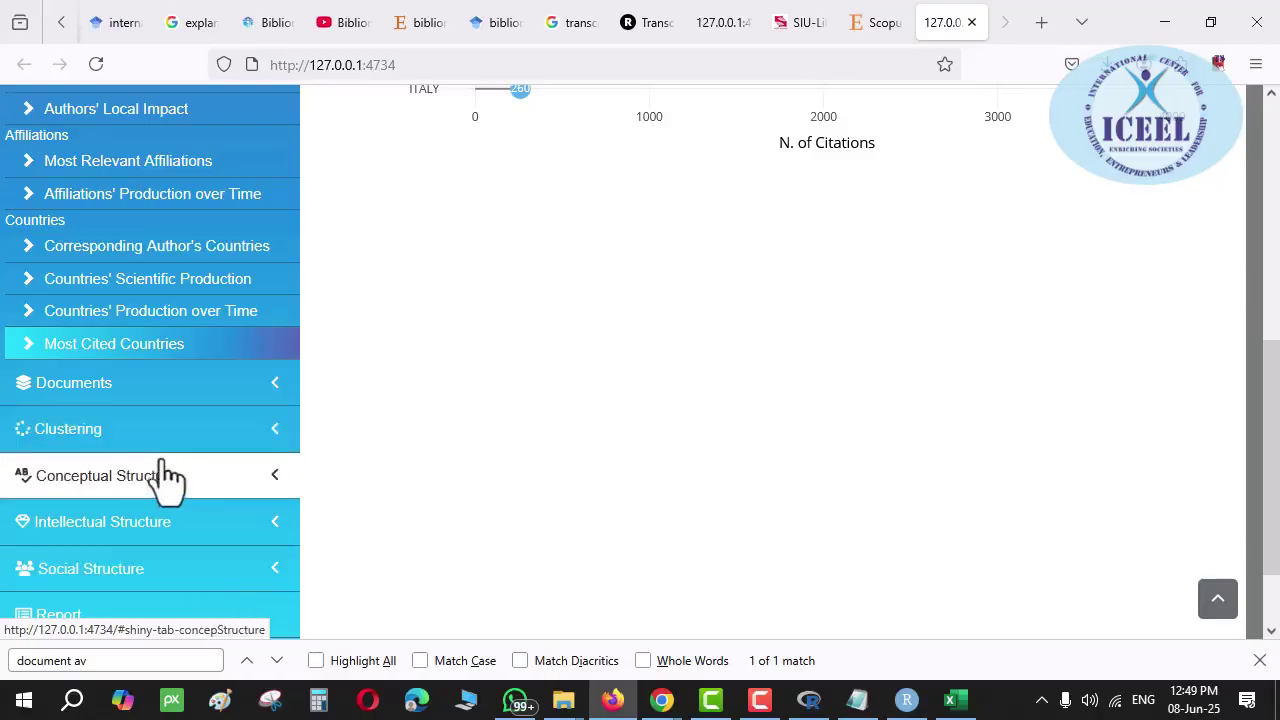
{"action": "left_click", "coordinate": [95, 385]}
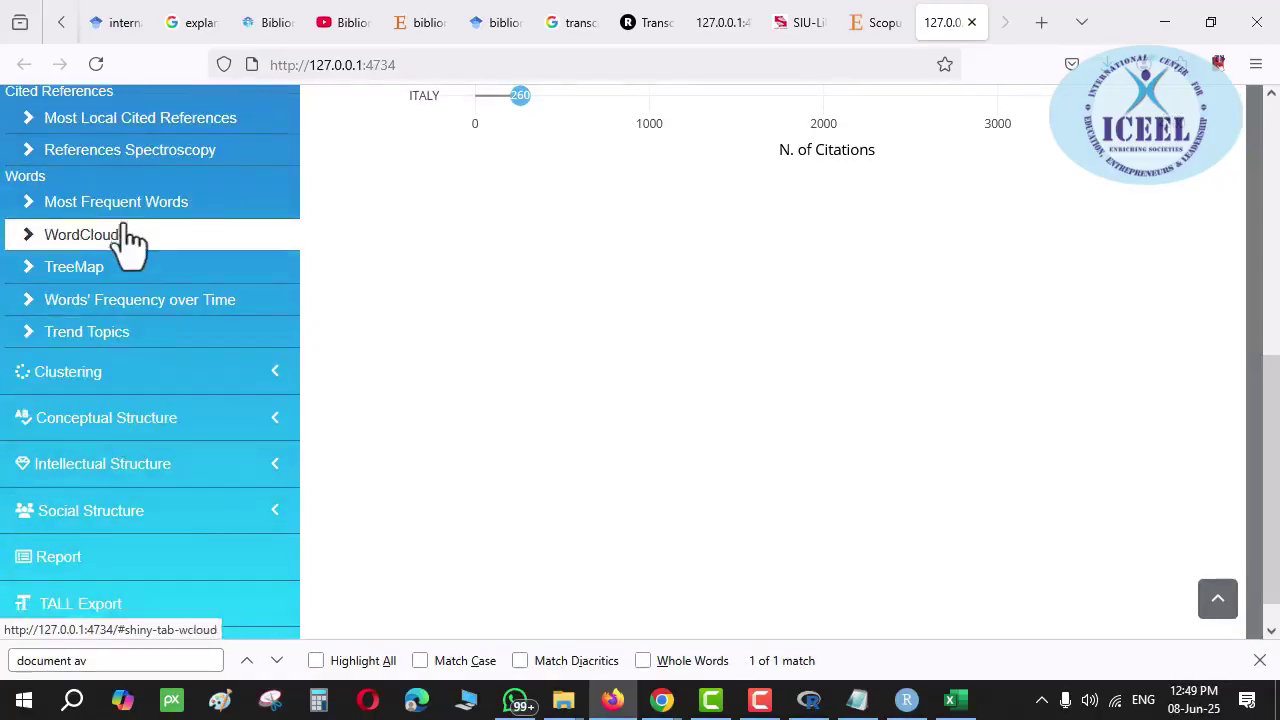
{"action": "left_click", "coordinate": [122, 212]}
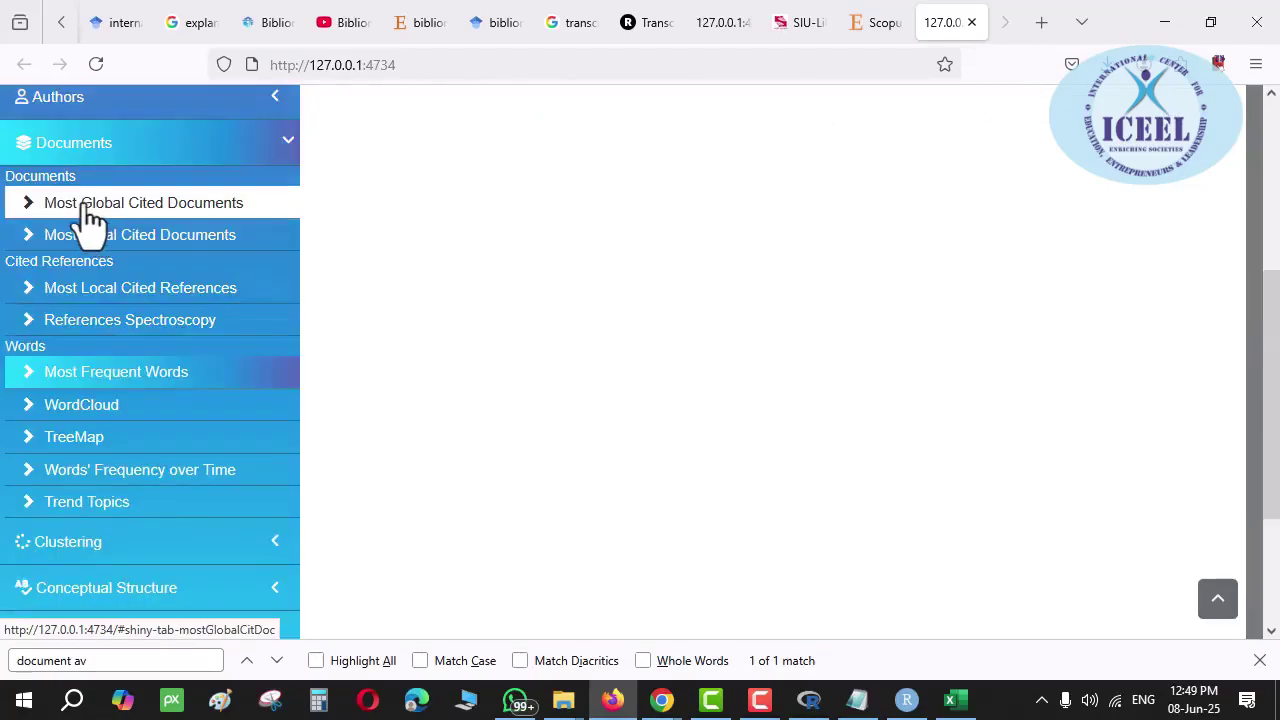
{"action": "left_click", "coordinate": [90, 210]}
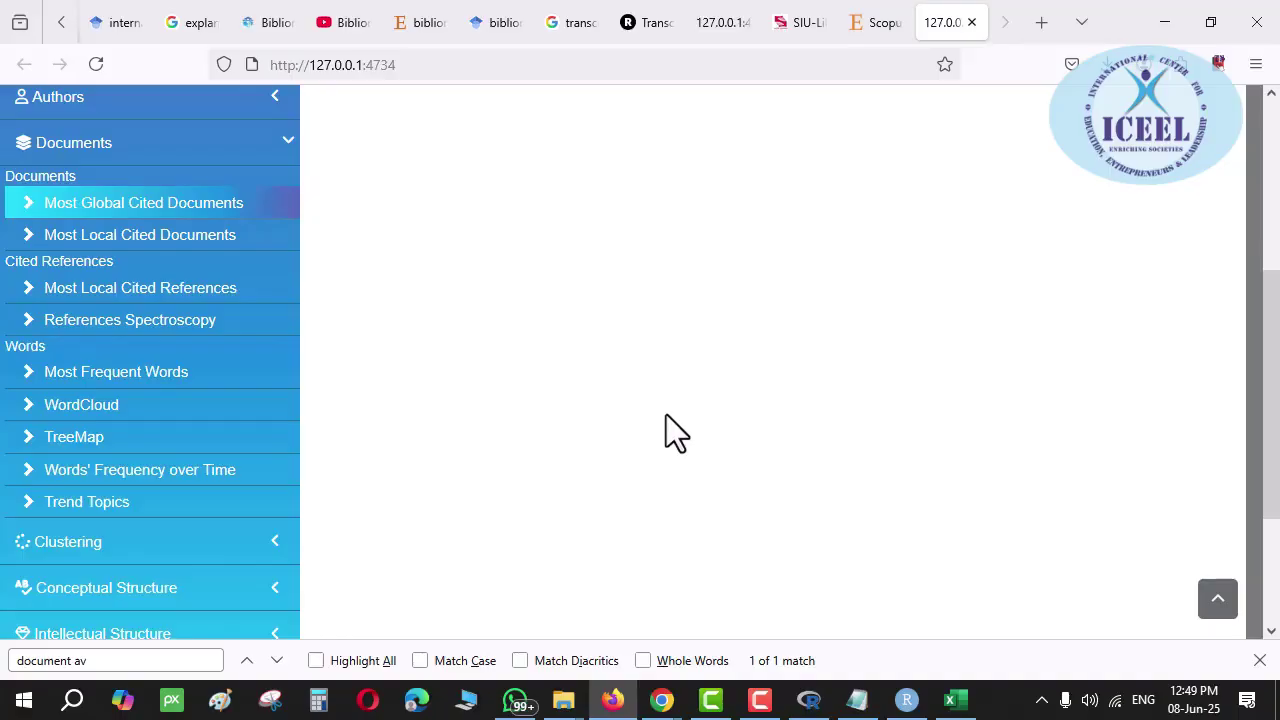
{"action": "scroll", "coordinate": [666, 414], "scroll_direction": "up", "scroll_amount": 3}
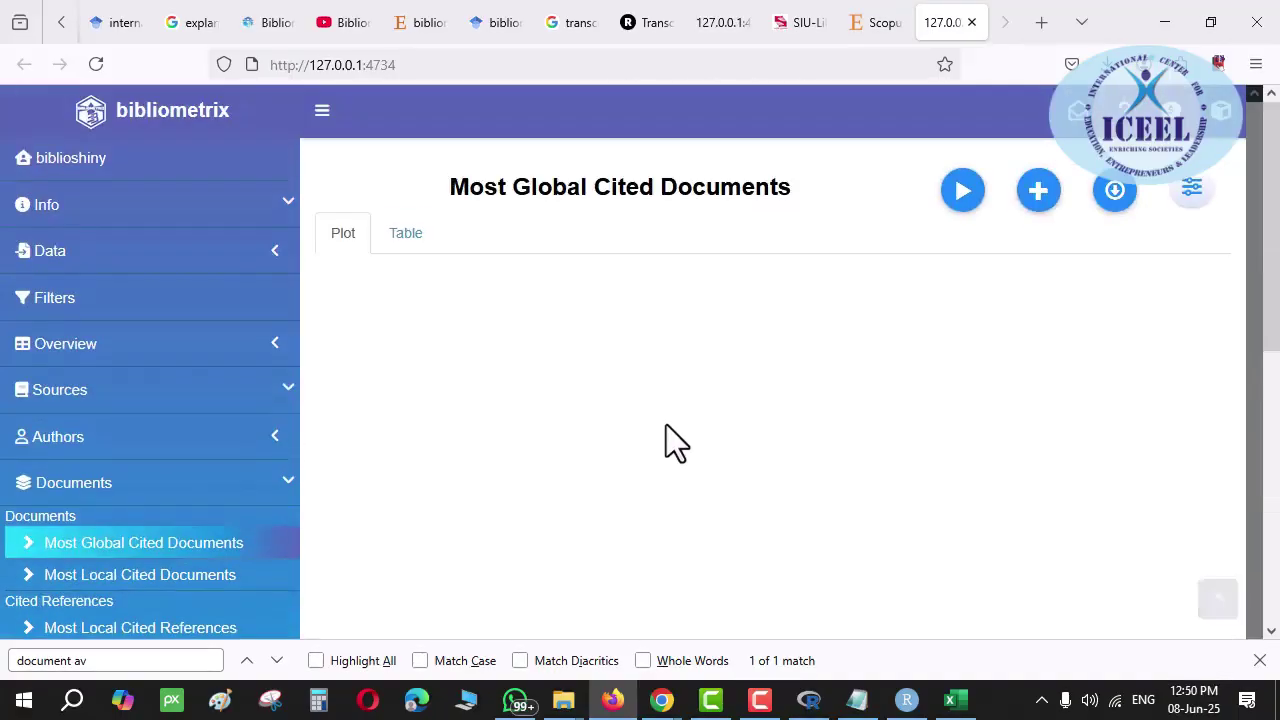
{"action": "left_click", "coordinate": [960, 200]}
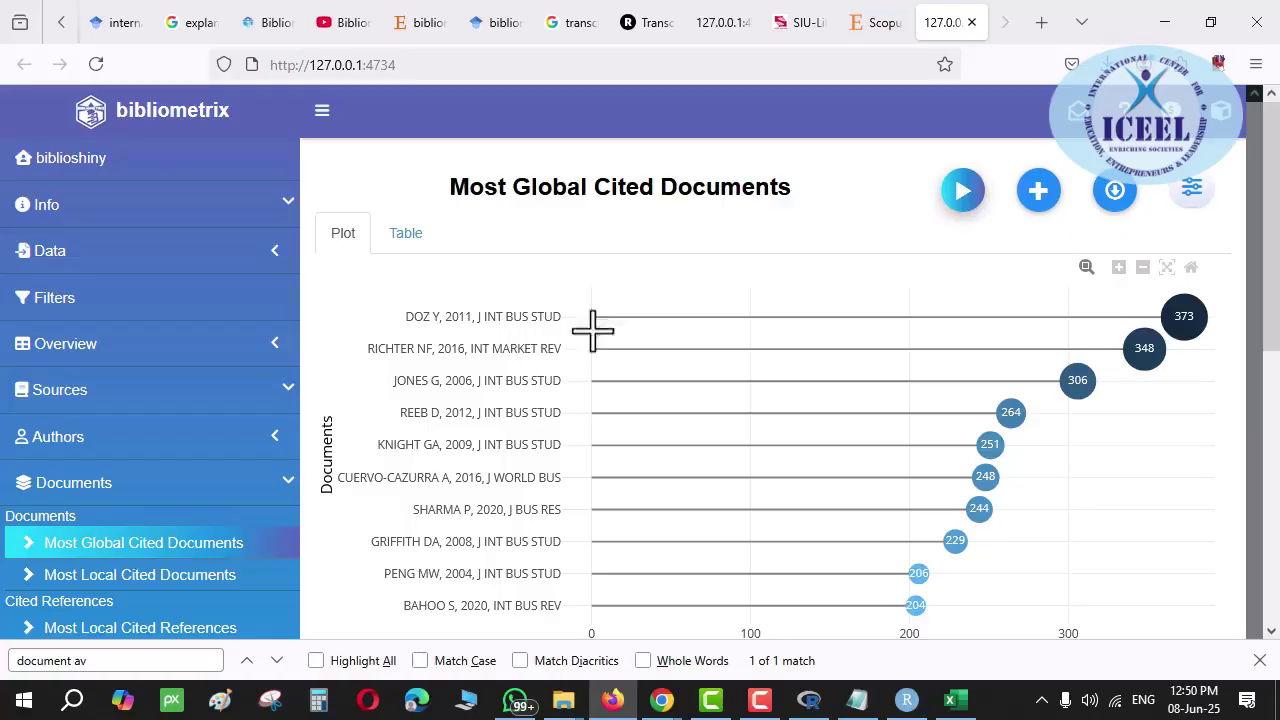
Review the global citations table, open the top-ranked paper through its DOI, close the article page and return to the plot
{"action": "mouse_move", "coordinate": [1183, 323]}
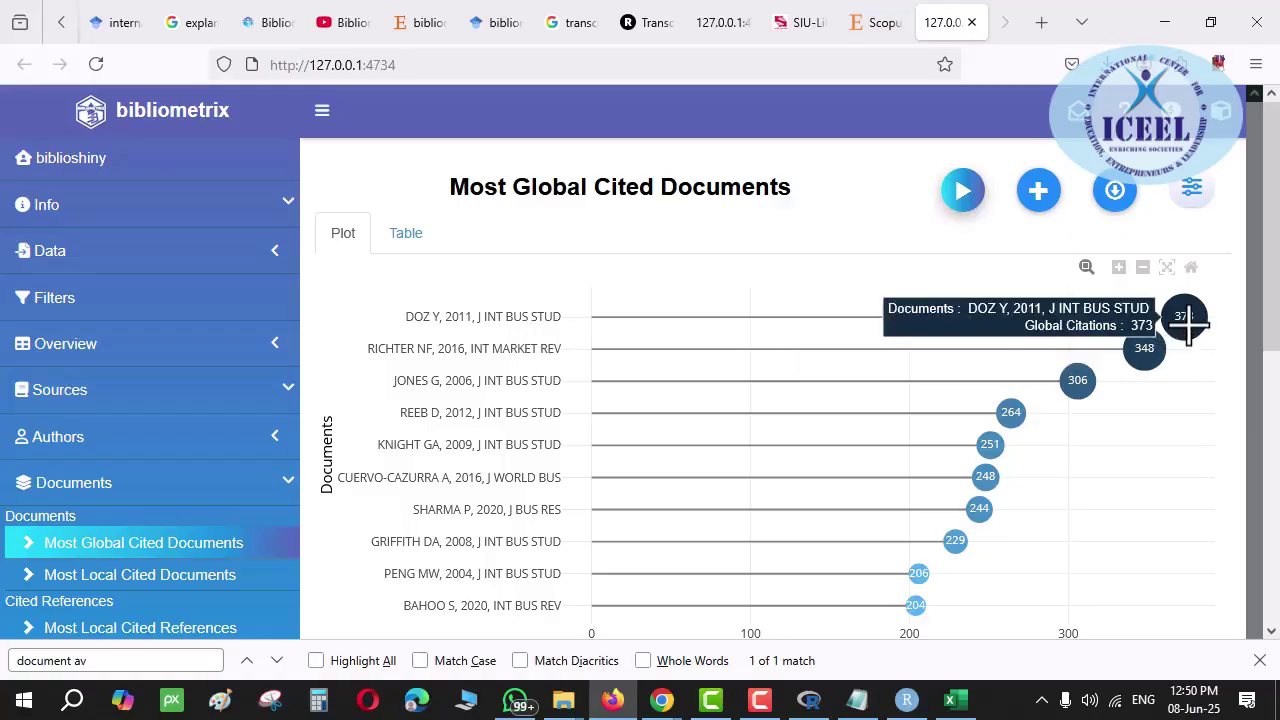
{"action": "left_click", "coordinate": [396, 238]}
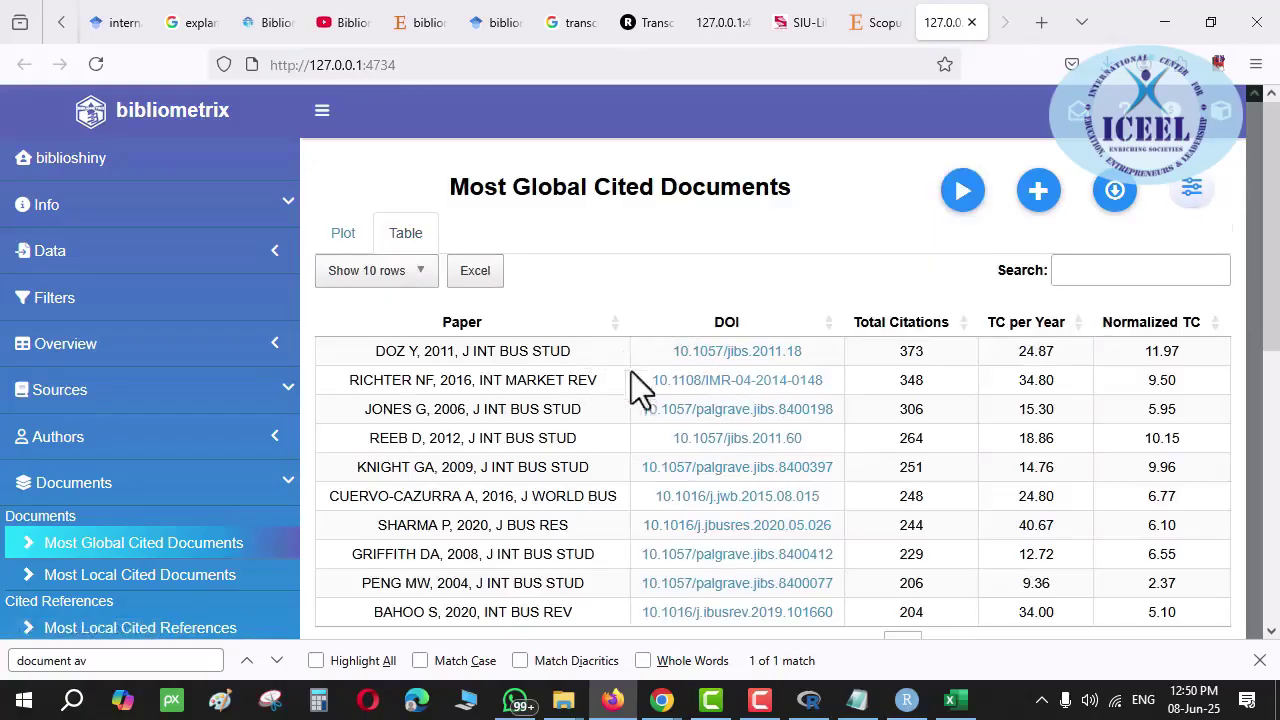
{"action": "left_click", "coordinate": [721, 355]}
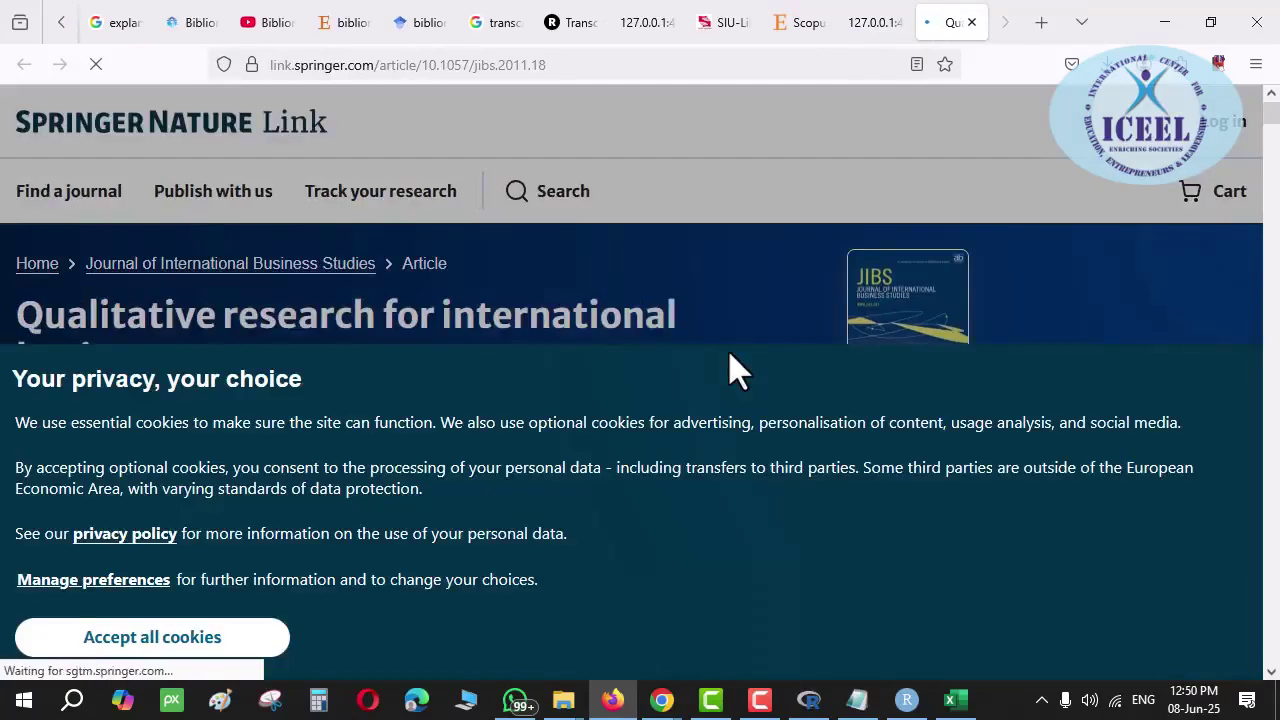
{"action": "left_click", "coordinate": [972, 23]}
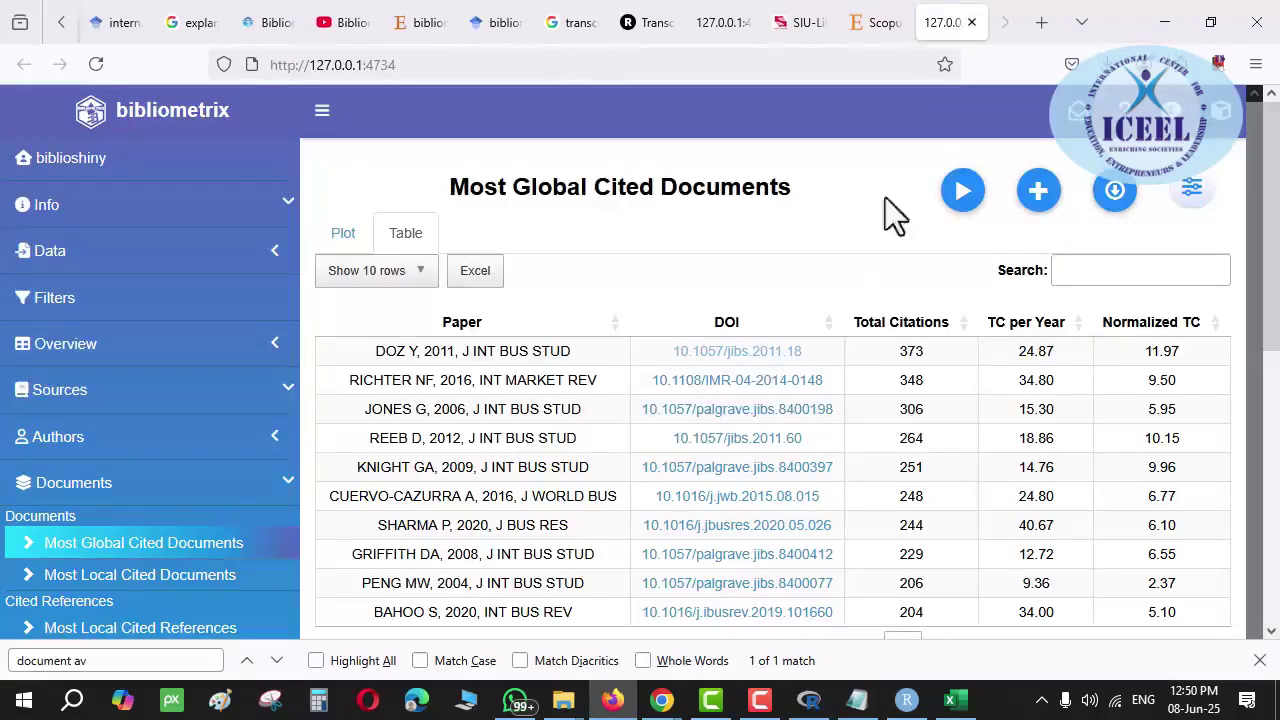
{"action": "left_click", "coordinate": [350, 240]}
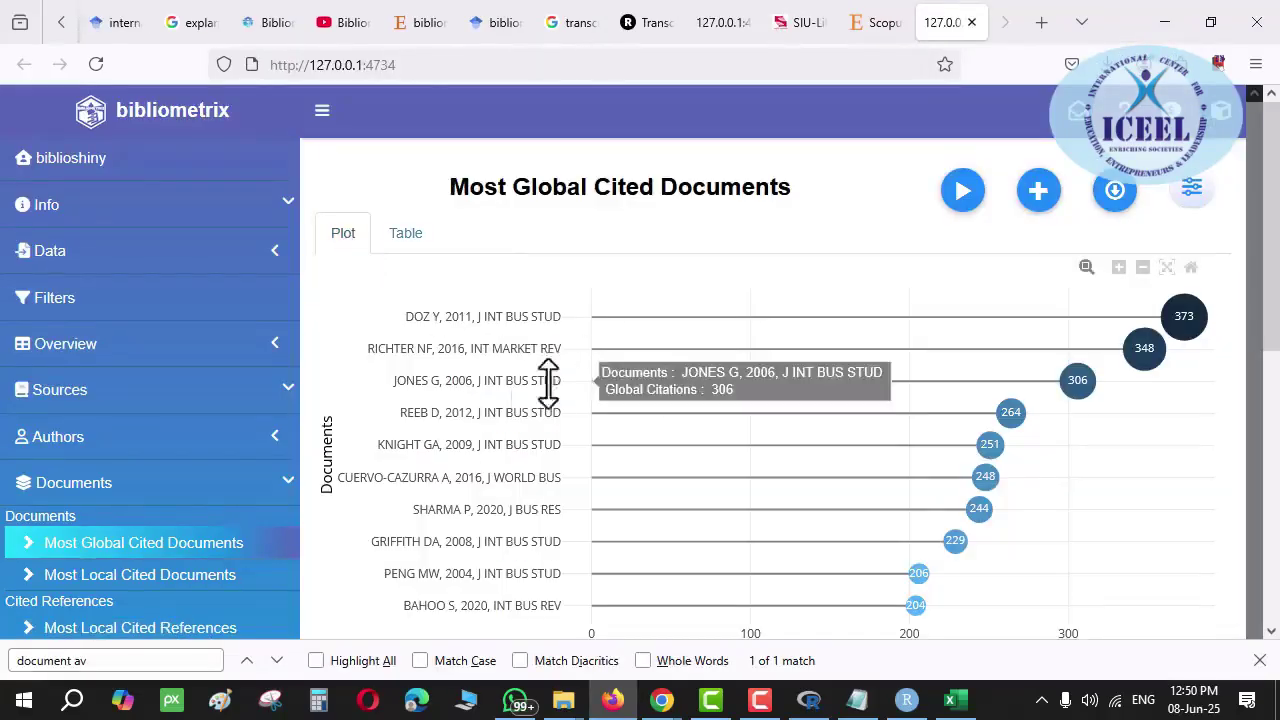
Open the Most Local Cited Documents analysis and generate its plot
{"action": "scroll", "coordinate": [257, 529], "scroll_direction": "down", "scroll_amount": 3}
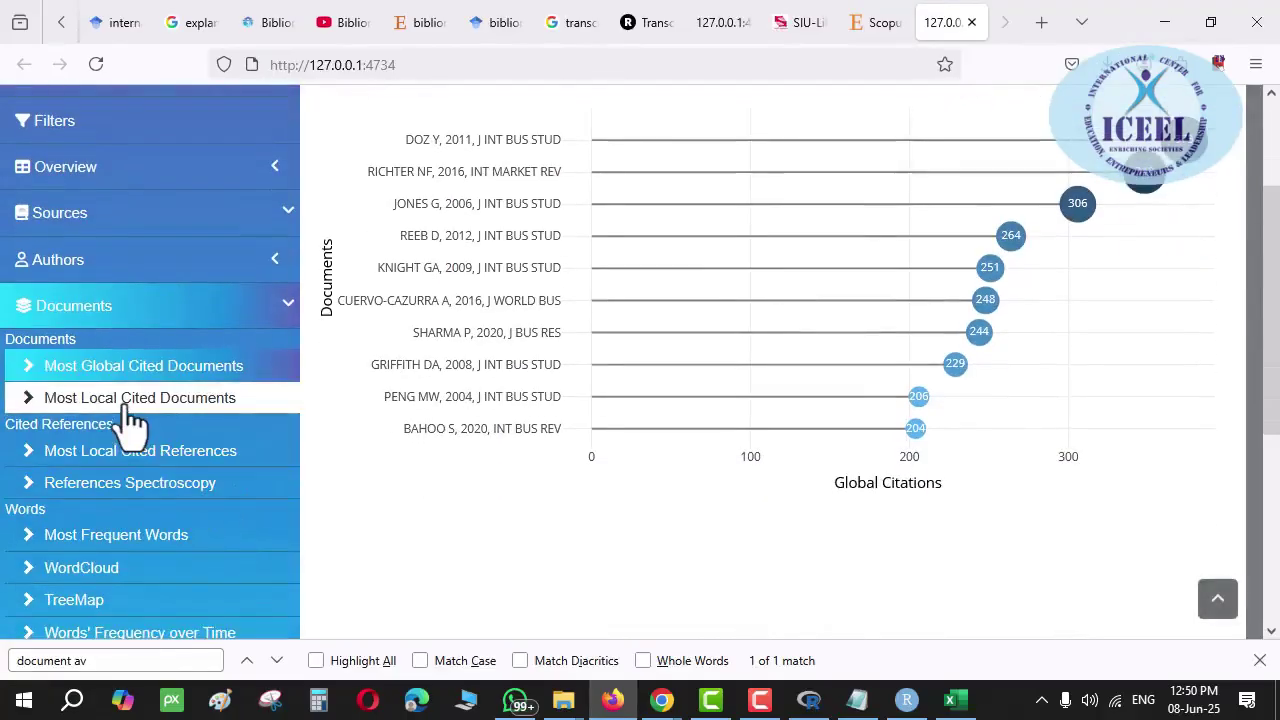
{"action": "left_click", "coordinate": [127, 404]}
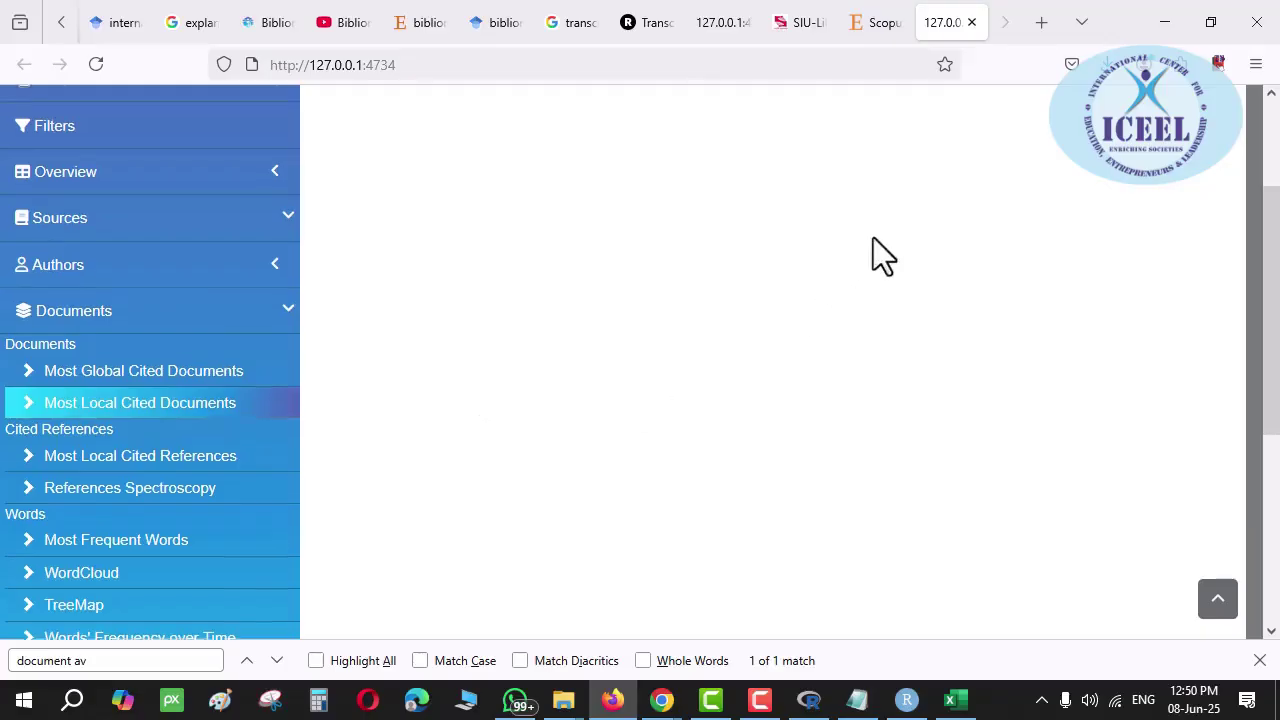
{"action": "scroll", "coordinate": [816, 248], "scroll_direction": "up", "scroll_amount": 3}
{"action": "left_click", "coordinate": [963, 192]}
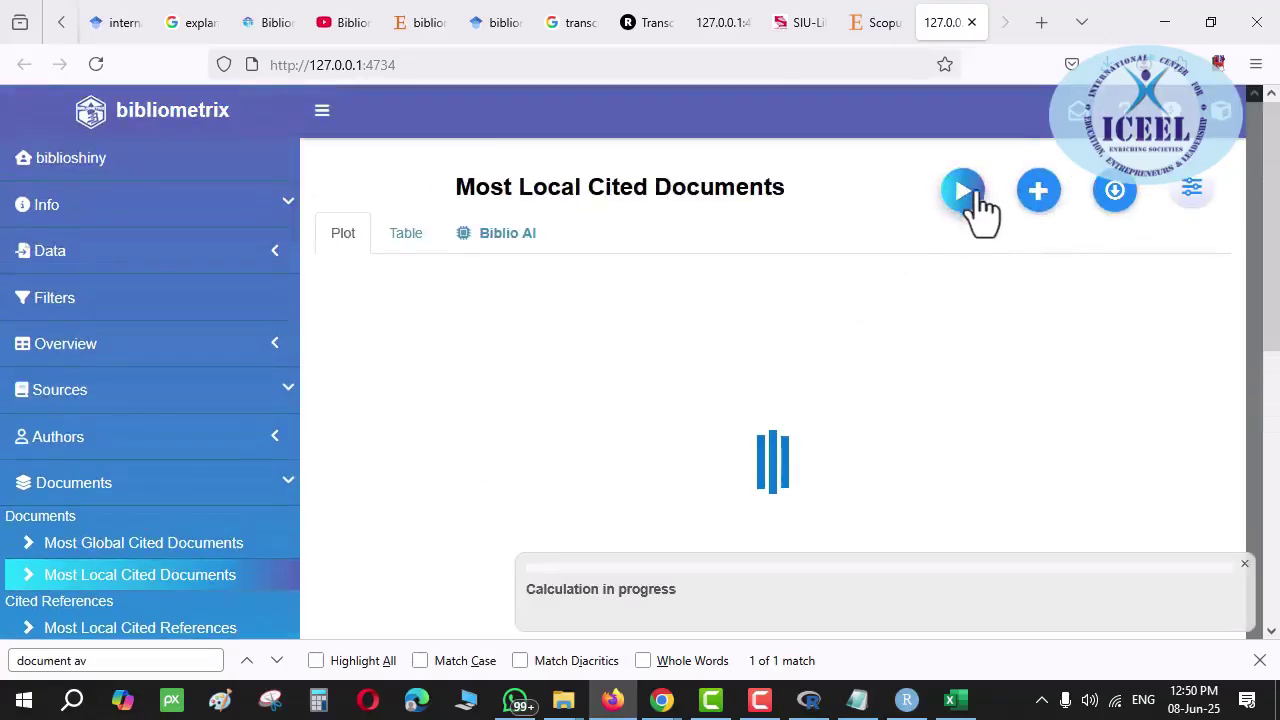
Review the Biblio AI prompt and options, the plot and the table of the Most Local Cited Documents analysis
{"action": "left_click", "coordinate": [513, 244]}
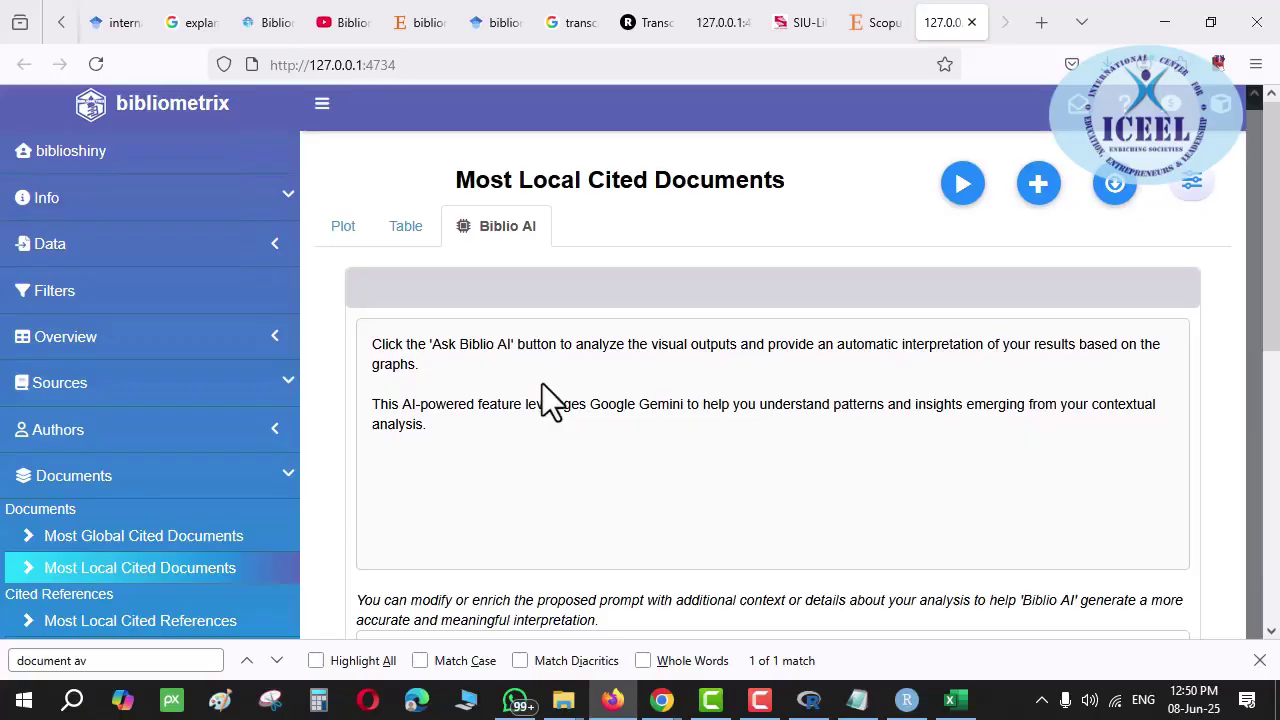
{"action": "scroll", "coordinate": [543, 383], "scroll_direction": "down", "scroll_amount": 5}
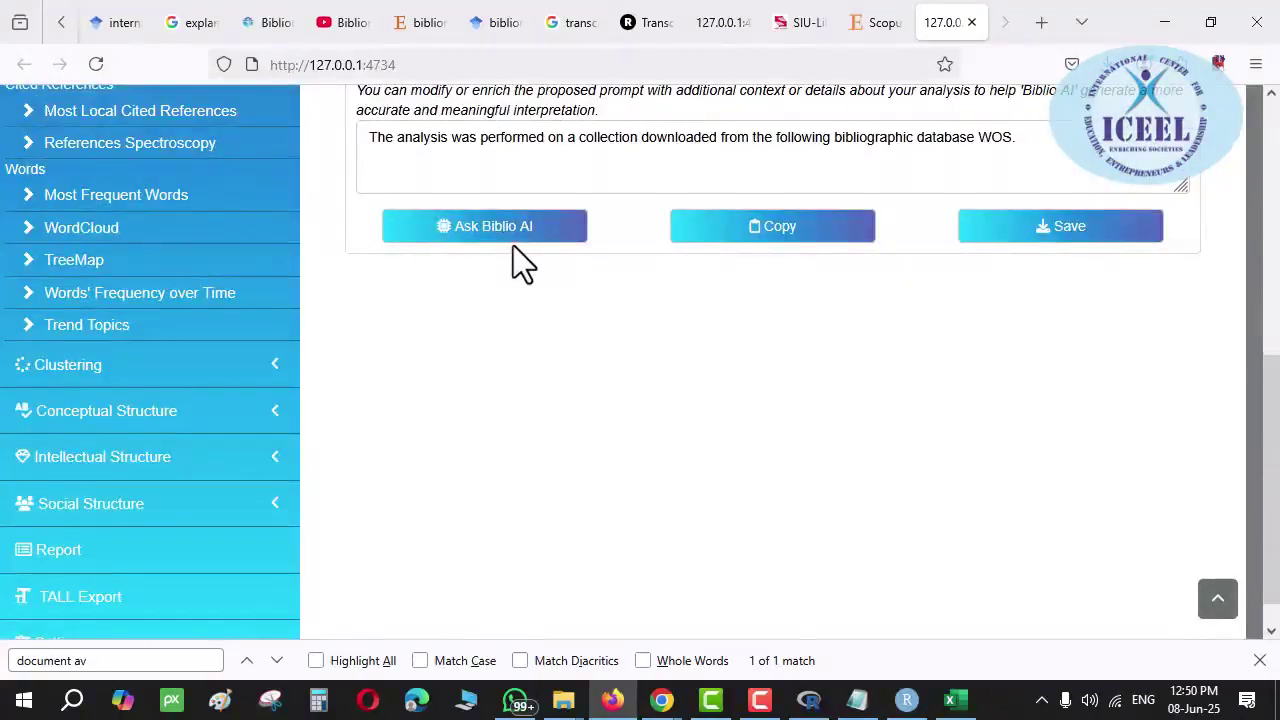
{"action": "scroll", "coordinate": [533, 277], "scroll_direction": "up", "scroll_amount": 5}
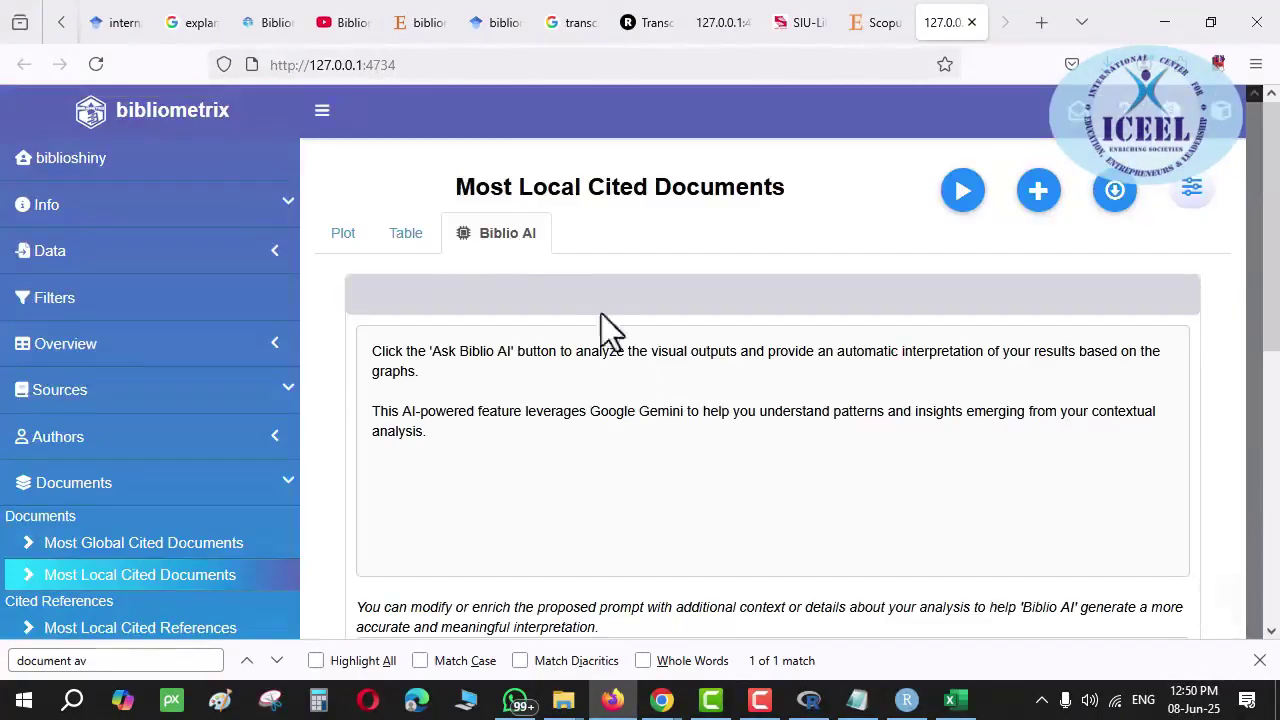
{"action": "left_click", "coordinate": [343, 236]}
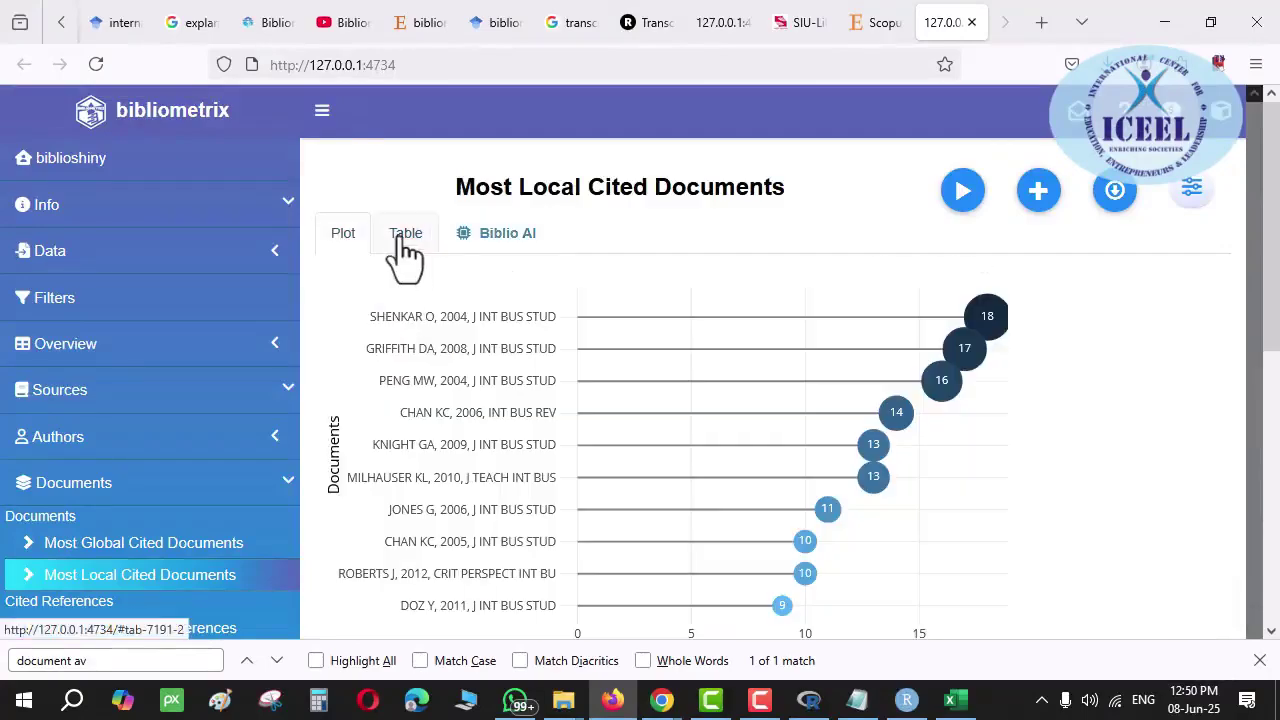
{"action": "left_click", "coordinate": [405, 255]}
{"action": "left_click", "coordinate": [507, 255]}
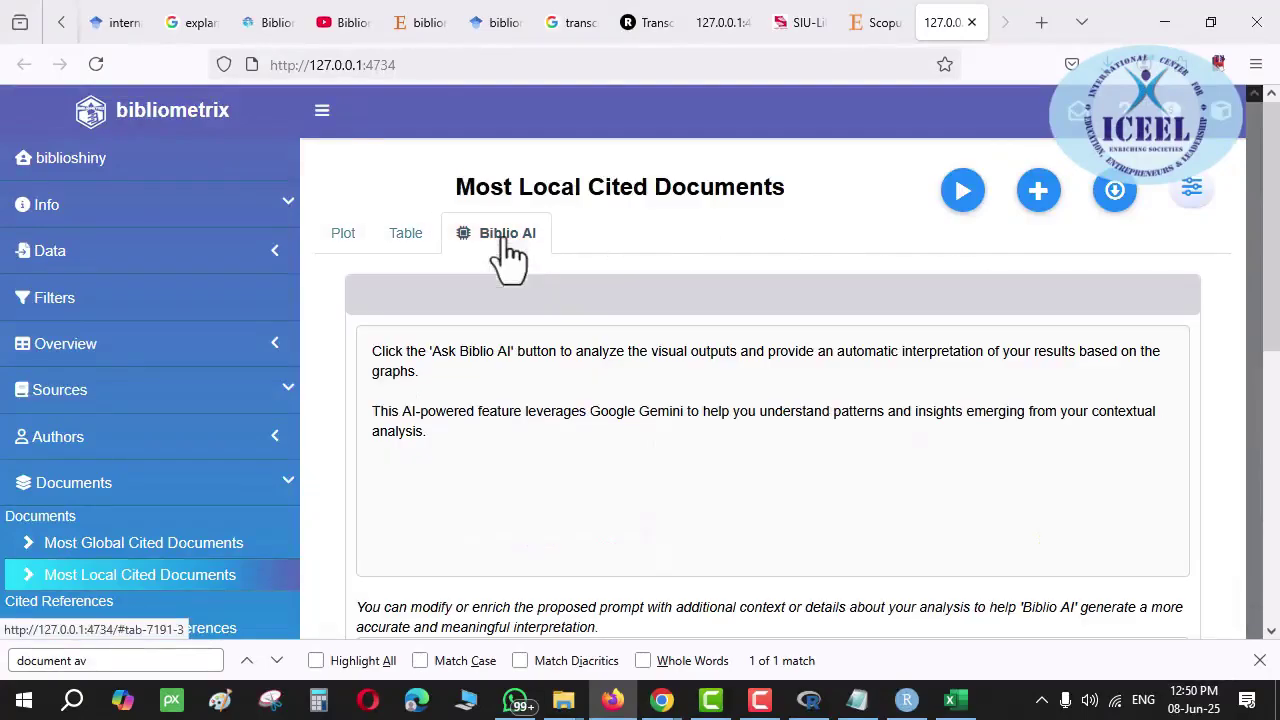
Compare the Most Local Cited Documents plot with its Biblio AI page, examining the proposed prompt and the ask, copy and save options
{"action": "scroll", "coordinate": [560, 360], "scroll_direction": "down", "scroll_amount": 5}
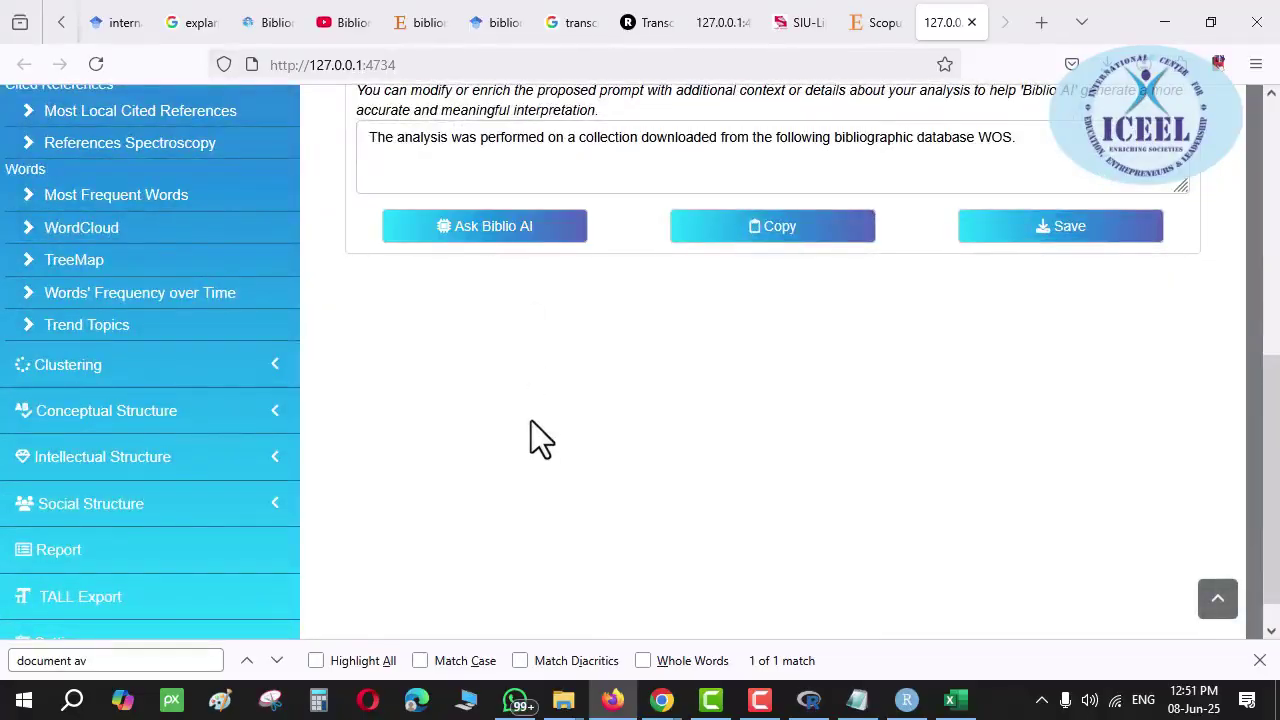
{"action": "scroll", "coordinate": [546, 415], "scroll_direction": "up", "scroll_amount": 5}
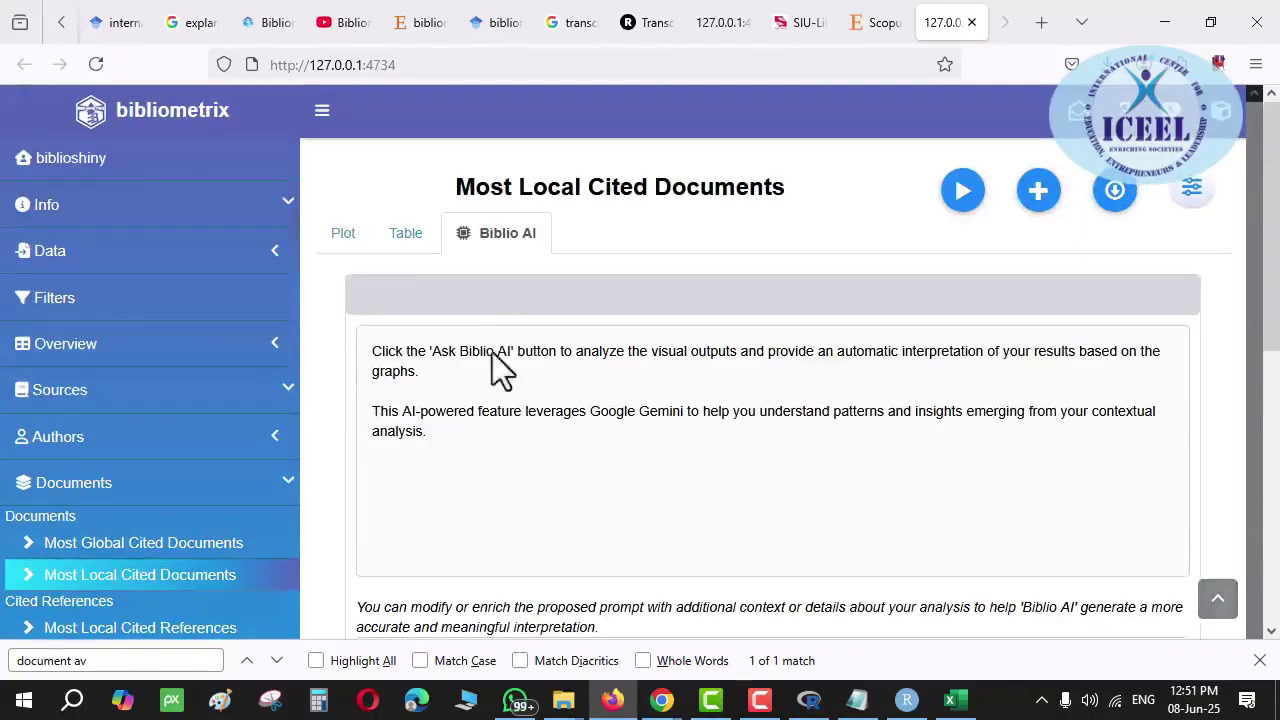
{"action": "left_click", "coordinate": [345, 240]}
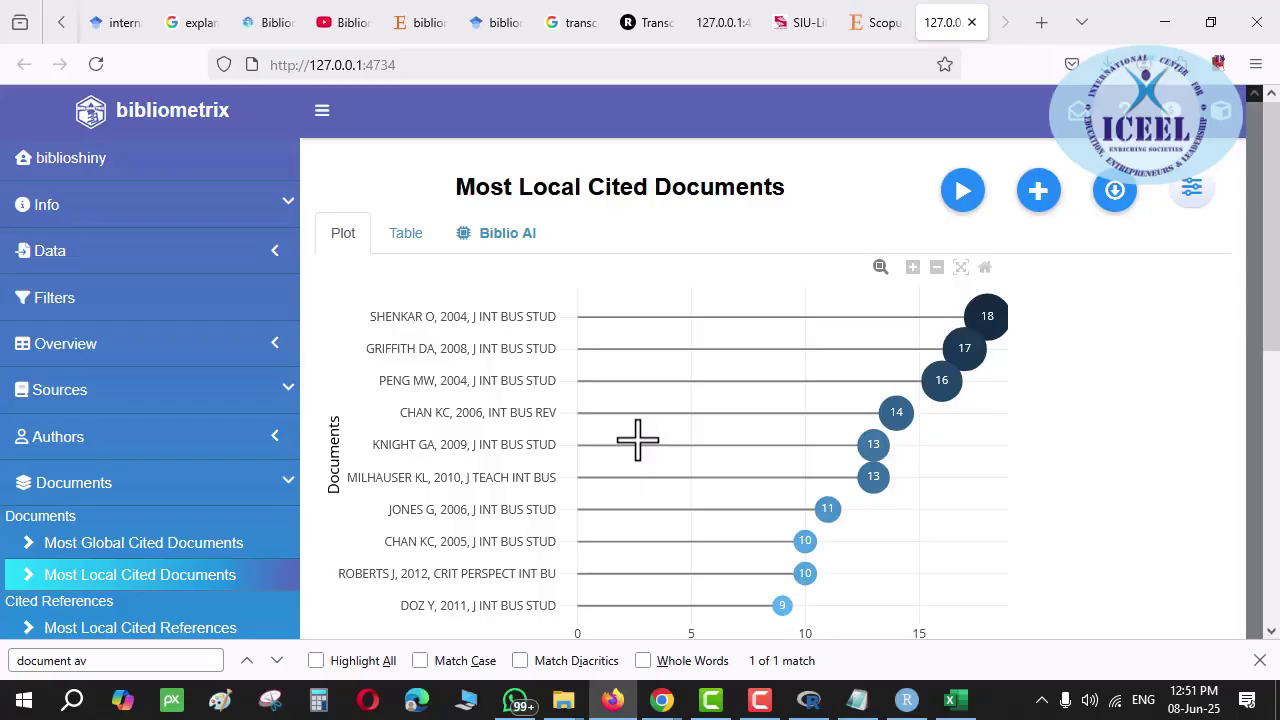
{"action": "left_click", "coordinate": [508, 242]}
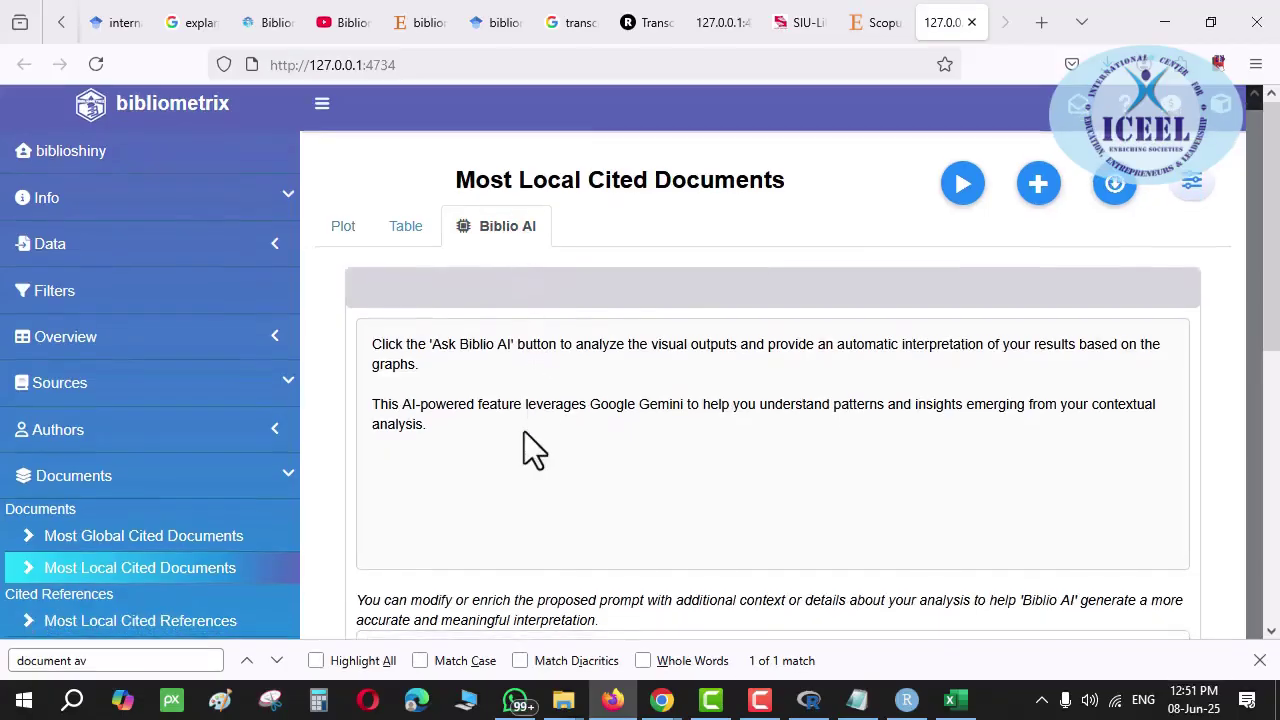
{"action": "scroll", "coordinate": [524, 430], "scroll_direction": "down", "scroll_amount": 5}
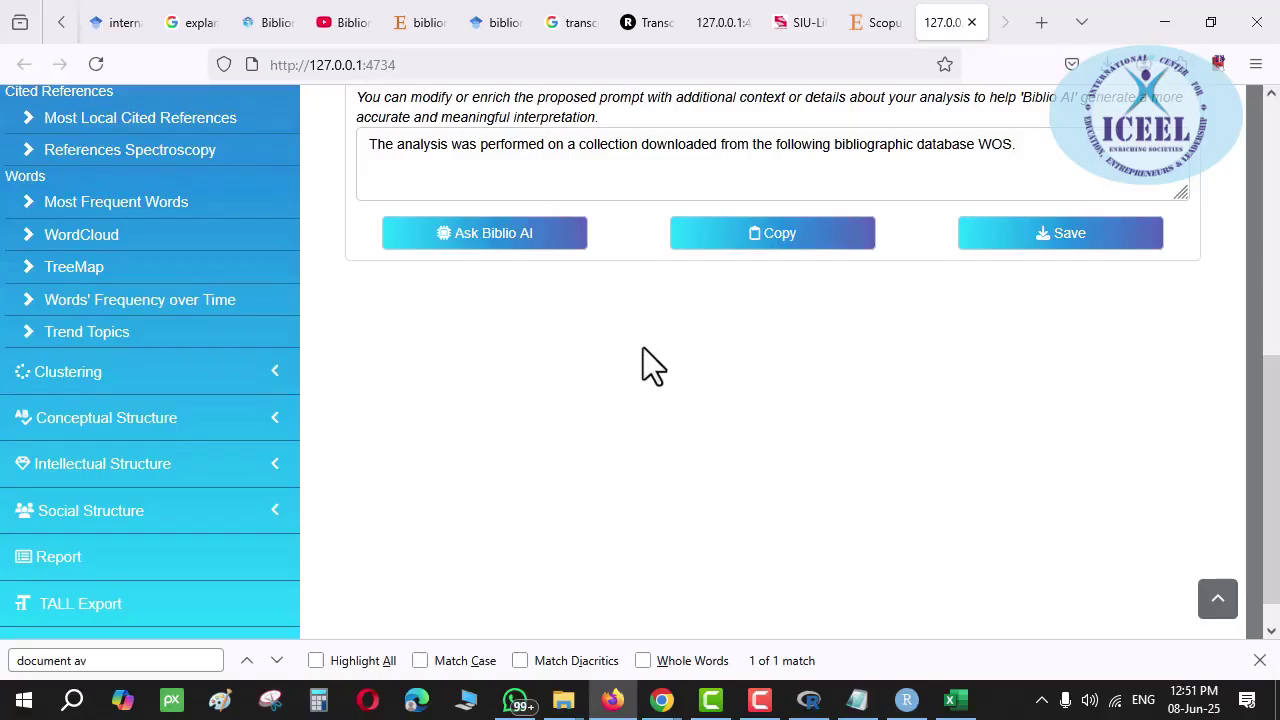
{"action": "scroll", "coordinate": [640, 346], "scroll_direction": "up", "scroll_amount": 5}
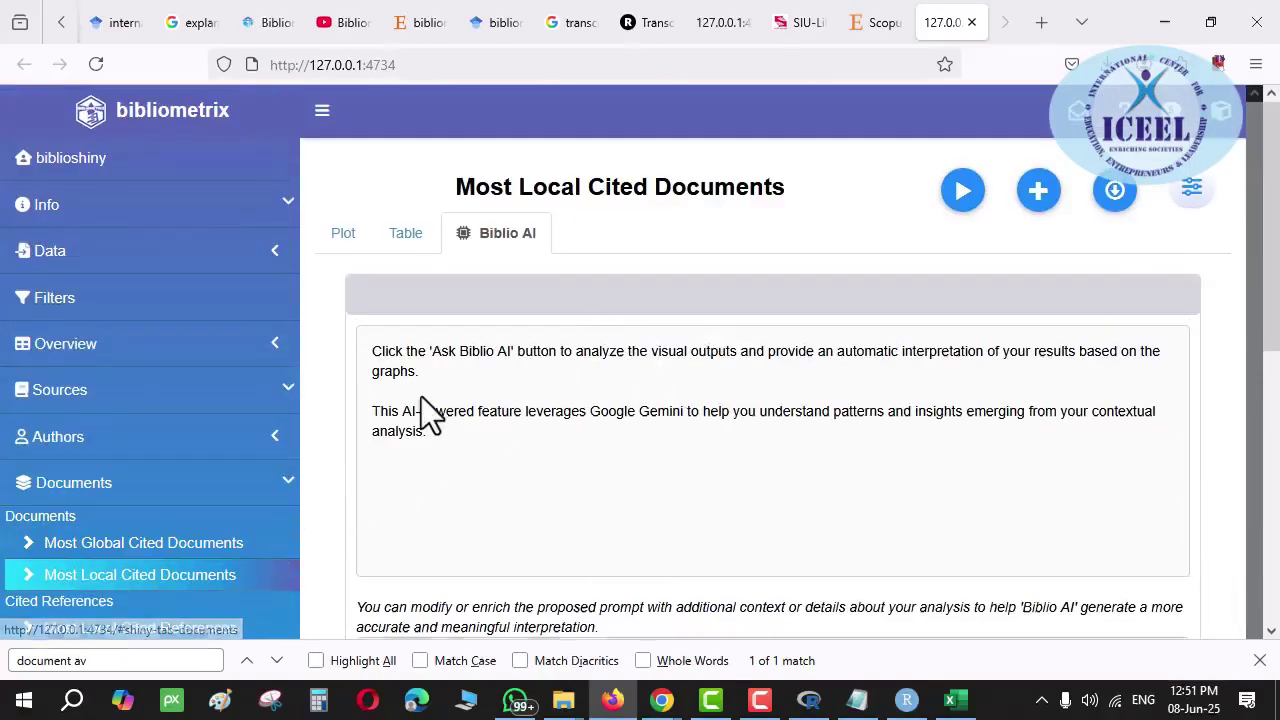
Open the Most Local Cited References analysis and generate its plot
{"action": "scroll", "coordinate": [158, 552], "scroll_direction": "down", "scroll_amount": 2}
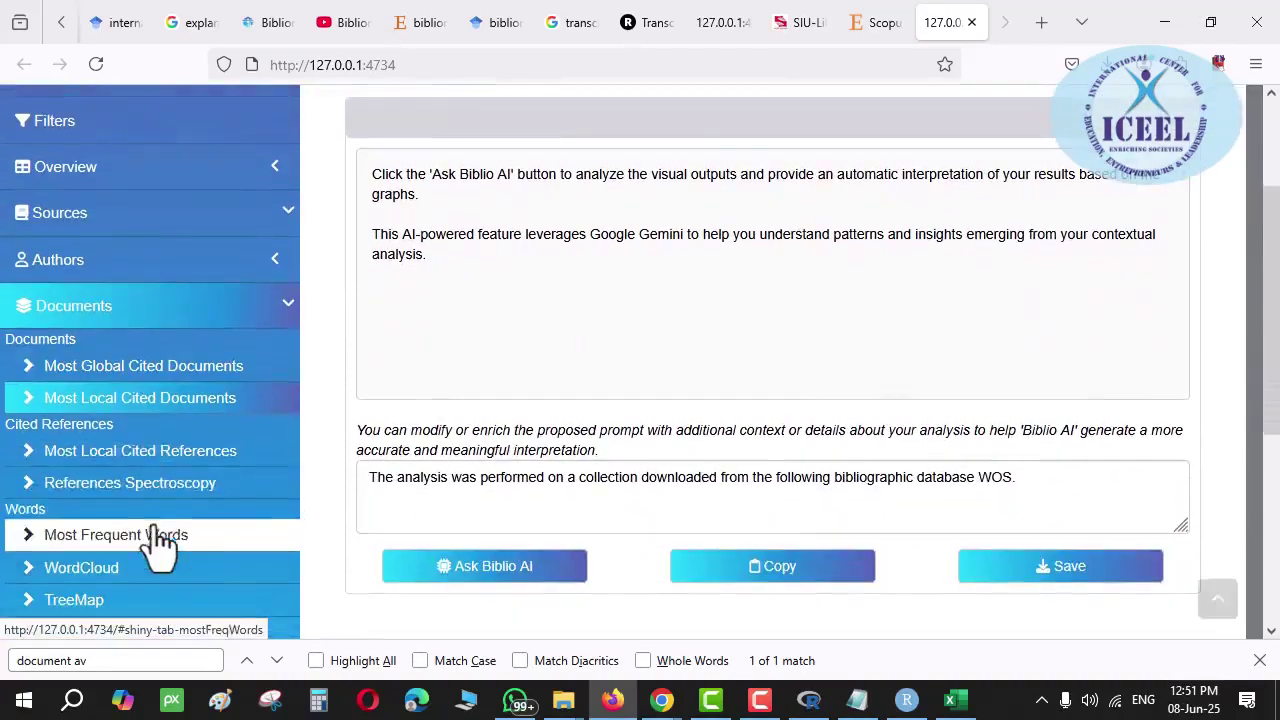
{"action": "left_click", "coordinate": [130, 455]}
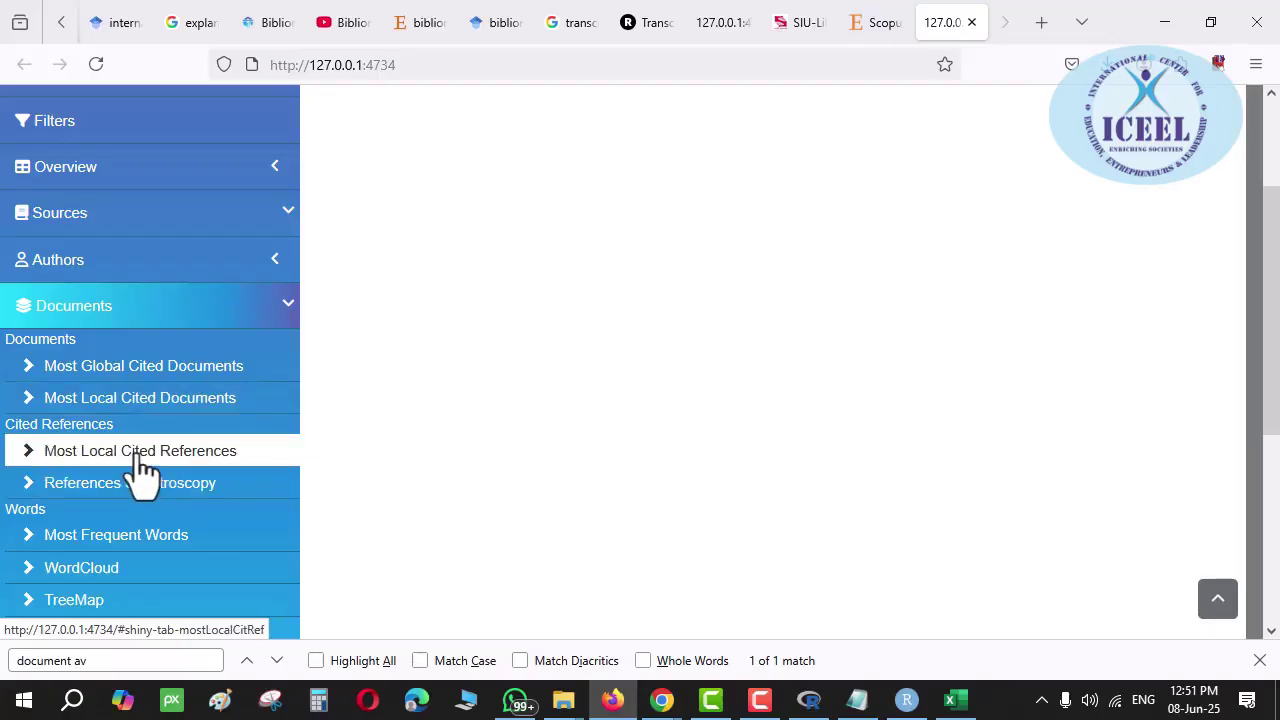
{"action": "scroll", "coordinate": [140, 470], "scroll_direction": "up", "scroll_amount": 3}
{"action": "left_click", "coordinate": [960, 192]}
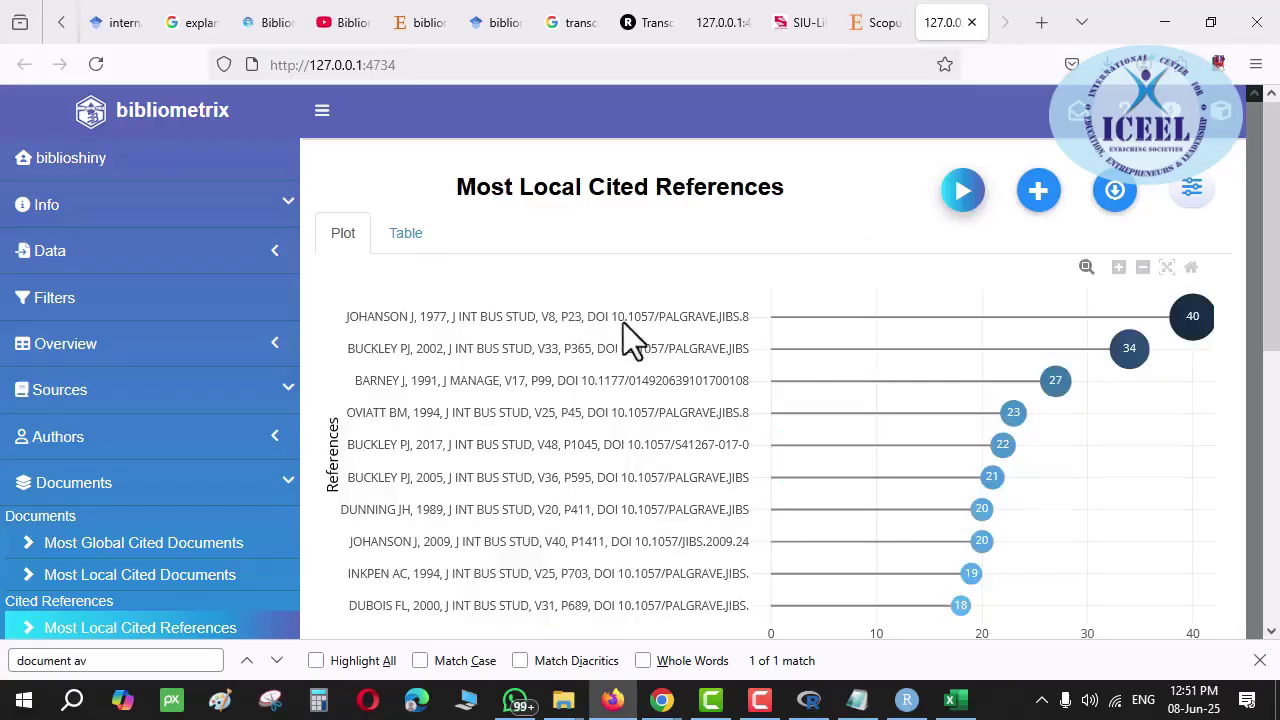
Switch to the Scopus results page and set the search scope to All fields
{"action": "left_click", "coordinate": [868, 30]}
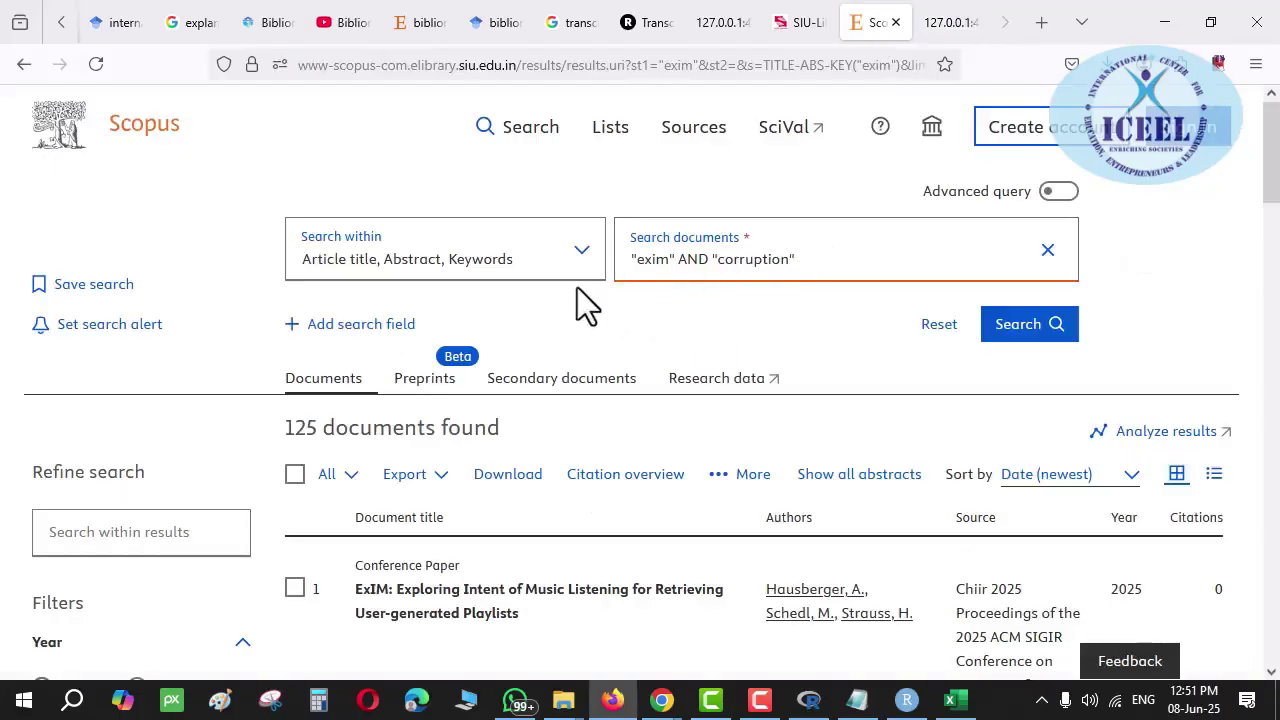
{"action": "left_click", "coordinate": [584, 254]}
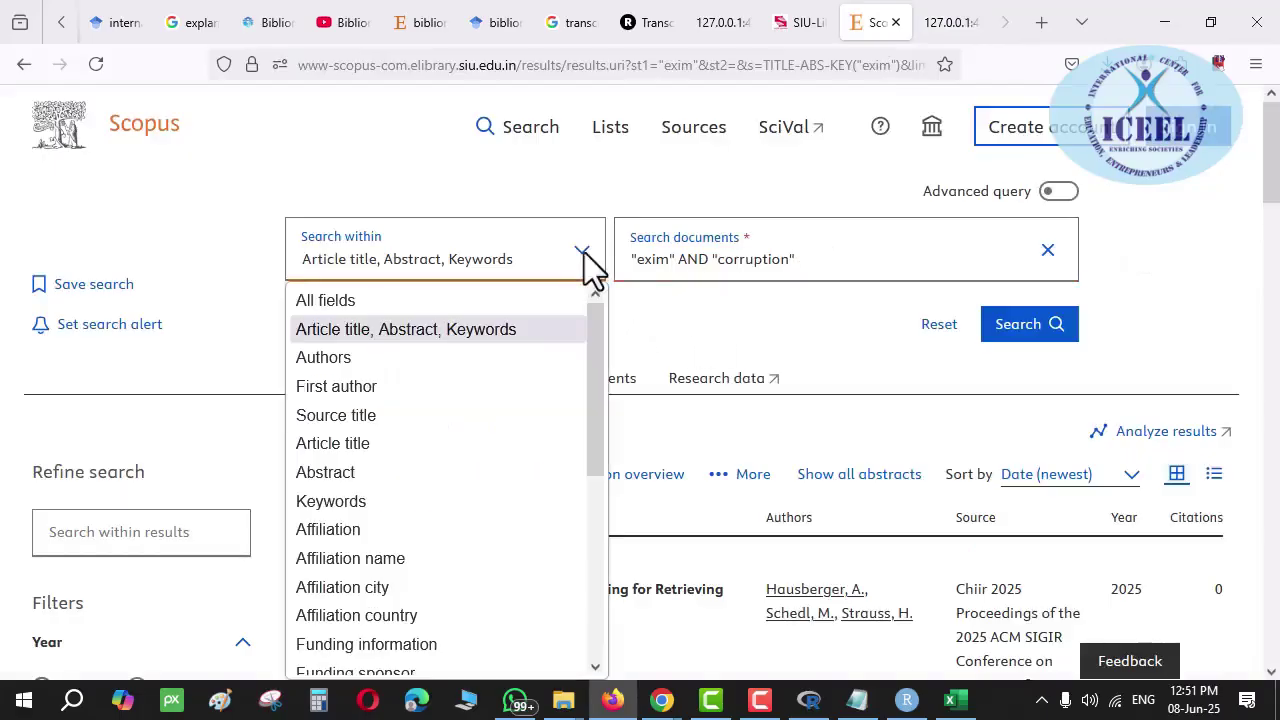
{"action": "left_click", "coordinate": [372, 300]}
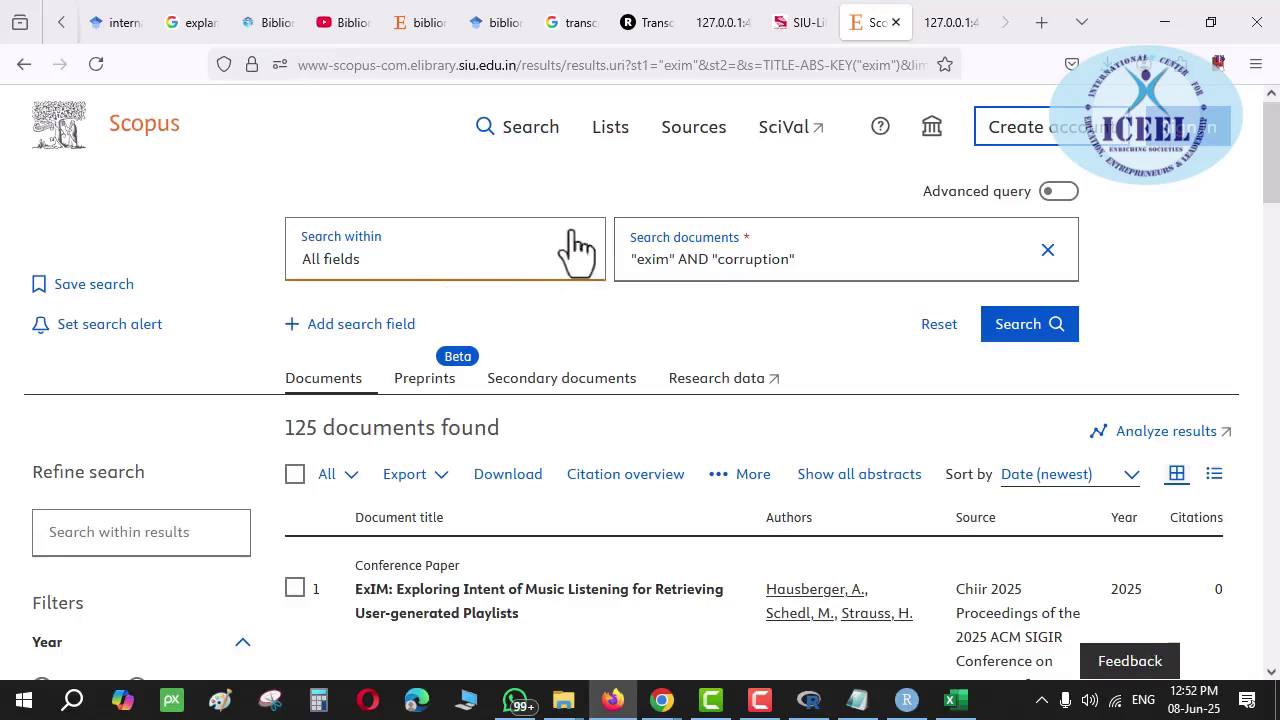
Open Web of Science from the university e-library's database list, choosing the Google account for sign-in
{"action": "left_click", "coordinate": [795, 26]}
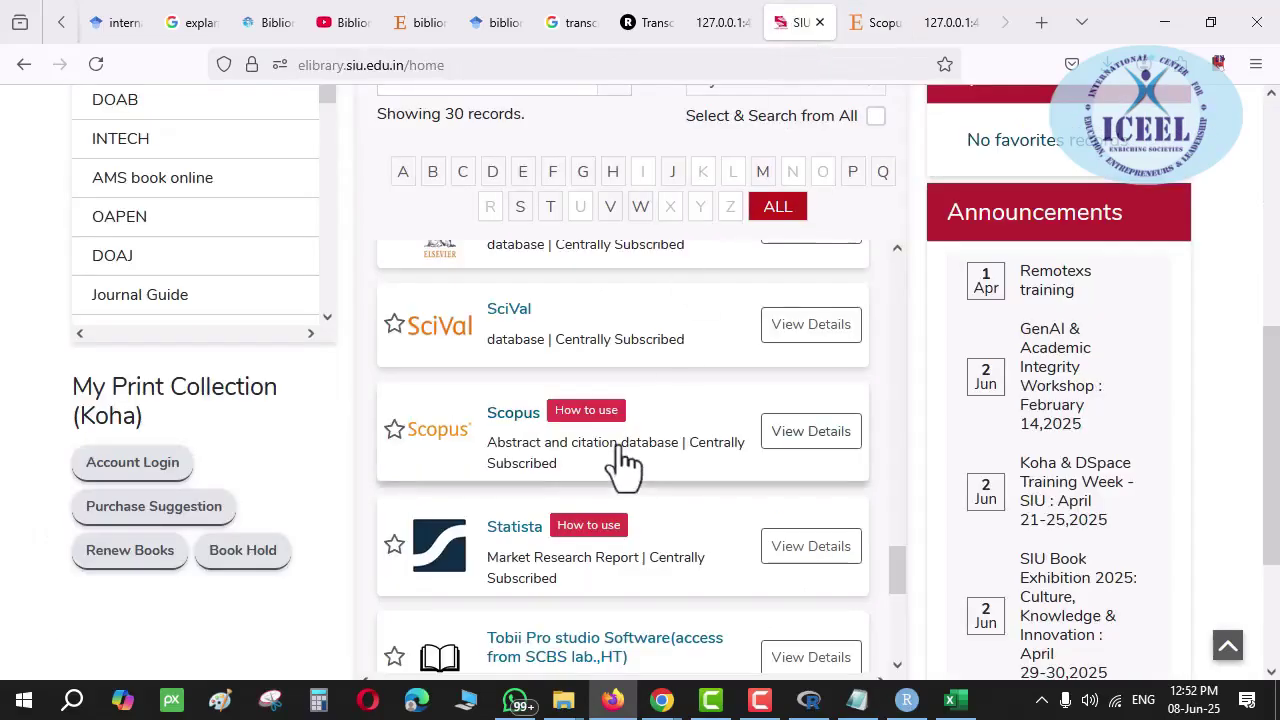
{"action": "scroll", "coordinate": [622, 462], "scroll_direction": "down", "scroll_amount": 1}
{"action": "scroll", "coordinate": [622, 462], "scroll_direction": "down", "scroll_amount": 5}
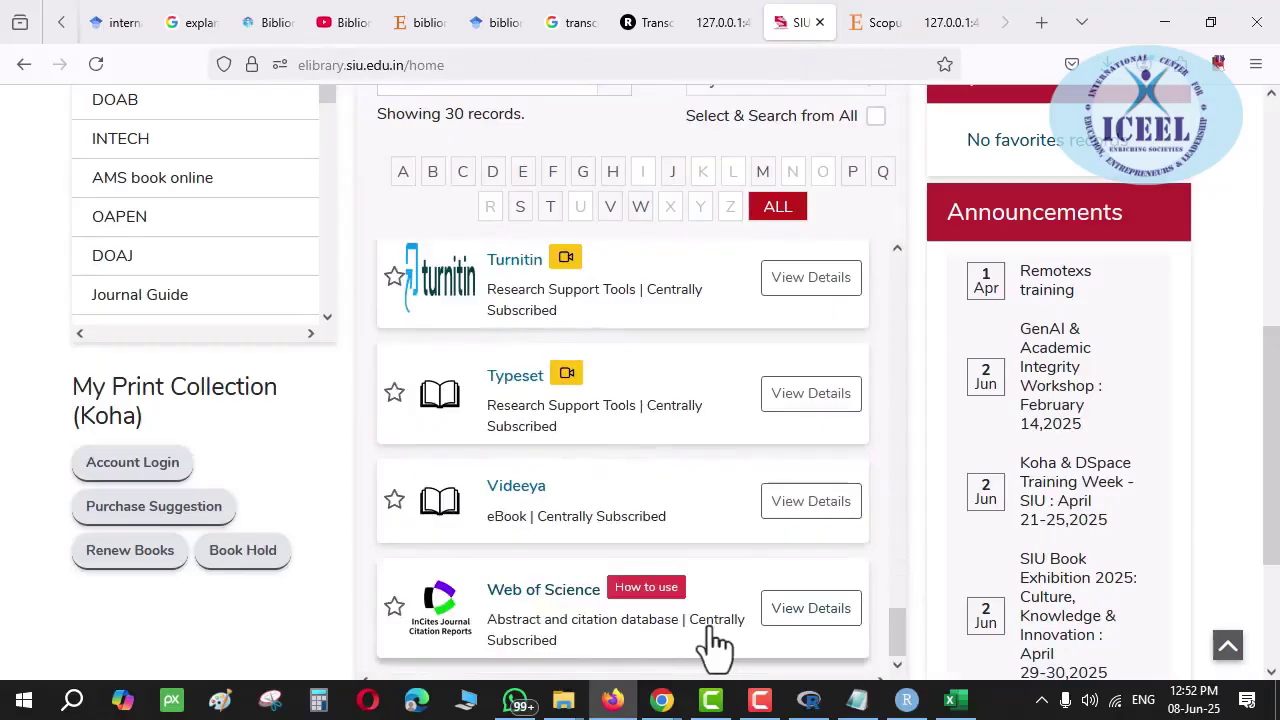
{"action": "left_click", "coordinate": [711, 644]}
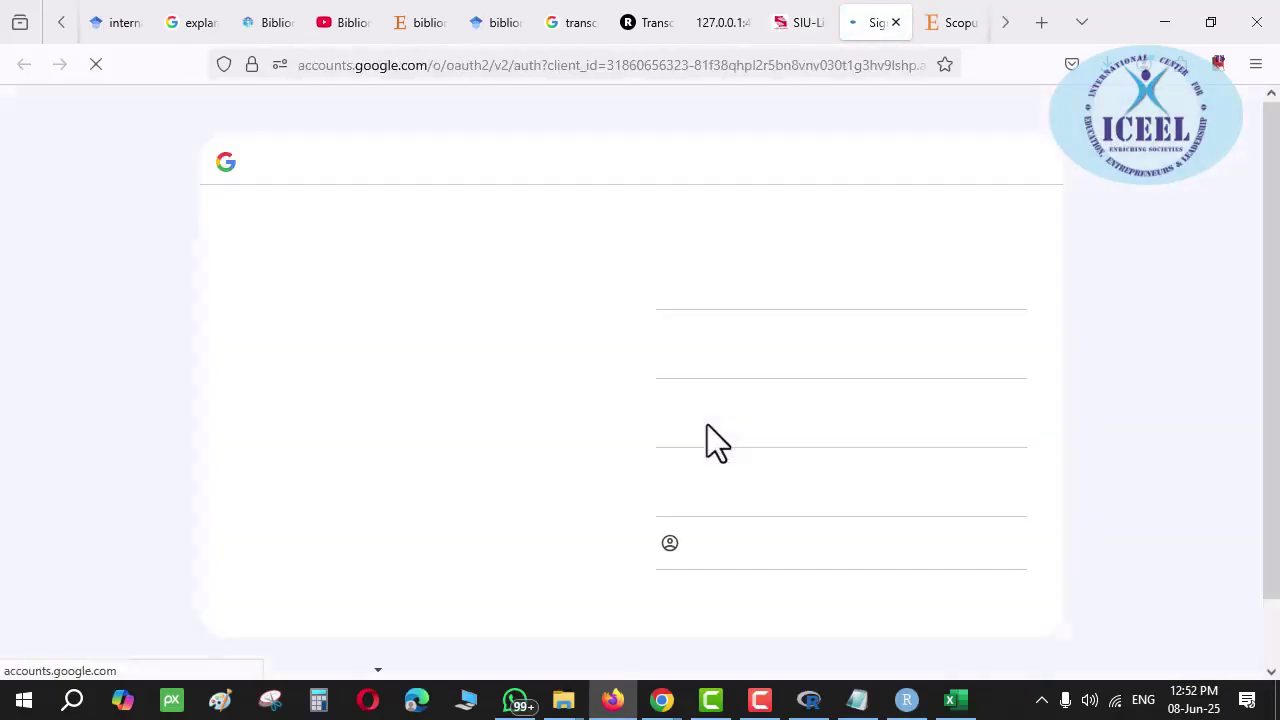
{"action": "left_click", "coordinate": [750, 286]}
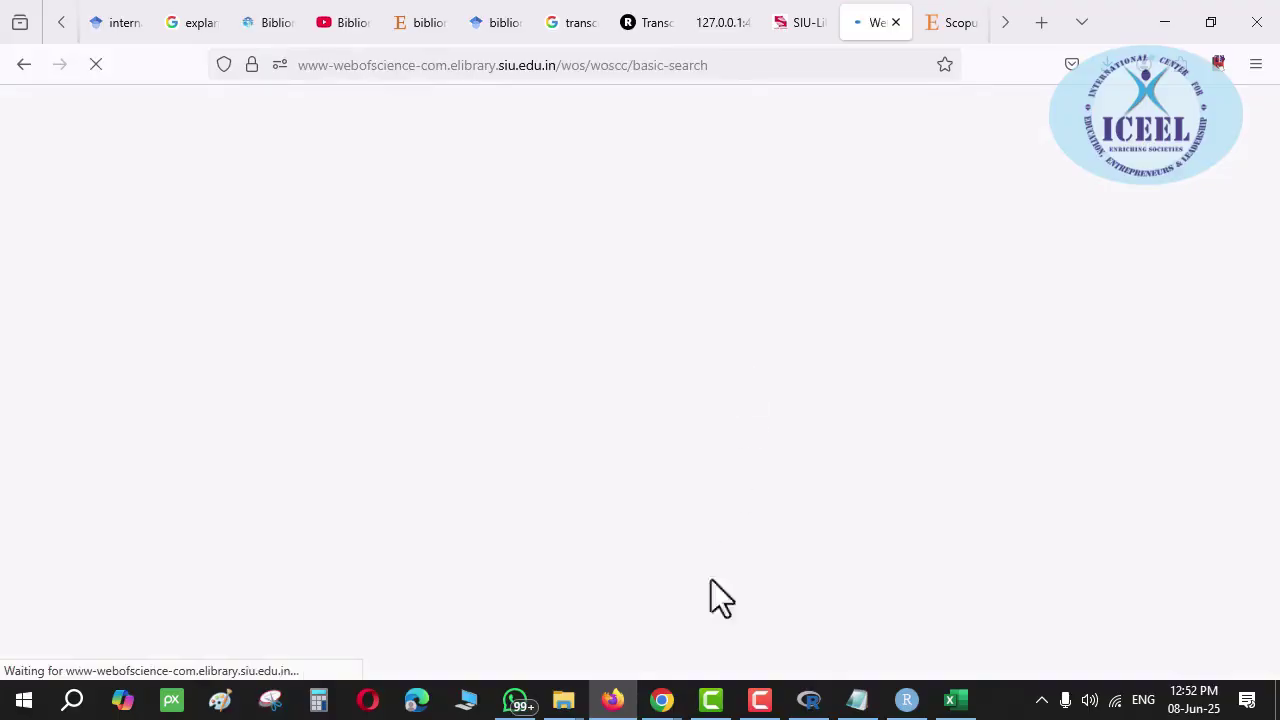
{"action": "mouse_move", "coordinate": [660, 698]}
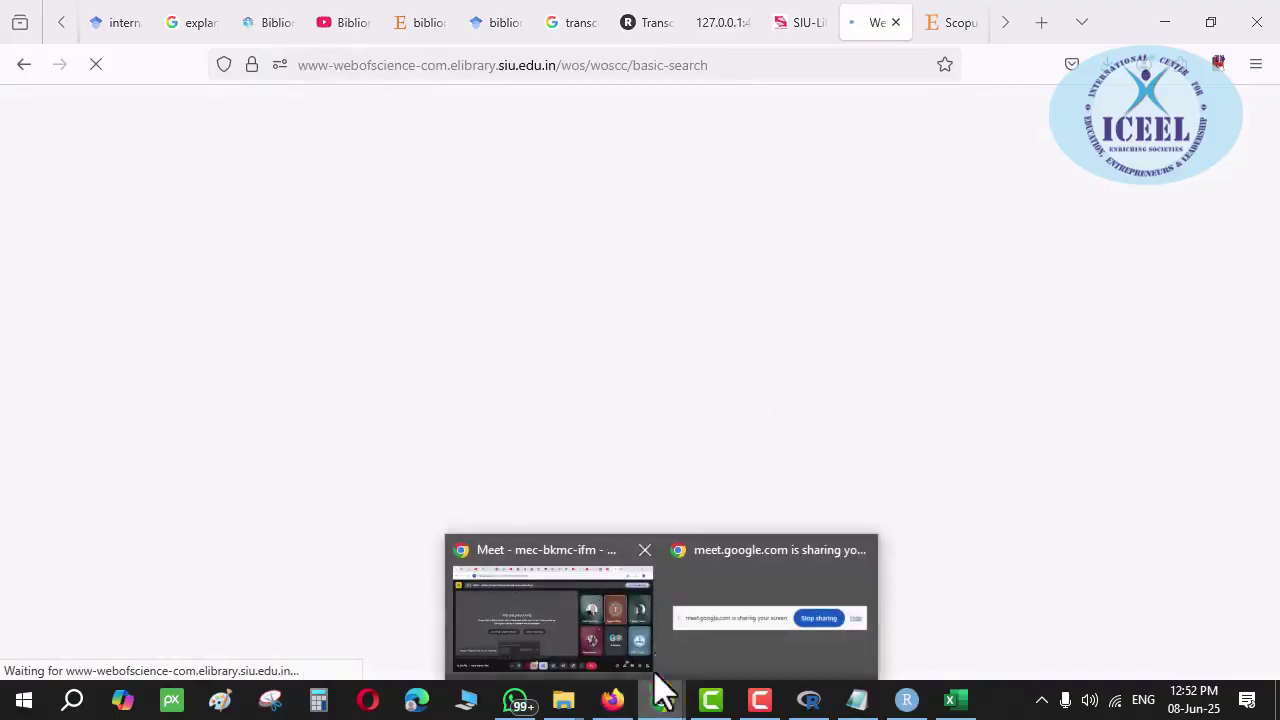
{"action": "left_click", "coordinate": [575, 605]}
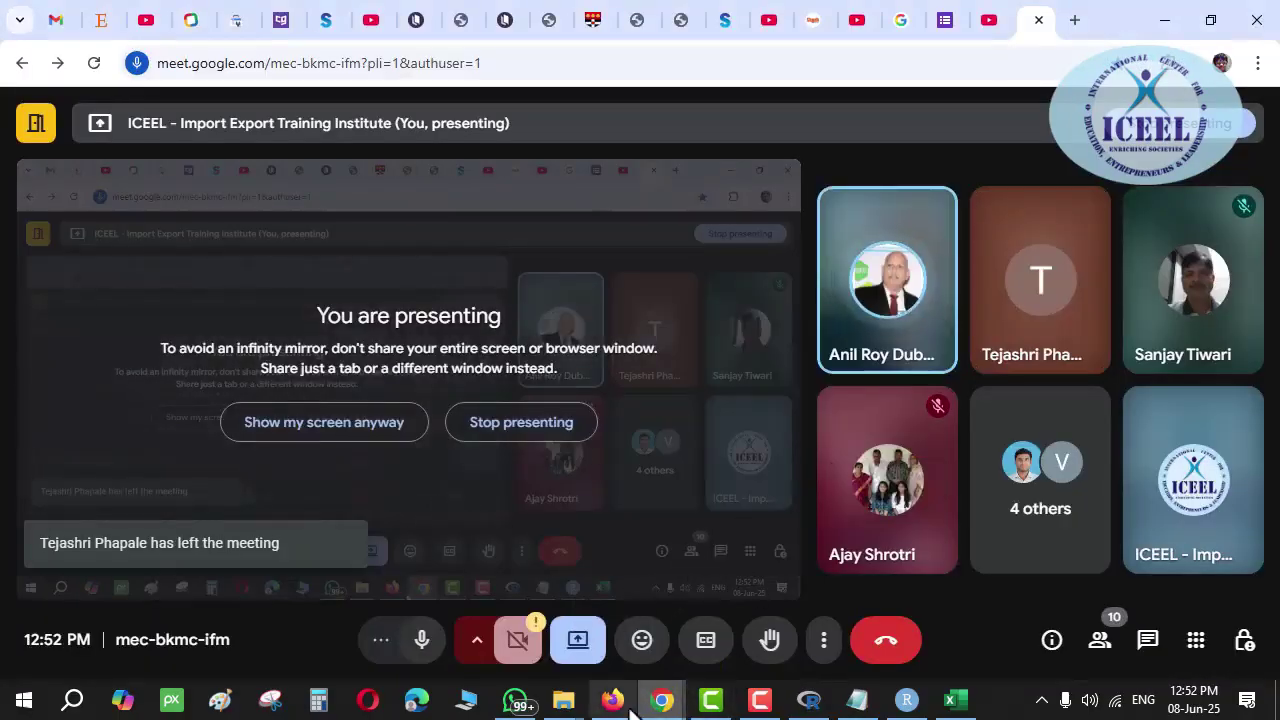
{"action": "mouse_move", "coordinate": [612, 700]}
{"action": "left_click", "coordinate": [625, 585]}
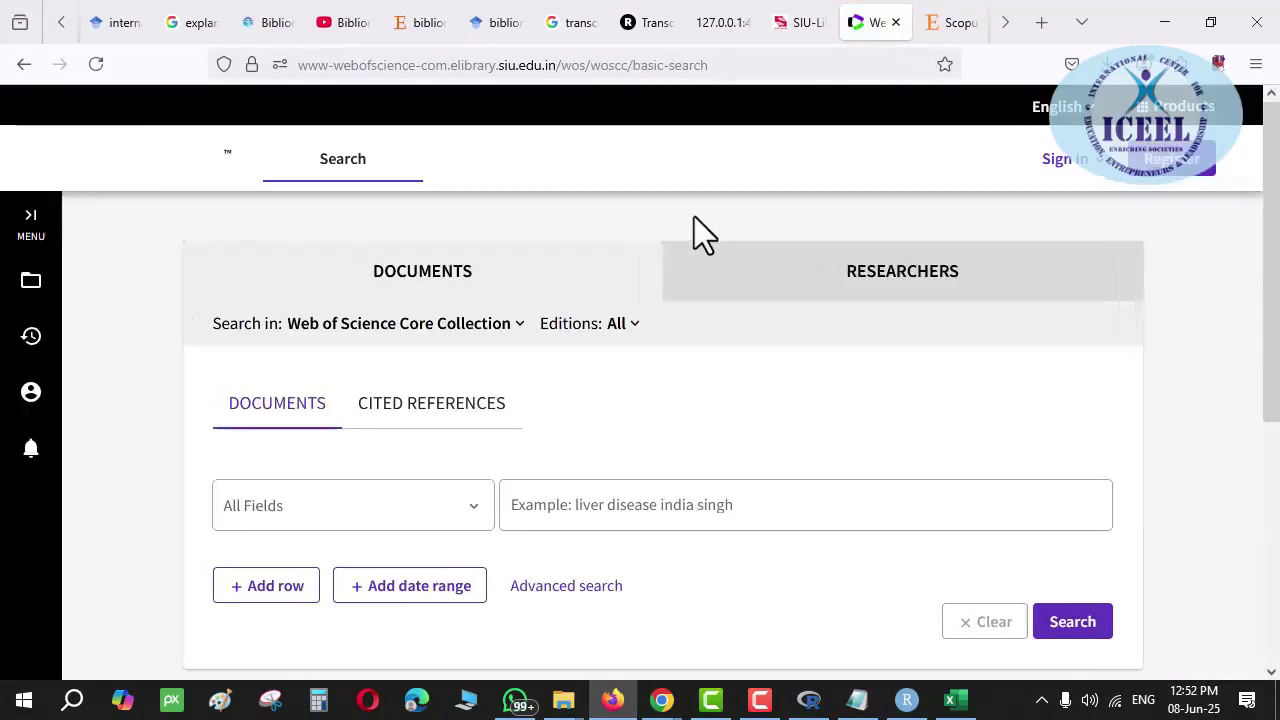
Search the Web of Science Core Collection documents for "exim" in All Fields
{"action": "left_click", "coordinate": [656, 500]}
{"action": "type", "text": "exim"}
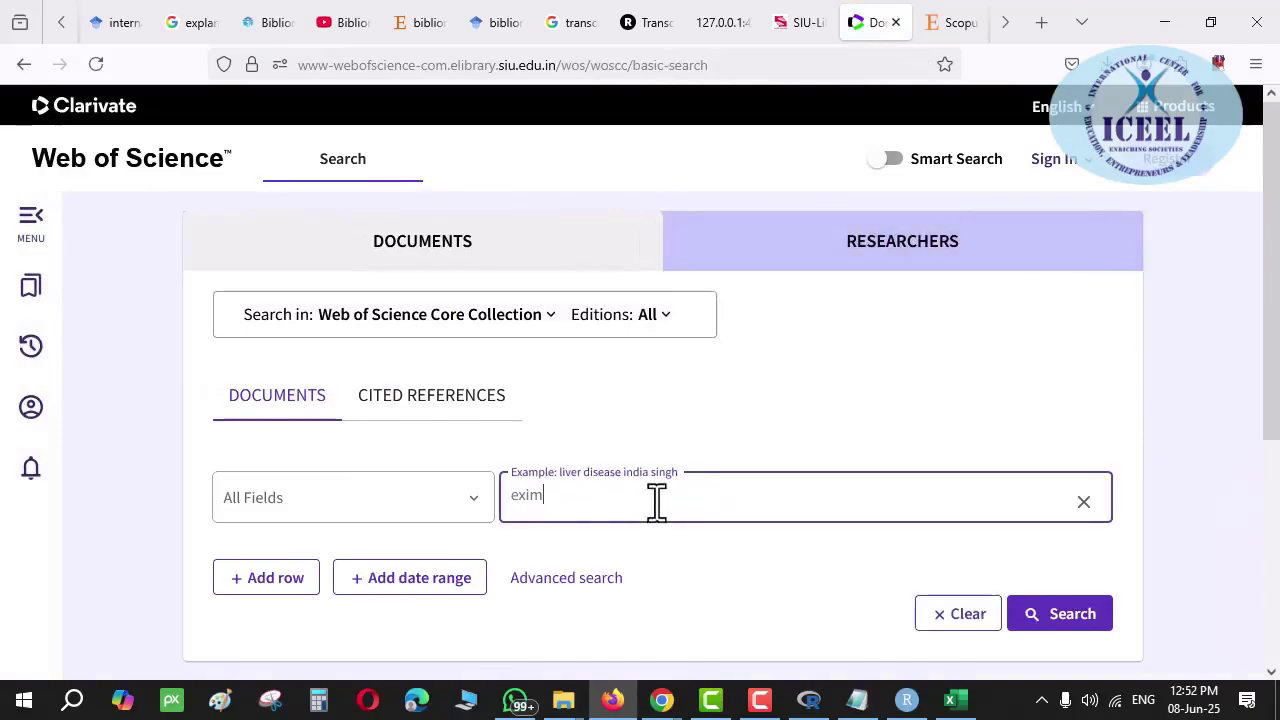
{"action": "left_click", "coordinate": [477, 493]}
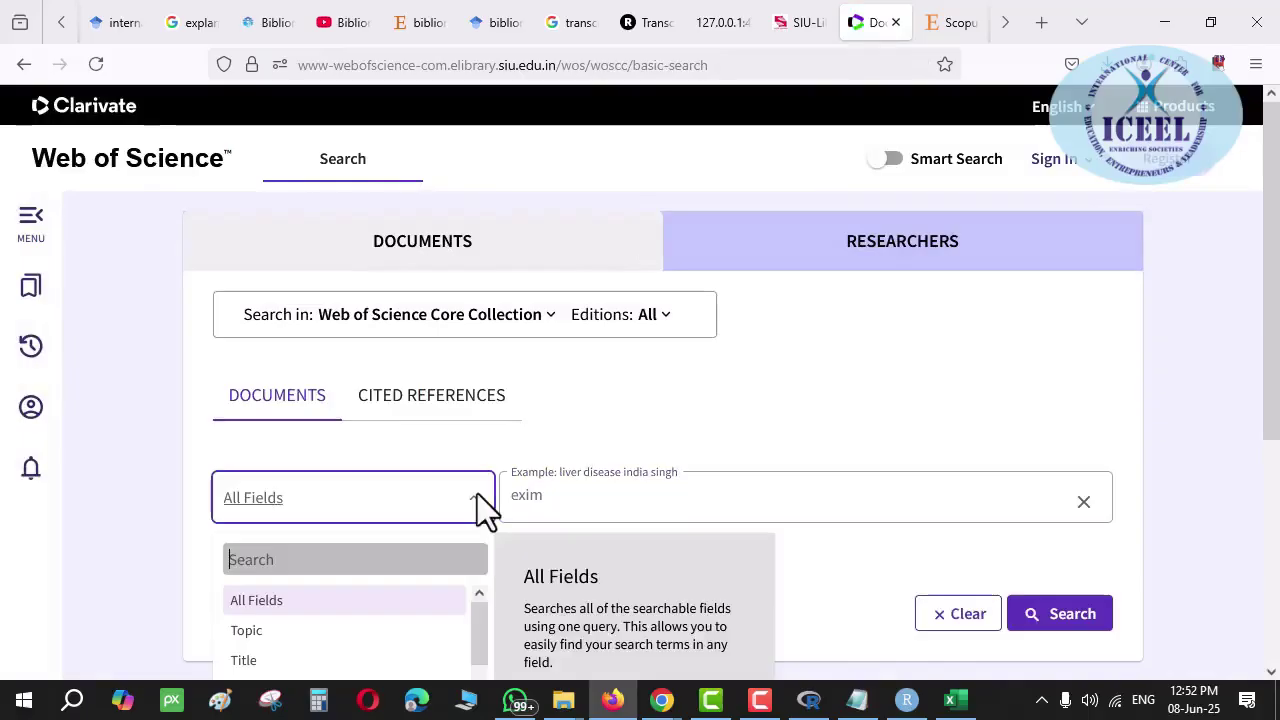
{"action": "left_click", "coordinate": [705, 378]}
{"action": "scroll", "coordinate": [699, 372], "scroll_direction": "down", "scroll_amount": 3}
{"action": "scroll", "coordinate": [699, 372], "scroll_direction": "up", "scroll_amount": 3}
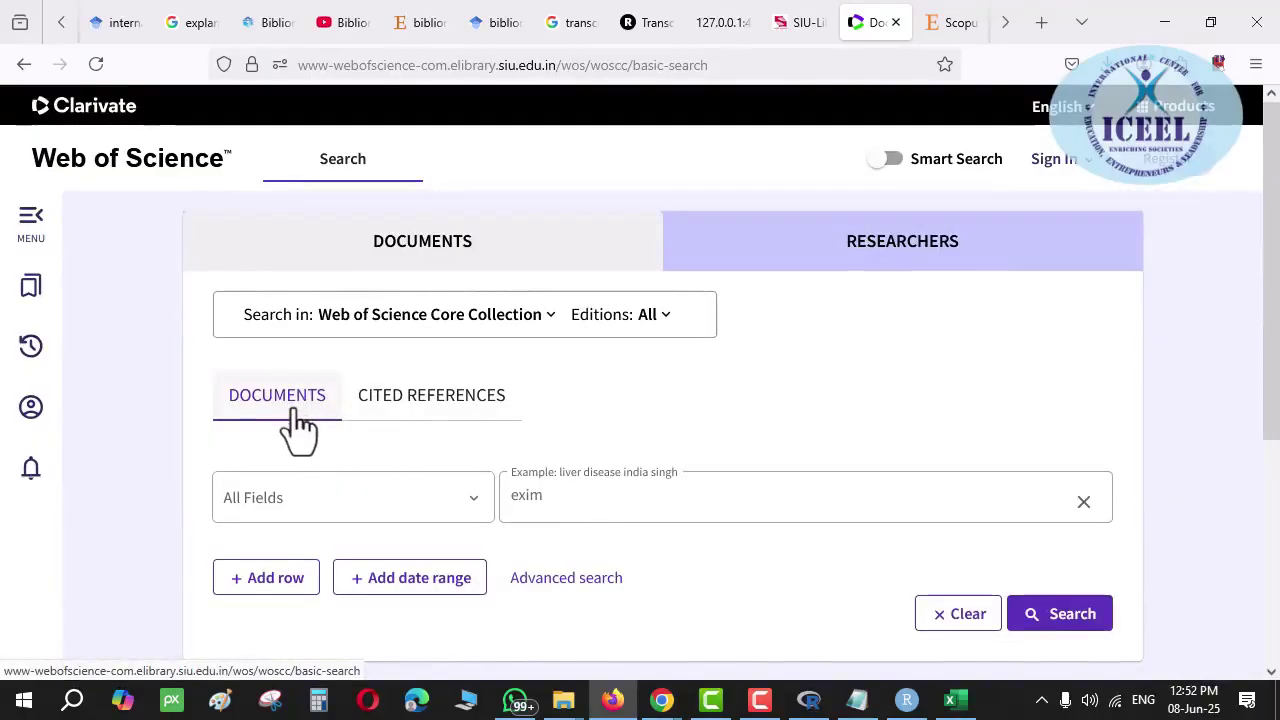
{"action": "scroll", "coordinate": [292, 428], "scroll_direction": "down", "scroll_amount": 4}
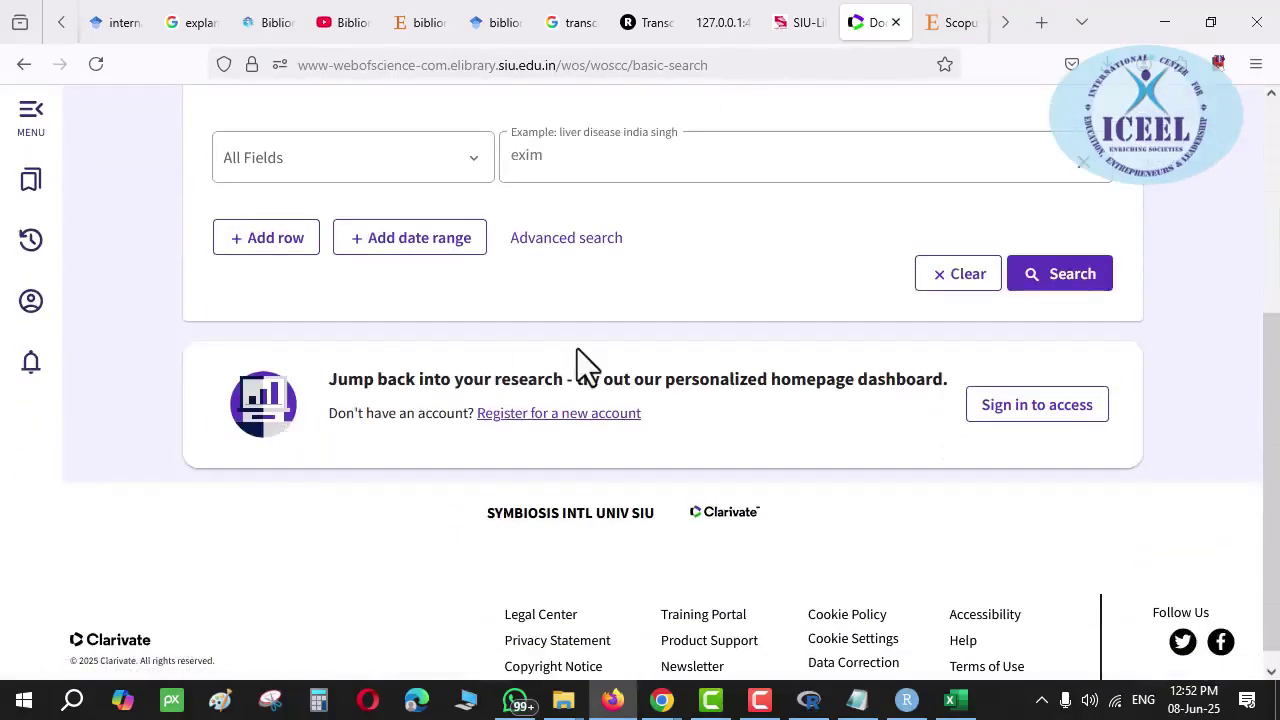
{"action": "scroll", "coordinate": [600, 362], "scroll_direction": "up", "scroll_amount": 2}
{"action": "left_click", "coordinate": [1049, 446]}
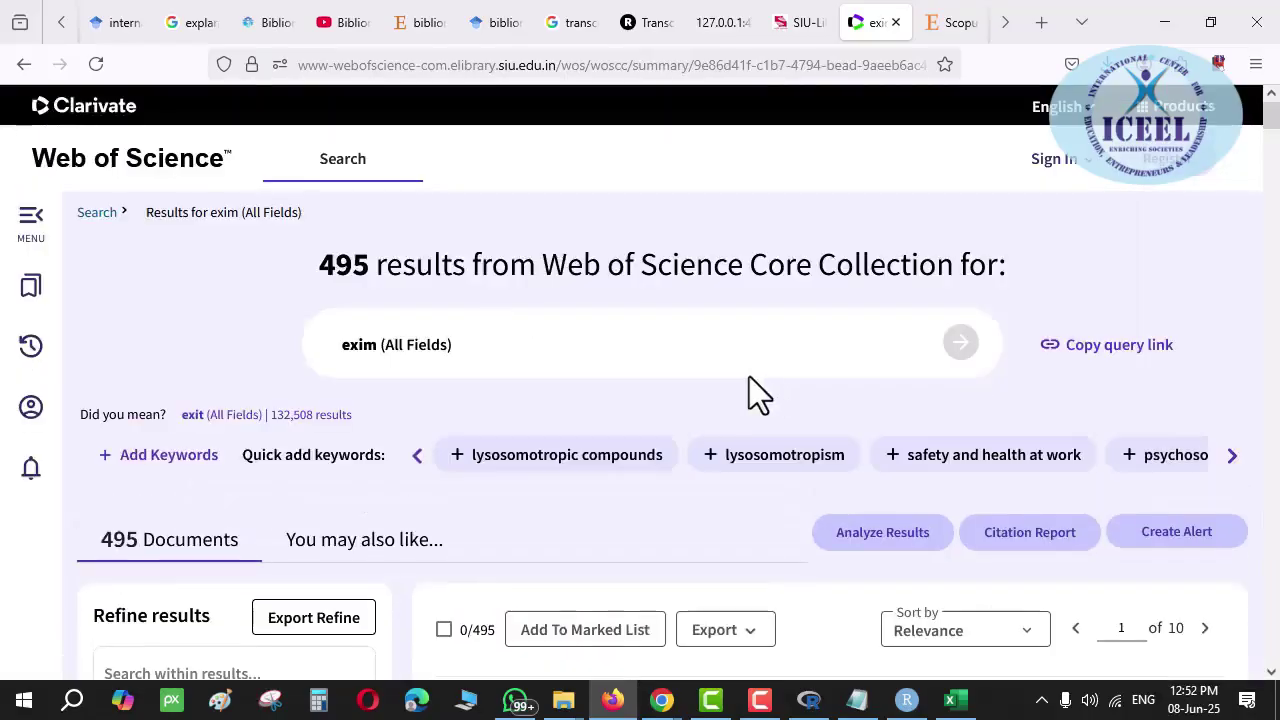
Set up a BibTeX export of records 1 to 495 with Full Record and Cited References as the record content
{"action": "scroll", "coordinate": [110, 565], "scroll_direction": "down", "scroll_amount": 2}
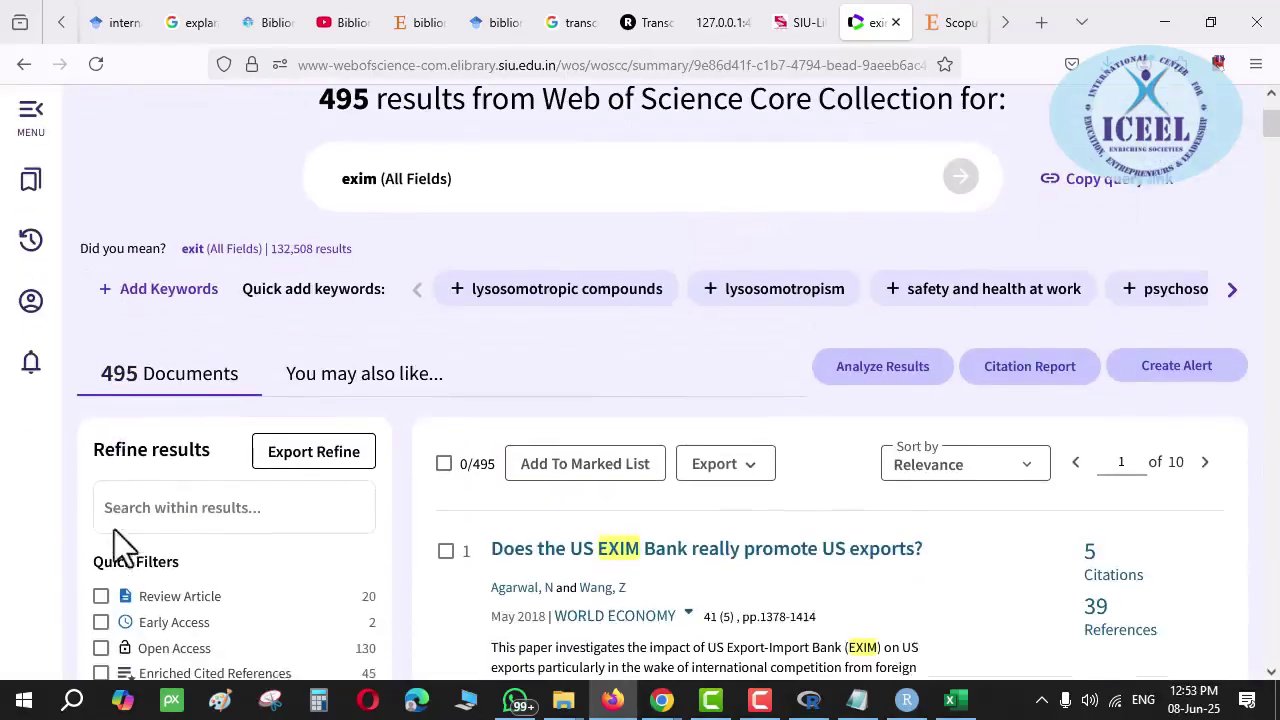
{"action": "left_click", "coordinate": [755, 462]}
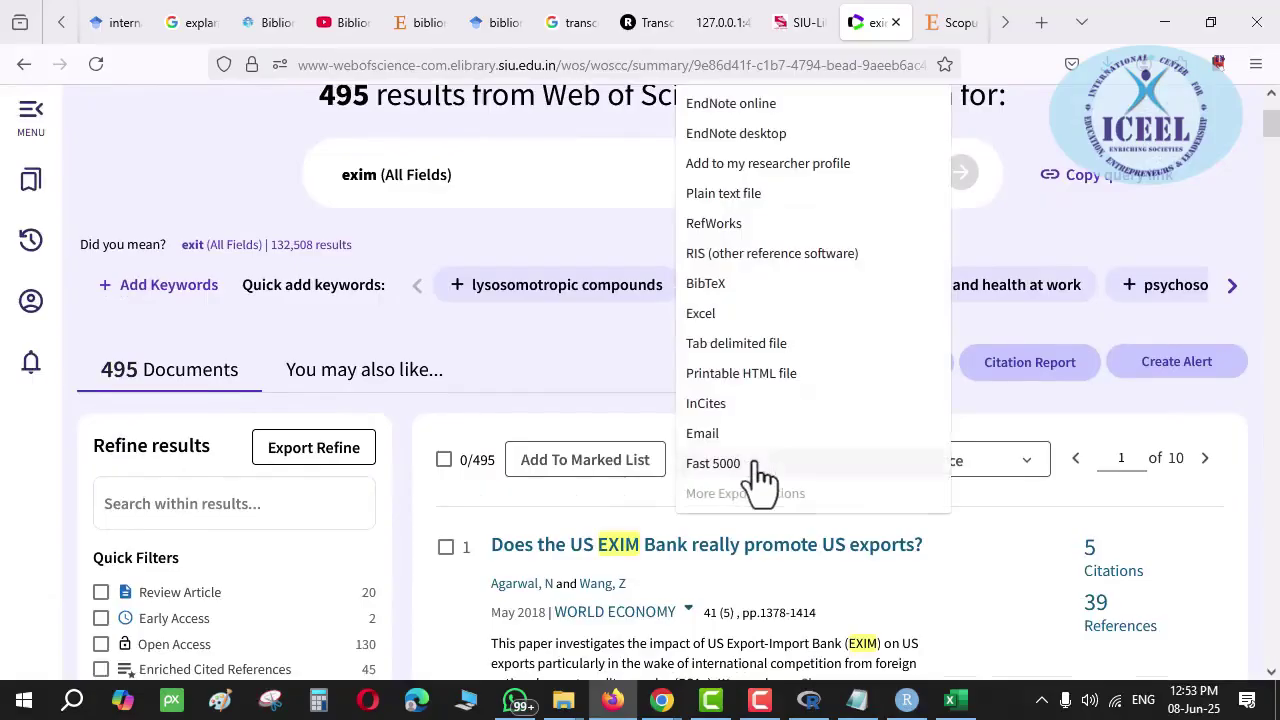
{"action": "left_click", "coordinate": [741, 290]}
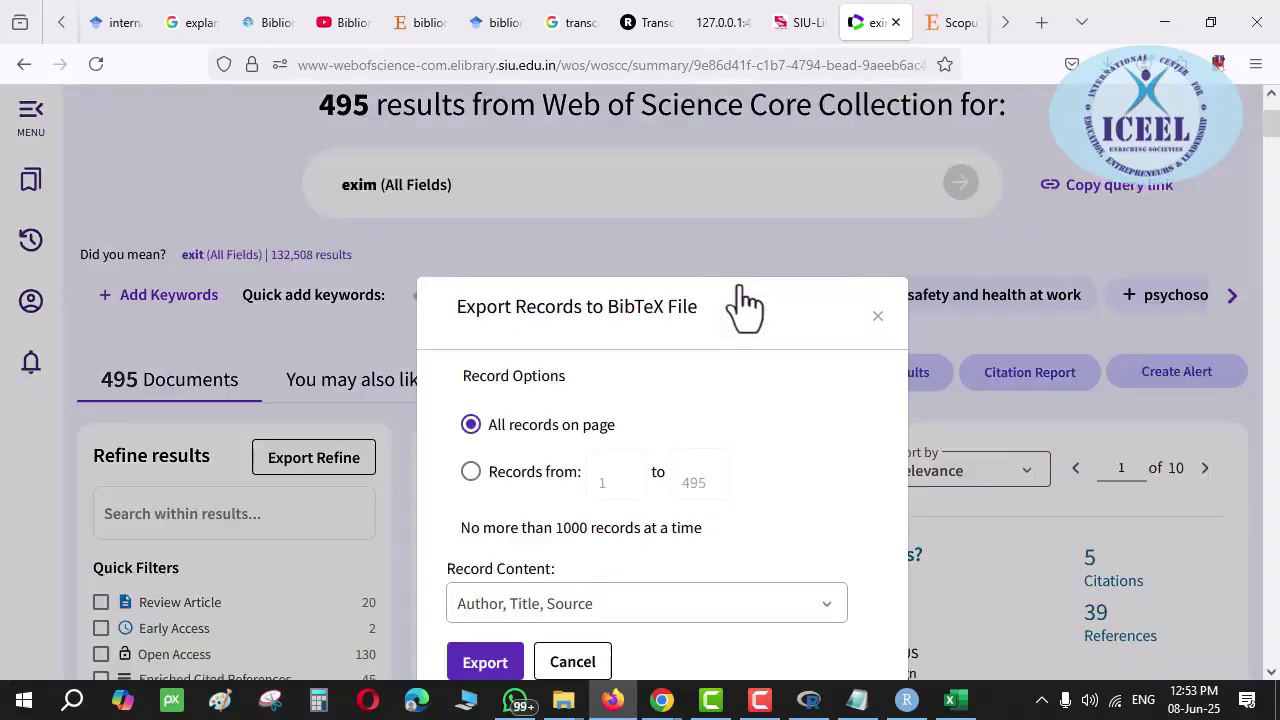
{"action": "left_click", "coordinate": [470, 474]}
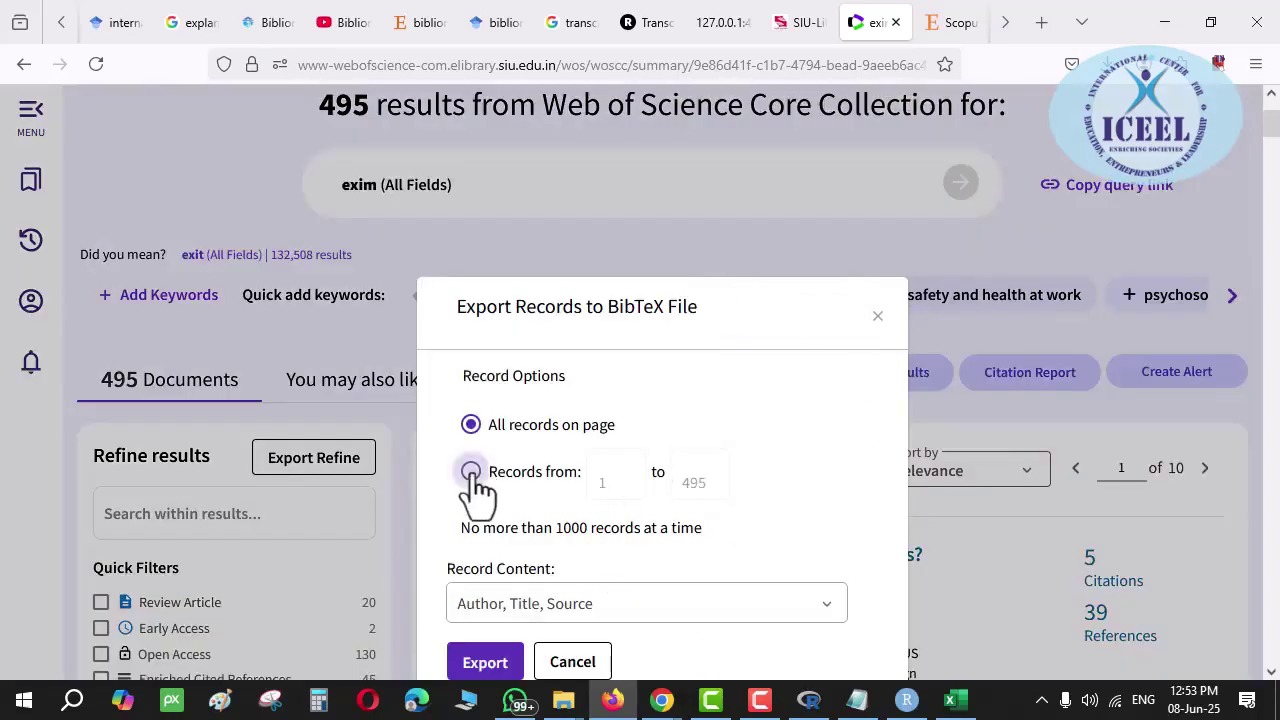
{"action": "scroll", "coordinate": [632, 515], "scroll_direction": "down", "scroll_amount": 3}
{"action": "left_click", "coordinate": [697, 274]}
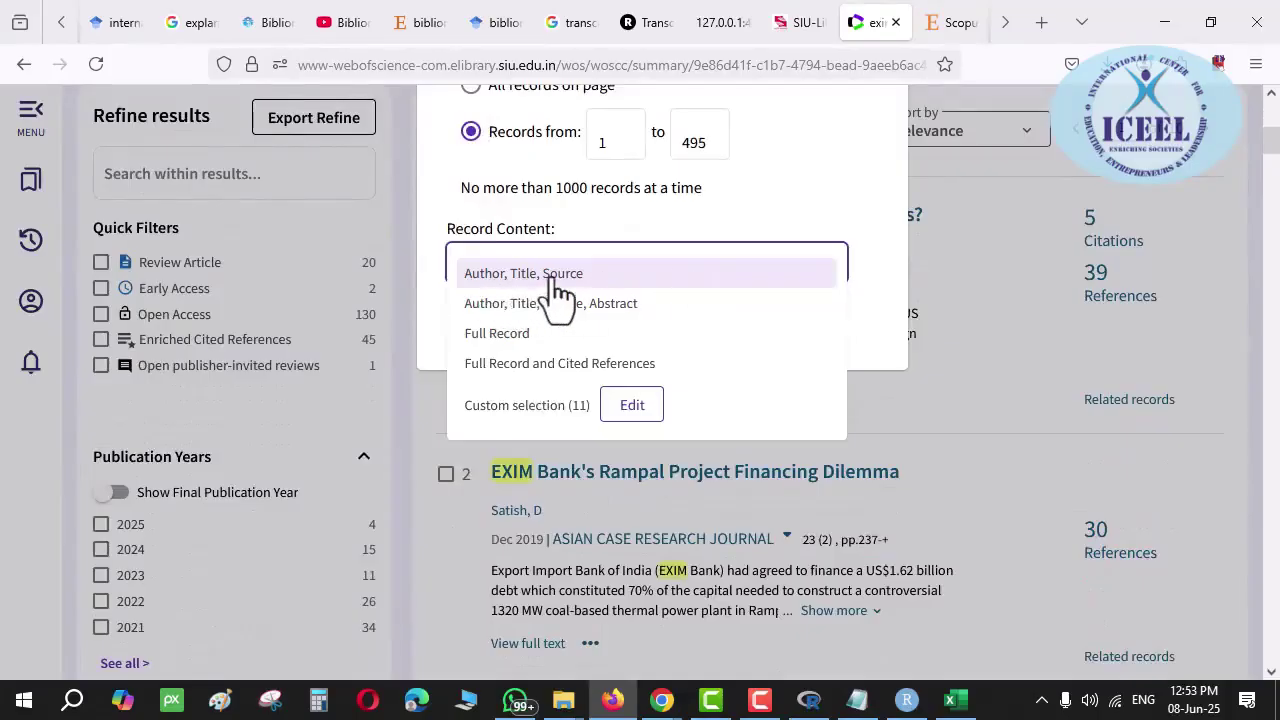
{"action": "left_click", "coordinate": [577, 368]}
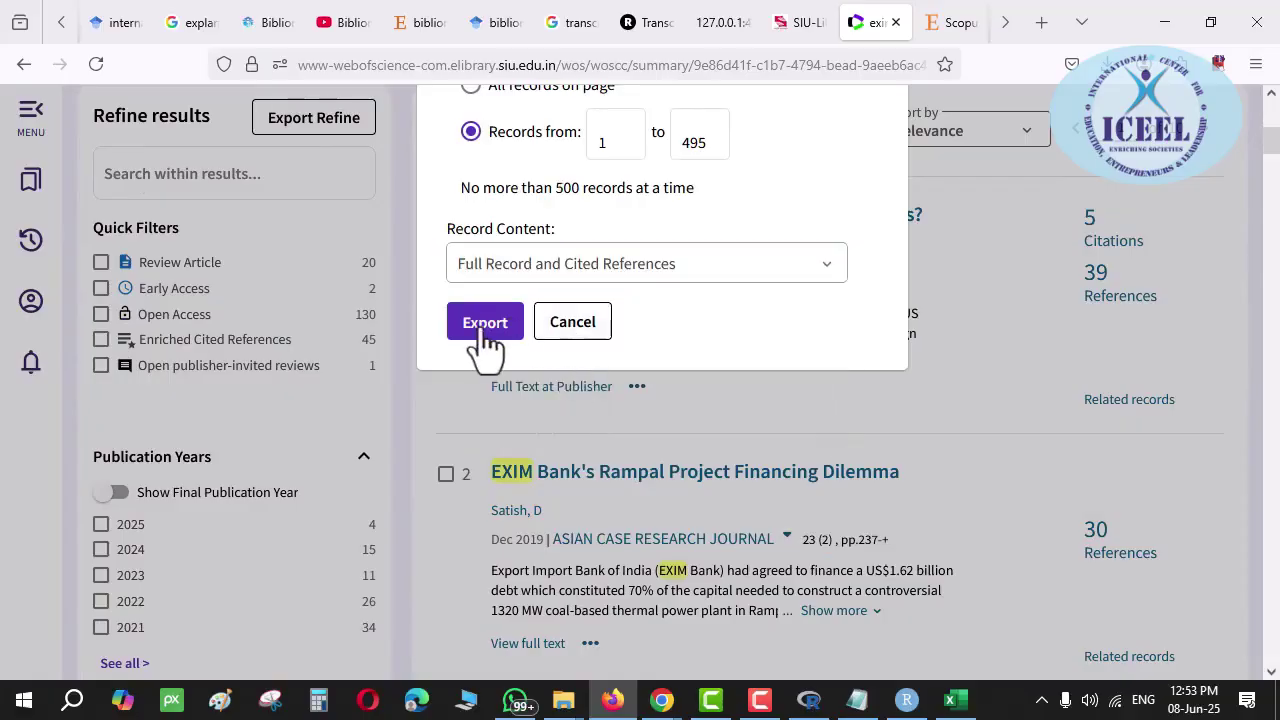
Switch to the biblioshiny page and look through the Downloads folder for the saved missing data table image
{"action": "left_click", "coordinate": [1005, 22]}
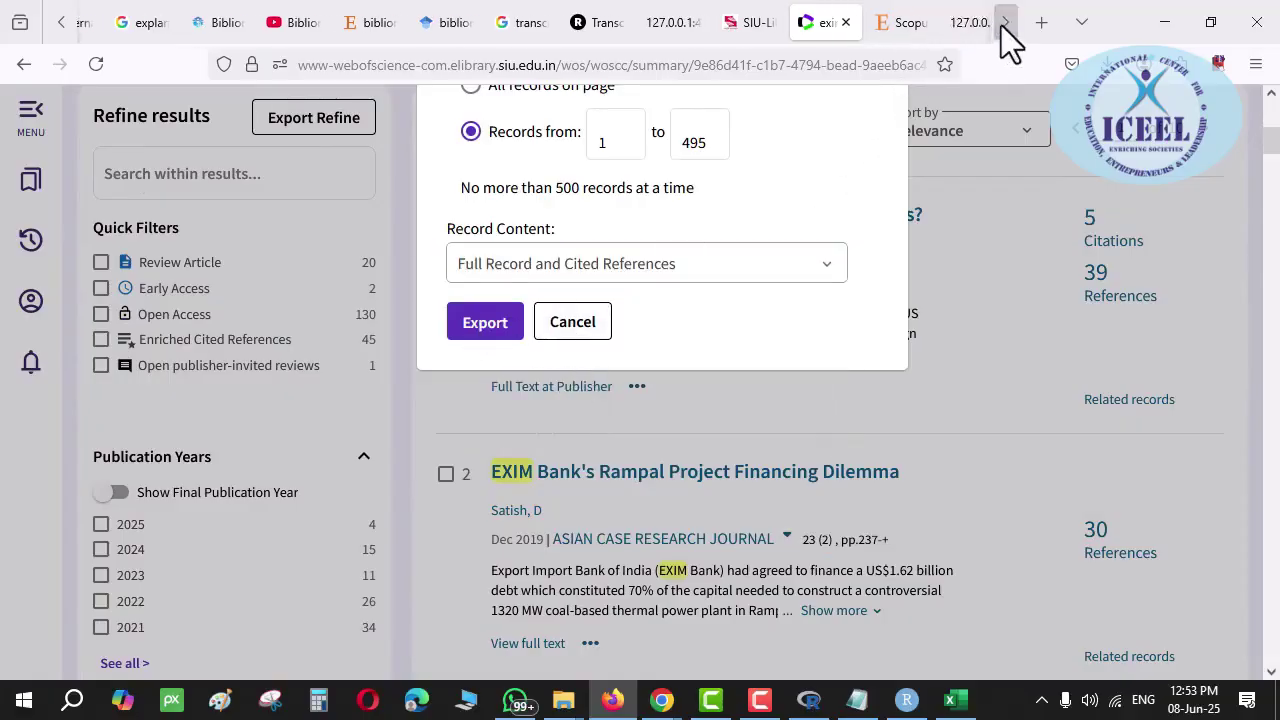
{"action": "left_click", "coordinate": [950, 22]}
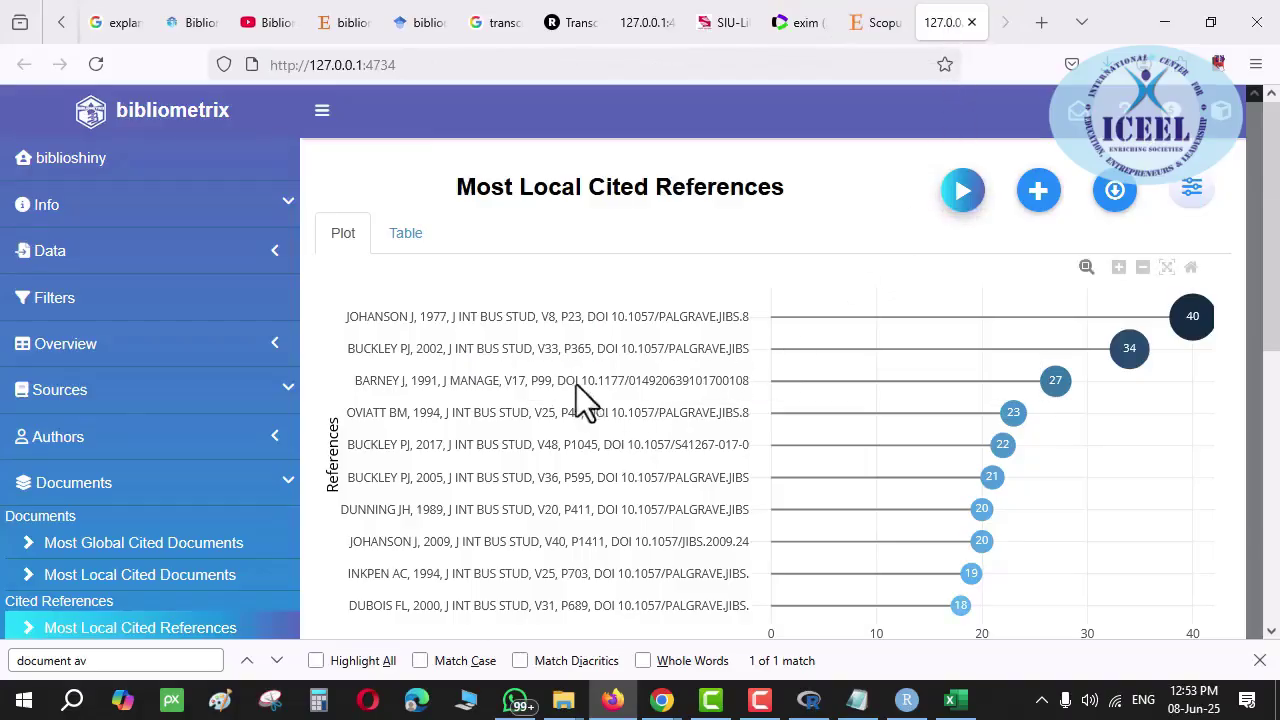
{"action": "mouse_move", "coordinate": [564, 700]}
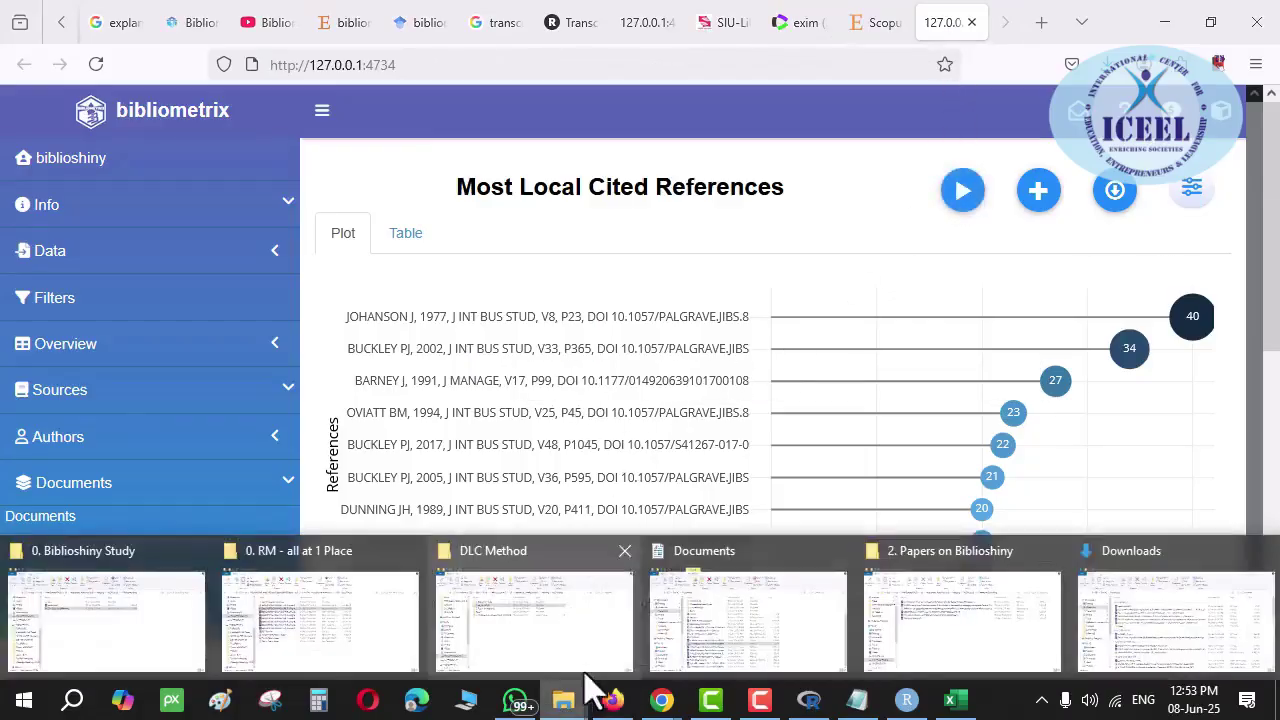
{"action": "left_click", "coordinate": [1127, 596]}
{"action": "scroll", "coordinate": [410, 590], "scroll_direction": "down", "scroll_amount": 1}
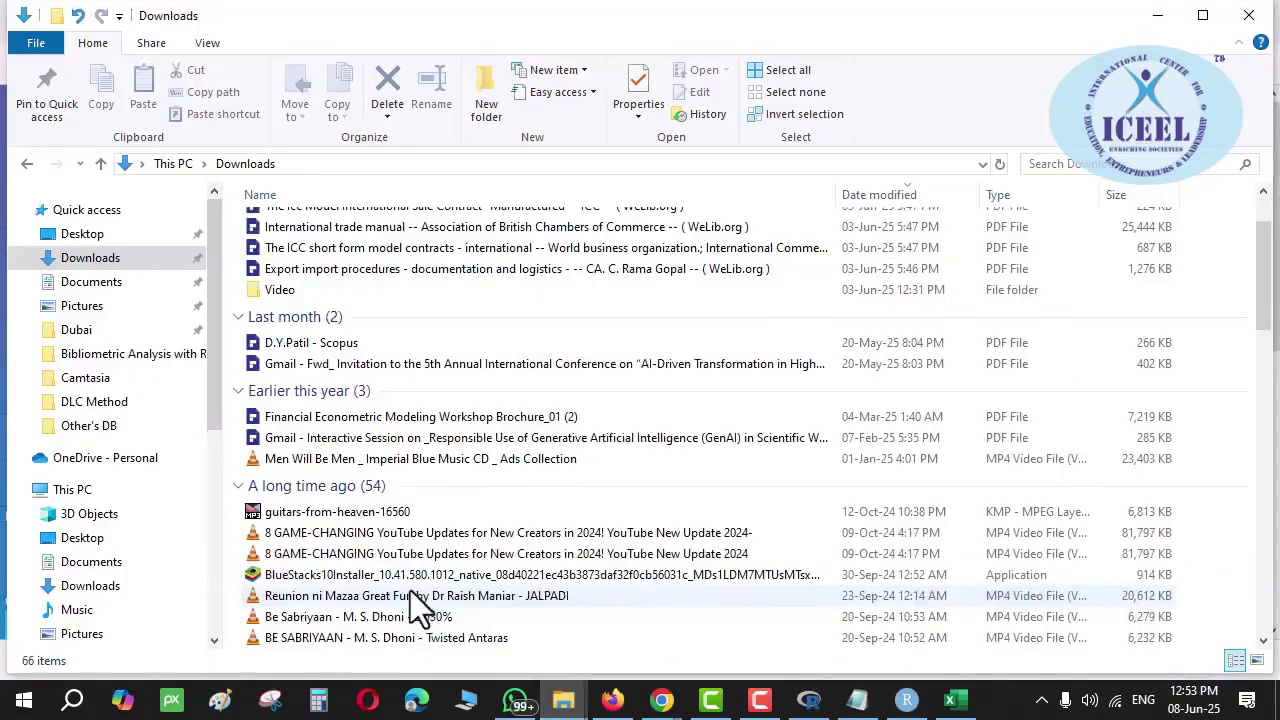
{"action": "scroll", "coordinate": [408, 570], "scroll_direction": "up", "scroll_amount": 1}
{"action": "scroll", "coordinate": [407, 550], "scroll_direction": "down", "scroll_amount": 6}
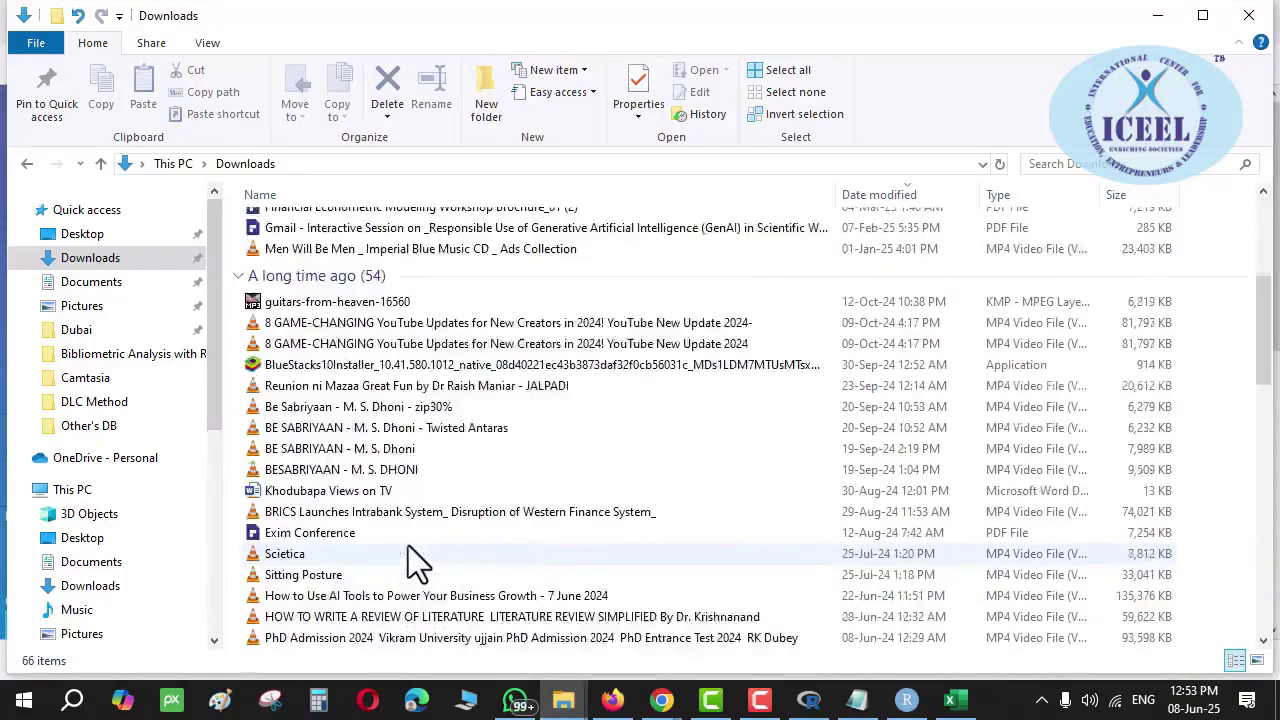
Open the first missingDataTable PNG in the Documents folder, review its metadata completeness statuses, and close the picture viewer
{"action": "left_click", "coordinate": [92, 283]}
{"action": "scroll", "coordinate": [391, 475], "scroll_direction": "down", "scroll_amount": 3}
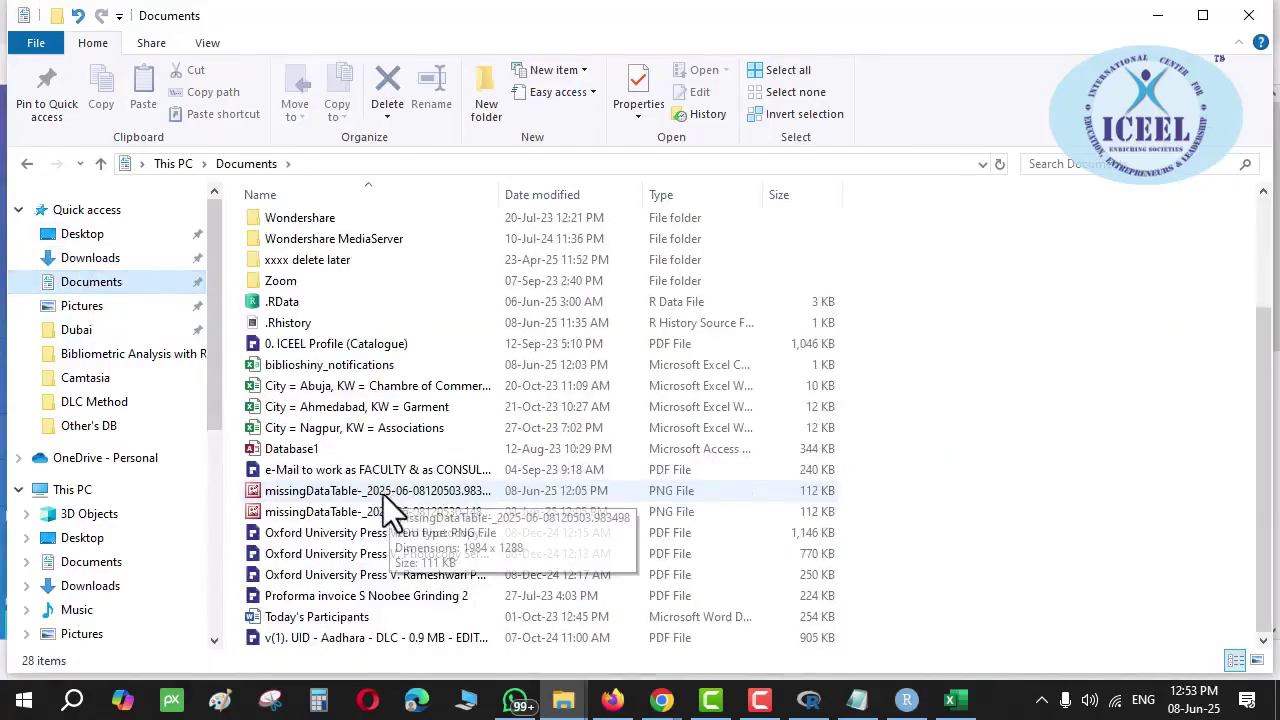
{"action": "left_click", "coordinate": [310, 489]}
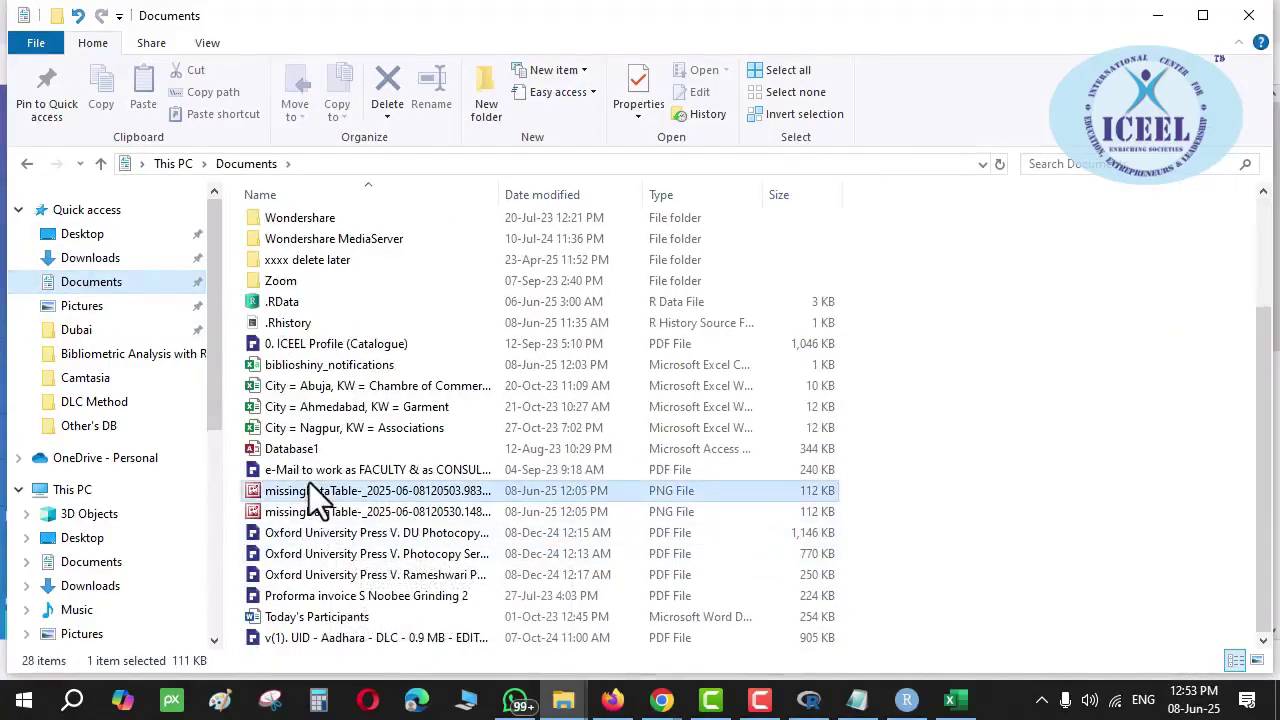
{"action": "double_click", "coordinate": [311, 497]}
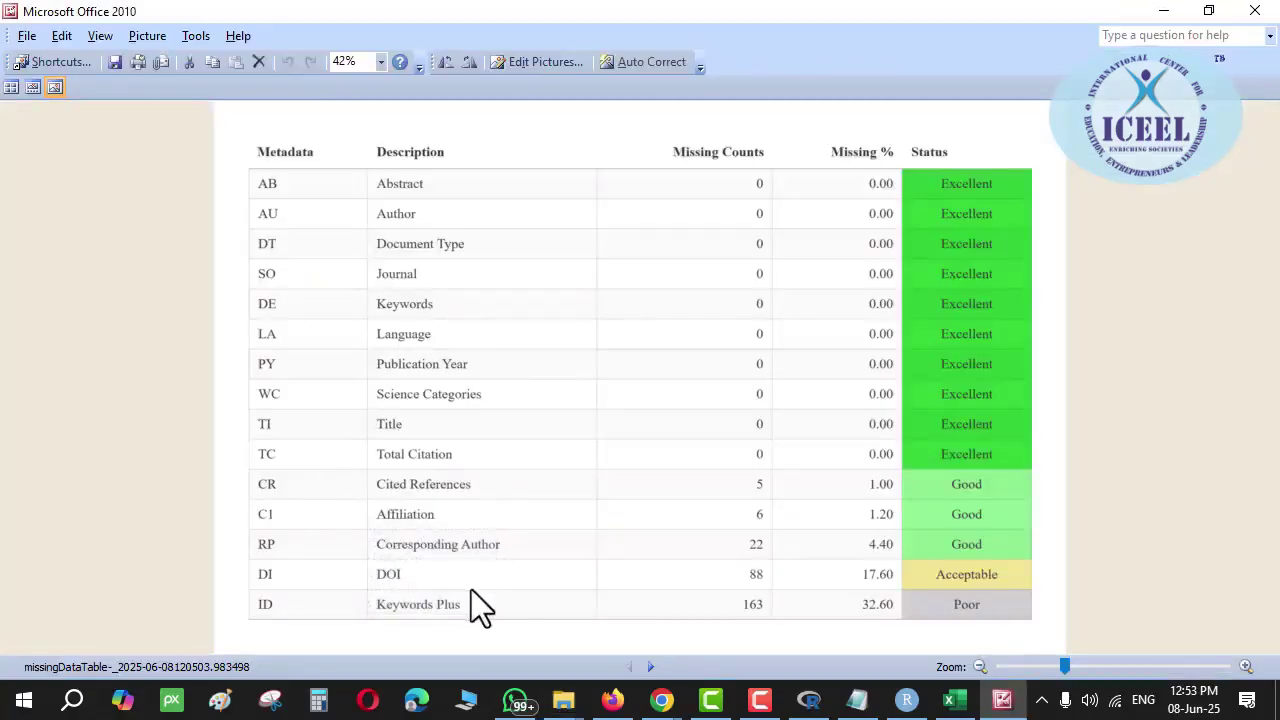
{"action": "left_click", "coordinate": [651, 667]}
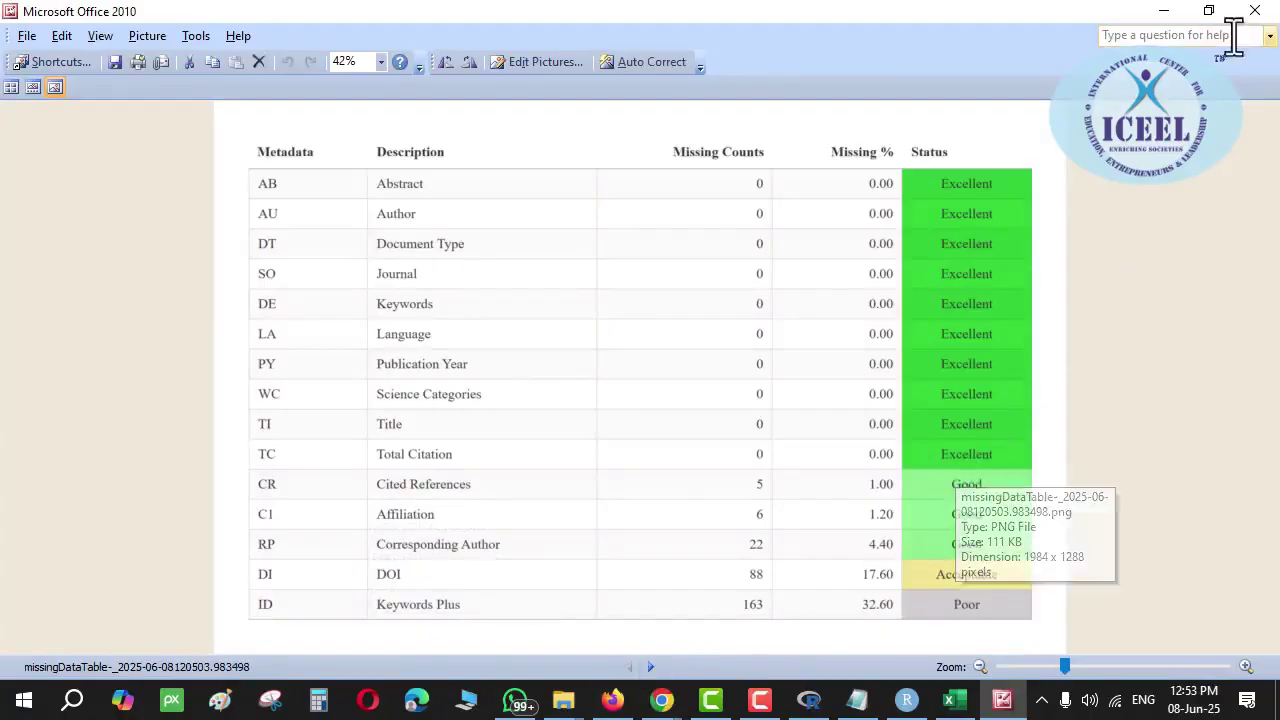
{"action": "left_click", "coordinate": [1255, 11]}
{"action": "key", "text": "alt+Tab"}
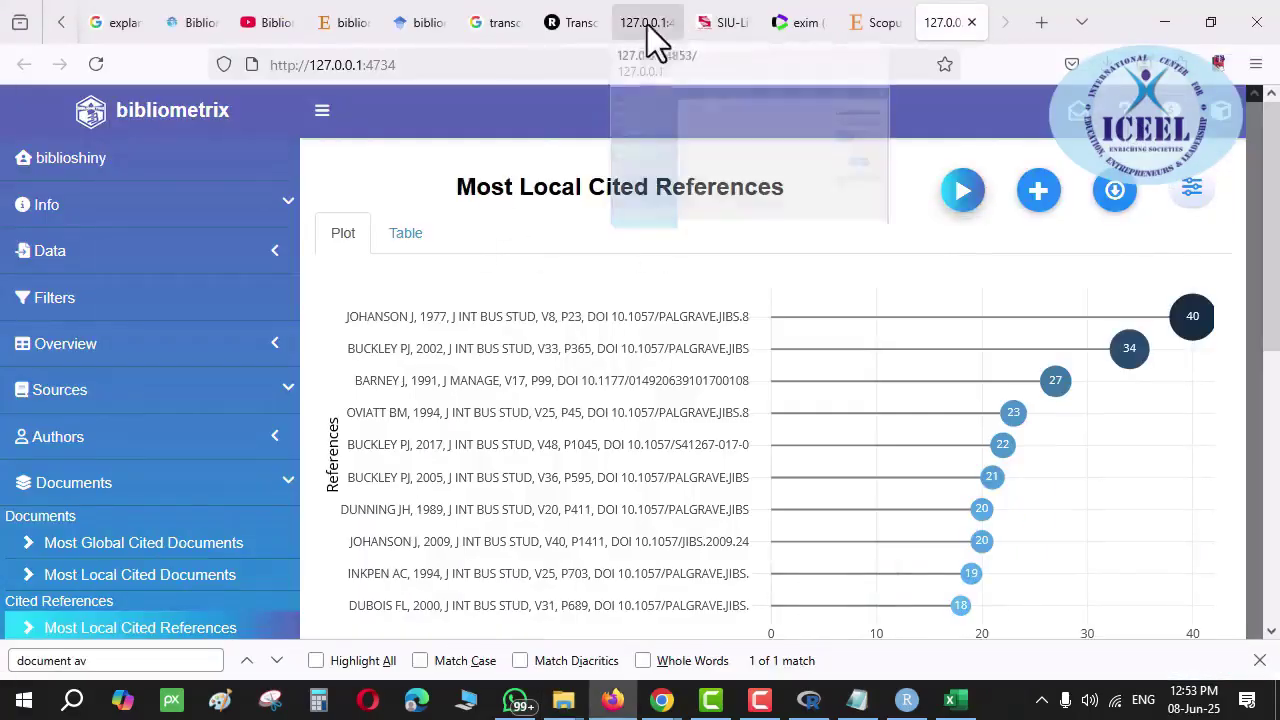
Review the Record Content options in the Web of Science export dialog, and return to the biblioshiny page
{"action": "left_click", "coordinate": [798, 24]}
{"action": "left_click", "coordinate": [617, 268]}
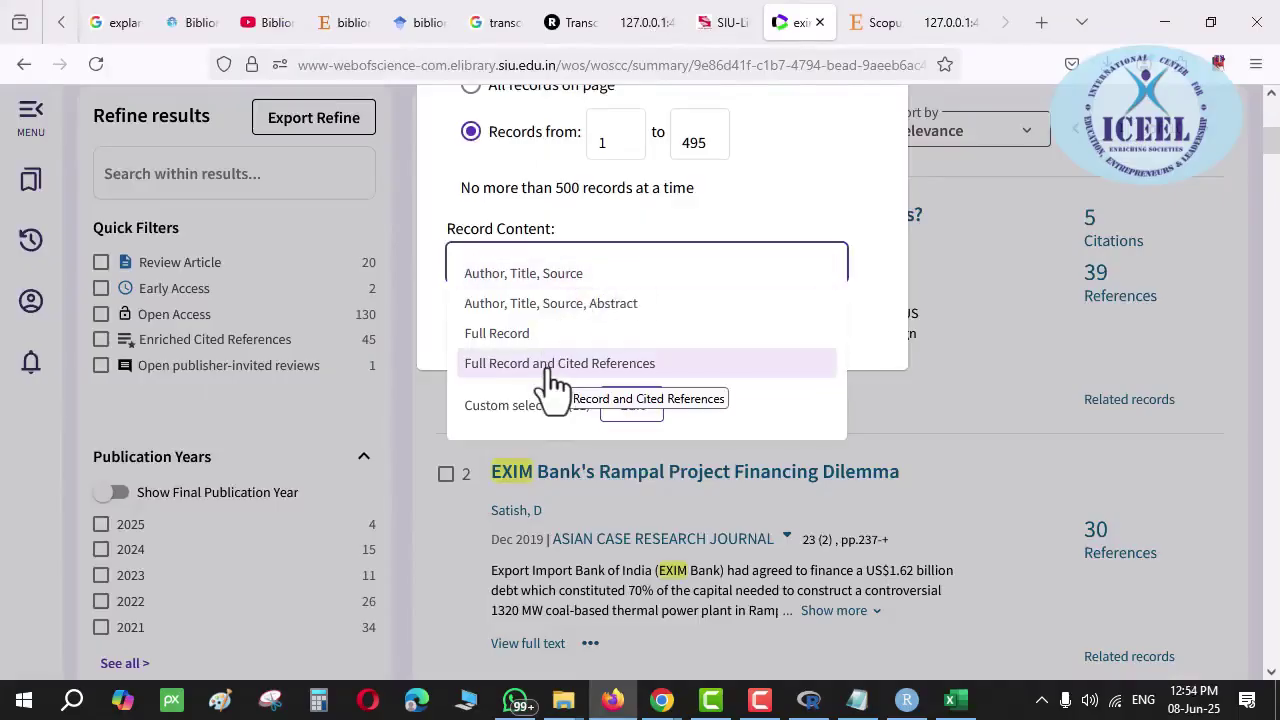
{"action": "left_click", "coordinate": [945, 22]}
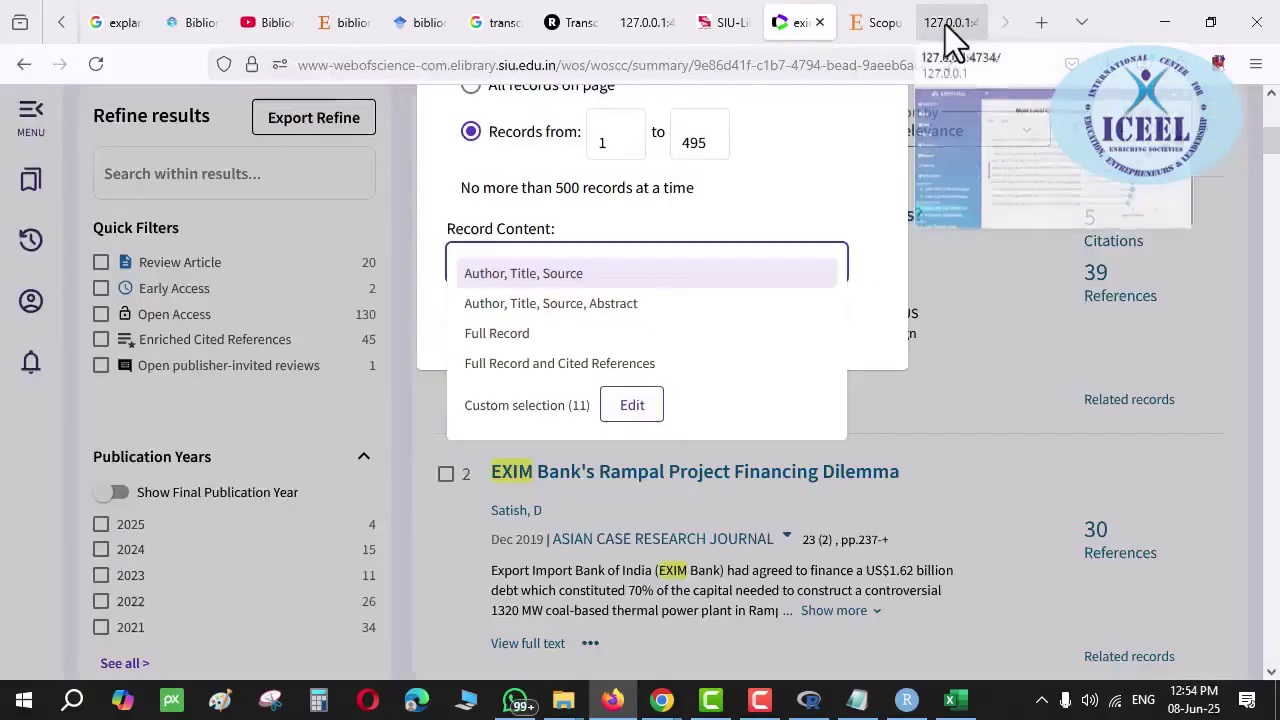
{"action": "left_click", "coordinate": [945, 22]}
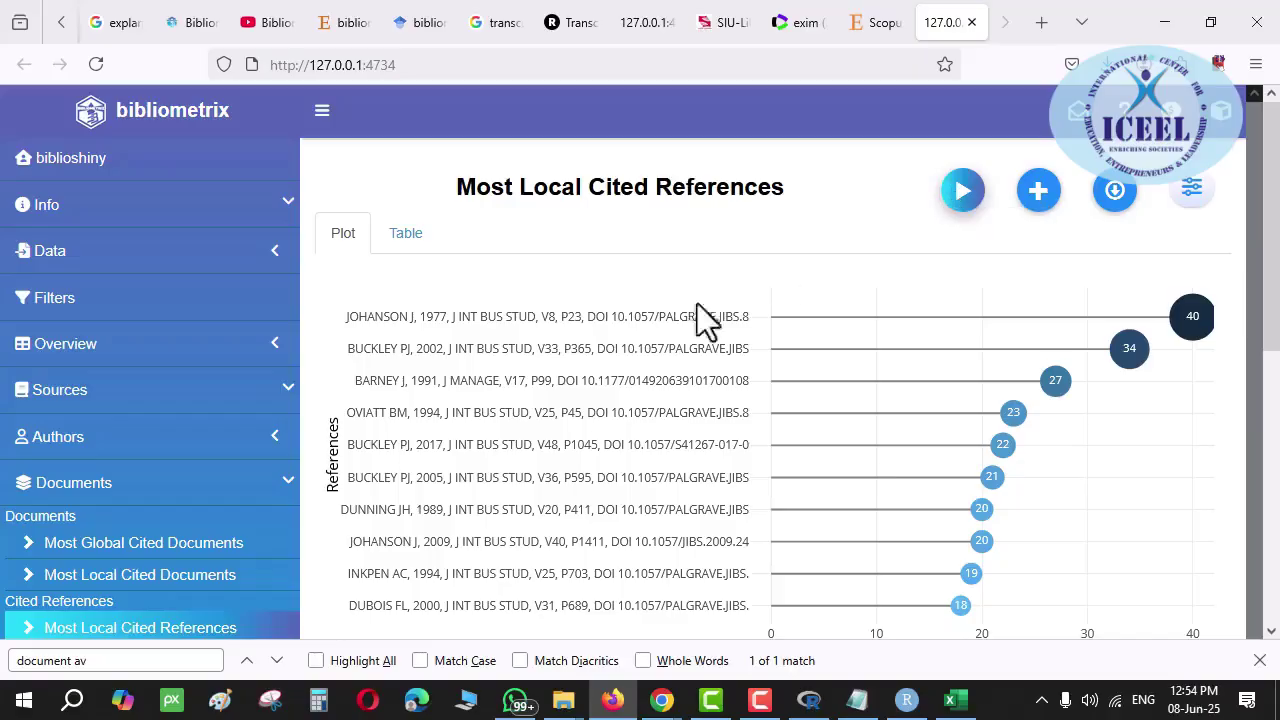
Run the References Spectroscopy analysis, inspect the citation peaks around 2000 to 2002, and view the RPYS table
{"action": "scroll", "coordinate": [266, 563], "scroll_direction": "down", "scroll_amount": 4}
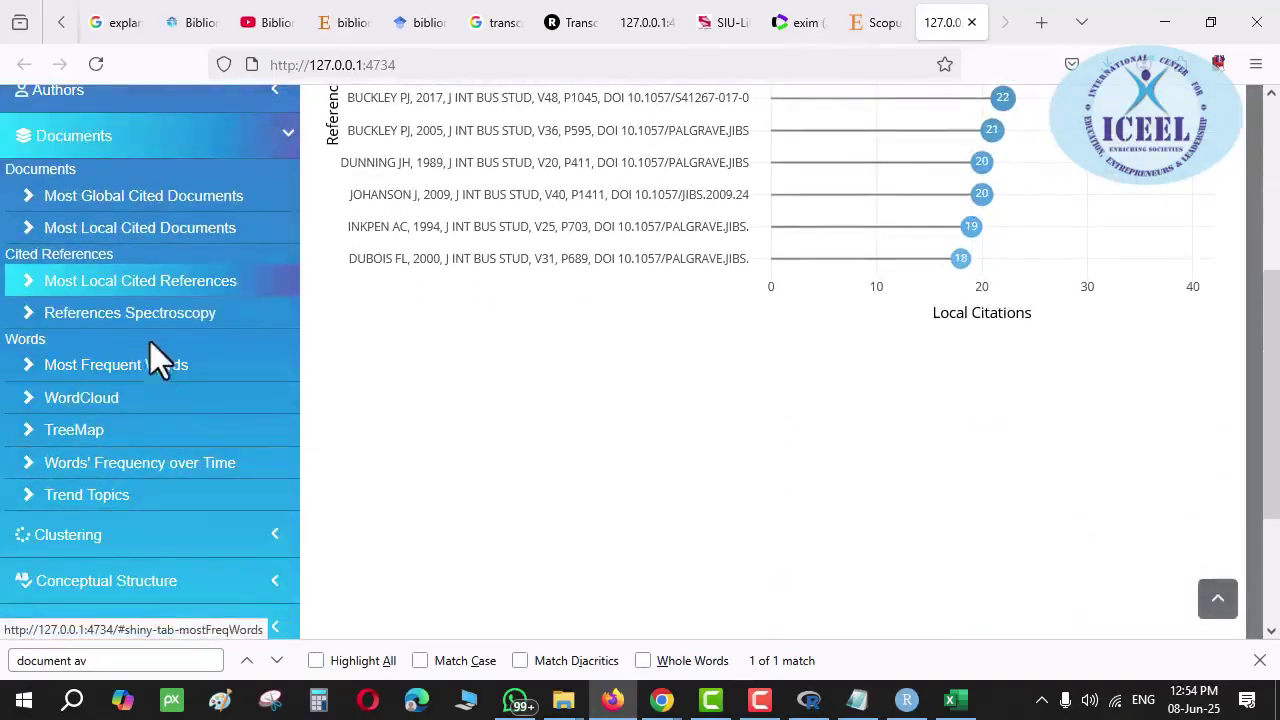
{"action": "left_click", "coordinate": [136, 316]}
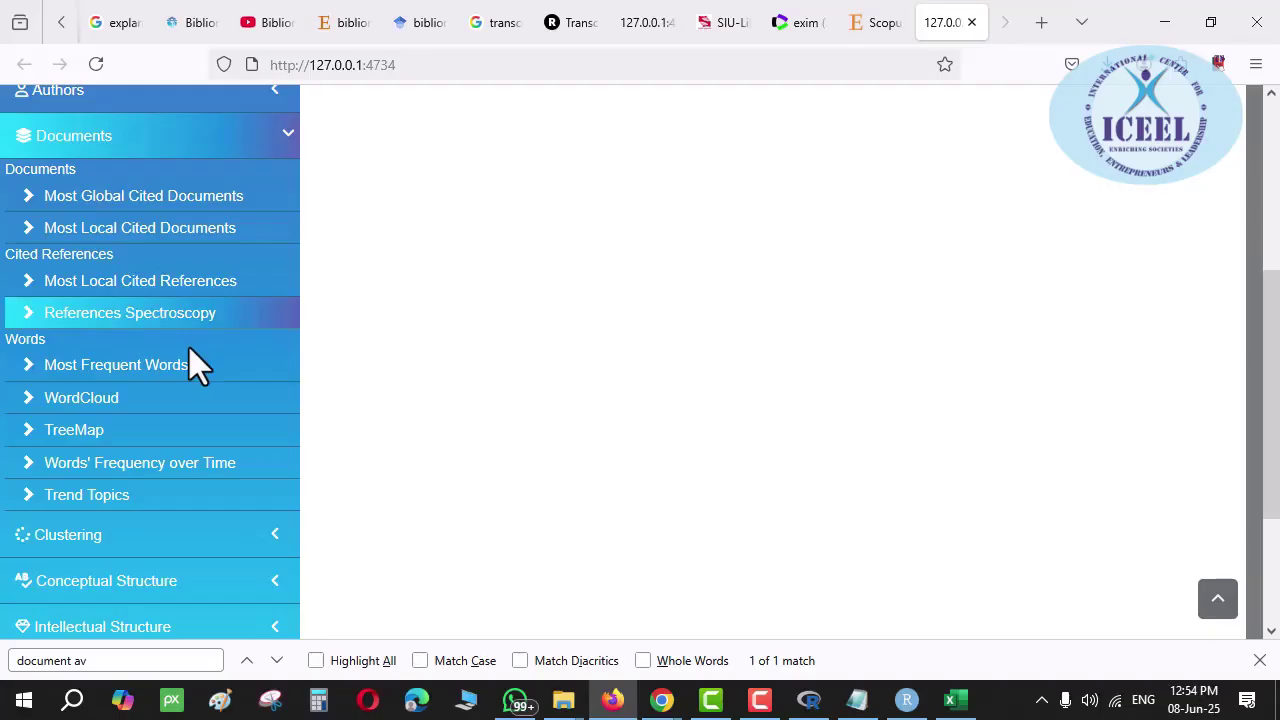
{"action": "scroll", "coordinate": [621, 343], "scroll_direction": "up", "scroll_amount": 5}
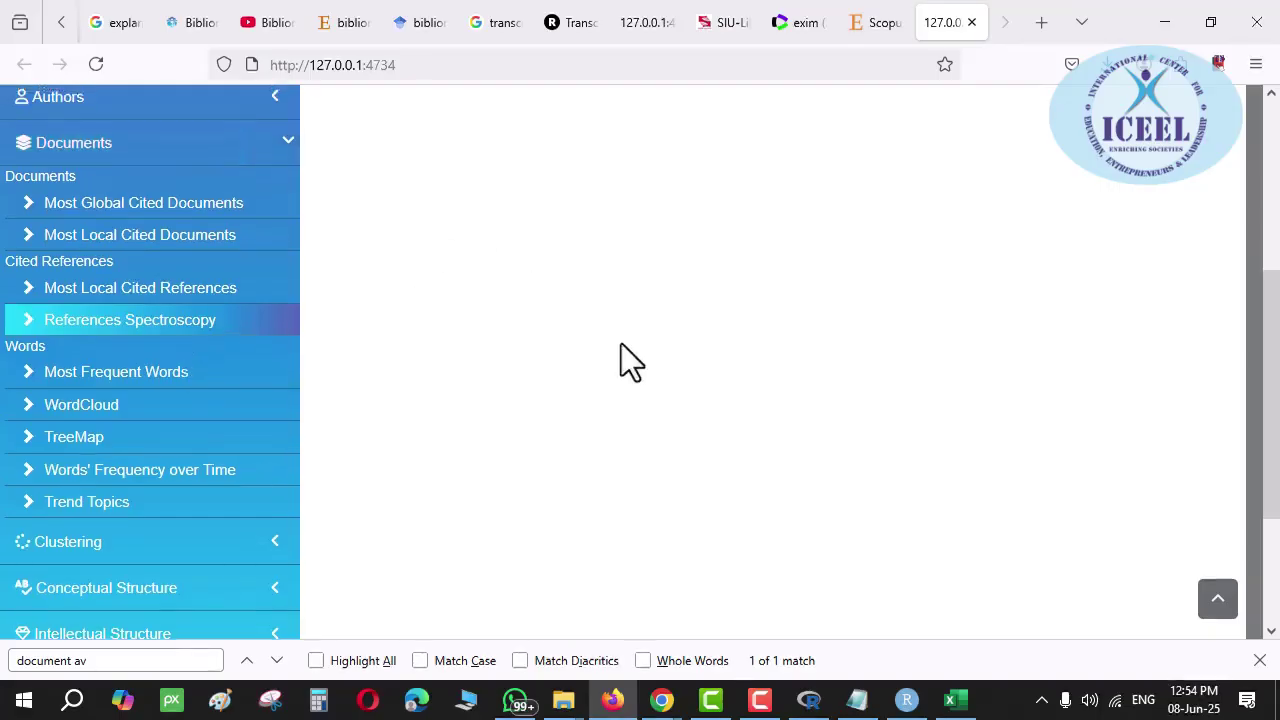
{"action": "left_click", "coordinate": [963, 191]}
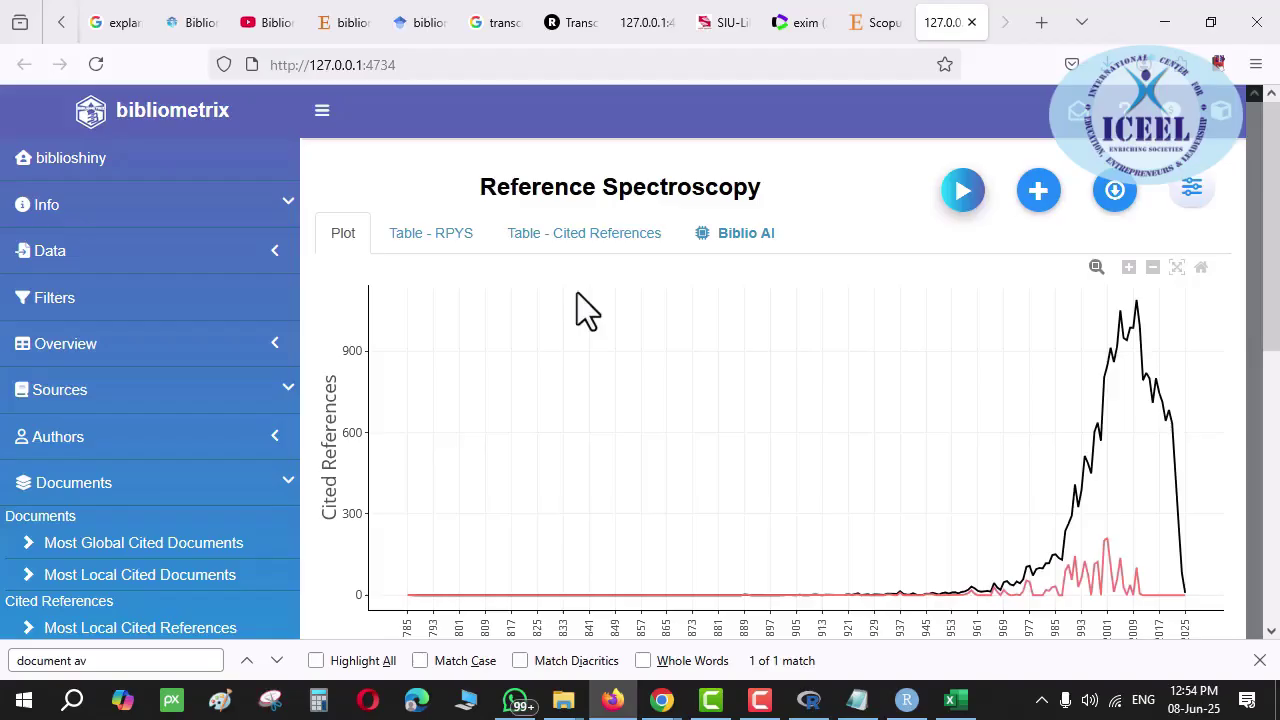
{"action": "mouse_move", "coordinate": [1102, 388]}
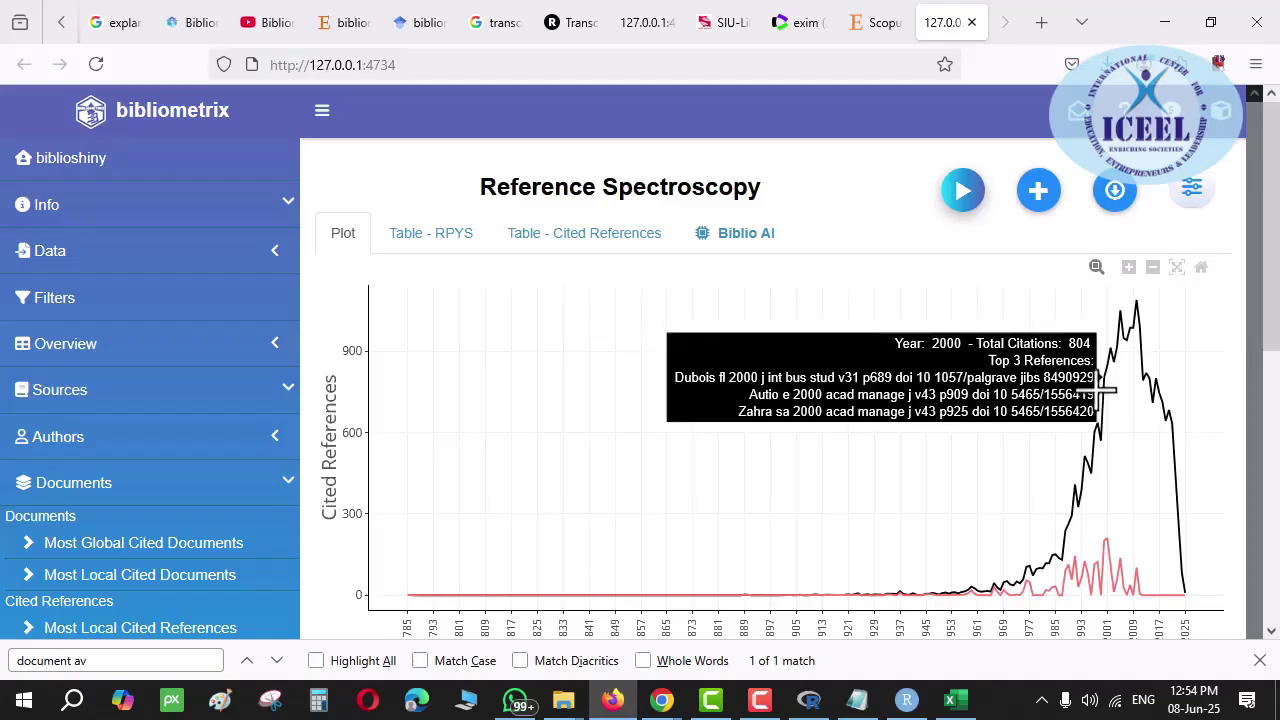
{"action": "mouse_move", "coordinate": [1110, 558]}
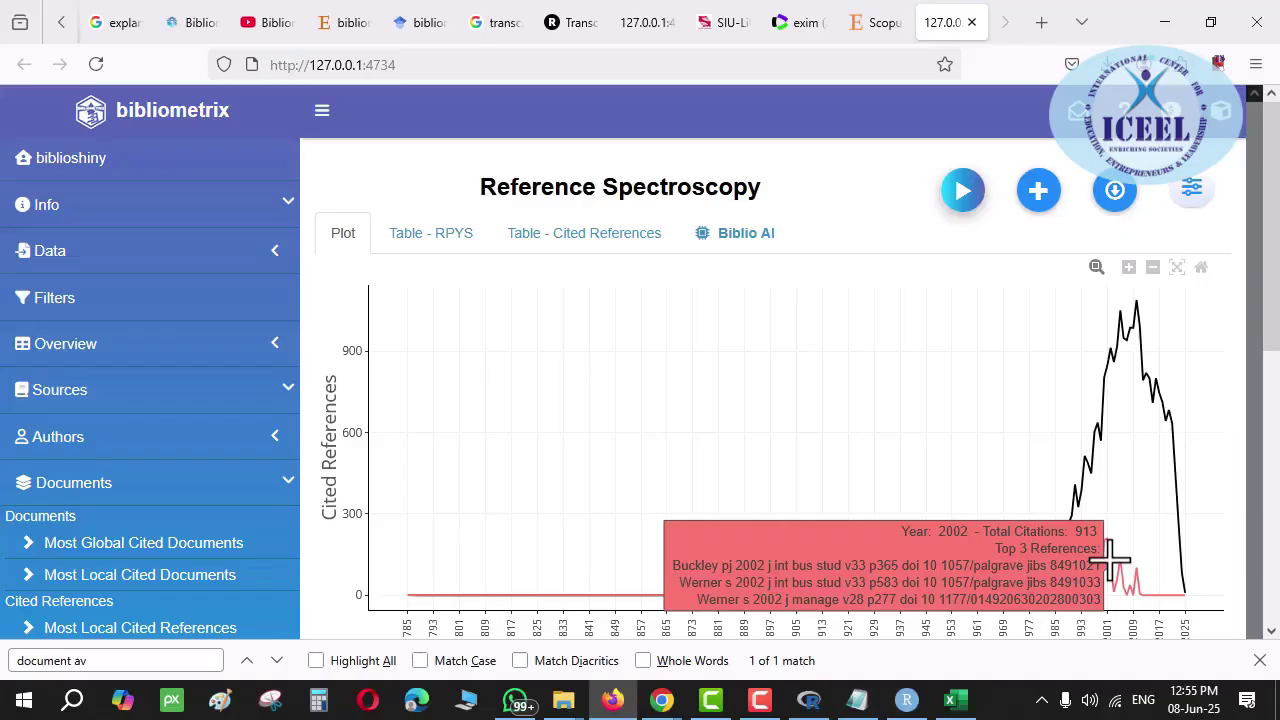
{"action": "left_click", "coordinate": [440, 240]}
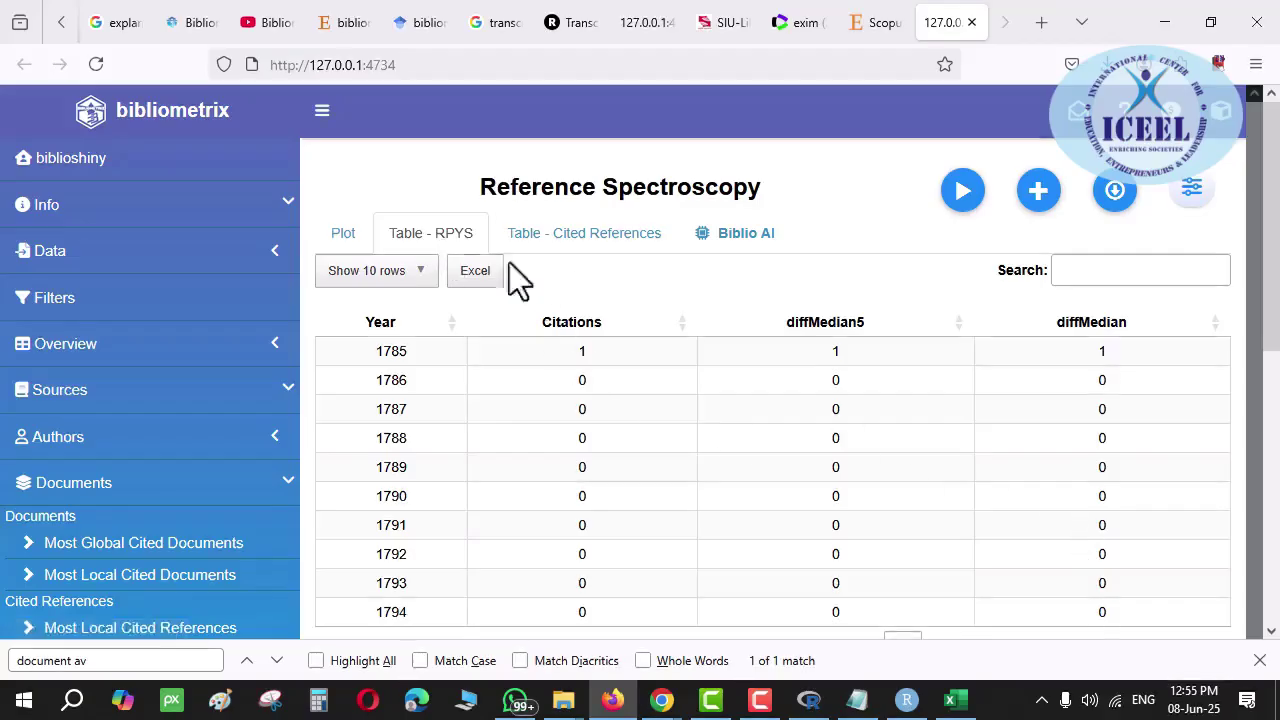
Generate the Most Frequent Words plot for the dataset
{"action": "scroll", "coordinate": [149, 560], "scroll_direction": "down", "scroll_amount": 3}
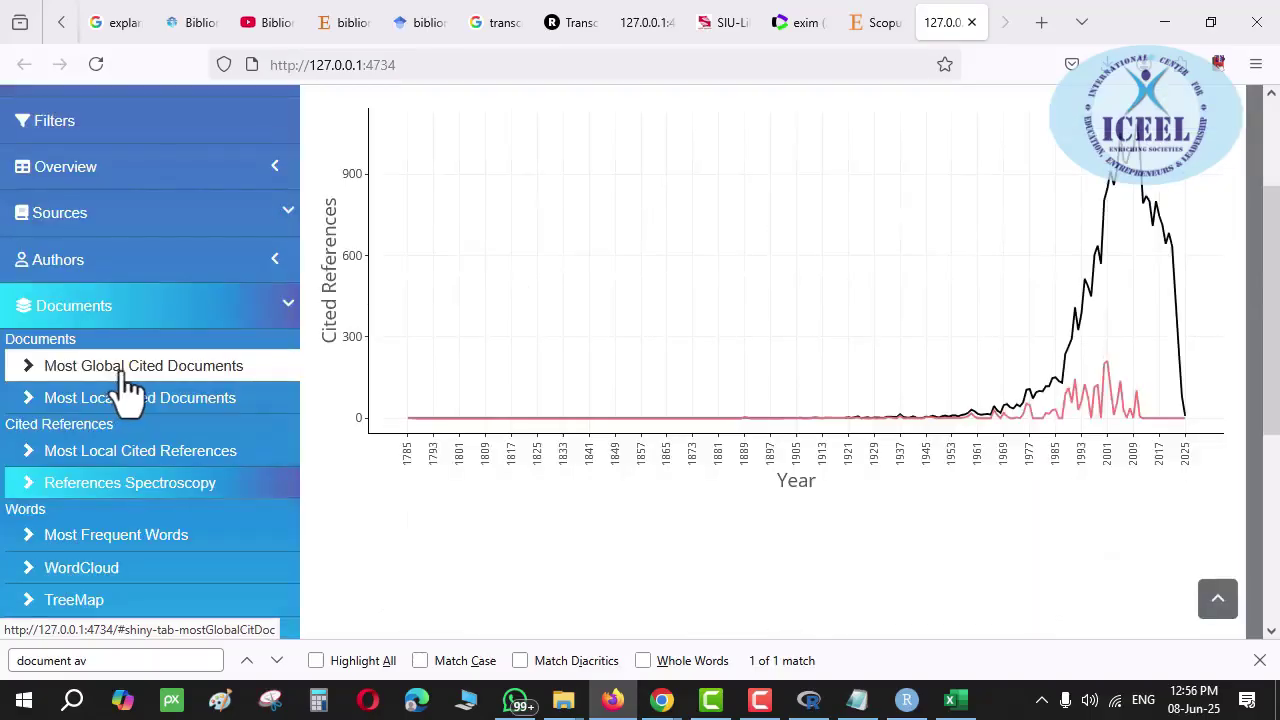
{"action": "scroll", "coordinate": [183, 483], "scroll_direction": "down", "scroll_amount": 5}
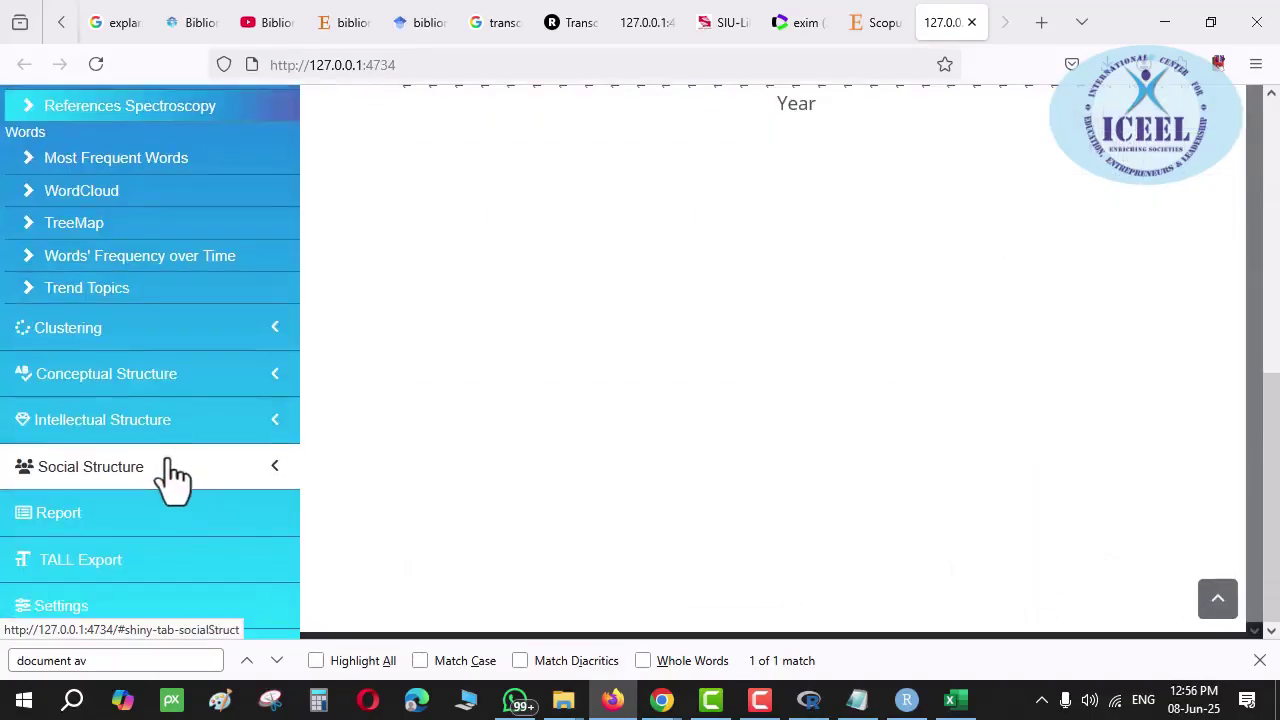
{"action": "left_click", "coordinate": [112, 180]}
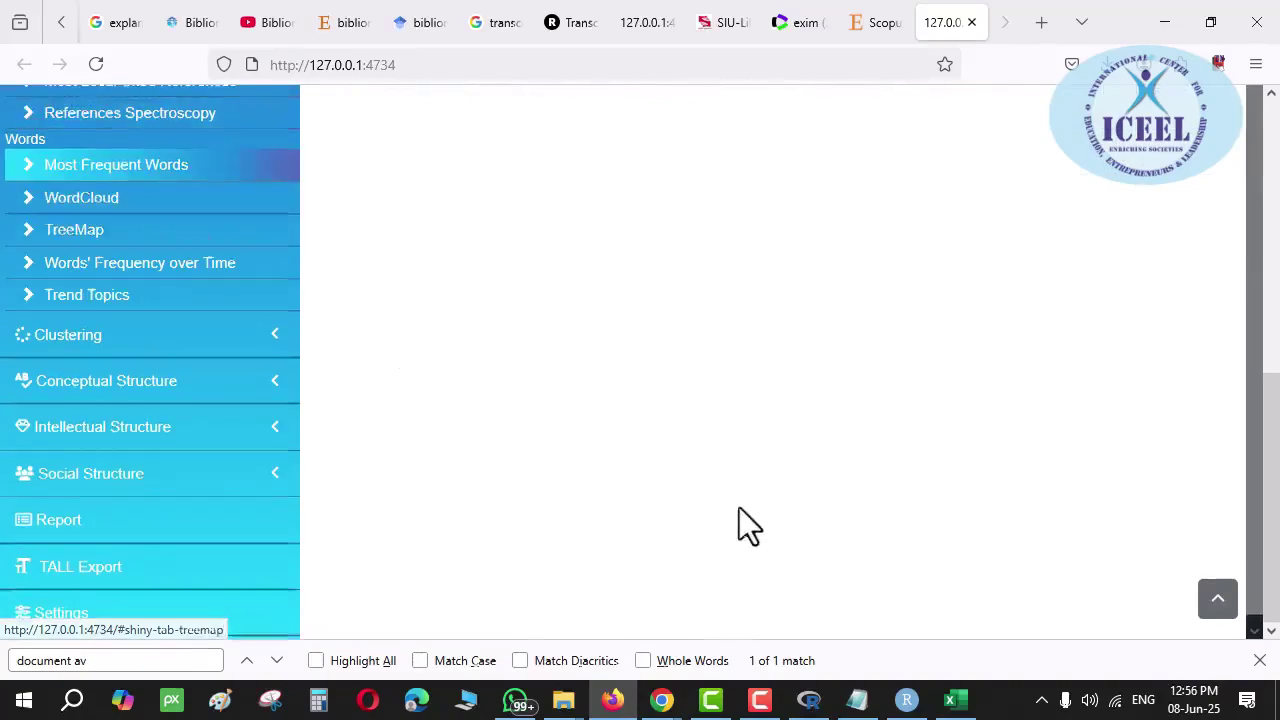
{"action": "scroll", "coordinate": [739, 507], "scroll_direction": "up", "scroll_amount": 5}
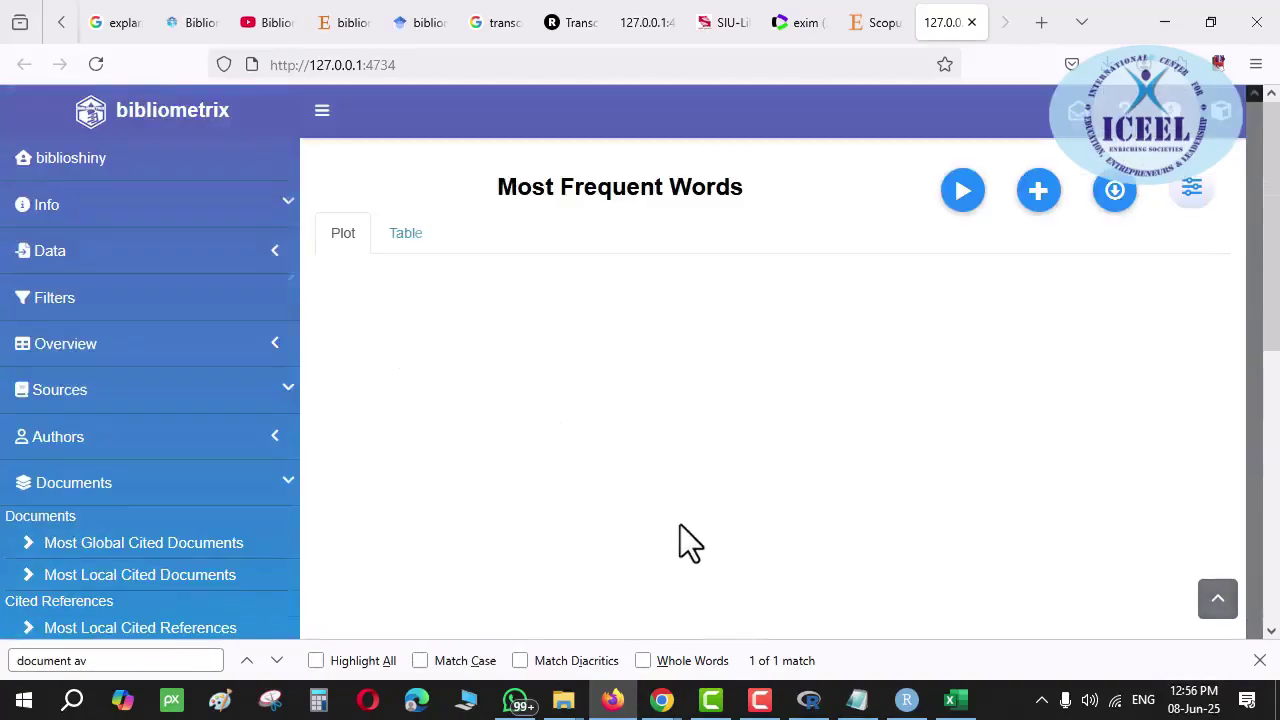
{"action": "left_click", "coordinate": [960, 194]}
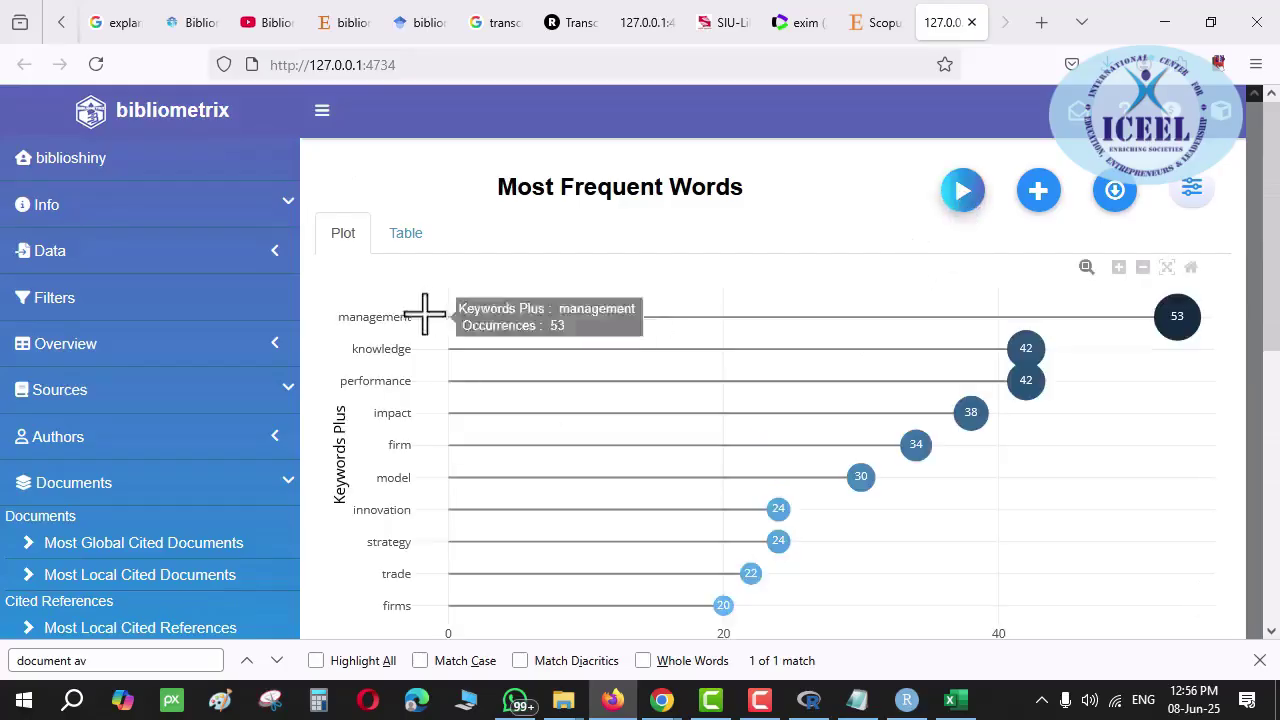
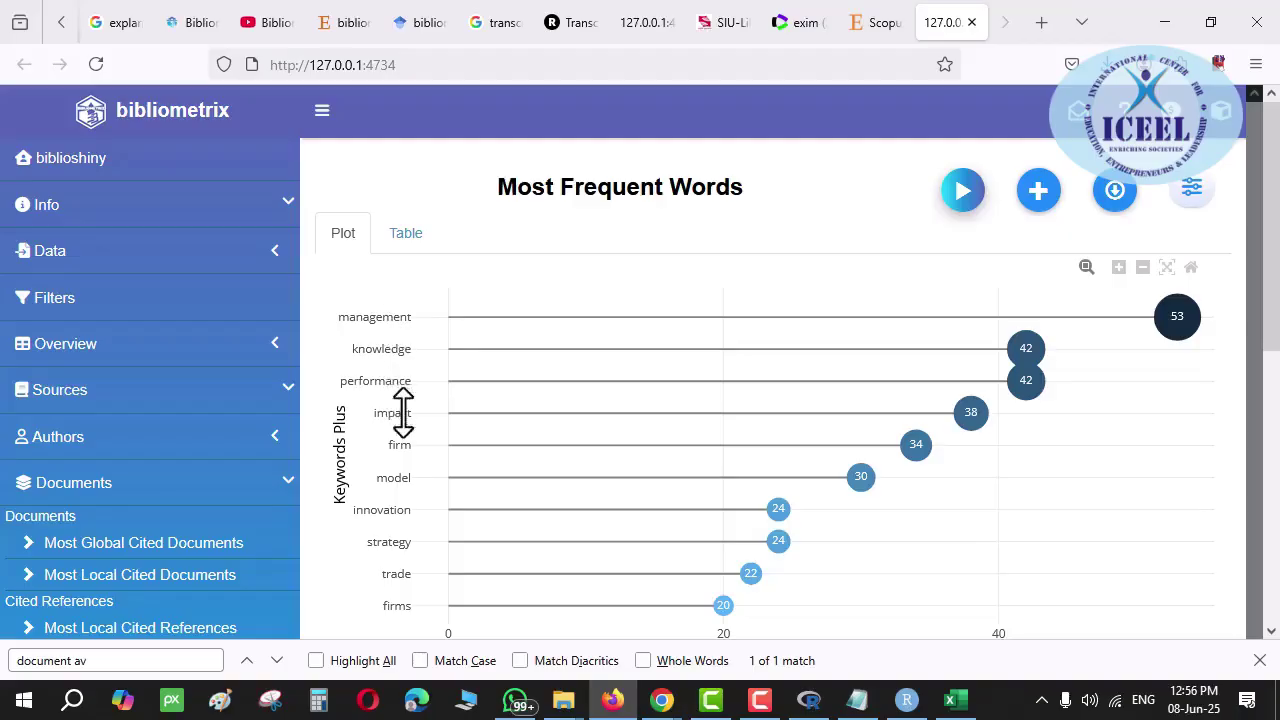
Generate the WordCloud for the dataset and inspect the occurrences of its prominent words
{"action": "scroll", "coordinate": [410, 483], "scroll_direction": "down", "scroll_amount": 1}
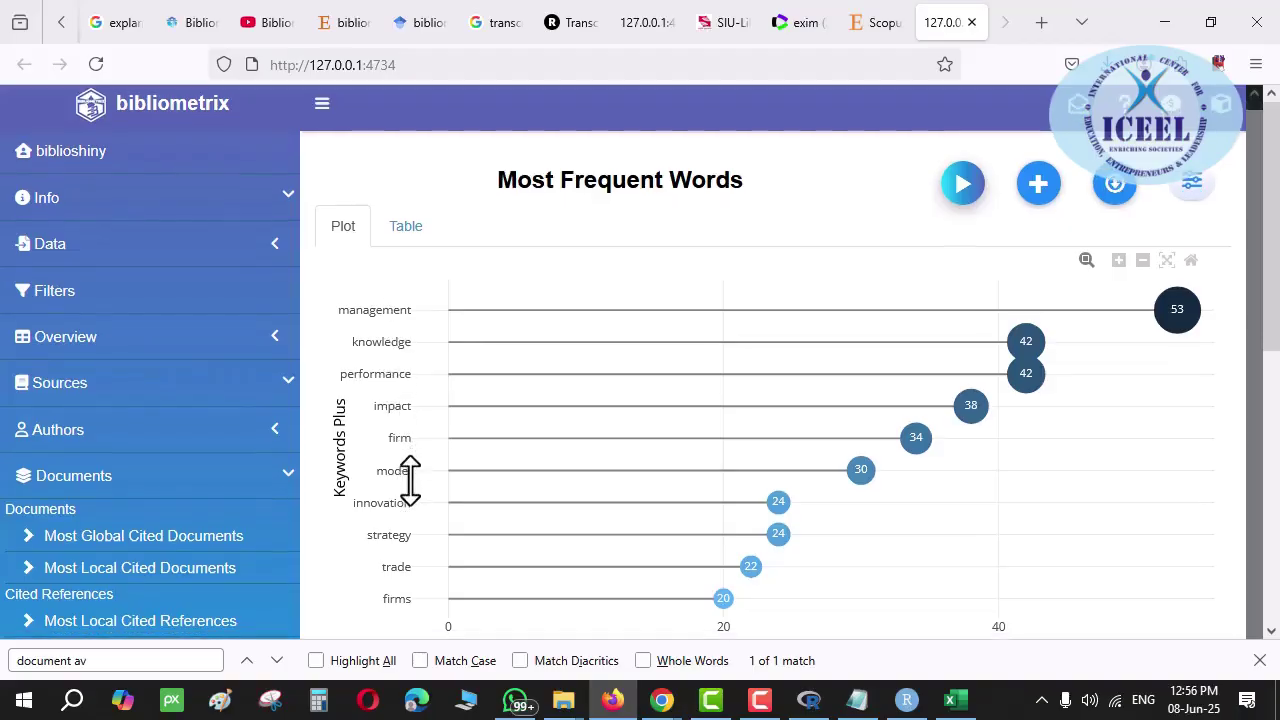
{"action": "scroll", "coordinate": [410, 485], "scroll_direction": "down", "scroll_amount": 3}
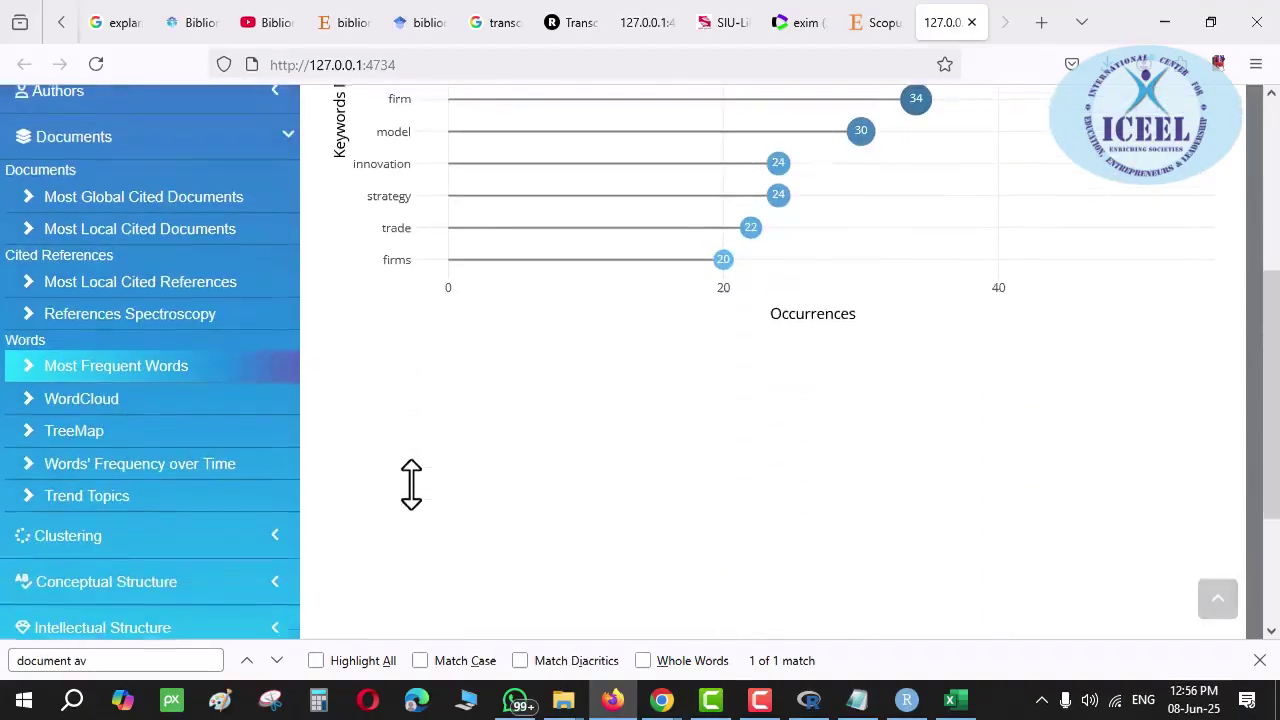
{"action": "left_click", "coordinate": [96, 412]}
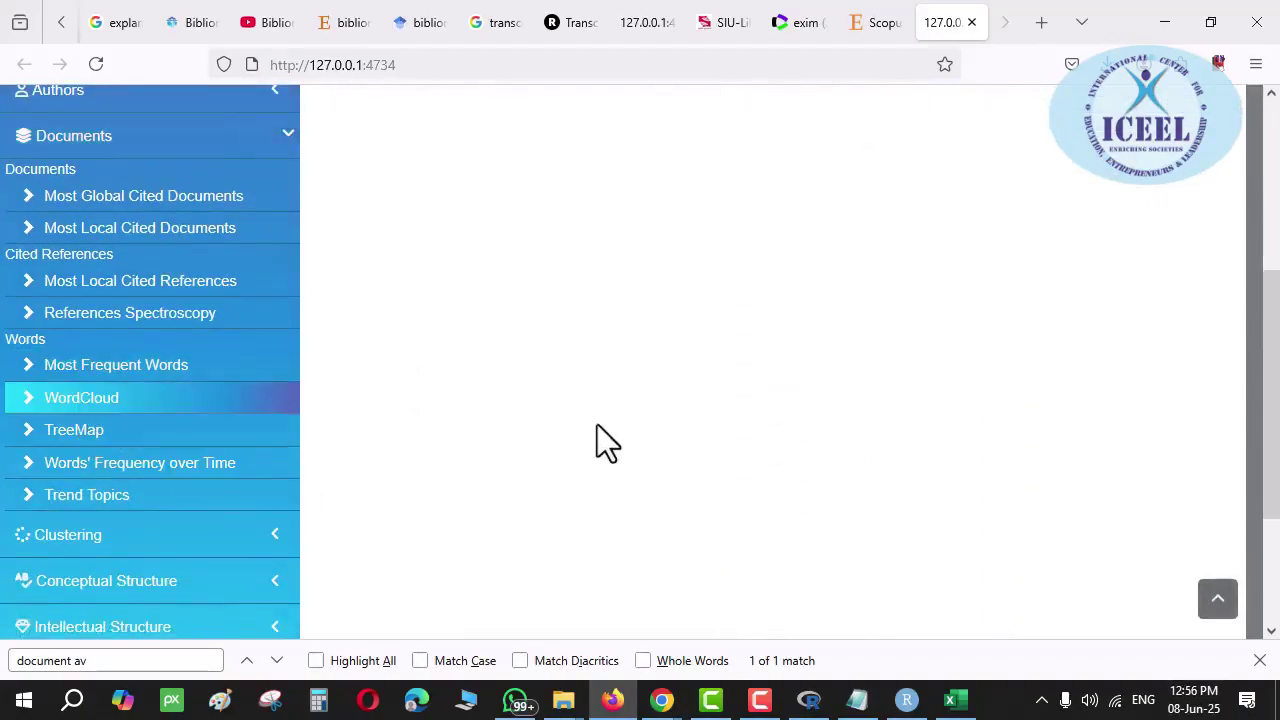
{"action": "scroll", "coordinate": [912, 289], "scroll_direction": "up", "scroll_amount": 4}
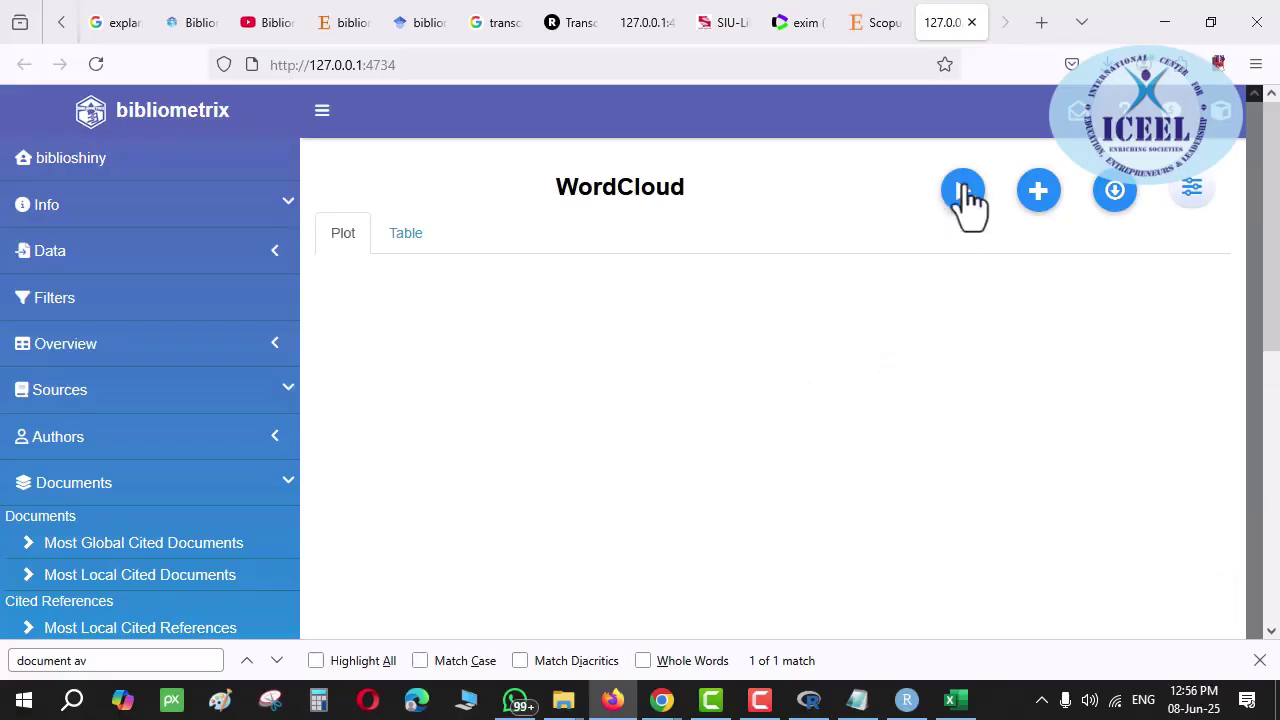
{"action": "left_click", "coordinate": [963, 192]}
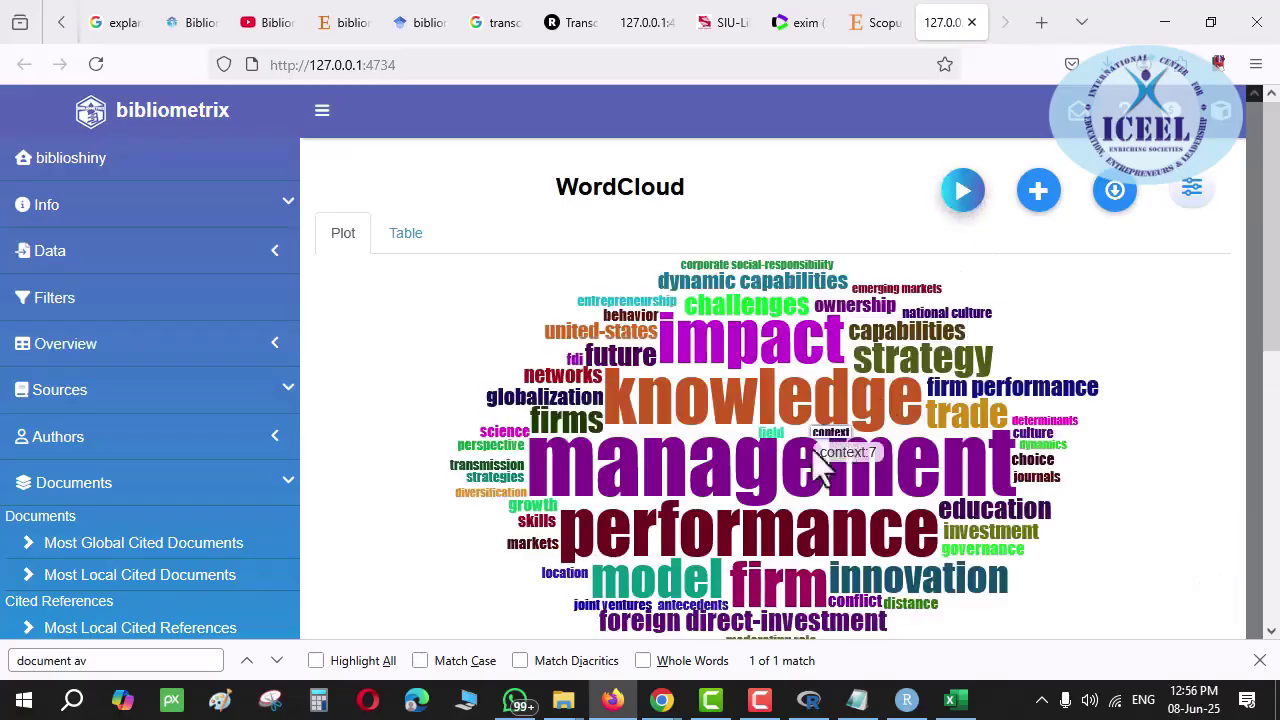
{"action": "mouse_move", "coordinate": [626, 476]}
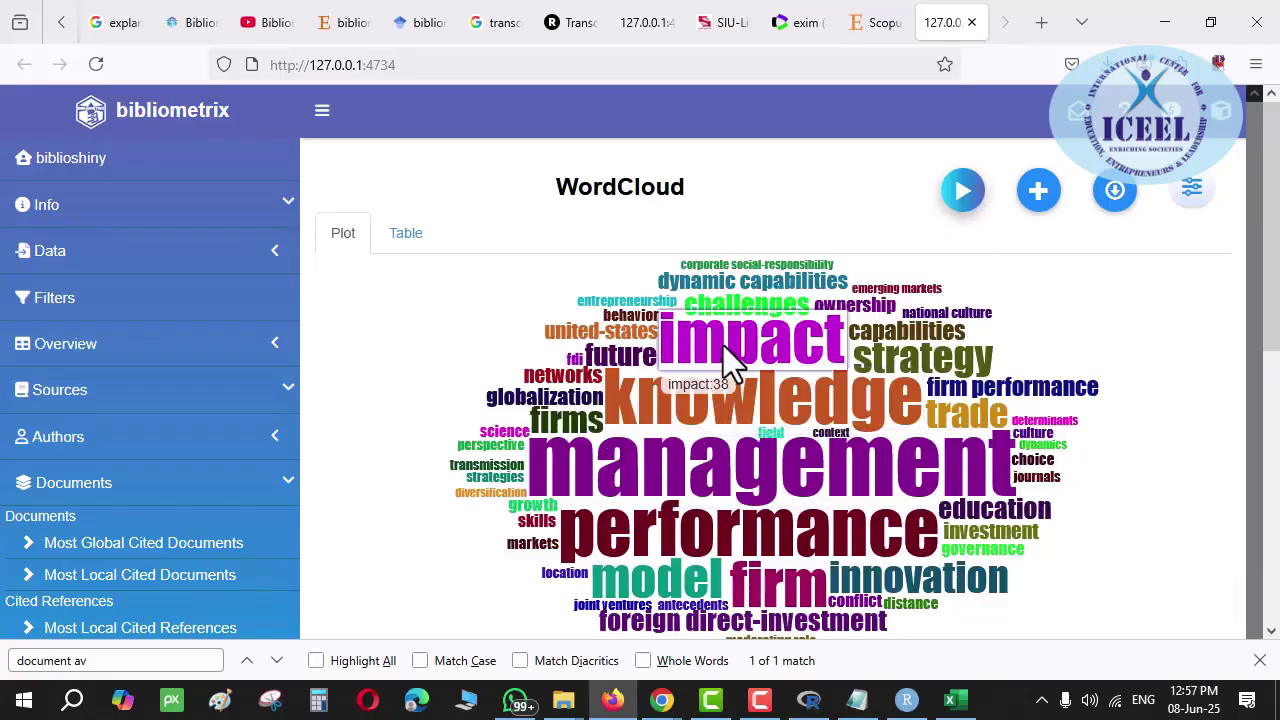
Generate the TreeMap of the dataset's words
{"action": "scroll", "coordinate": [171, 523], "scroll_direction": "down", "scroll_amount": 3}
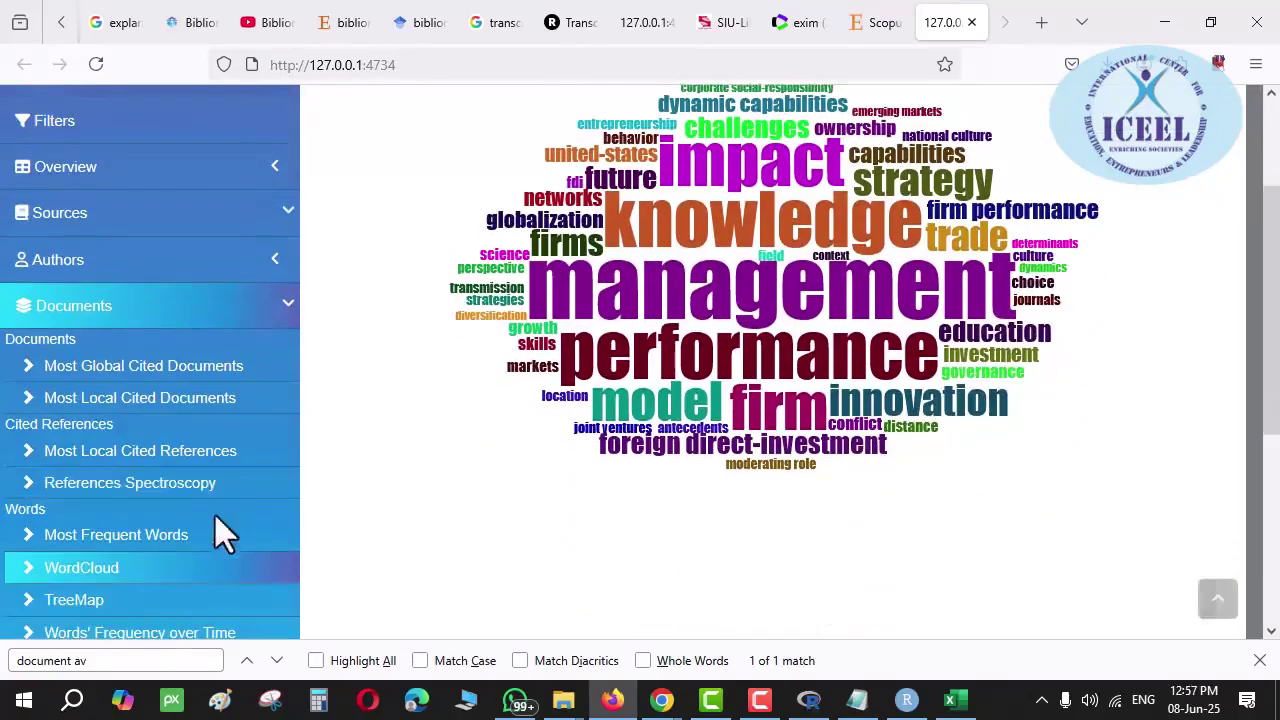
{"action": "scroll", "coordinate": [209, 518], "scroll_direction": "down", "scroll_amount": 6}
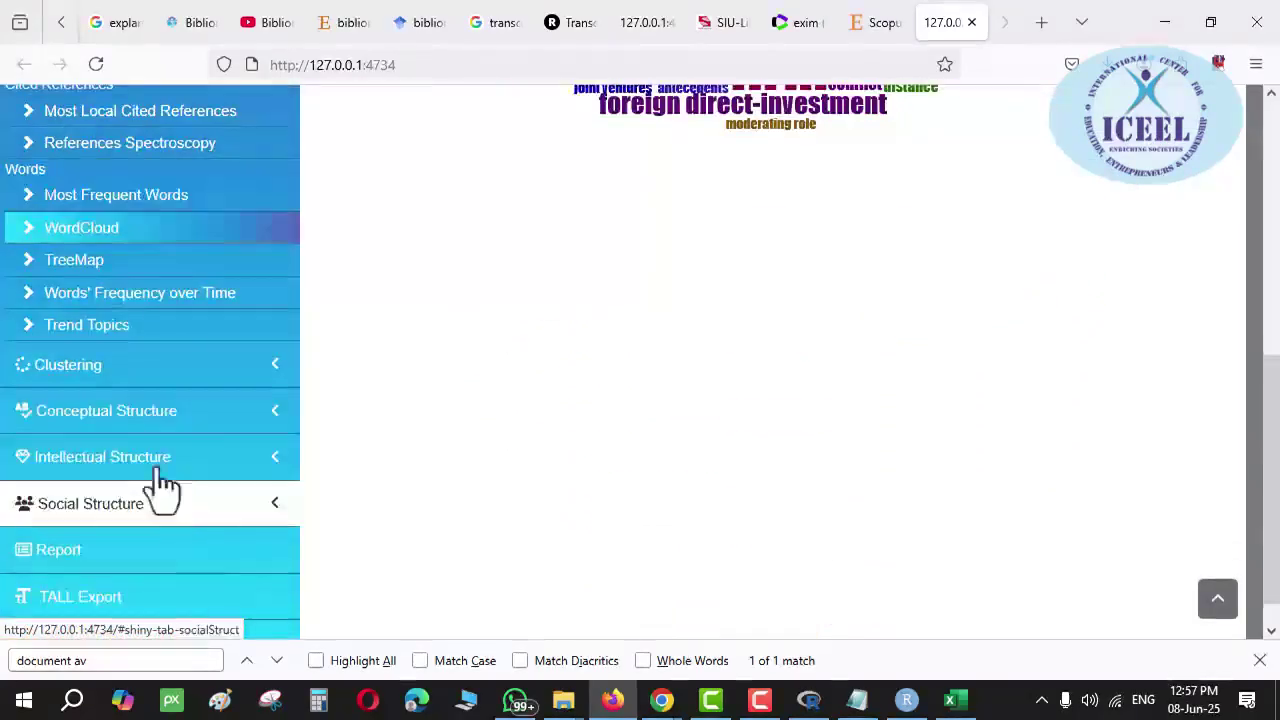
{"action": "left_click", "coordinate": [100, 262]}
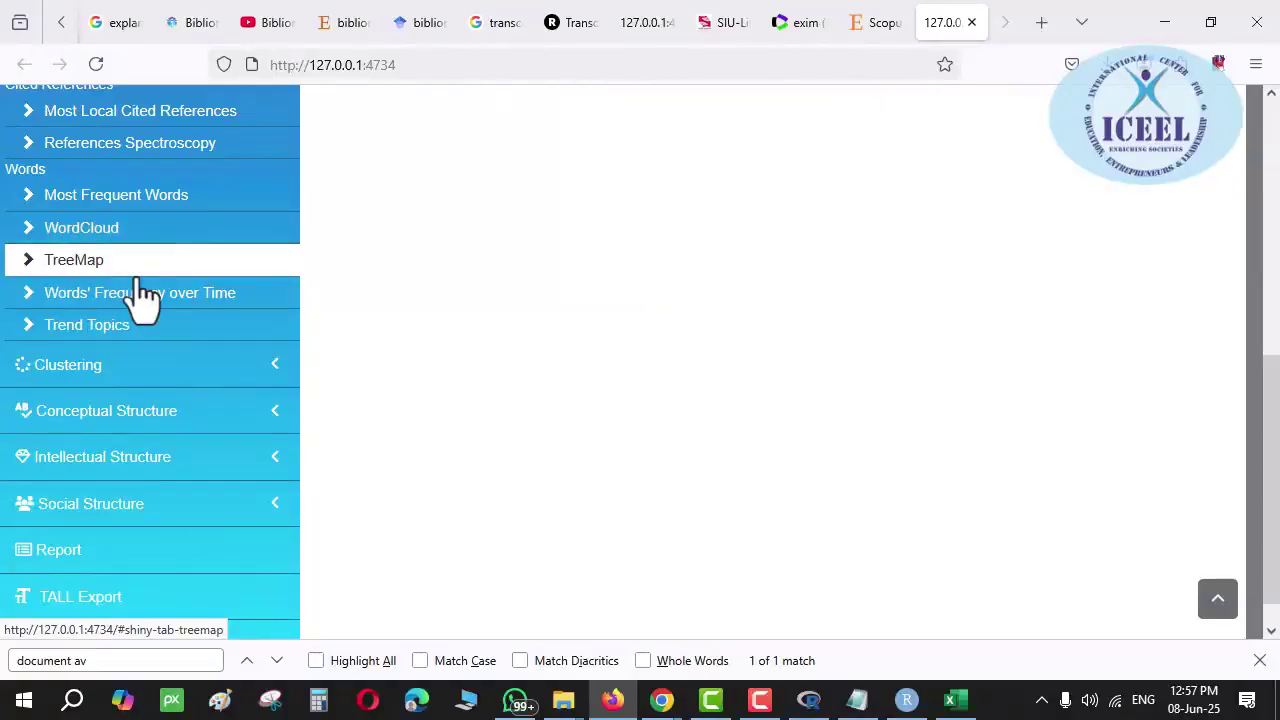
{"action": "scroll", "coordinate": [930, 290], "scroll_direction": "up", "scroll_amount": 7}
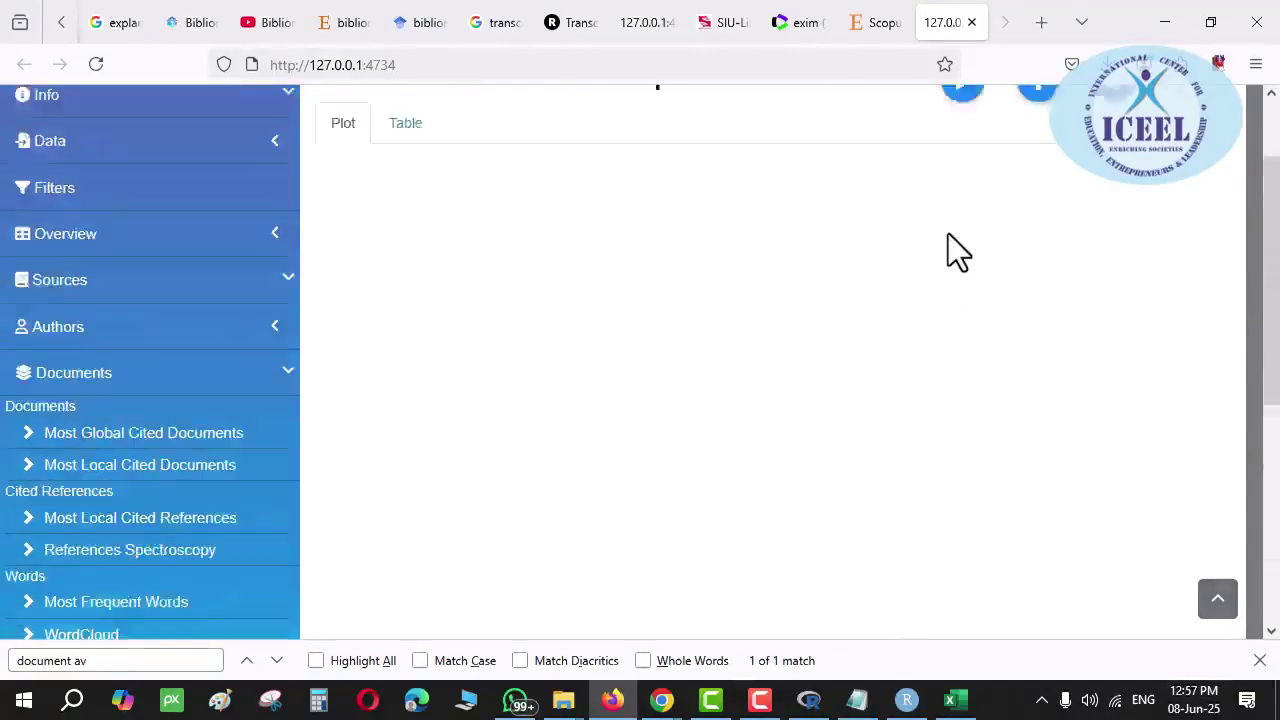
{"action": "scroll", "coordinate": [948, 250], "scroll_direction": "up", "scroll_amount": 2}
{"action": "left_click", "coordinate": [962, 192]}
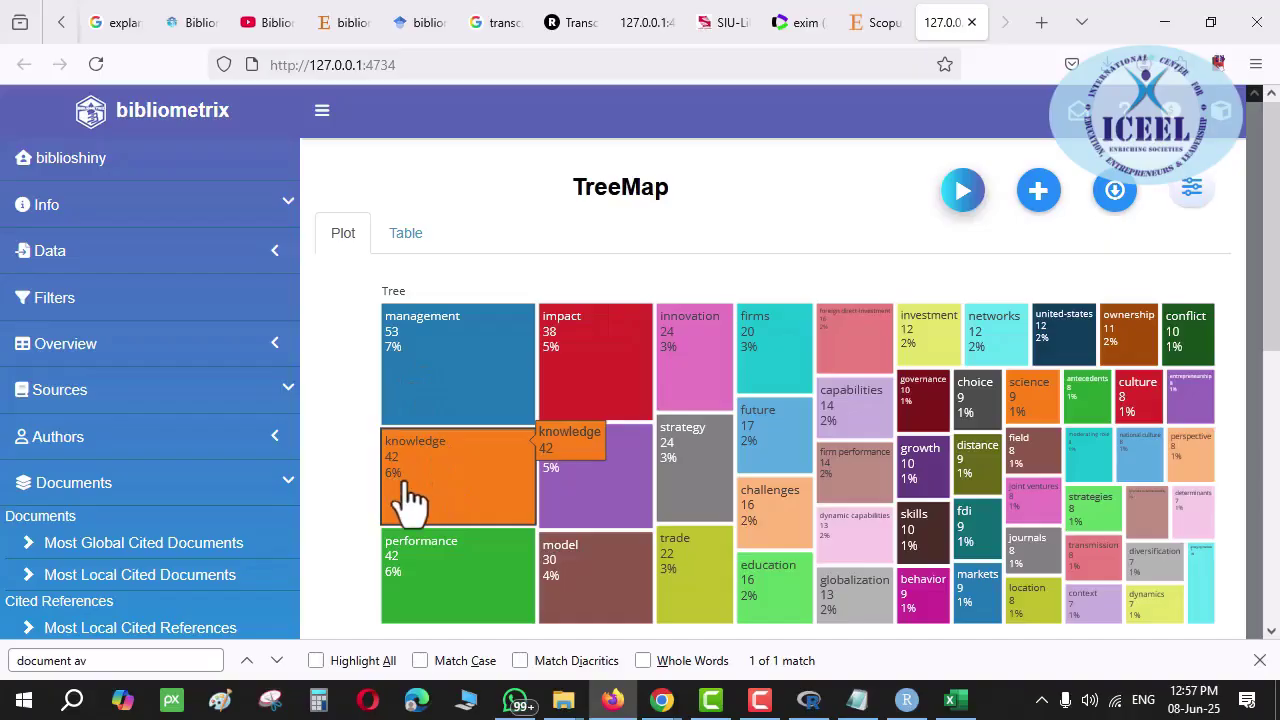
Generate the Words' Frequency over Time plot for the dataset
{"action": "scroll", "coordinate": [407, 500], "scroll_direction": "down", "scroll_amount": 1}
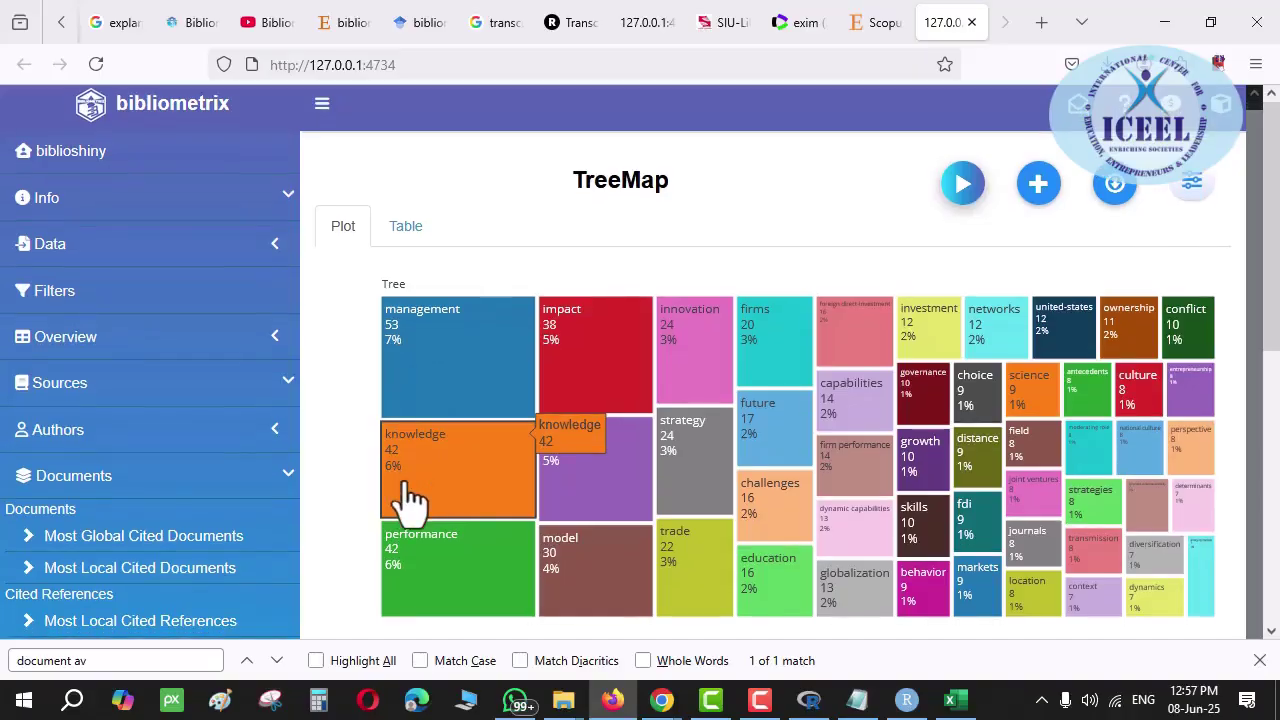
{"action": "scroll", "coordinate": [140, 520], "scroll_direction": "down", "scroll_amount": 3}
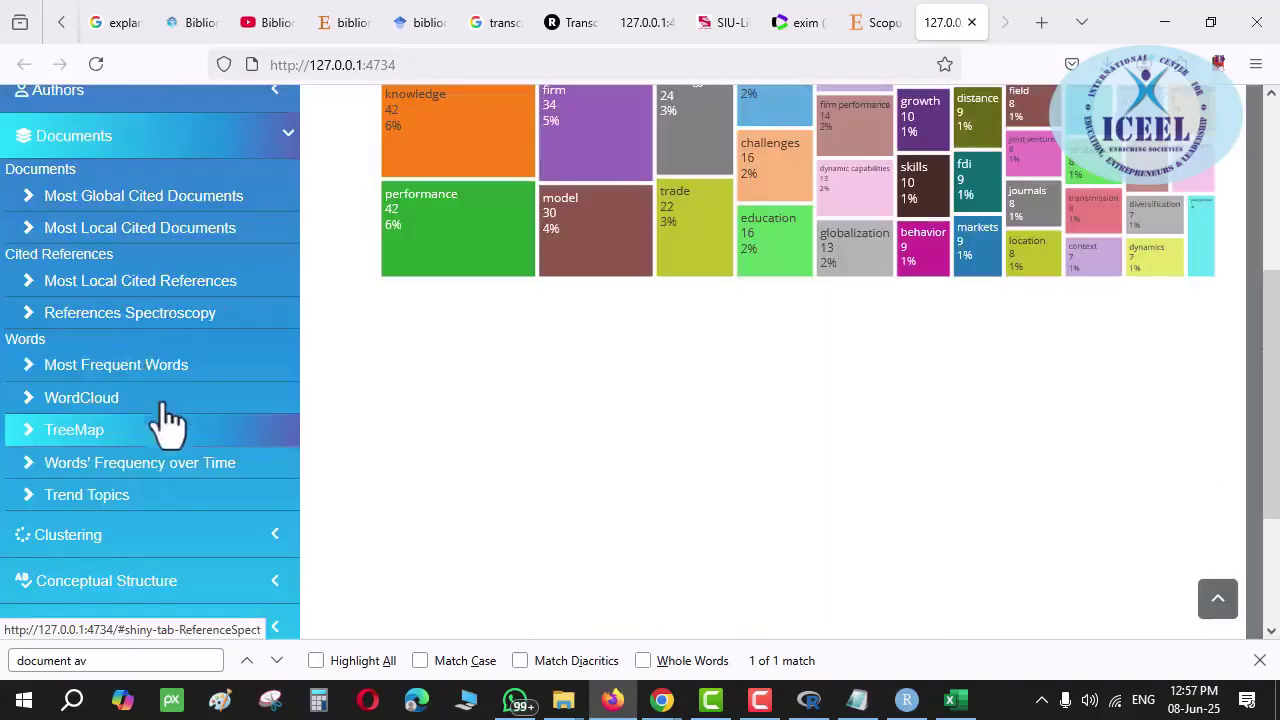
{"action": "left_click", "coordinate": [157, 485]}
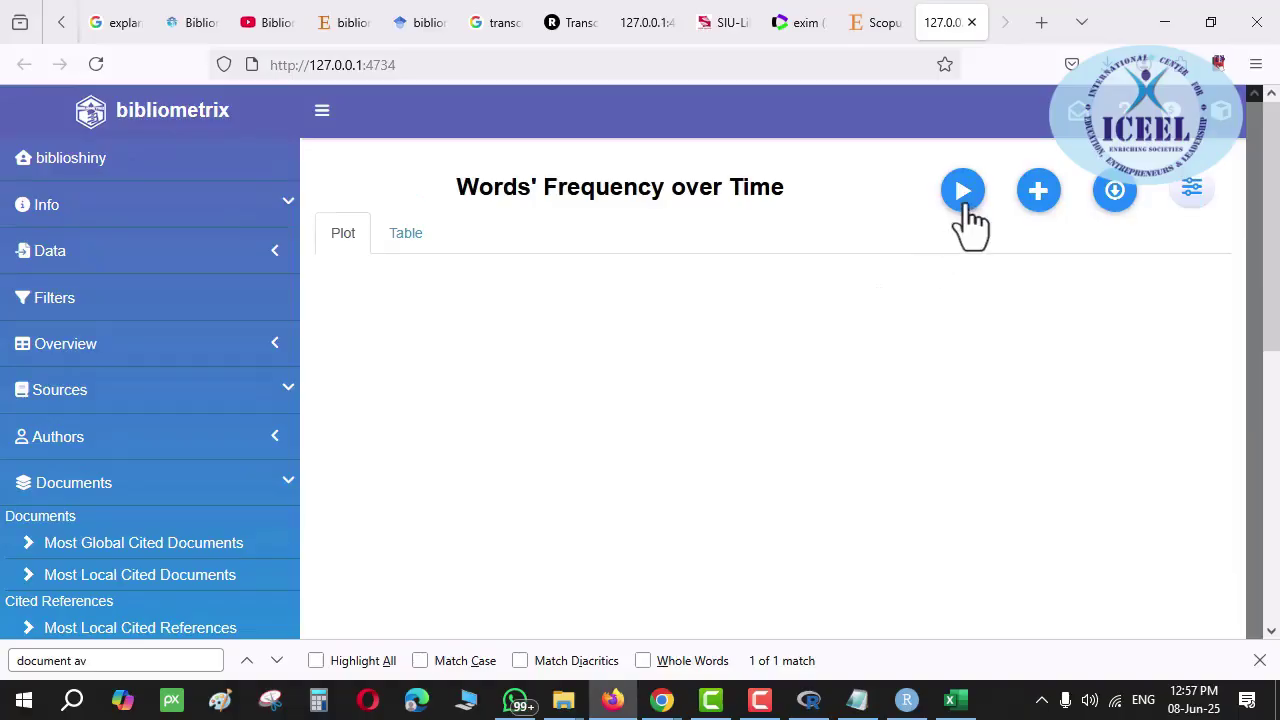
{"action": "left_click", "coordinate": [960, 200]}
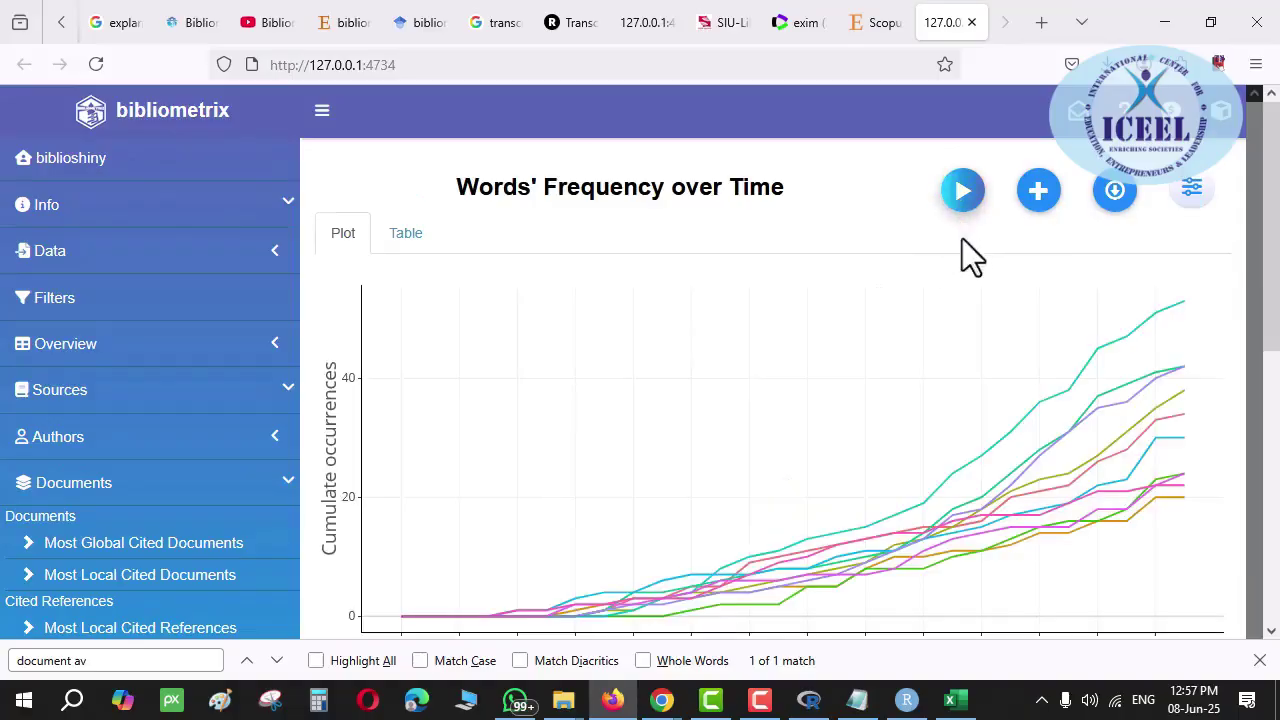
Repeatedly hide and show the MANAGEMENT line in the Words' Frequency over Time plot to identify its curve among the terms
{"action": "scroll", "coordinate": [771, 477], "scroll_direction": "down", "scroll_amount": 3}
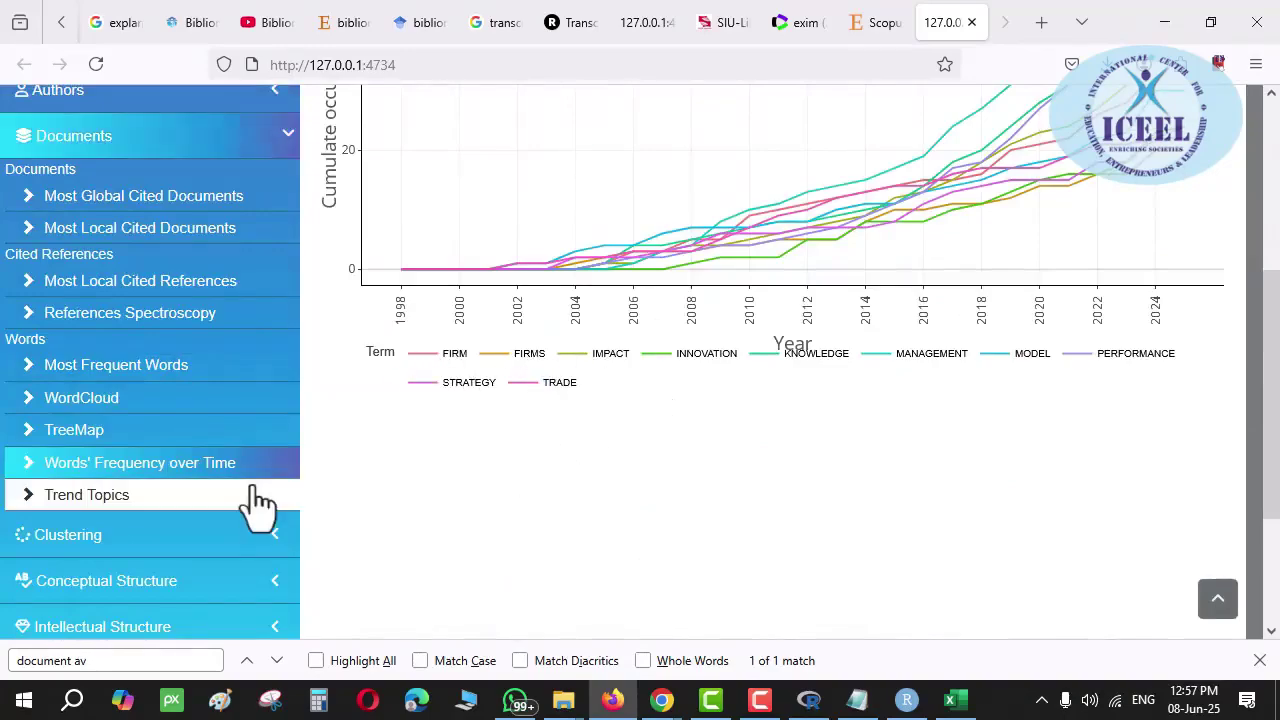
{"action": "left_click", "coordinate": [931, 362]}
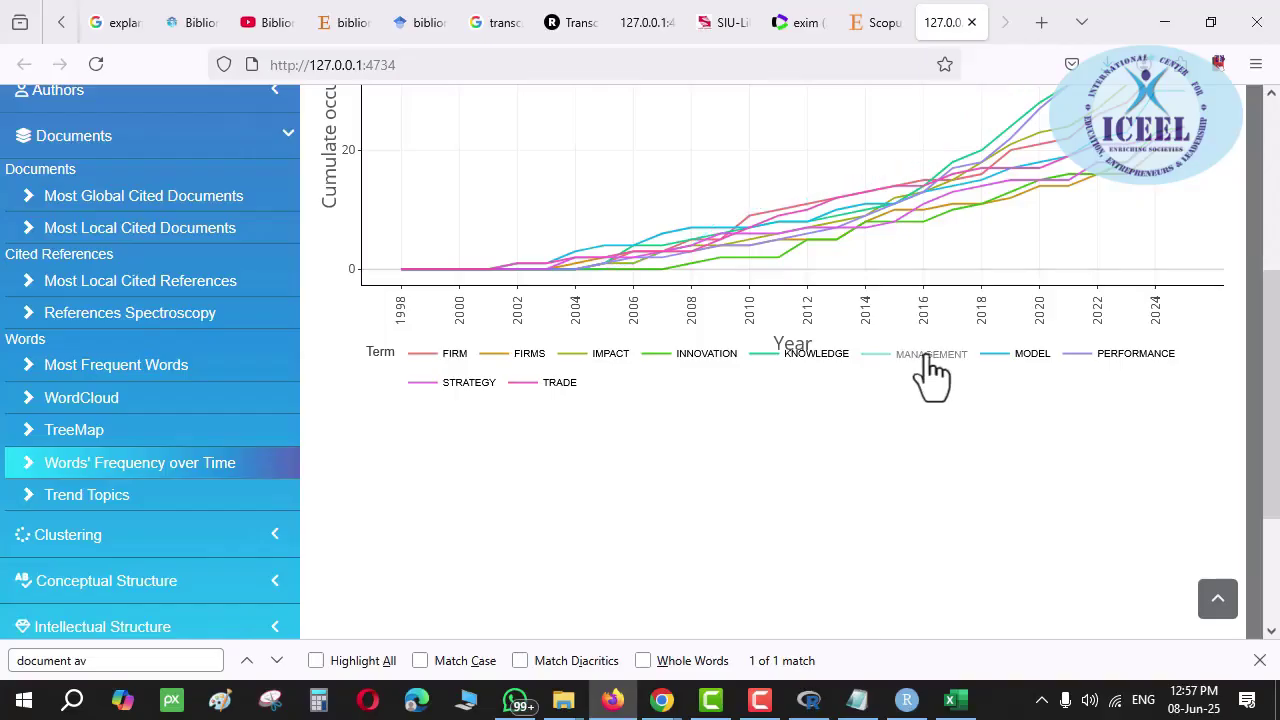
{"action": "left_click", "coordinate": [918, 357]}
{"action": "left_click", "coordinate": [918, 357]}
{"action": "left_click", "coordinate": [941, 357]}
{"action": "left_click", "coordinate": [941, 357]}
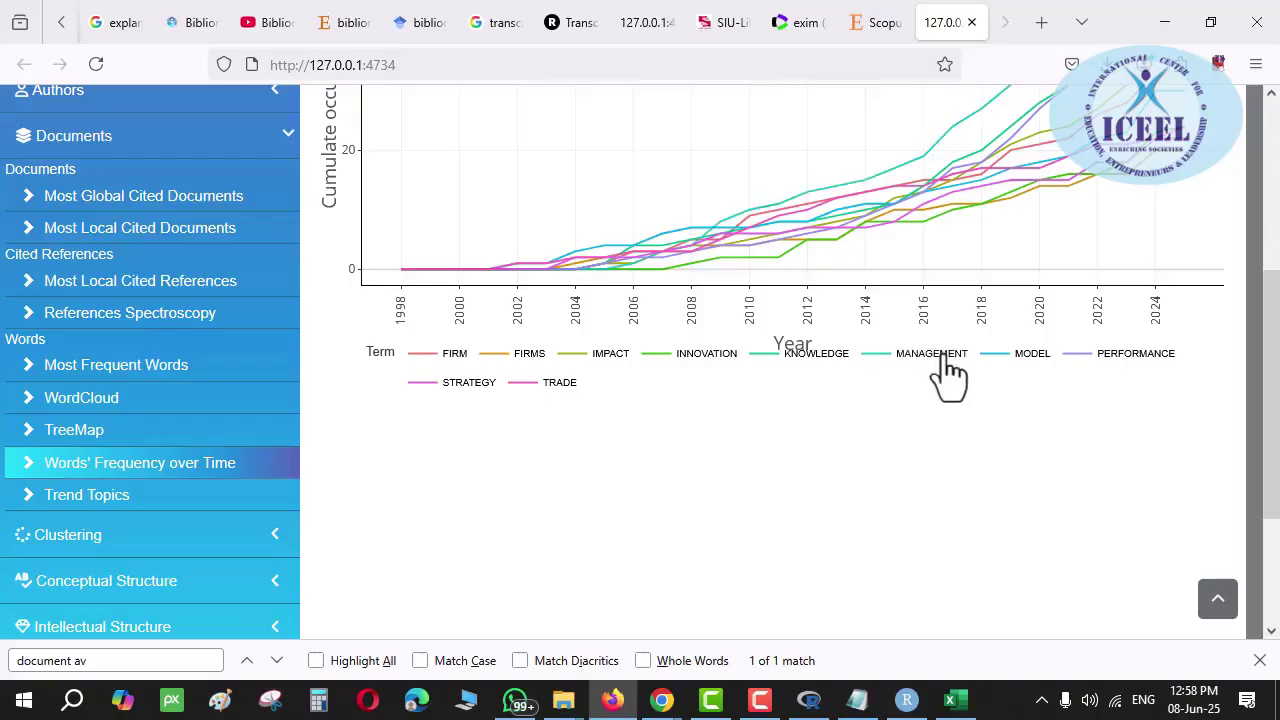
{"action": "left_click", "coordinate": [946, 360]}
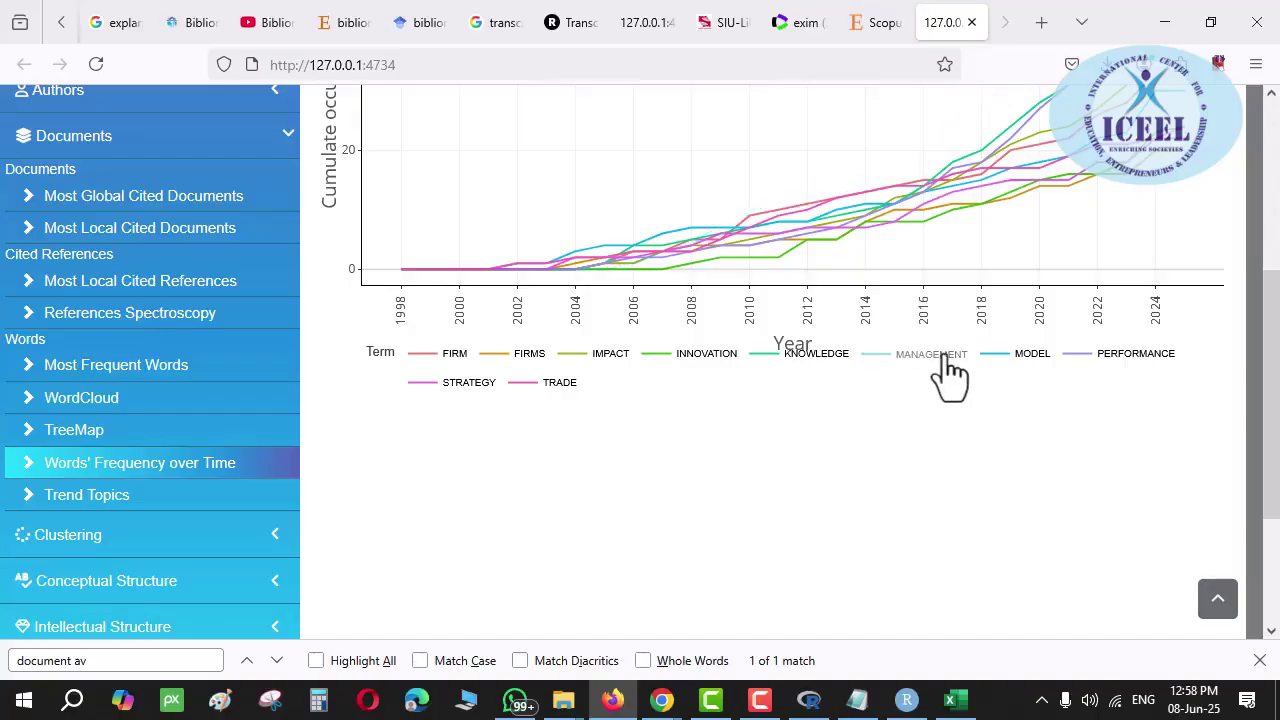
{"action": "left_click", "coordinate": [946, 360]}
{"action": "left_click", "coordinate": [911, 362]}
{"action": "left_click", "coordinate": [950, 362]}
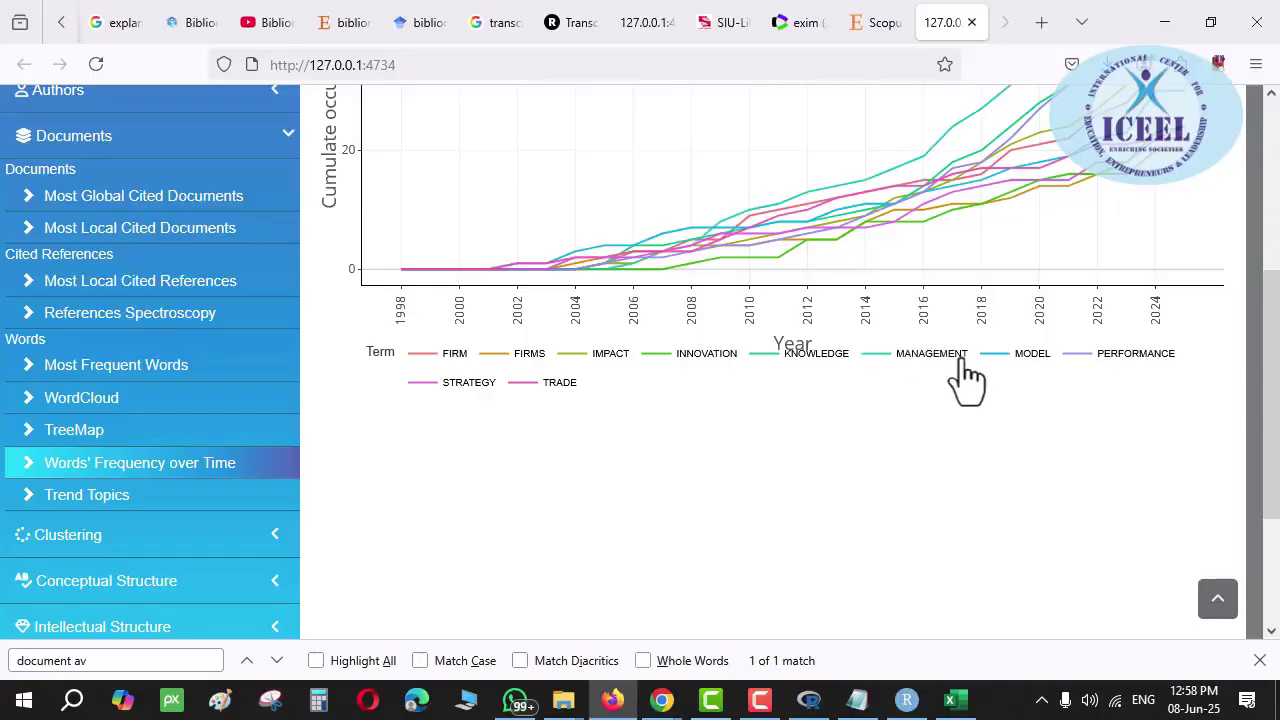
{"action": "left_click", "coordinate": [955, 361]}
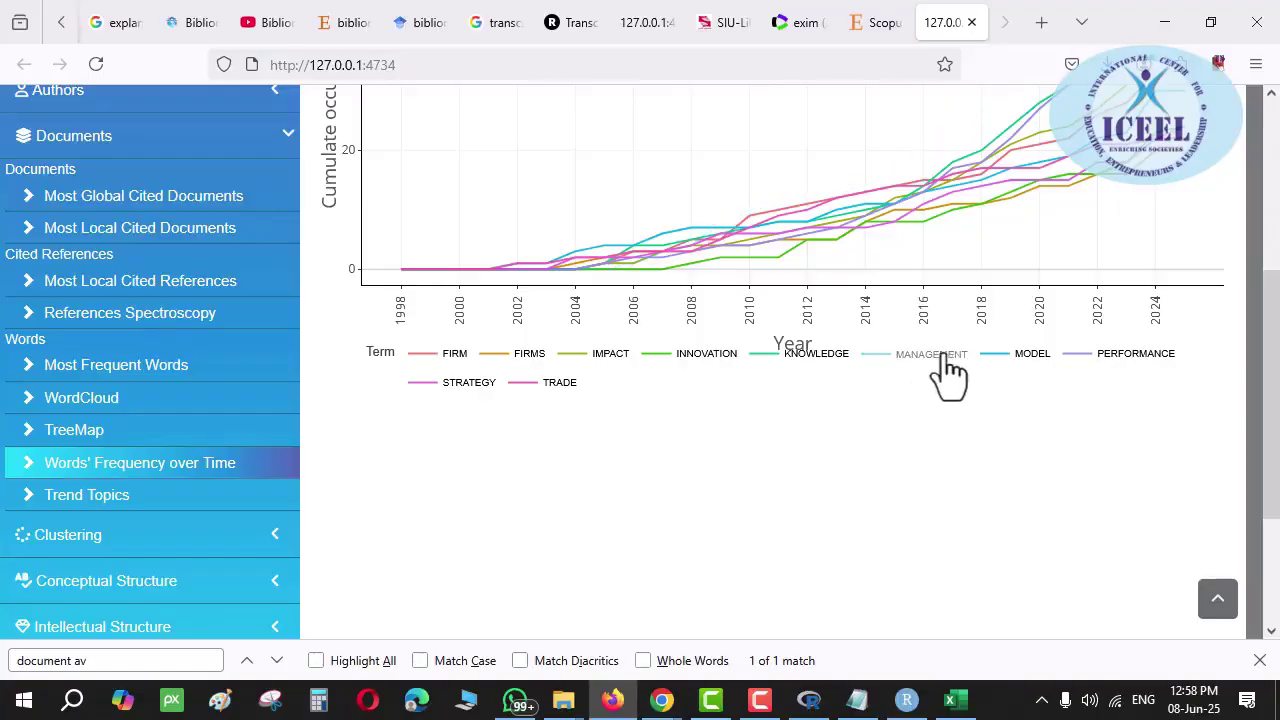
{"action": "left_click", "coordinate": [886, 361]}
{"action": "left_click", "coordinate": [884, 362]}
{"action": "left_click", "coordinate": [928, 362]}
{"action": "left_click", "coordinate": [940, 370]}
{"action": "left_click", "coordinate": [940, 370]}
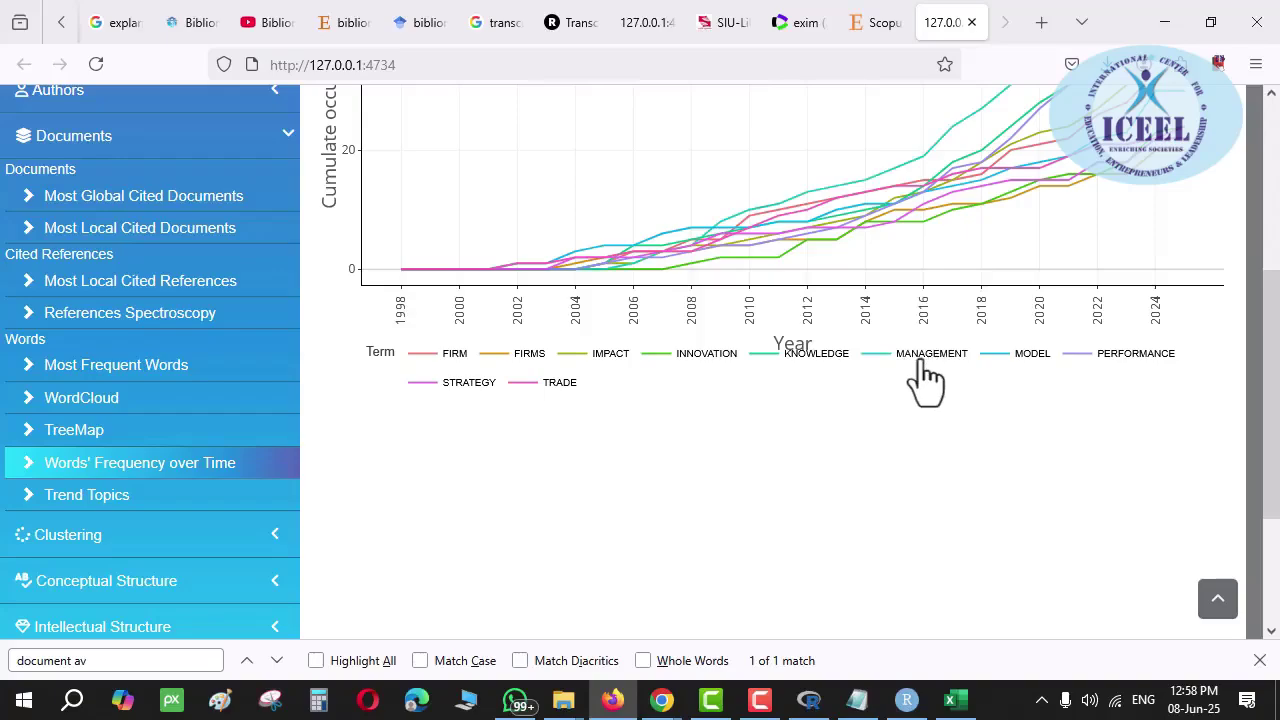
Generate the Trend Topics plot and look over its terms along the year axis
{"action": "left_click", "coordinate": [110, 496]}
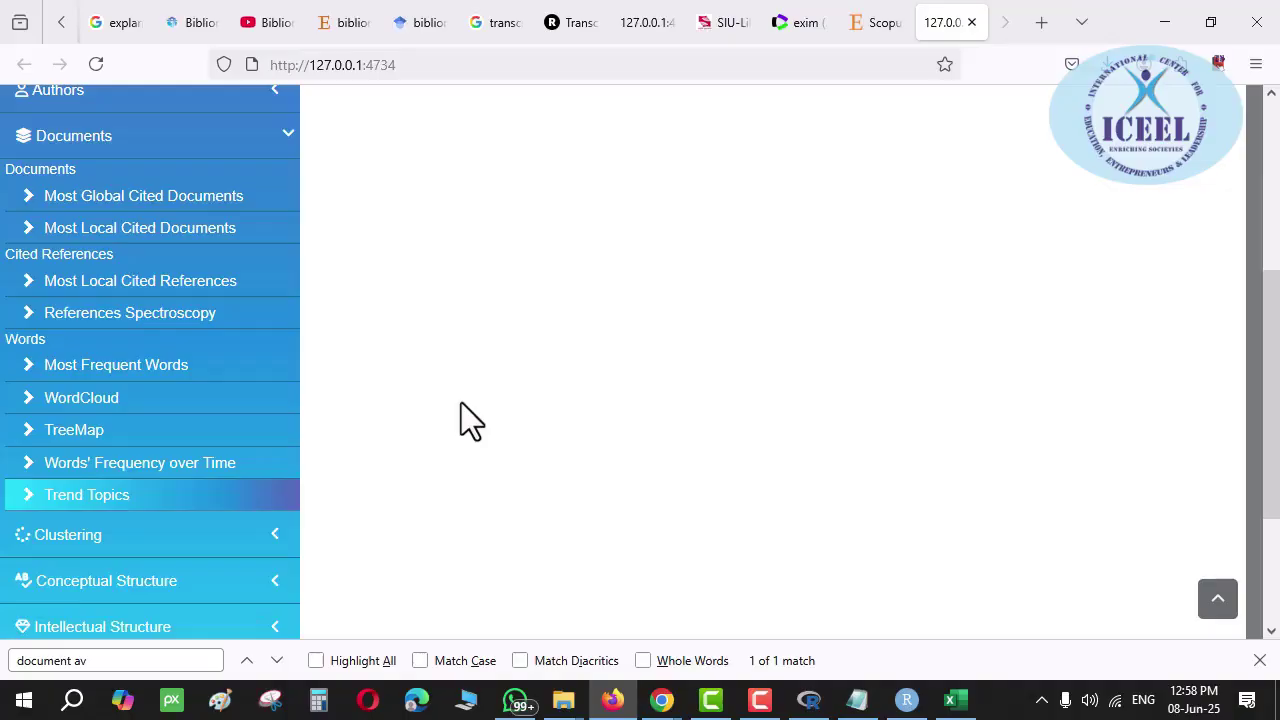
{"action": "scroll", "coordinate": [915, 285], "scroll_direction": "up", "scroll_amount": 4}
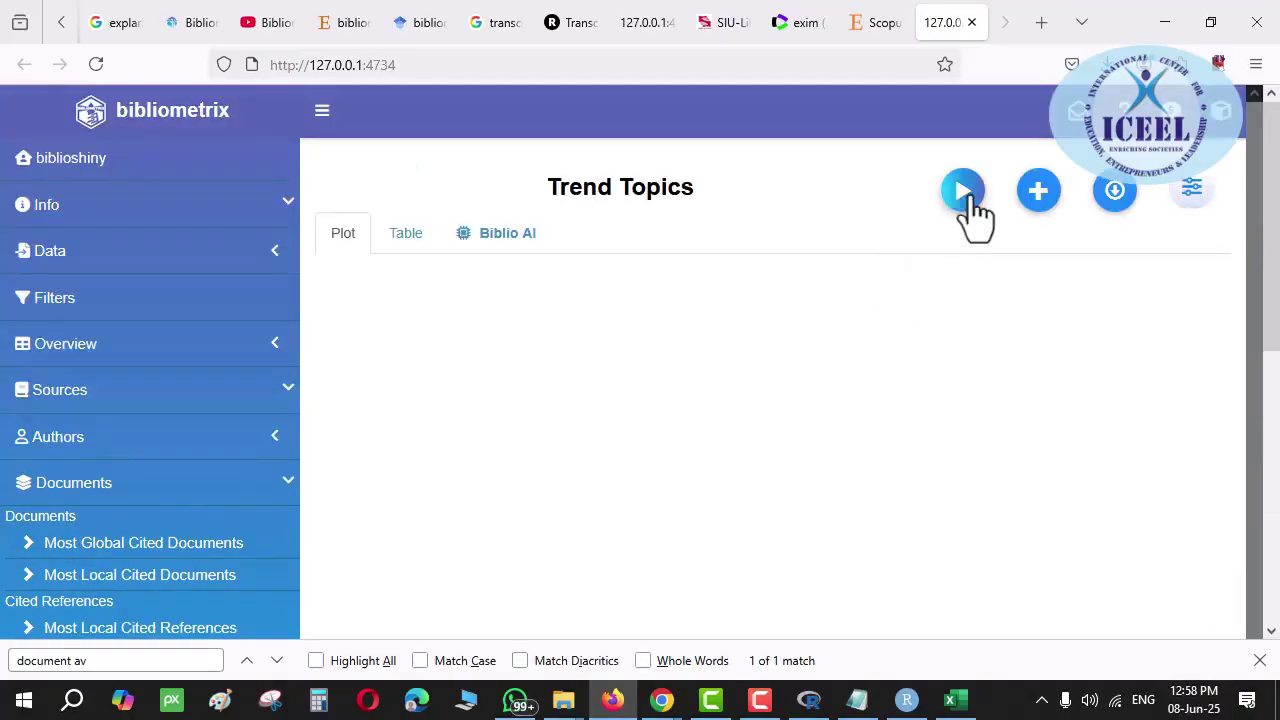
{"action": "left_click", "coordinate": [964, 193]}
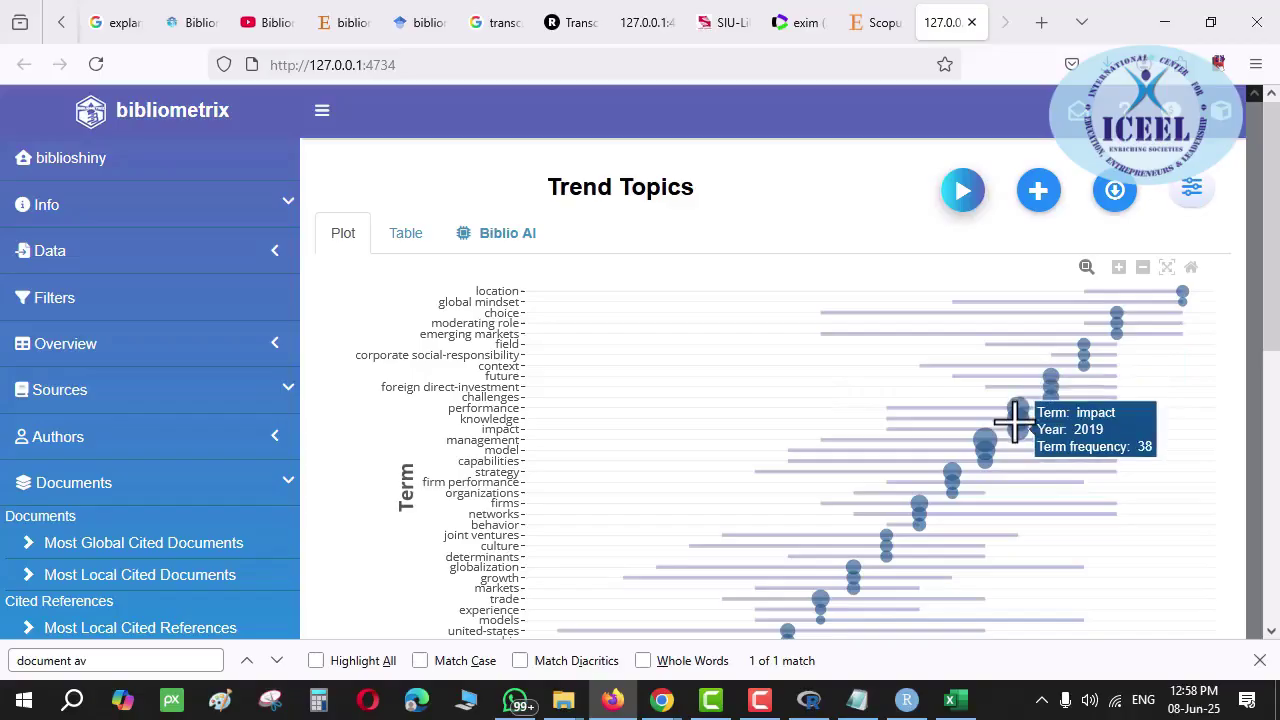
{"action": "scroll", "coordinate": [1015, 422], "scroll_direction": "down", "scroll_amount": 1}
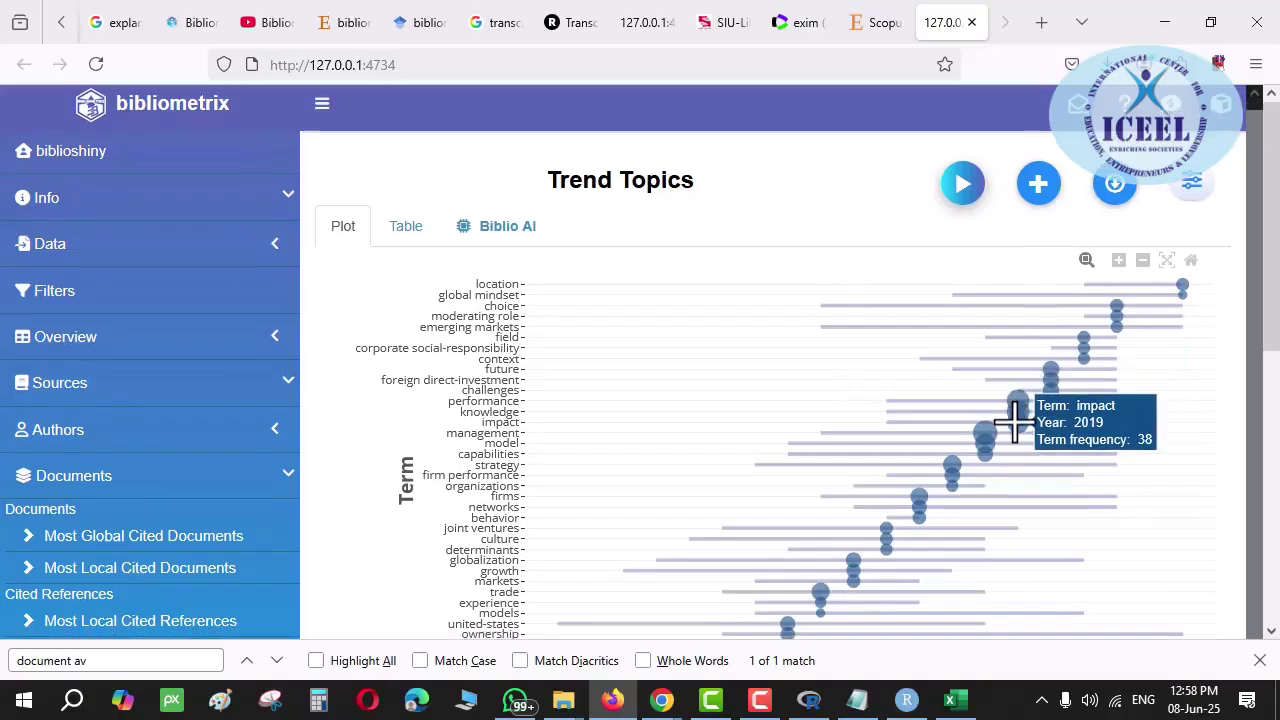
{"action": "scroll", "coordinate": [1015, 422], "scroll_direction": "down", "scroll_amount": 5}
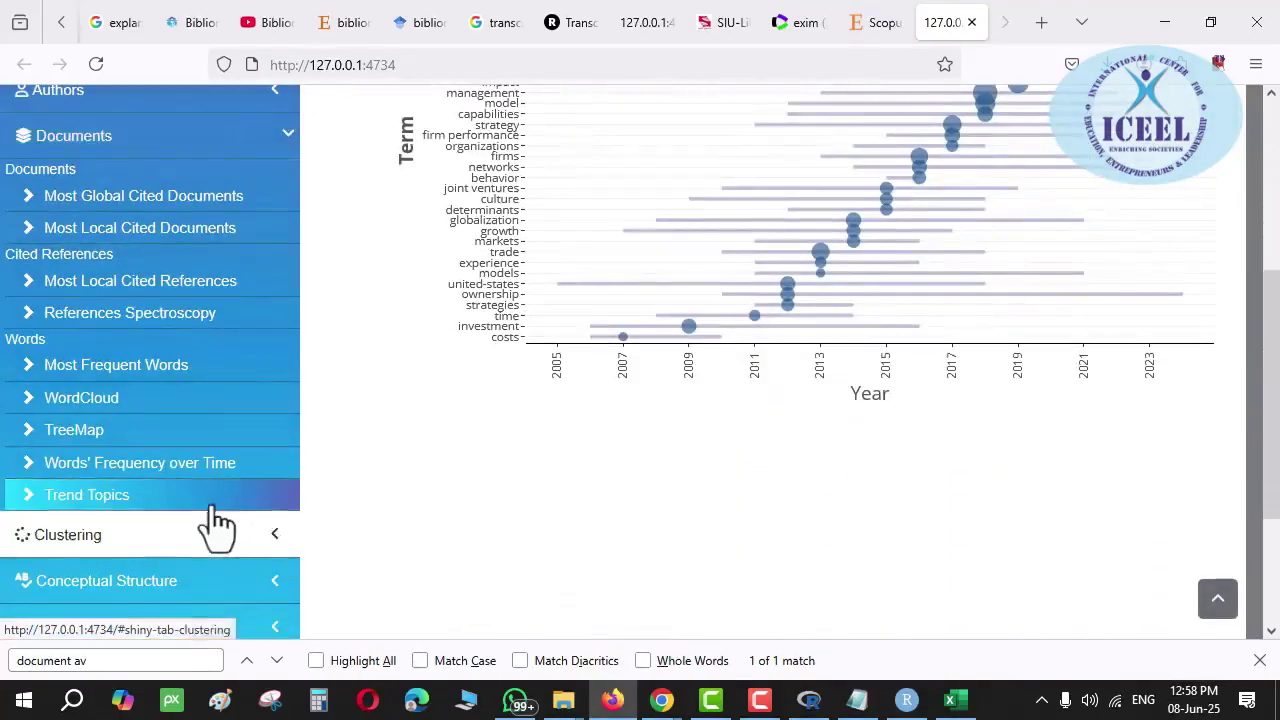
Open the Clustering by Coupling analysis and run it to compute the cluster map
{"action": "scroll", "coordinate": [183, 455], "scroll_direction": "down", "scroll_amount": 3}
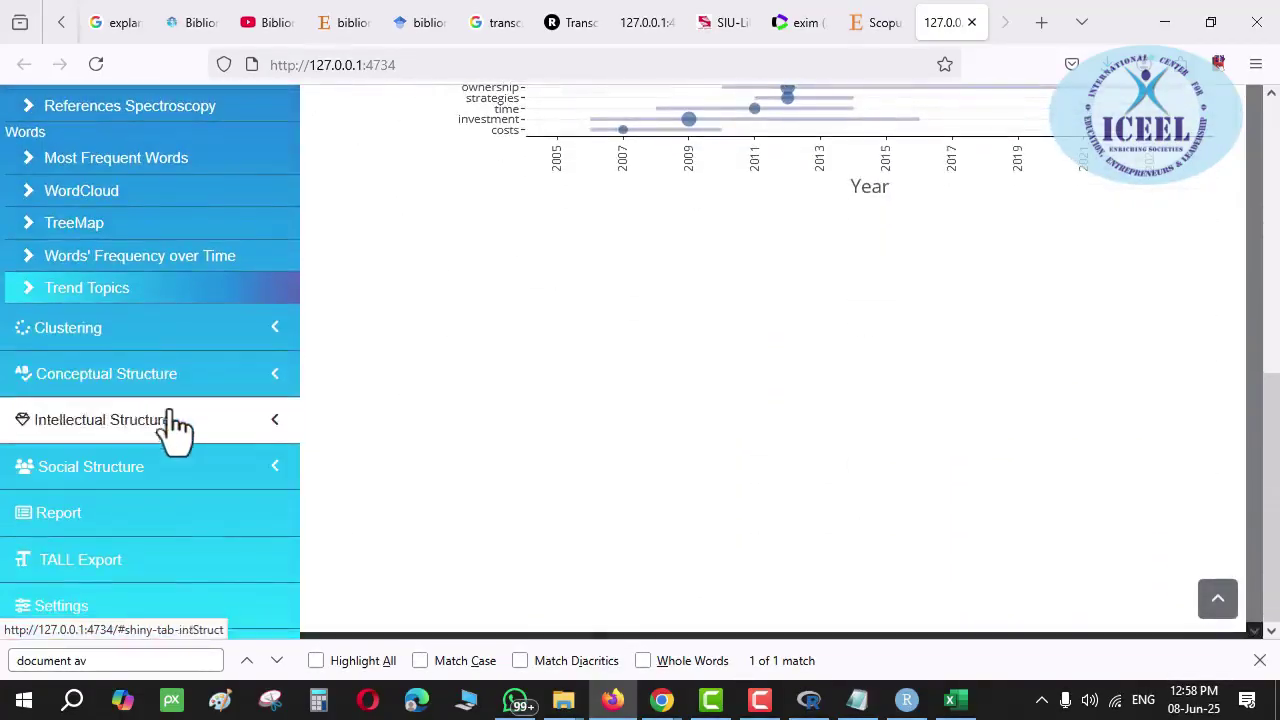
{"action": "left_click", "coordinate": [136, 336]}
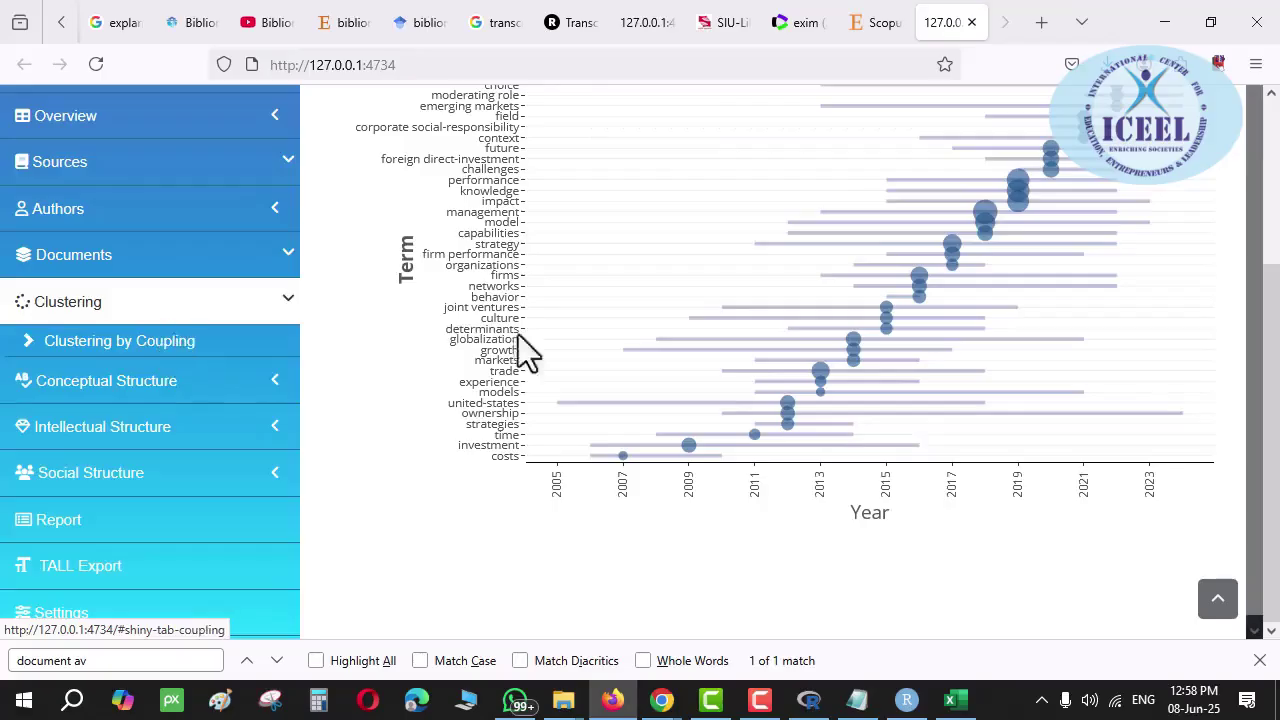
{"action": "scroll", "coordinate": [777, 300], "scroll_direction": "up", "scroll_amount": 4}
{"action": "left_click", "coordinate": [960, 196]}
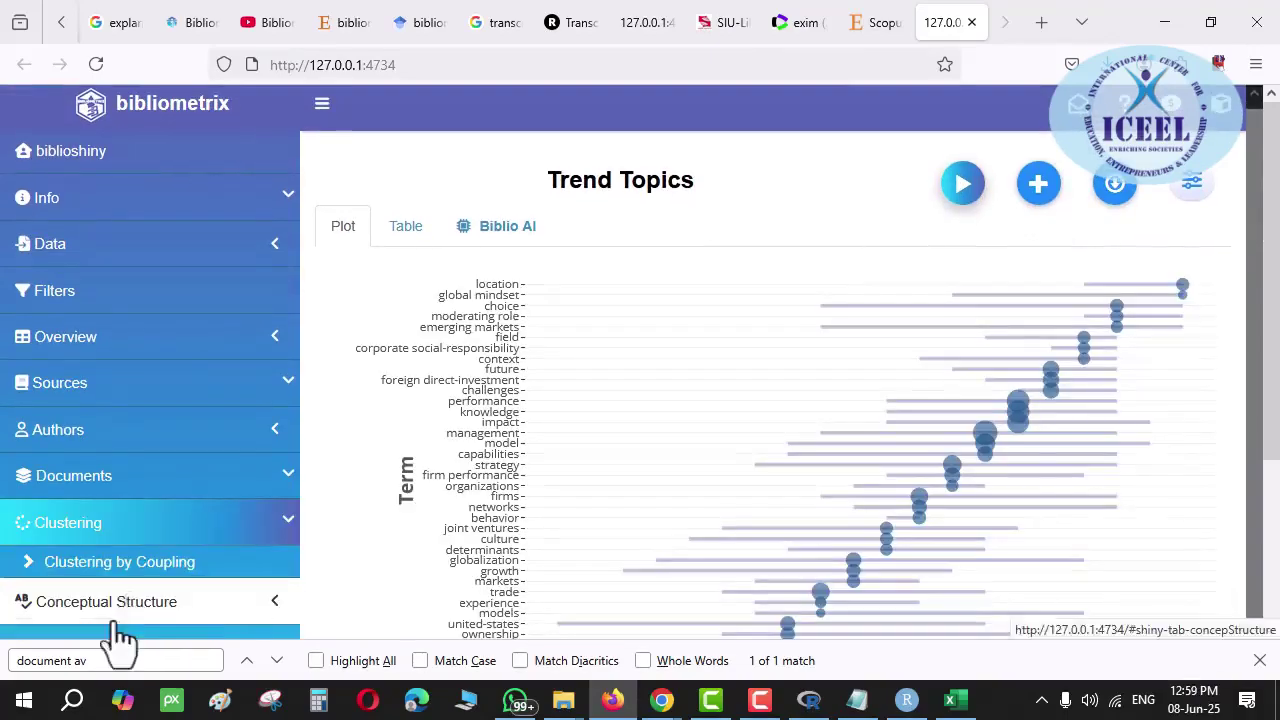
{"action": "left_click", "coordinate": [114, 567]}
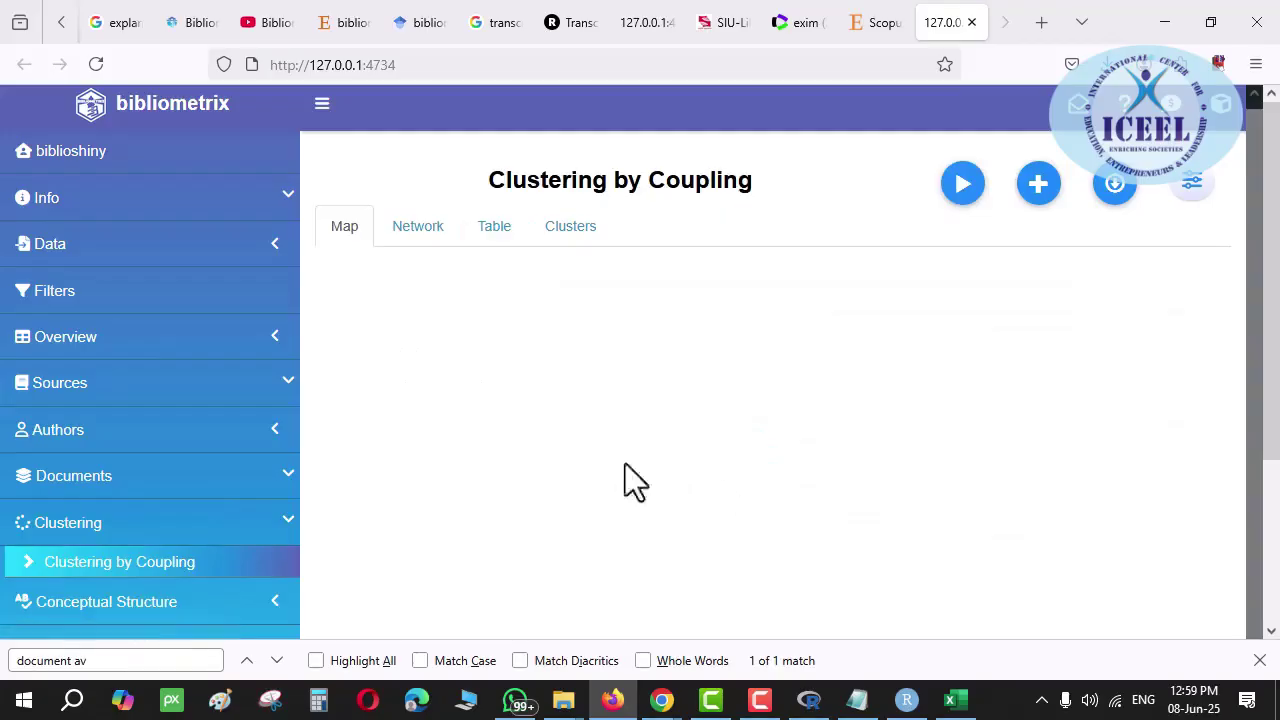
{"action": "scroll", "coordinate": [210, 560], "scroll_direction": "down", "scroll_amount": 3}
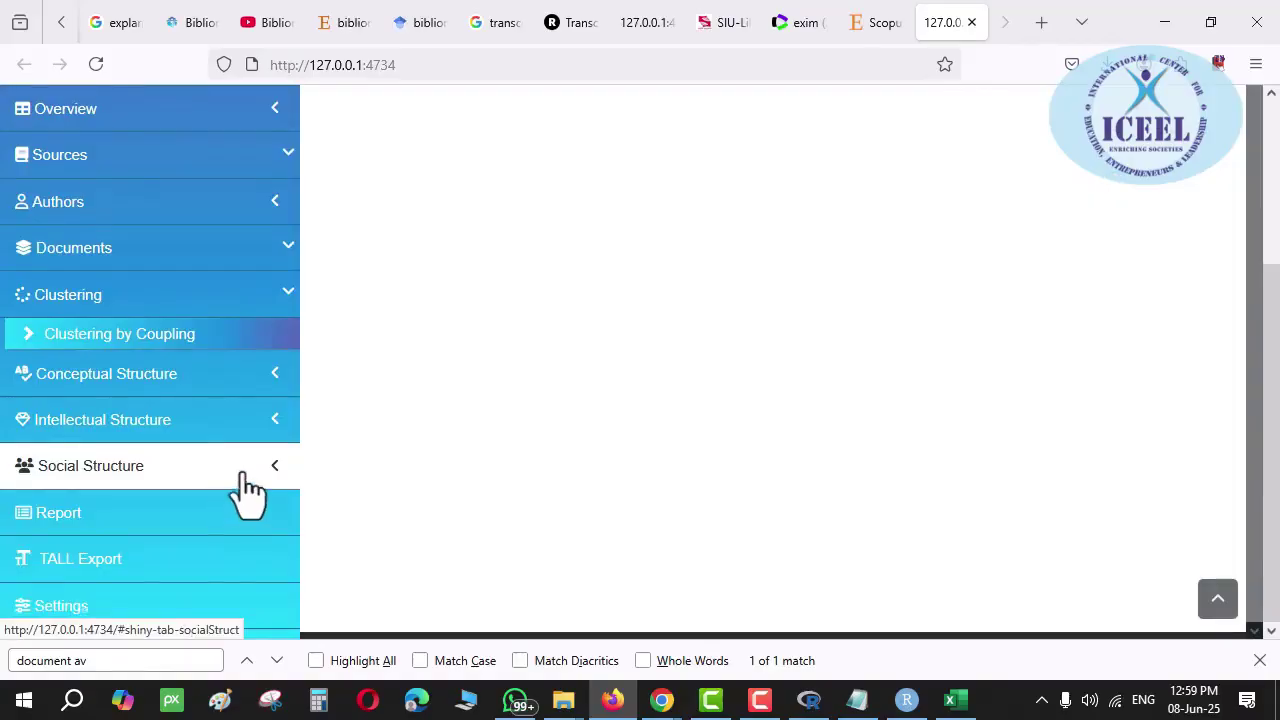
{"action": "scroll", "coordinate": [240, 490], "scroll_direction": "up", "scroll_amount": 3}
{"action": "left_click", "coordinate": [963, 192]}
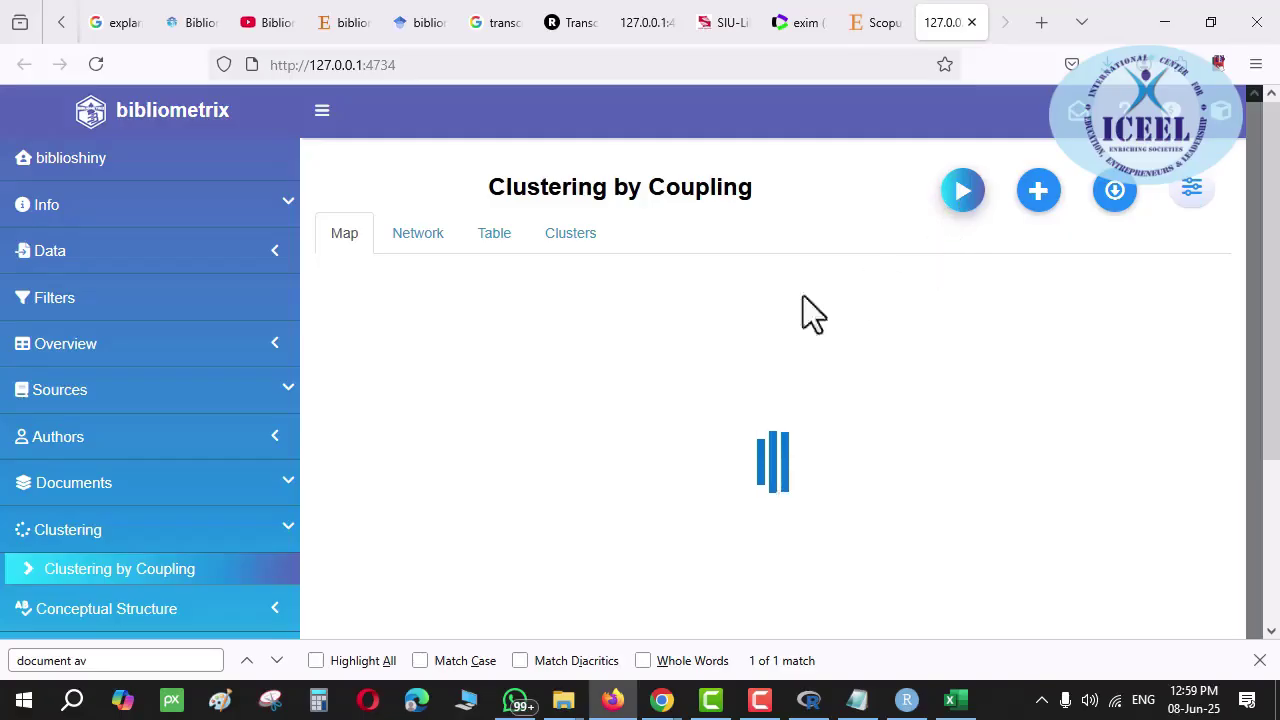
{"action": "scroll", "coordinate": [207, 596], "scroll_direction": "down", "scroll_amount": 1}
{"action": "scroll", "coordinate": [200, 591], "scroll_direction": "down", "scroll_amount": 3}
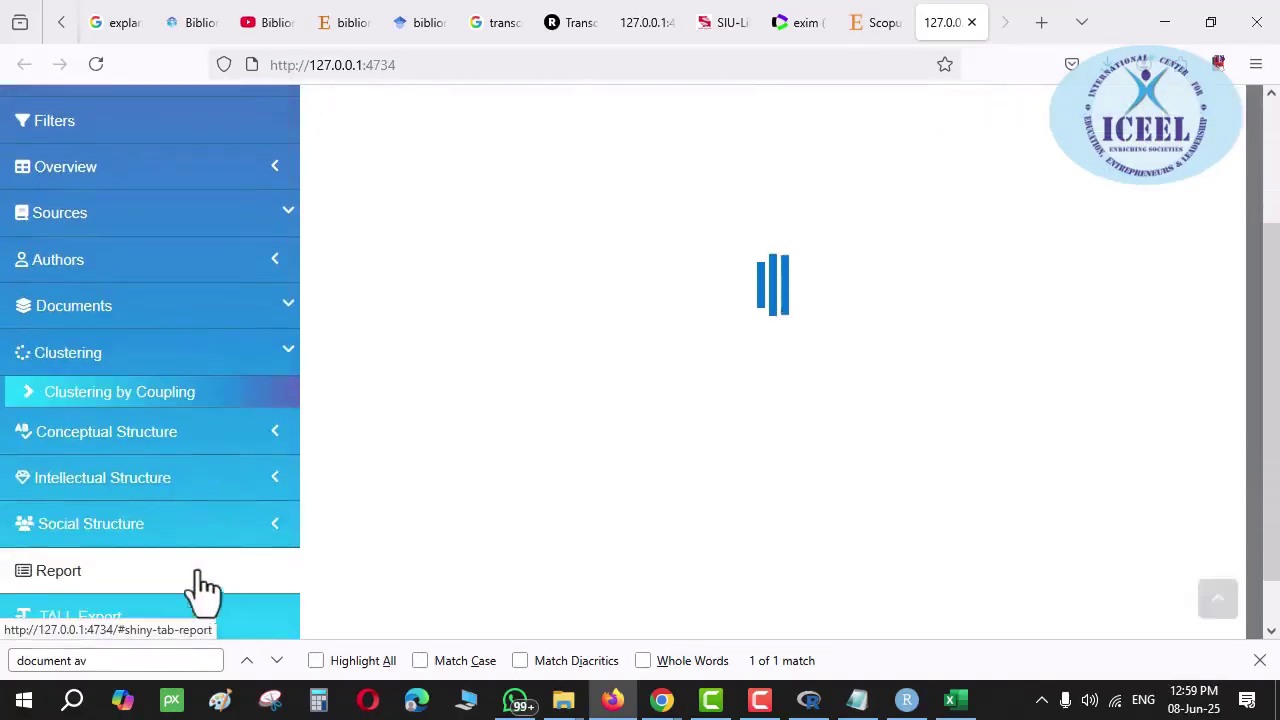
{"action": "scroll", "coordinate": [860, 250], "scroll_direction": "up", "scroll_amount": 3}
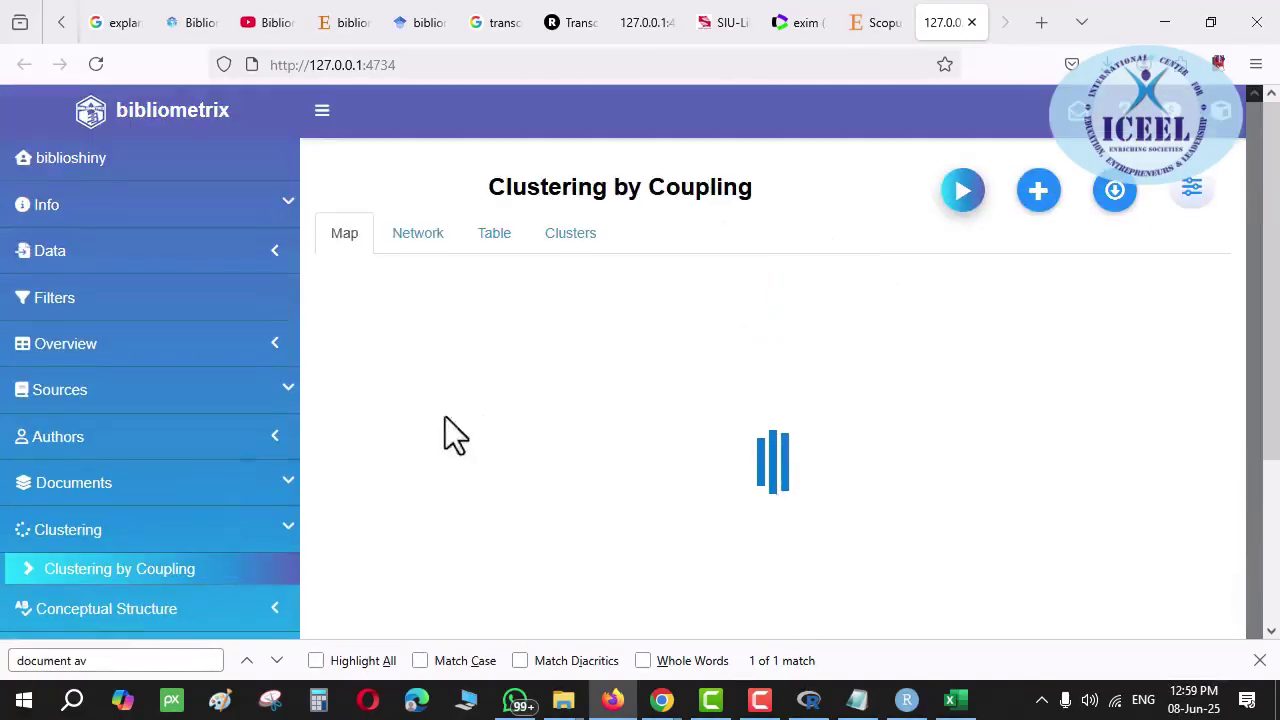
Open the Co-citation Network analysis under Intellectual Structure and generate the network
{"action": "scroll", "coordinate": [150, 590], "scroll_direction": "down", "scroll_amount": 3}
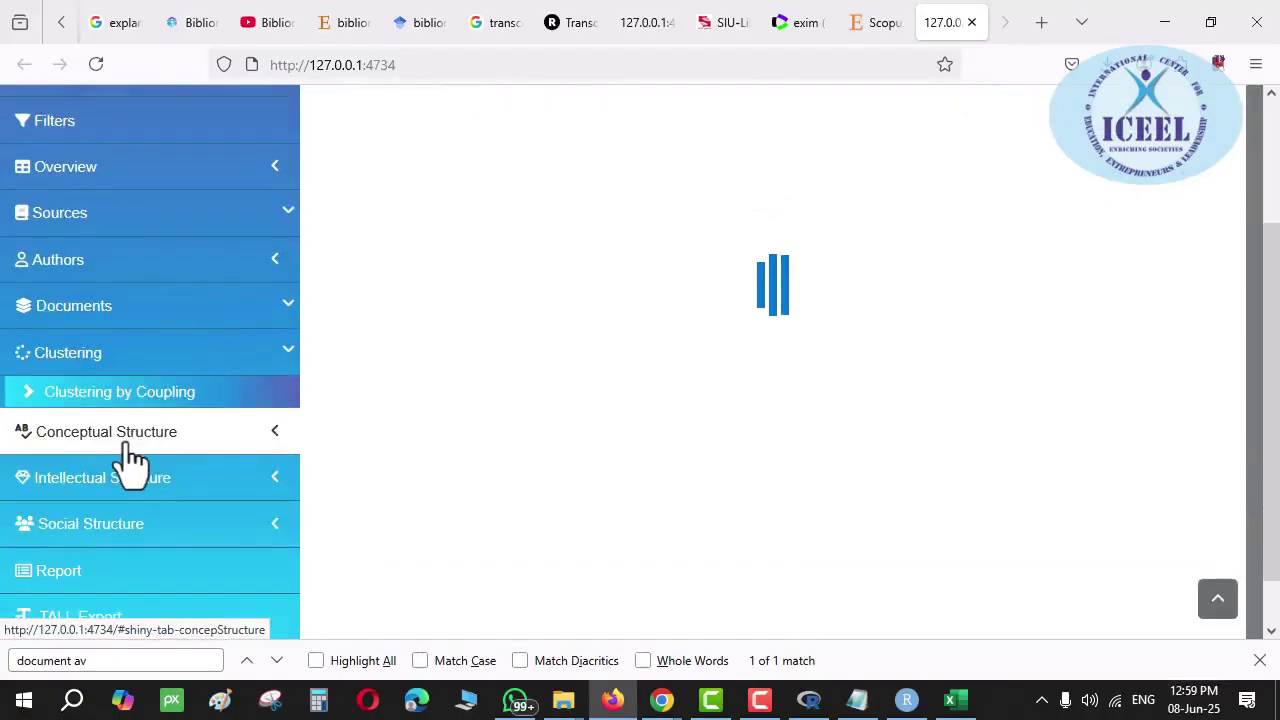
{"action": "left_click", "coordinate": [175, 477]}
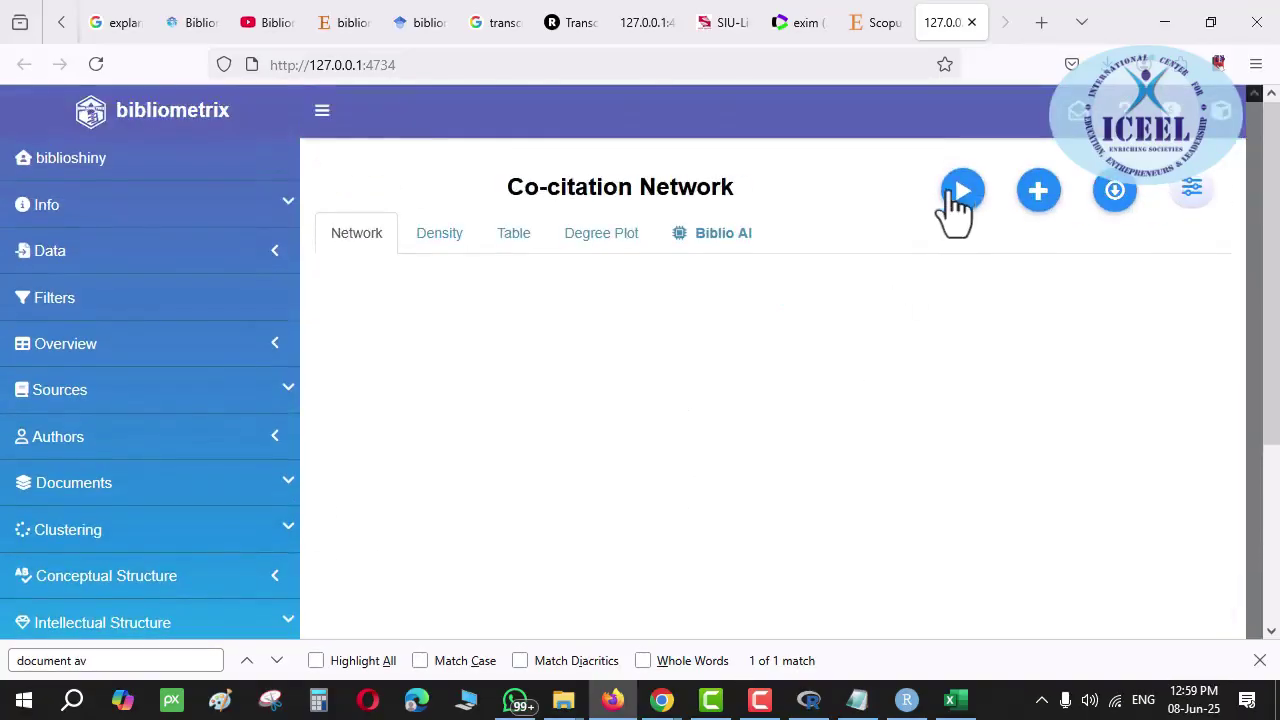
{"action": "left_click", "coordinate": [948, 215]}
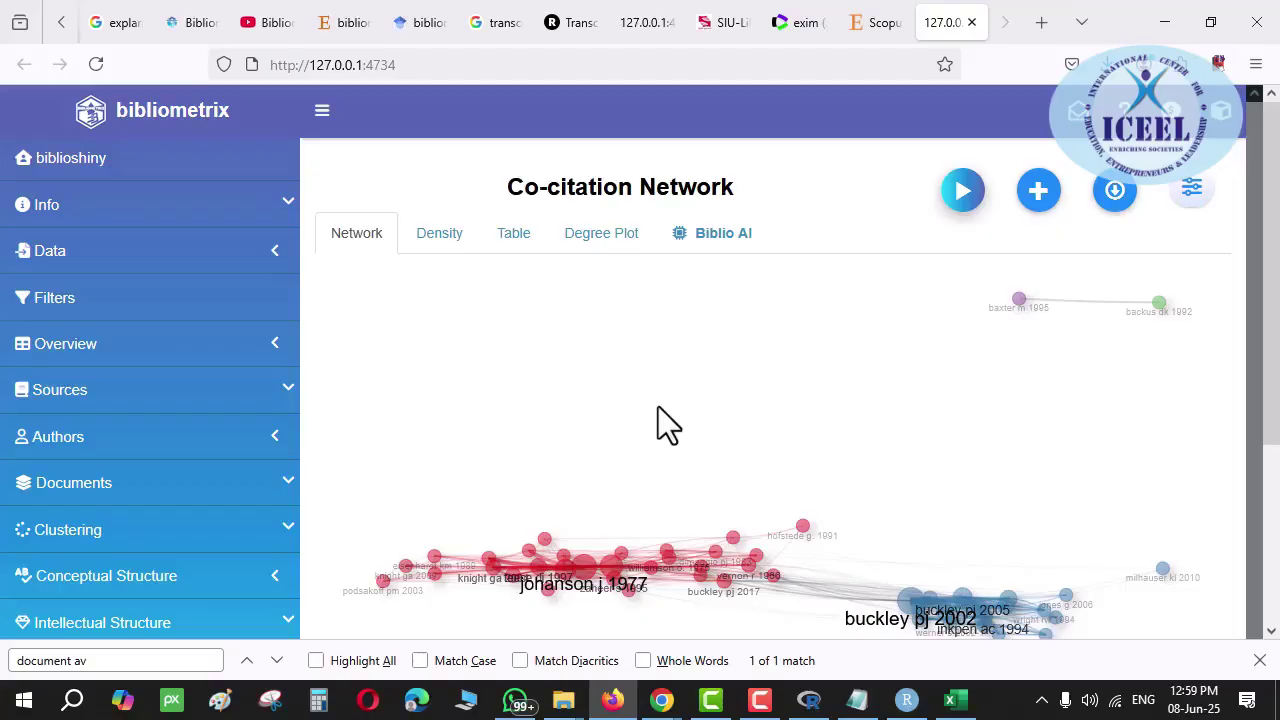
View the co-citation network's density map, its node table and its degree plot
{"action": "left_click", "coordinate": [443, 237]}
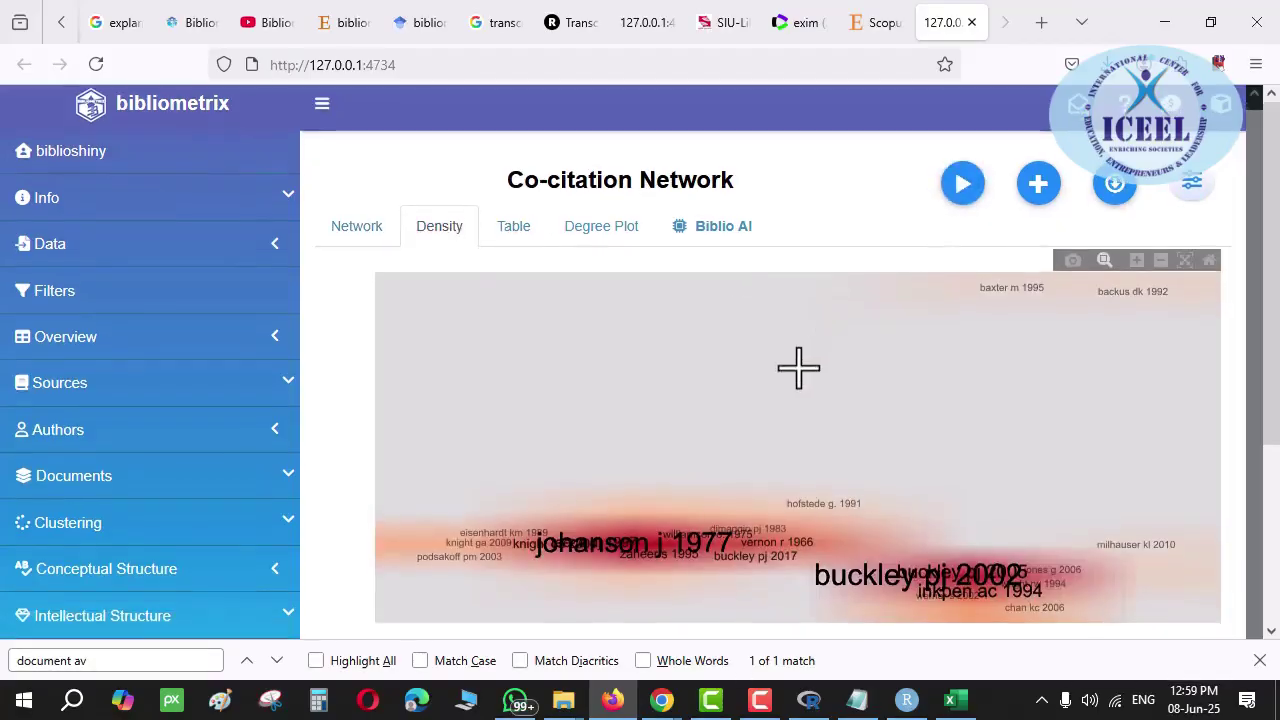
{"action": "left_click", "coordinate": [508, 228]}
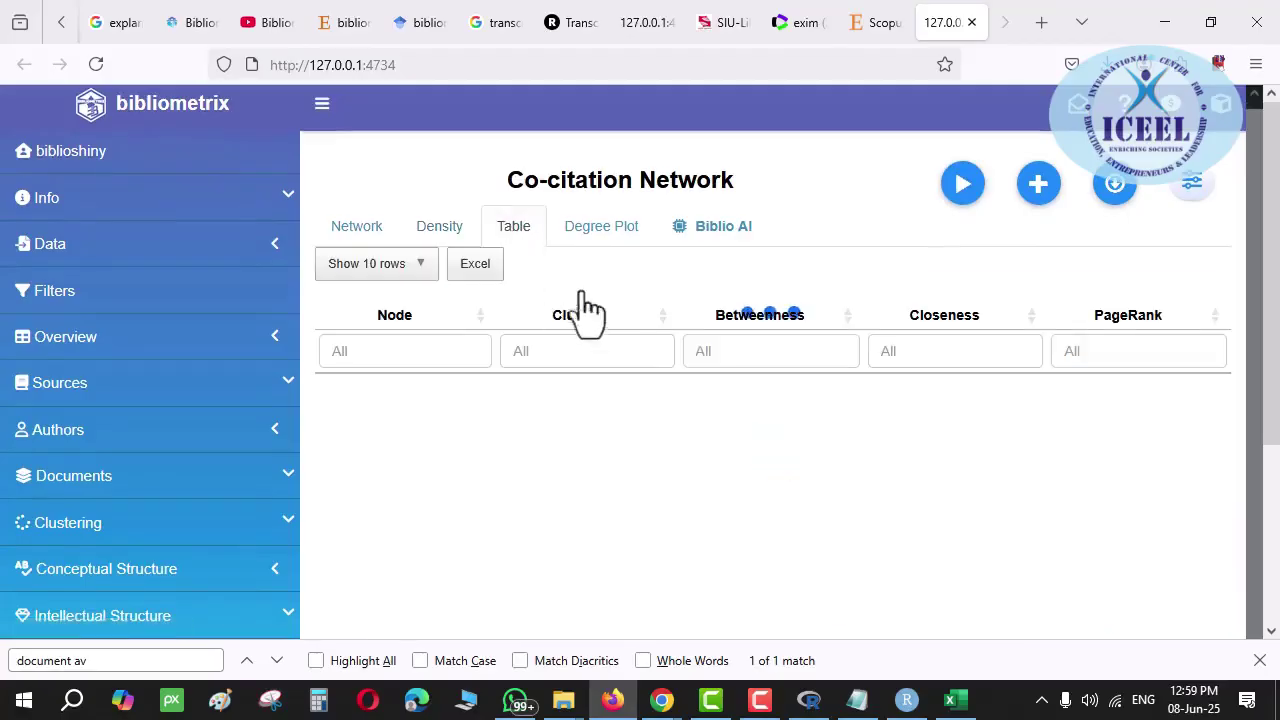
{"action": "left_click", "coordinate": [606, 236]}
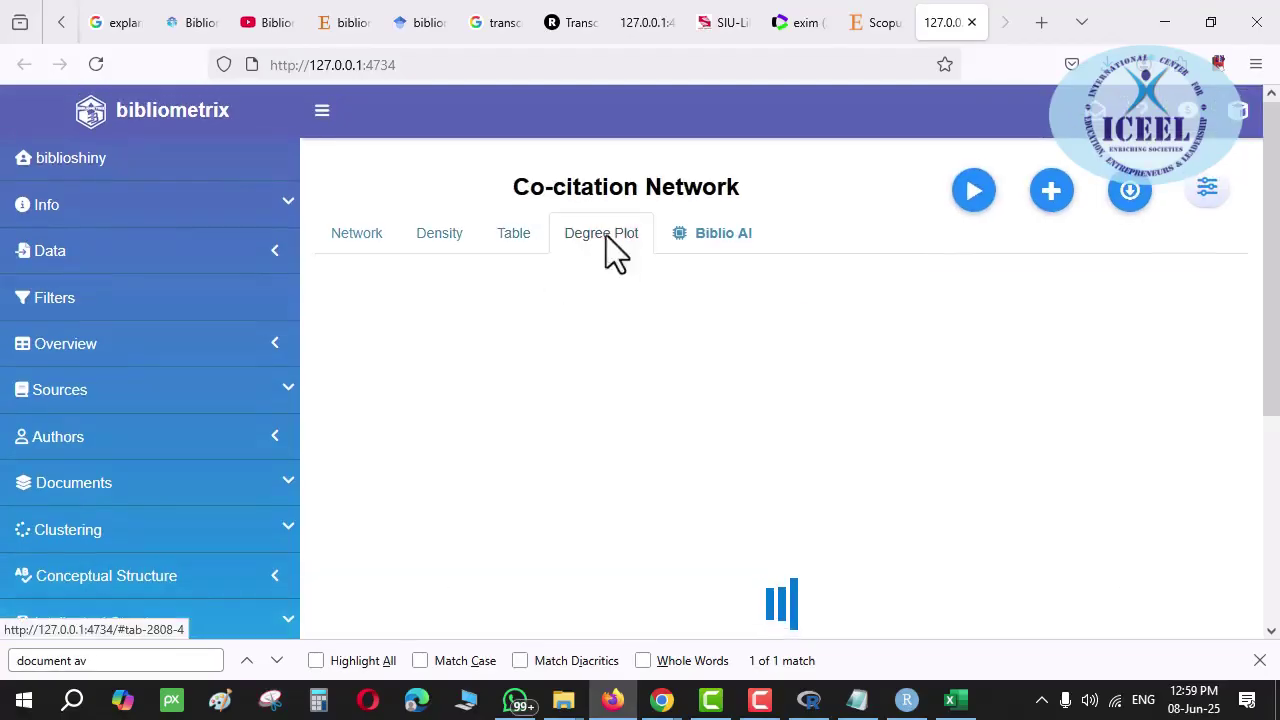
Look over the co-citation degree plot and switch between the Co-citation Network and Historiograph analyses
{"action": "scroll", "coordinate": [674, 414], "scroll_direction": "down", "scroll_amount": 3}
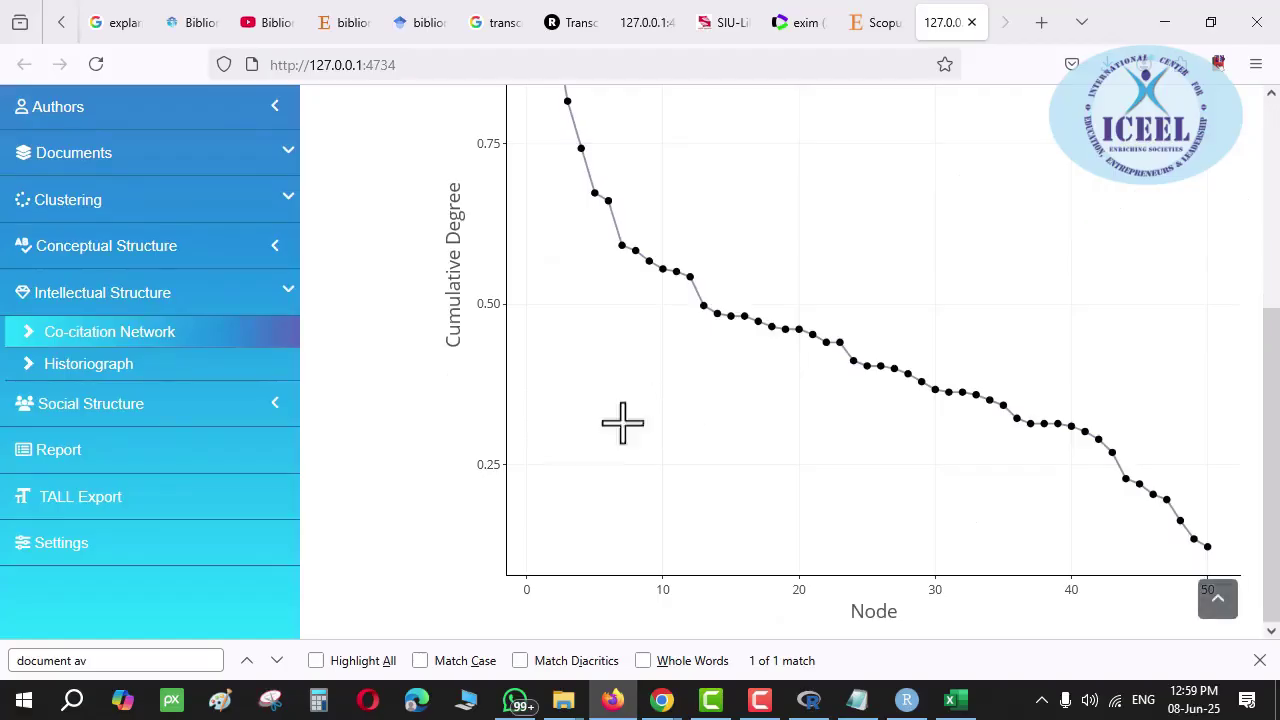
{"action": "left_click", "coordinate": [95, 368]}
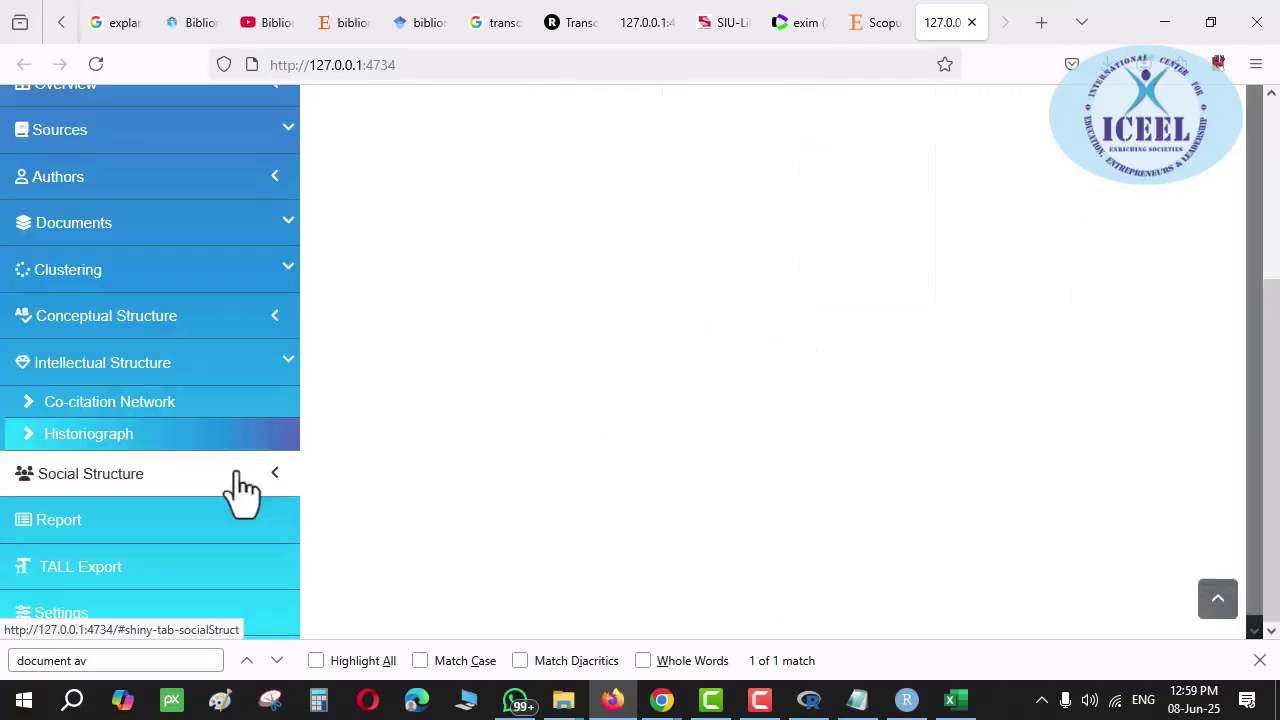
{"action": "left_click", "coordinate": [143, 408]}
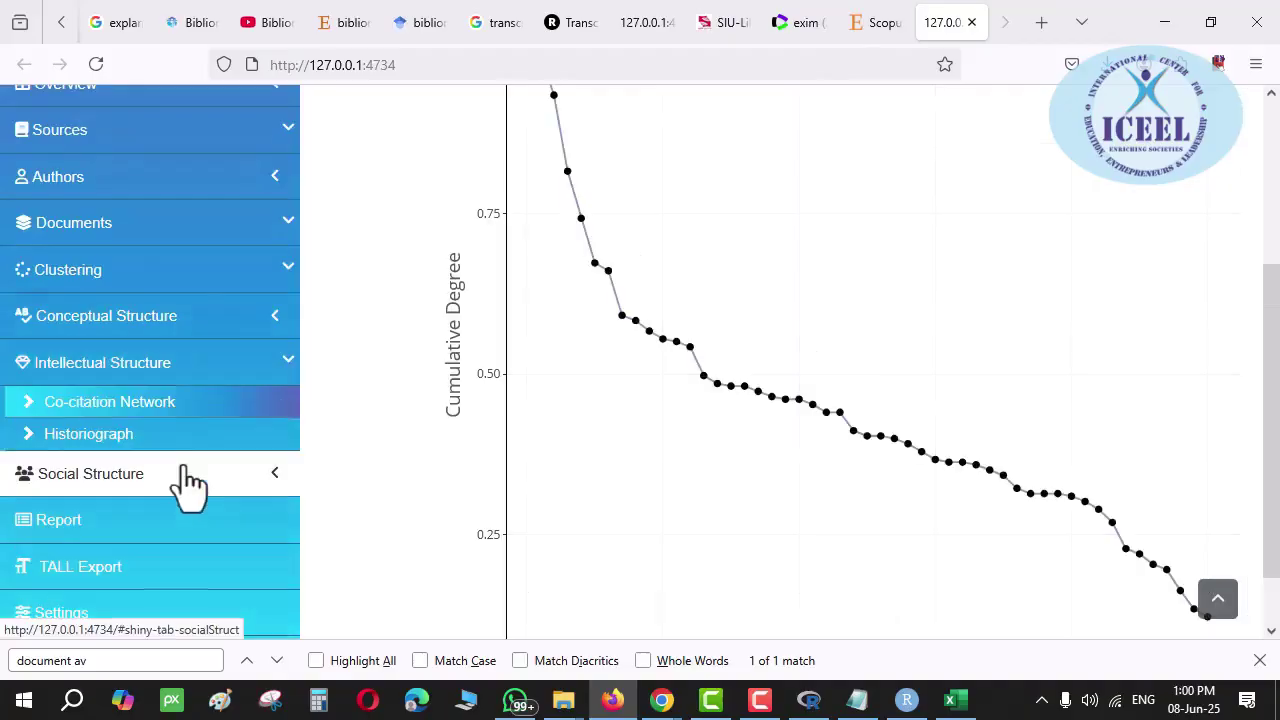
{"action": "left_click", "coordinate": [114, 440]}
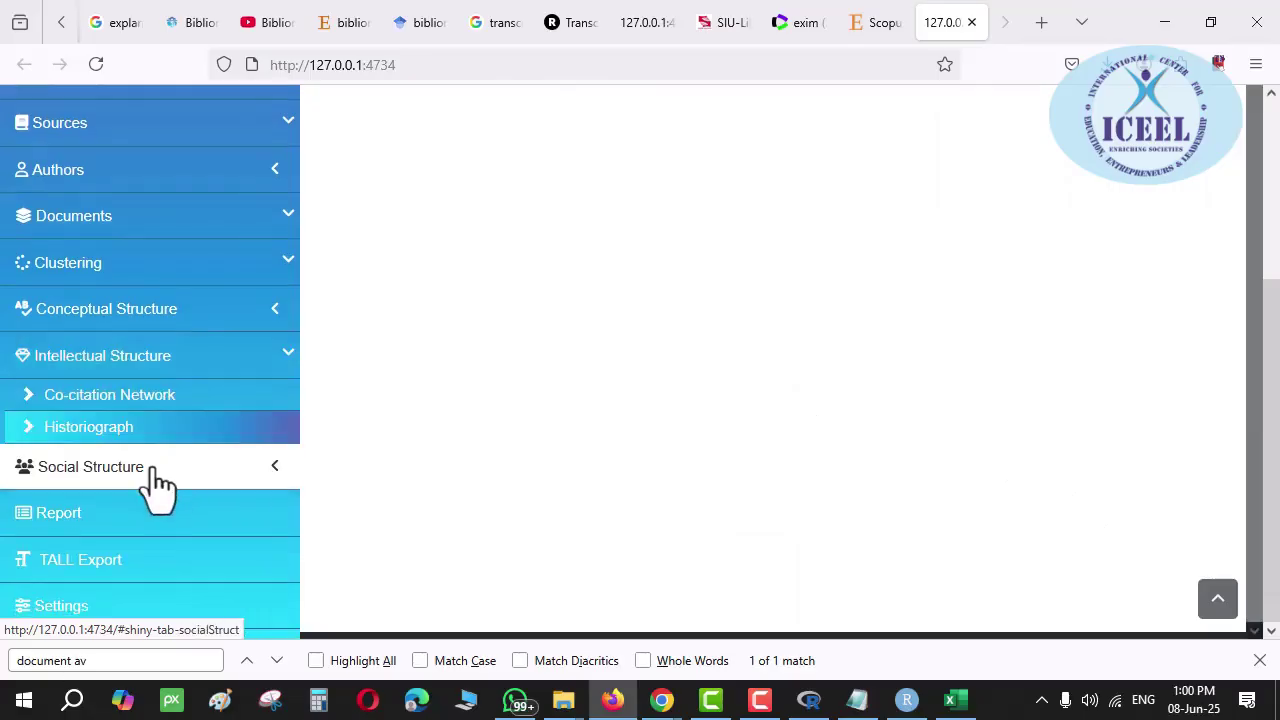
Open the Thematic Map analysis under Conceptual Structure, generate the map and look over its themes
{"action": "left_click", "coordinate": [118, 320]}
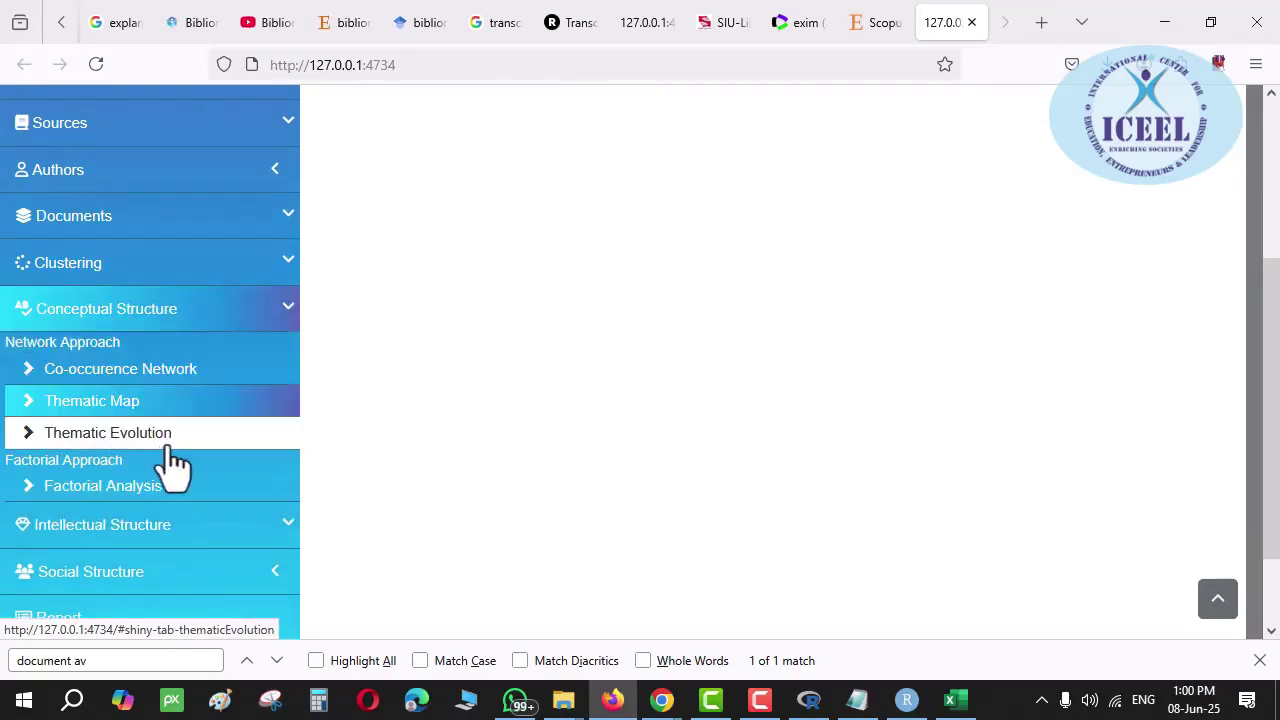
{"action": "scroll", "coordinate": [924, 234], "scroll_direction": "up", "scroll_amount": 3}
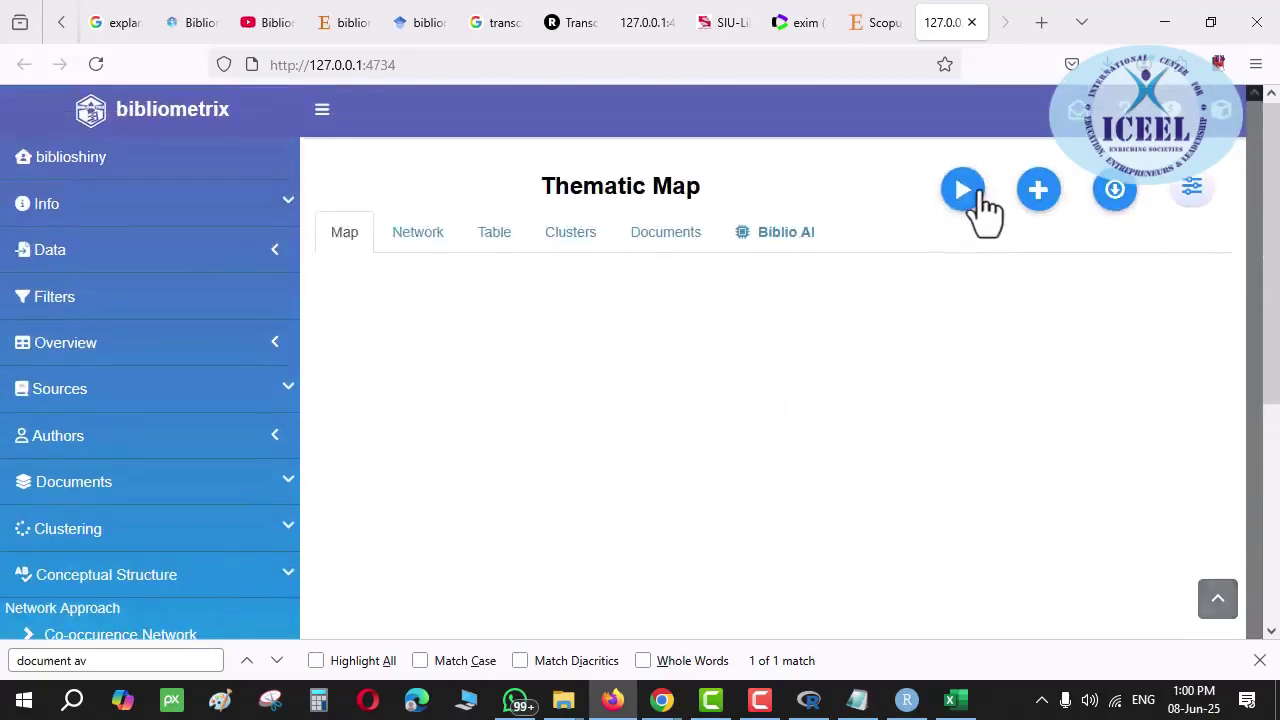
{"action": "left_click", "coordinate": [978, 199]}
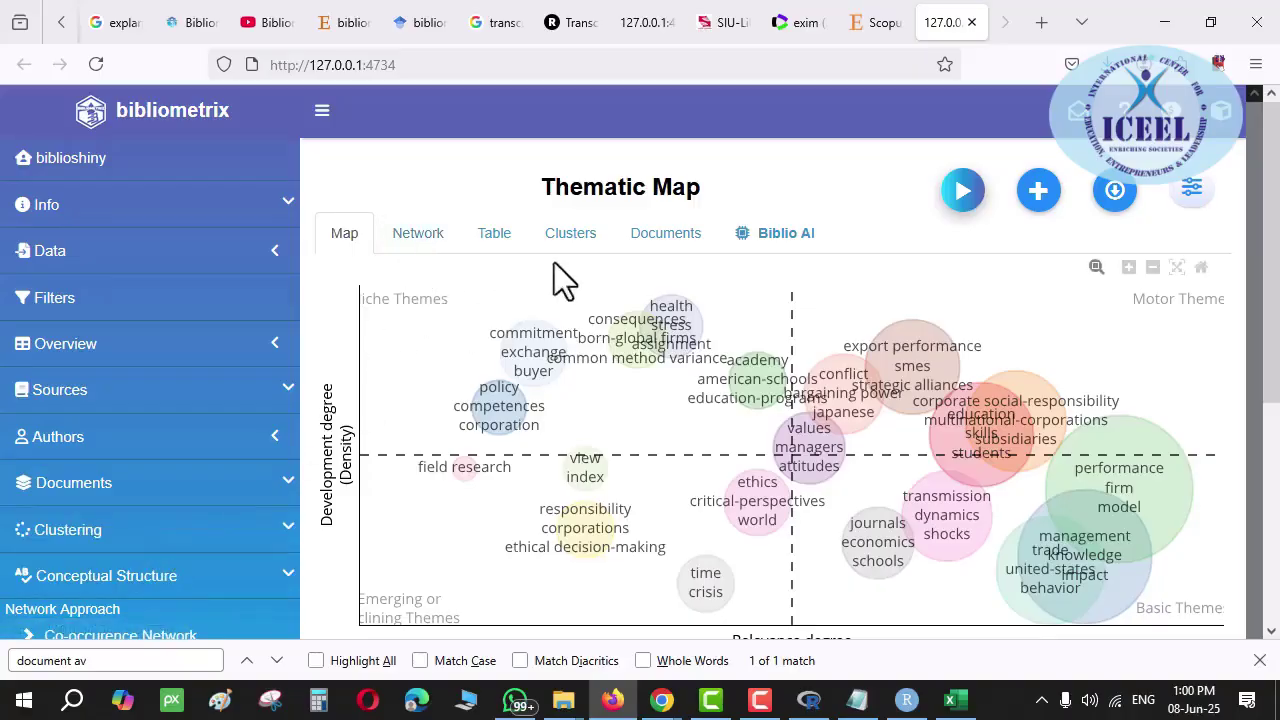
{"action": "scroll", "coordinate": [148, 553], "scroll_direction": "down", "scroll_amount": 1}
{"action": "scroll", "coordinate": [148, 553], "scroll_direction": "down", "scroll_amount": 3}
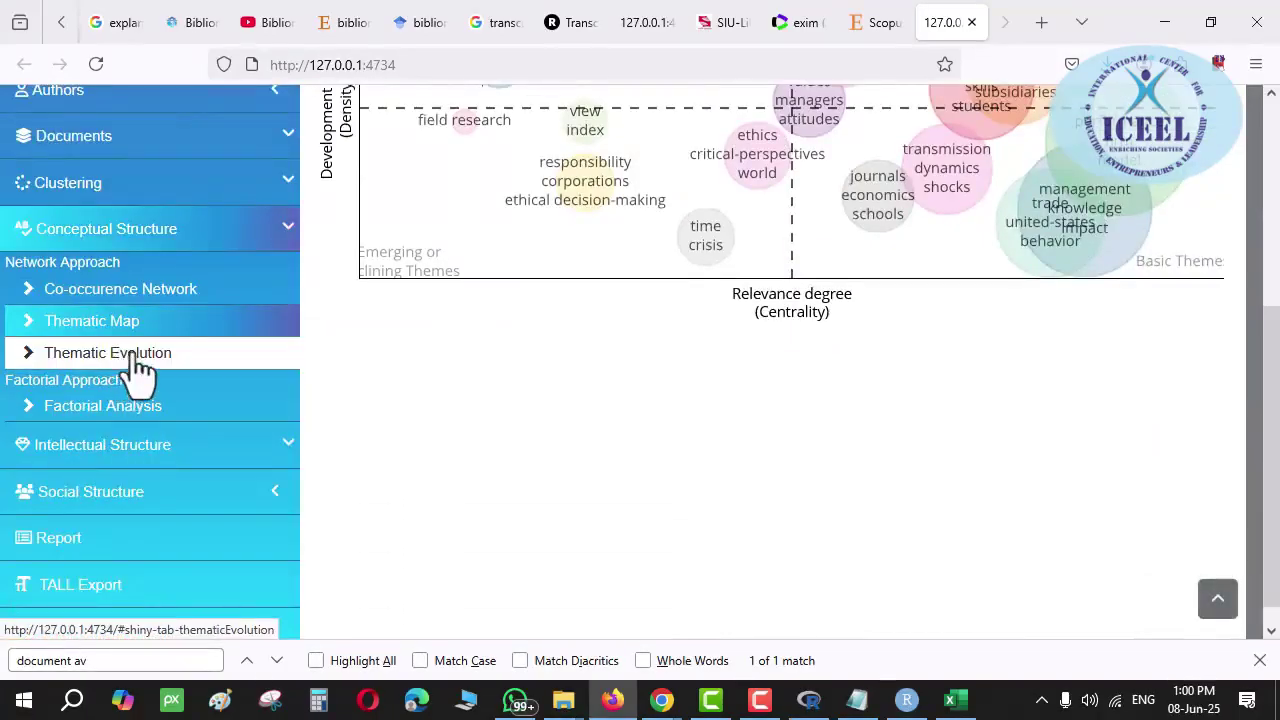
Open the Historiograph analysis under Intellectual Structure and generate its network
{"action": "left_click", "coordinate": [160, 444]}
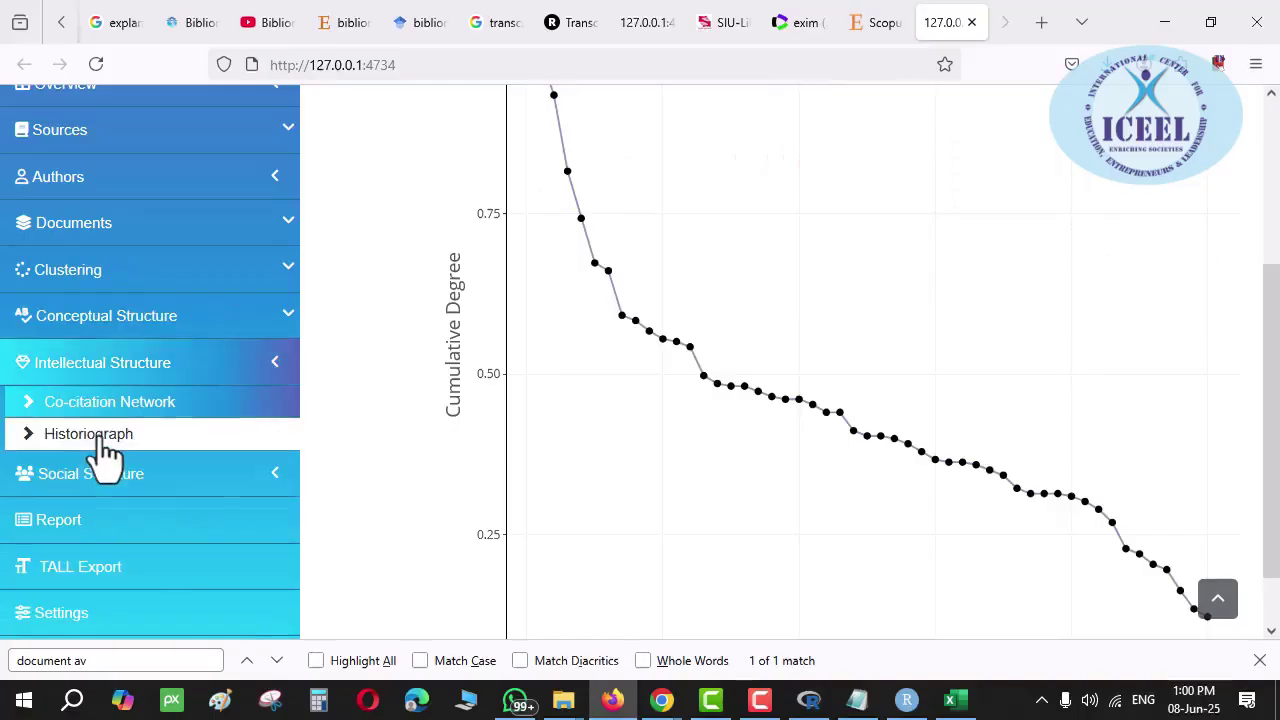
{"action": "left_click", "coordinate": [140, 437]}
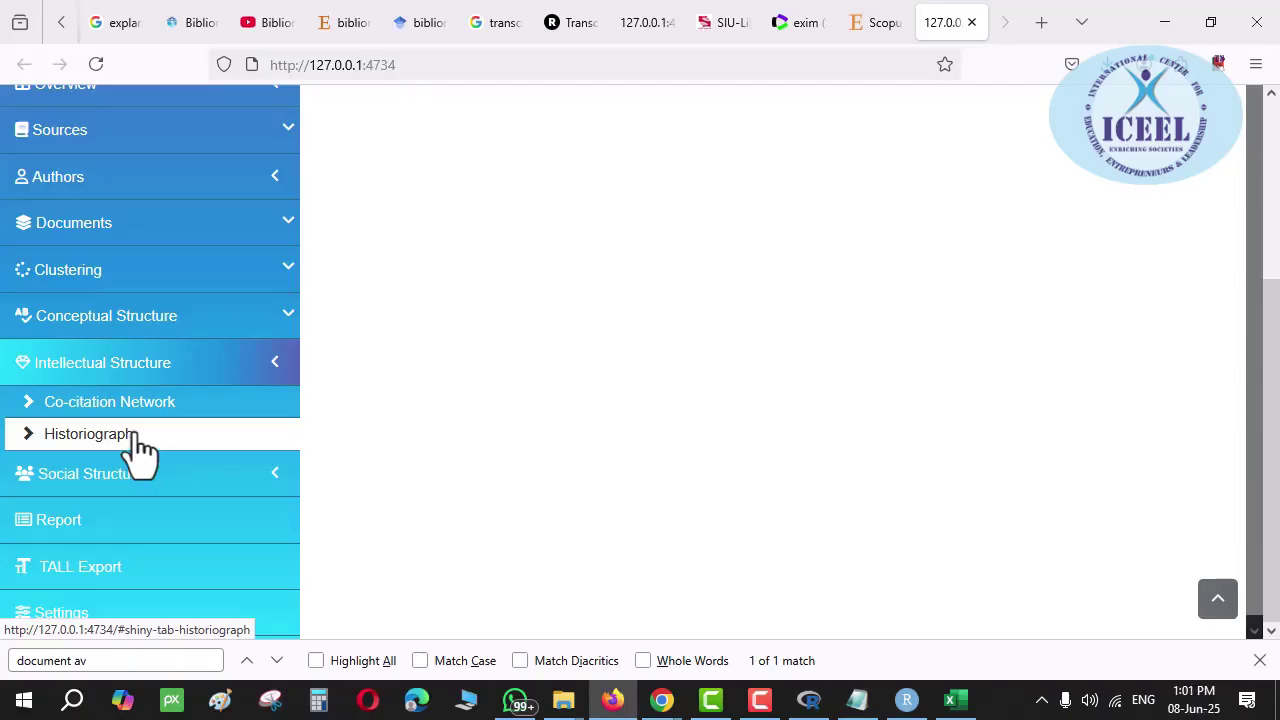
{"action": "left_click", "coordinate": [135, 436]}
{"action": "scroll", "coordinate": [700, 240], "scroll_direction": "up", "scroll_amount": 3}
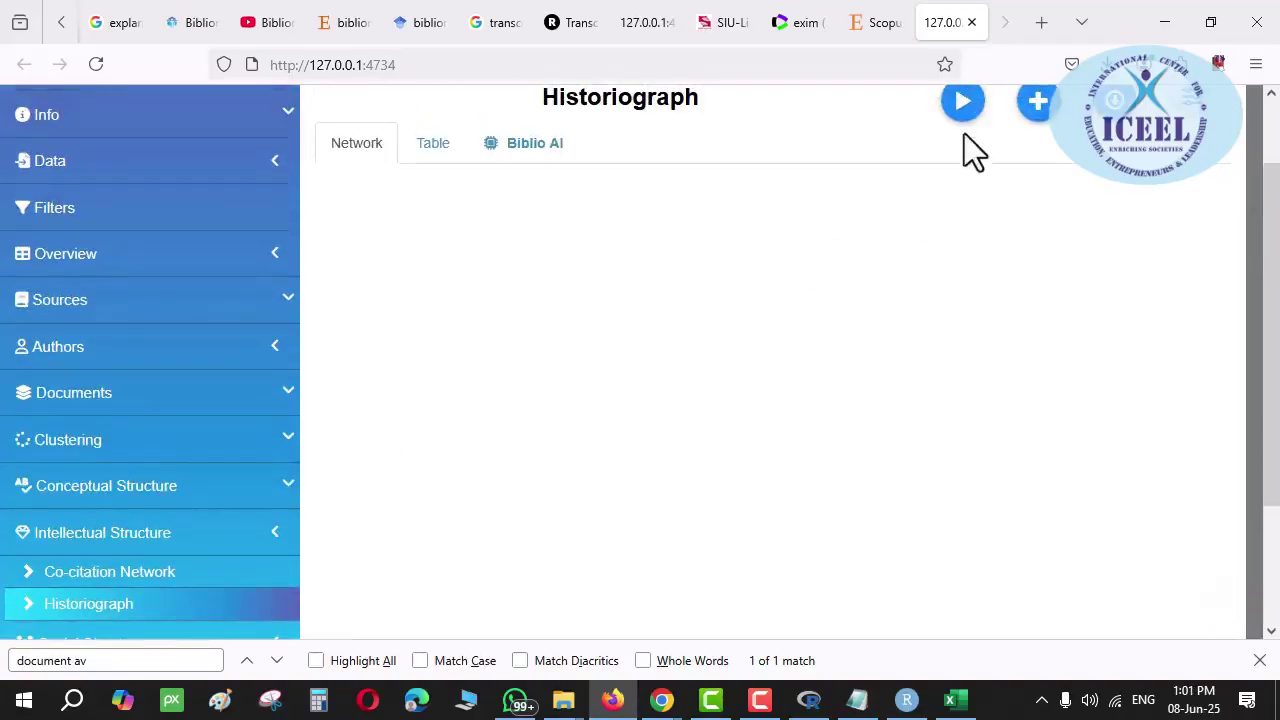
{"action": "left_click", "coordinate": [962, 101]}
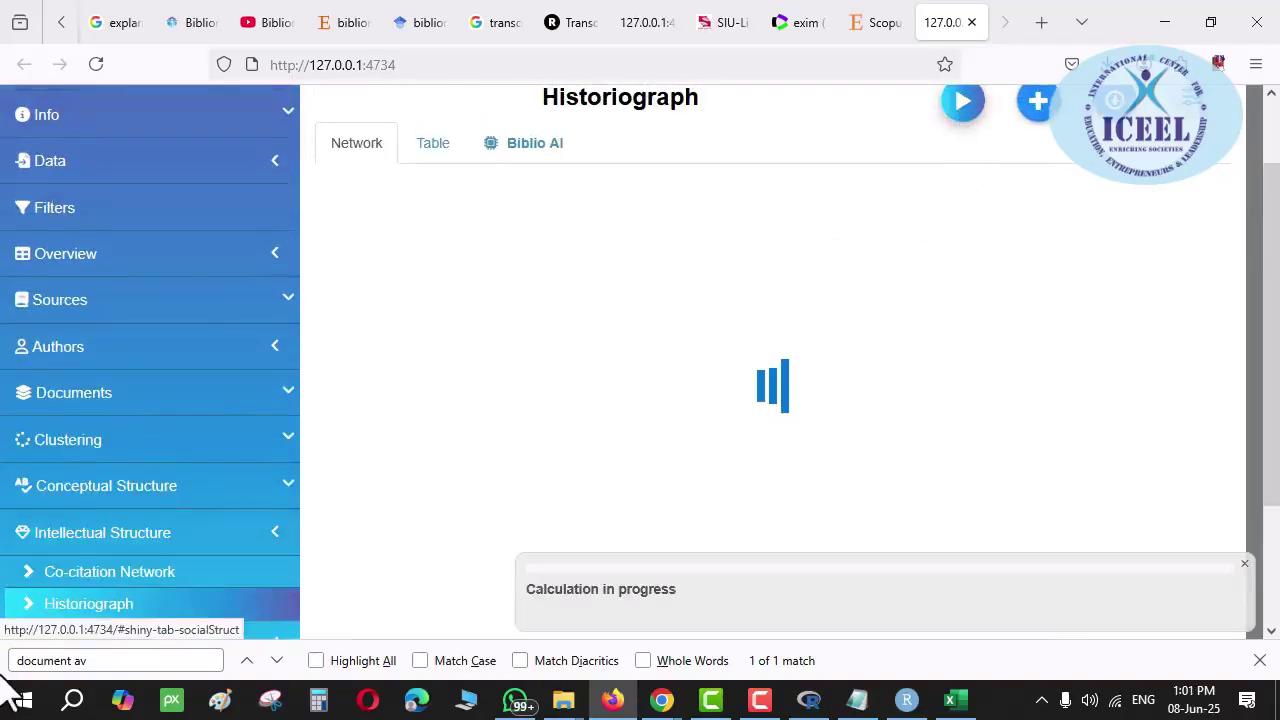
{"action": "mouse_move", "coordinate": [808, 700]}
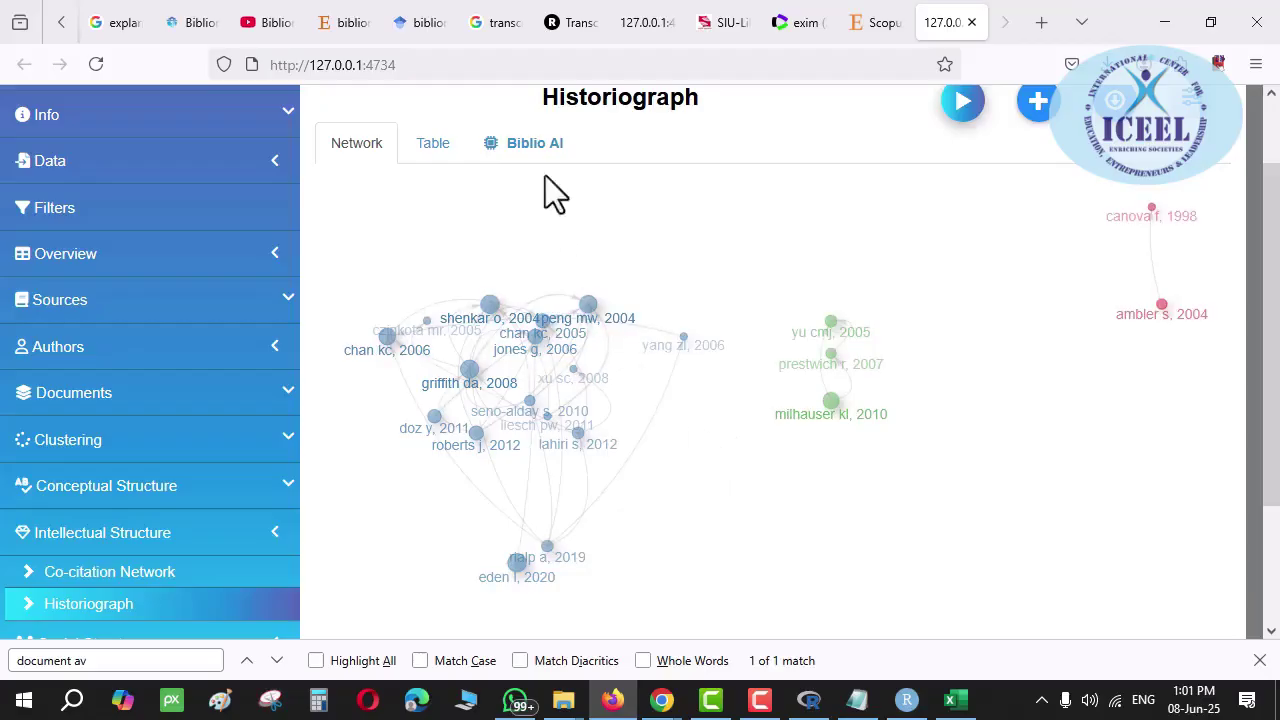
Look over the historiograph's Biblio AI prompt and options, and return to its network view
{"action": "left_click", "coordinate": [531, 152]}
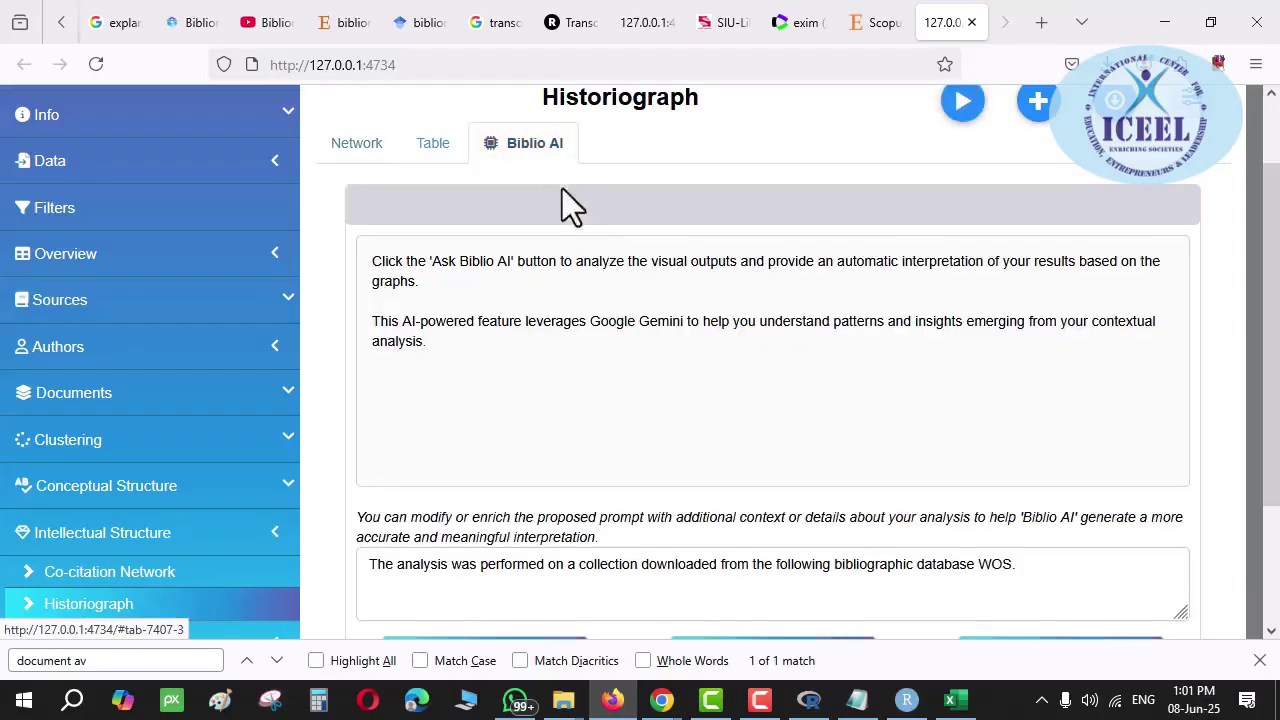
{"action": "scroll", "coordinate": [608, 360], "scroll_direction": "down", "scroll_amount": 3}
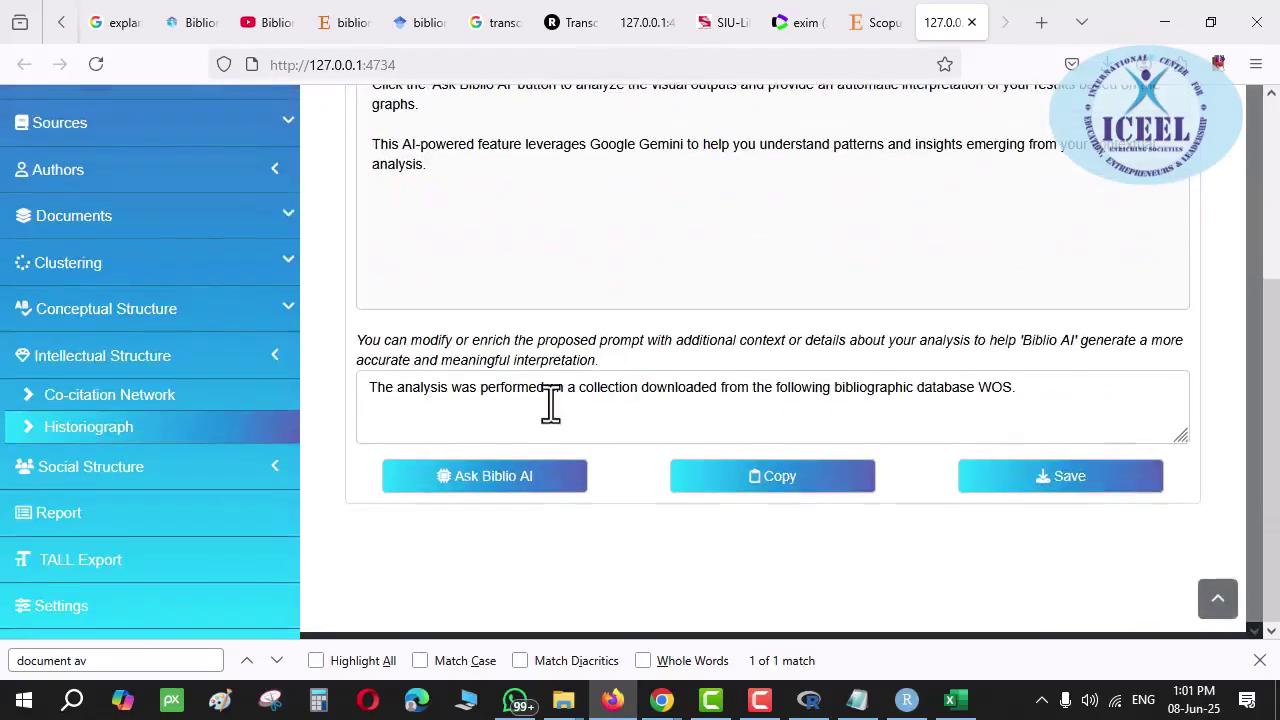
{"action": "scroll", "coordinate": [514, 357], "scroll_direction": "up", "scroll_amount": 5}
{"action": "left_click", "coordinate": [360, 238]}
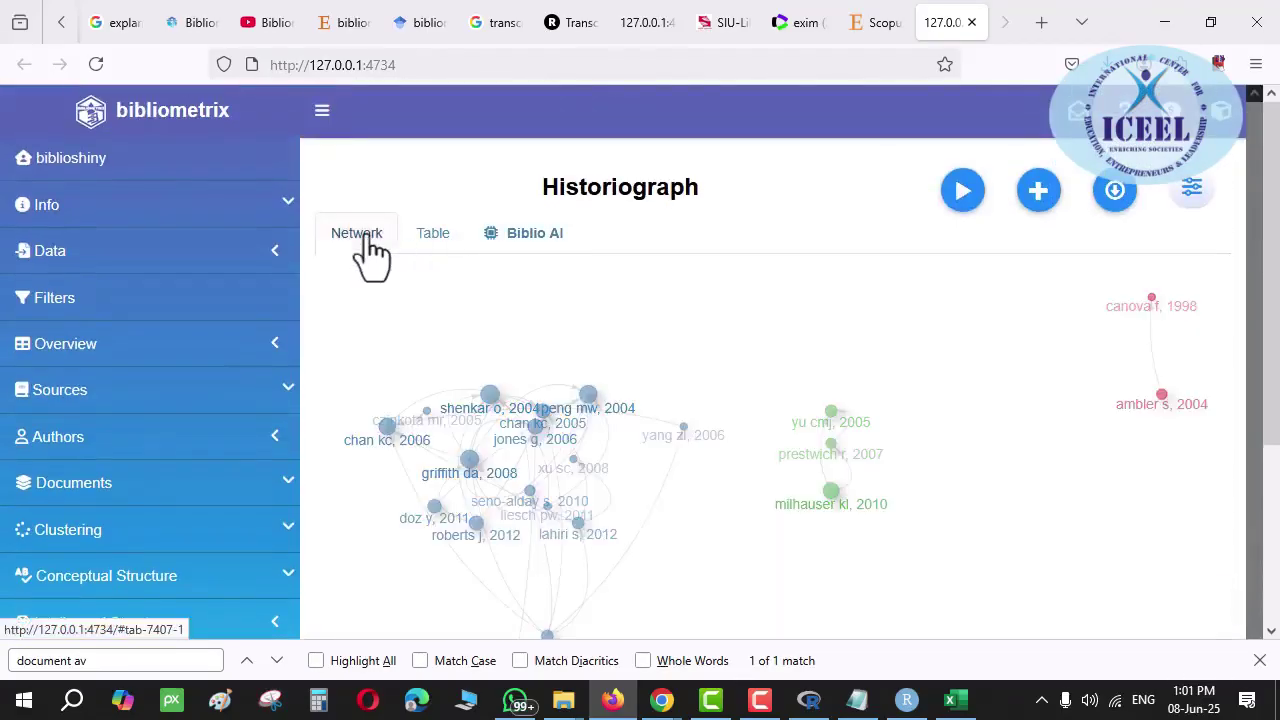